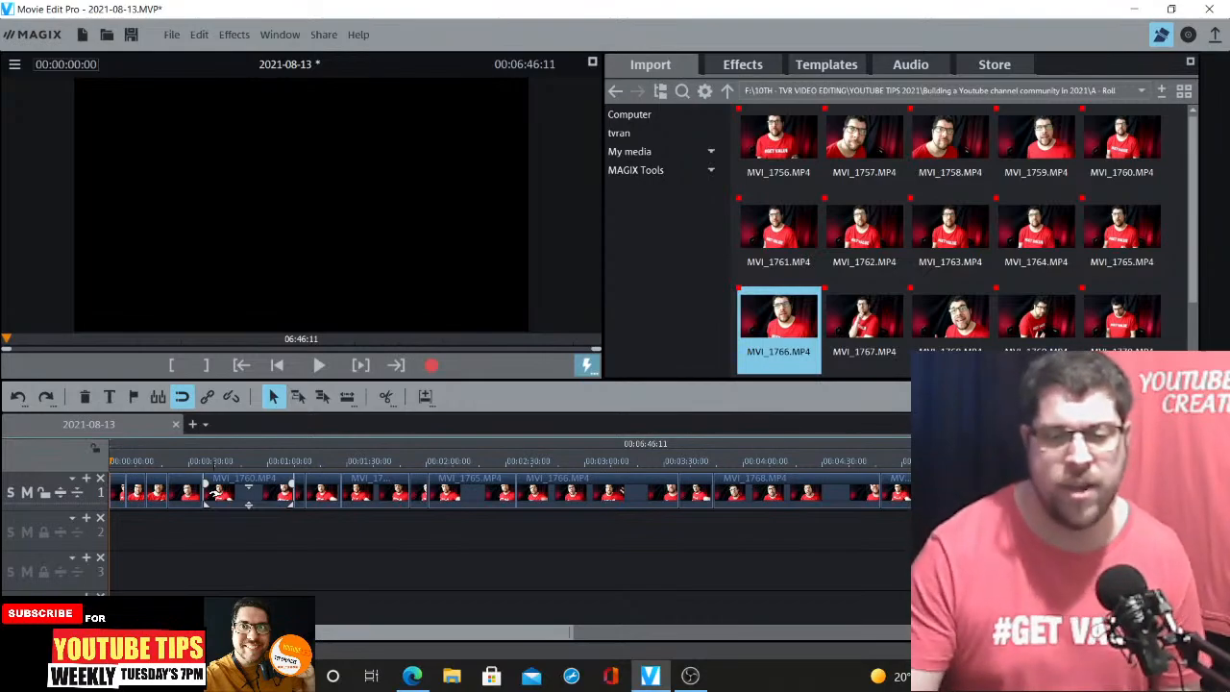
click(690, 677)
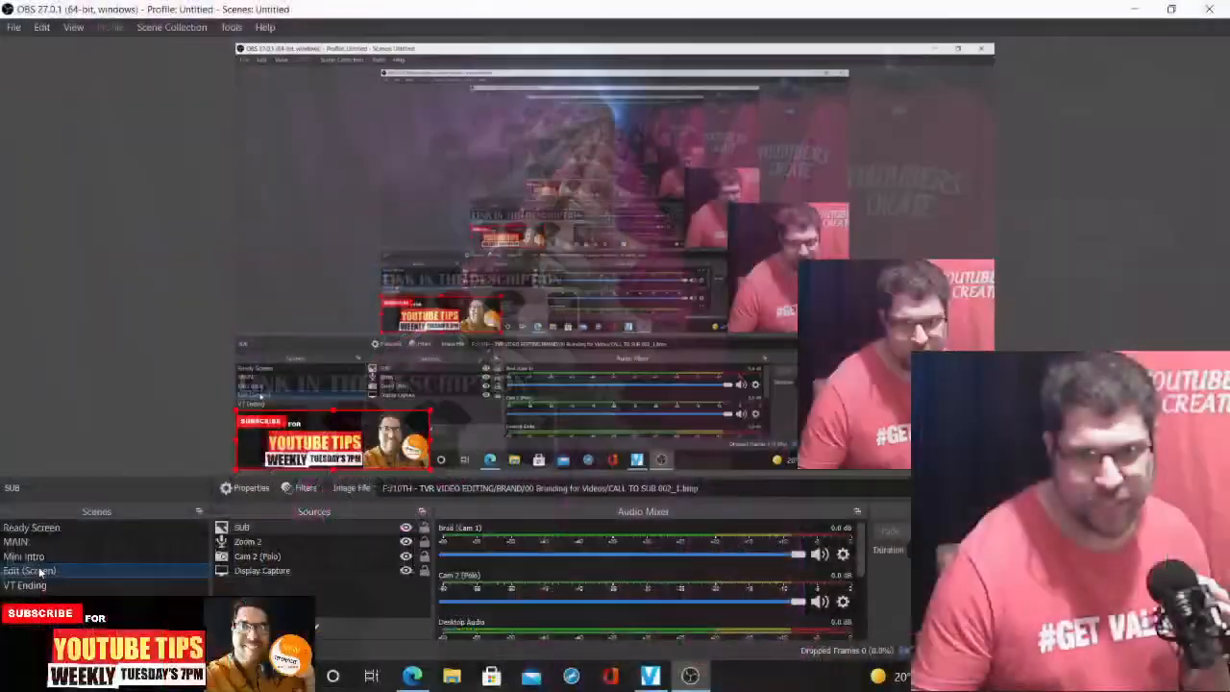
click(413, 675)
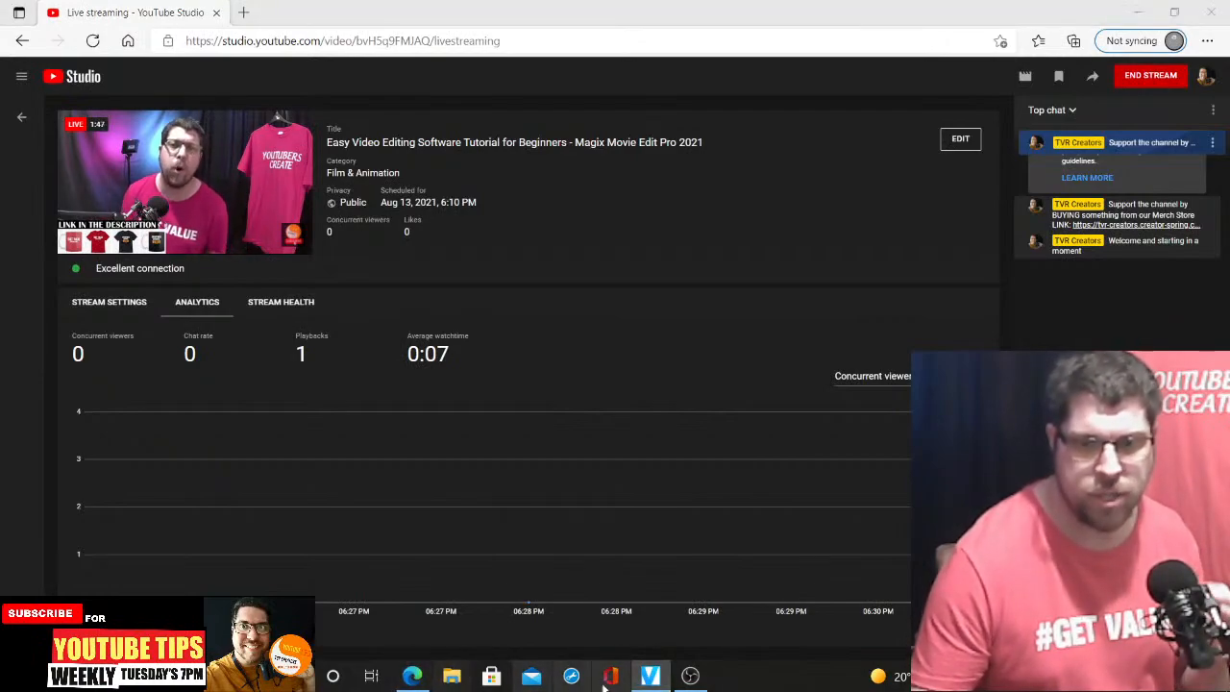
click(651, 675)
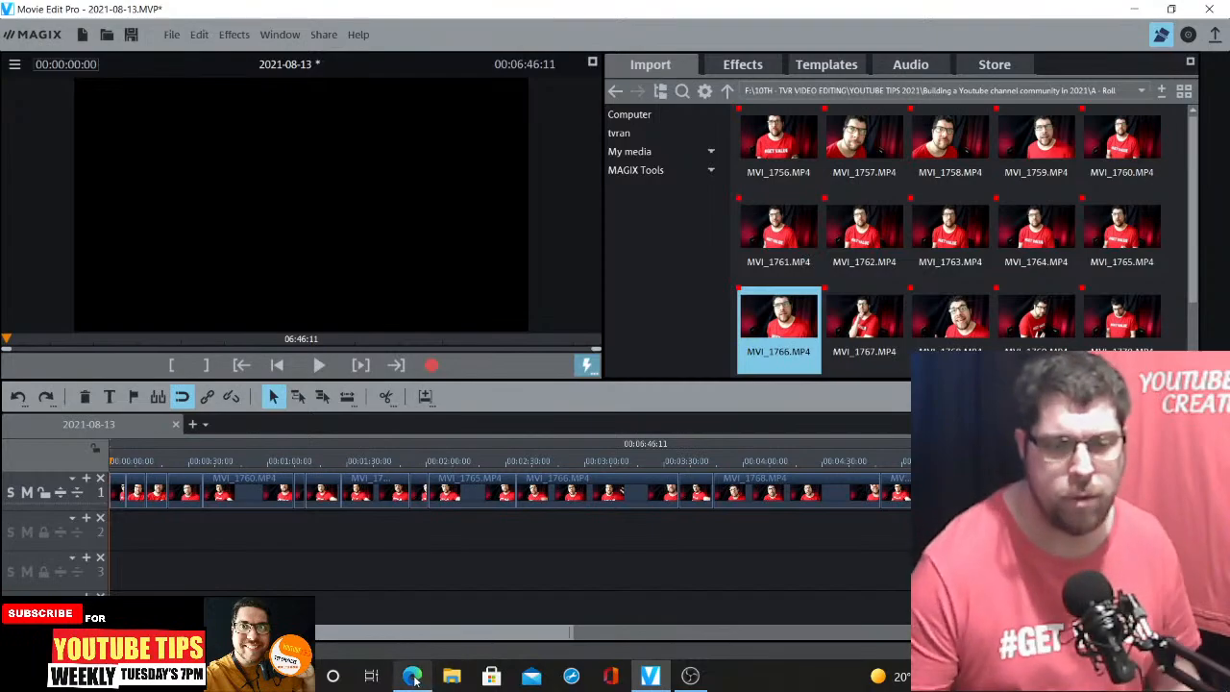
click(685, 676)
click(651, 676)
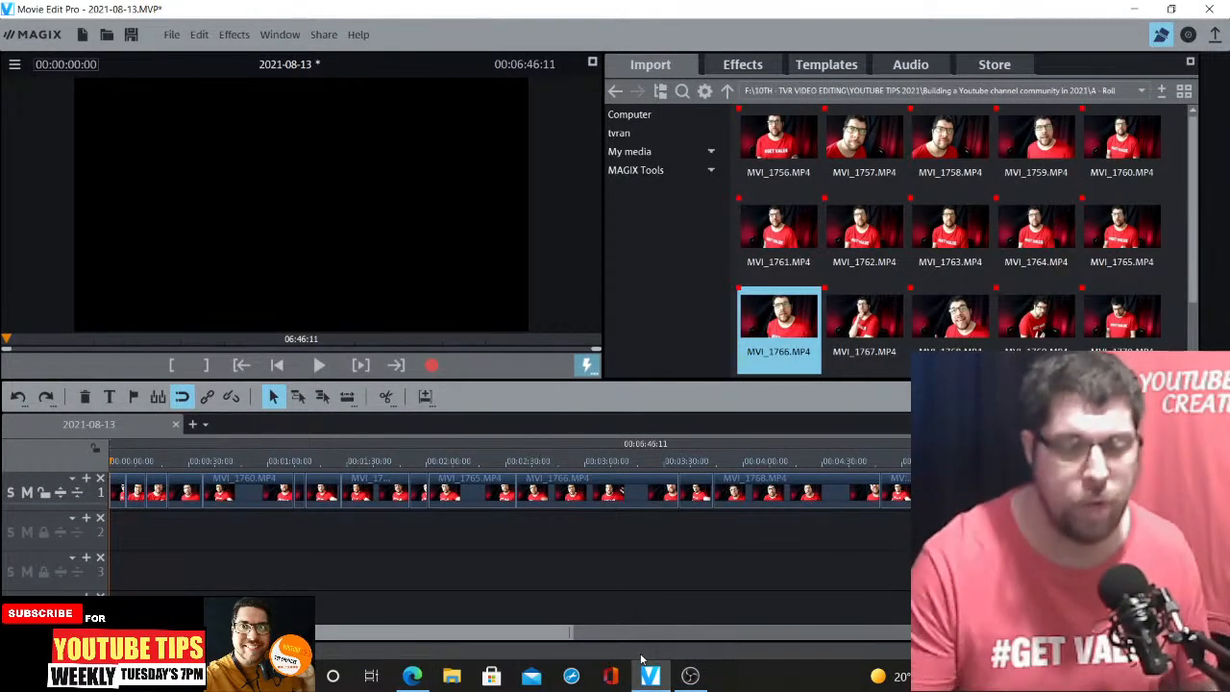
mouse_move(889, 157)
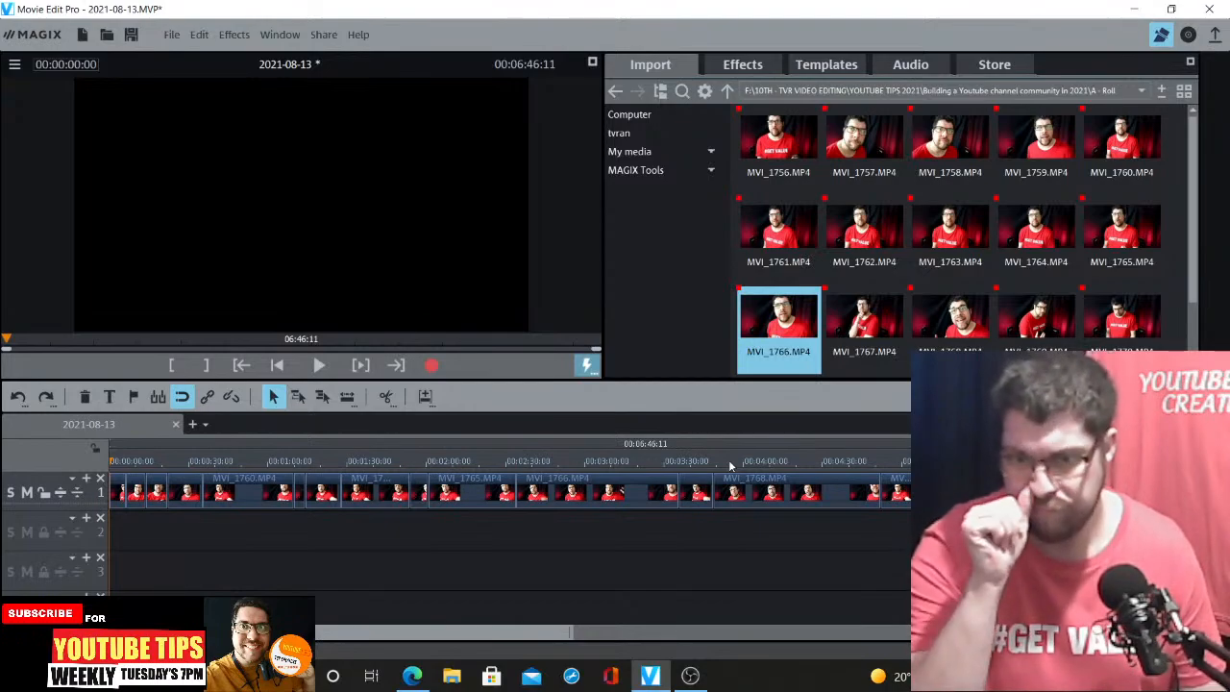
mouse_move(928, 294)
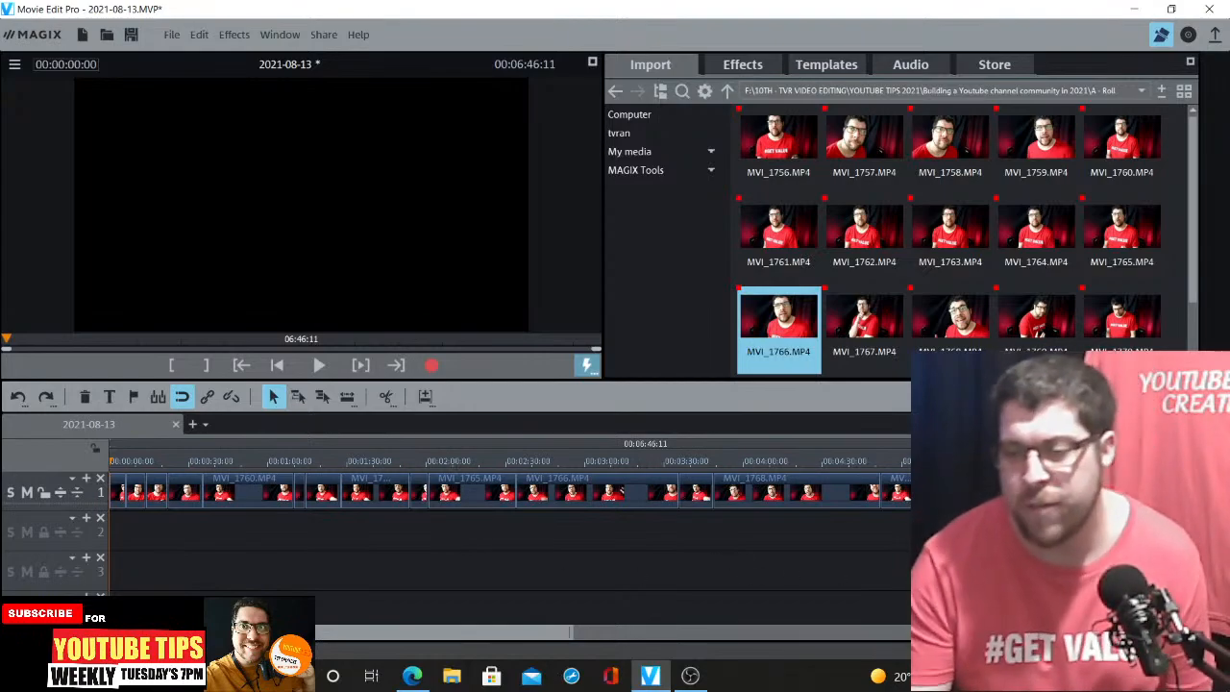
Delete the opening clip MVI_1756.MP4 from the start of the first video track
click(1161, 632)
click(1161, 632)
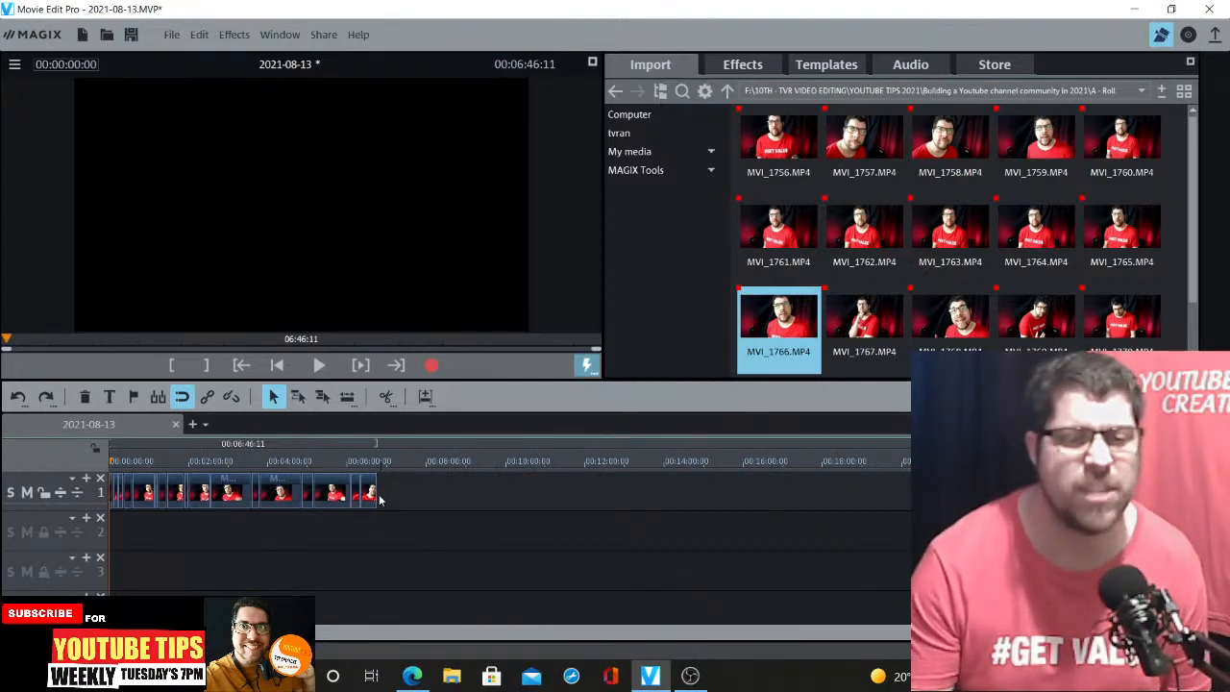
click(1184, 632)
click(1184, 633)
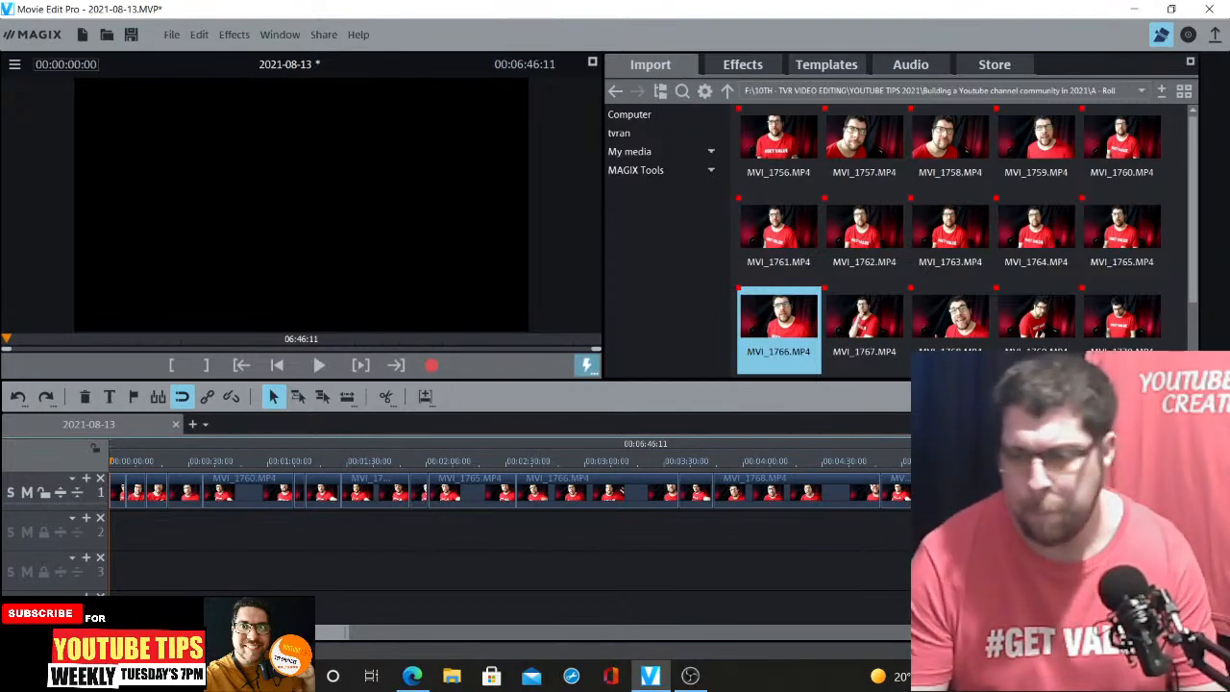
key(ctrl+Down)
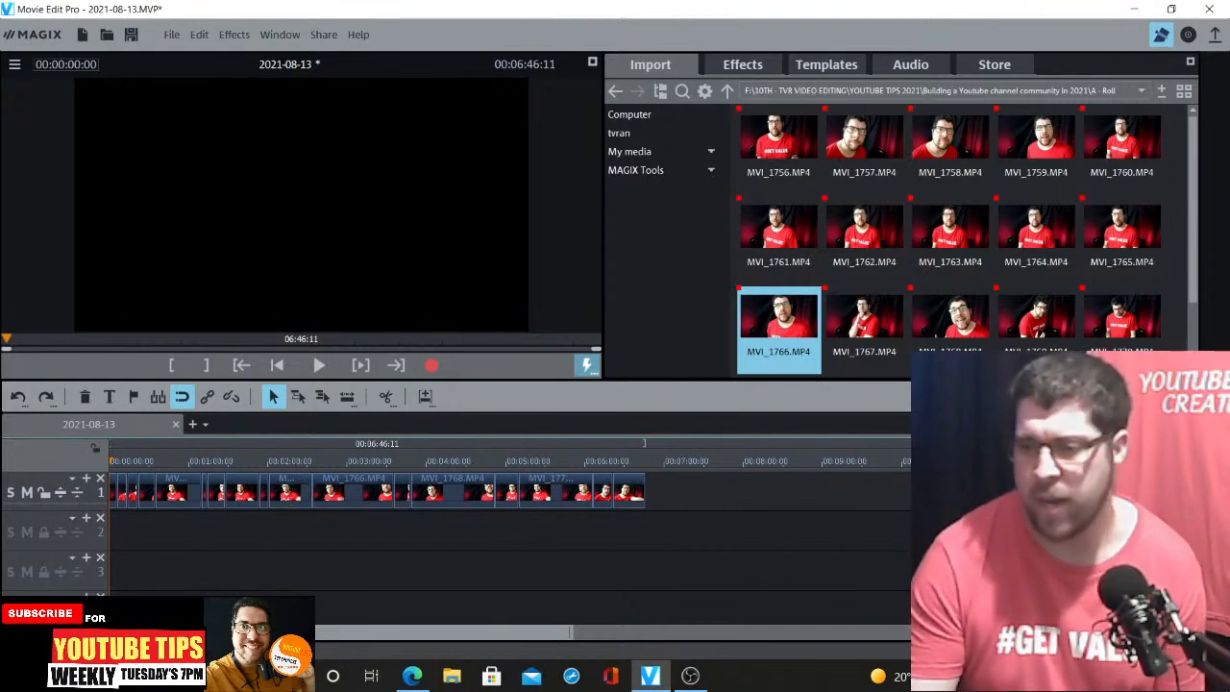
key(ctrl+Up)
key(ctrl+Up)
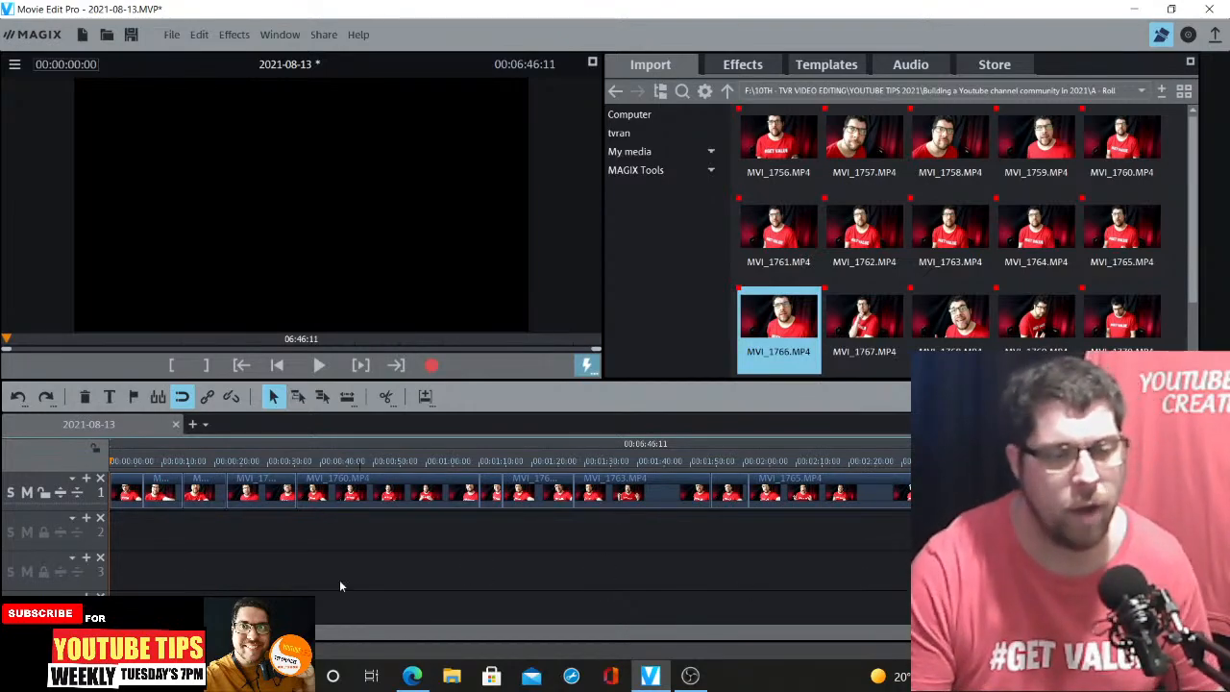
click(1216, 632)
click(1216, 632)
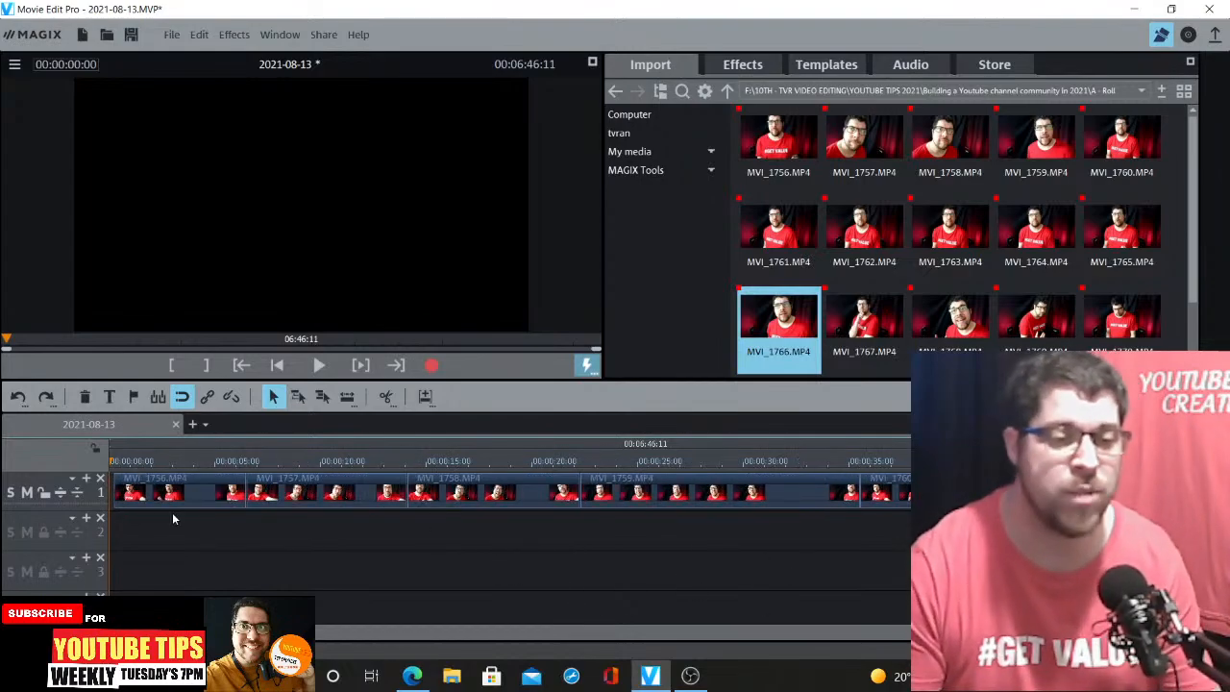
key(space)
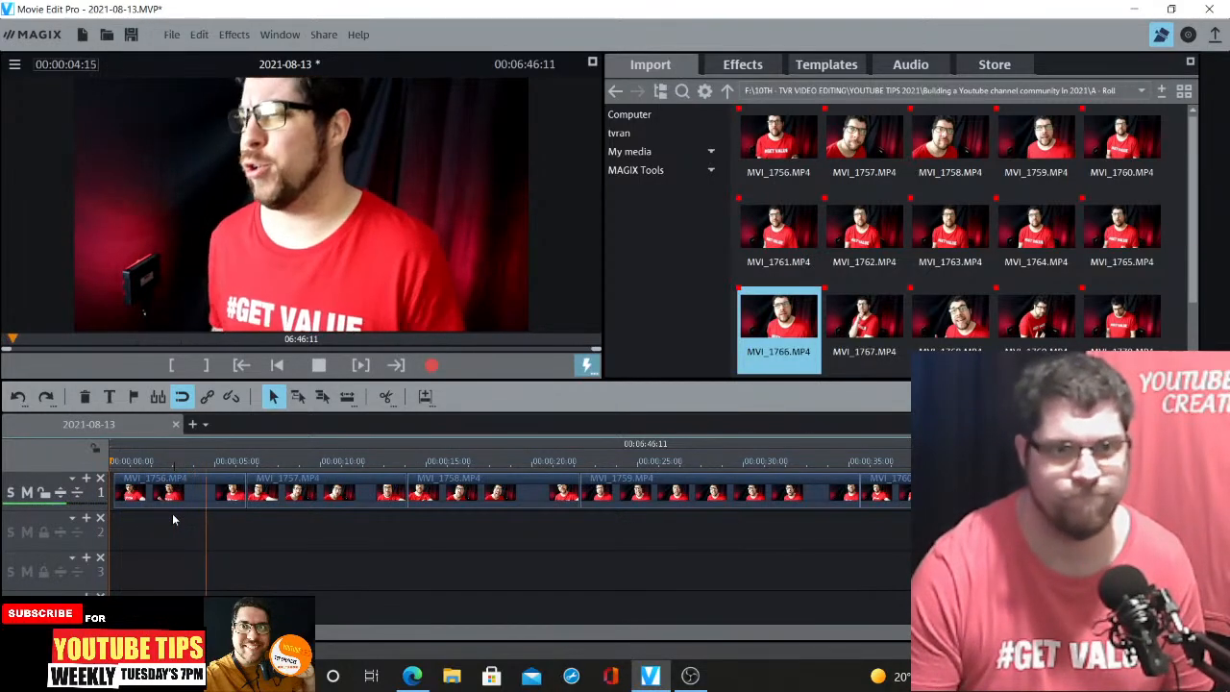
key(space)
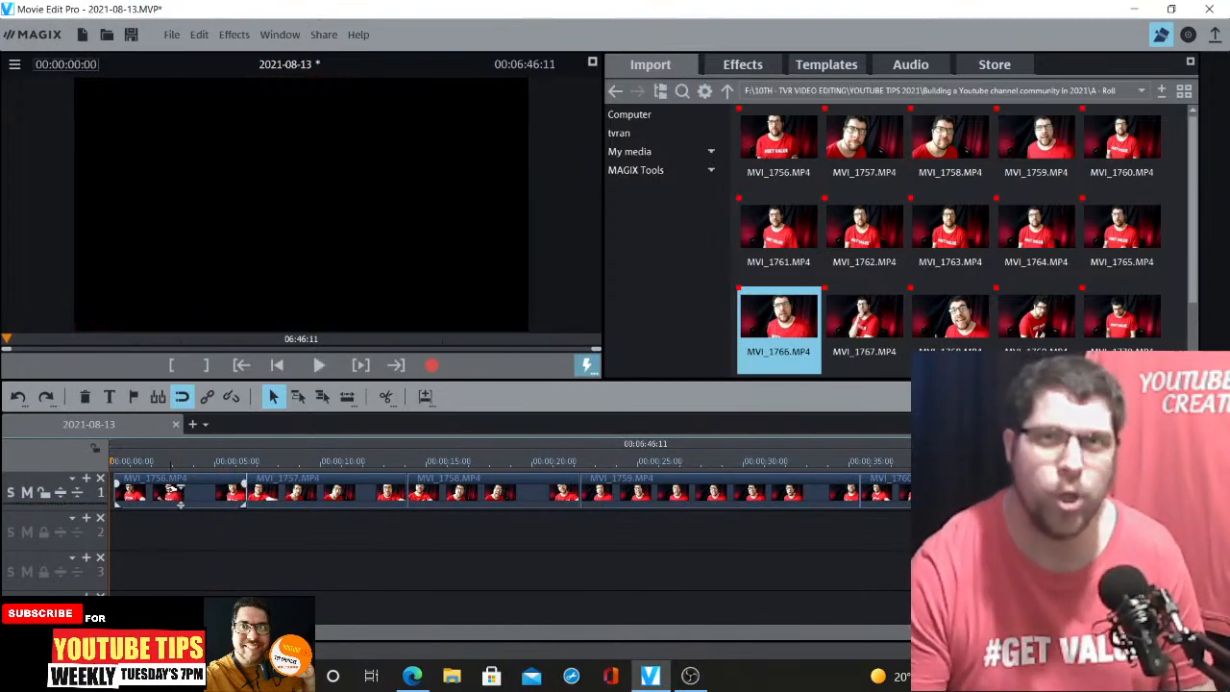
click(175, 490)
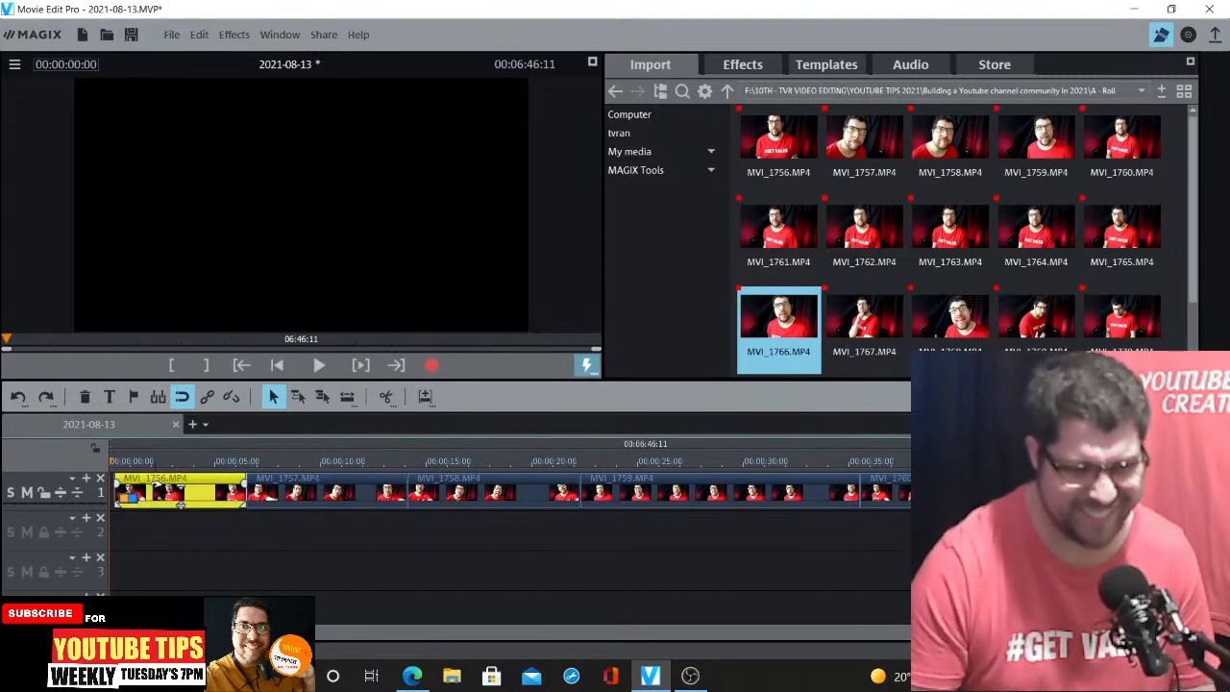
key(Delete)
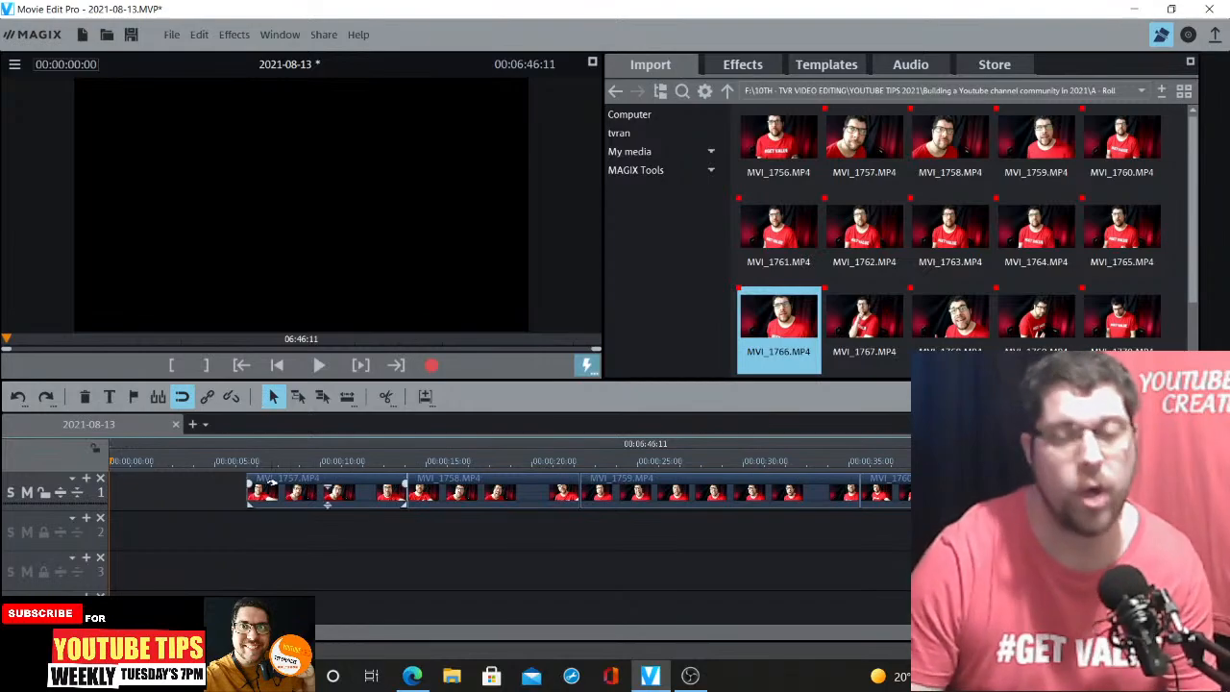
Delete the next clip, MVI_1757.MP4, from the first track after previewing it
click(247, 497)
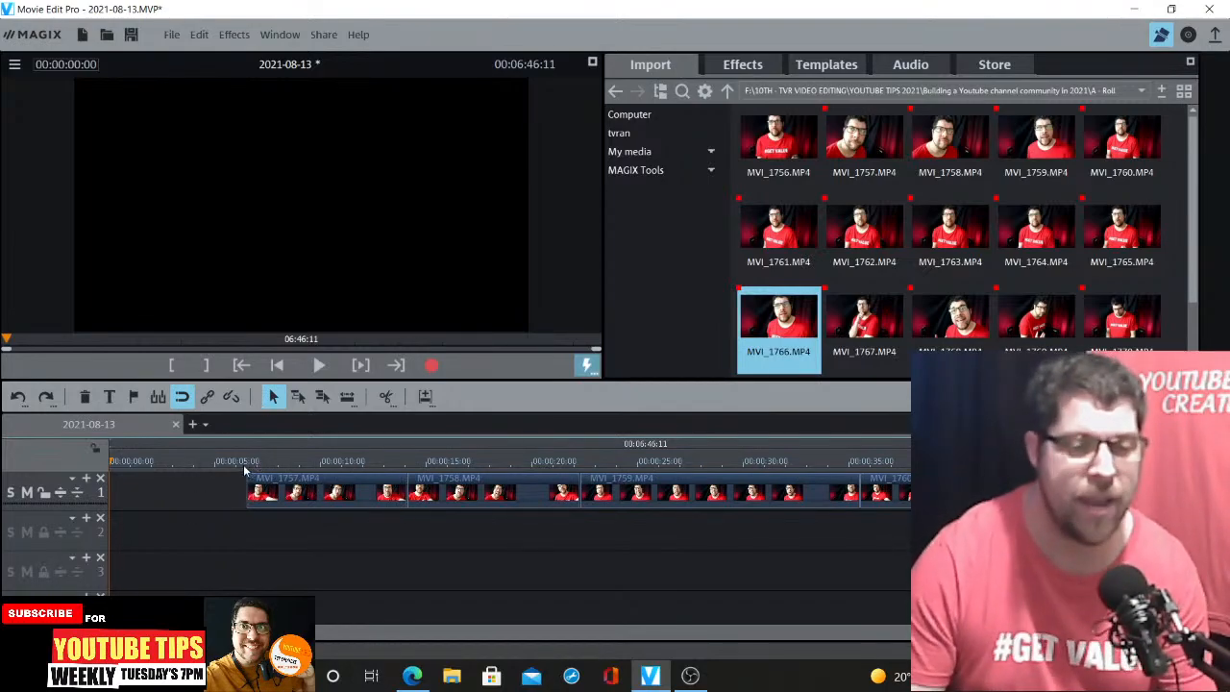
key(space)
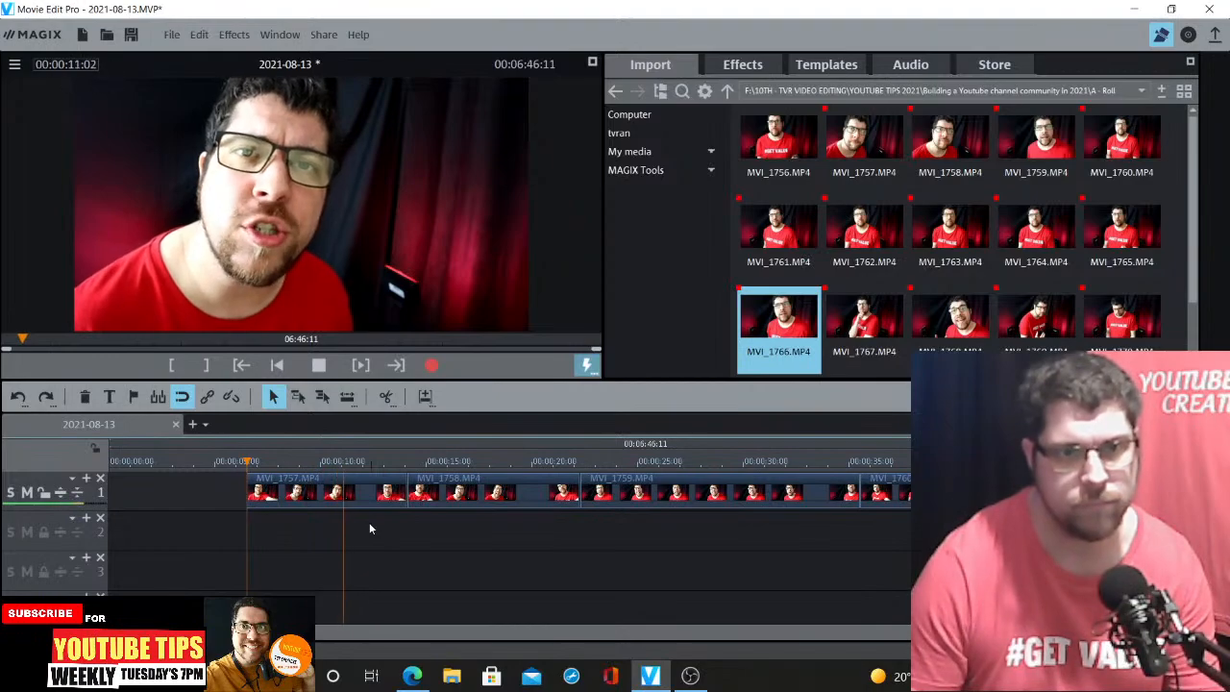
key(space)
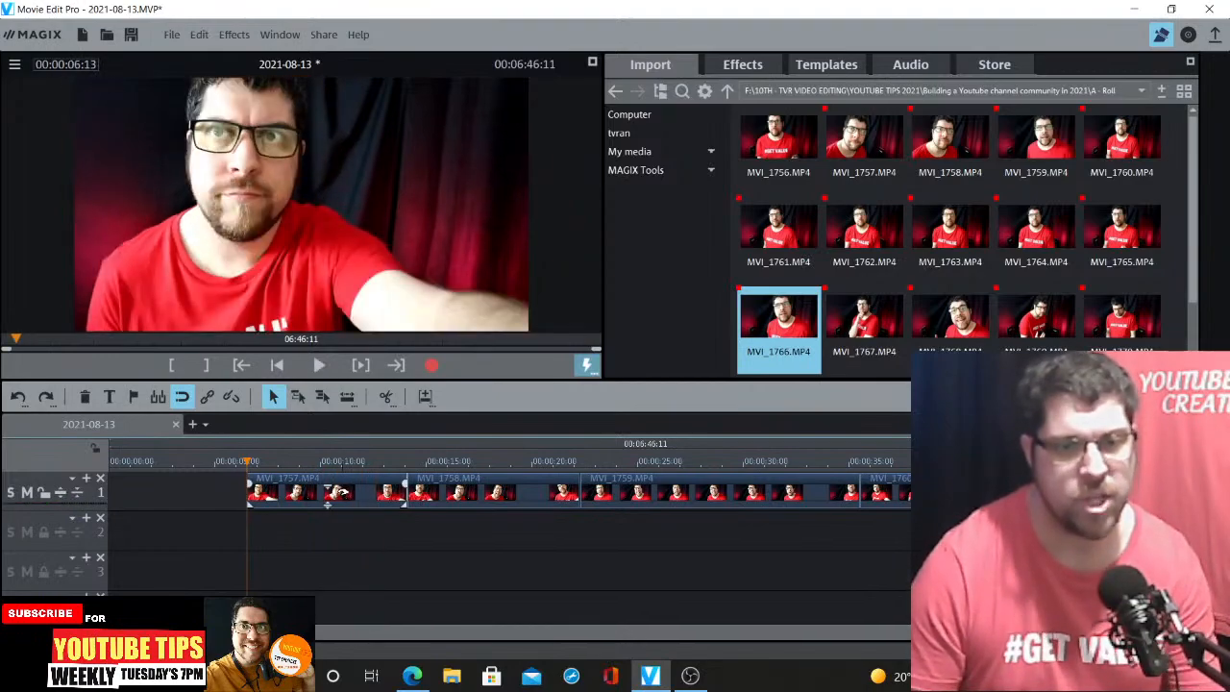
click(342, 491)
key(Delete)
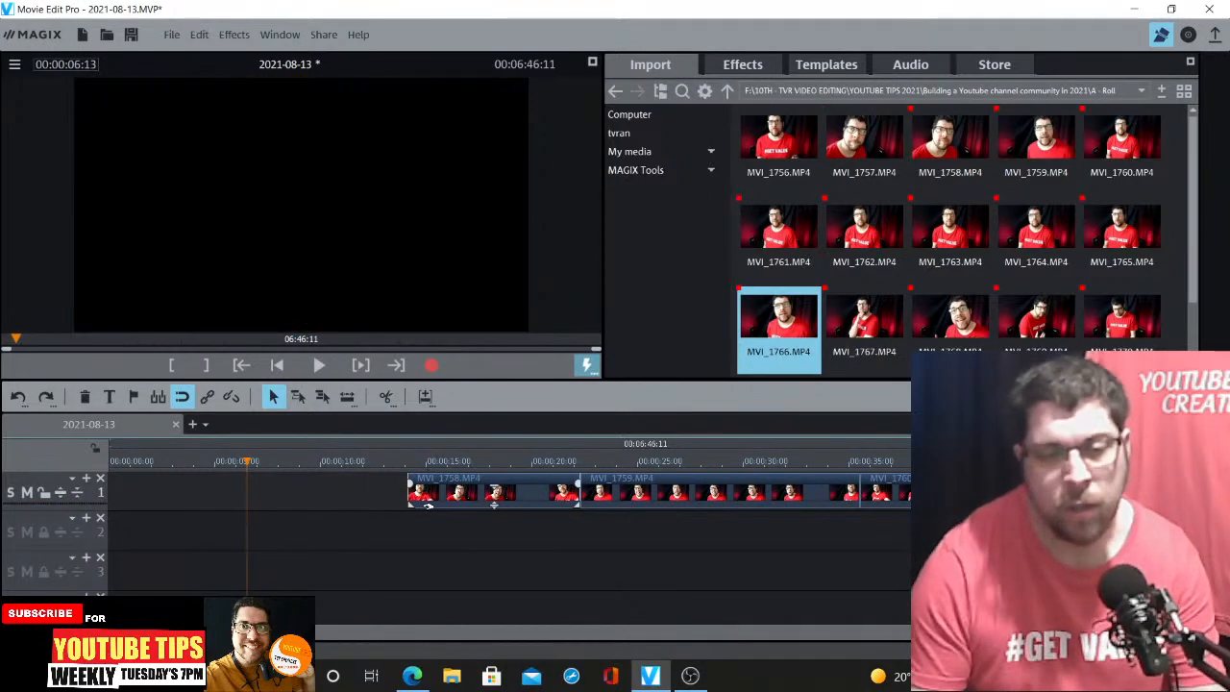
Slide the MVI_1758.MP4 clip left toward the start of the timeline, beginning about 3 seconds in
click(411, 462)
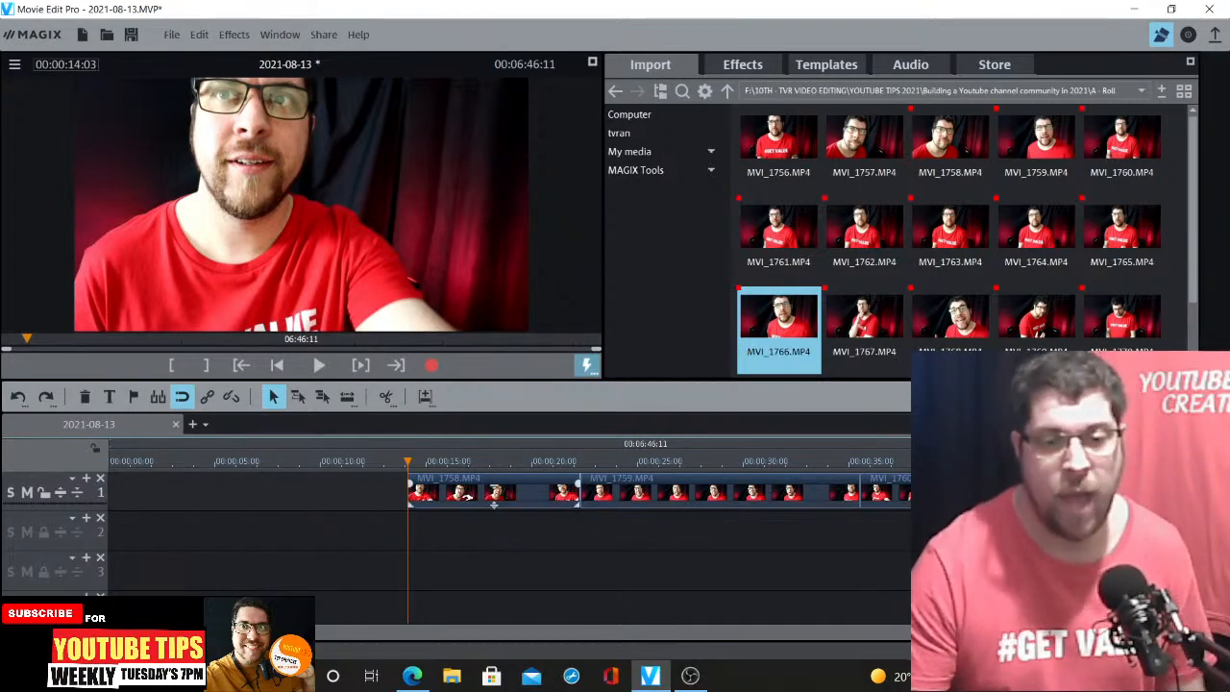
drag(494, 501, 292, 504)
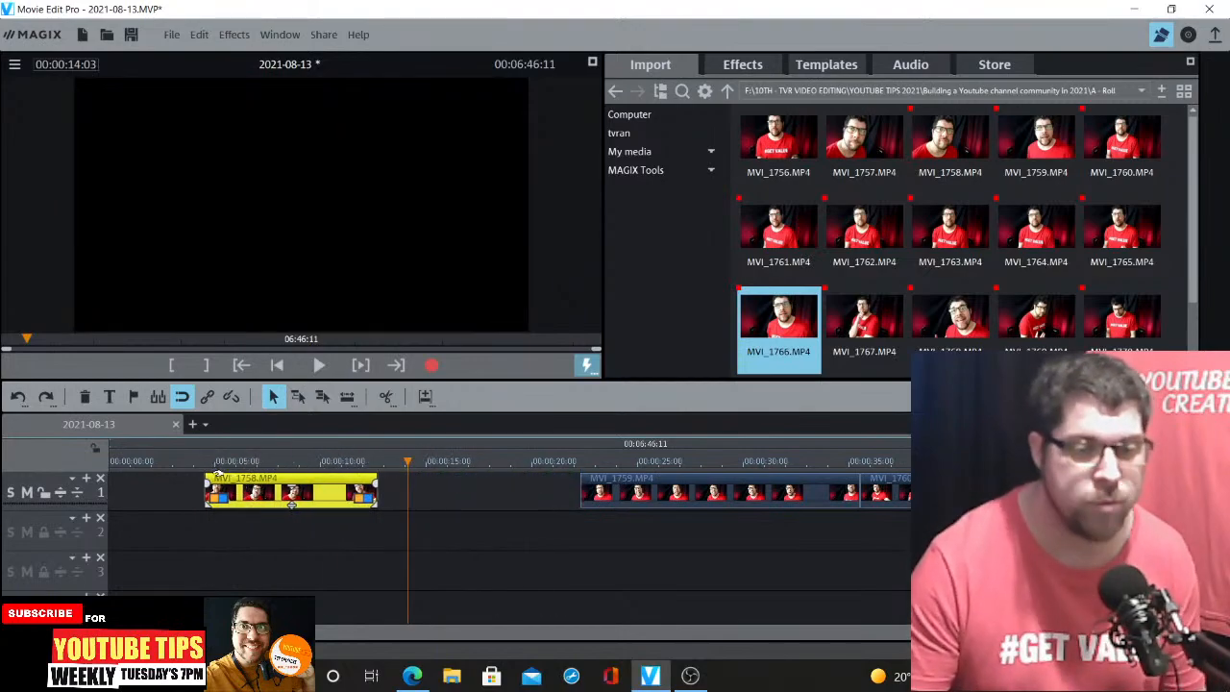
click(205, 465)
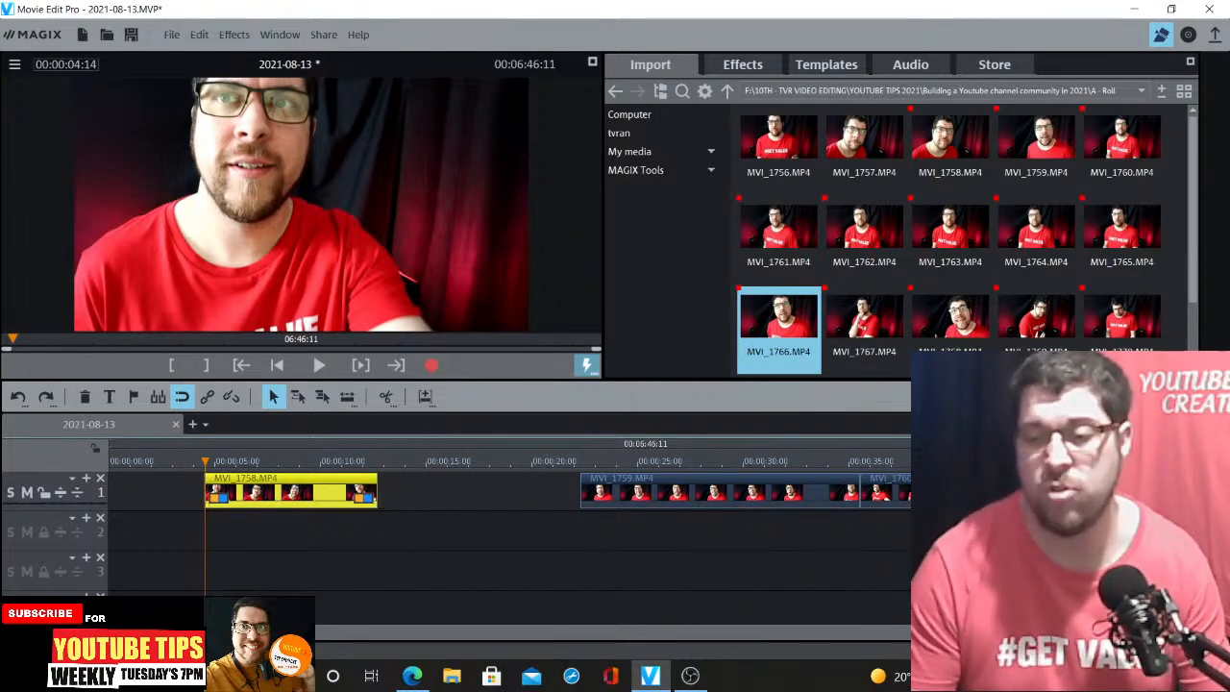
click(1201, 631)
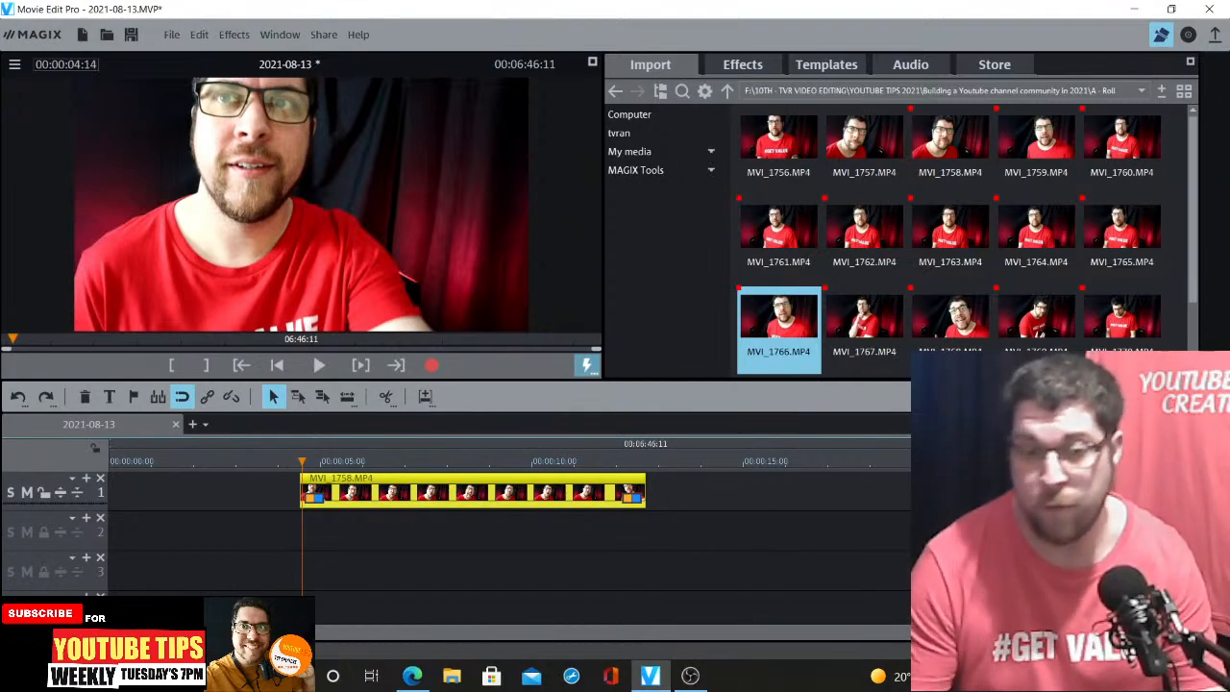
key(space)
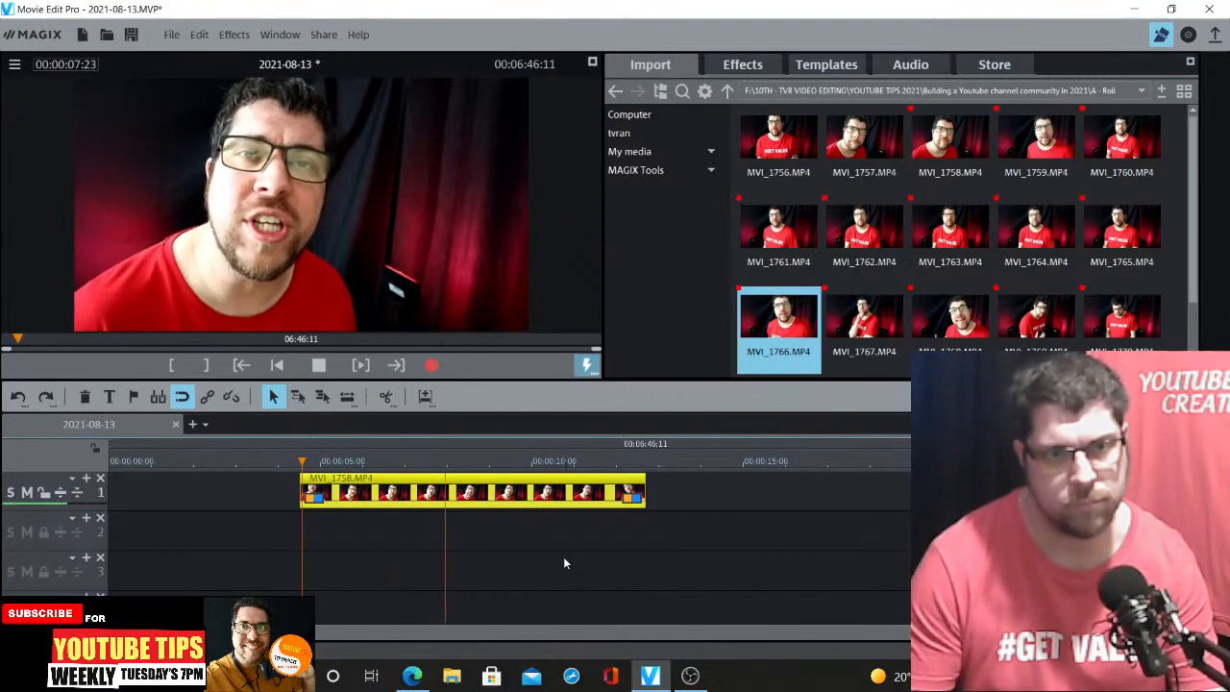
key(space)
scroll(644, 492, up, 5)
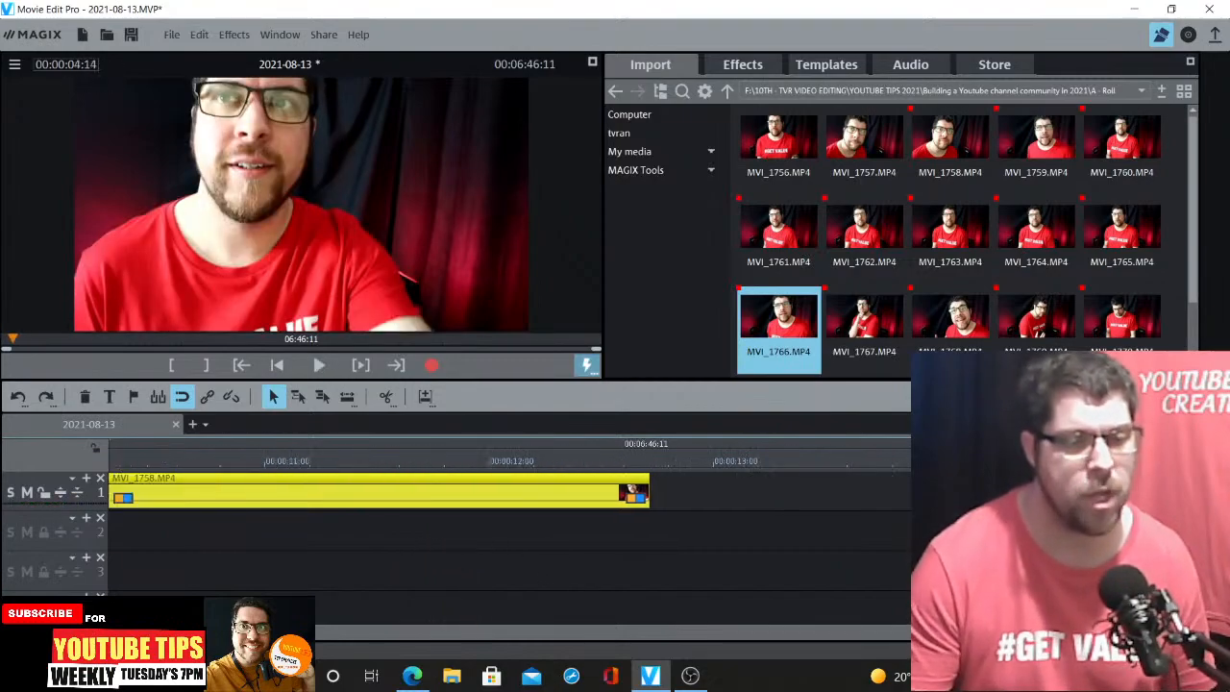
scroll(635, 493, down, 6)
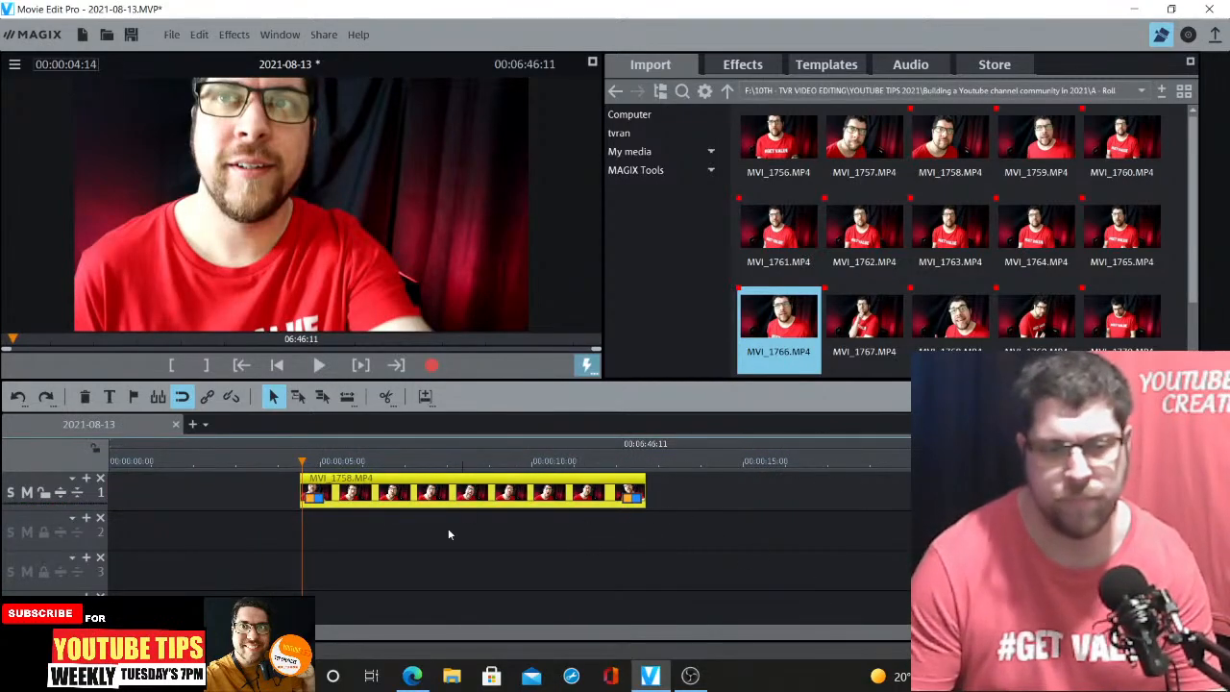
drag(473, 503, 420, 503)
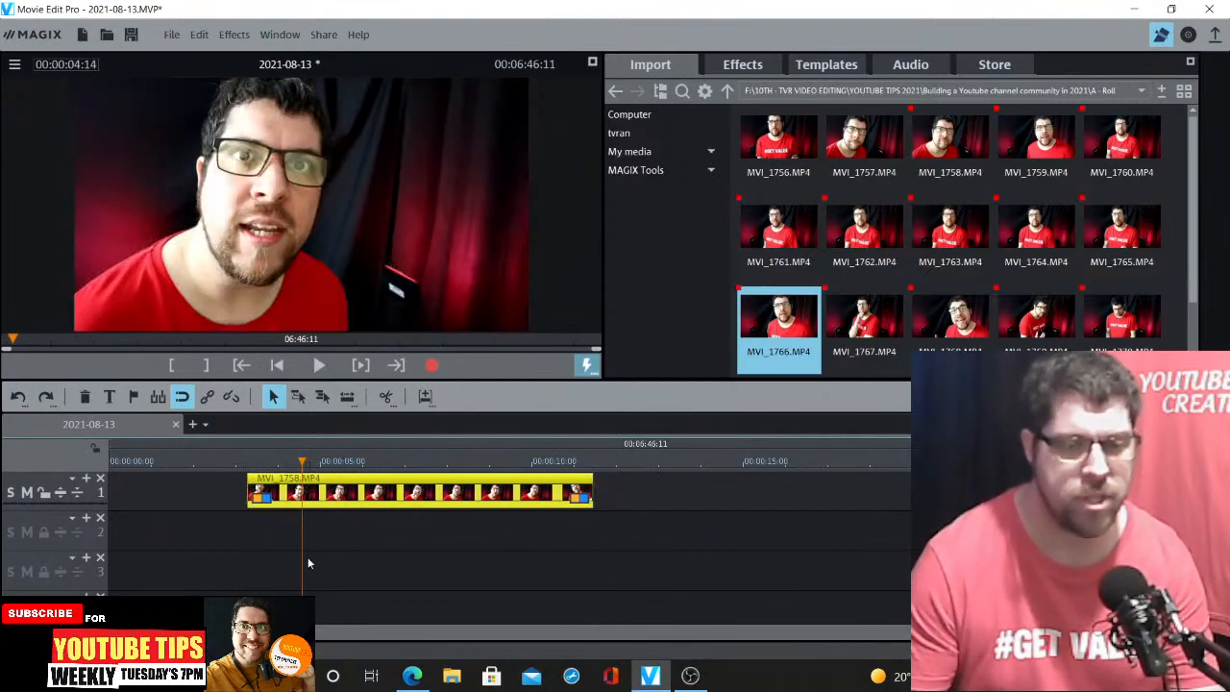
Preview the MVI_1758.MP4 clip around the 5-second mark to find where to cut it
click(326, 465)
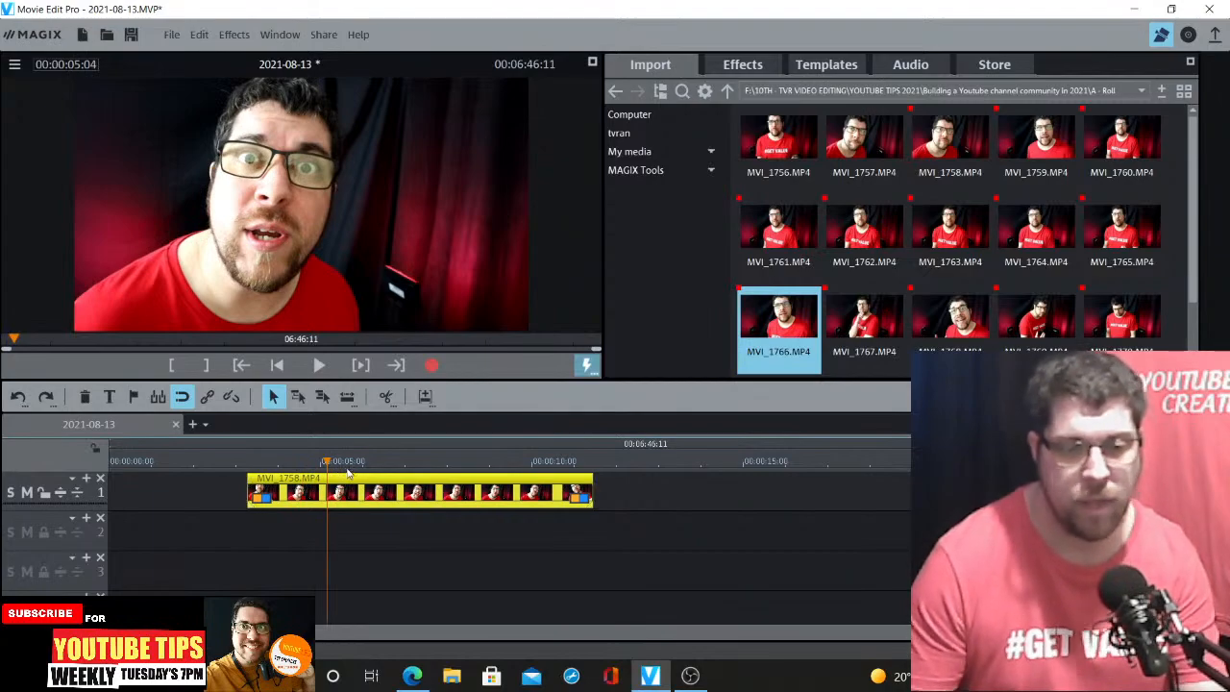
click(350, 466)
key(space)
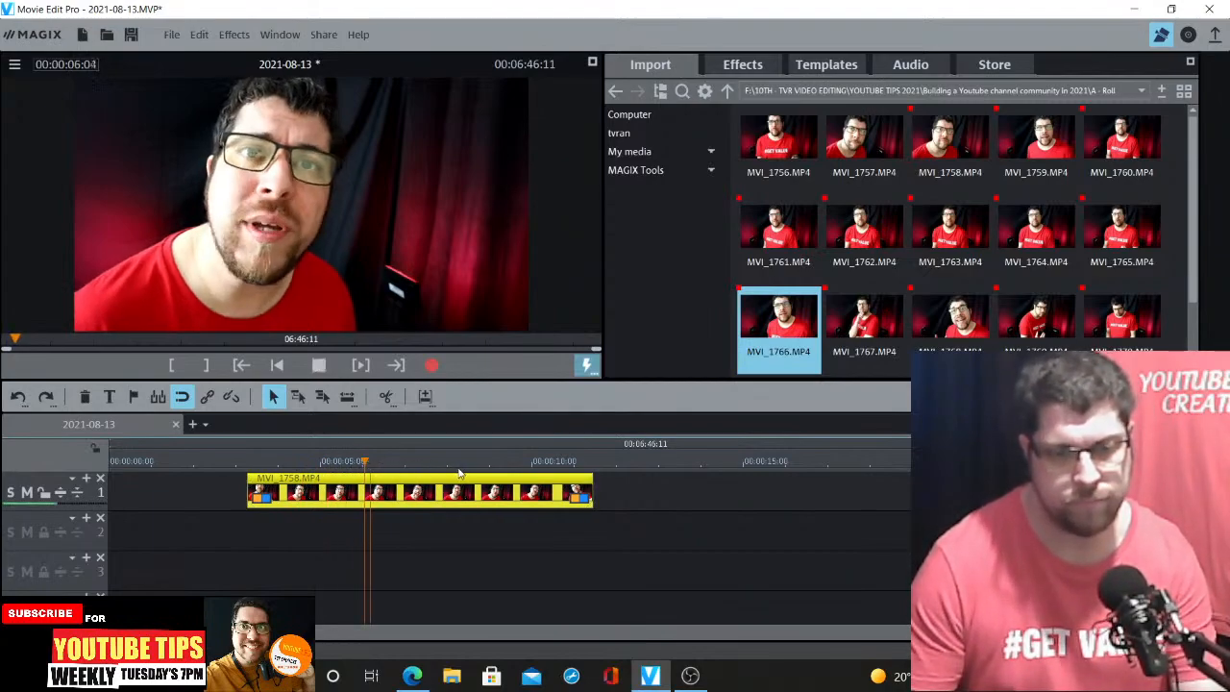
key(space)
click(335, 463)
key(space)
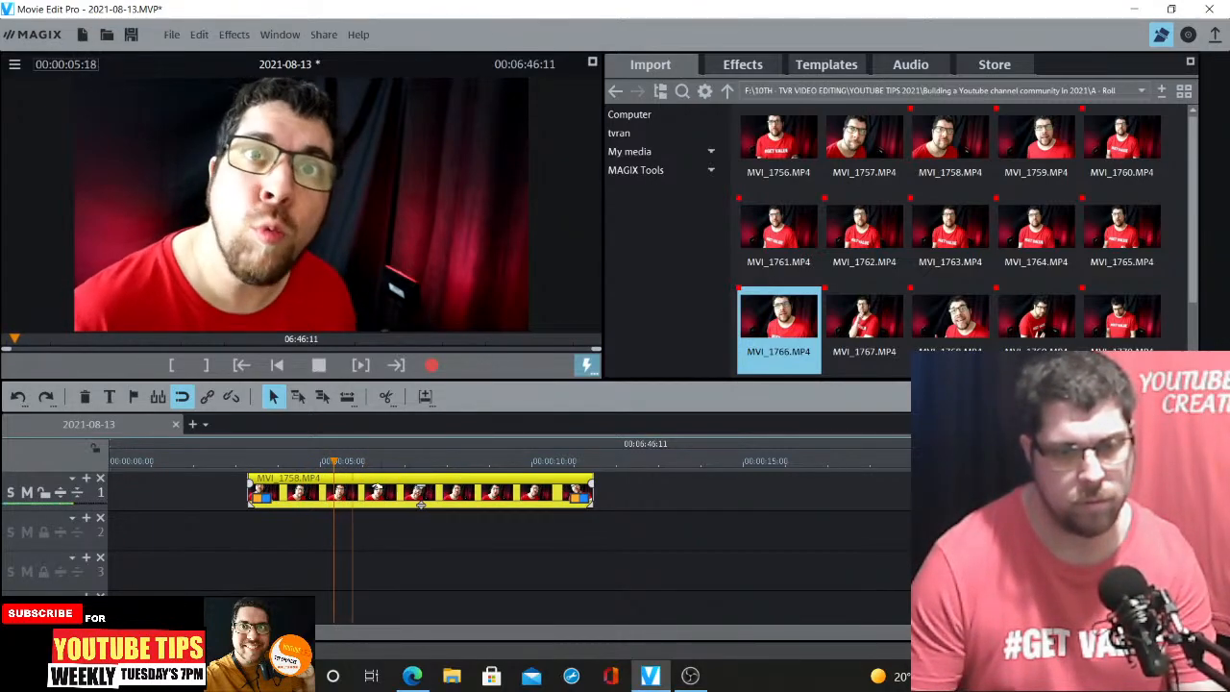
key(space)
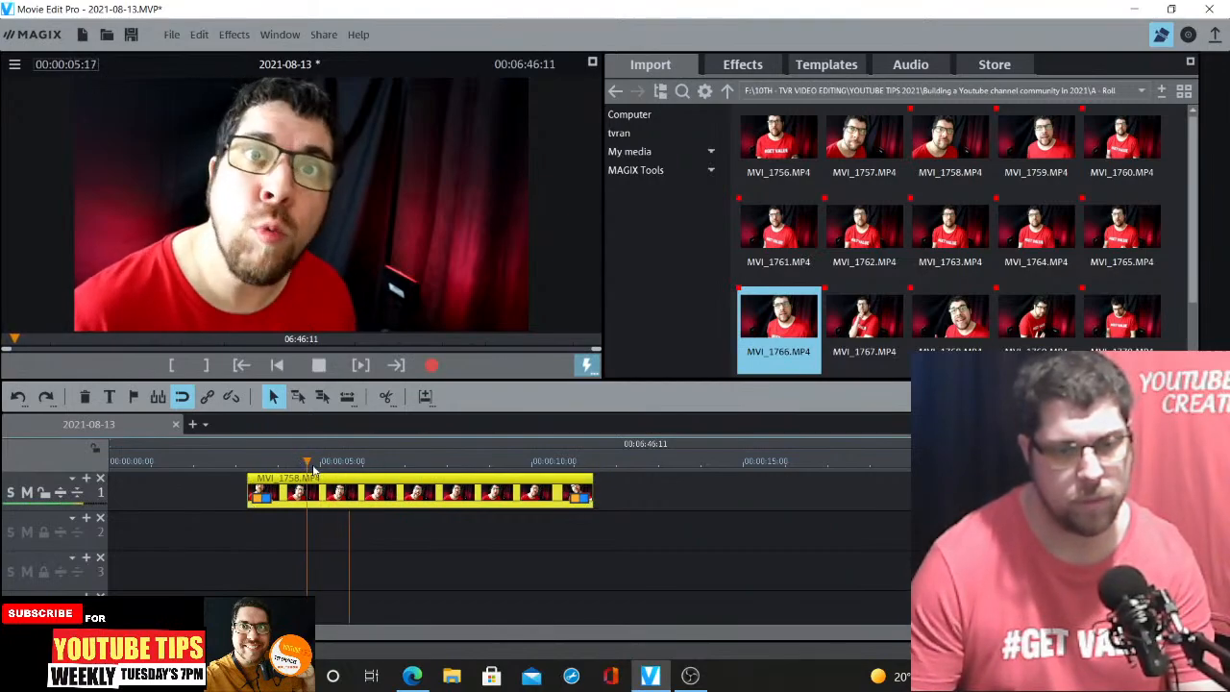
click(305, 462)
drag(304, 457, 314, 459)
key(space)
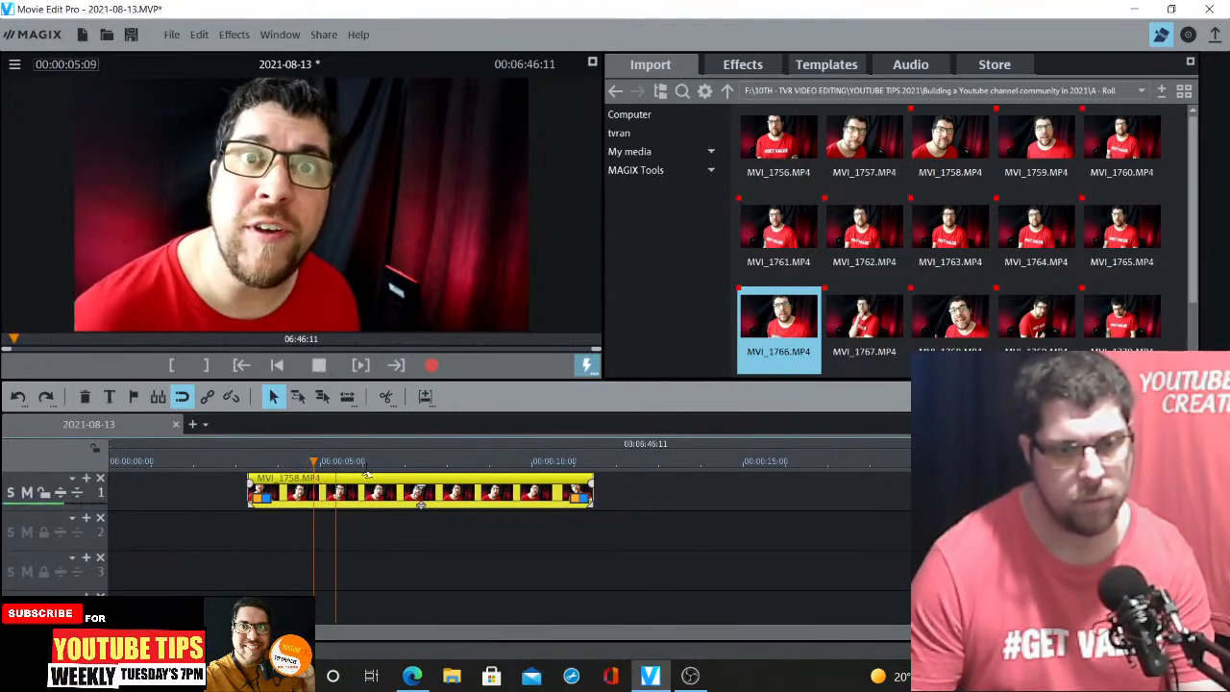
key(space)
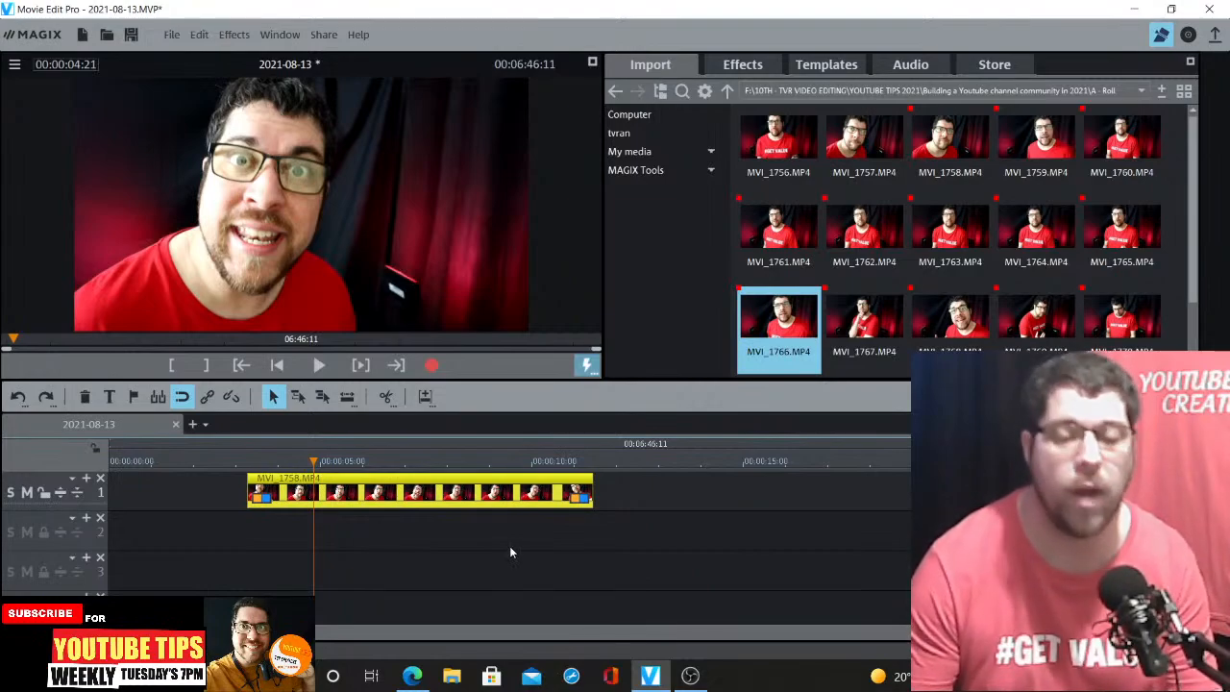
key(space)
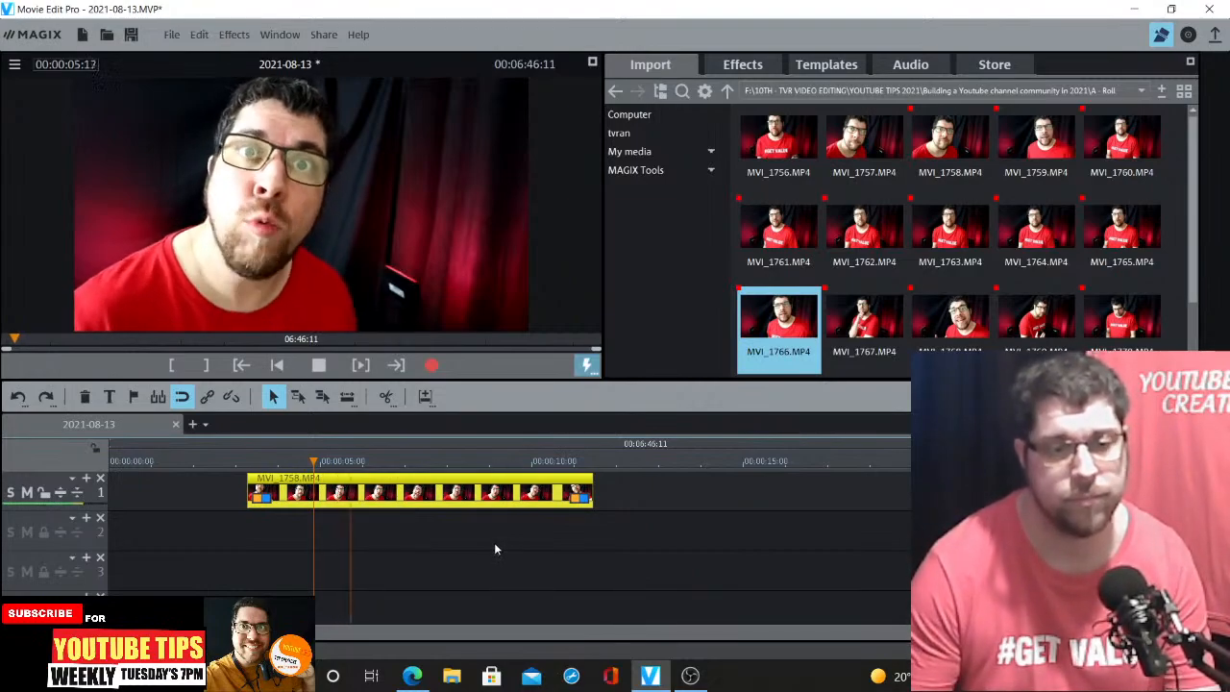
key(space)
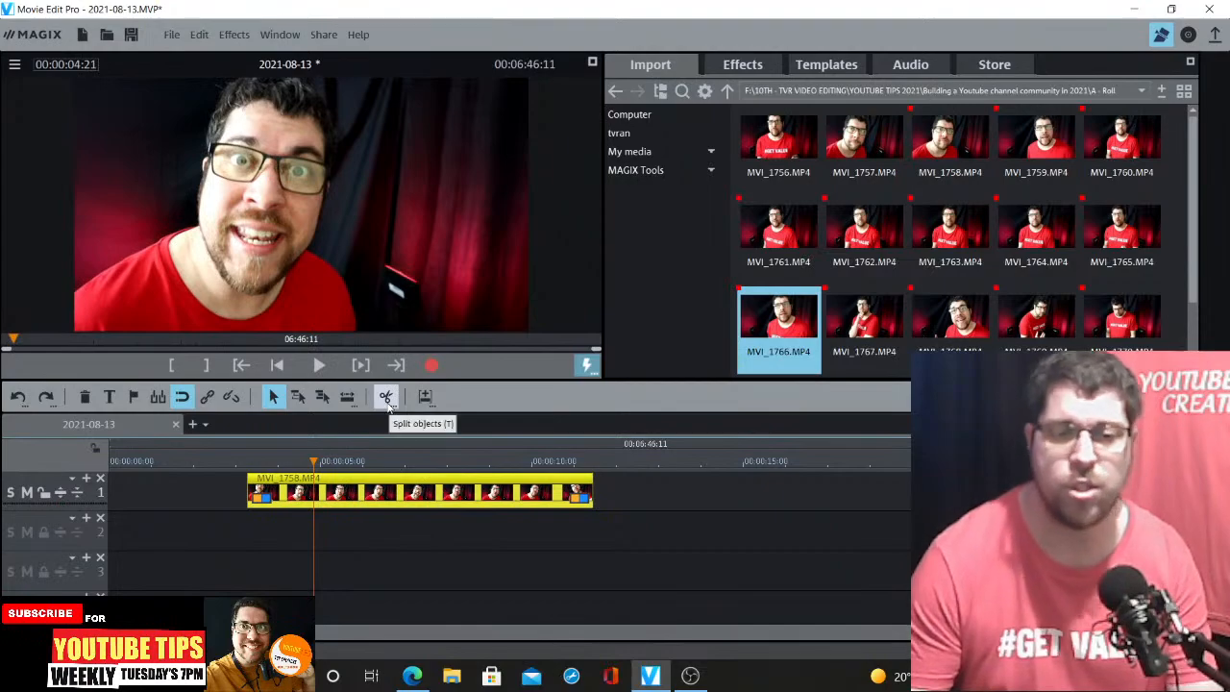
Split MVI_1758.MP4 at the 4:21 playhead, delete the front part and slide the remainder to the start of the timeline
click(387, 398)
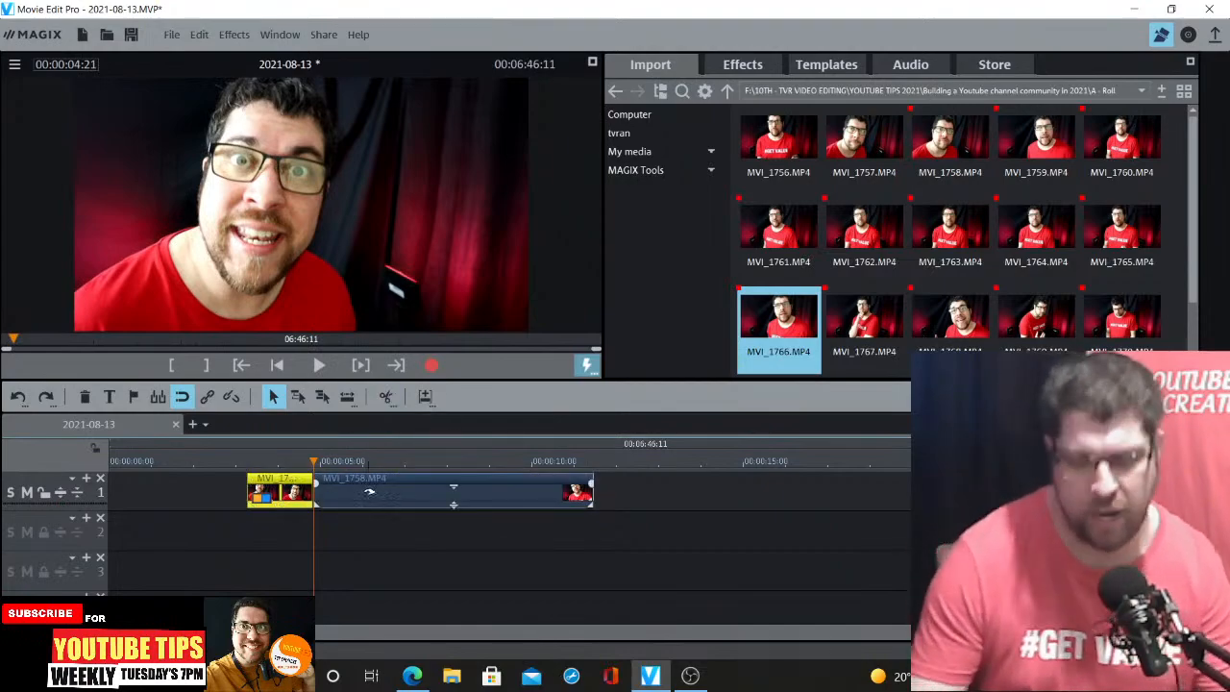
key(Delete)
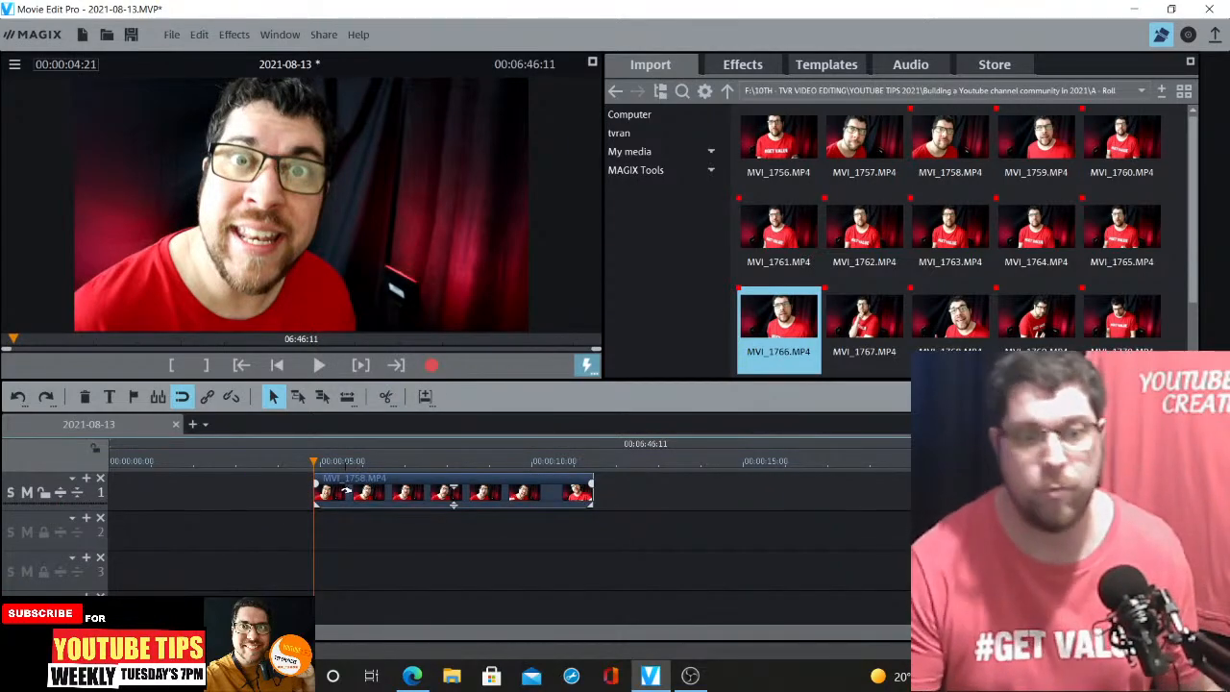
drag(454, 502, 249, 500)
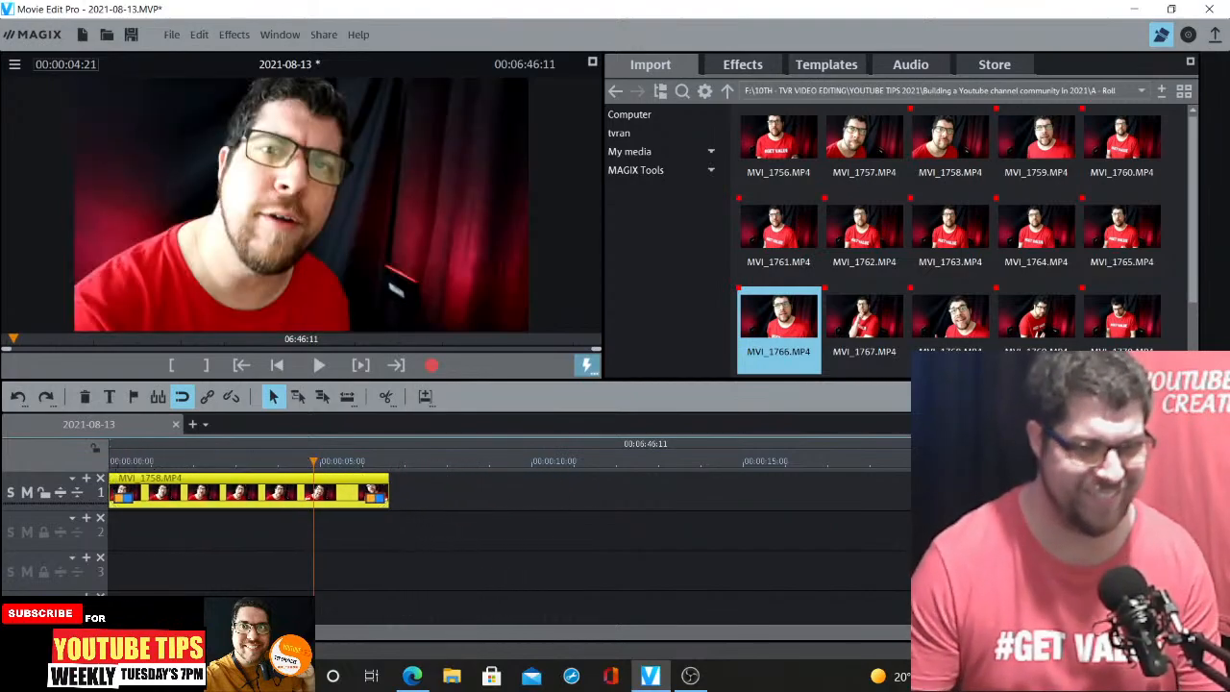
click(132, 462)
drag(131, 465, 105, 466)
key(space)
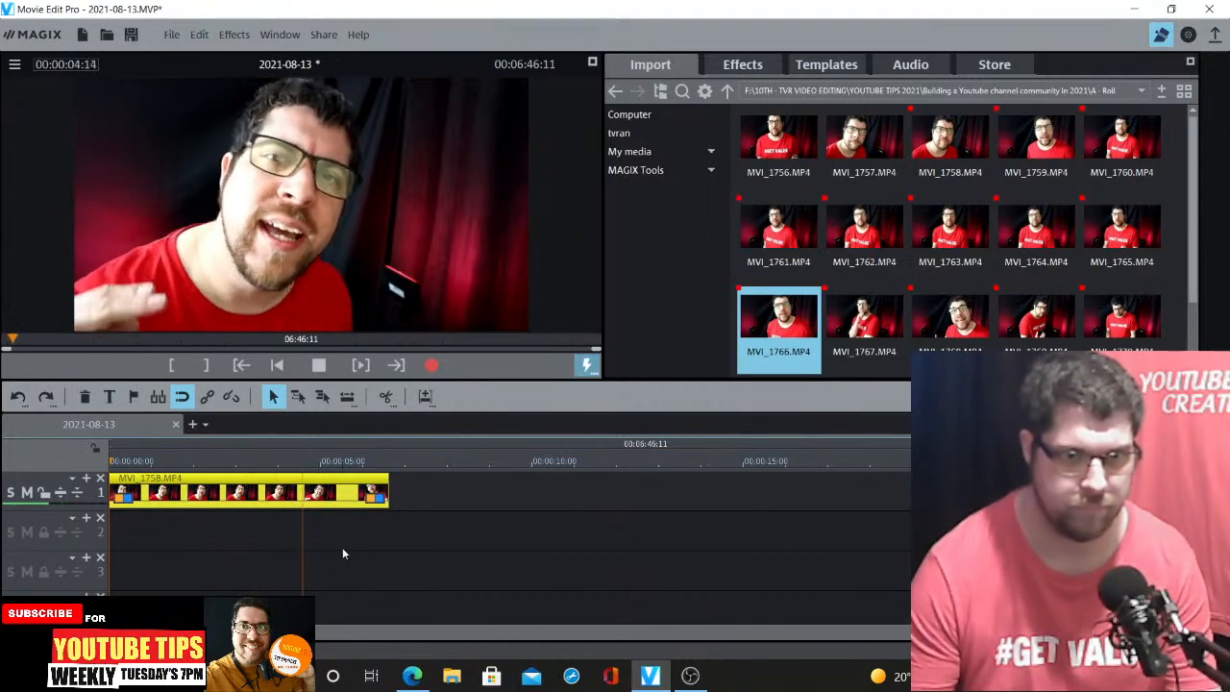
key(space)
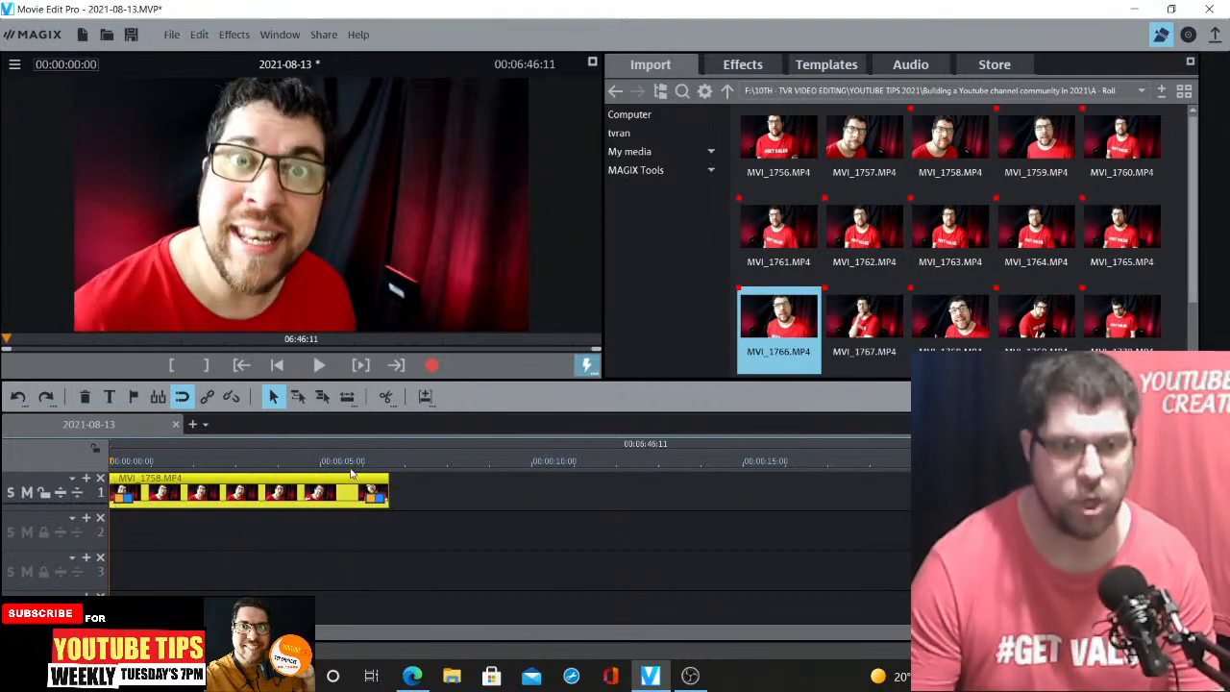
Split the clip at about 5:18 and delete the short end piece after the cut
click(352, 469)
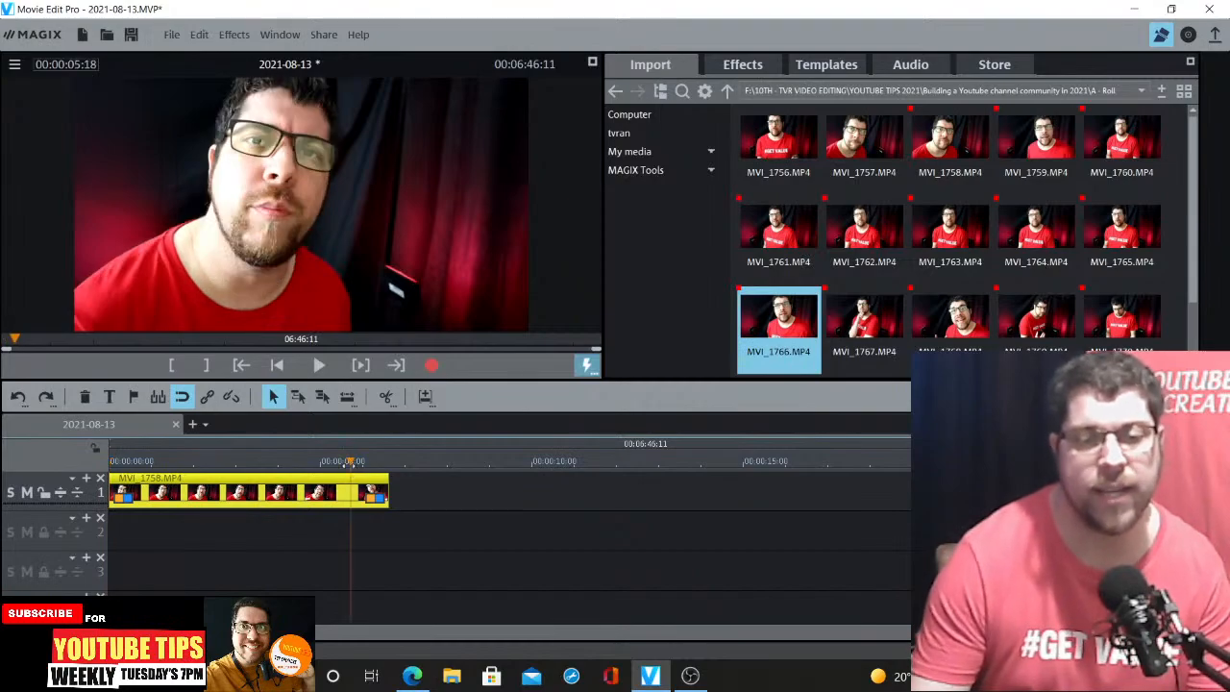
click(385, 493)
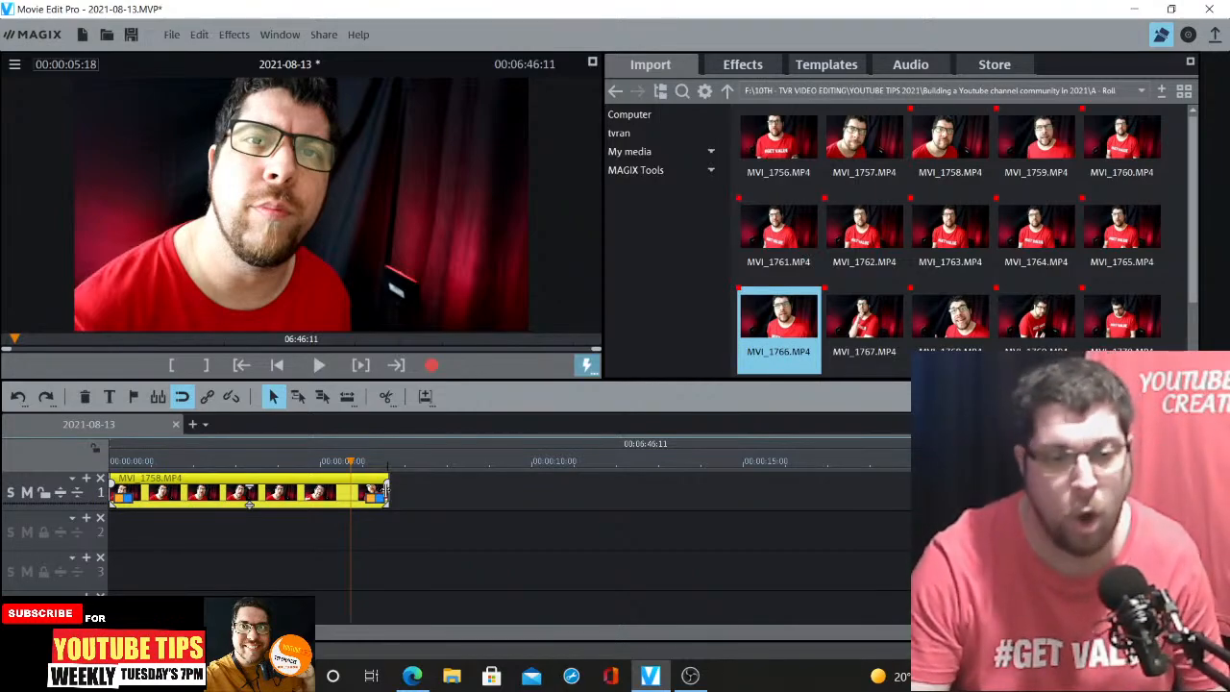
click(387, 397)
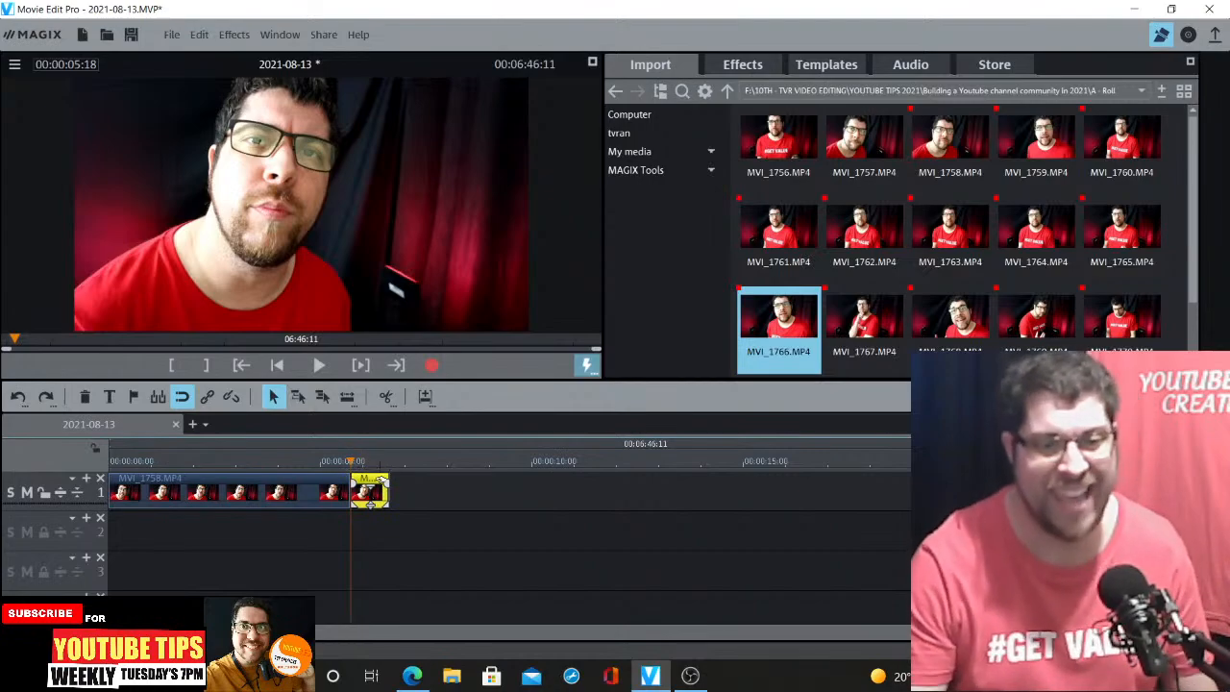
key(Delete)
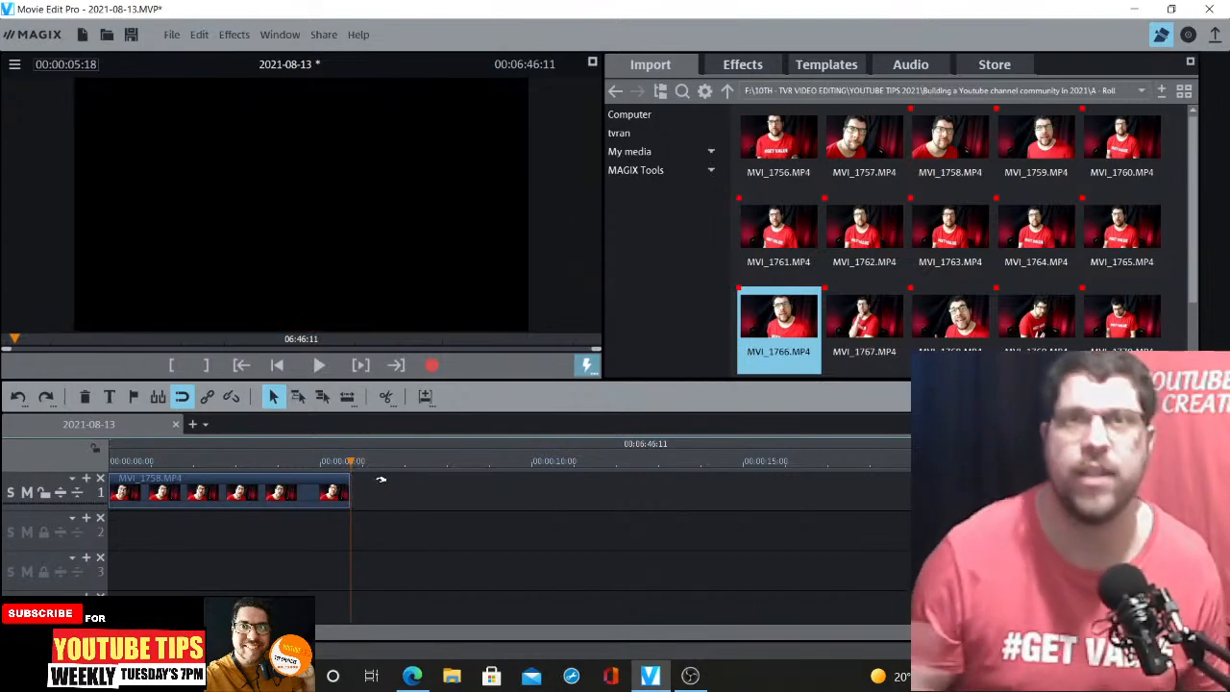
Fine-tune the clip's end by trimming its right edge slightly while previewing the ending
click(319, 469)
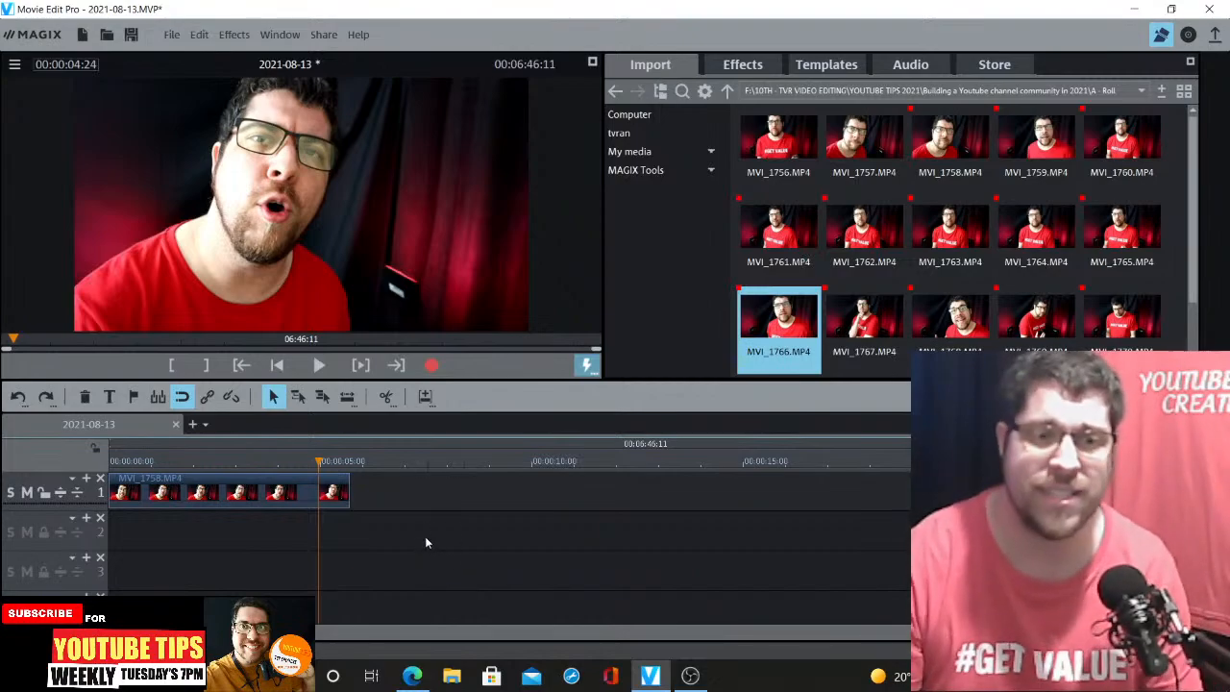
click(300, 464)
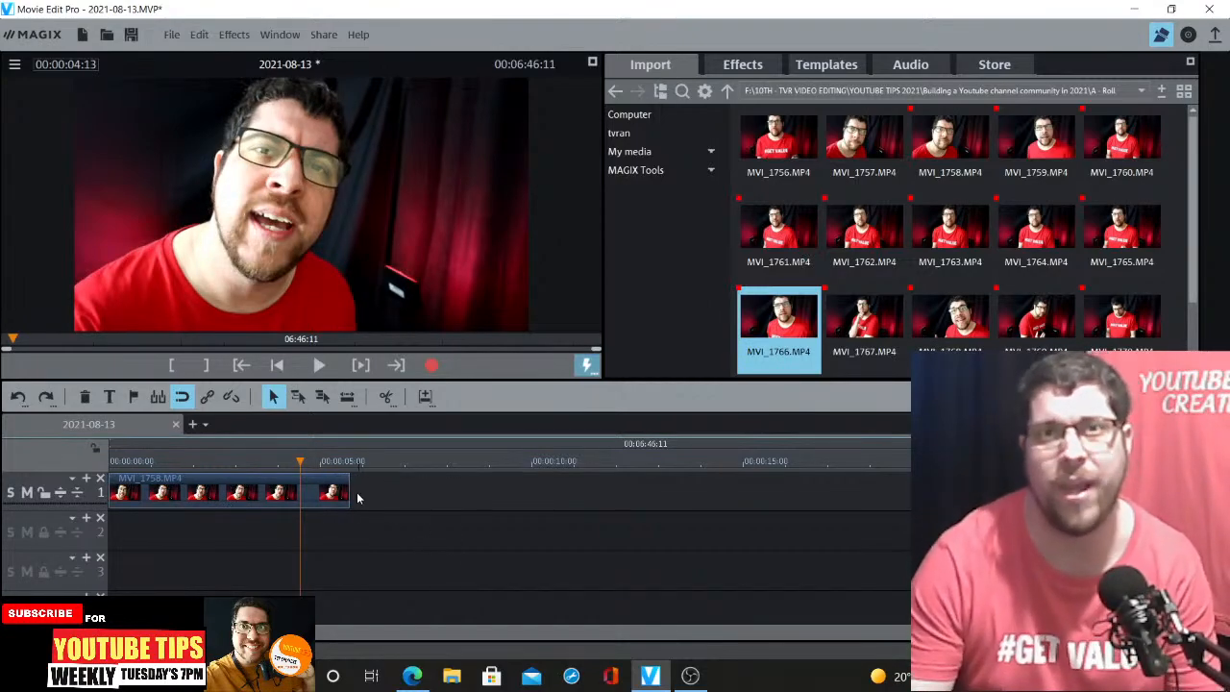
key(space)
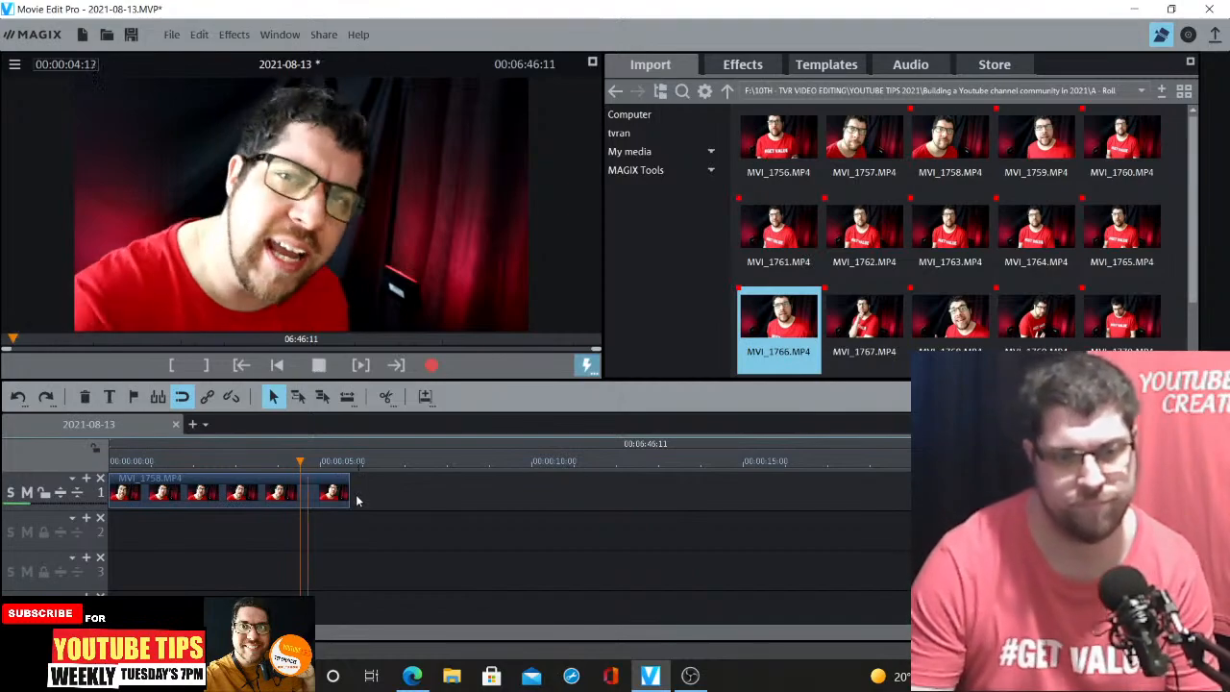
key(space)
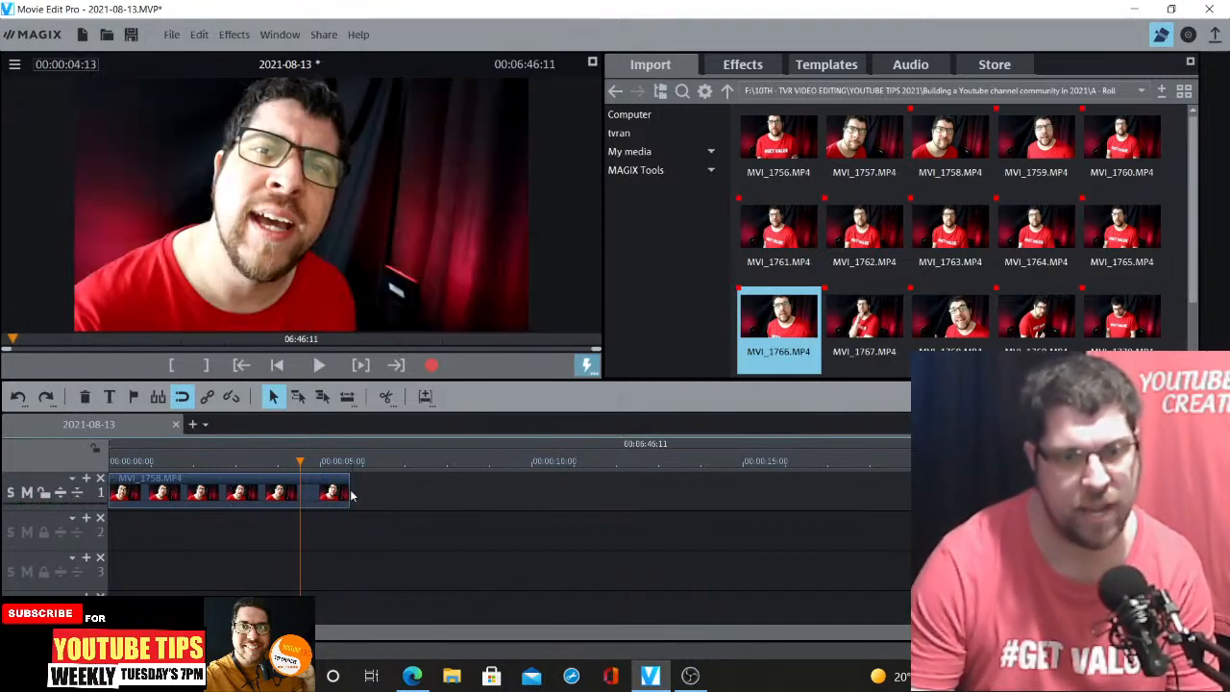
drag(347, 491, 355, 491)
key(space)
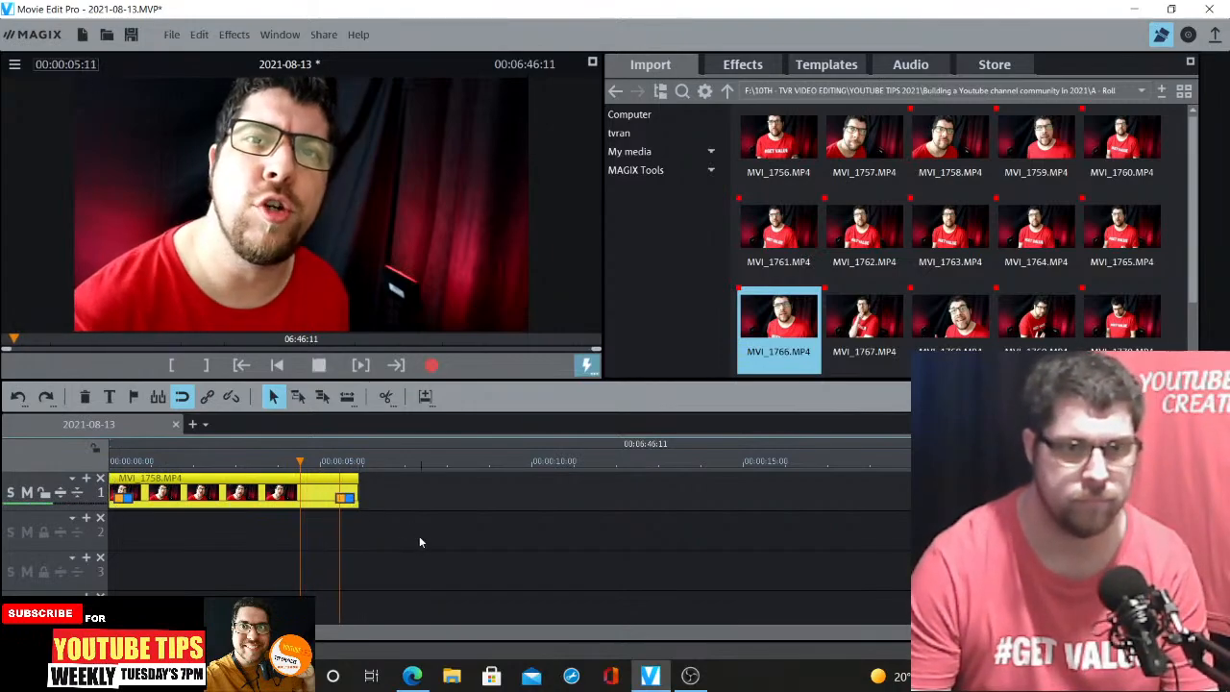
key(space)
drag(357, 491, 352, 490)
key(space)
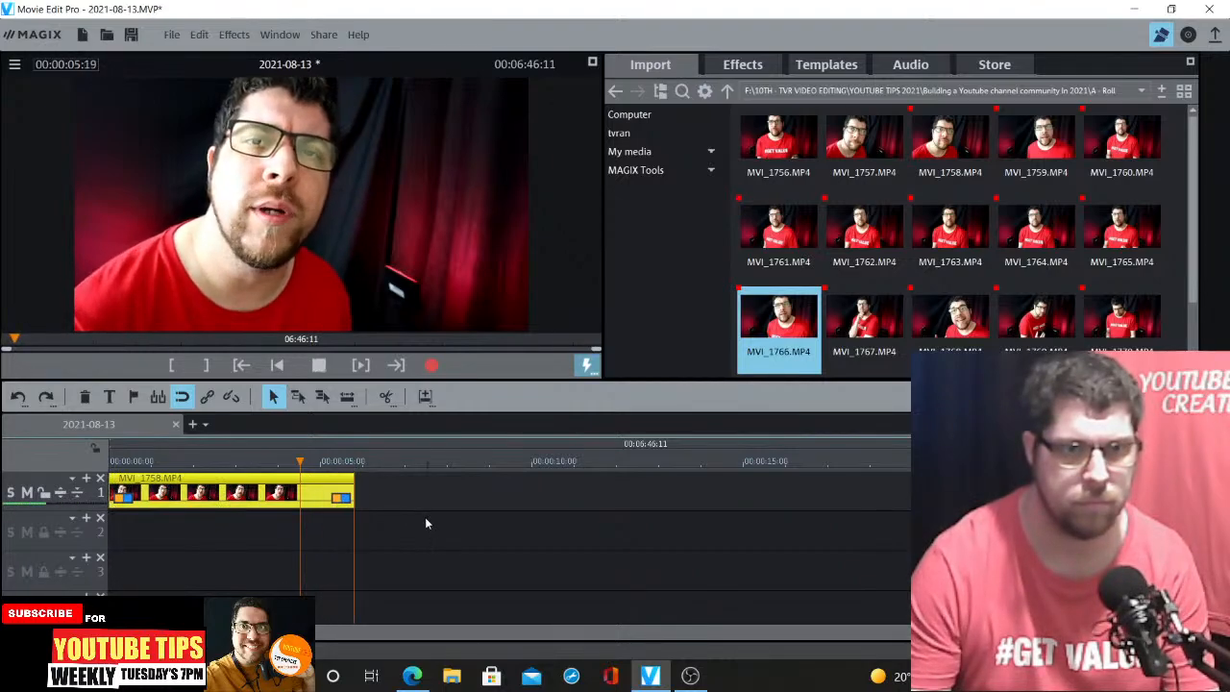
key(space)
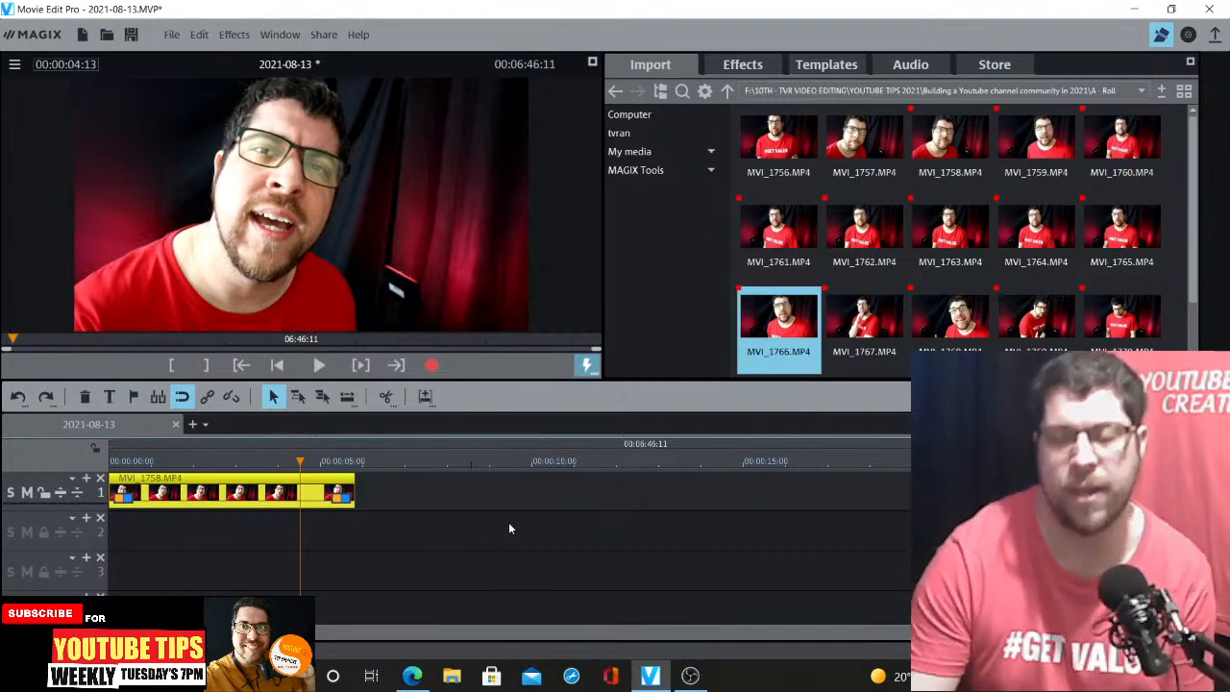
Browse to the 000 LIVE STREAMS > Brand for Live Stream folder and add CREATORS bk 2020.bmp after the video clip
click(368, 461)
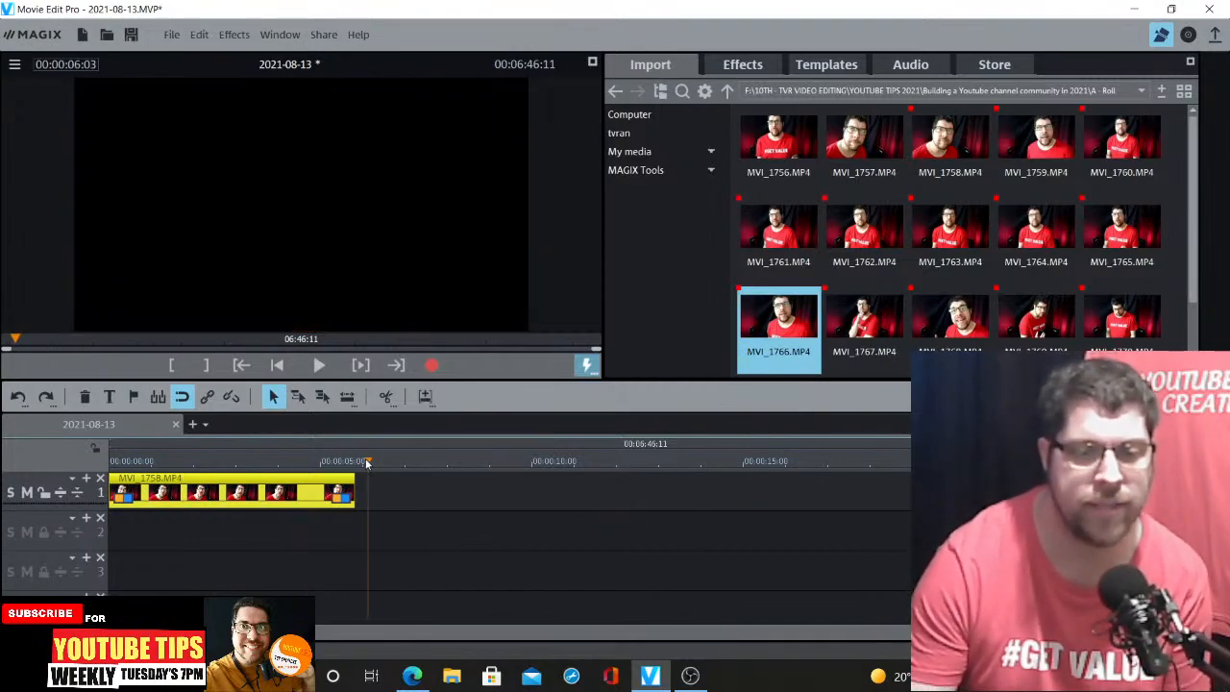
click(403, 491)
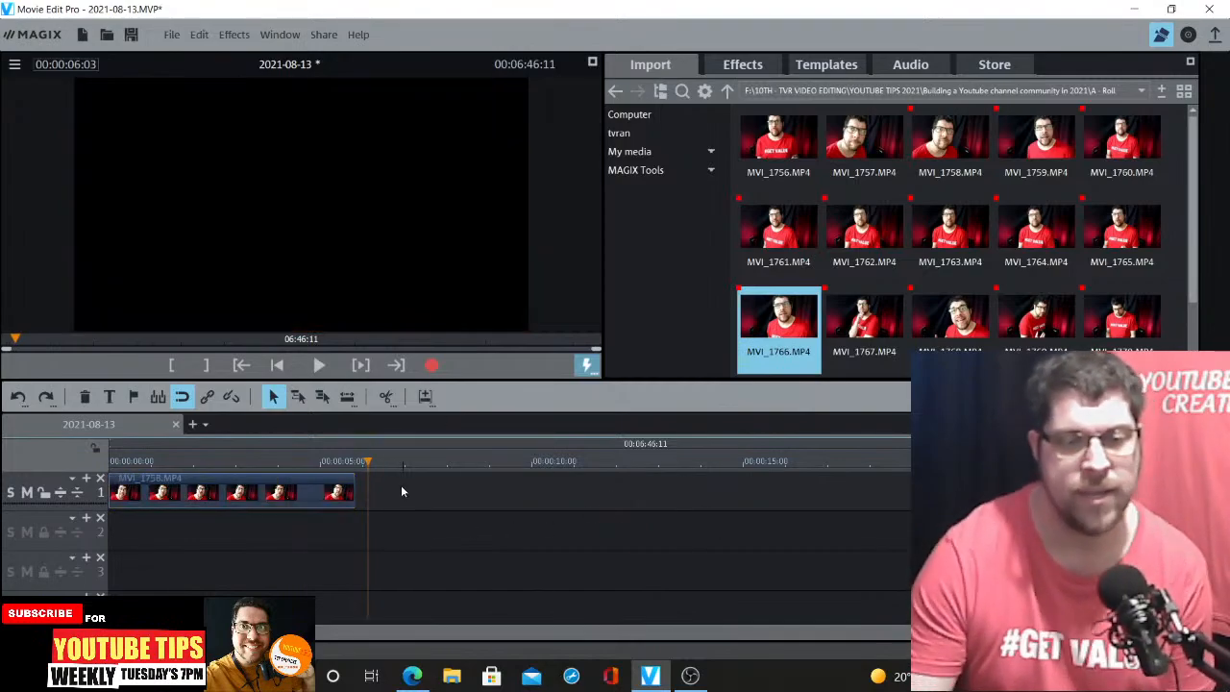
click(743, 66)
click(651, 65)
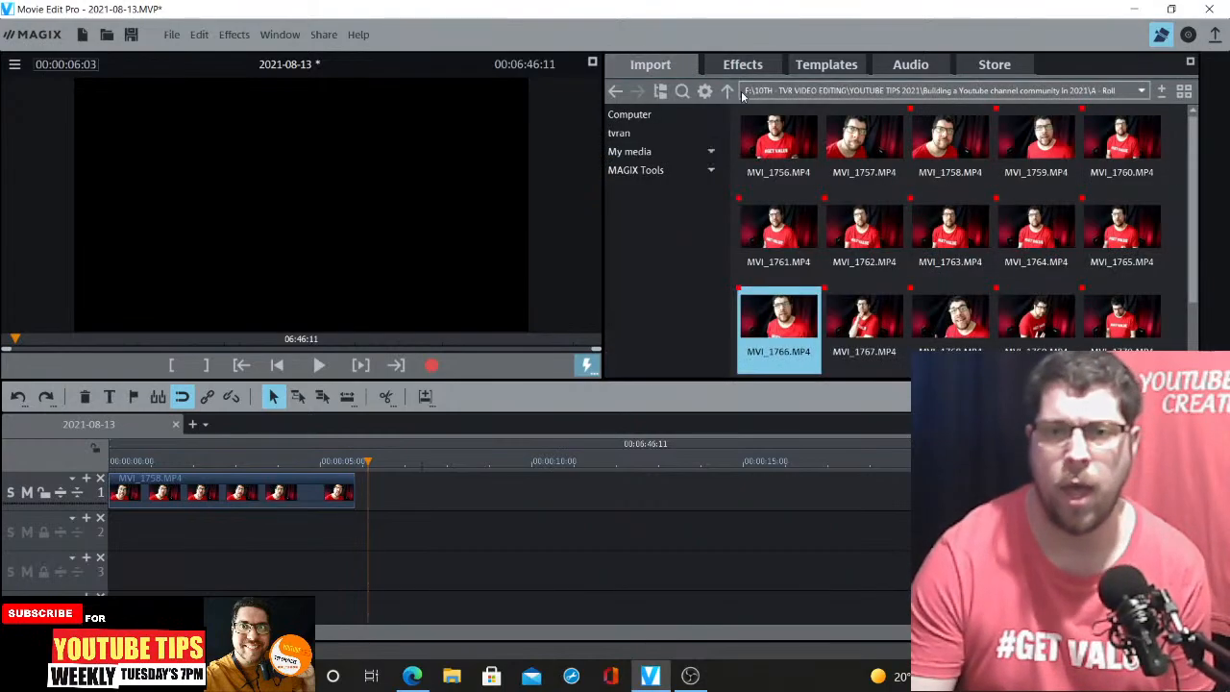
click(727, 90)
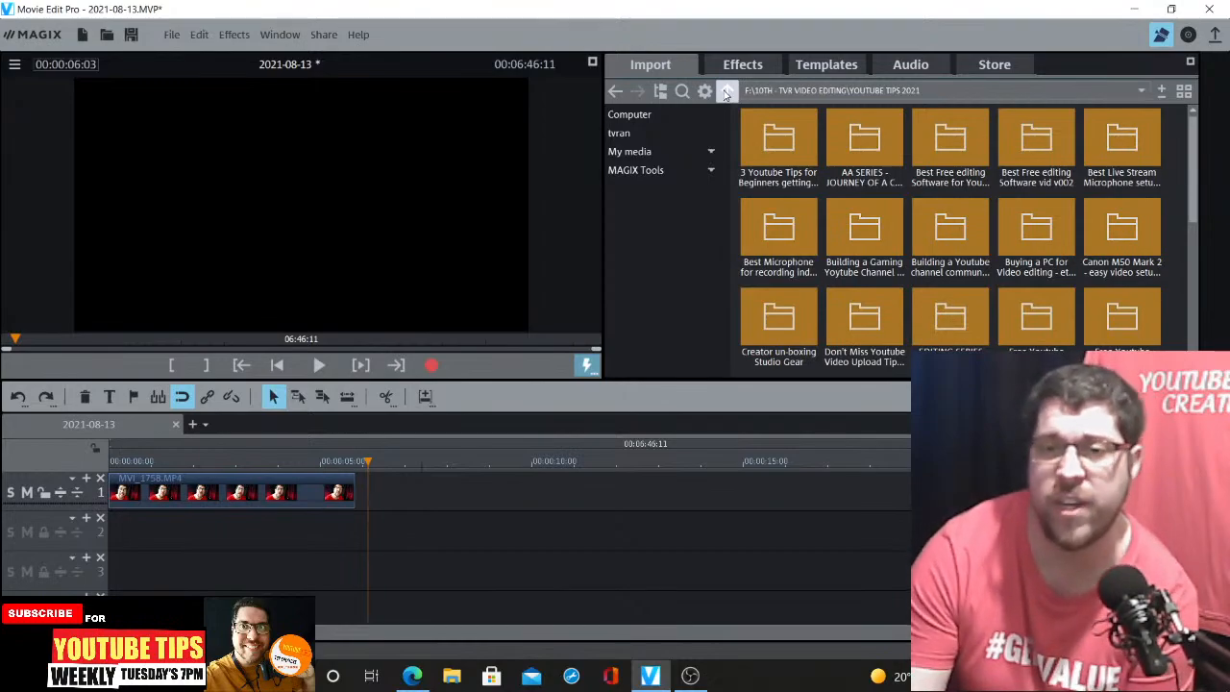
scroll(1182, 309, down, 5)
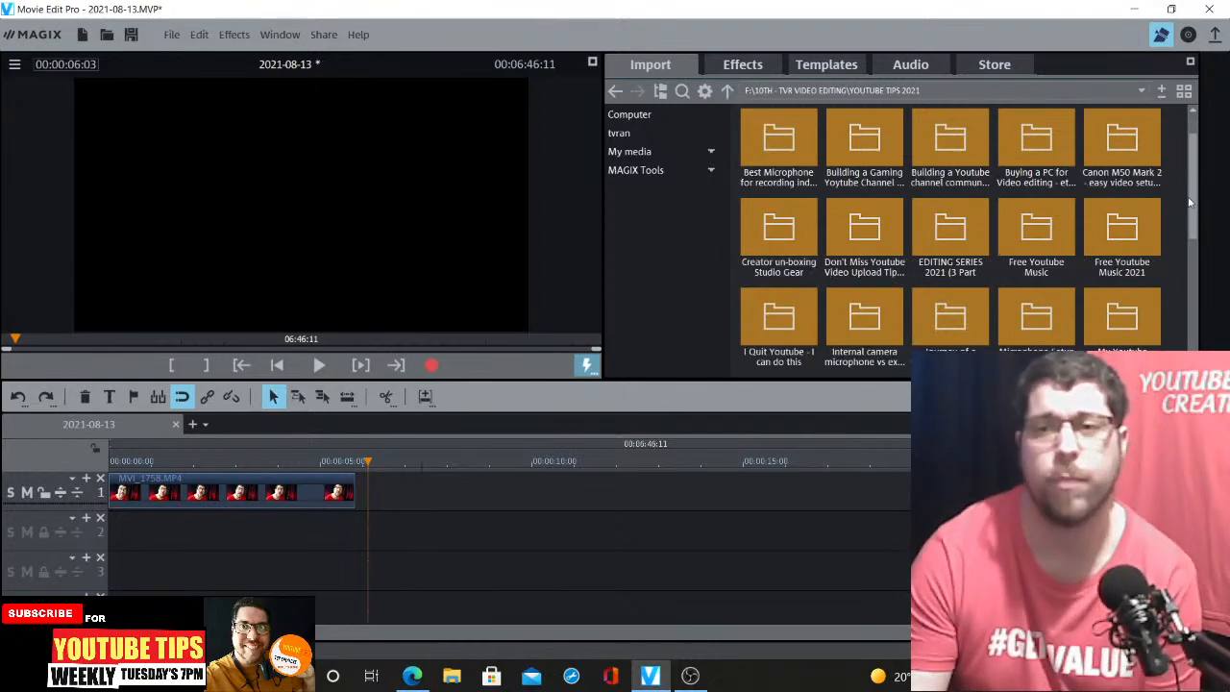
click(727, 91)
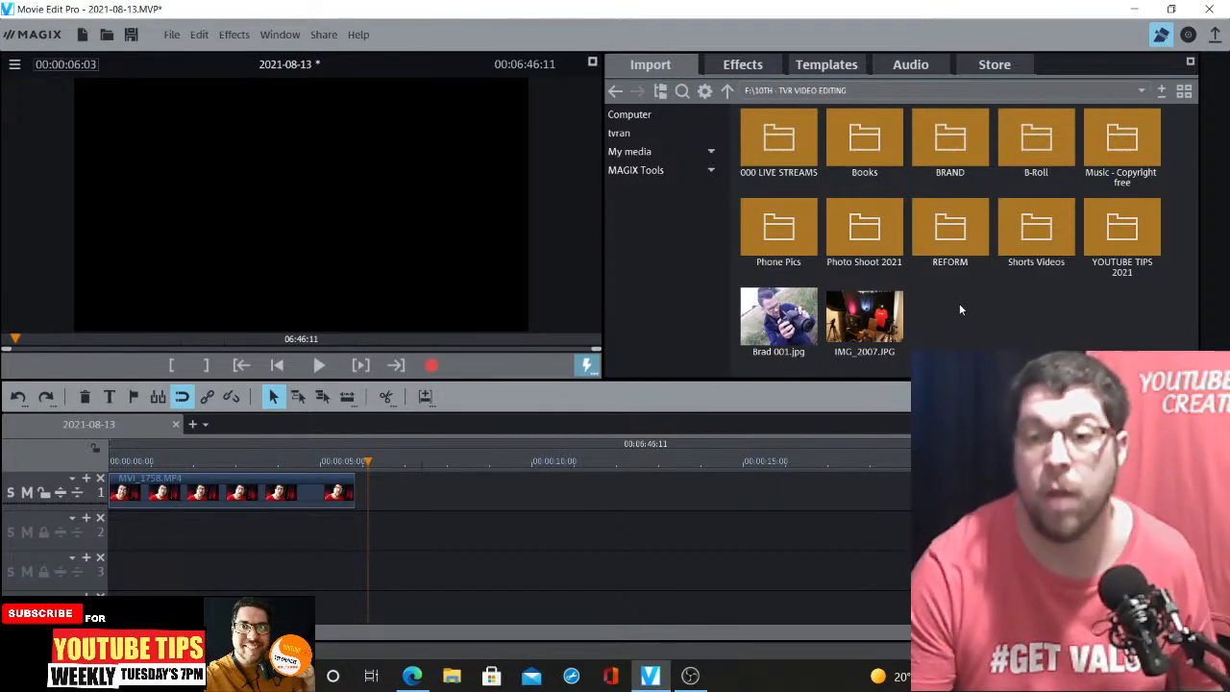
click(798, 146)
double_click(798, 144)
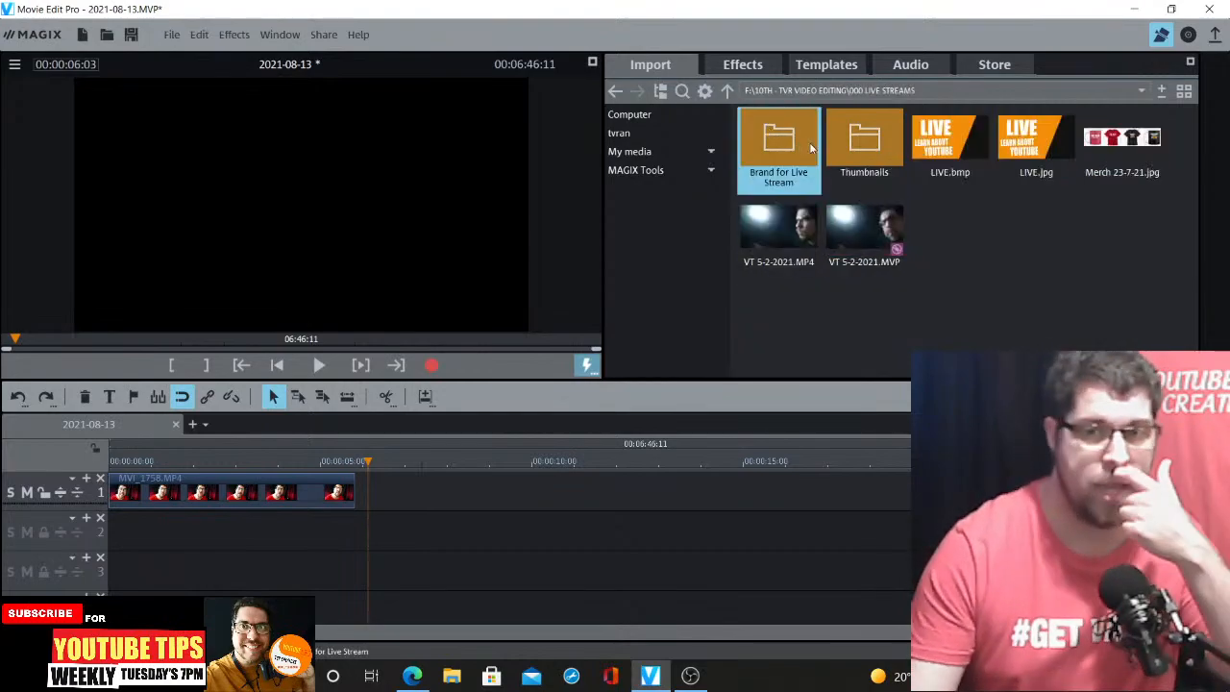
double_click(781, 140)
mouse_move(1033, 135)
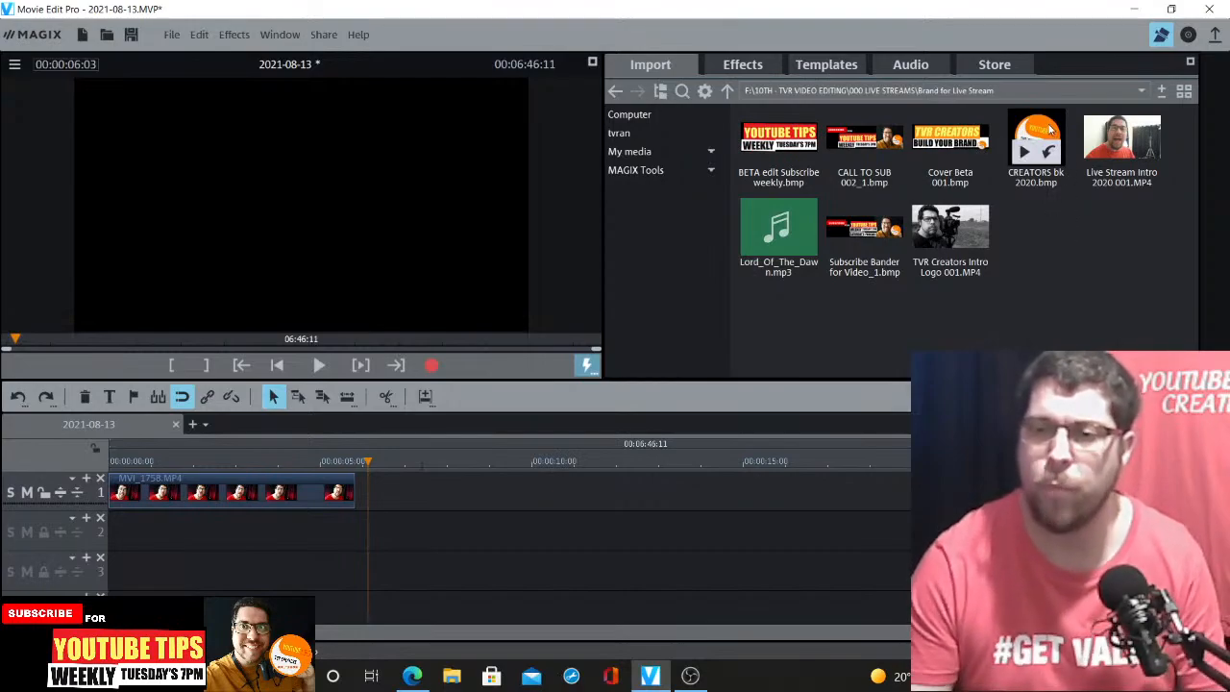
drag(1038, 134, 415, 493)
Split the CREATORS bk 2020.bmp image at about 7:14 and delete the longer remainder after the cut
click(392, 460)
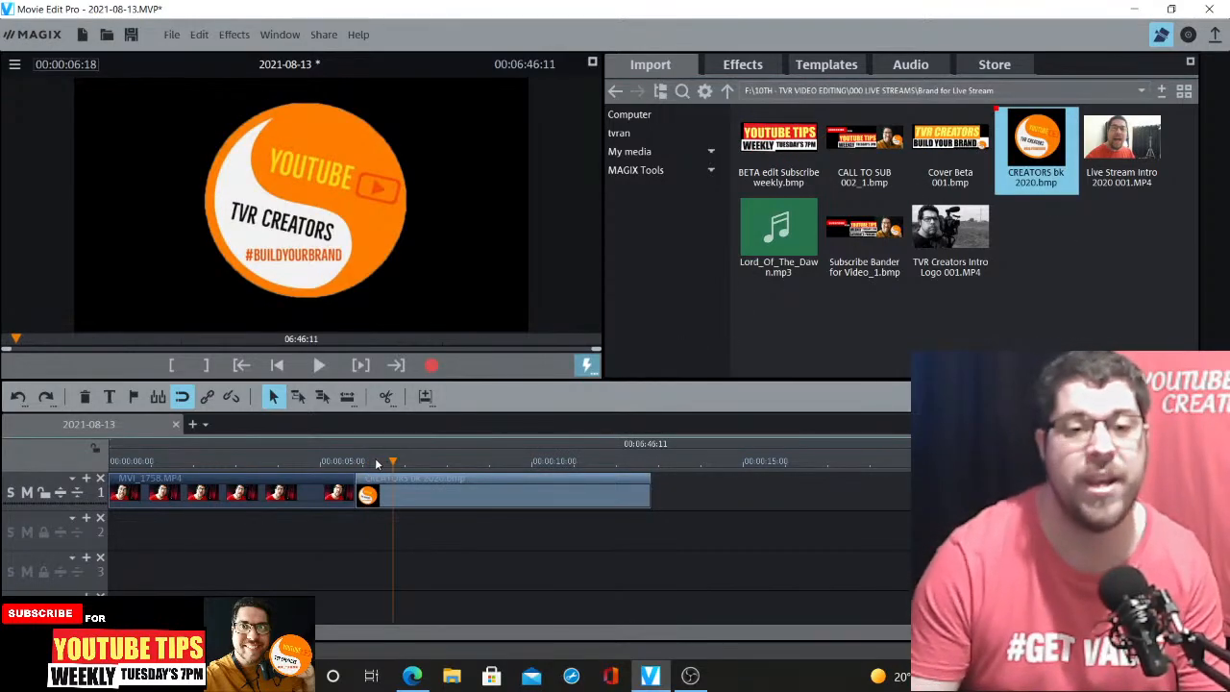
drag(417, 483, 430, 484)
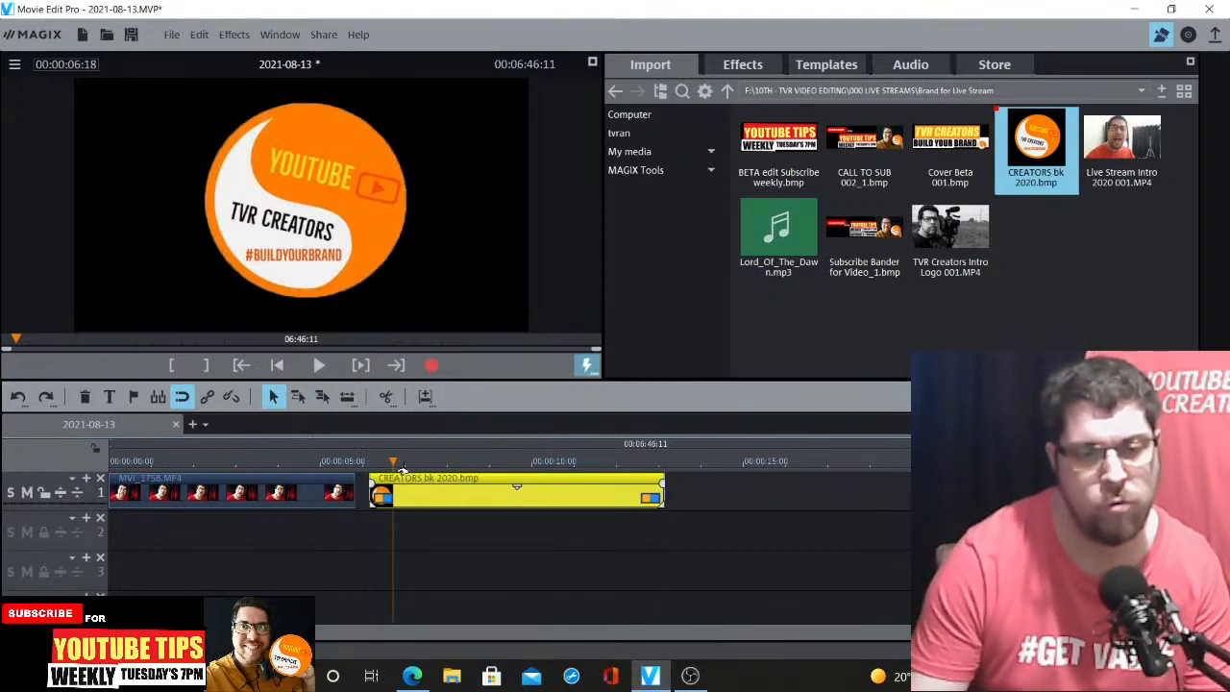
click(389, 466)
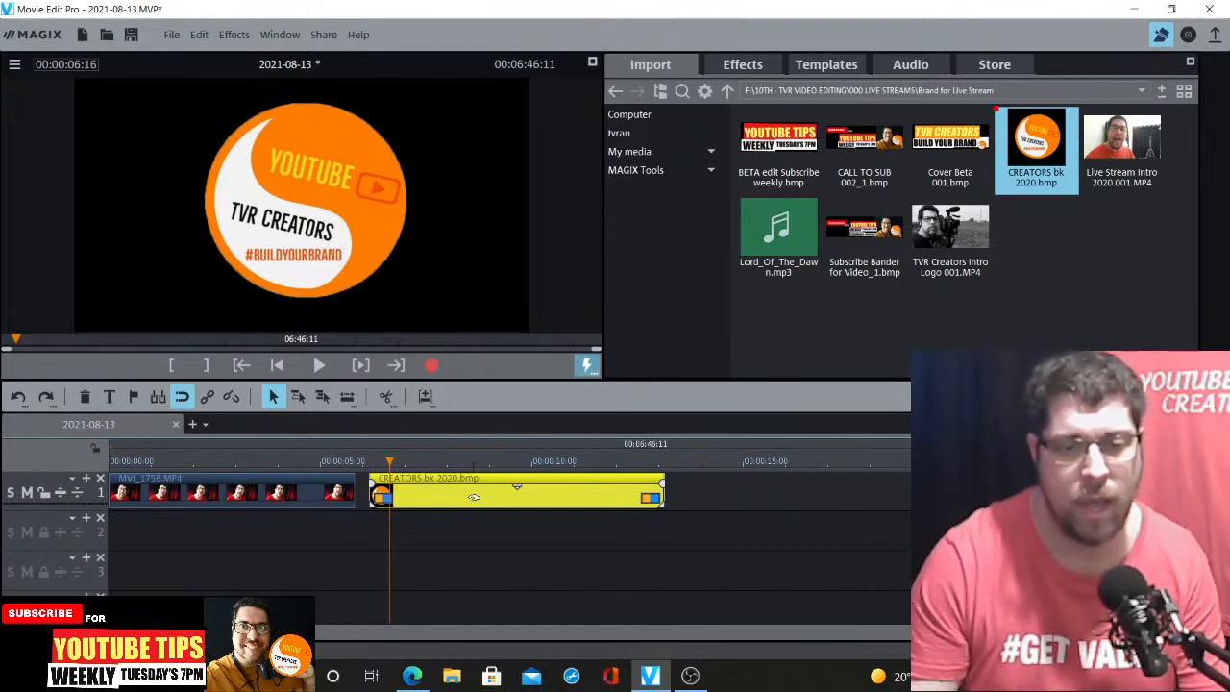
click(428, 462)
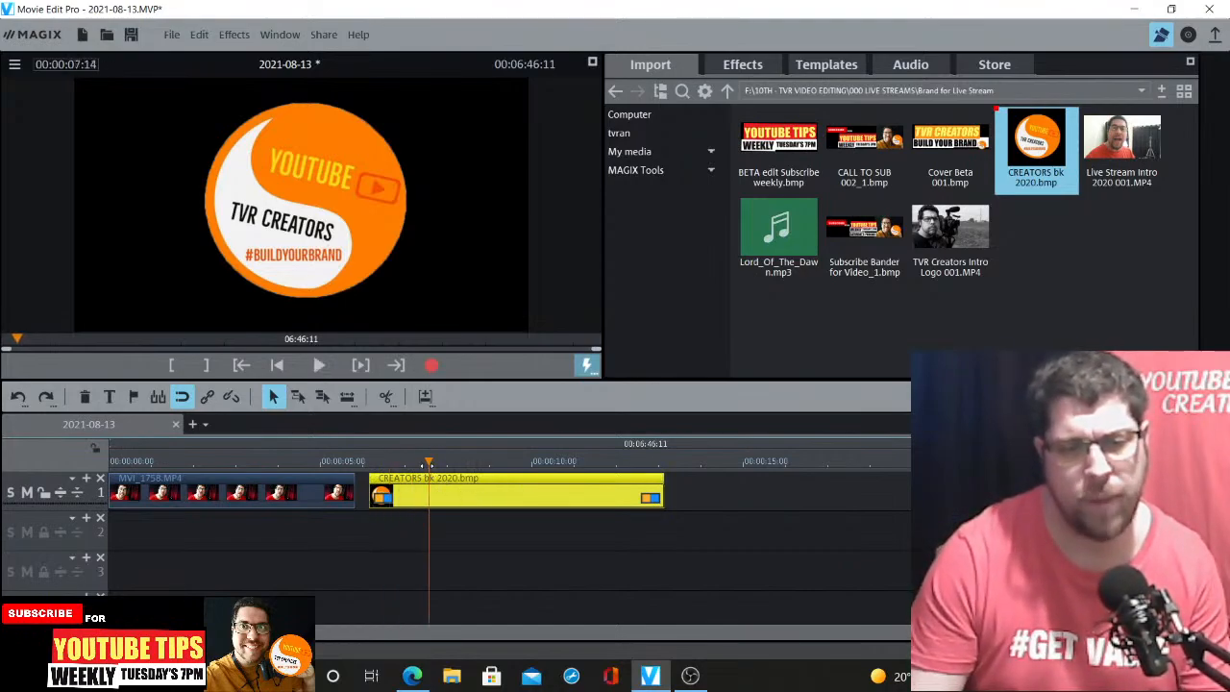
click(386, 396)
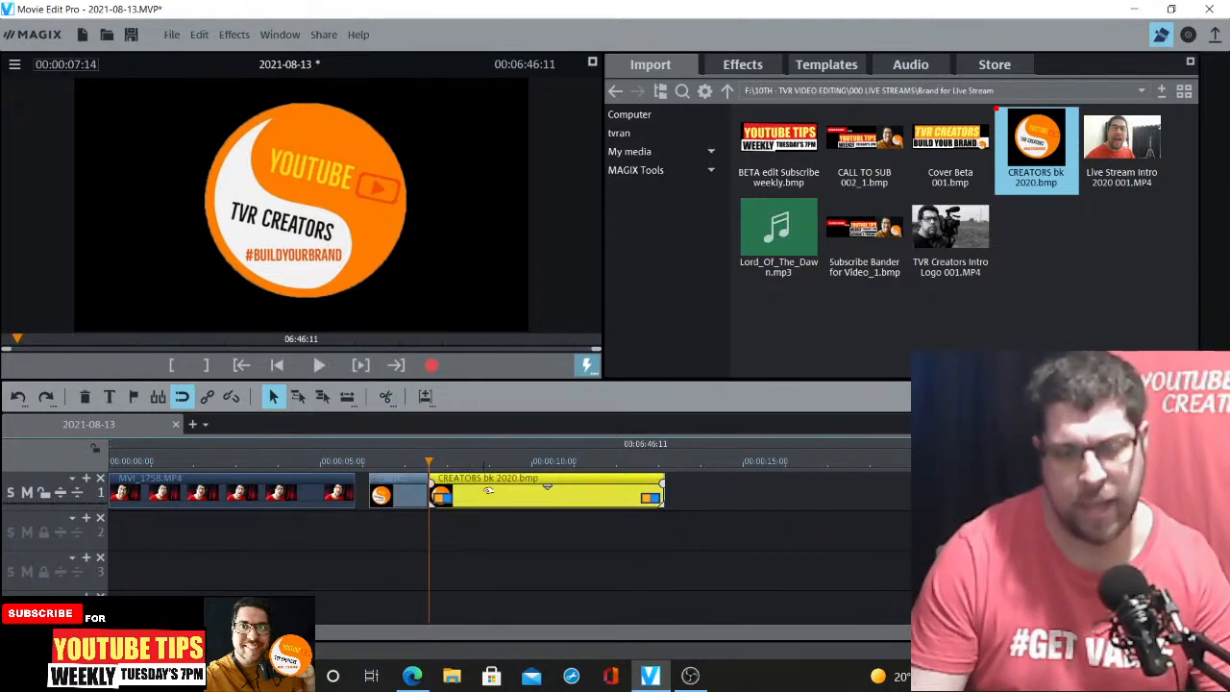
key(Delete)
Slide the shortened logo image left so it sits directly after the end of the video clip
drag(403, 480, 389, 479)
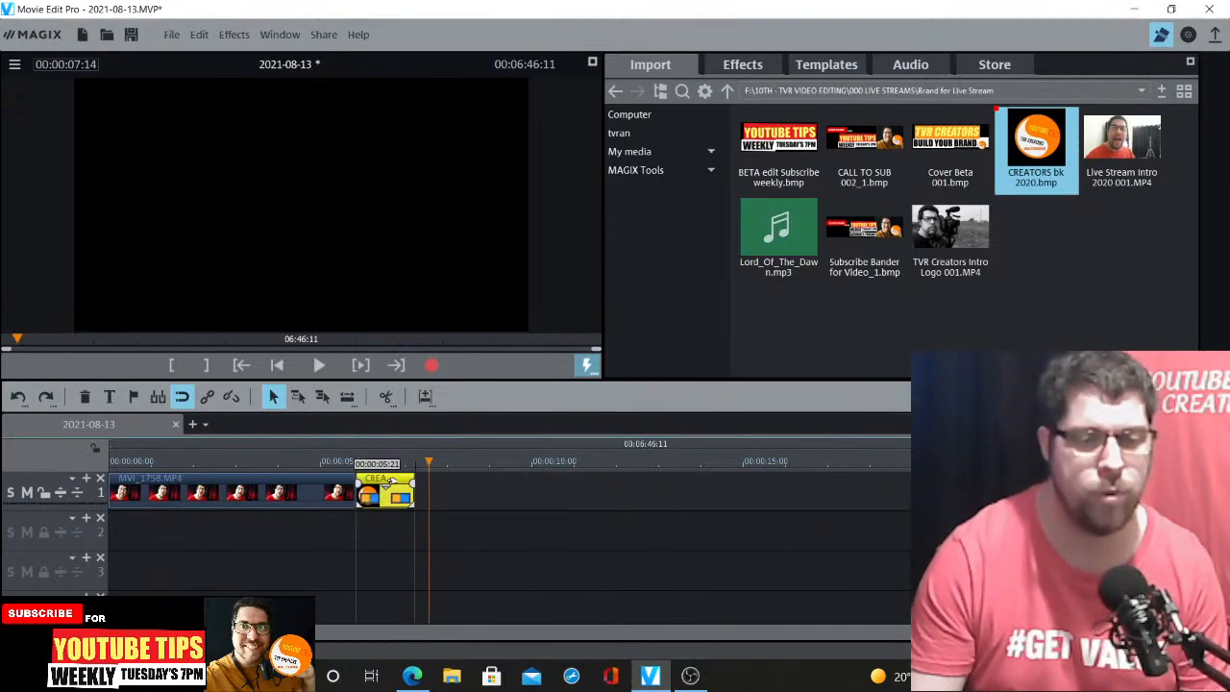
click(369, 464)
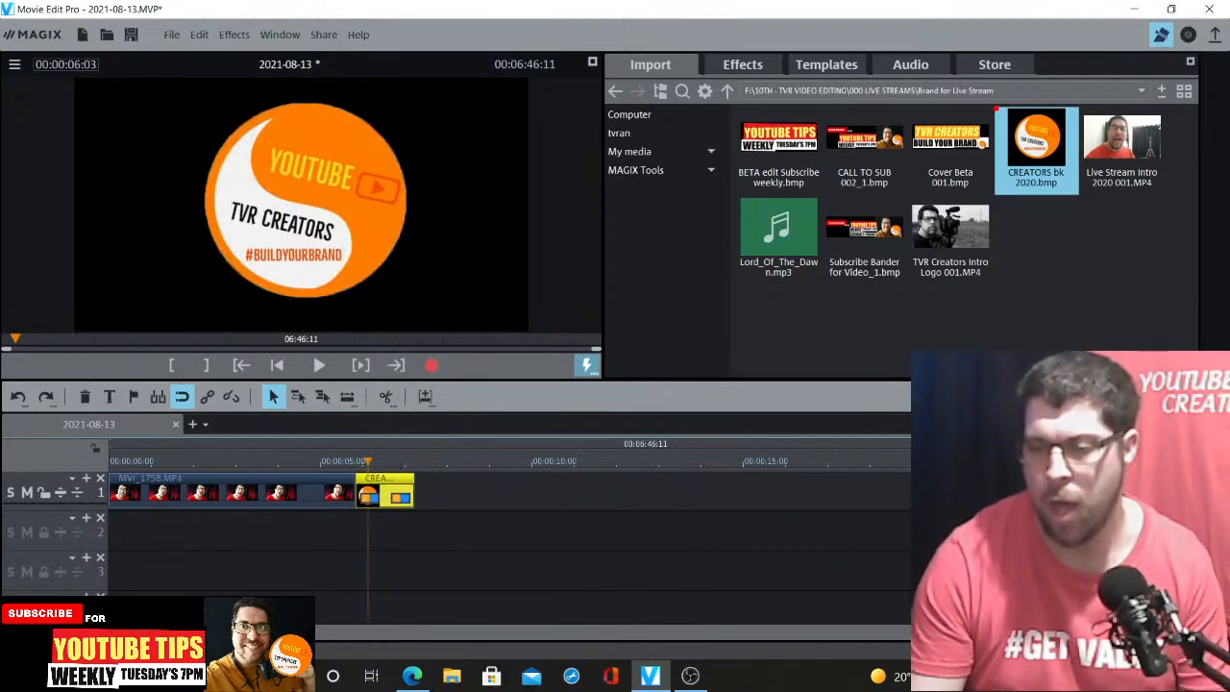
key(ctrl+Up)
key(ctrl+Up)
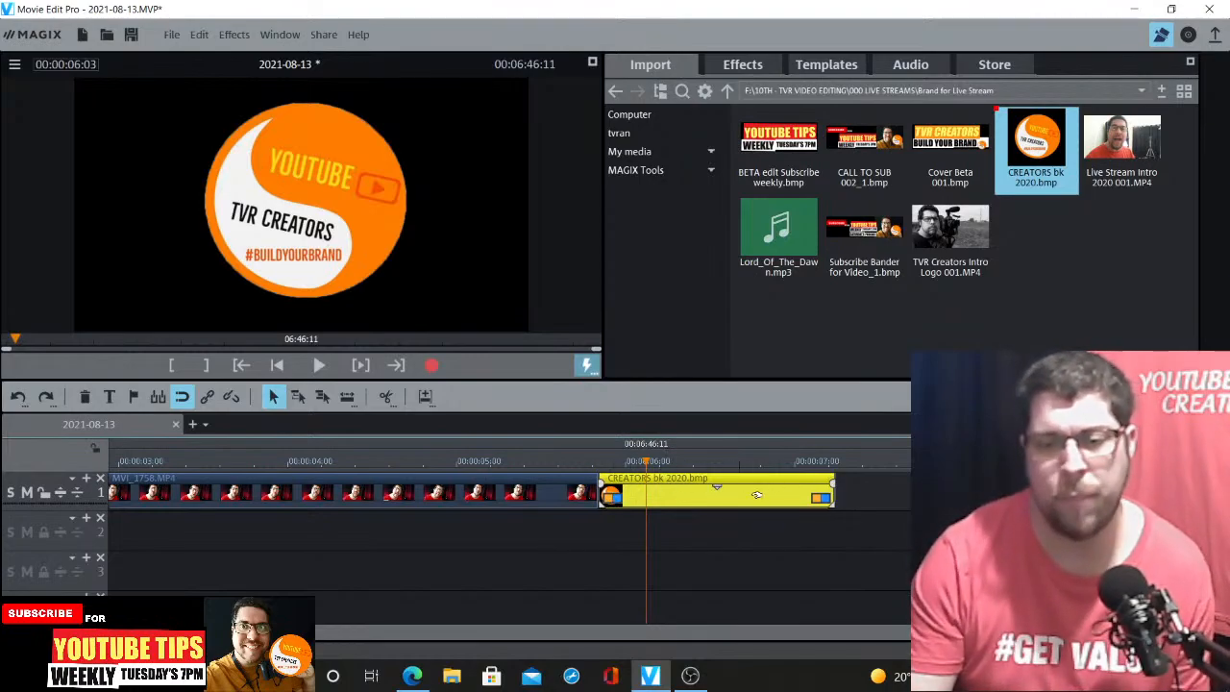
Preview the transition from the video clip into the logo image around the 6-second mark
click(607, 463)
key(space)
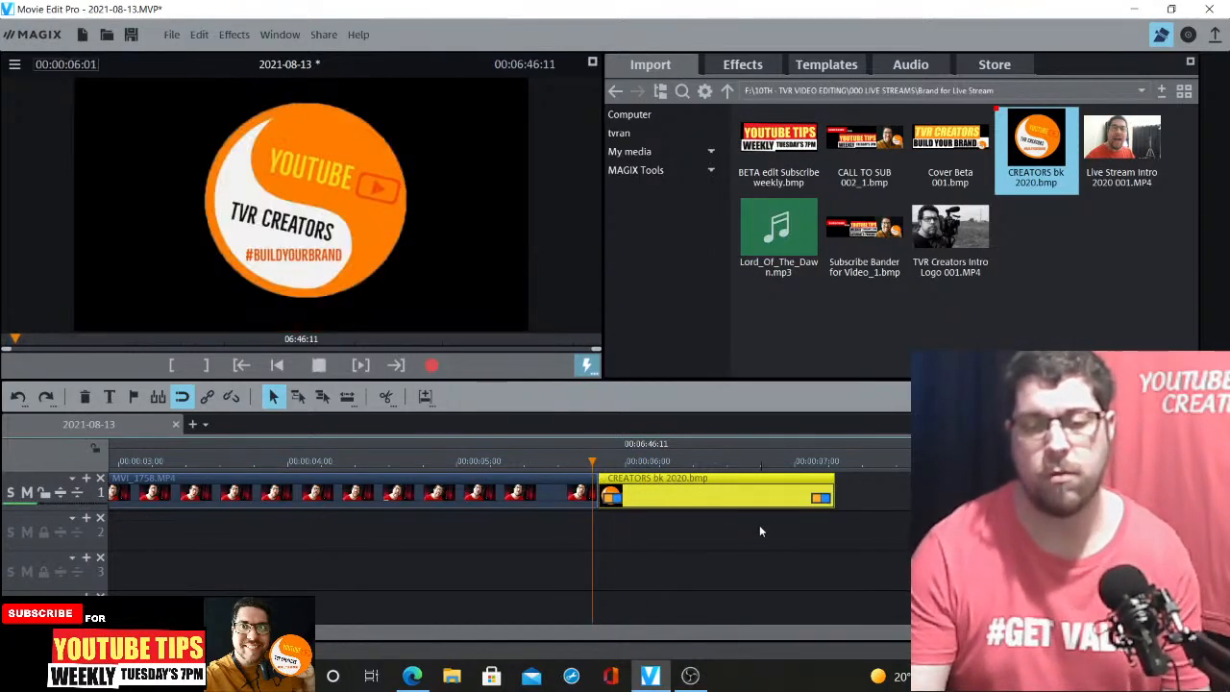
key(space)
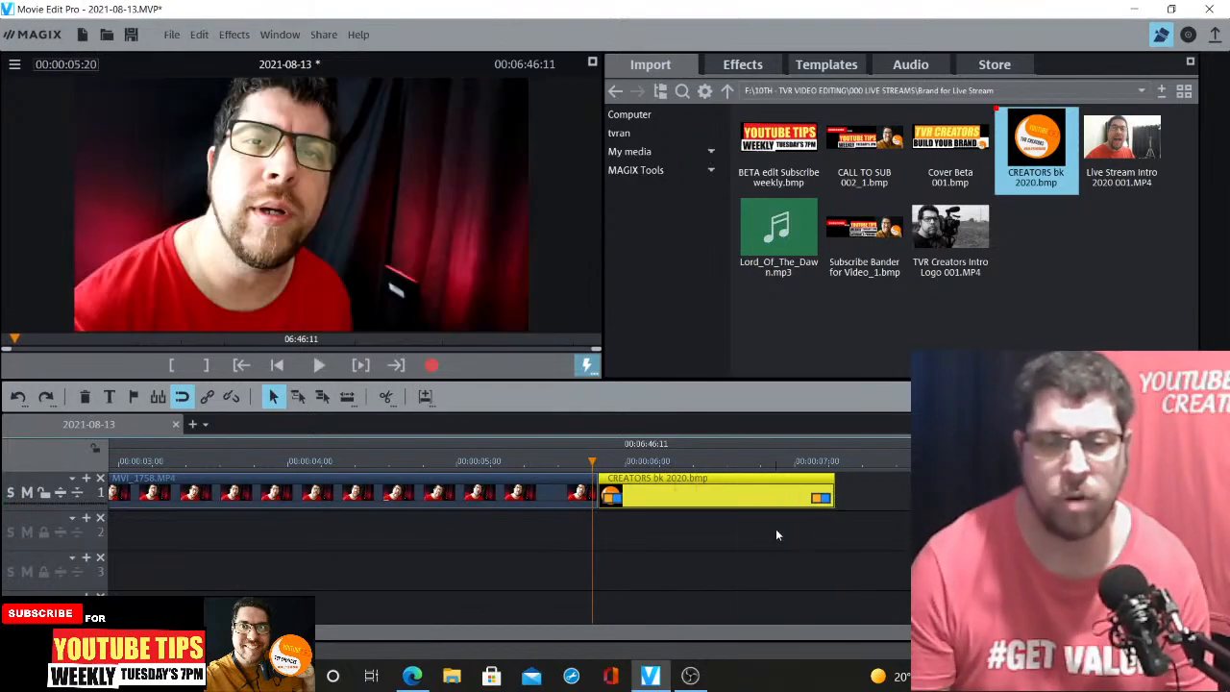
click(627, 465)
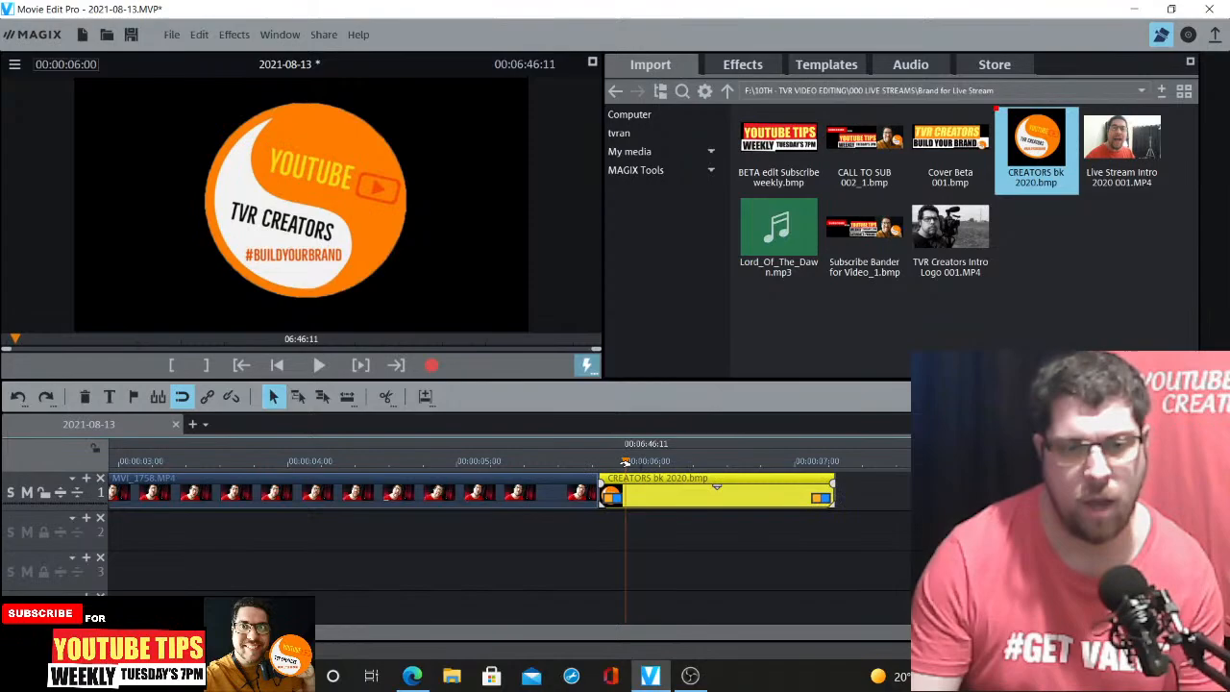
Split the logo image at 0:06:00 and move the second part slightly right to open a small gap
click(385, 396)
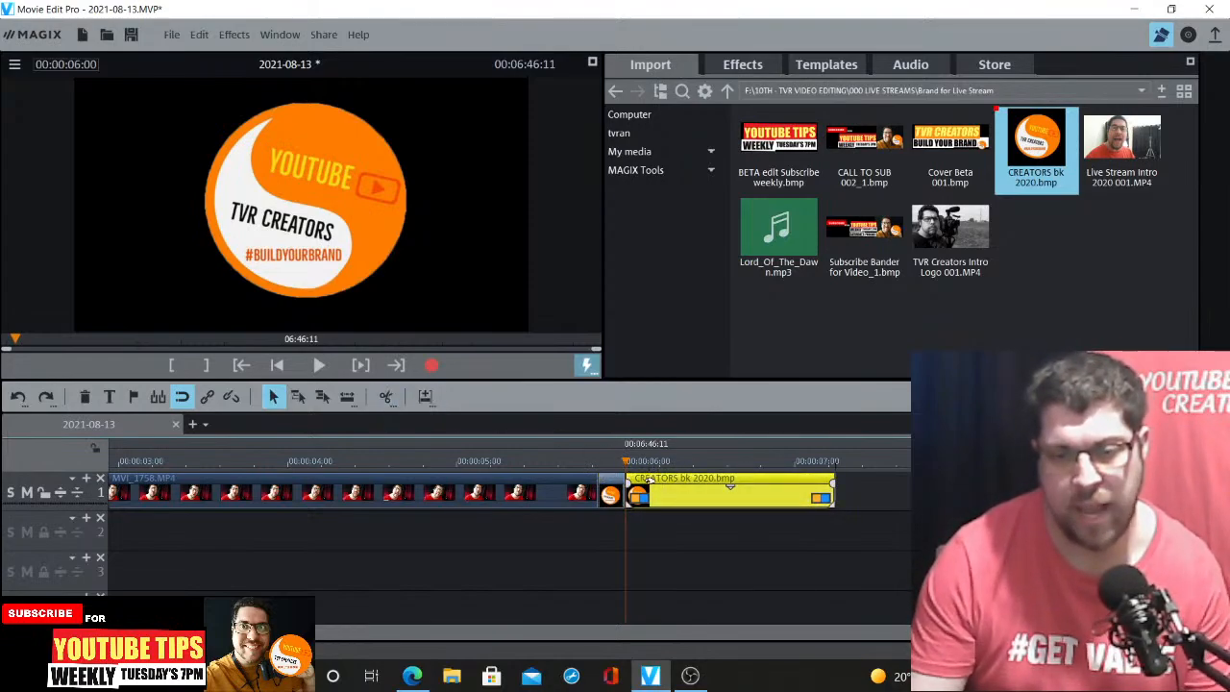
drag(650, 480, 657, 480)
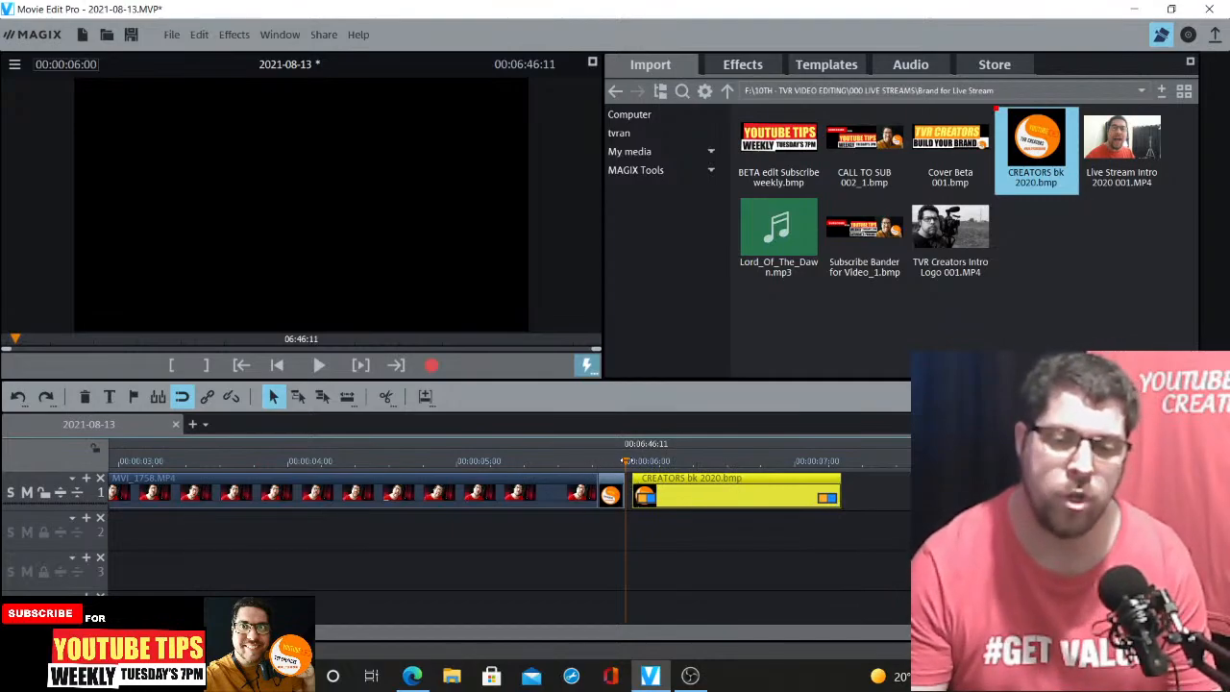
Preview the gap between the logo pieces and nudge the second logo part a little further right
drag(626, 463, 599, 463)
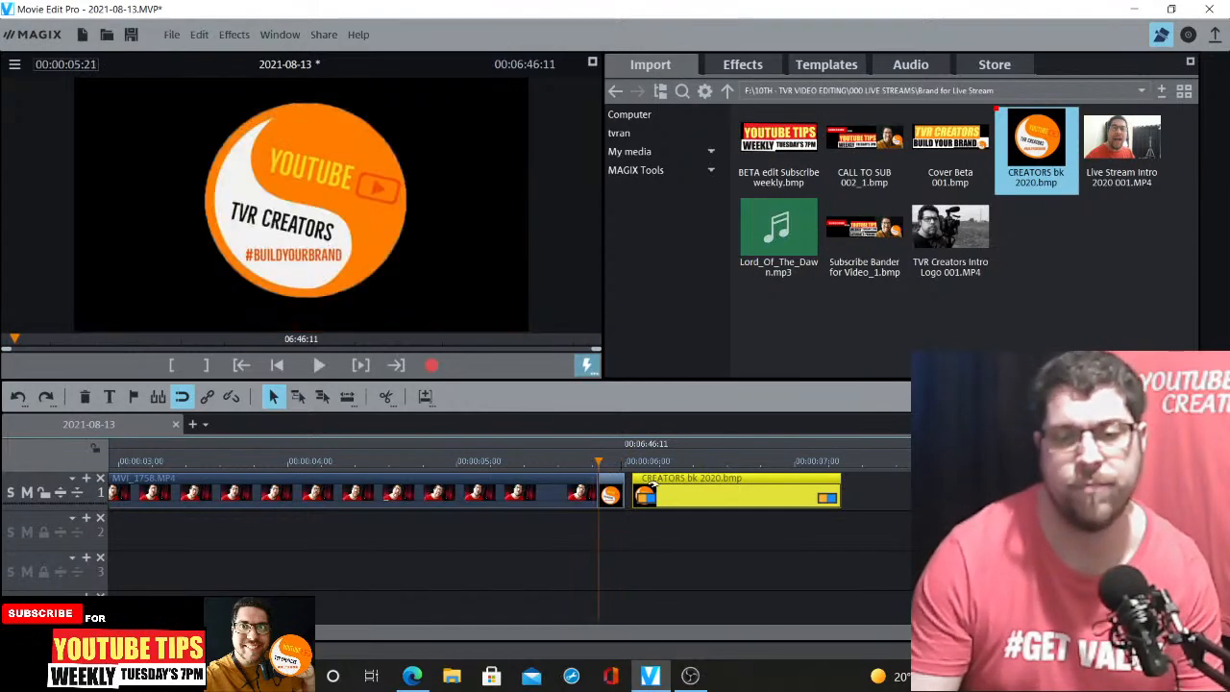
click(620, 463)
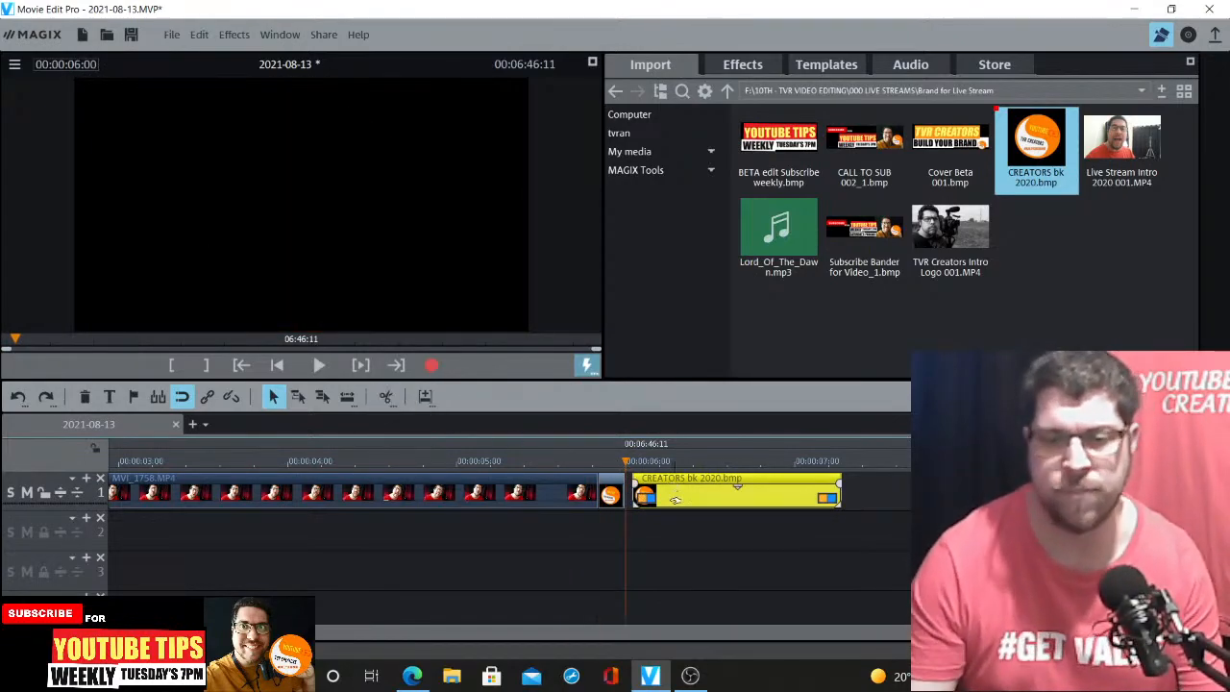
click(620, 463)
key(space)
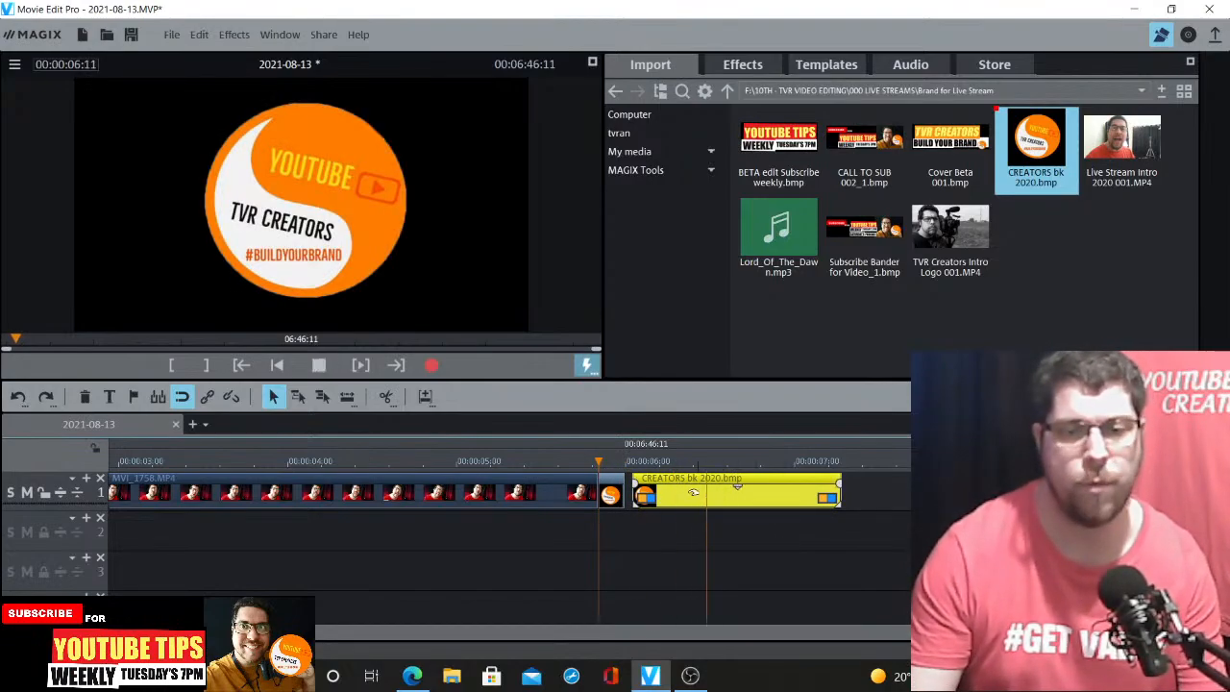
key(space)
drag(669, 480, 676, 480)
key(space)
key(space)
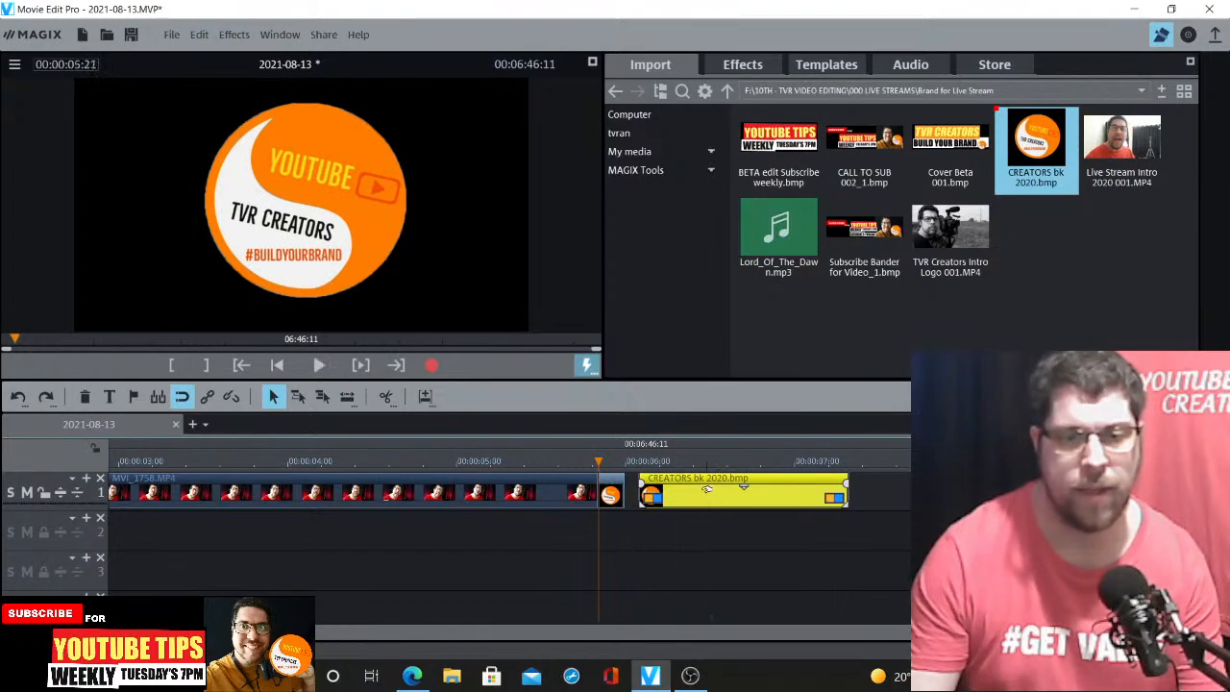
click(625, 465)
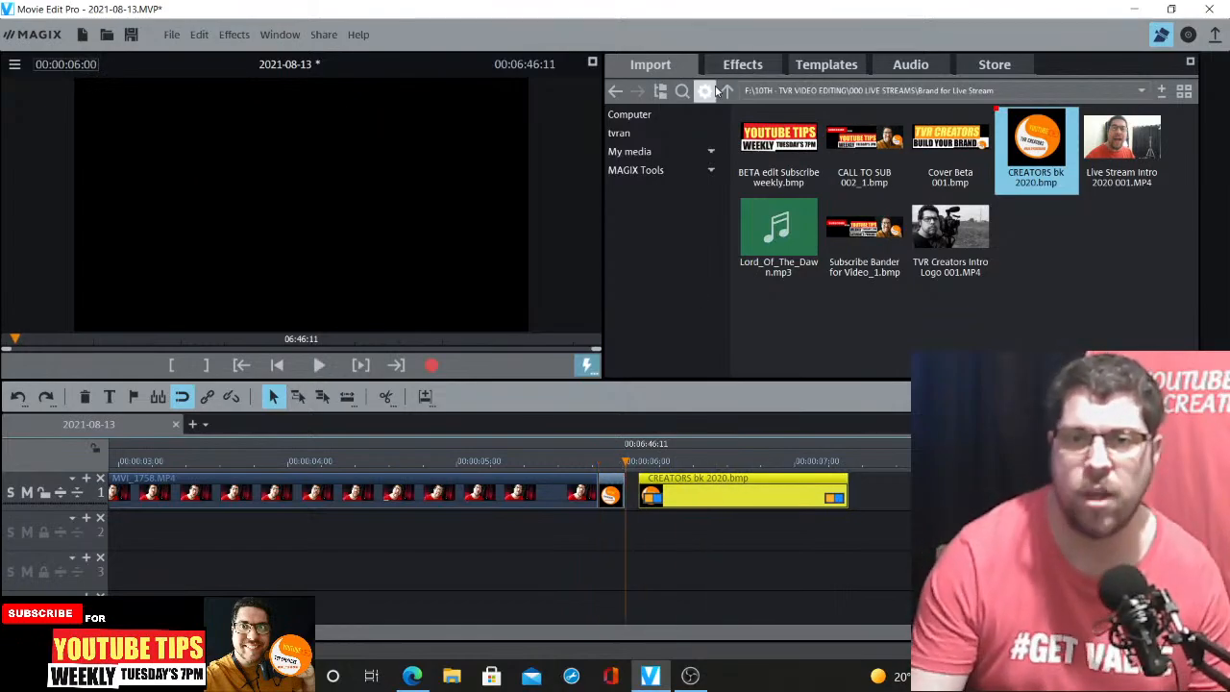
Browse to BRAND > 00 Branding for Videos and add Camera Shutter Sound Effects All Sounds.mp3 to track 3 near the logo
click(726, 90)
click(727, 90)
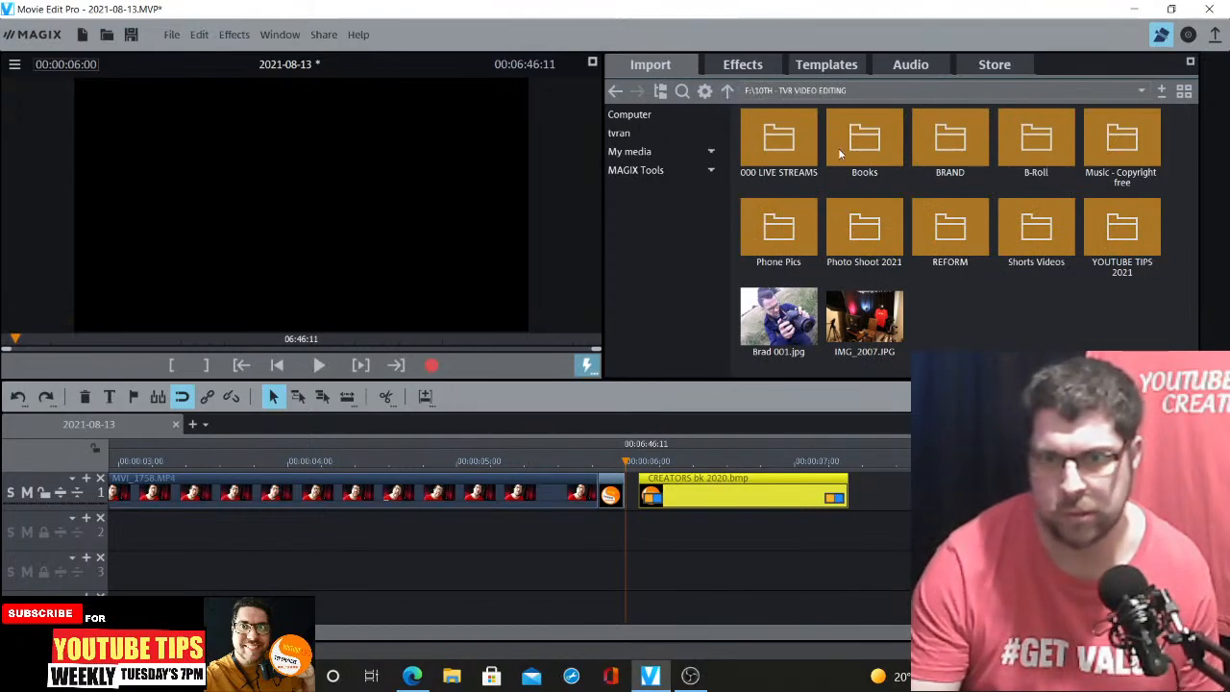
double_click(796, 142)
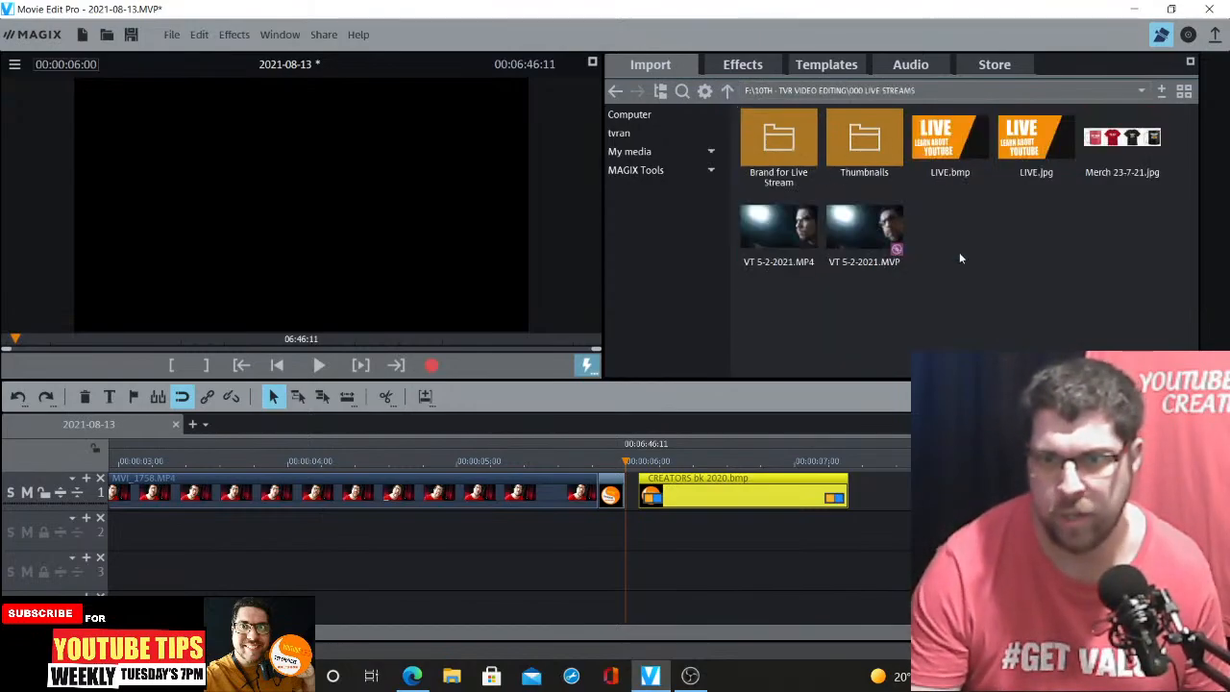
click(727, 90)
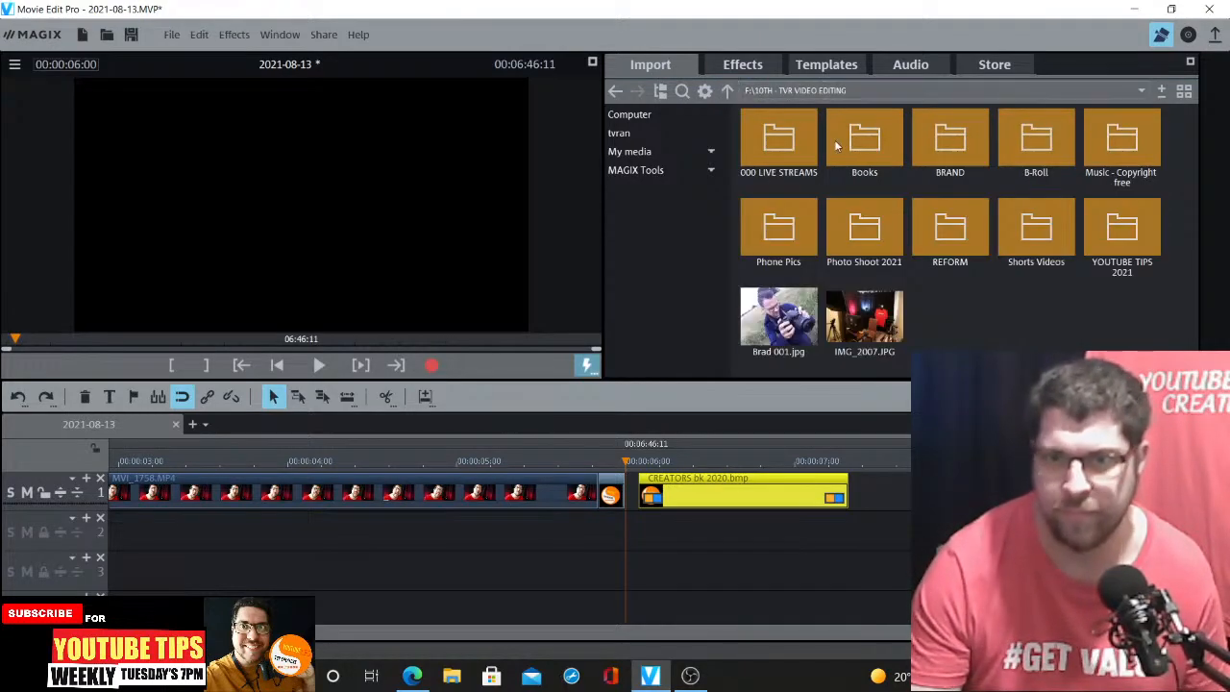
click(726, 91)
double_click(781, 144)
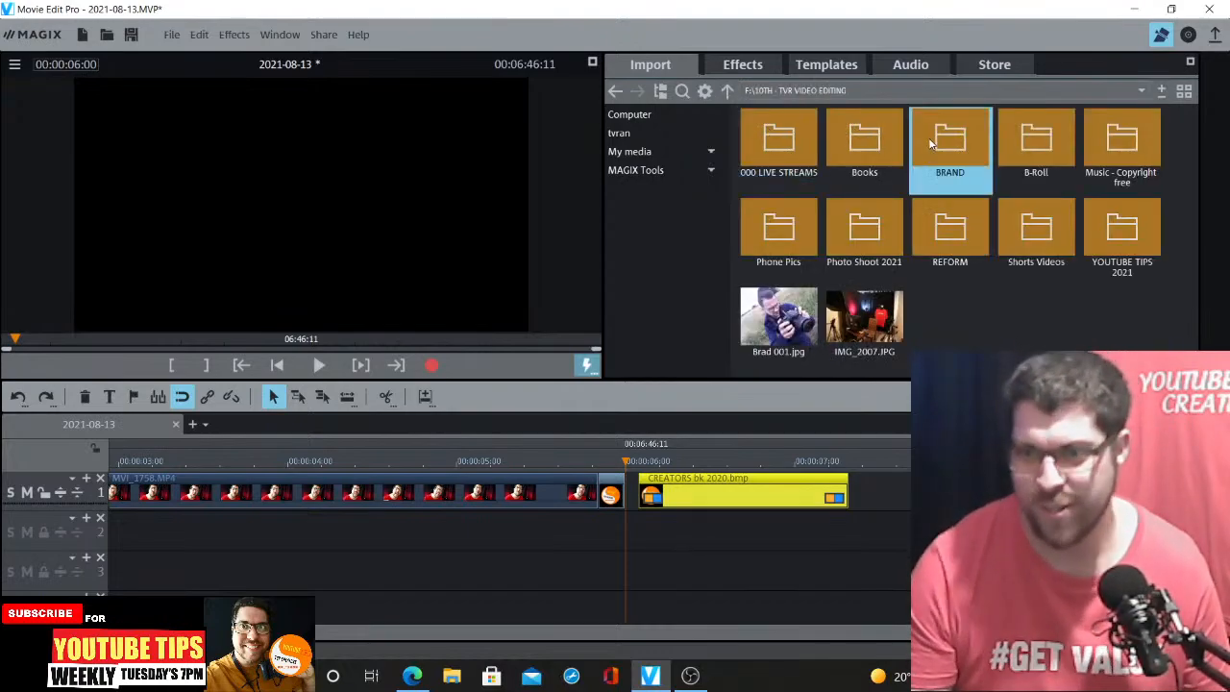
double_click(860, 149)
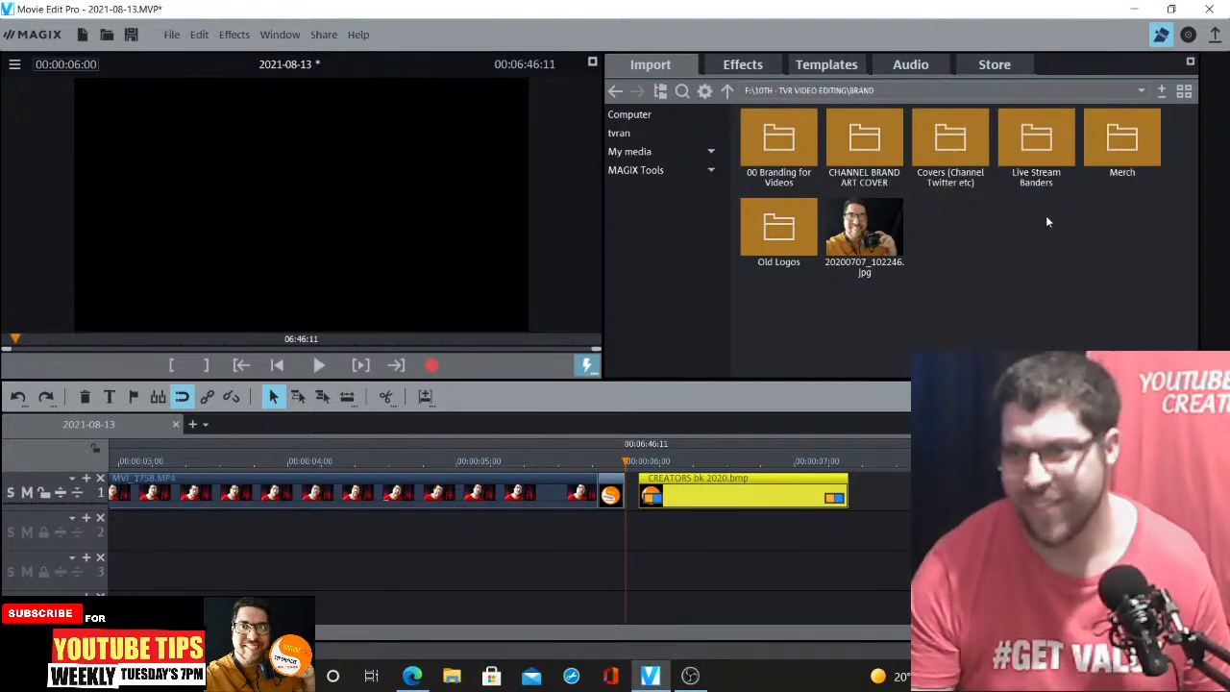
double_click(792, 134)
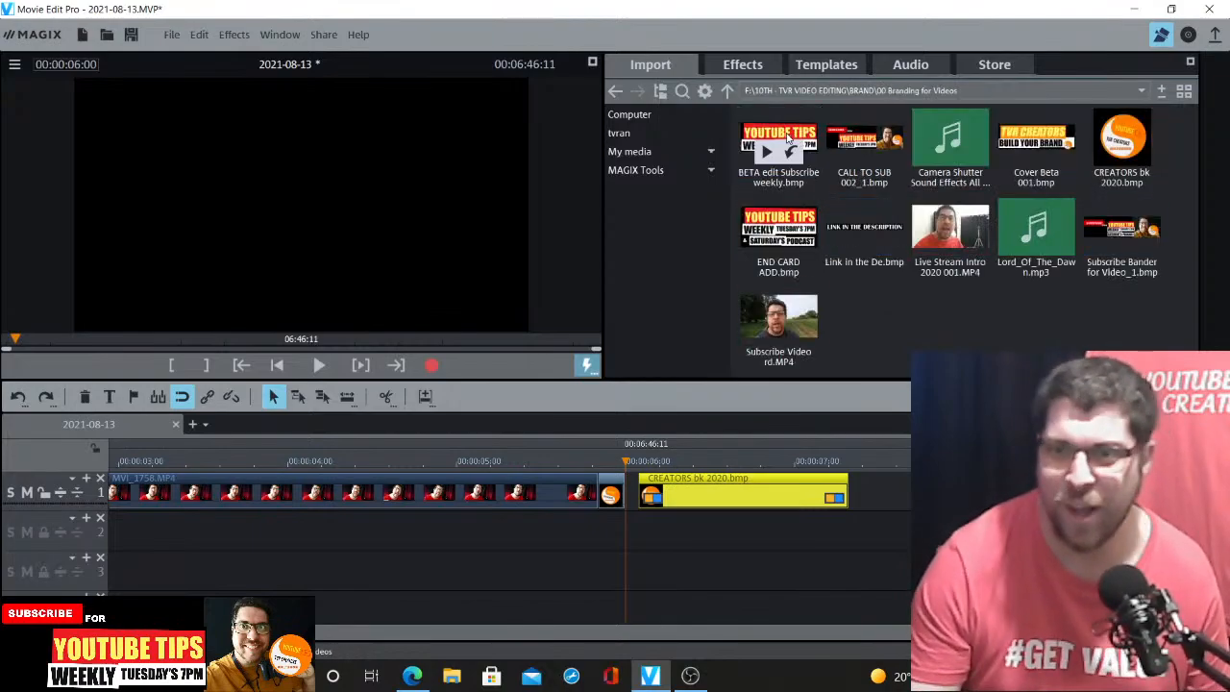
click(965, 132)
drag(906, 344, 769, 567)
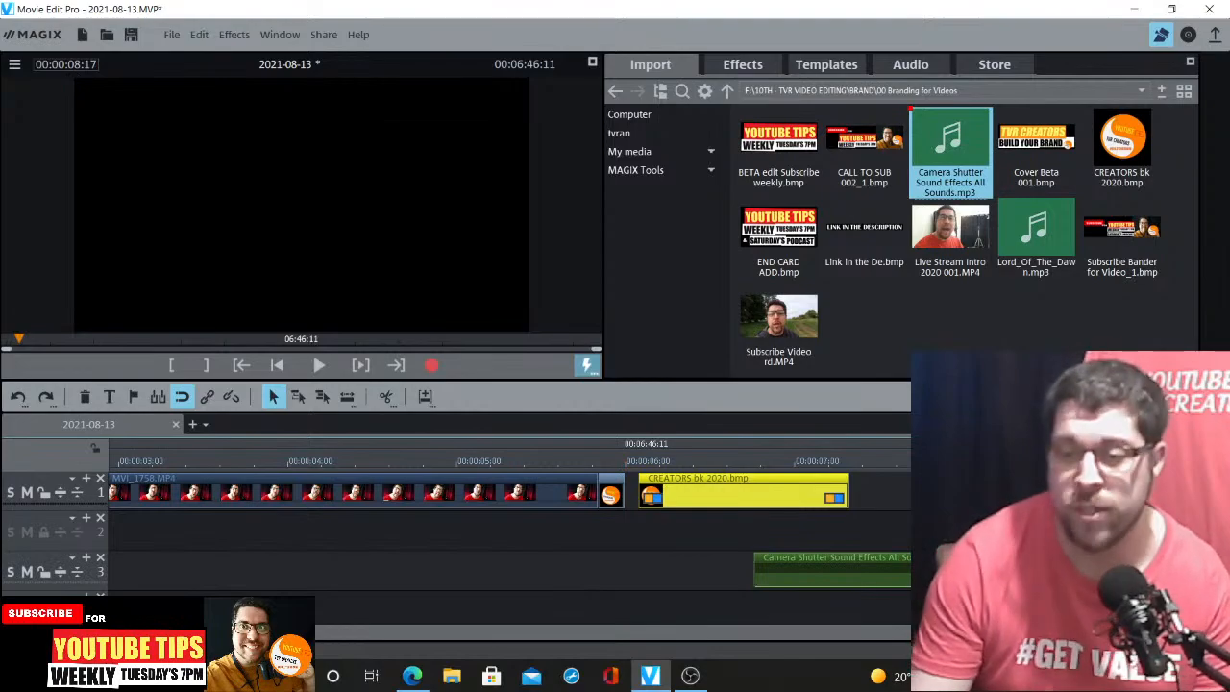
Split the shutter sound effect at about 0:24:24 and delete the part before the cut
scroll(721, 503, down, 5)
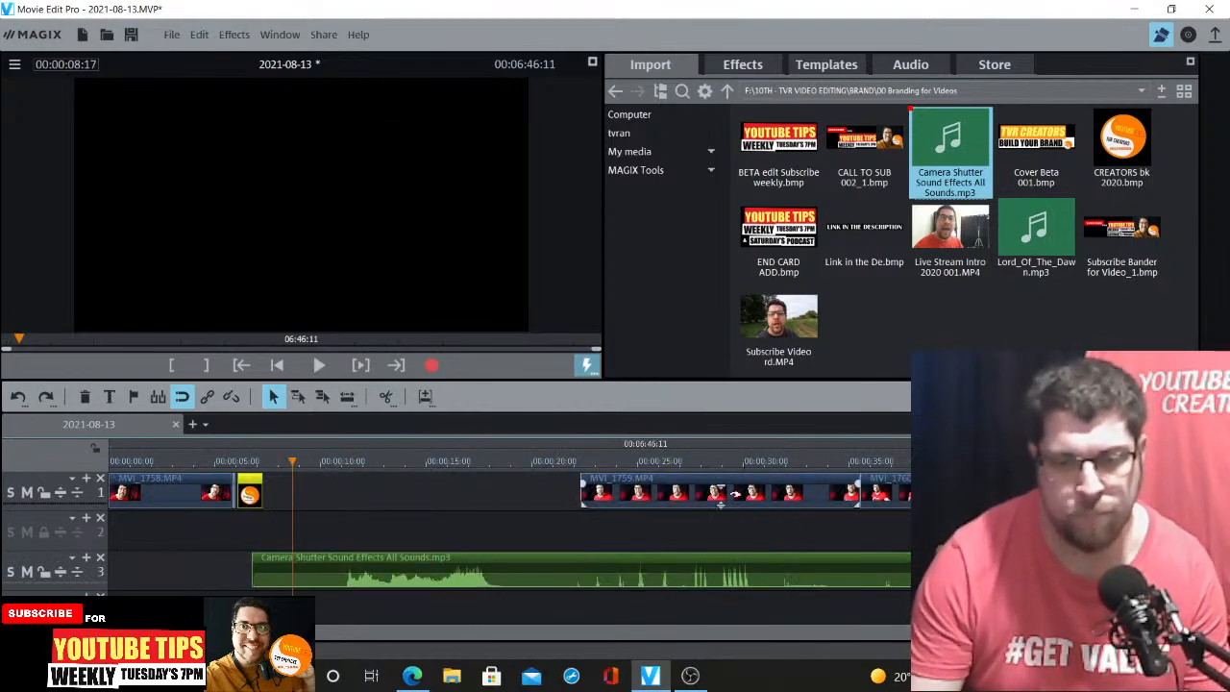
click(633, 465)
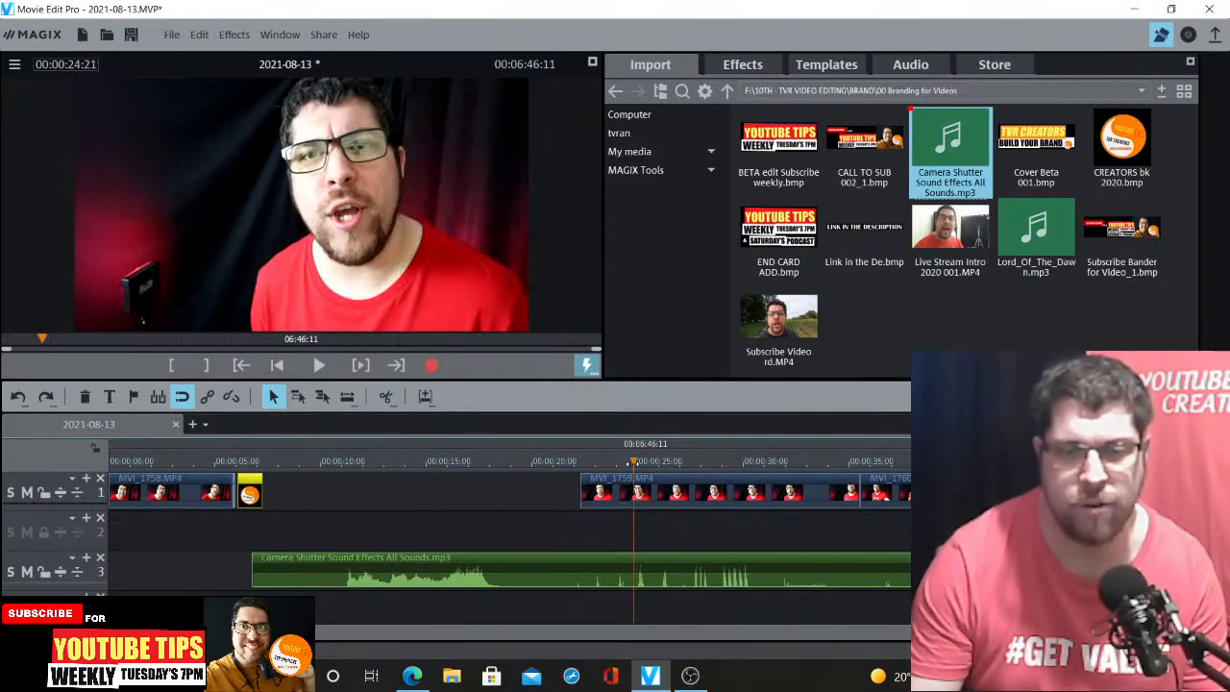
drag(633, 461, 636, 462)
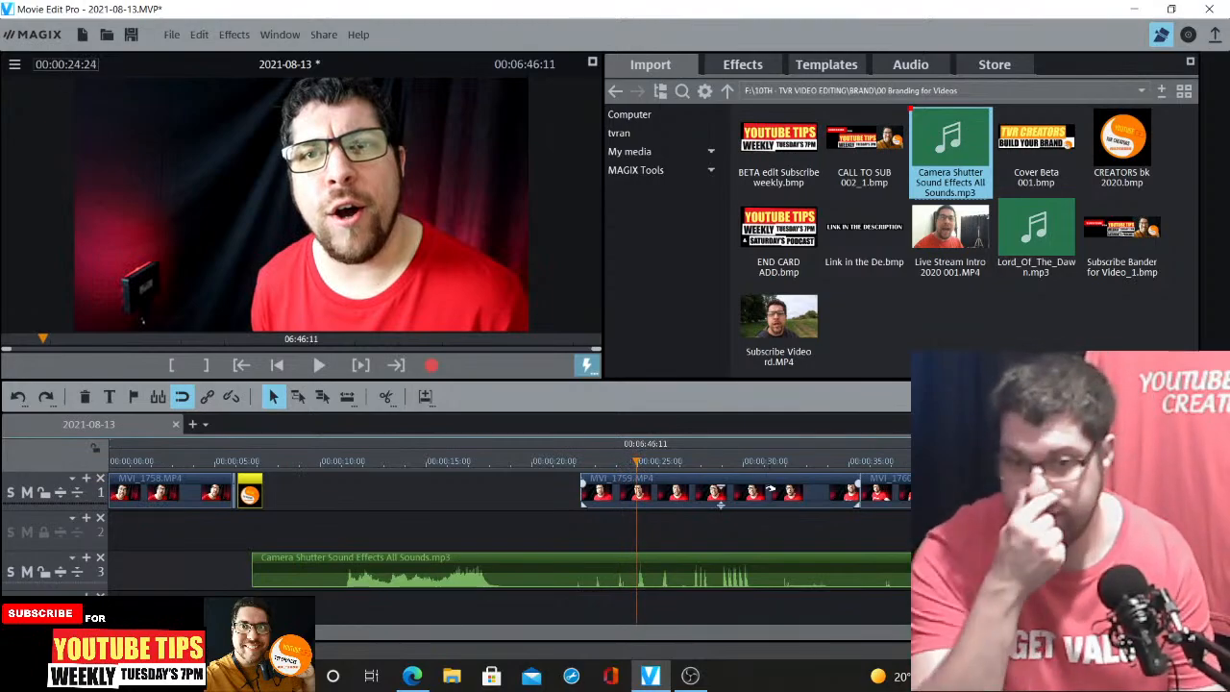
click(625, 569)
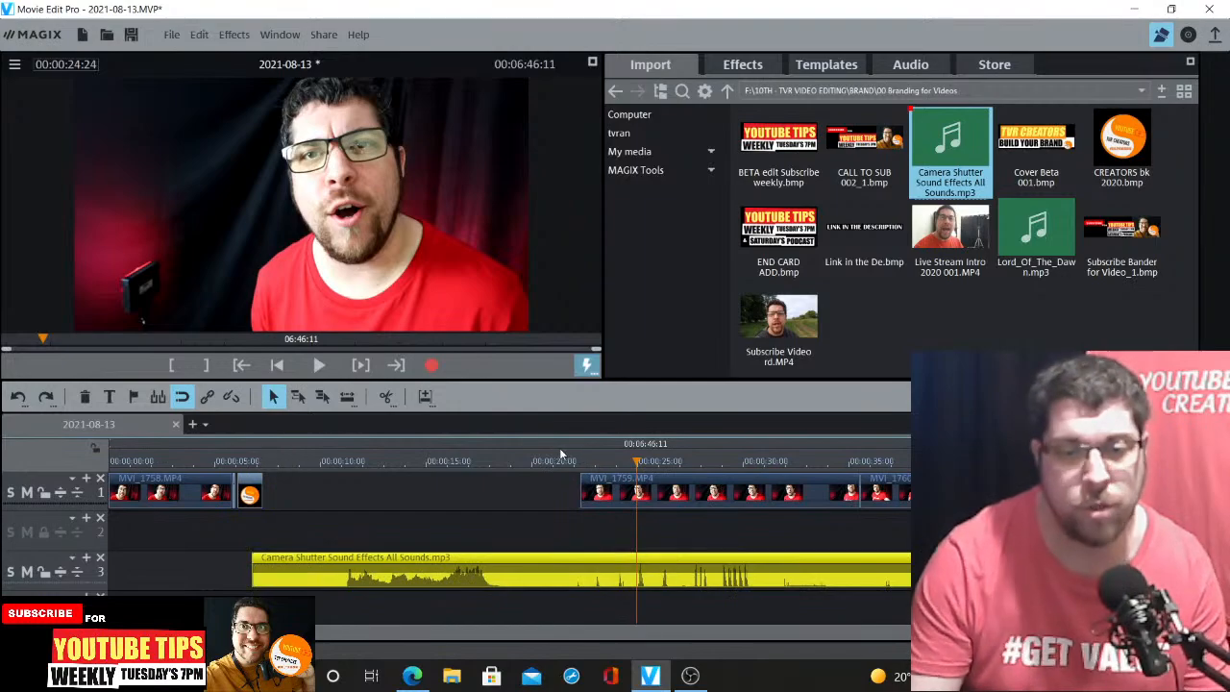
click(384, 398)
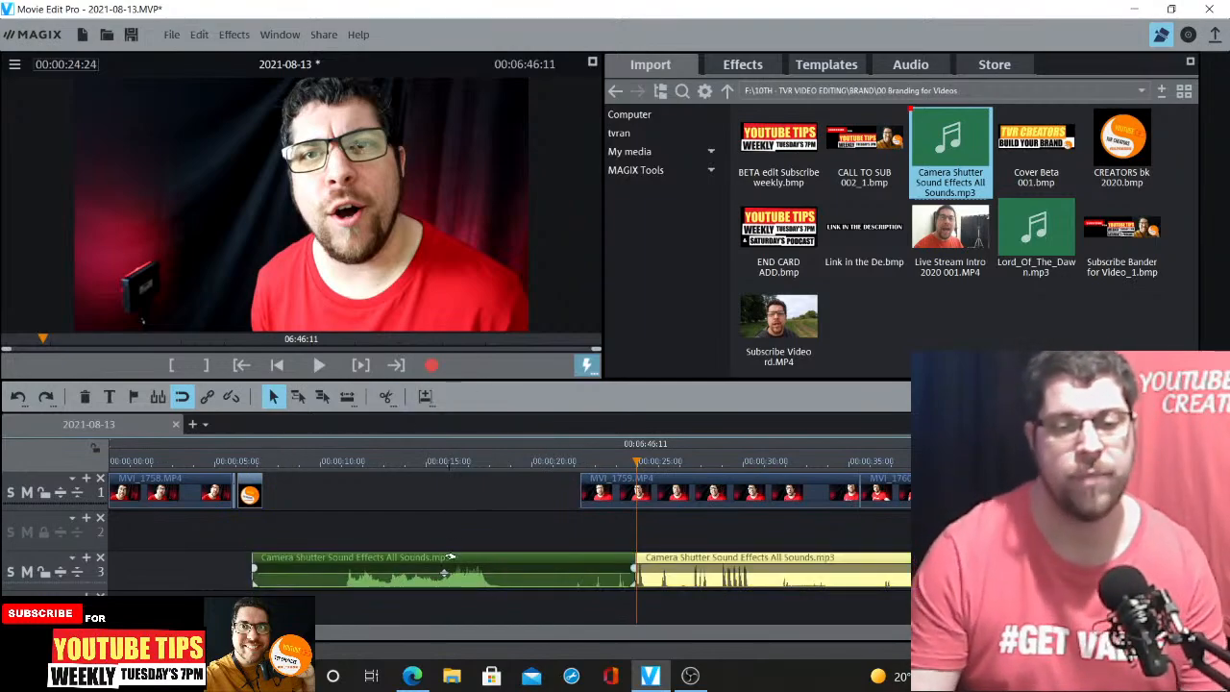
click(495, 571)
key(Delete)
Move the remaining shutter sound to track 2, starting at the end of the first video clip
drag(696, 570, 268, 519)
click(230, 461)
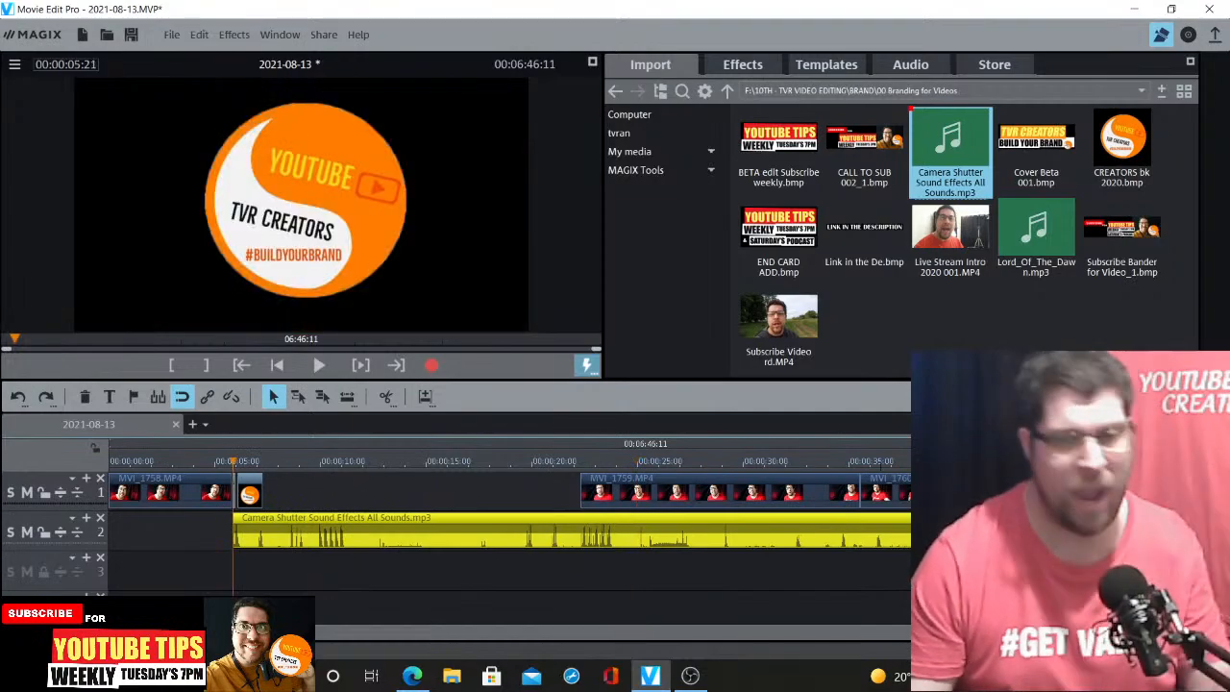
Check the live stream in YouTube Studio and OBS, then return to Movie Edit Pro
click(411, 676)
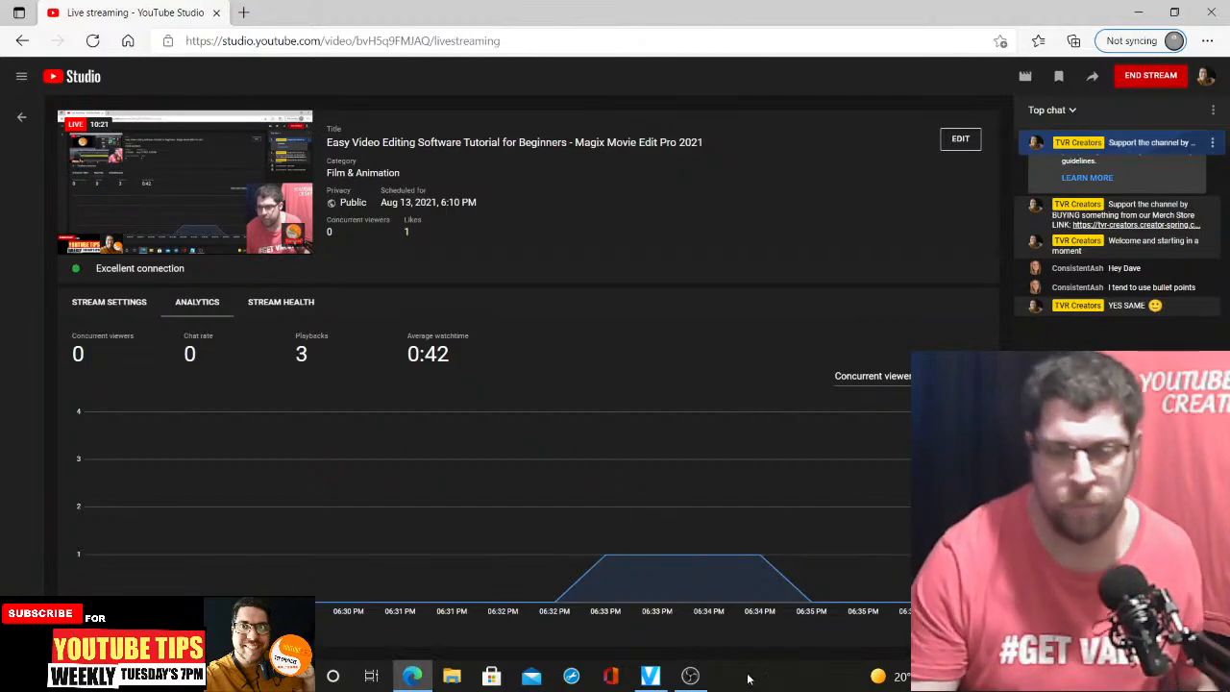
mouse_move(690, 678)
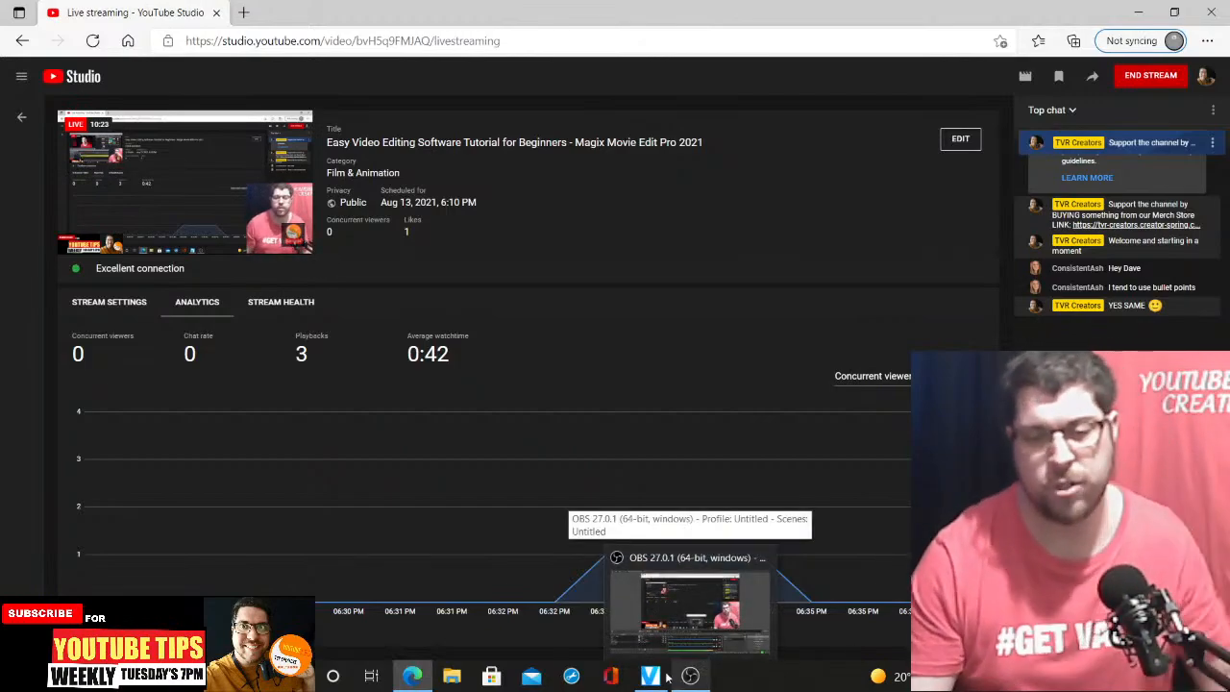
click(689, 677)
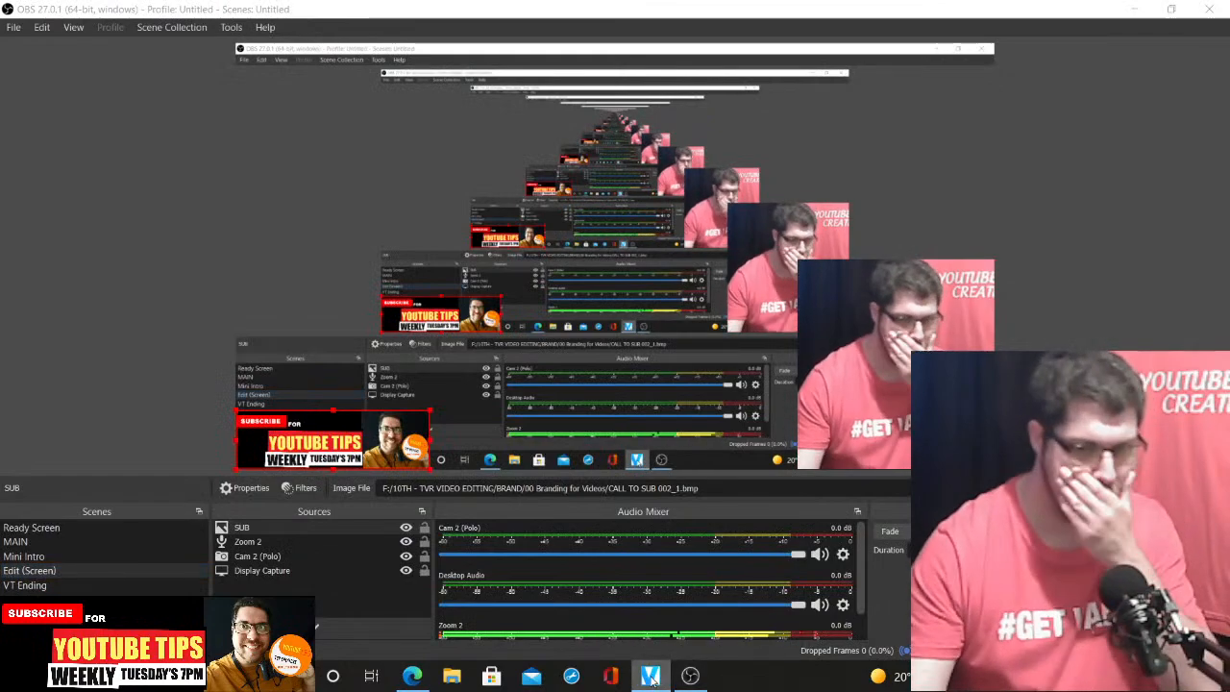
click(651, 678)
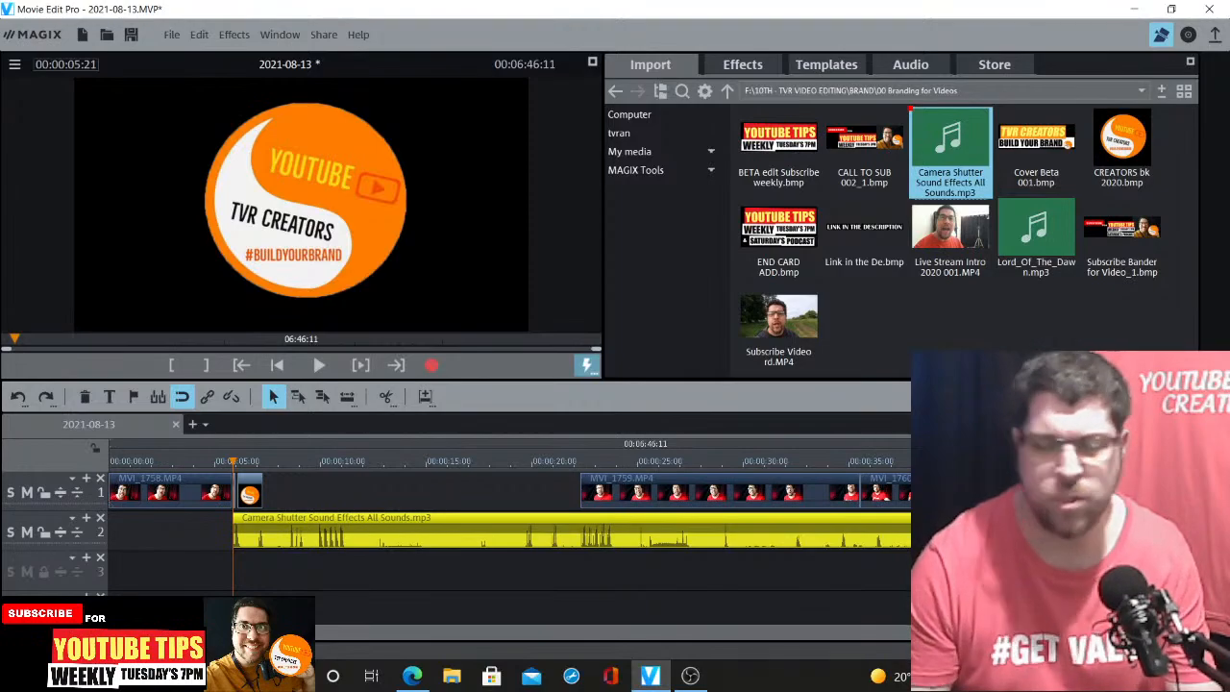
Preview the transition from the video clip into the logo with the shutter sound, zoomed in on the timeline
key(ctrl+Up)
key(ctrl+Up)
key(ctrl+Up)
key(space)
key(space)
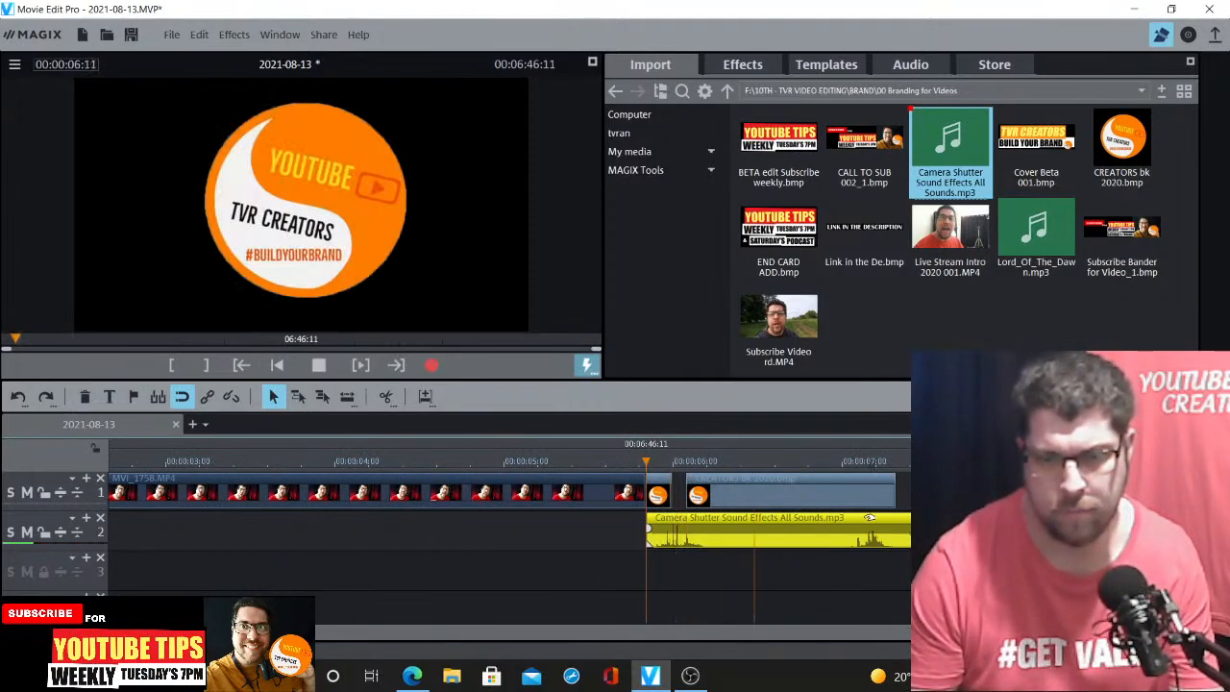
click(625, 463)
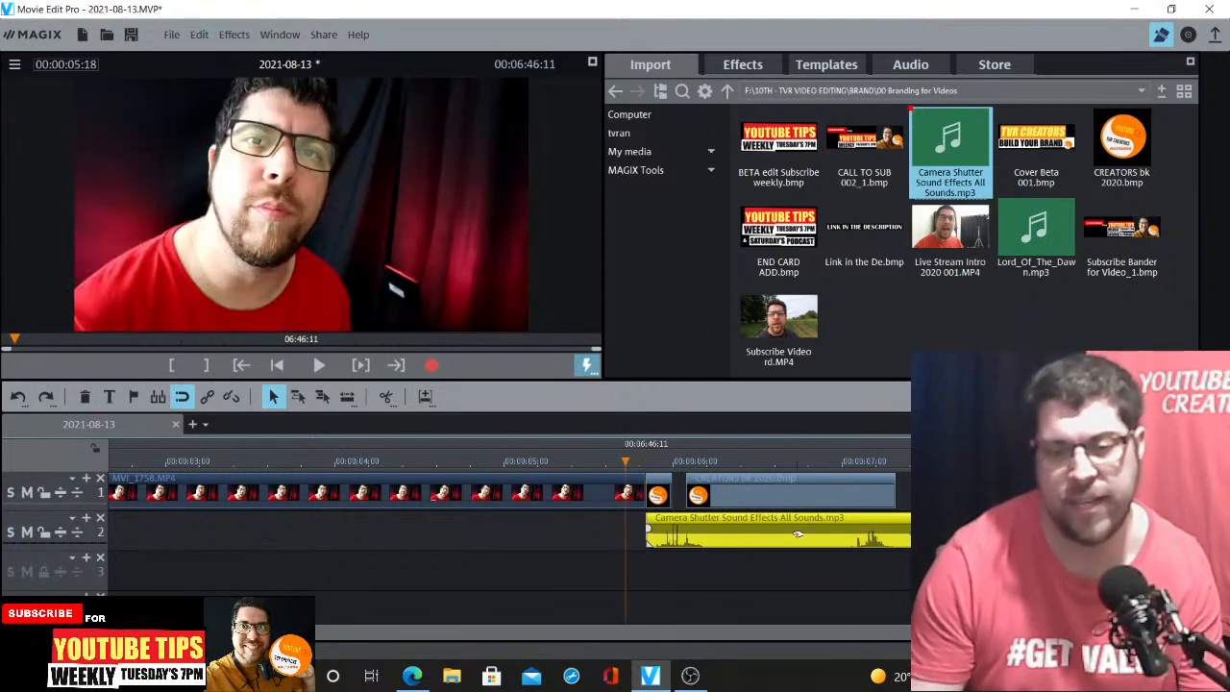
key(space)
key(space)
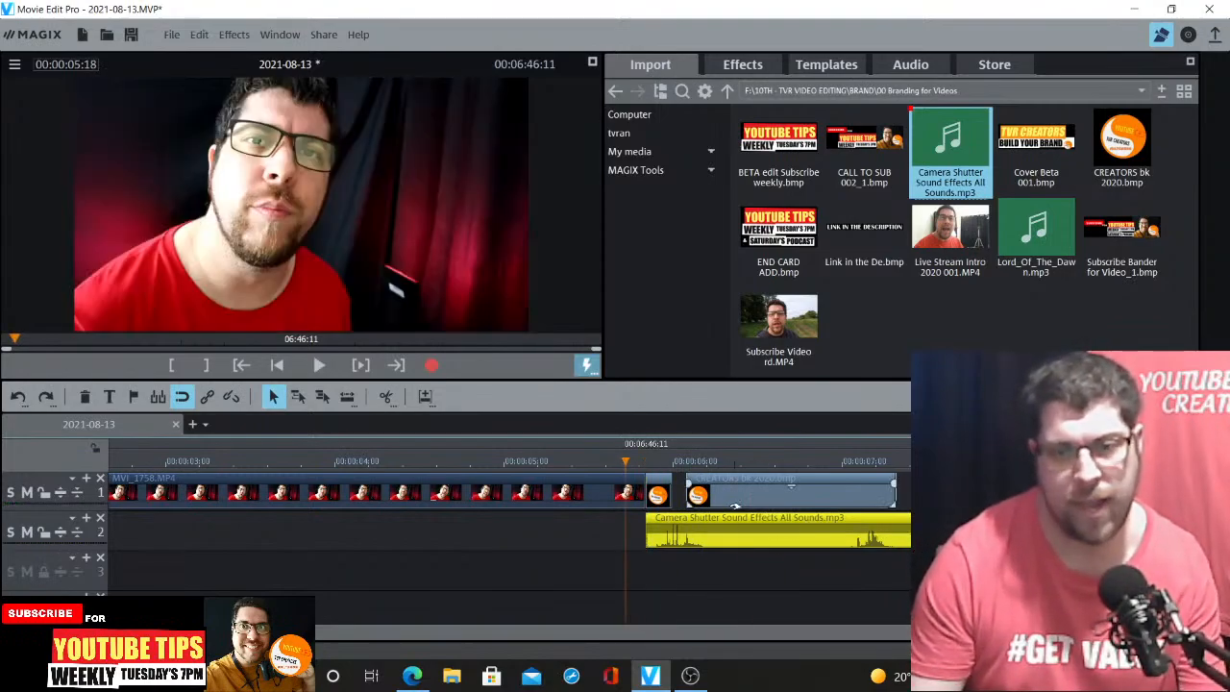
key(space)
Slide the shutter sound effect right so it starts shortly before the logo, previewing the timing
key(space)
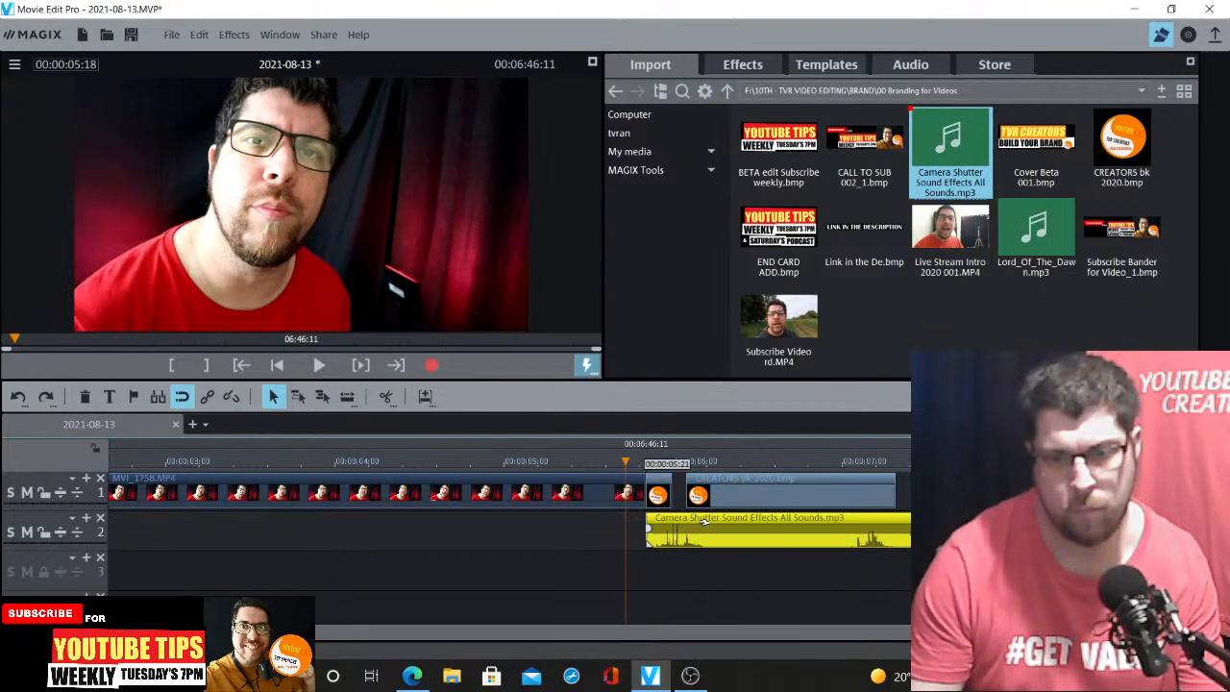
drag(704, 522, 774, 494)
key(space)
key(space)
key(space)
key(space)
key(space)
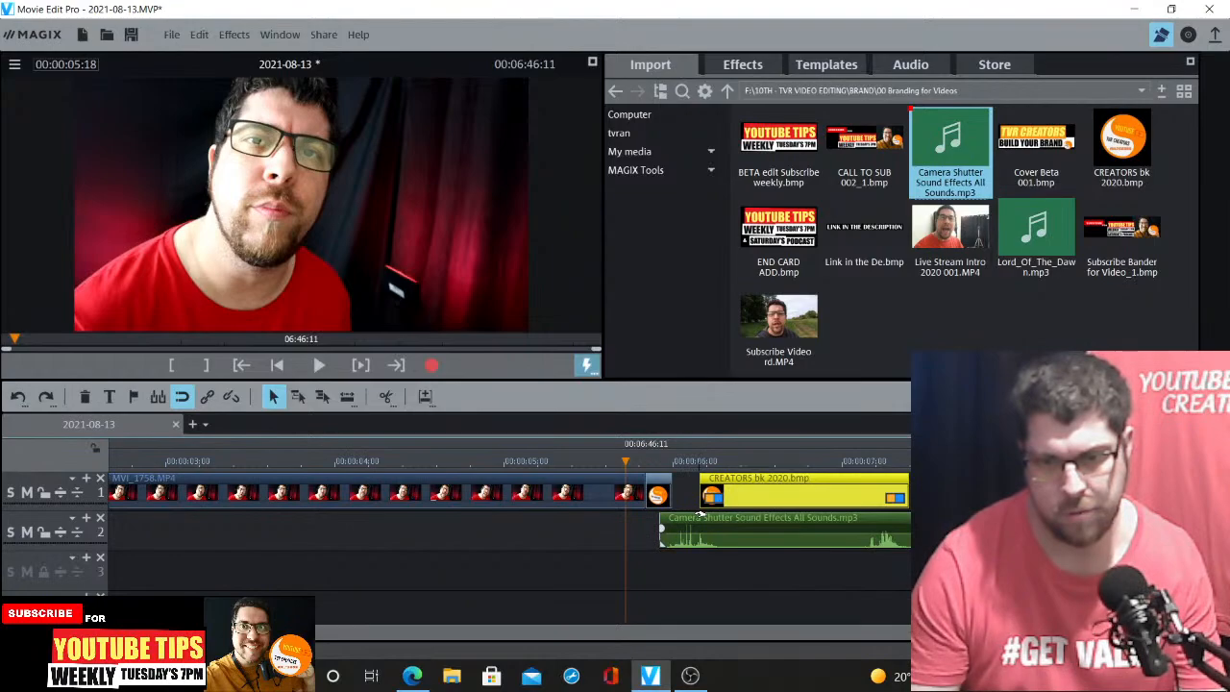
drag(708, 519, 721, 519)
key(space)
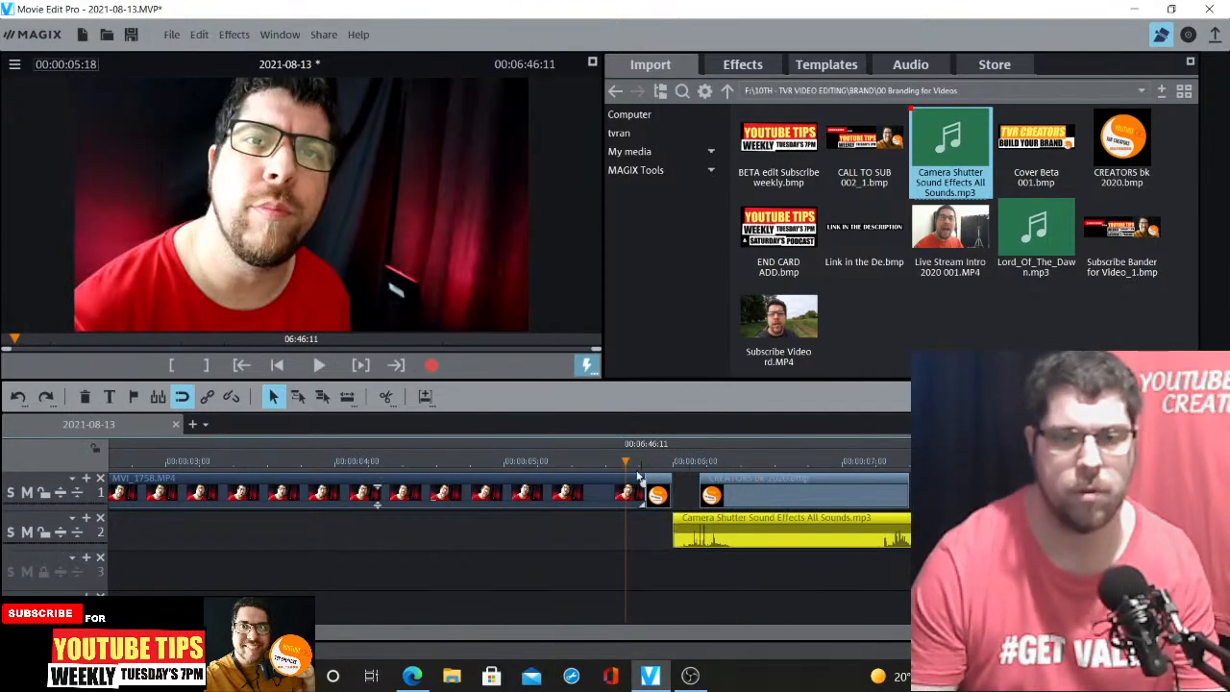
key(space)
Split the logo image at about 0:06:09 and delete the part after the cut
click(728, 464)
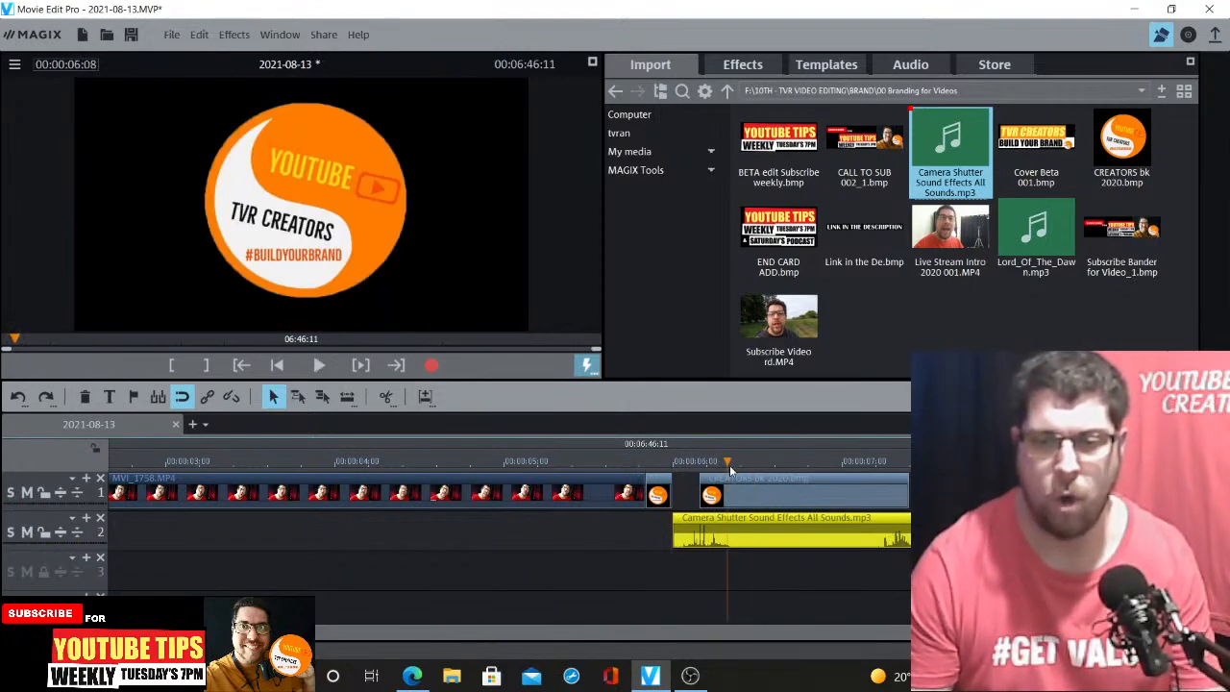
click(753, 489)
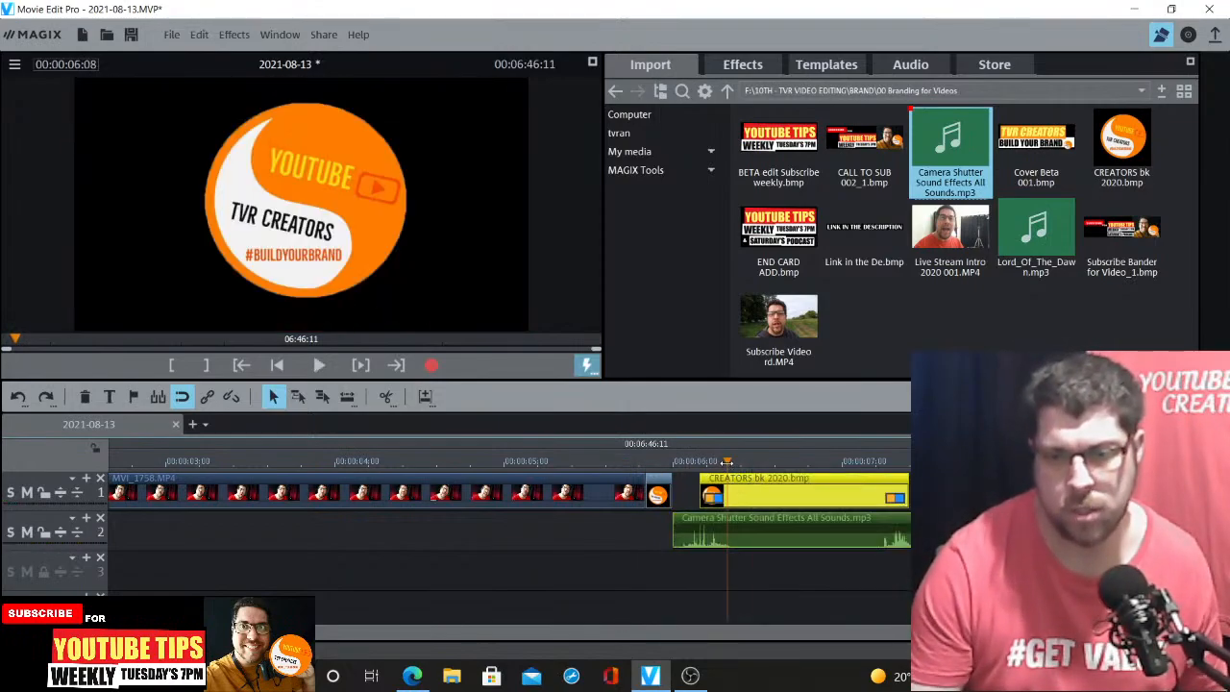
click(387, 398)
key(Delete)
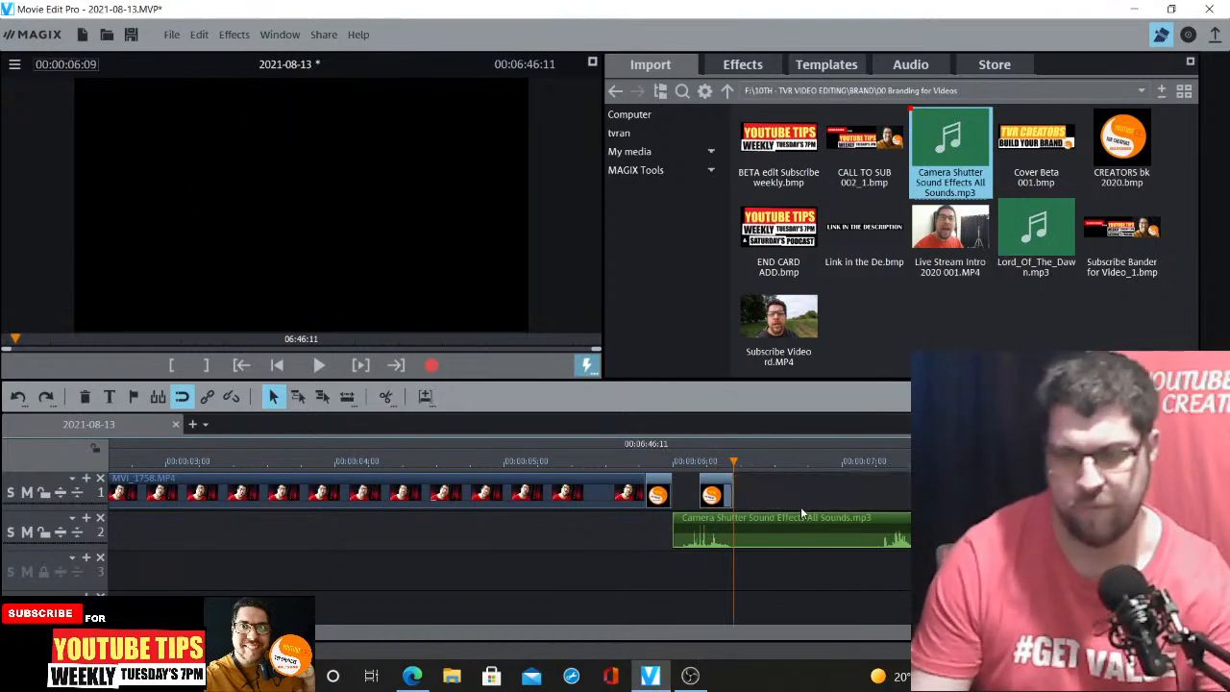
Split the shutter sound effect at the playhead and delete the part after the cut
click(776, 523)
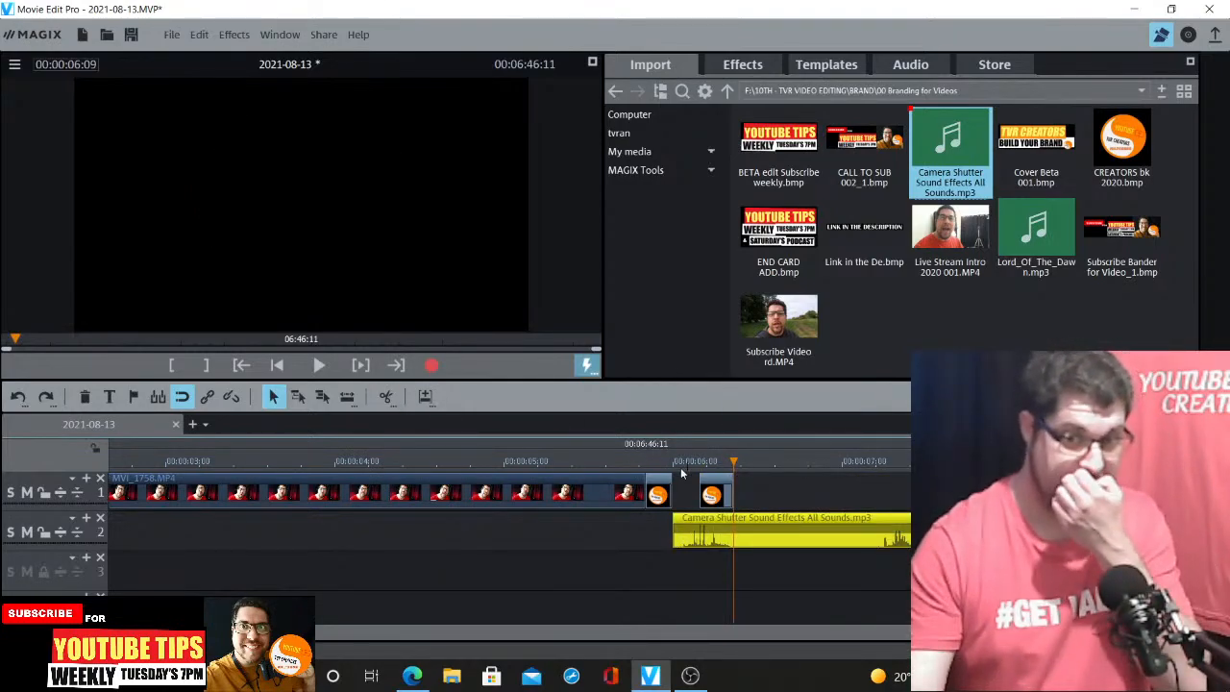
click(385, 396)
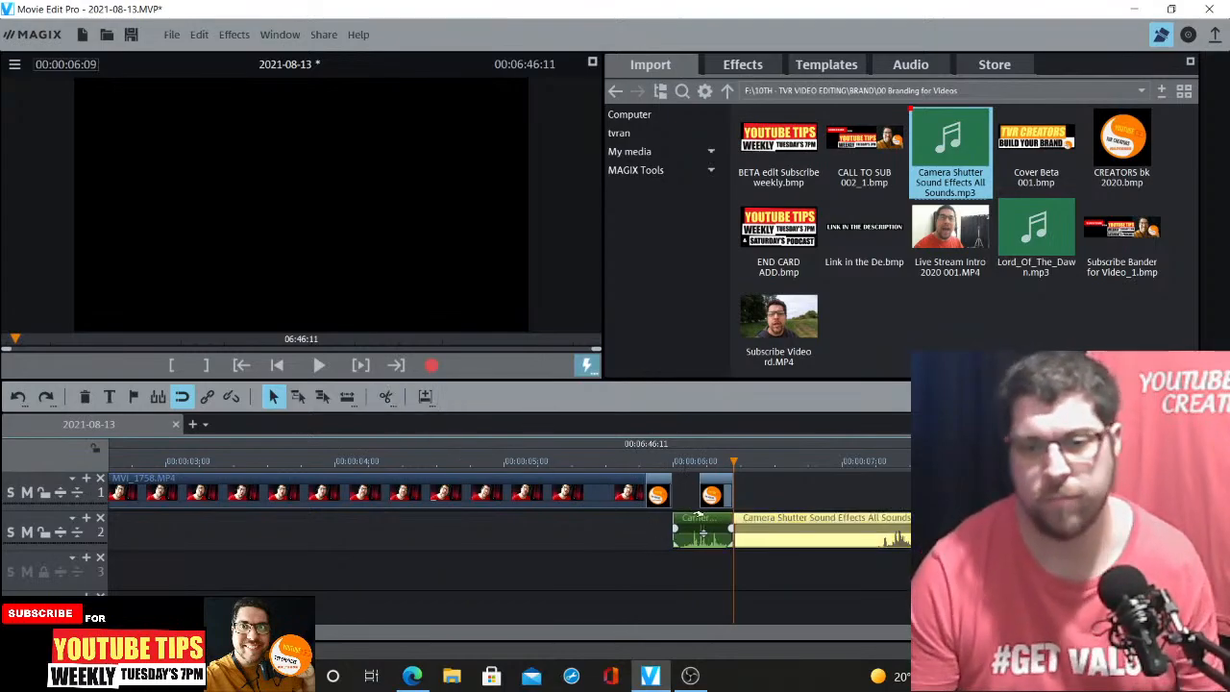
click(769, 535)
key(Delete)
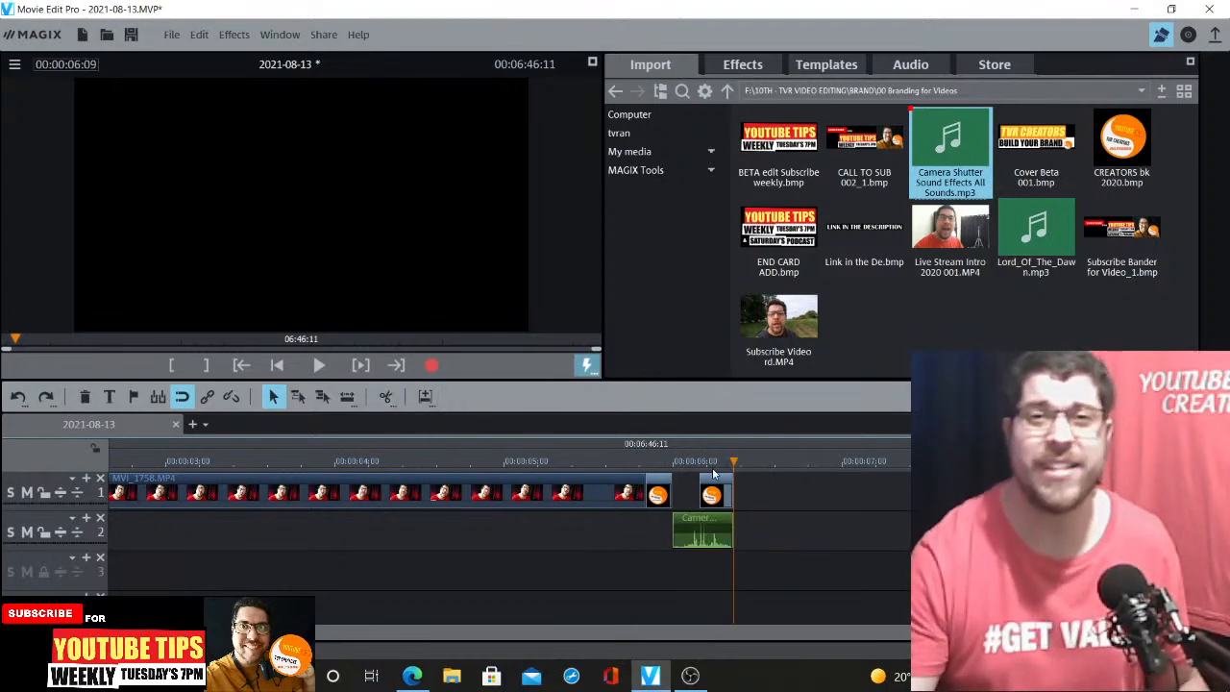
Preview the end of the talking clip running into the logo and shutter sound
scroll(509, 531, down, 2)
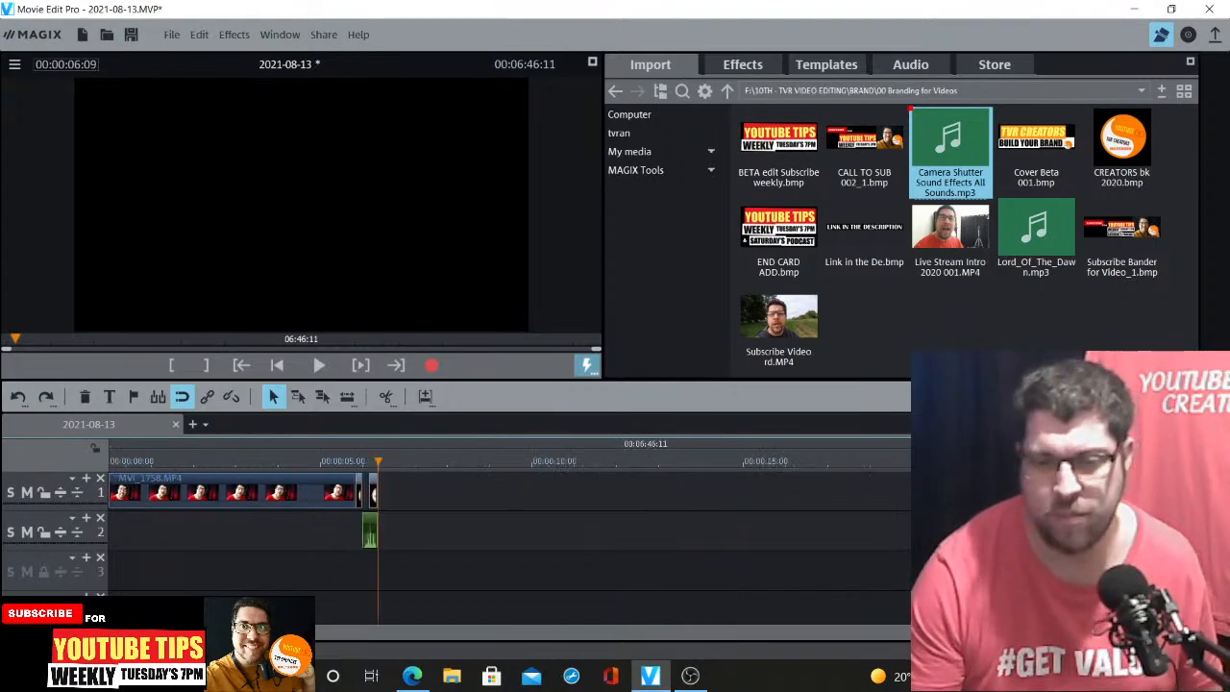
click(299, 466)
key(space)
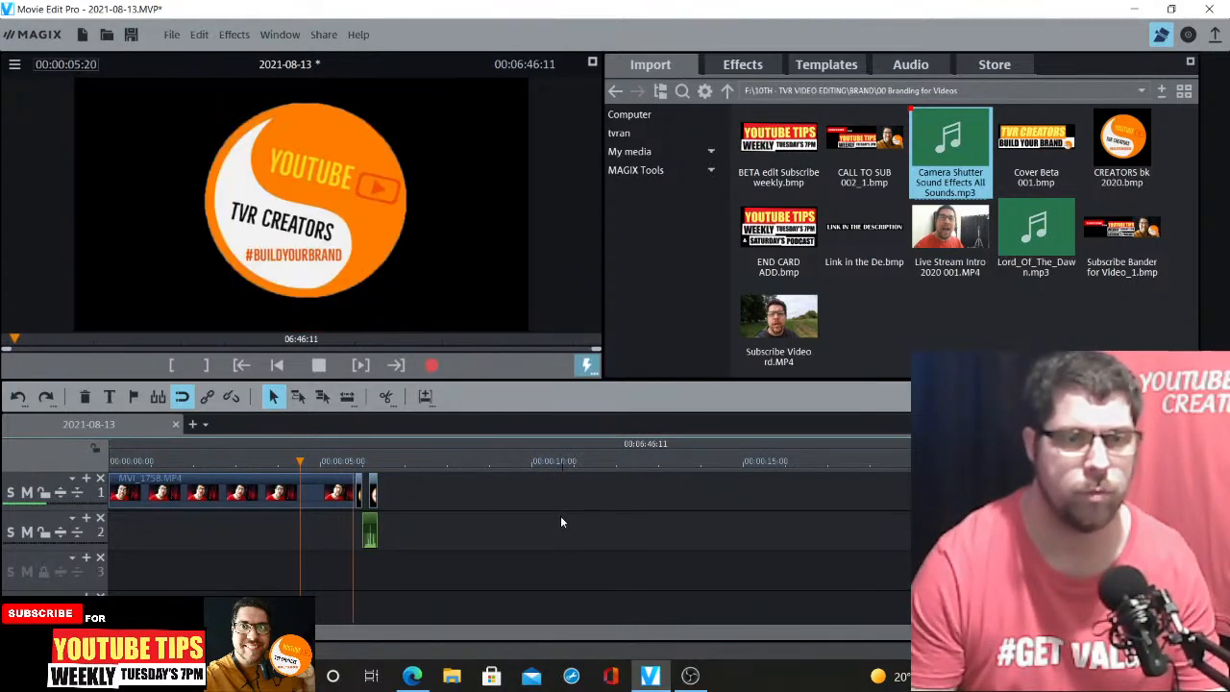
click(373, 466)
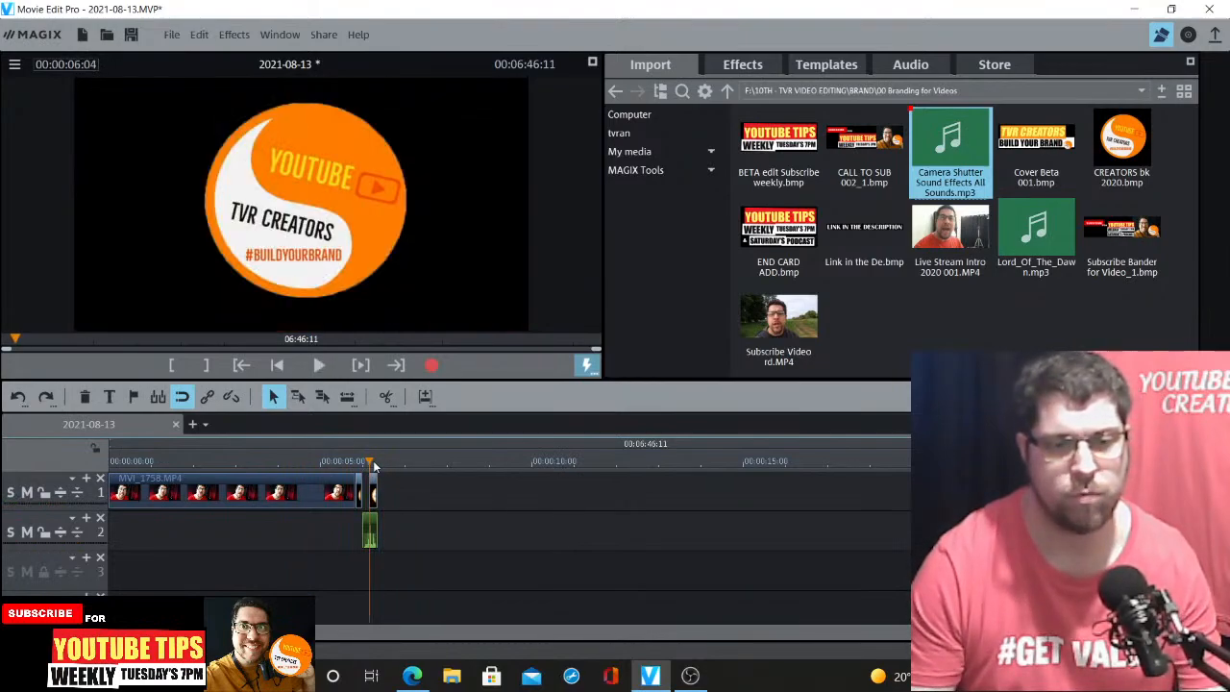
scroll(531, 483, up, 4)
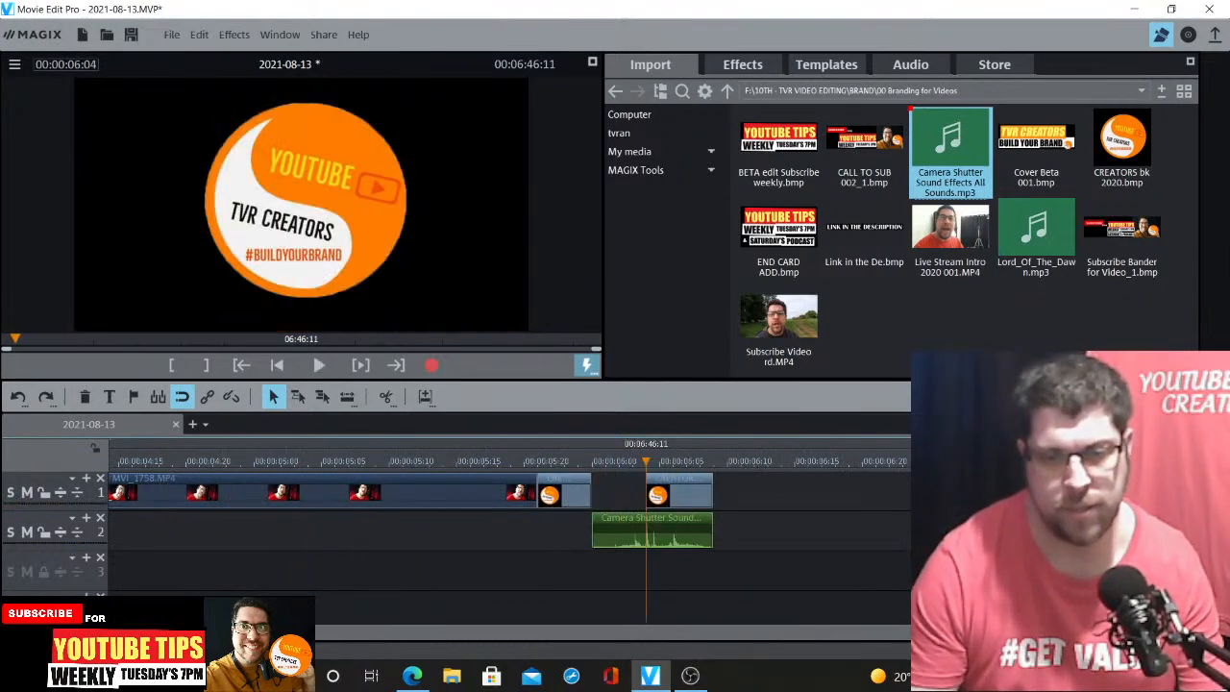
Shorten the logo piece after the video and reposition the logo image and shutter sound, previewing the timing
click(474, 482)
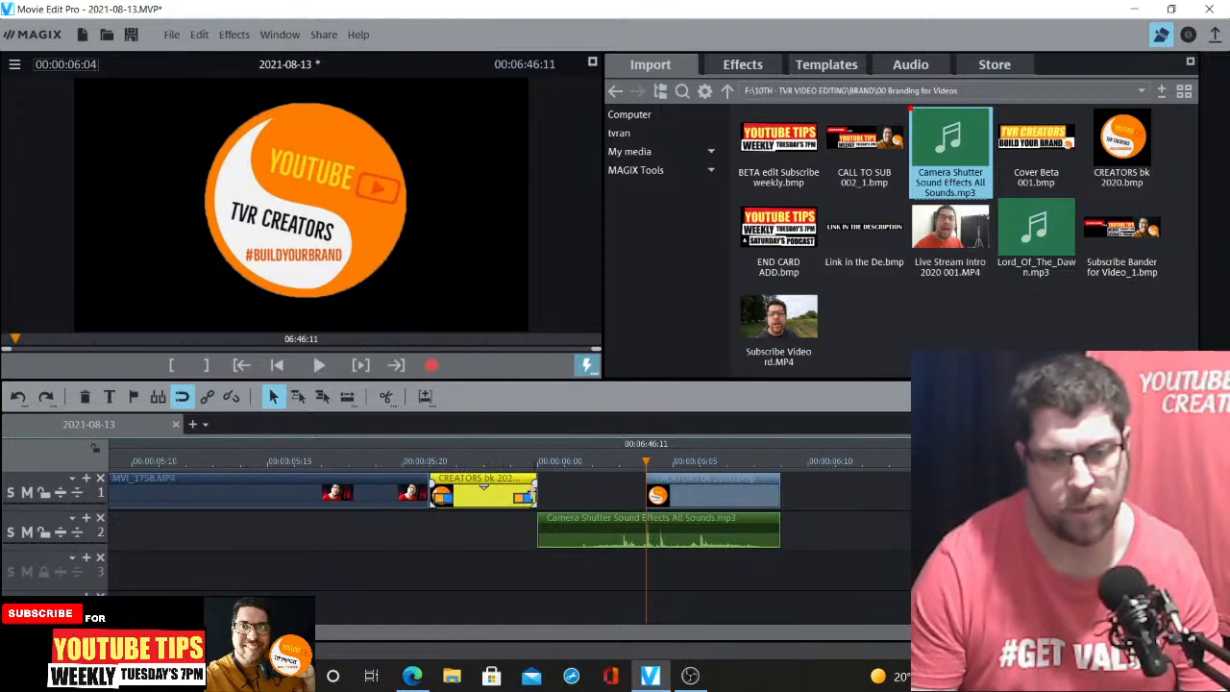
drag(534, 492, 490, 492)
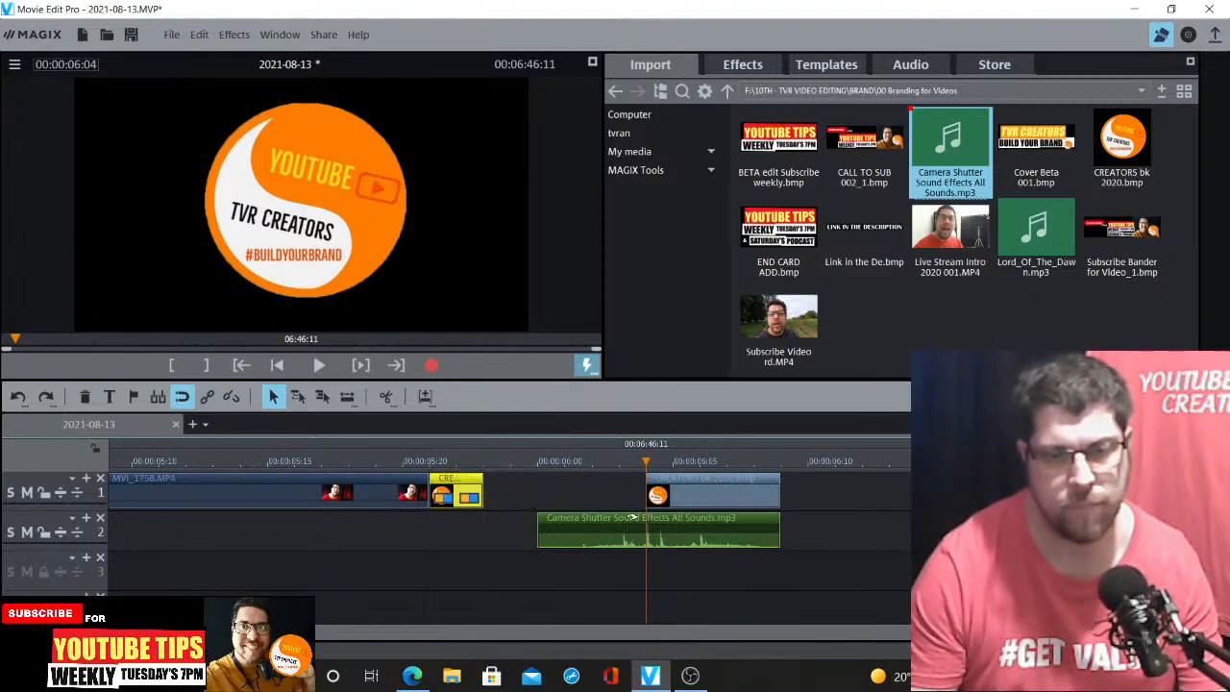
drag(864, 487, 661, 536)
drag(680, 486, 611, 487)
click(349, 463)
key(space)
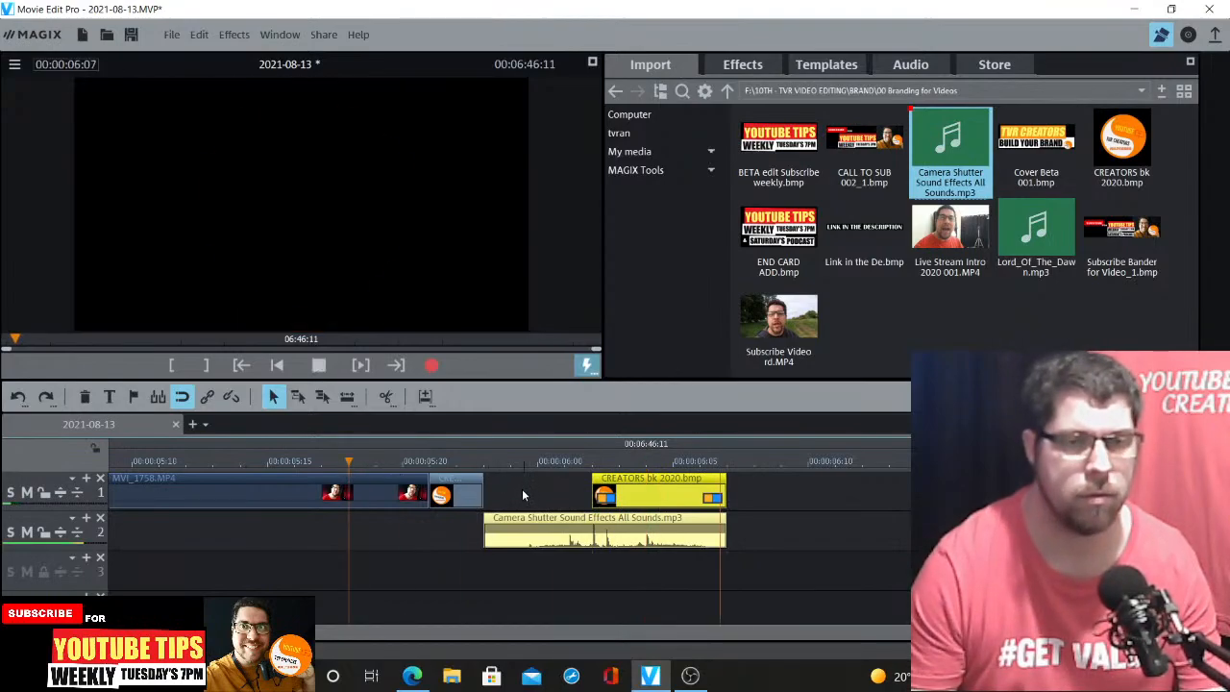
Extend the logo image and shutter sound to end at about 0:06:07, previewing playback
drag(726, 490, 753, 490)
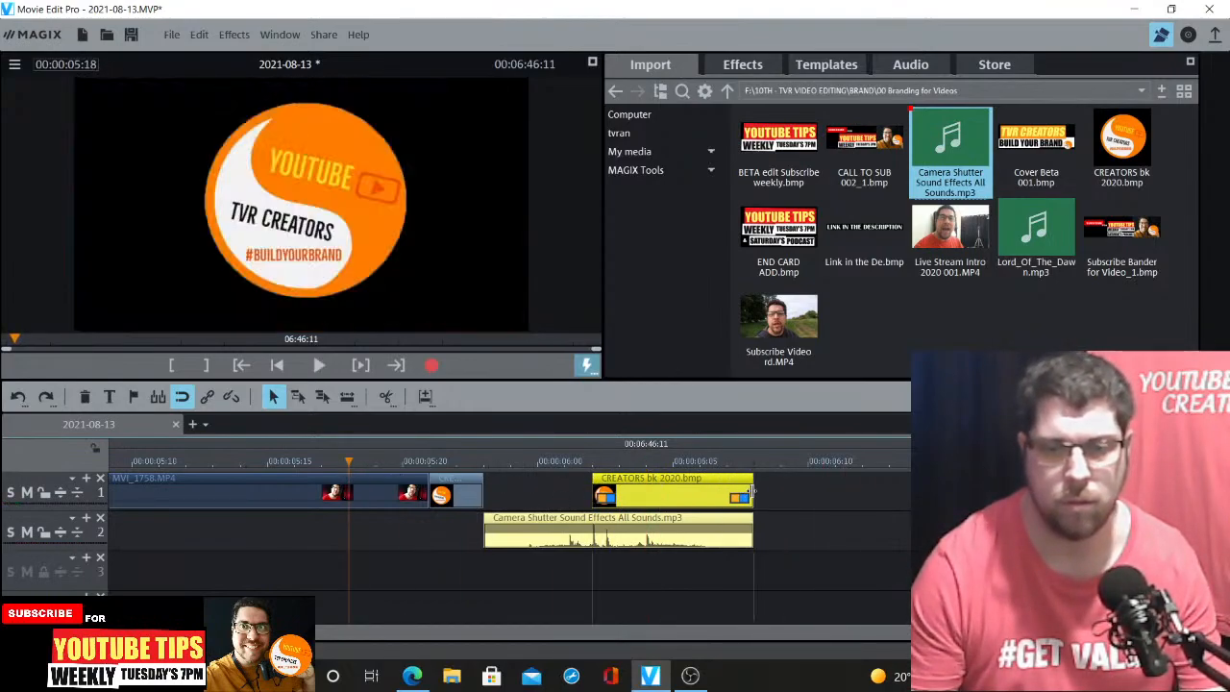
key(space)
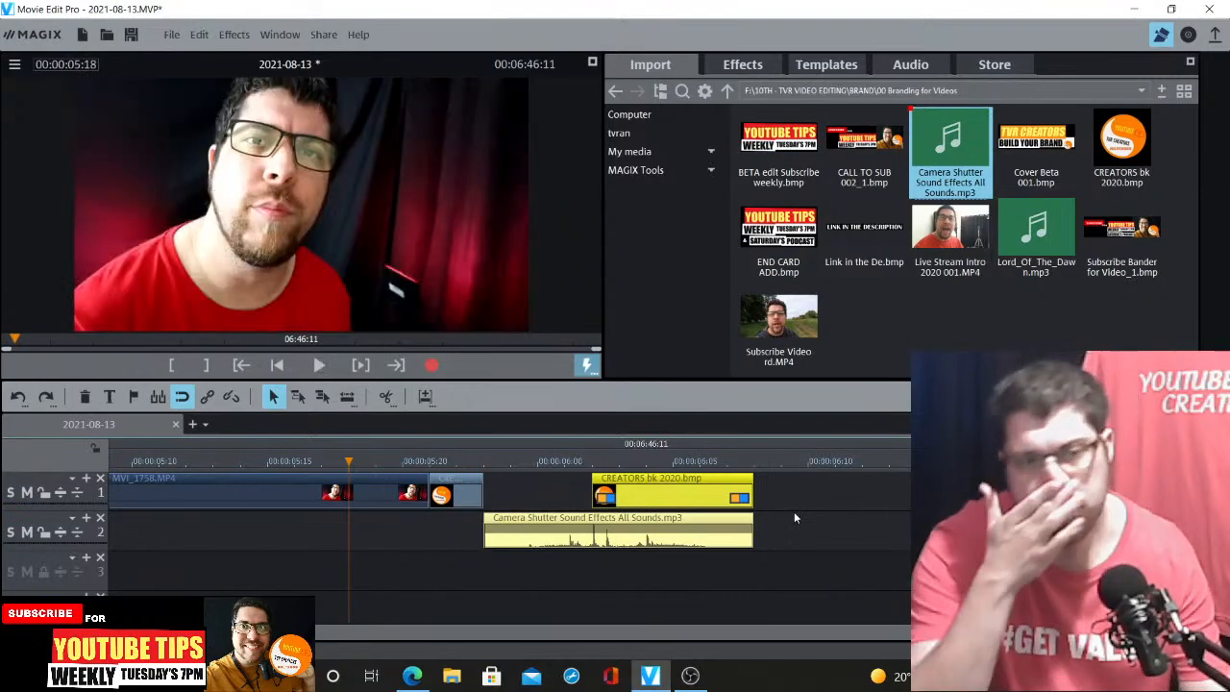
key(space)
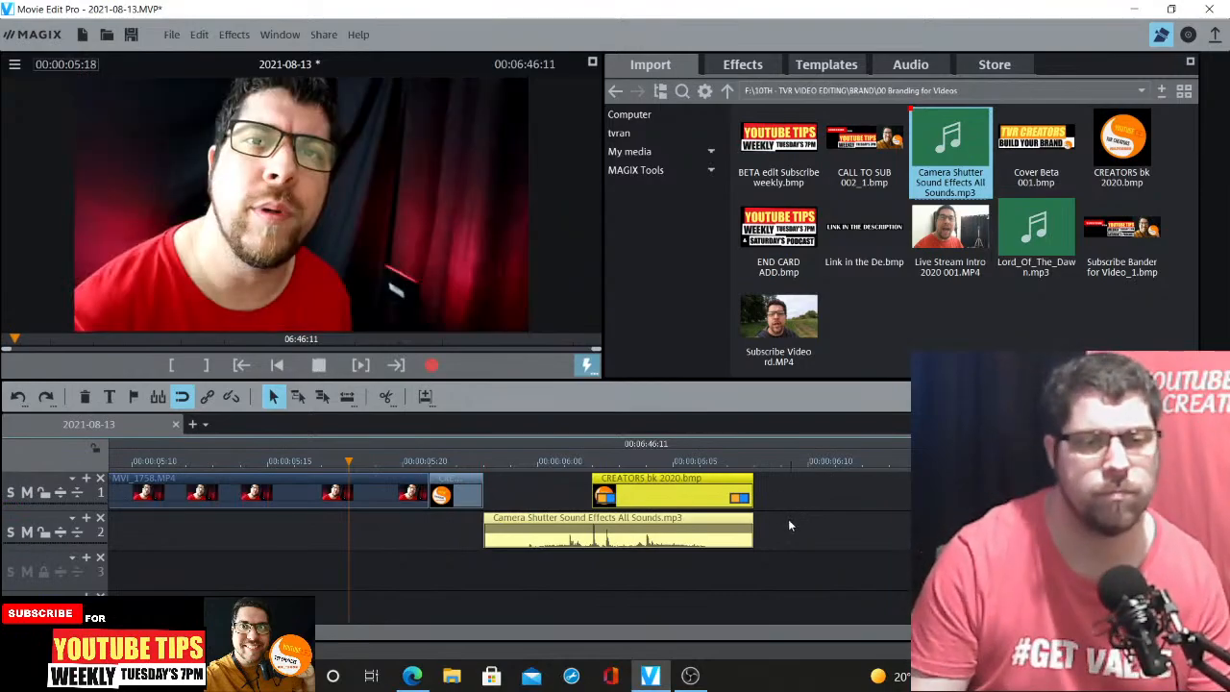
key(space)
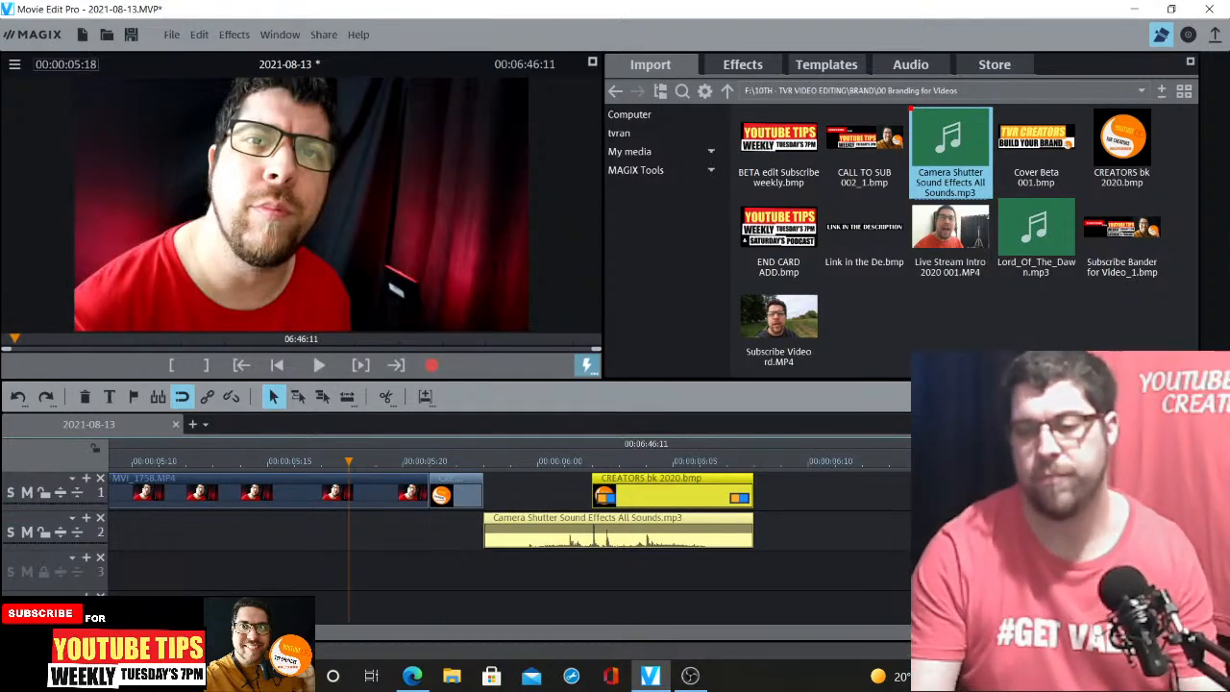
Move the next clip, MVI_1759, left toward the logo
key(ctrl+Down)
key(ctrl+Down)
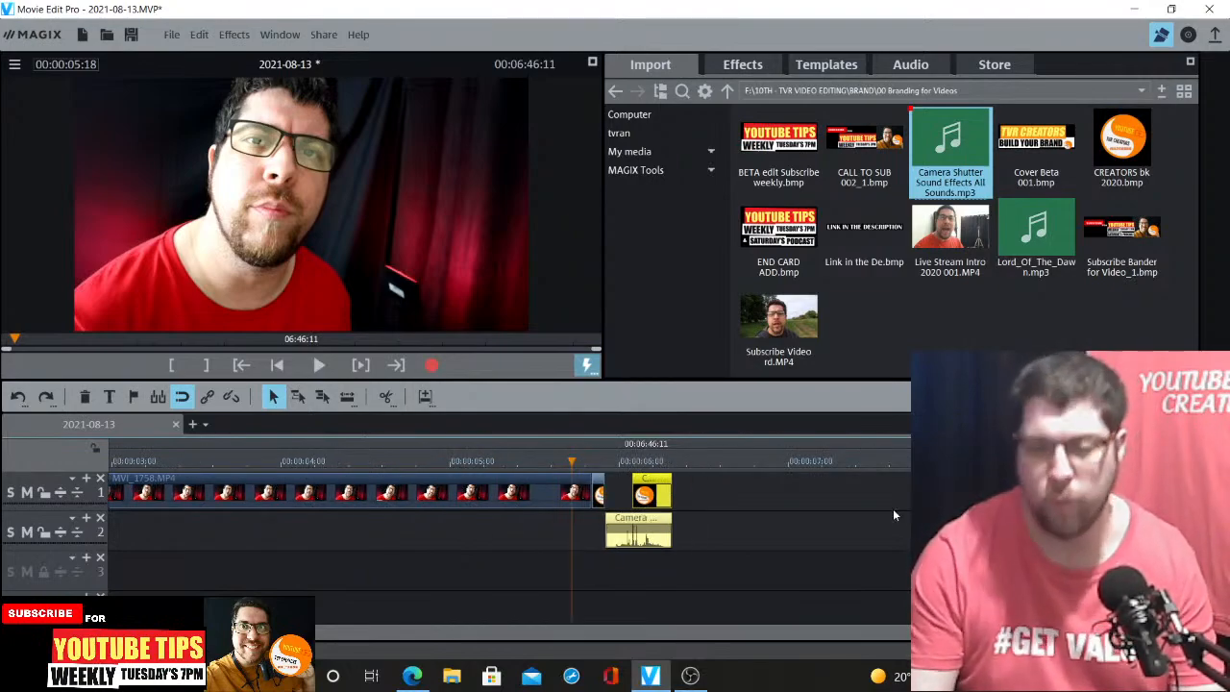
click(686, 460)
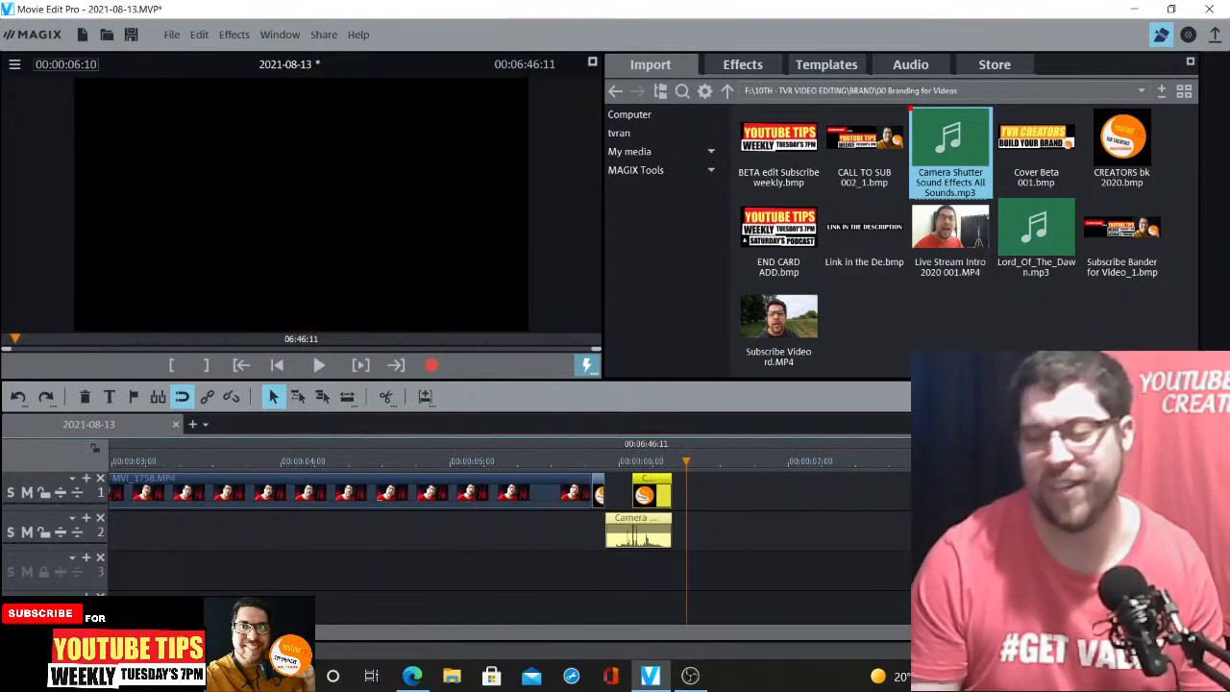
key(ctrl+Down)
key(ctrl+Down)
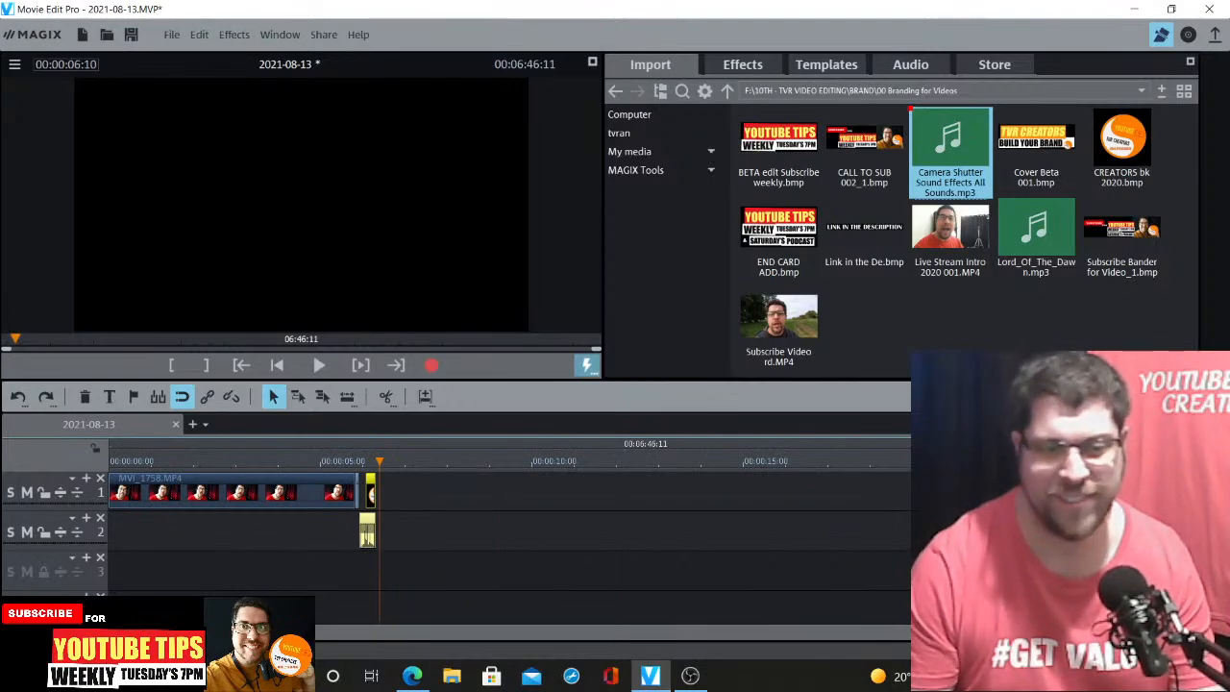
key(ctrl+Down)
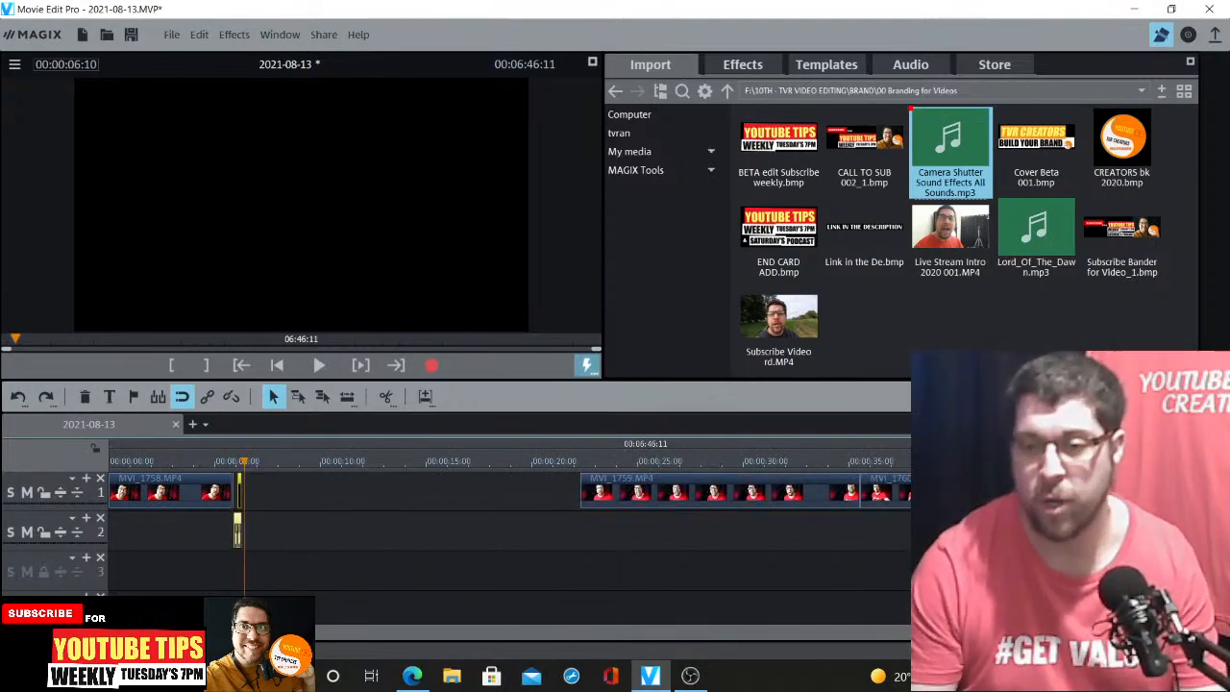
drag(721, 495, 415, 501)
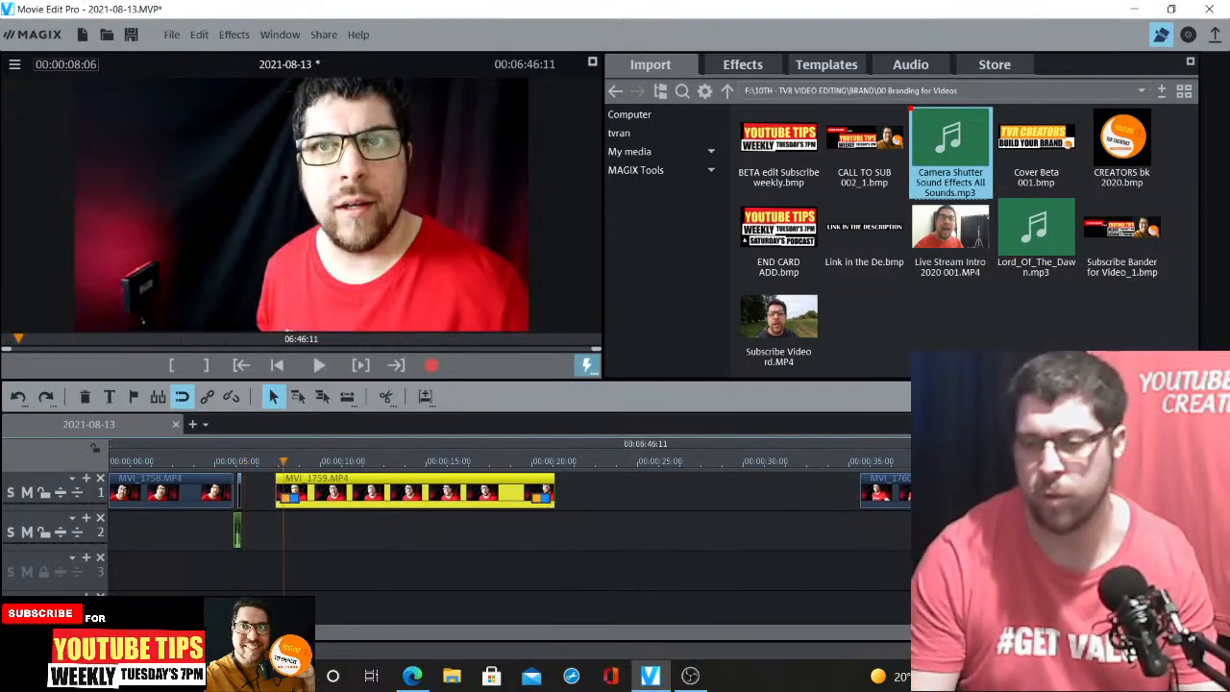
Preview the start of MVI_1759 to find where the talking begins
key(ctrl+Up)
key(ctrl+Up)
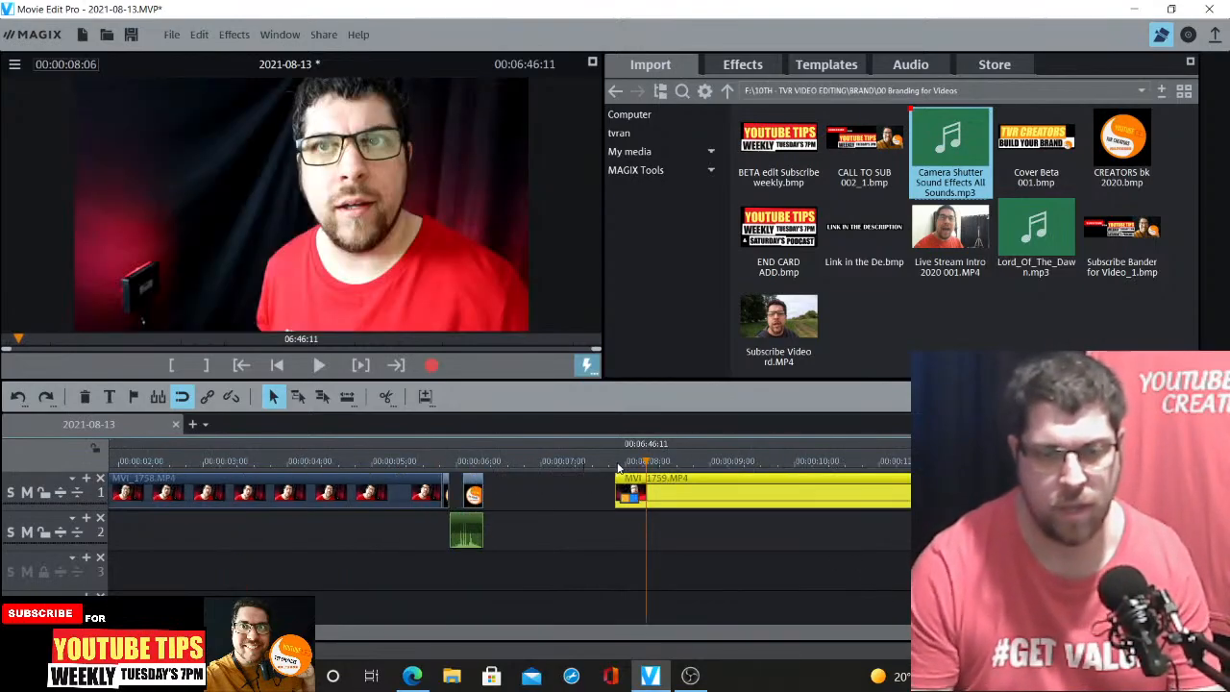
click(617, 463)
key(space)
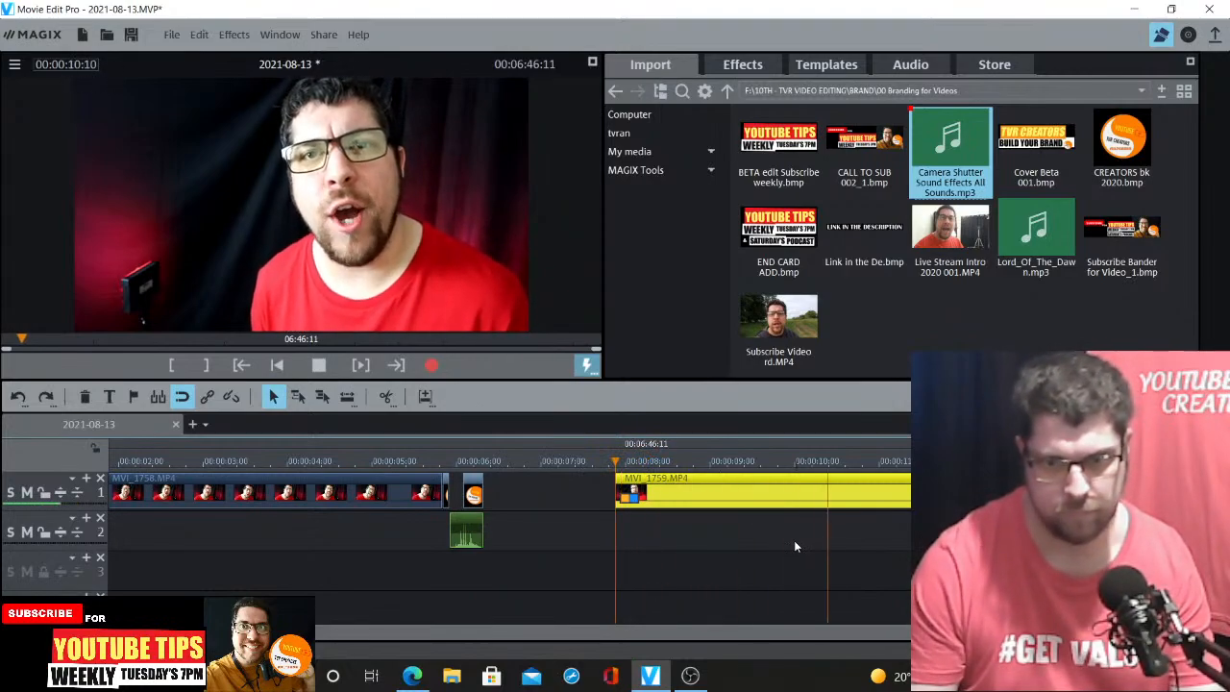
click(782, 461)
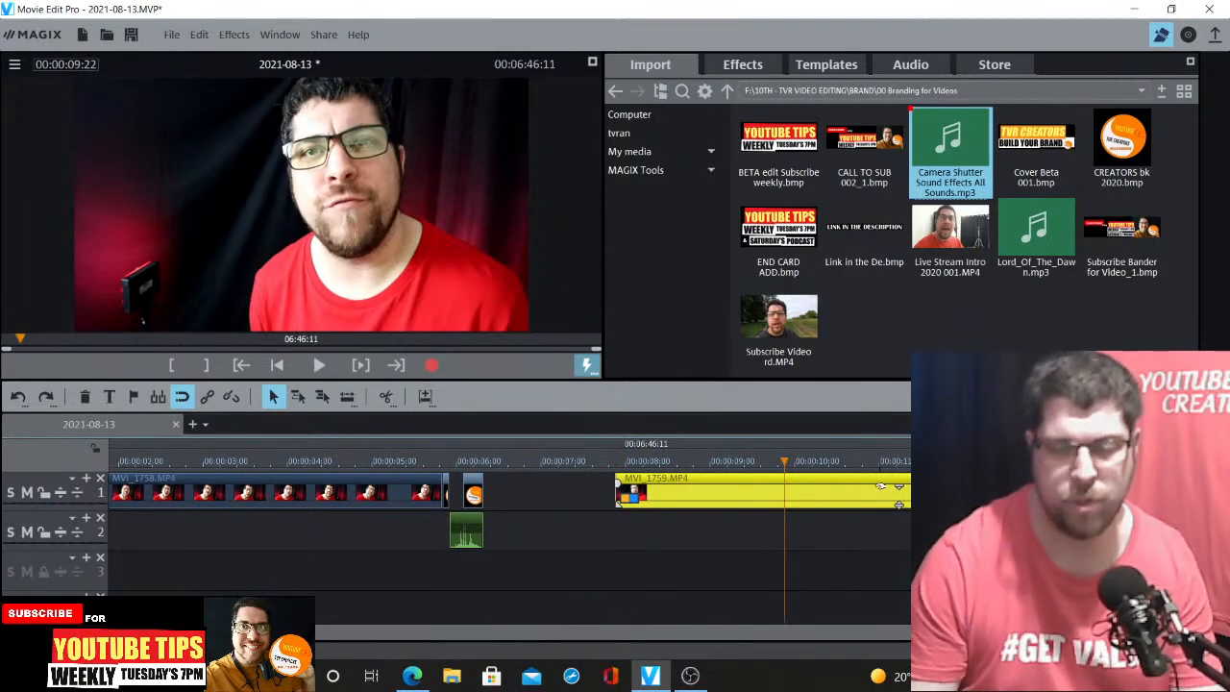
key(space)
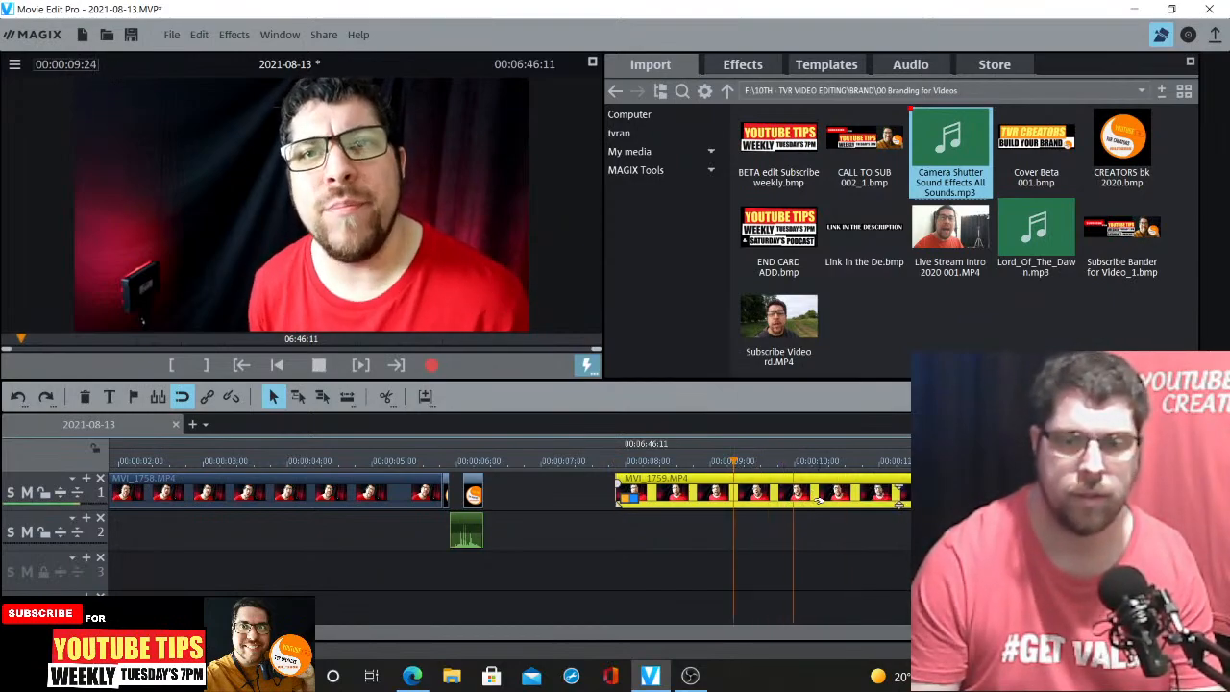
Split MVI_1759 at about 0:00:09:07 and delete the part before the cut
click(735, 466)
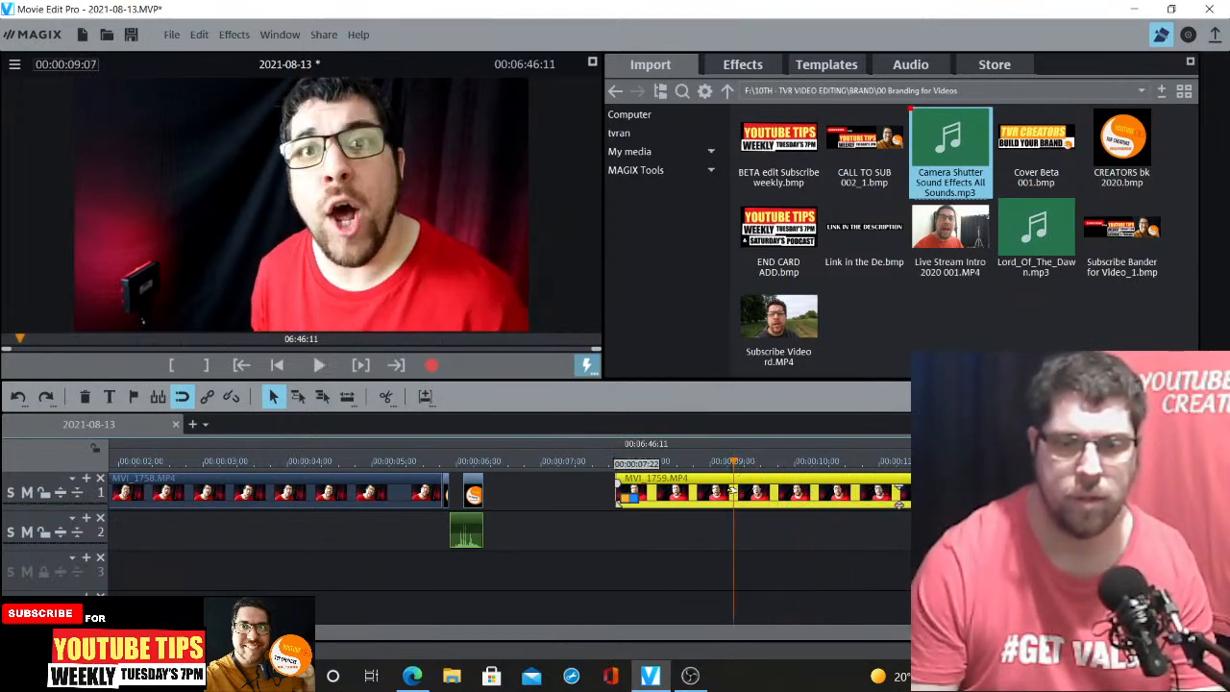
click(386, 397)
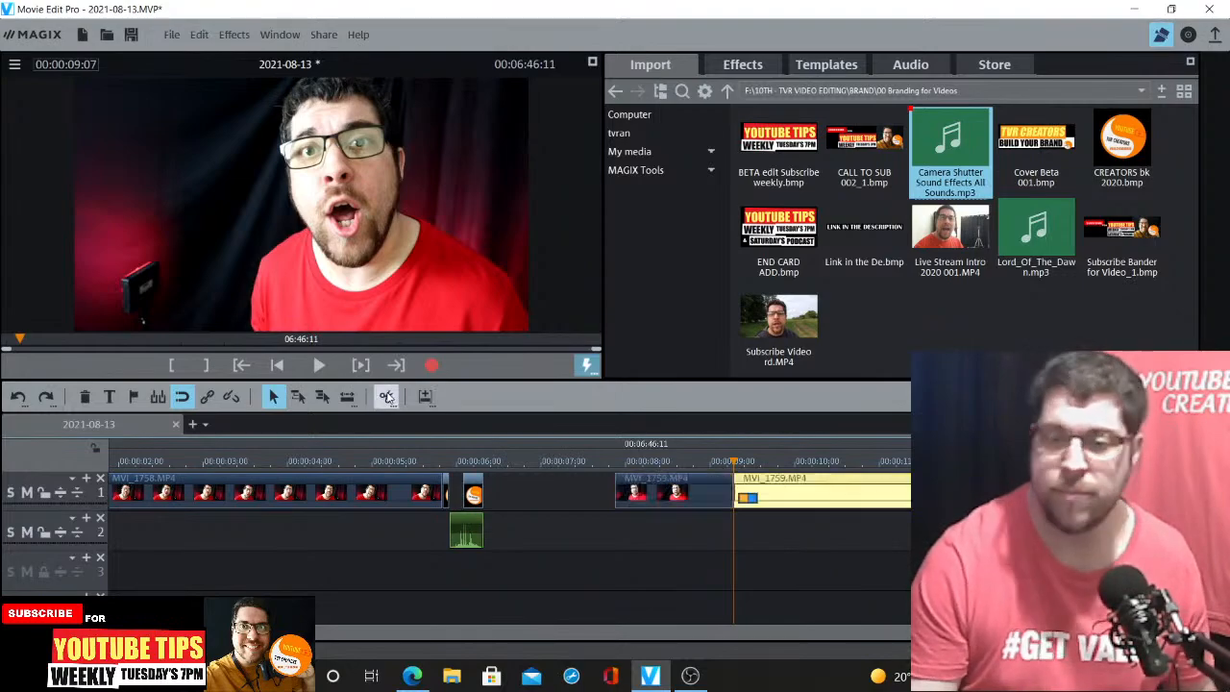
click(685, 502)
key(Delete)
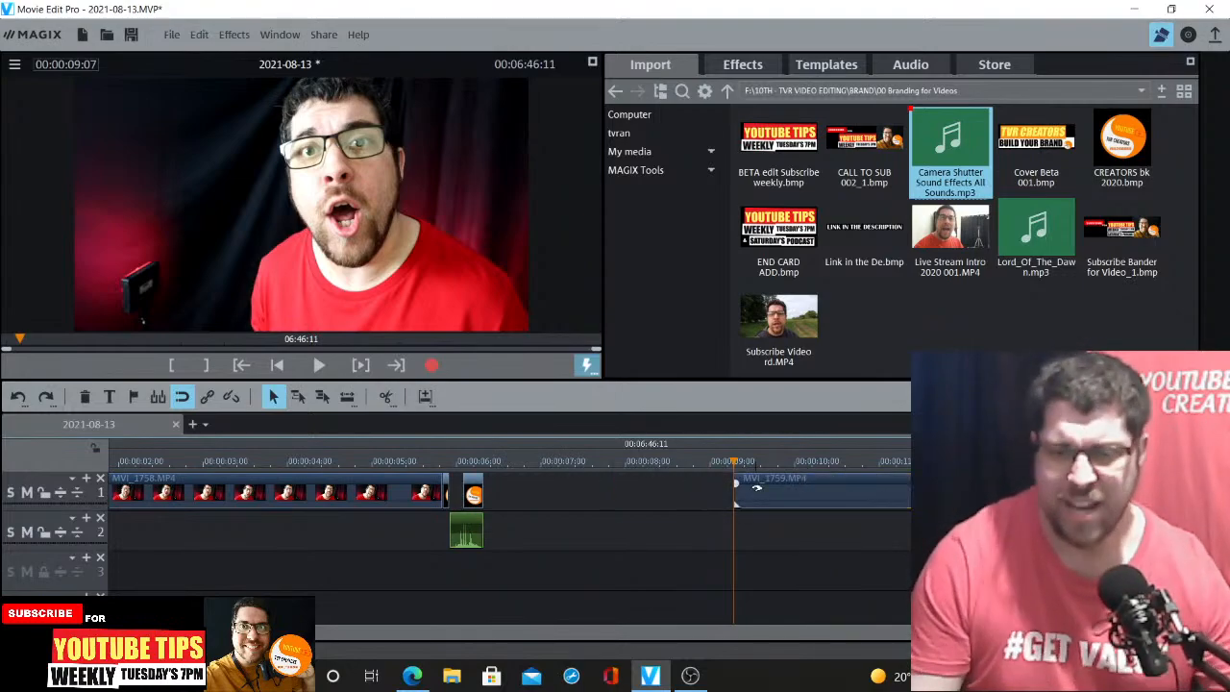
Slide the trimmed MVI_1759 clip left to close the gap after the logo
drag(756, 488, 560, 490)
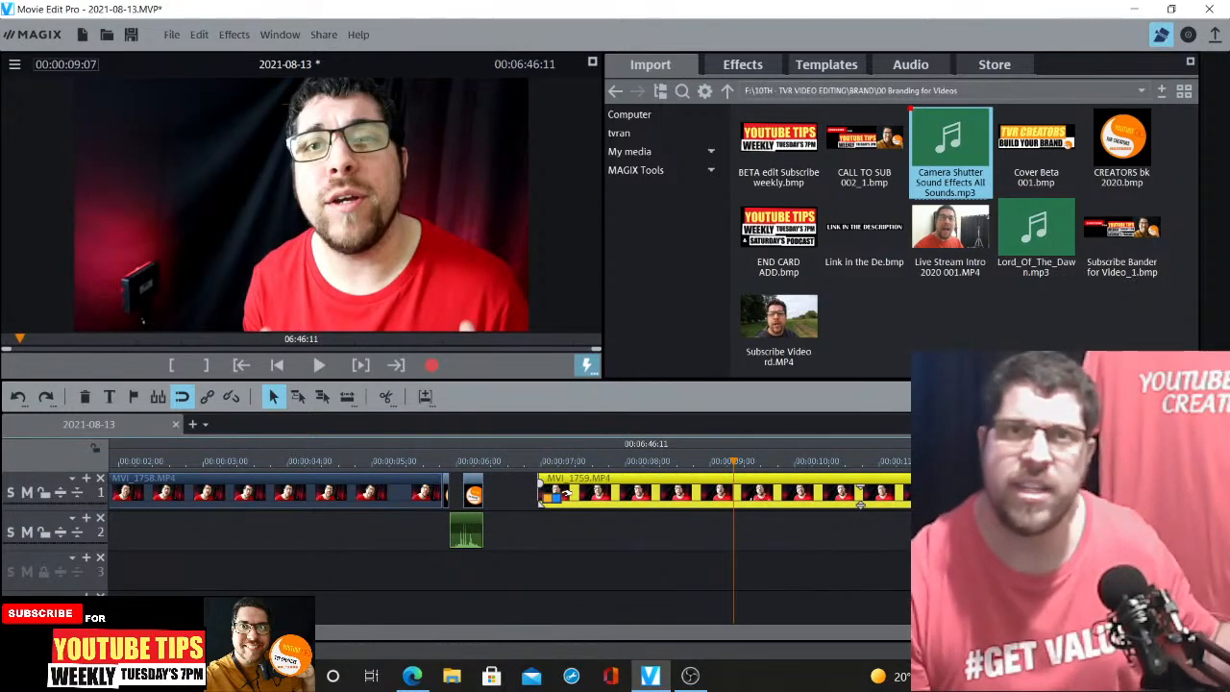
drag(596, 494, 555, 496)
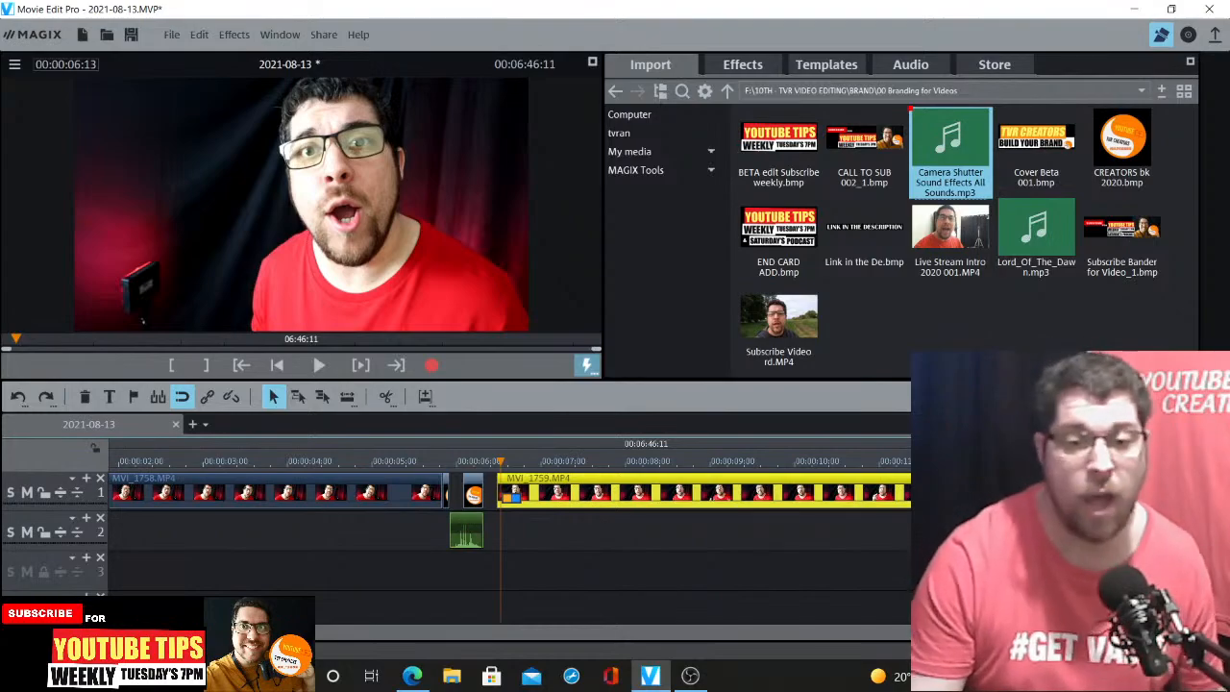
key(ctrl+Up)
key(ctrl+Up)
drag(679, 492, 652, 491)
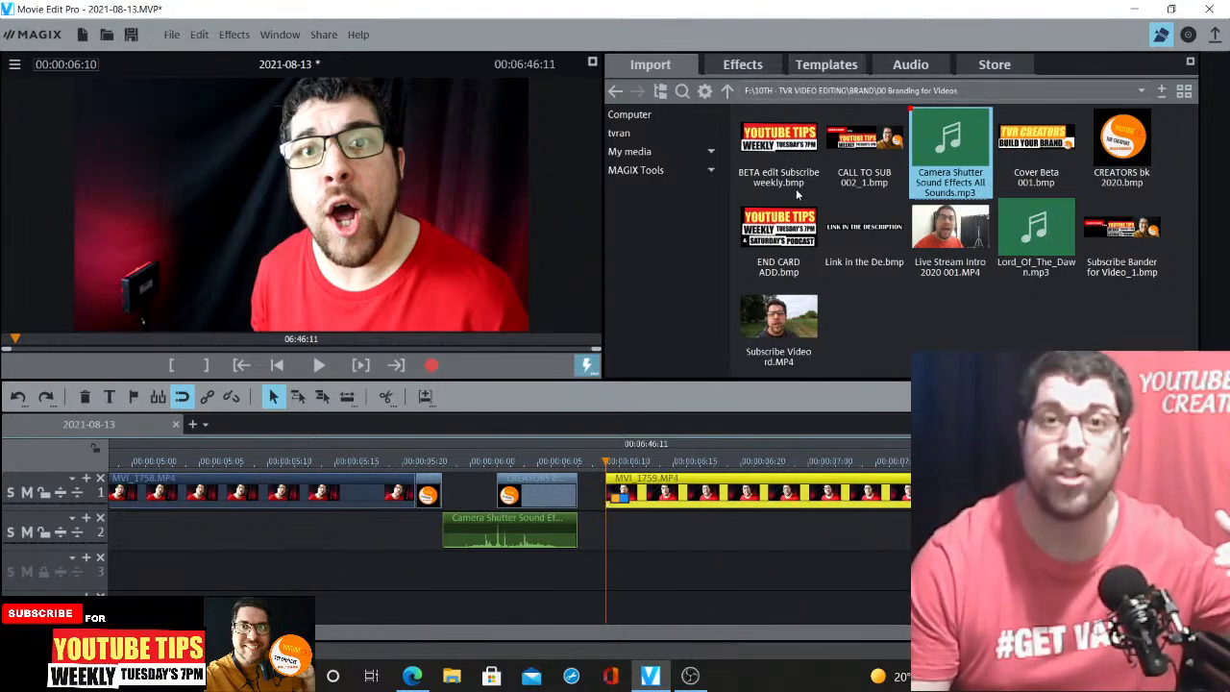
Move MVI_1759 so it begins right at the end of the logo image, previewing the cut
click(592, 471)
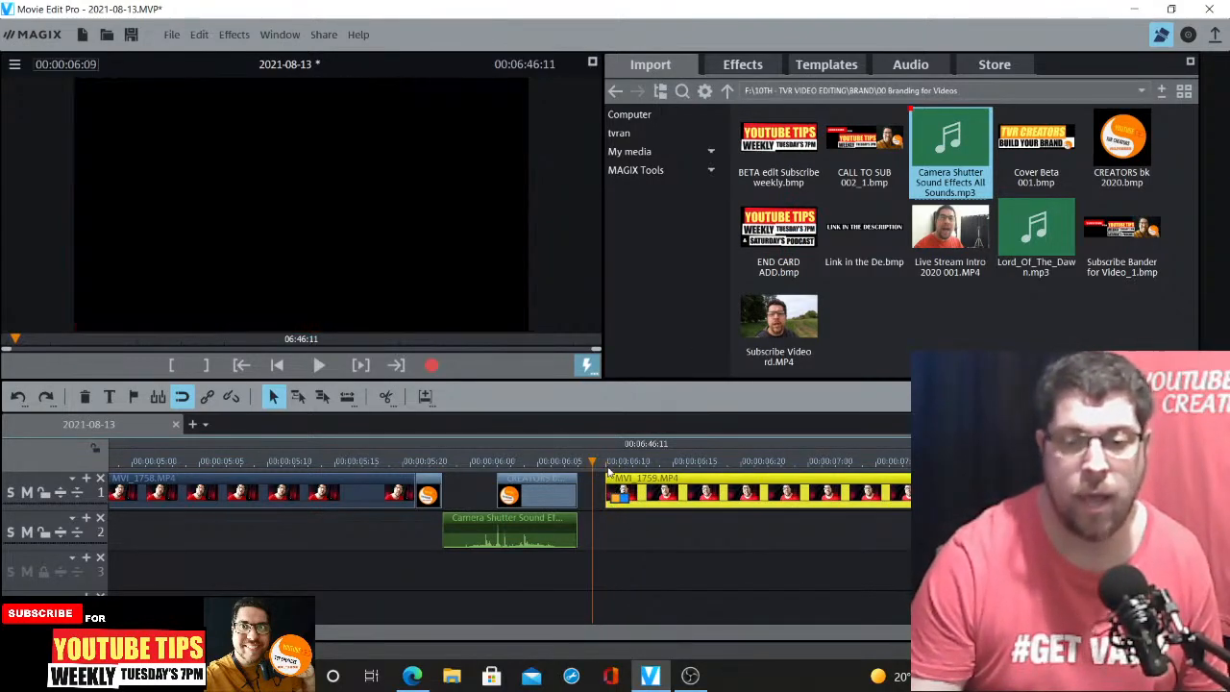
key(ctrl+Up)
key(ctrl+Up)
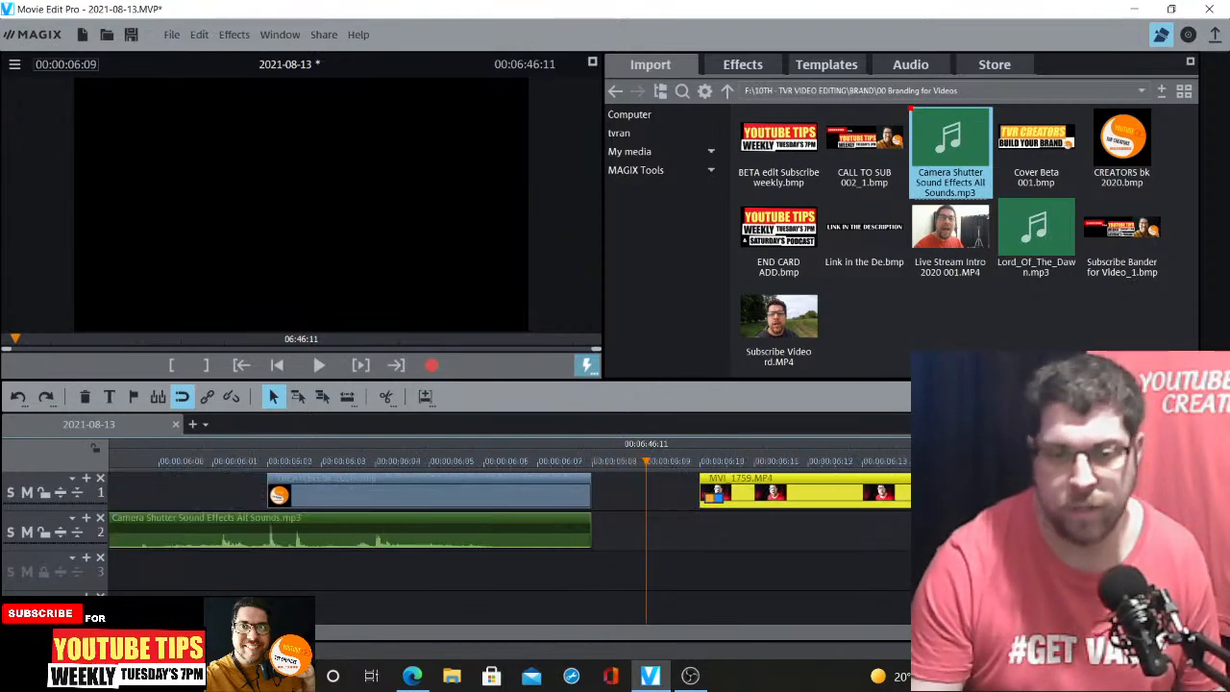
click(539, 462)
drag(735, 478, 593, 483)
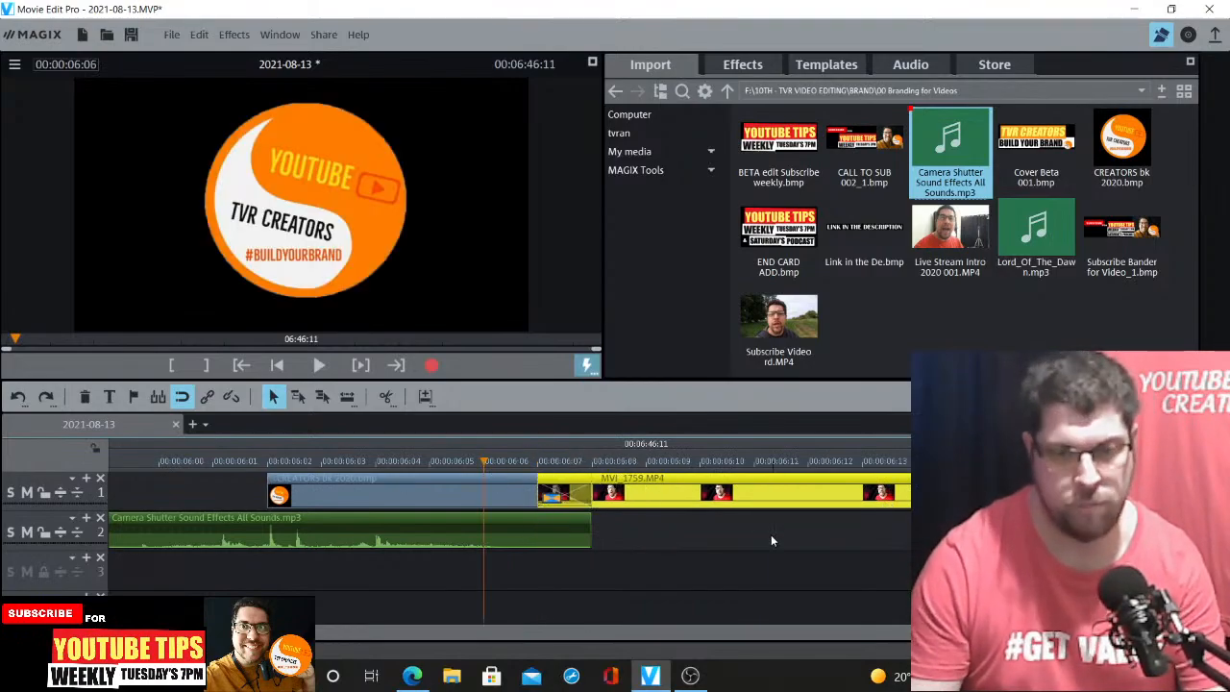
key(space)
key(space)
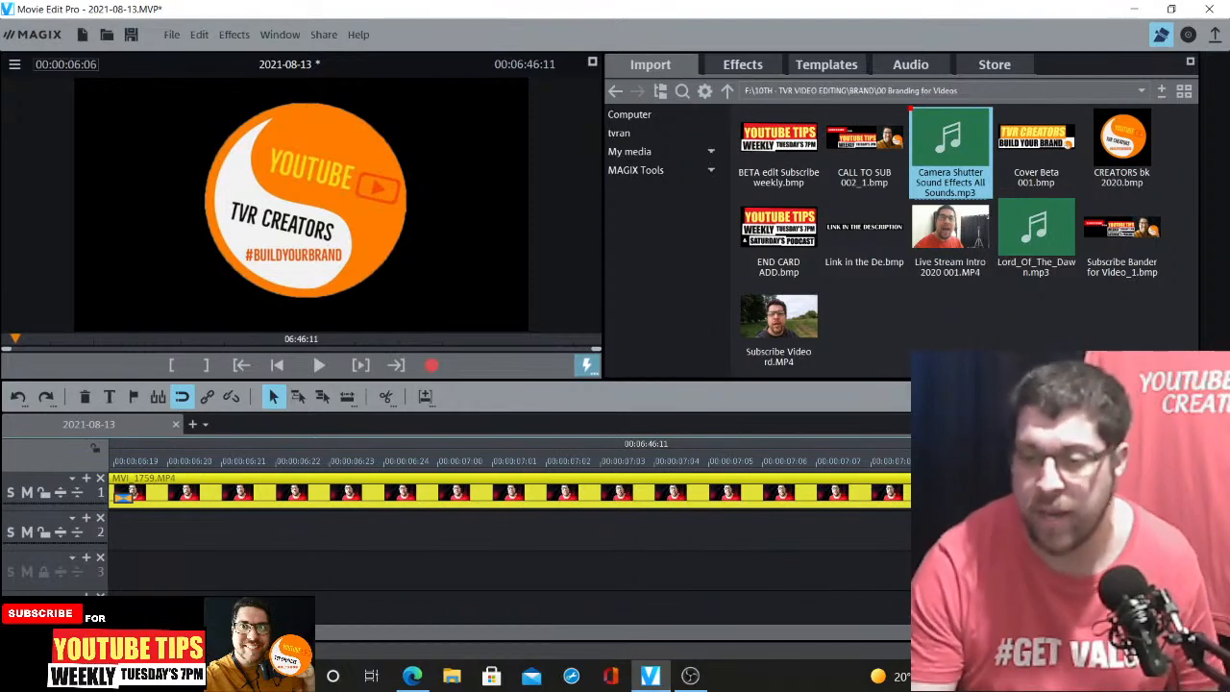
Preview the sequence from the first clip through the logo into MVI_1759
key(ctrl+Down)
key(ctrl+Down)
key(ctrl+Down)
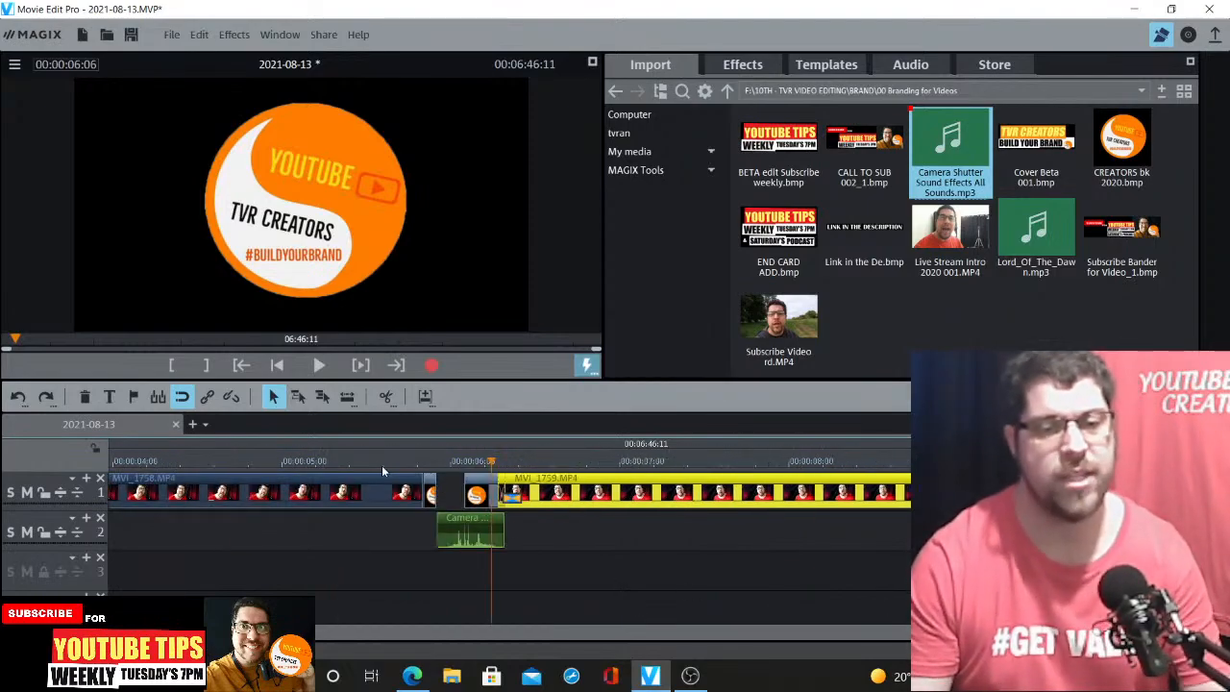
click(371, 464)
key(space)
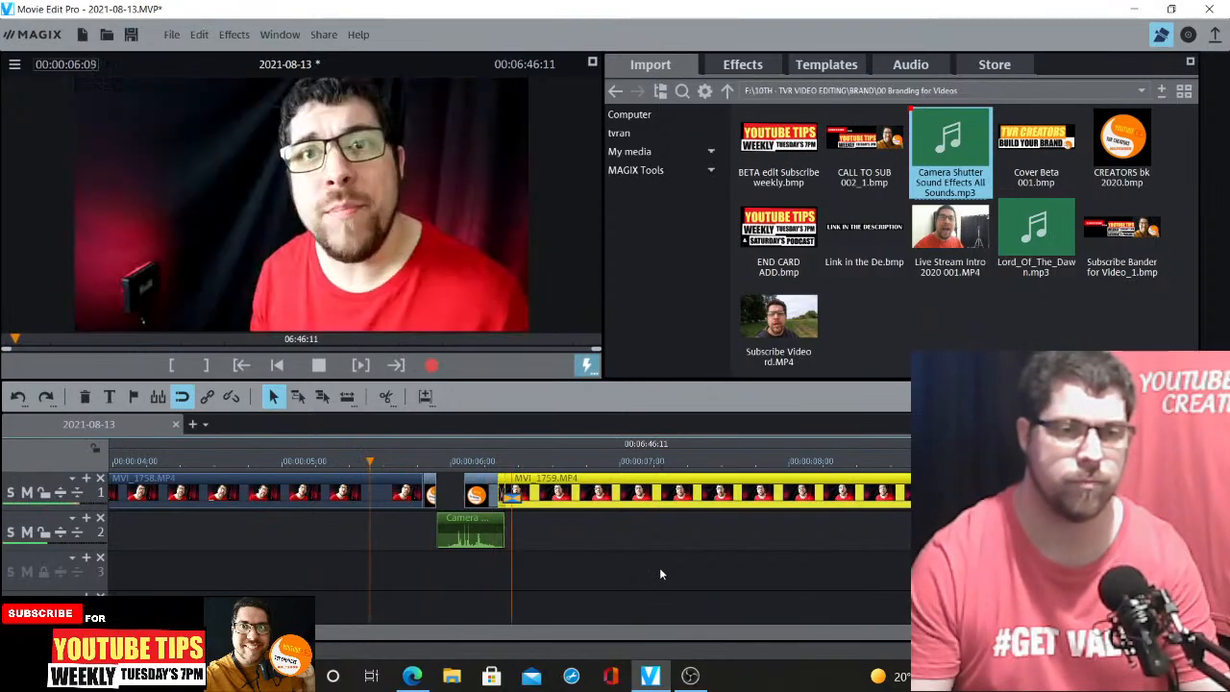
Open the Music - Copyright free folder and add Subway Dreams - Dan Henig.mp3 to track 3
key(space)
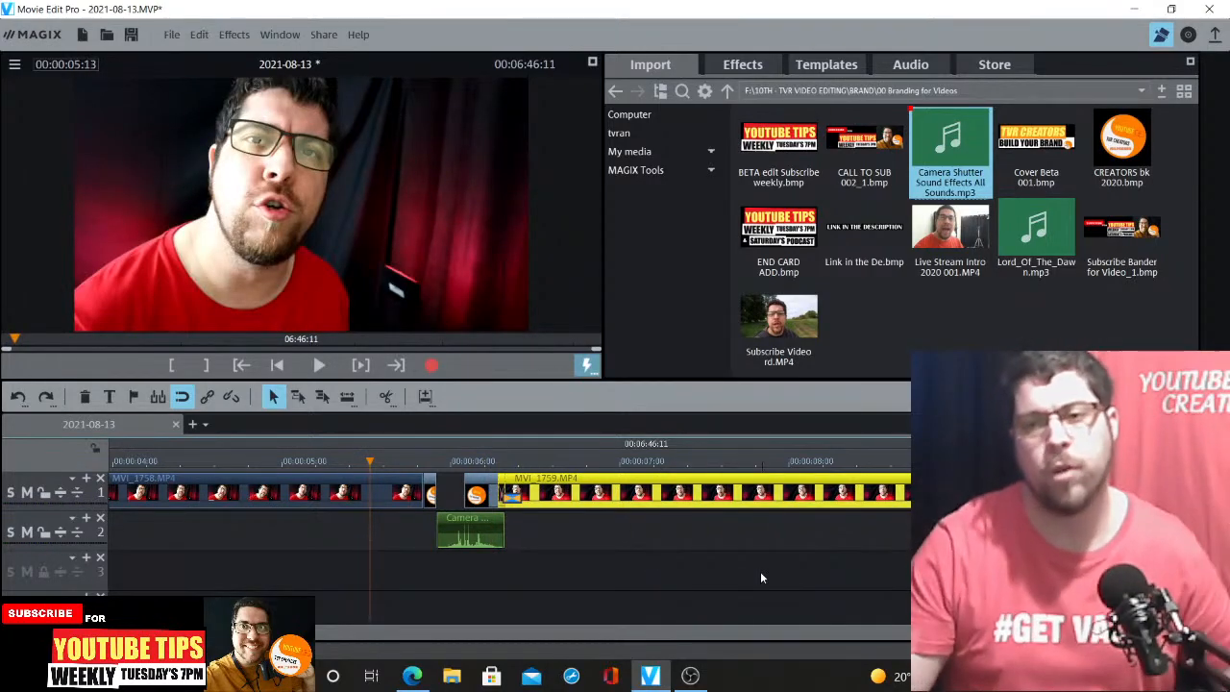
click(729, 92)
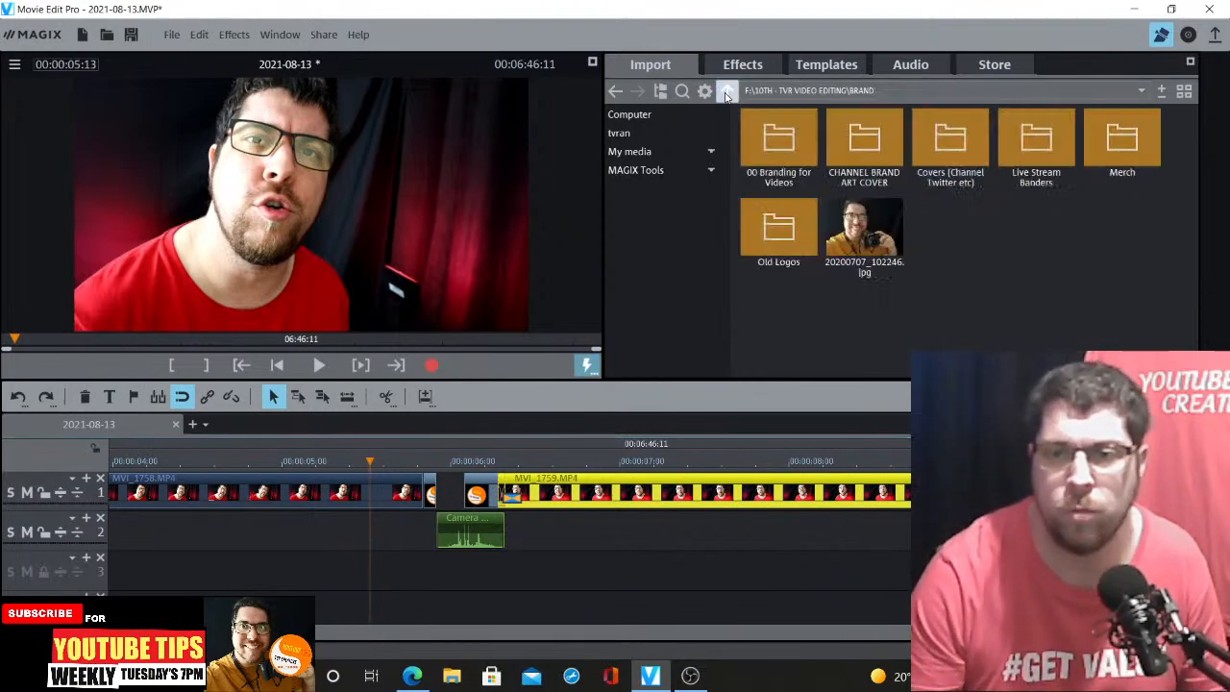
click(729, 92)
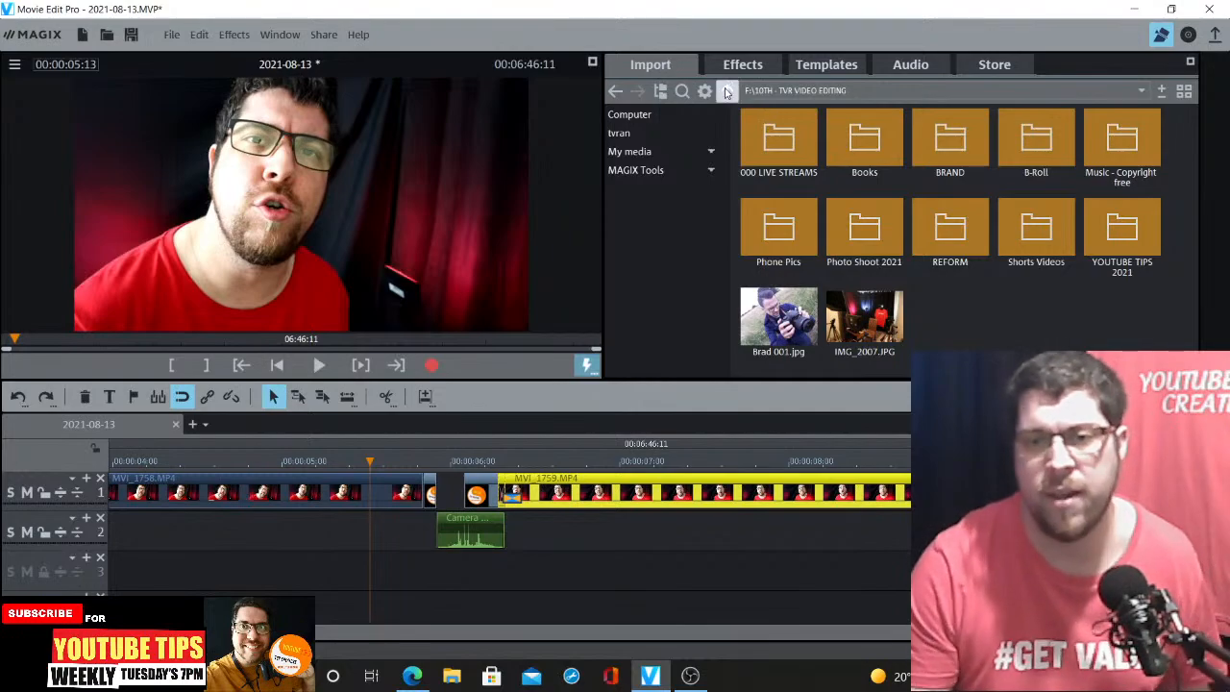
double_click(1117, 152)
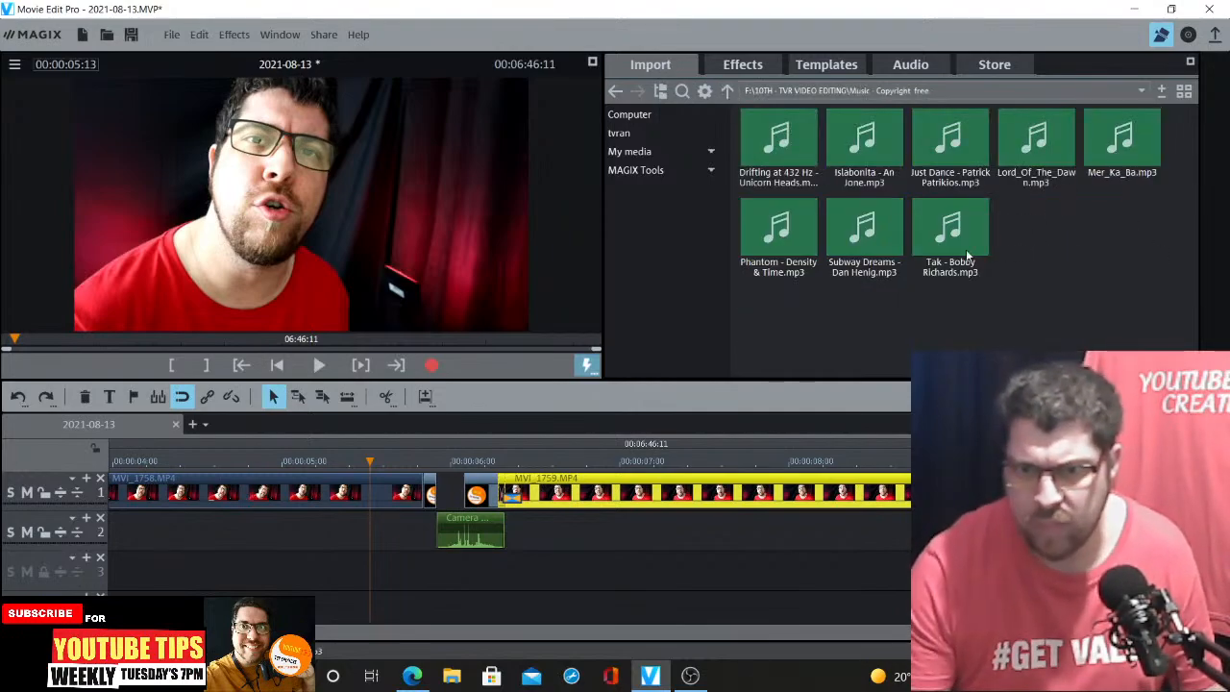
mouse_move(866, 224)
drag(866, 224, 215, 570)
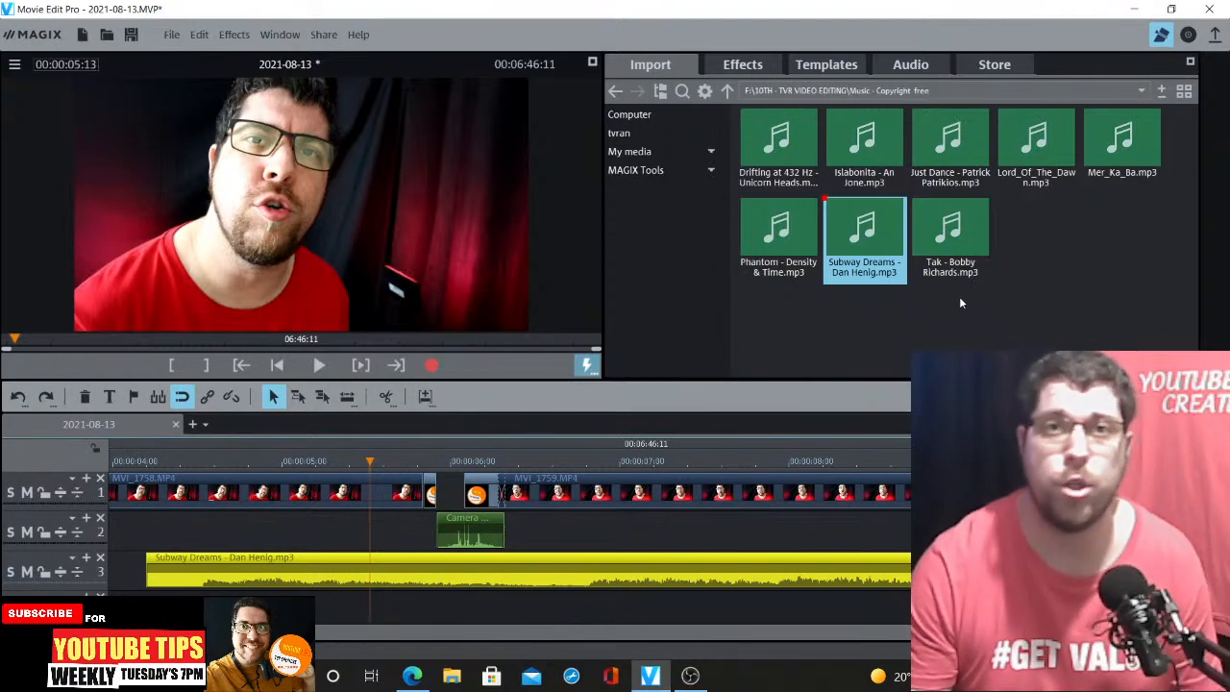
Move the Subway Dreams music clip so it starts at the beginning of the timeline
drag(277, 566, 258, 569)
drag(133, 632, 119, 632)
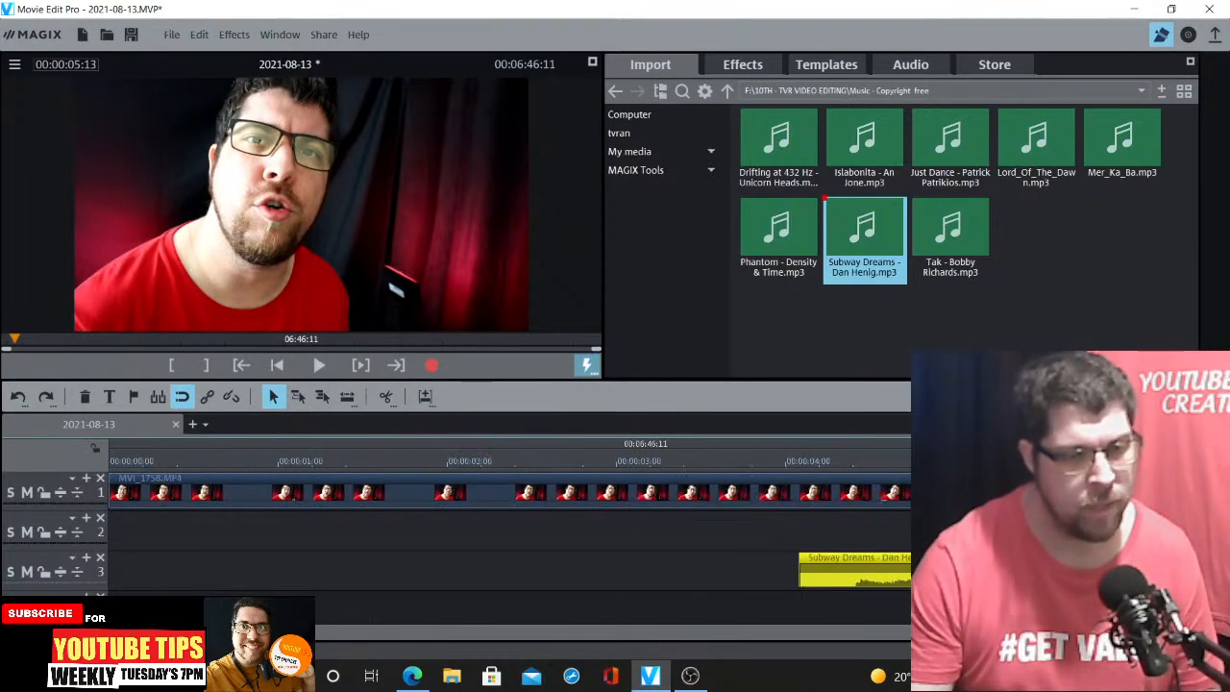
scroll(334, 569, down, 2)
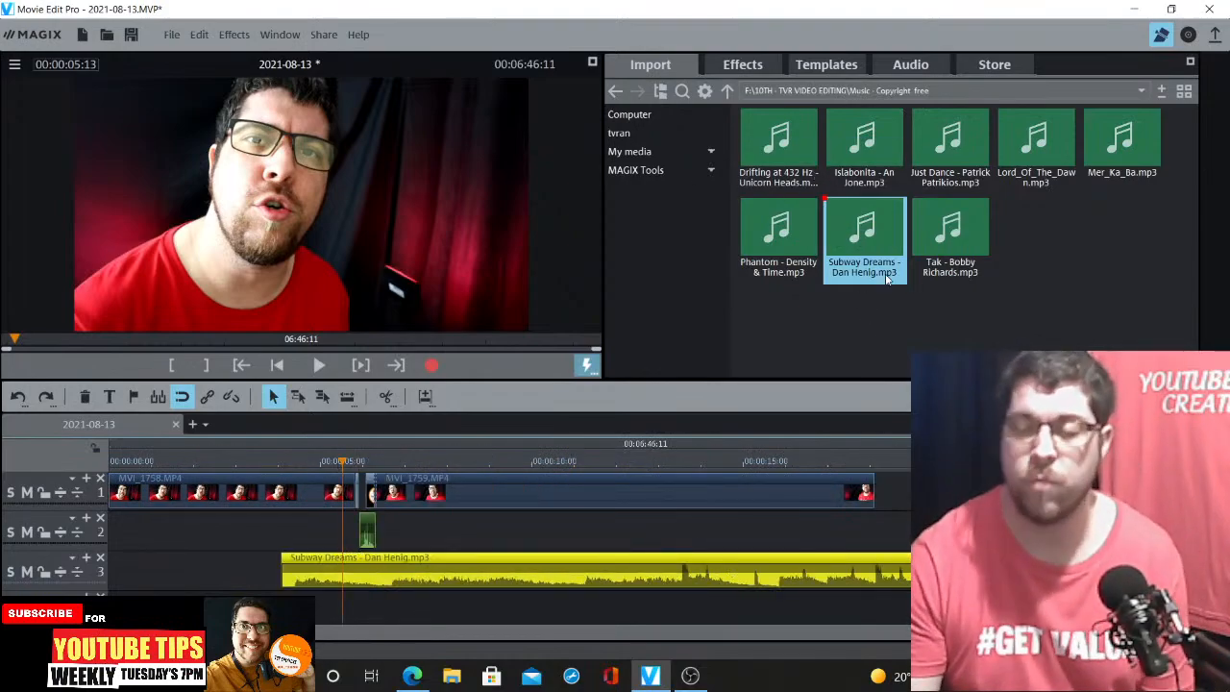
mouse_move(868, 211)
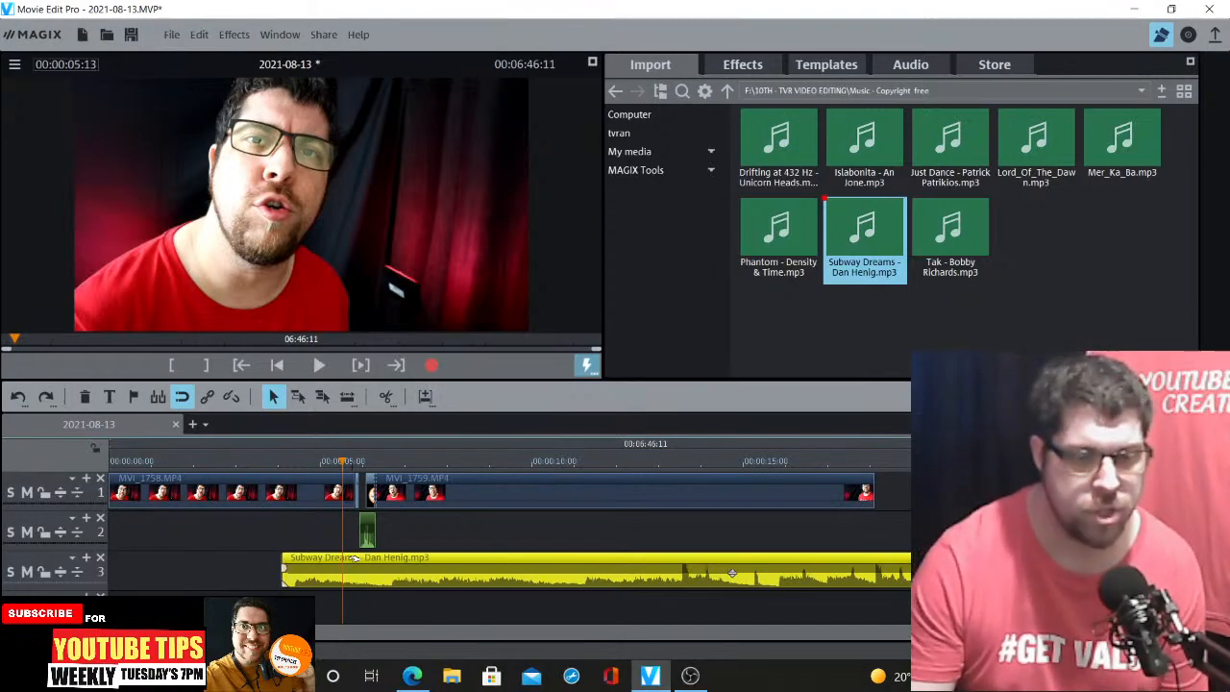
drag(306, 569, 136, 569)
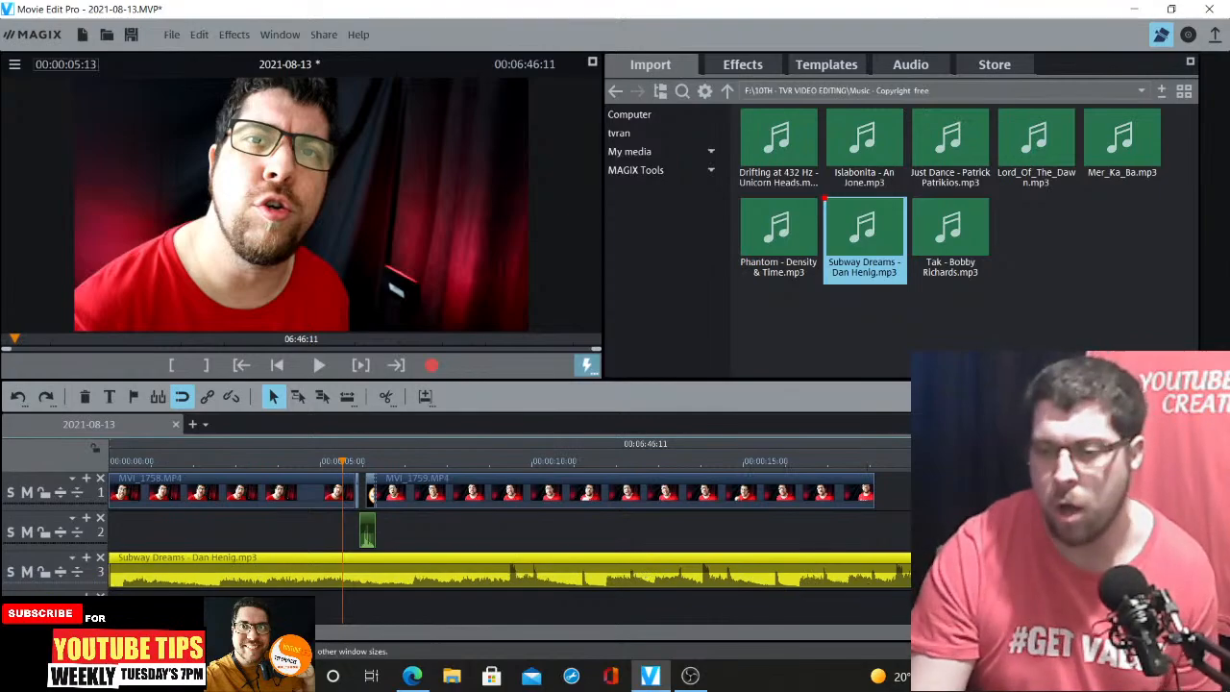
Preview the opening clips together with the background music
click(1161, 632)
click(1161, 632)
click(1161, 633)
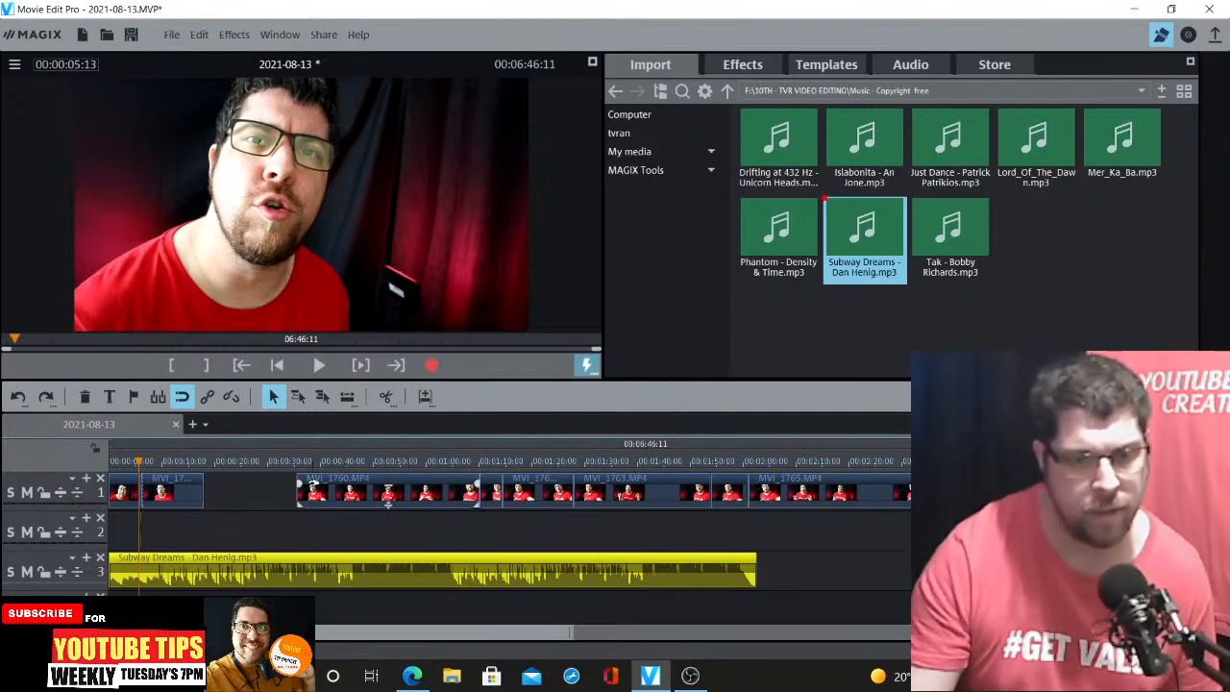
click(338, 461)
key(space)
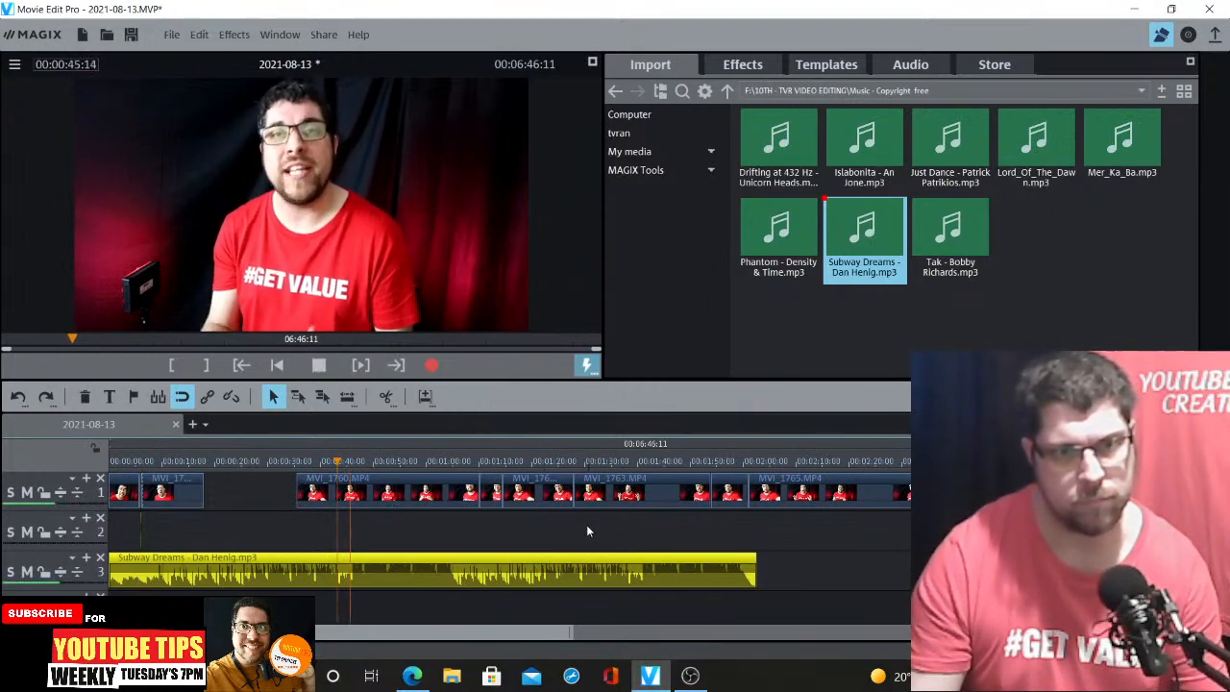
key(space)
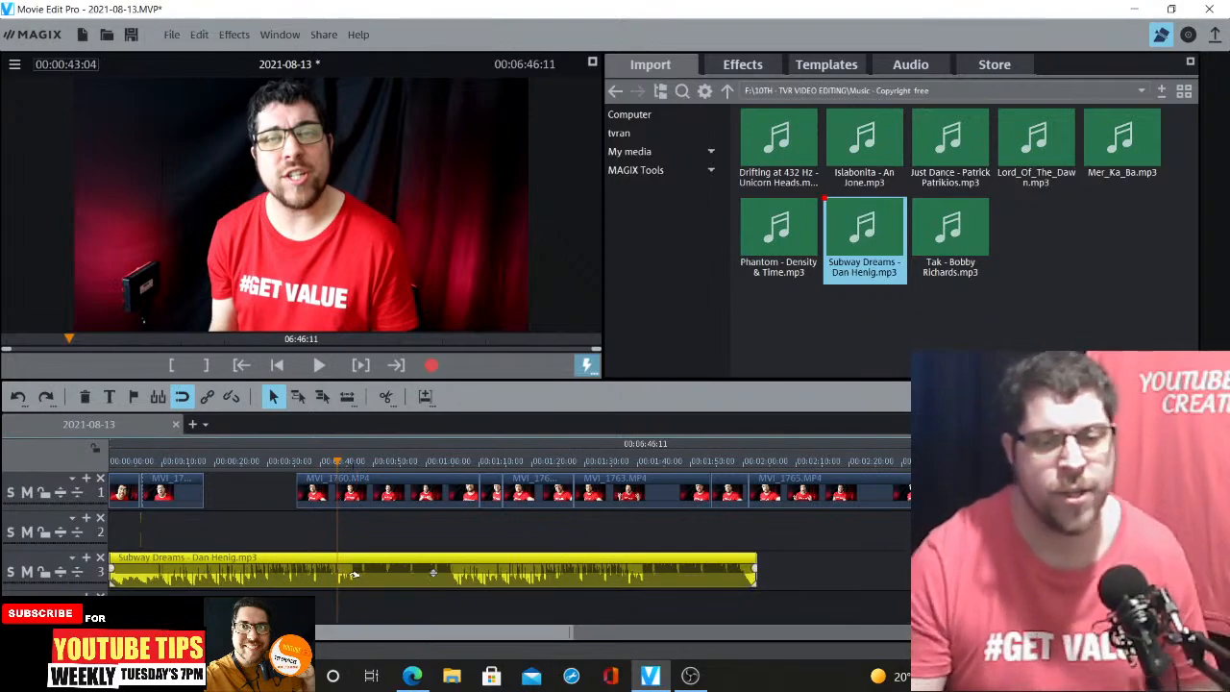
click(218, 462)
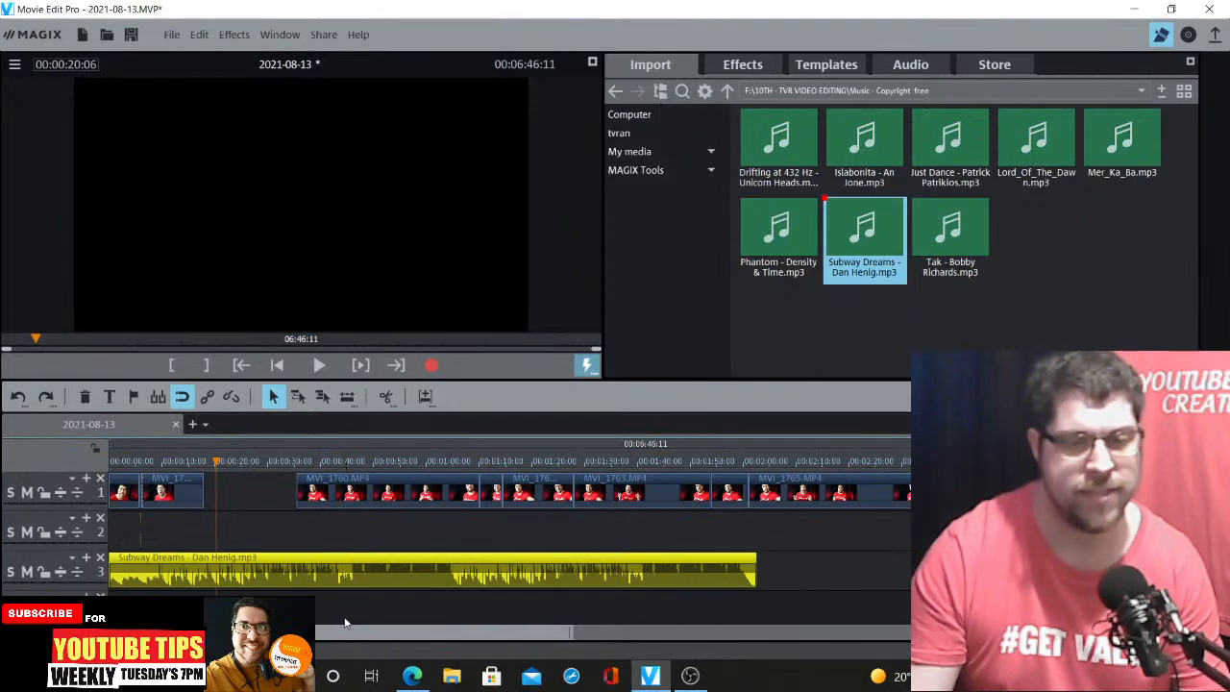
click(173, 496)
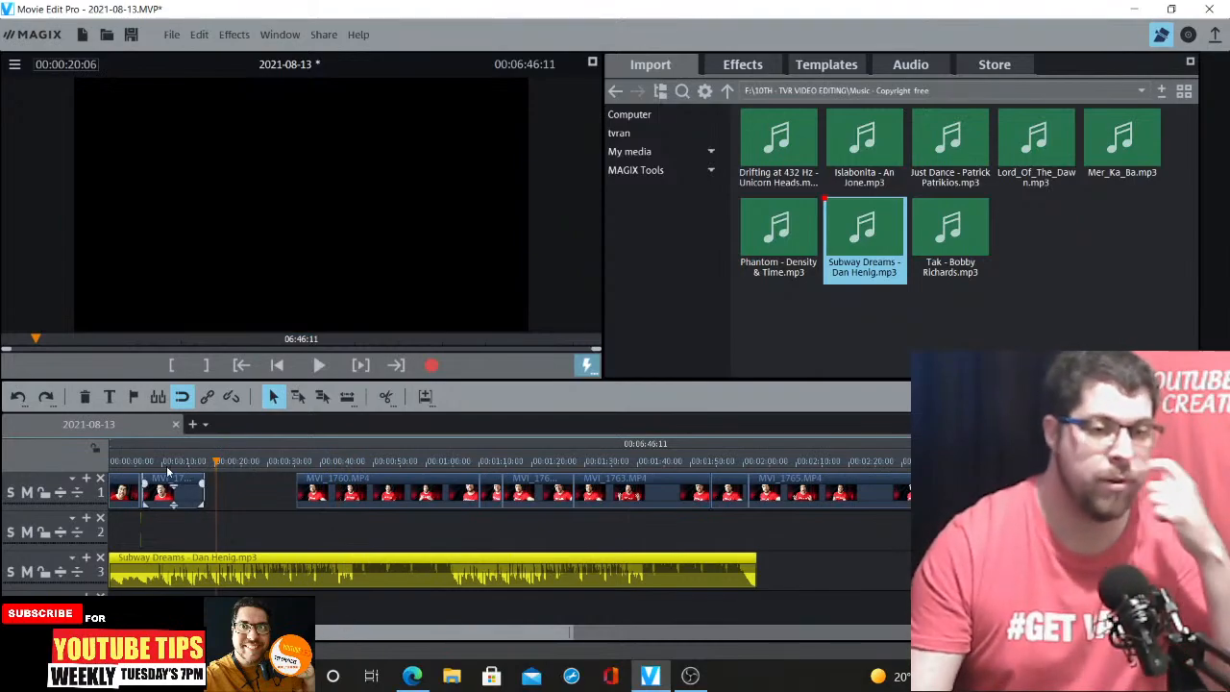
click(168, 462)
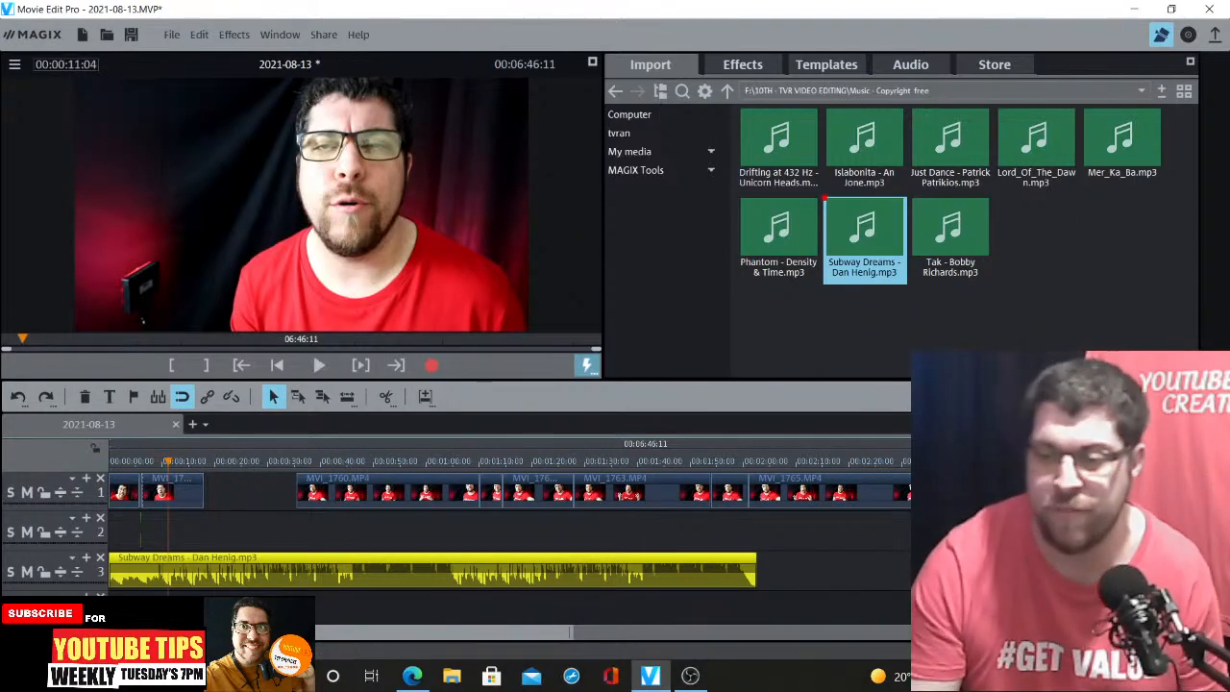
scroll(521, 606, up, 4)
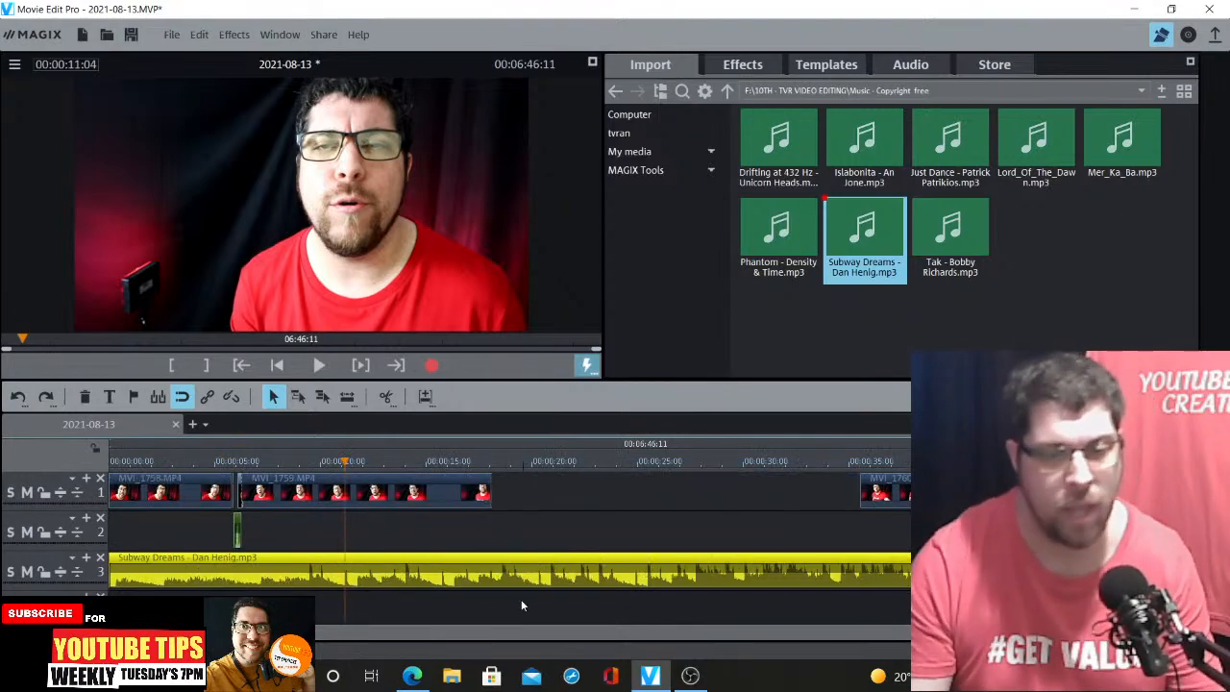
Lower the Subway Dreams music volume to -21.0 dB
drag(645, 571, 646, 599)
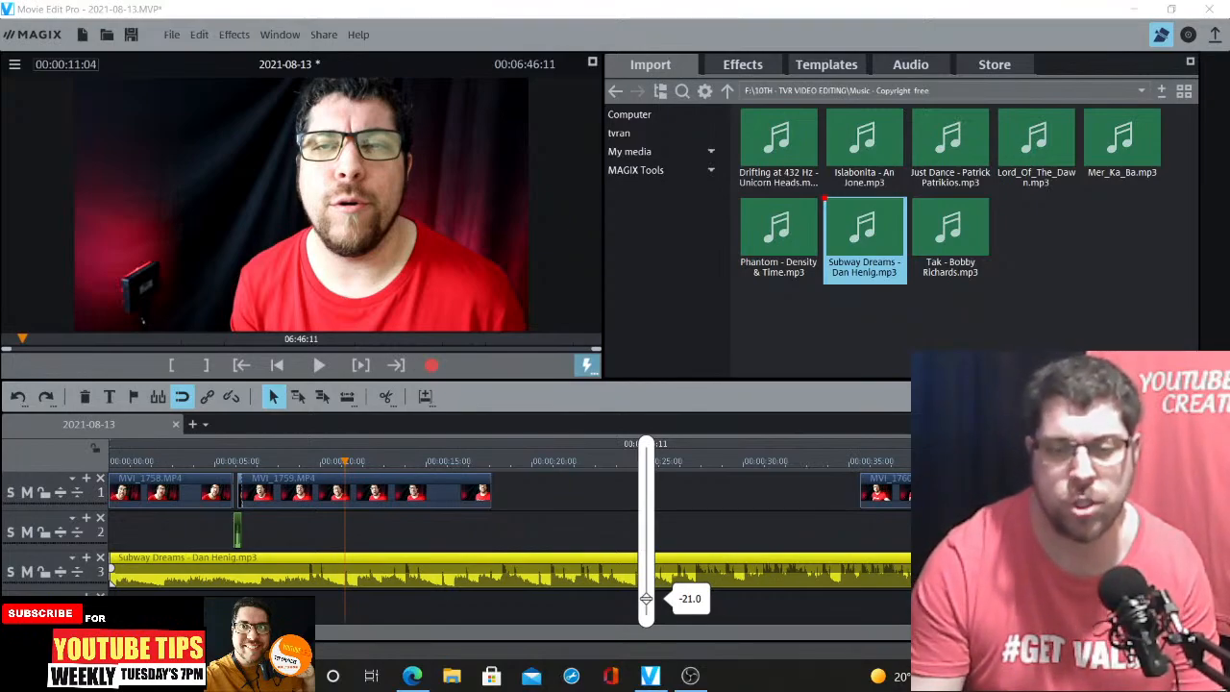
drag(645, 599, 645, 598)
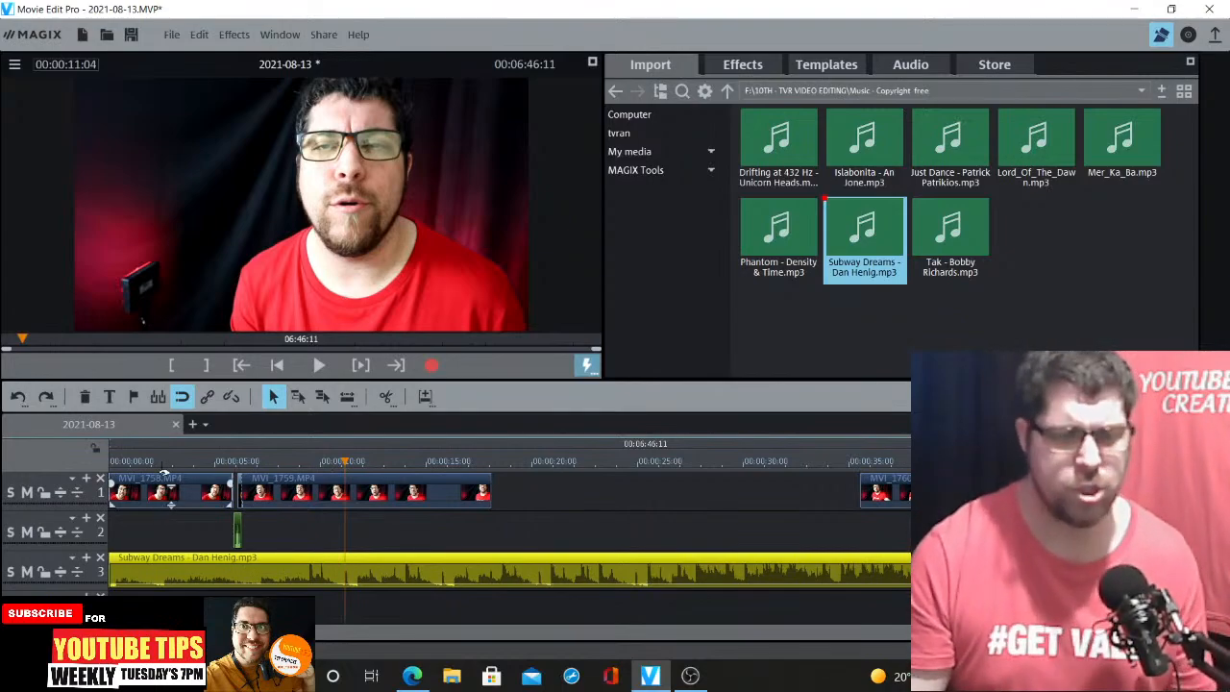
Preview the opening from the start to check the music level under the speech
click(152, 462)
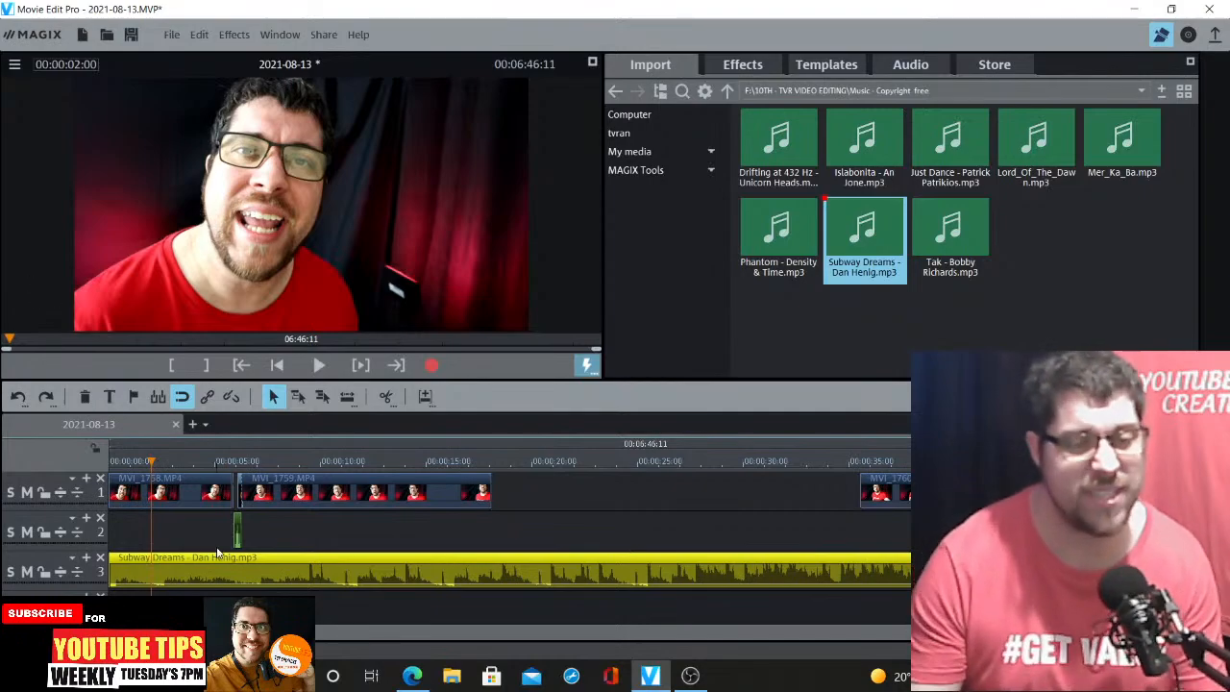
drag(152, 462, 110, 462)
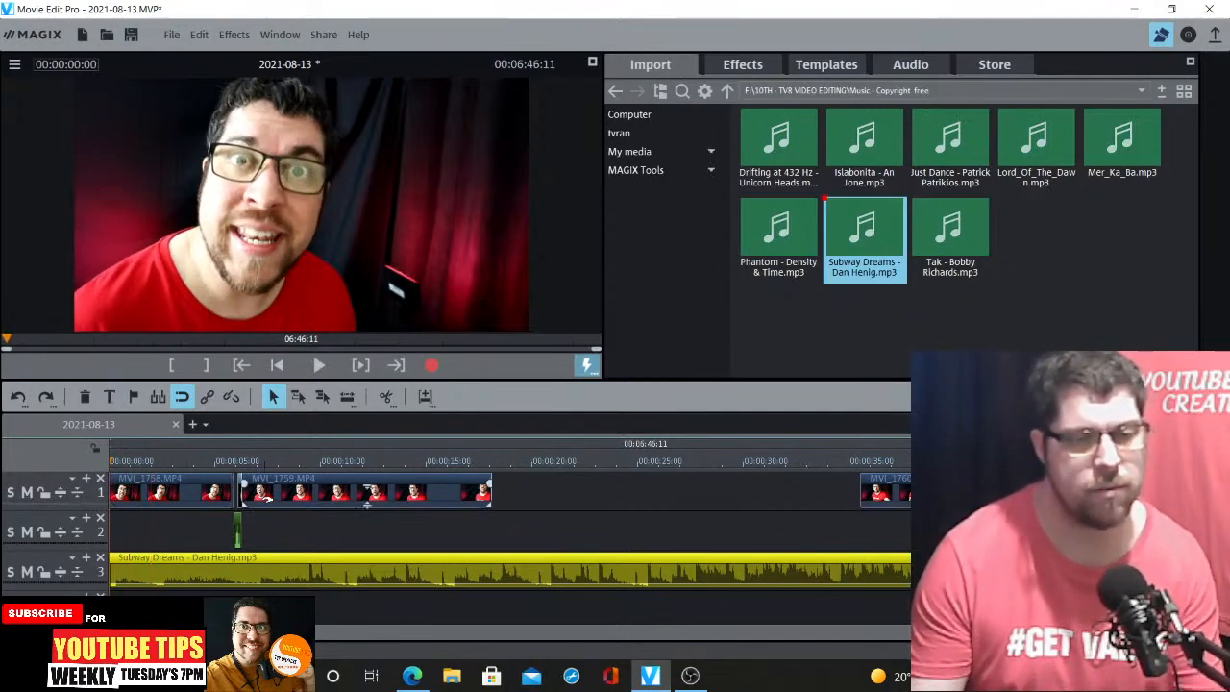
key(space)
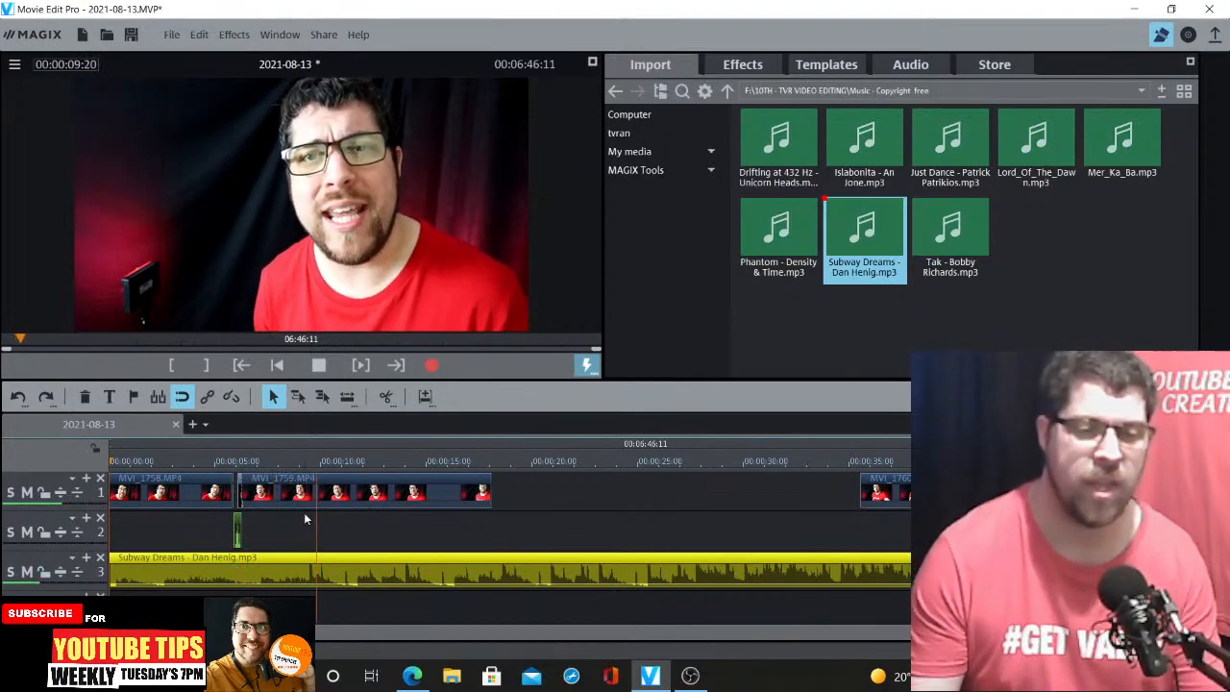
key(space)
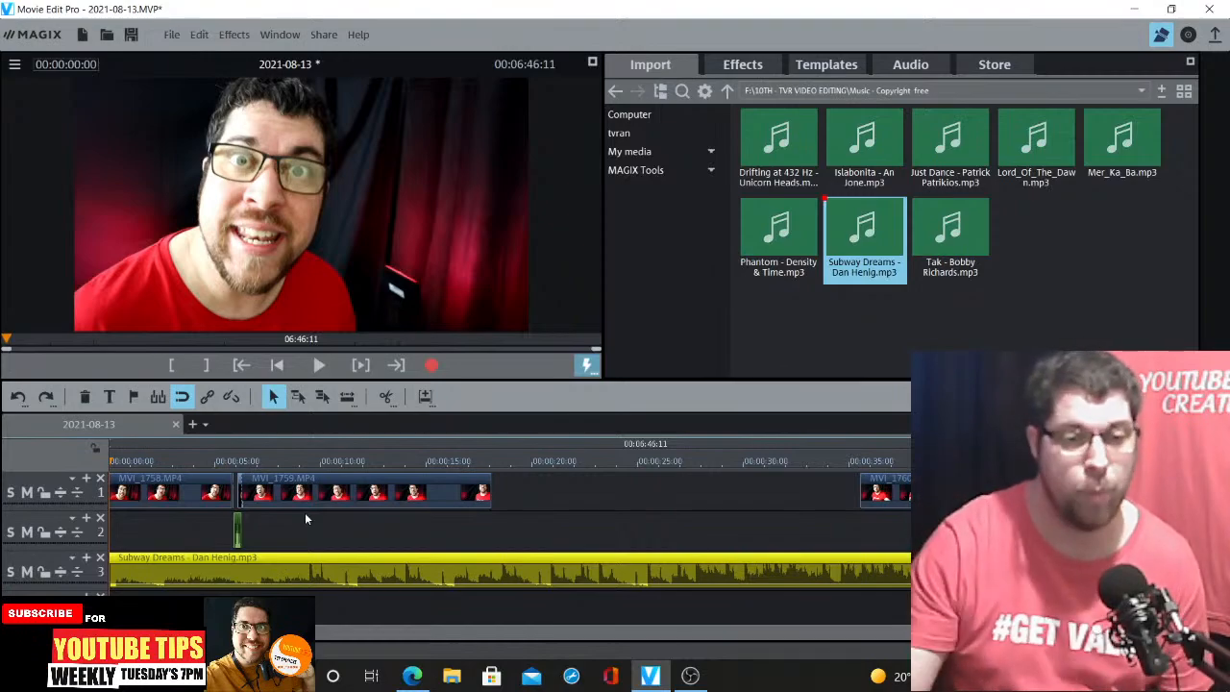
click(203, 461)
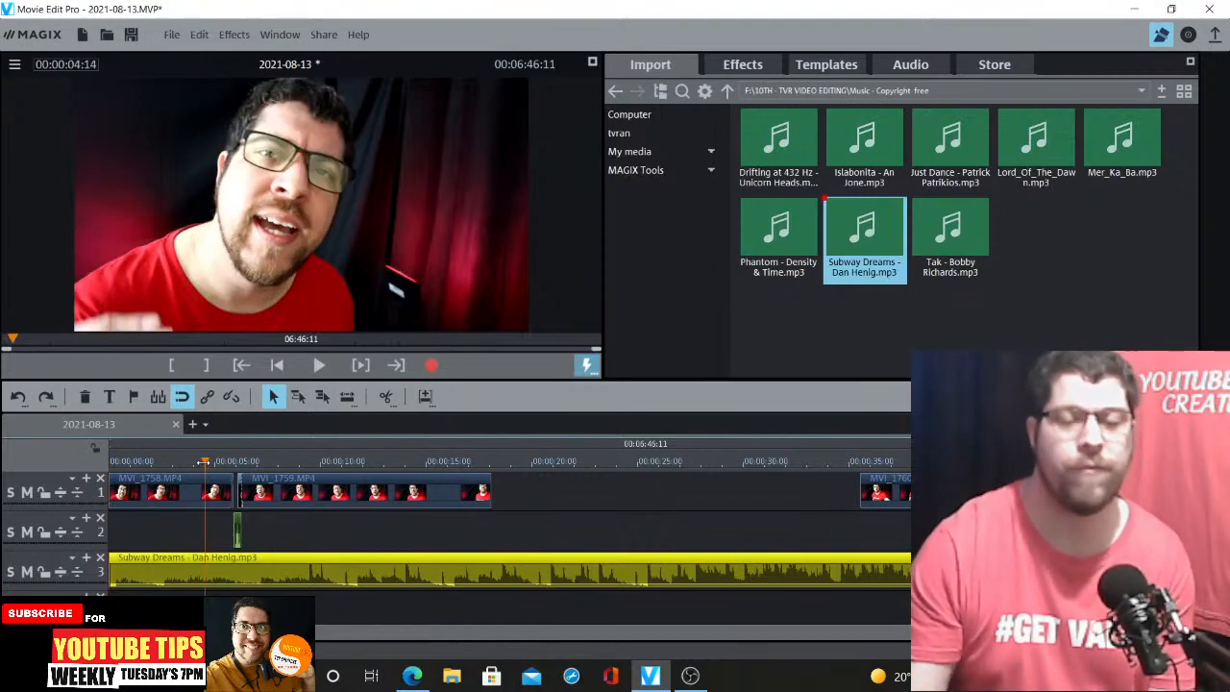
key(space)
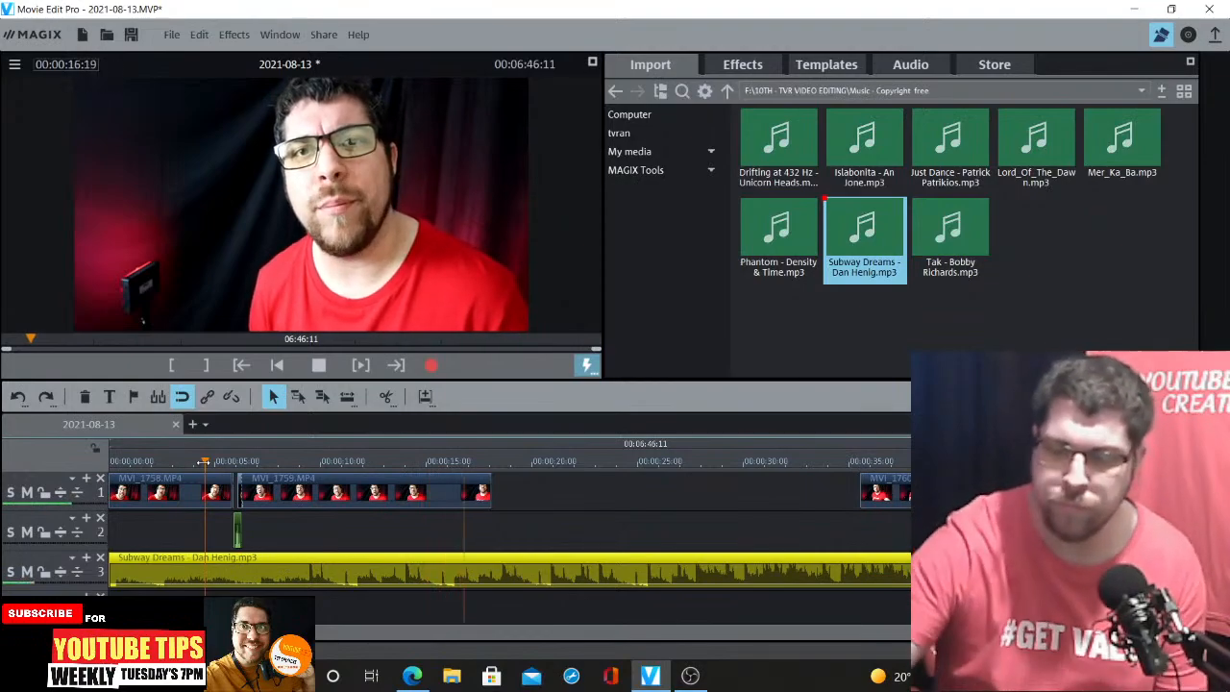
key(space)
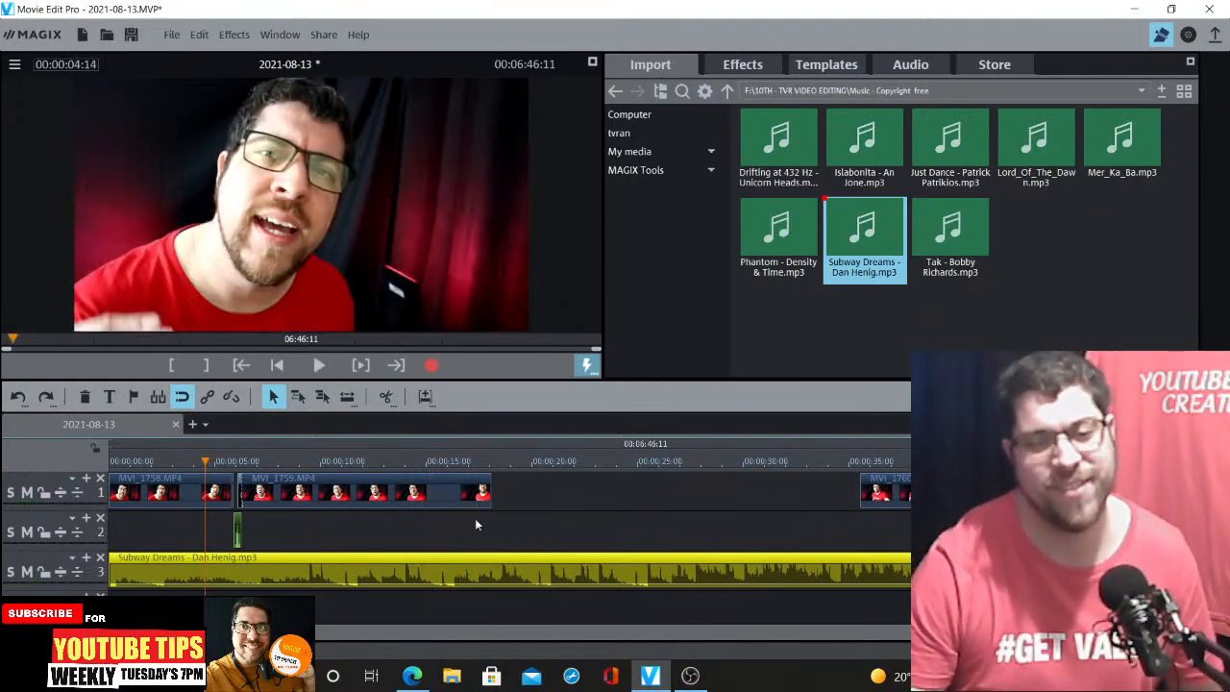
click(465, 463)
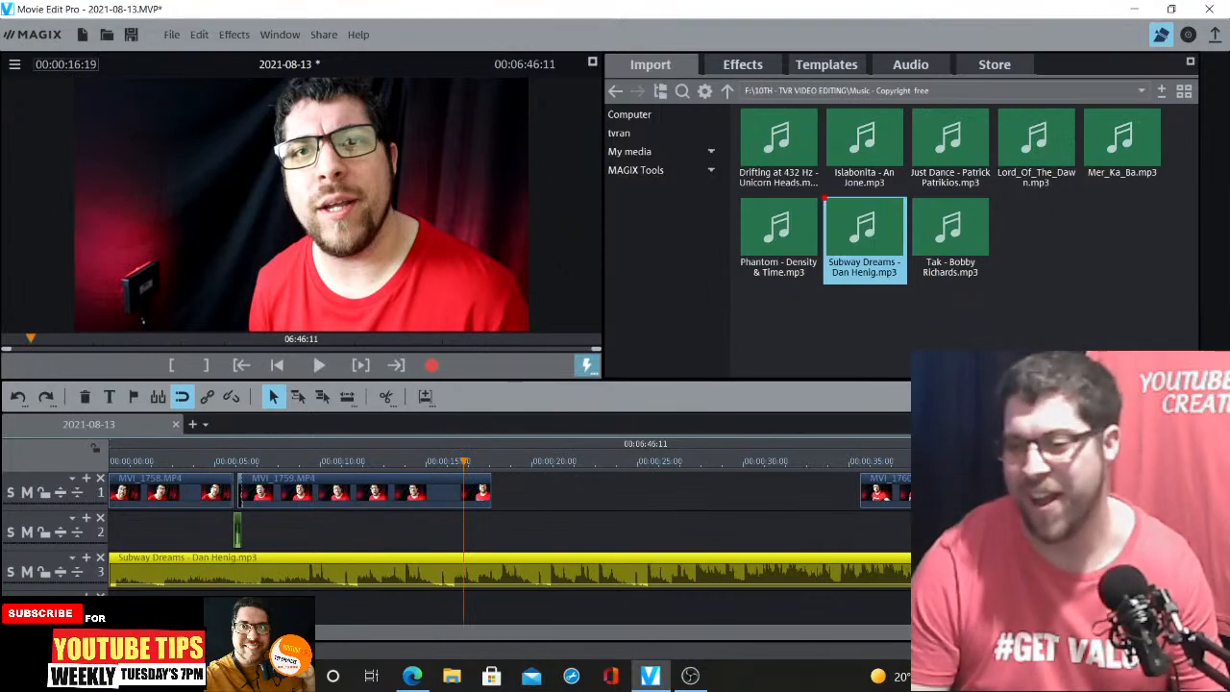
click(411, 676)
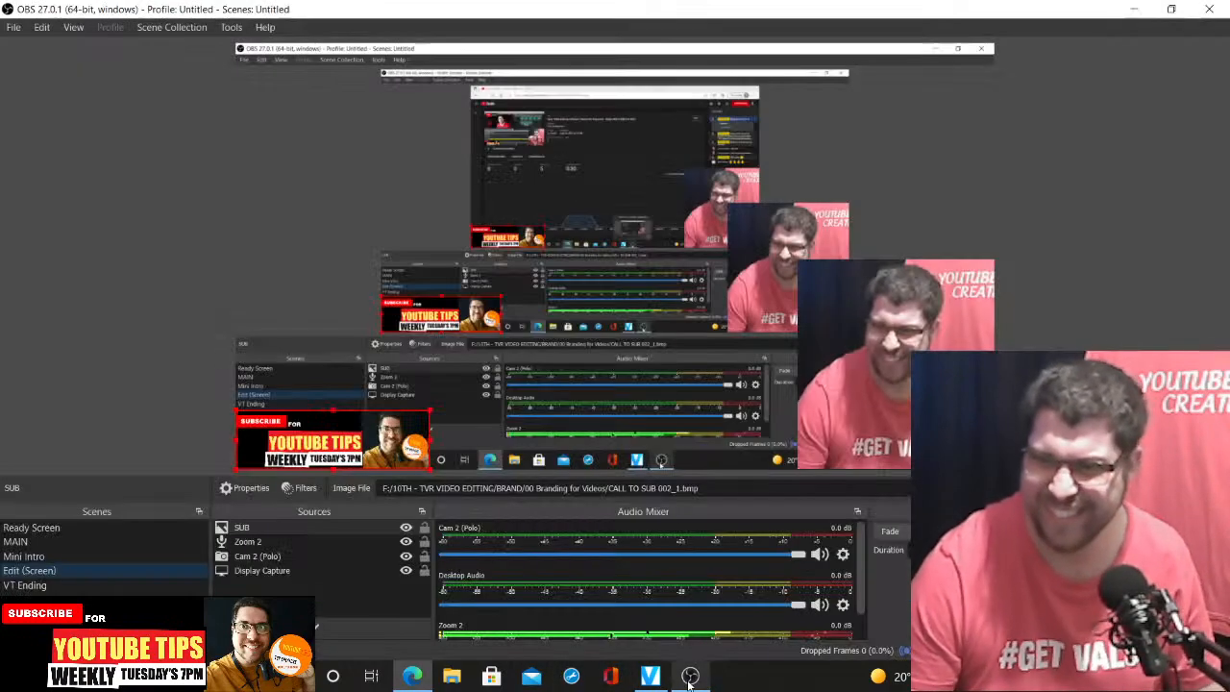
click(690, 675)
click(658, 676)
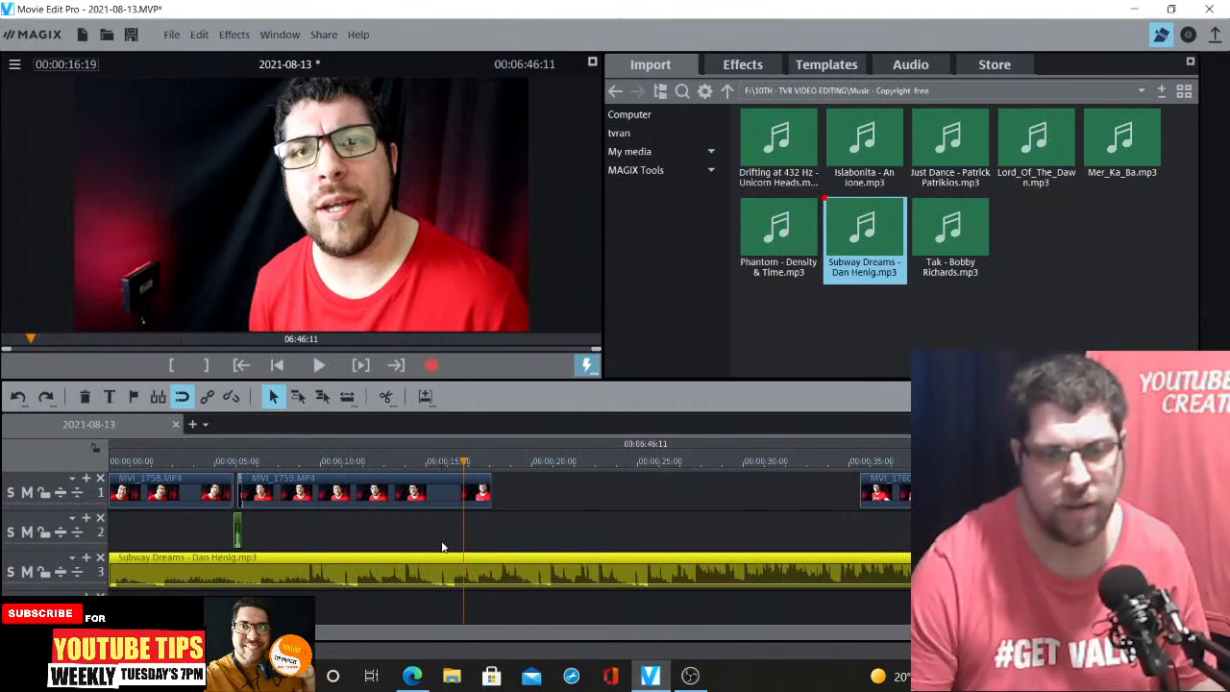
Trim the end of MVI_1759 back to about 0:00:17:04
click(1174, 633)
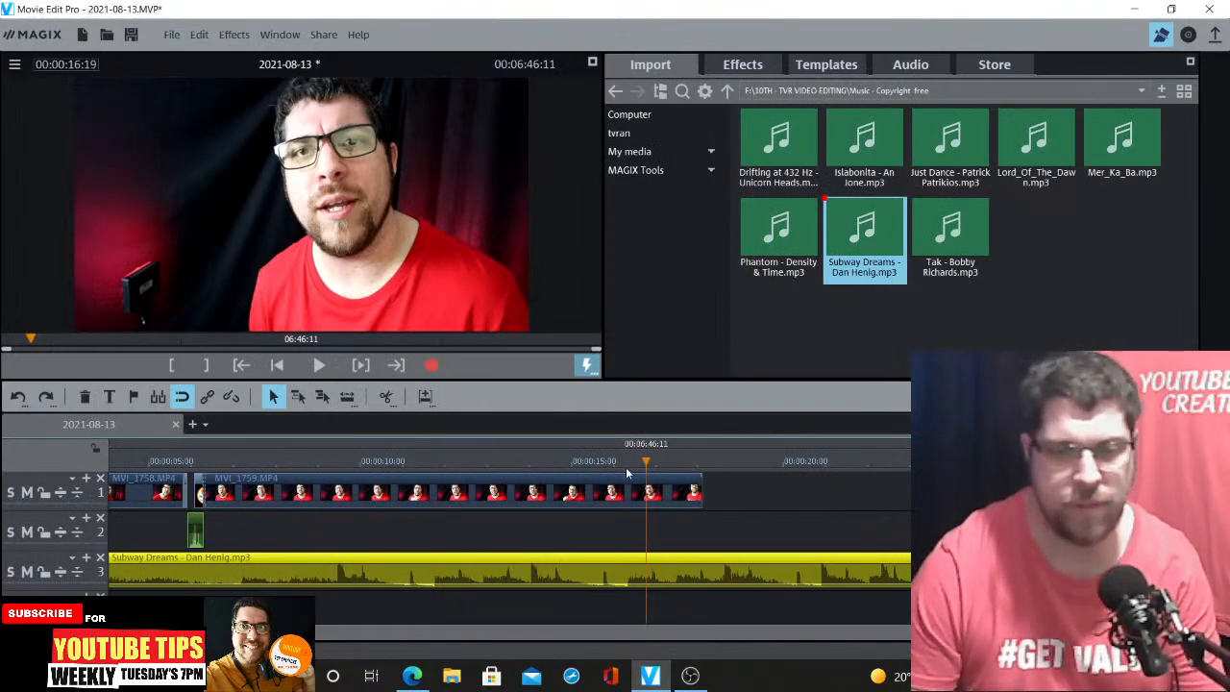
click(598, 466)
key(space)
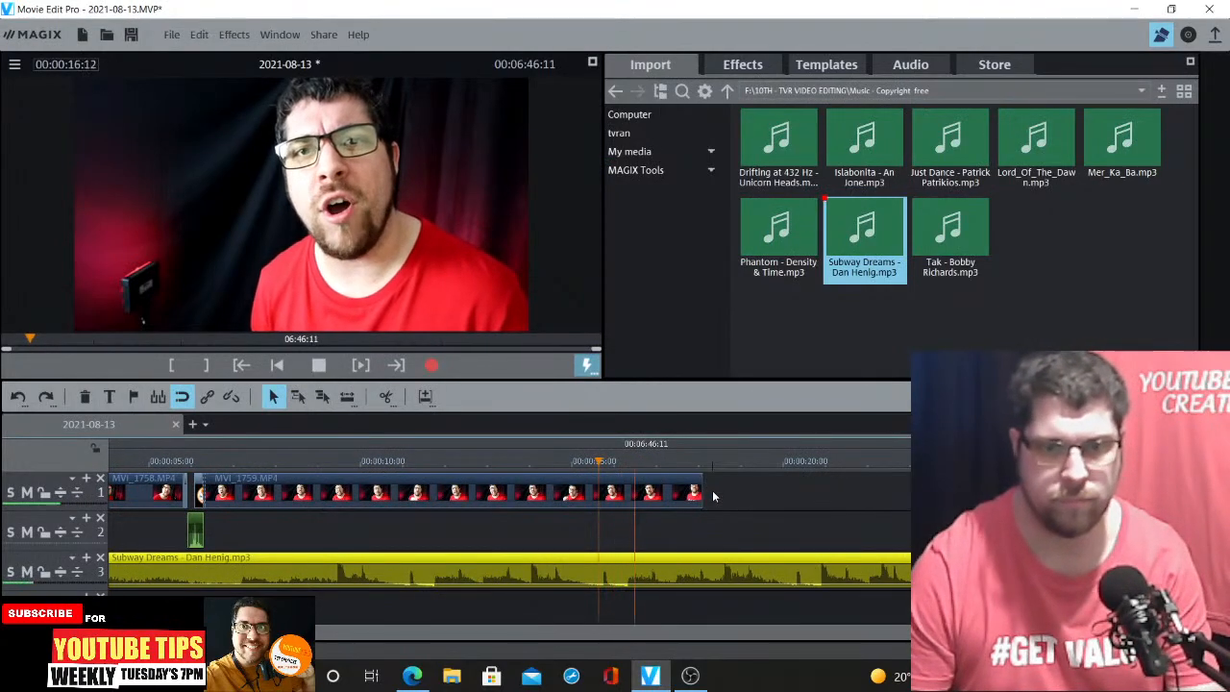
key(space)
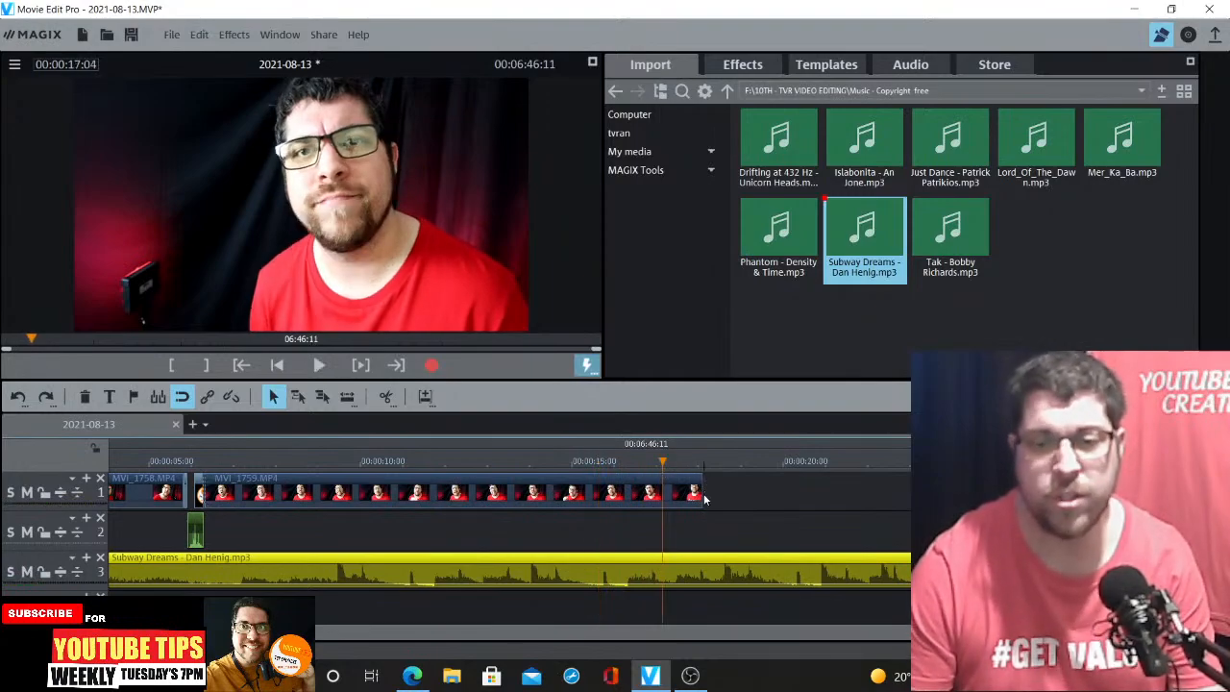
drag(701, 490, 659, 487)
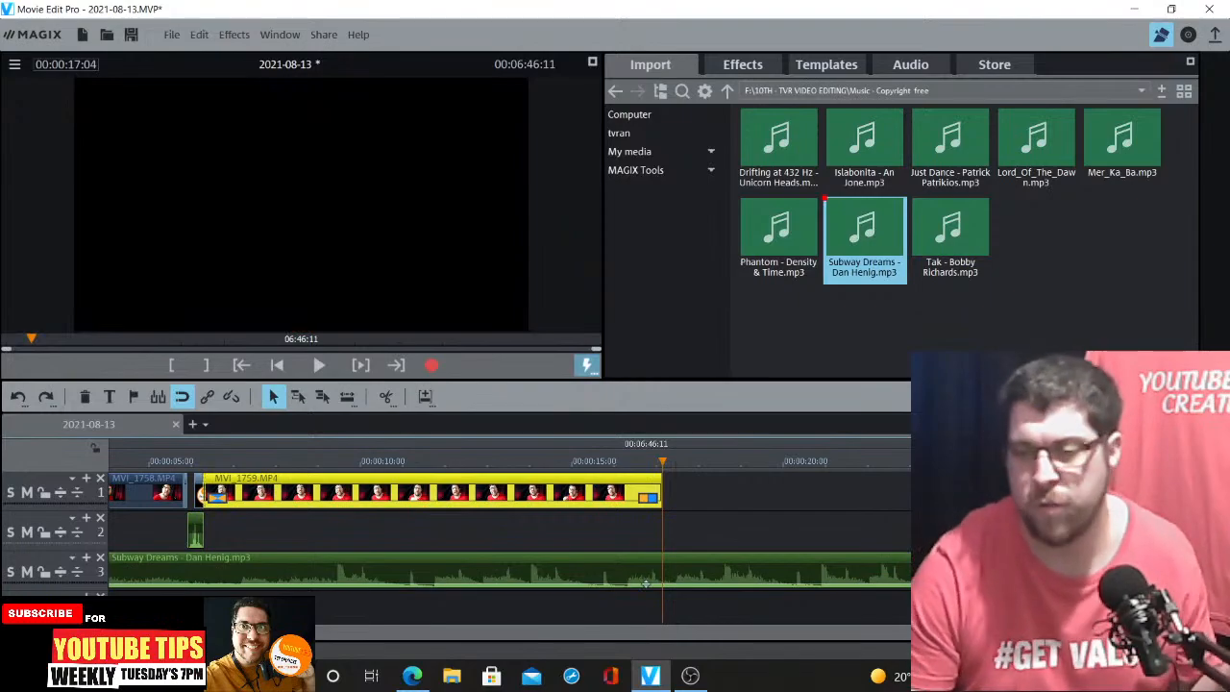
Slide MVI_1760 left toward the end of MVI_1759 to shorten the gap
scroll(574, 490, down, 4)
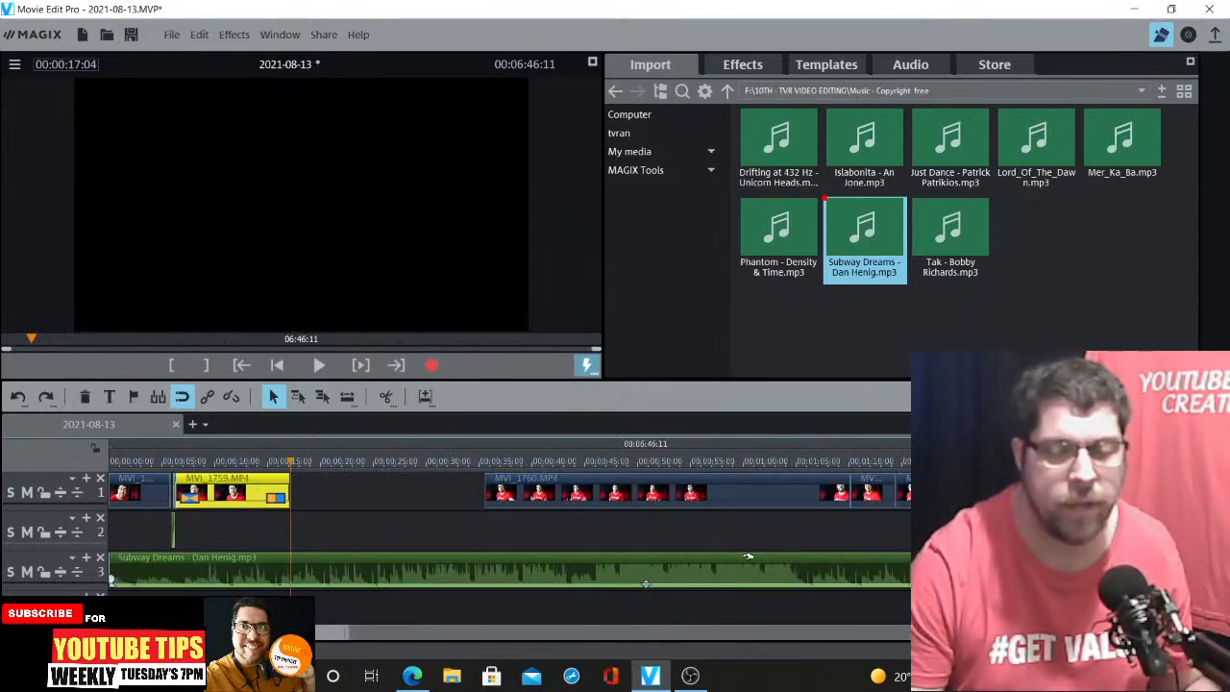
drag(761, 492, 712, 492)
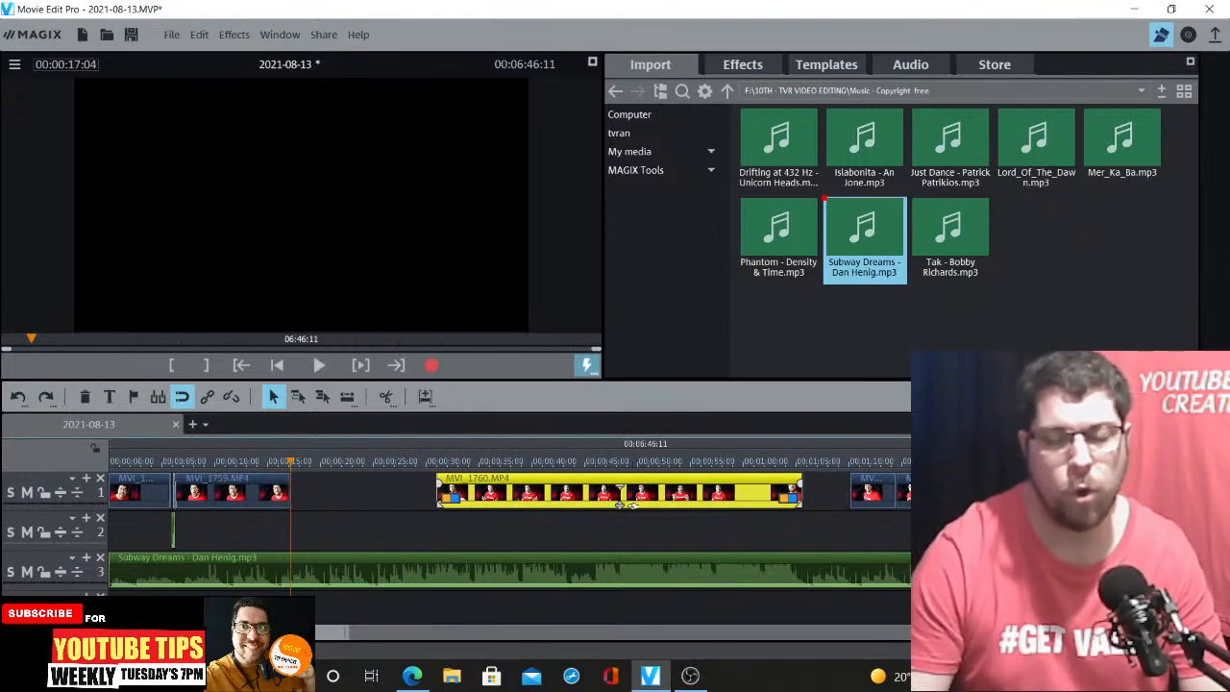
click(439, 463)
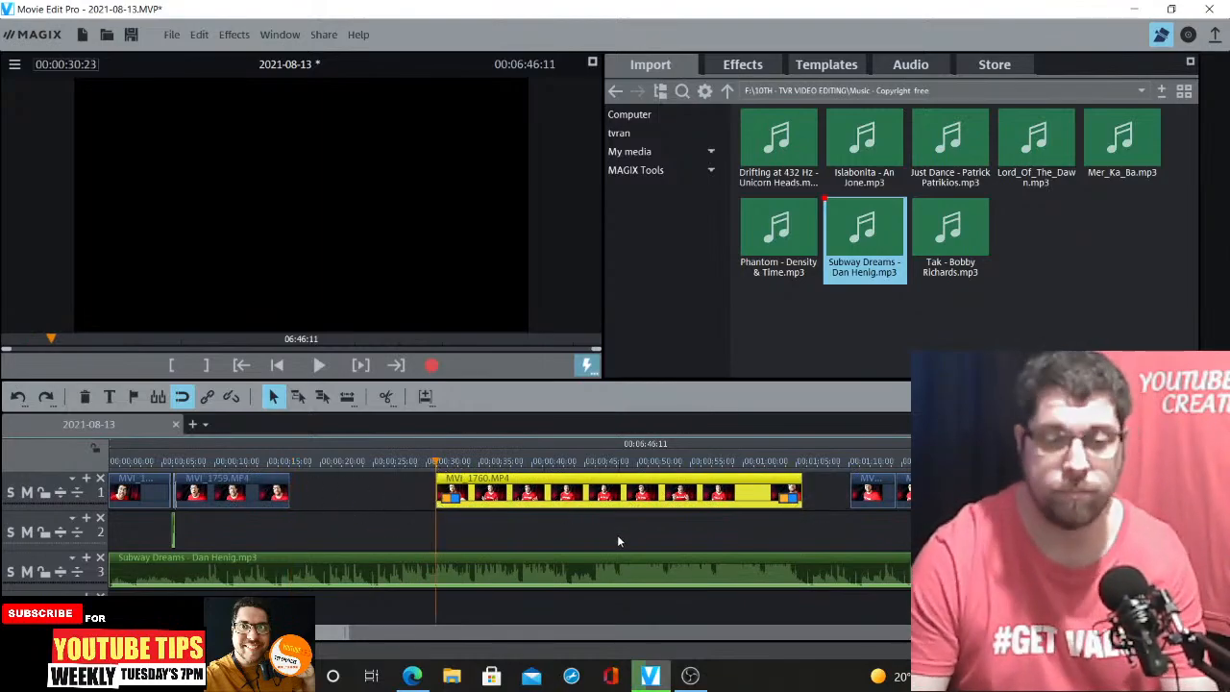
Preview playback from the start of MVI_1760
key(space)
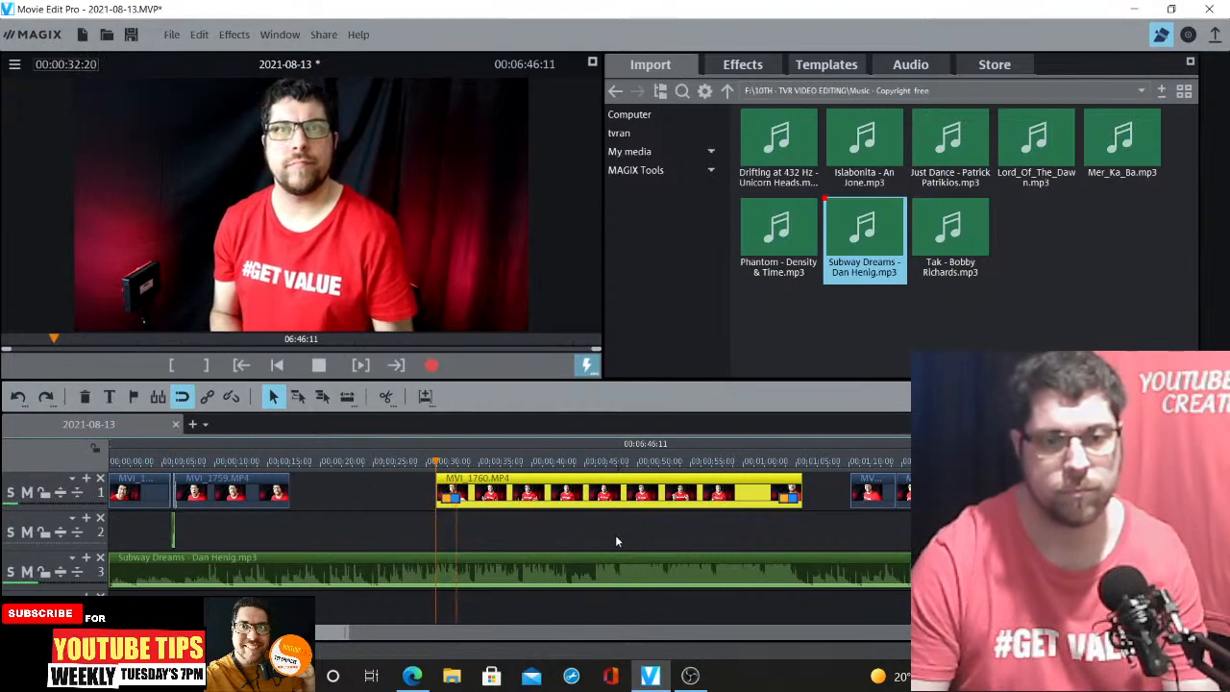
key(space)
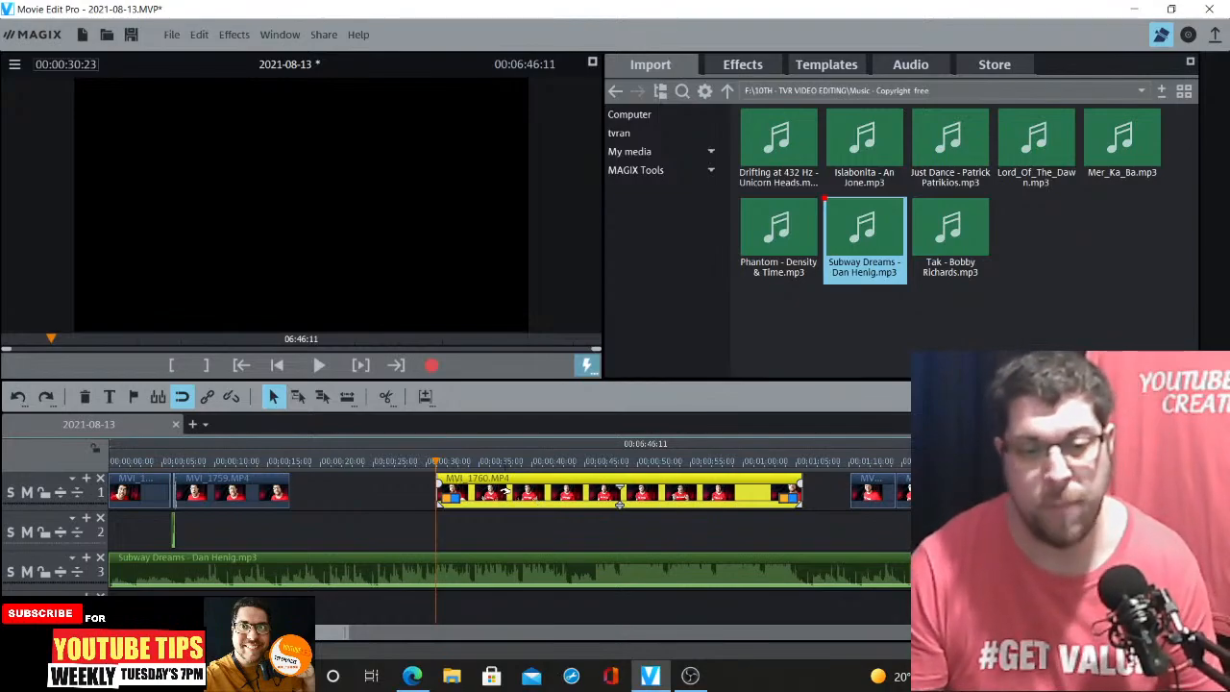
Drag MVI_1760 further left, closer to the end of MVI_1759, and zoom in around the join
drag(506, 491, 483, 491)
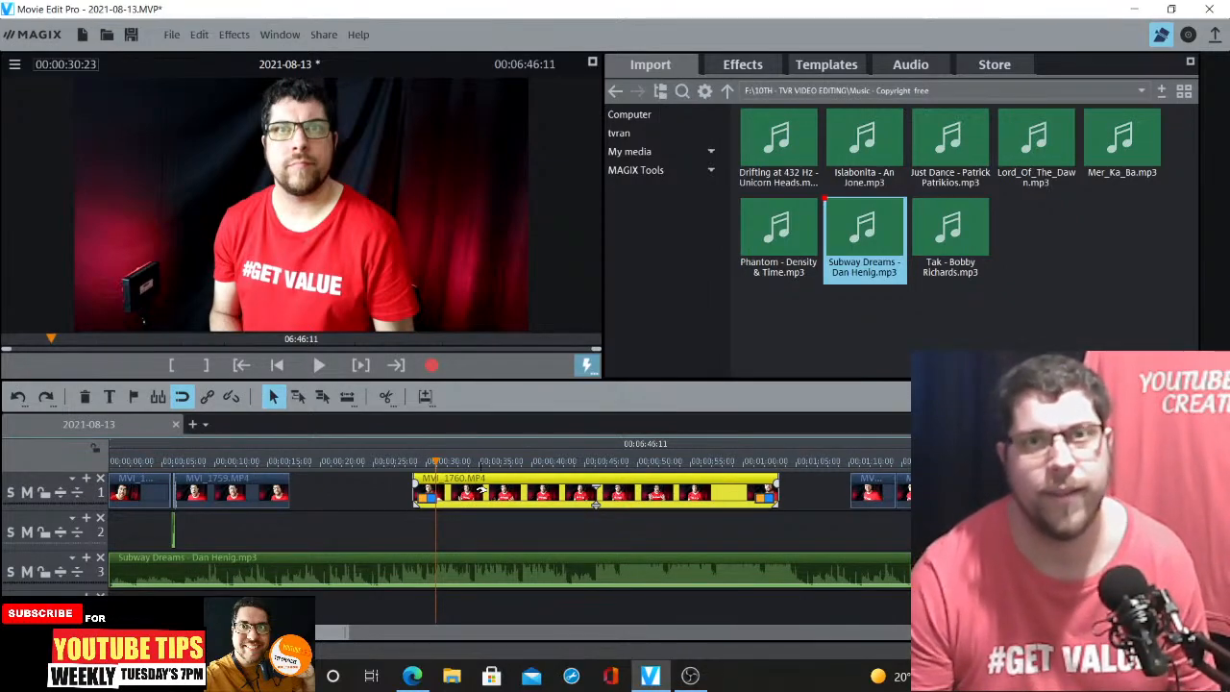
drag(481, 490, 324, 474)
click(318, 463)
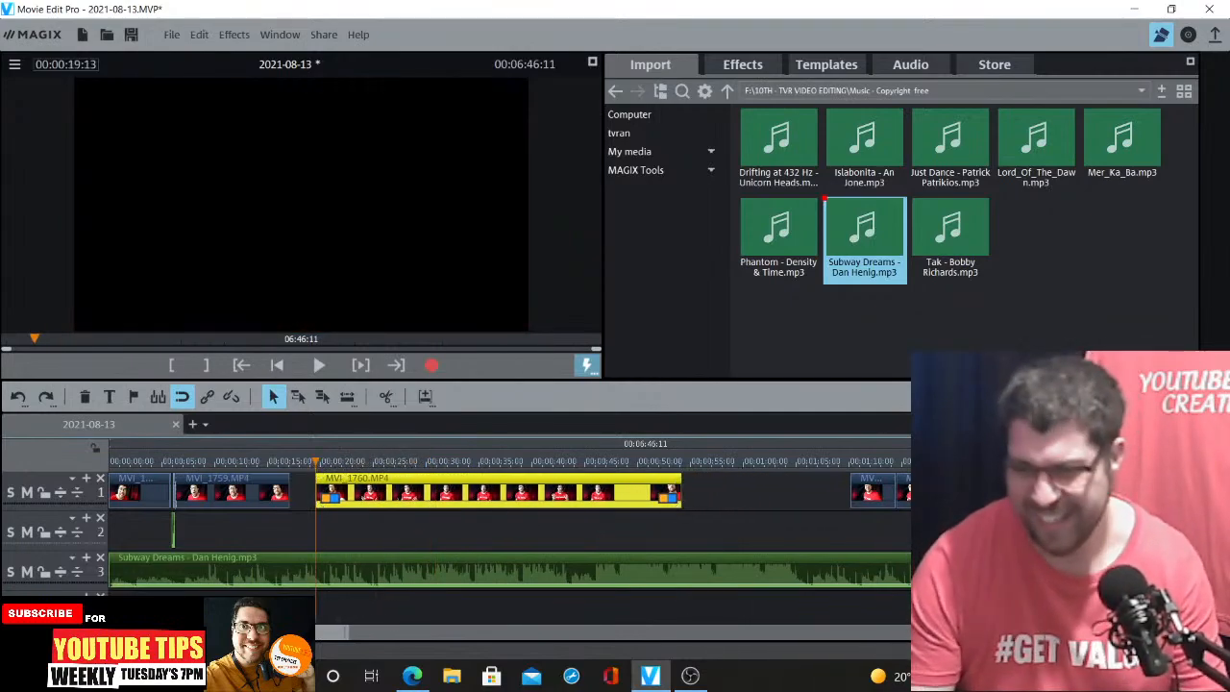
scroll(509, 523, up, 2)
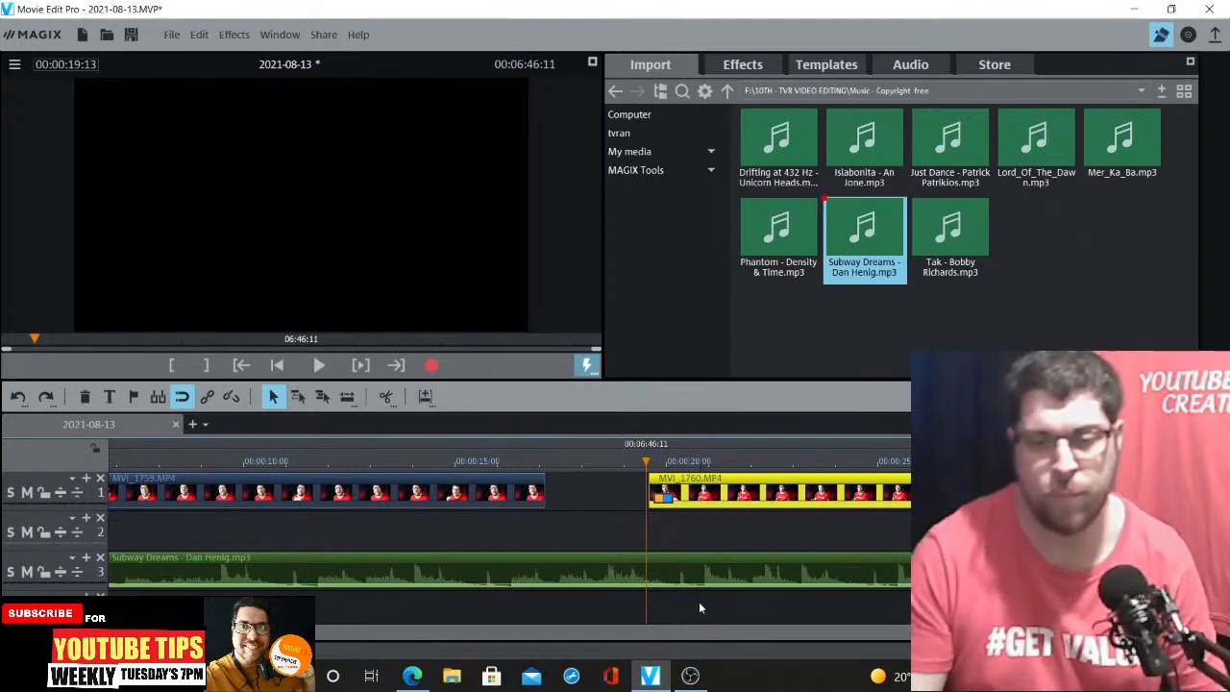
mouse_move(693, 678)
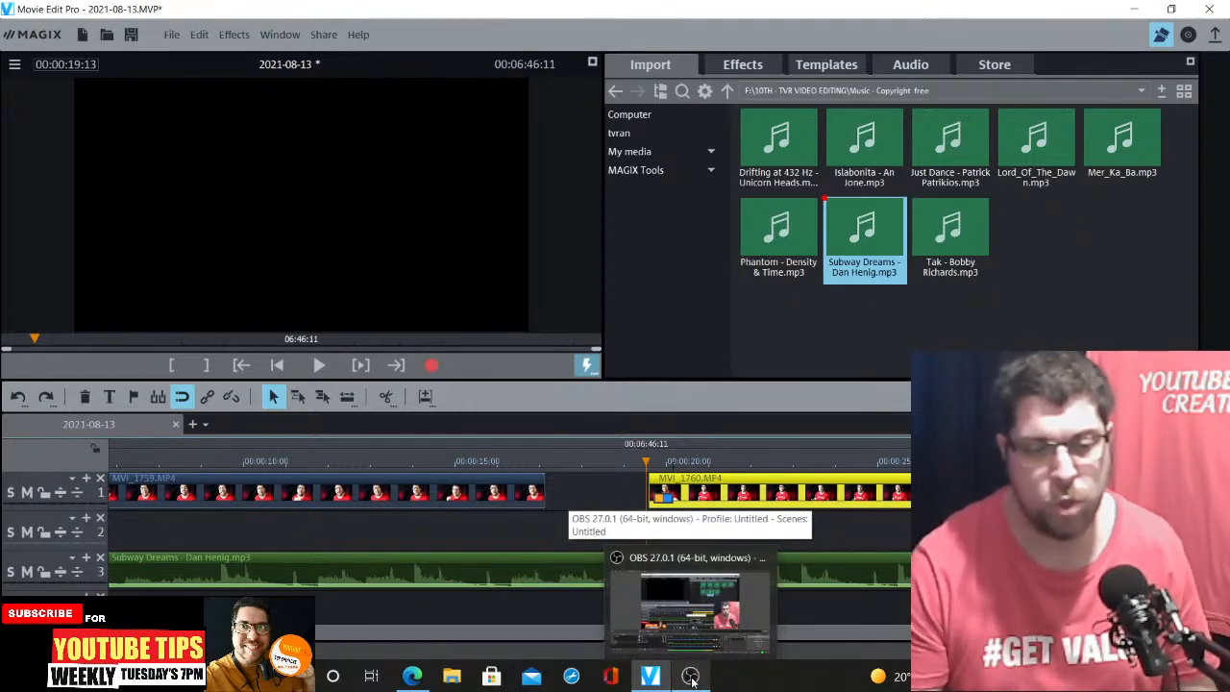
click(690, 677)
click(690, 676)
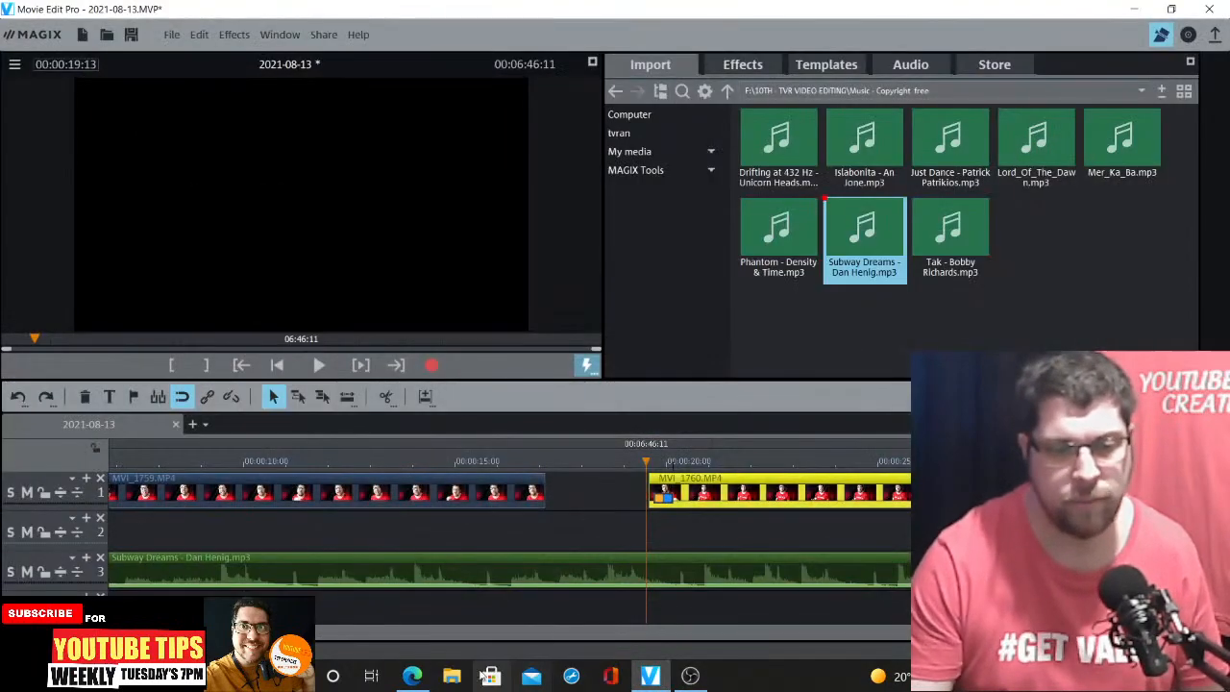
click(413, 677)
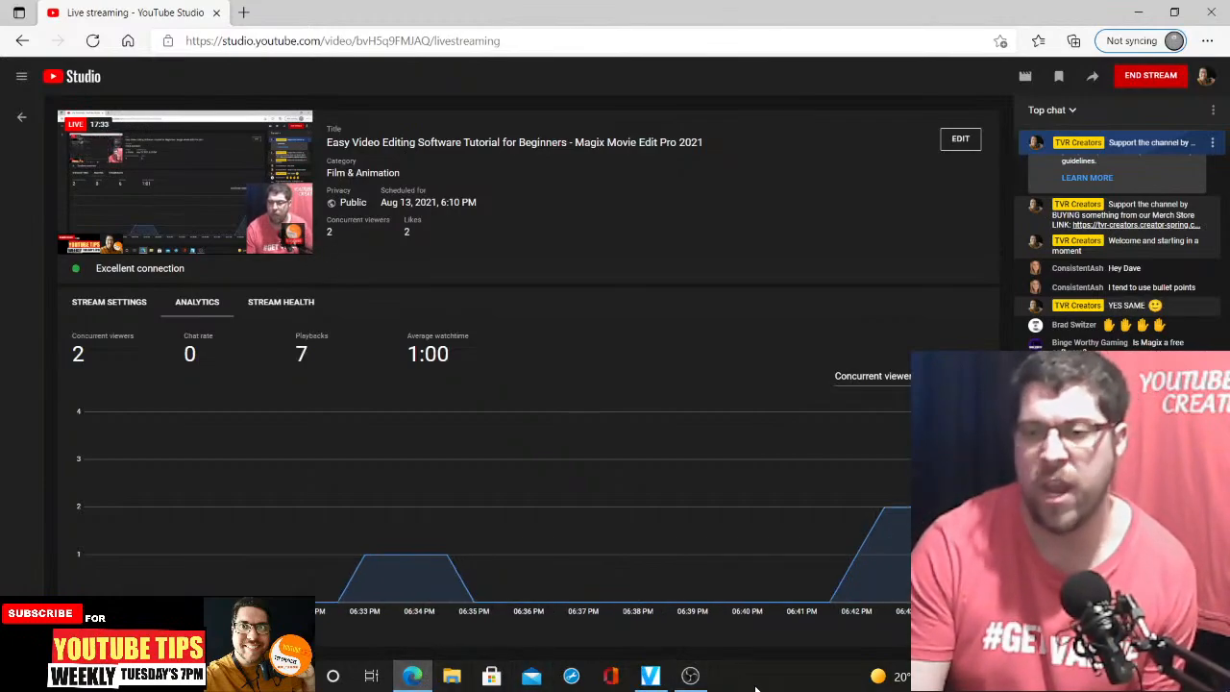
click(649, 675)
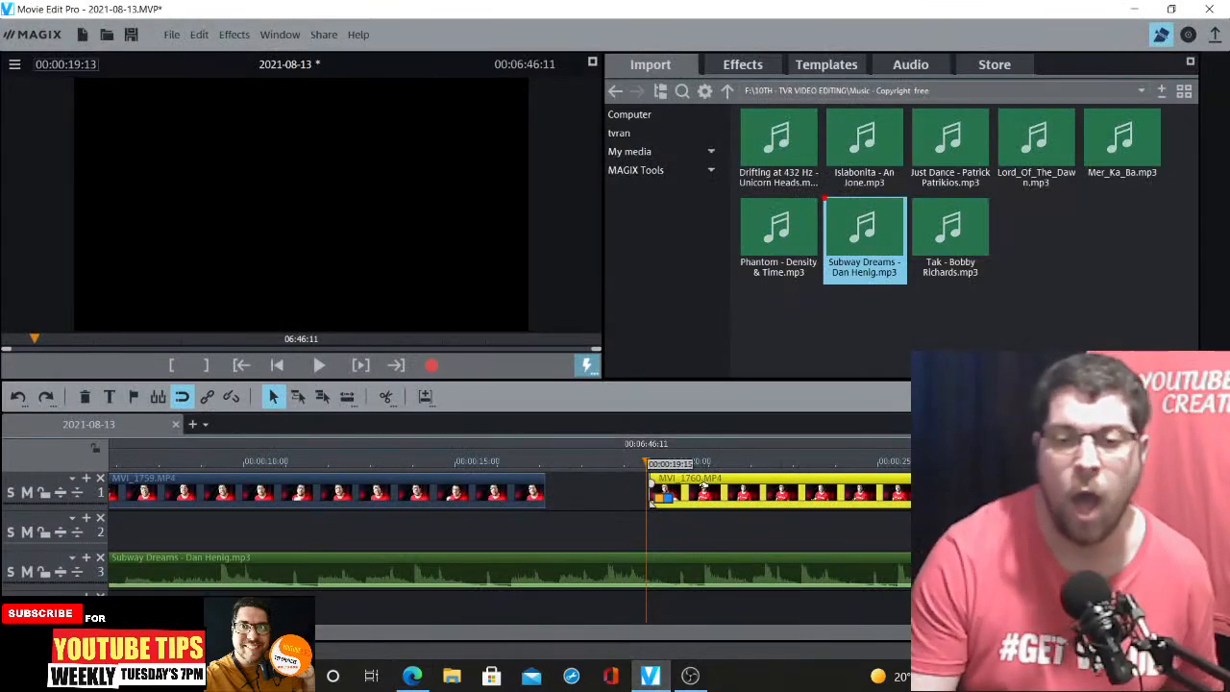
Move MVI_1760 nearer to MVI_1759 and open the Size/Position effect for that clip
drag(705, 482, 660, 482)
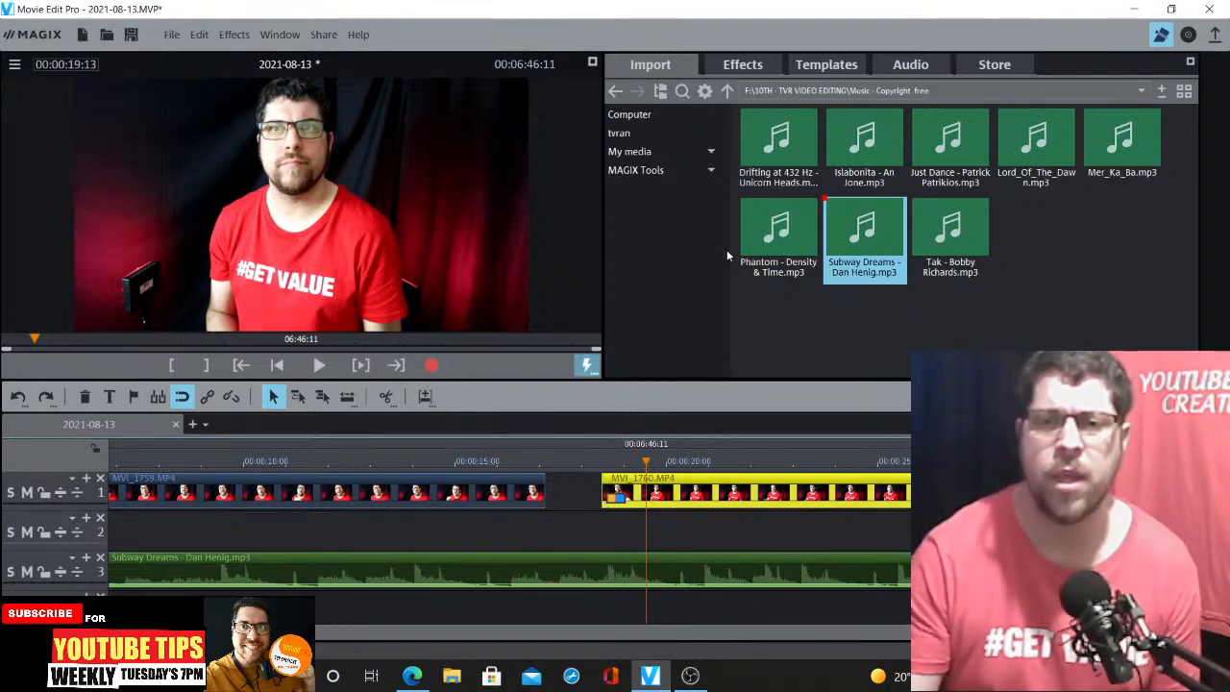
click(761, 69)
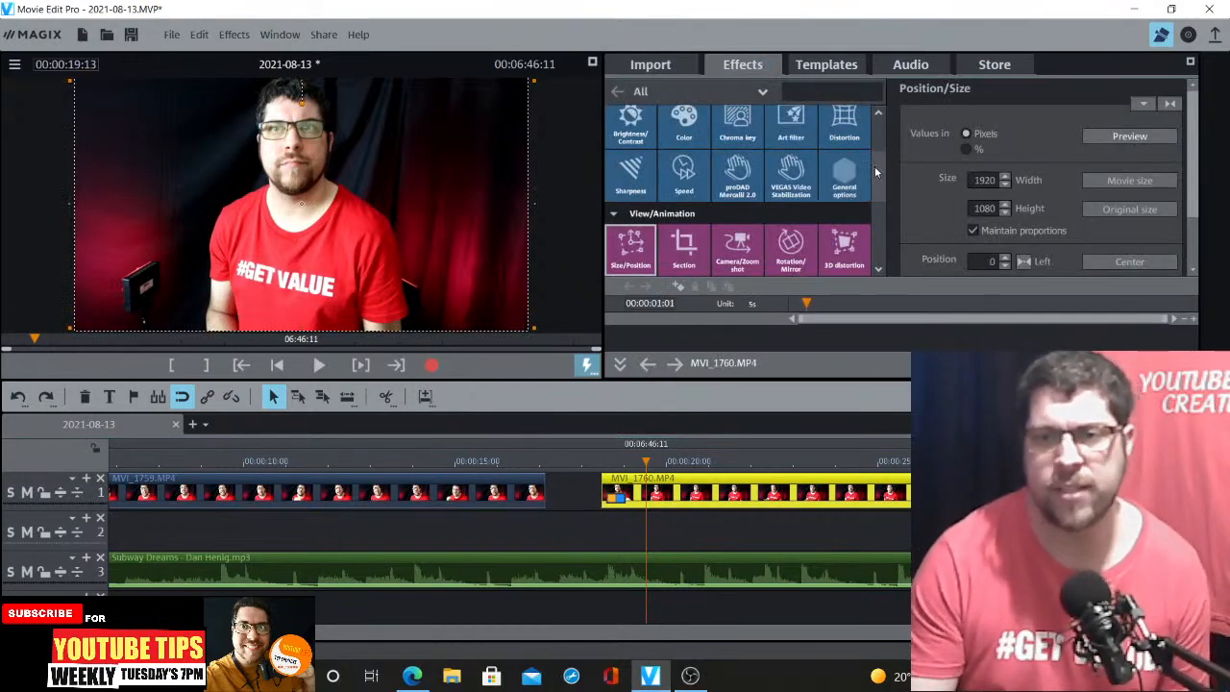
scroll(878, 163, up, 2)
scroll(881, 128, down, 1)
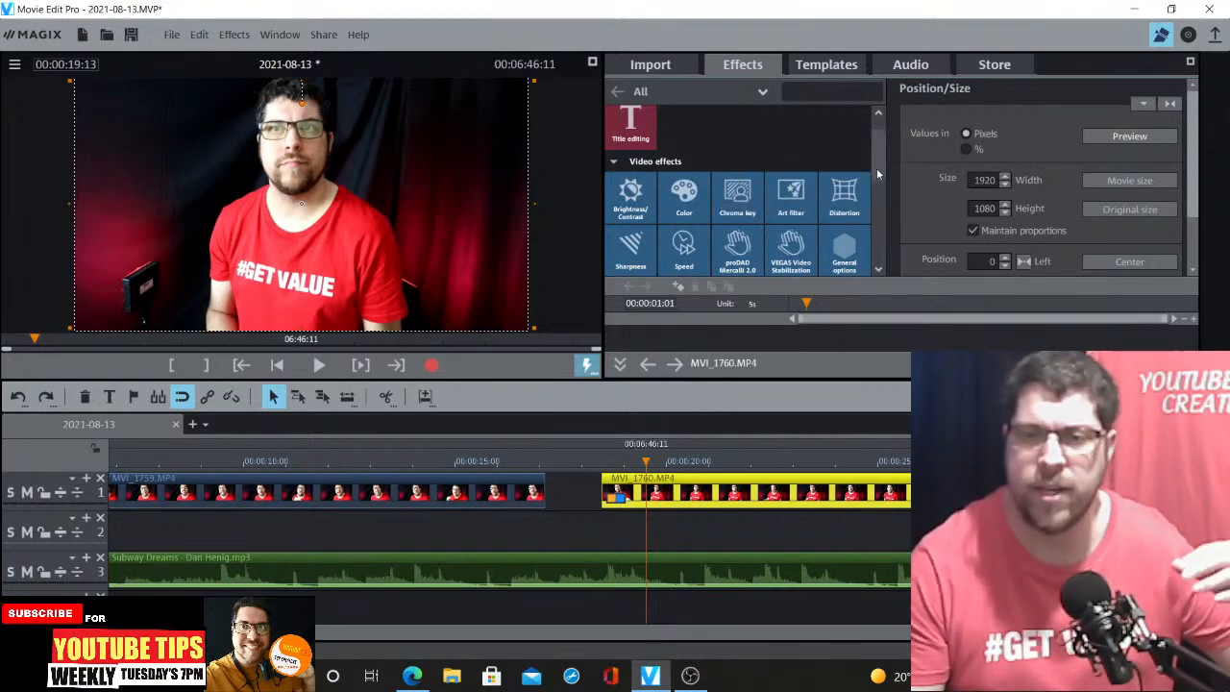
scroll(878, 172, down, 1)
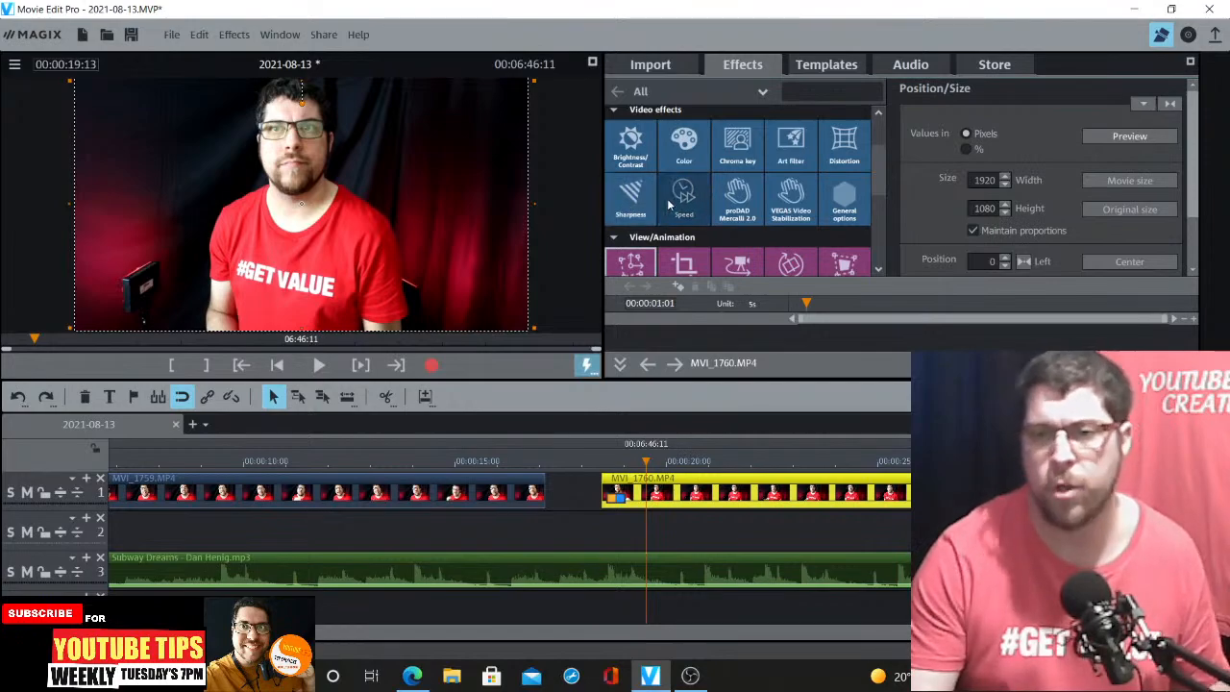
scroll(877, 176, down, 1)
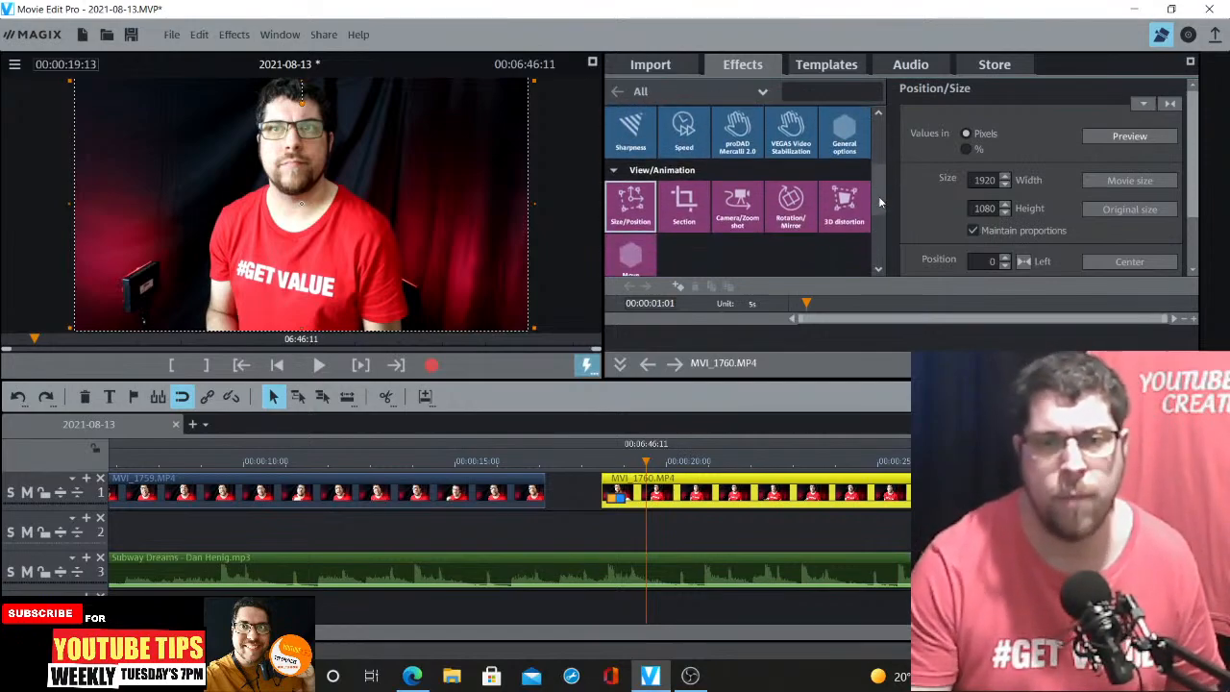
click(641, 207)
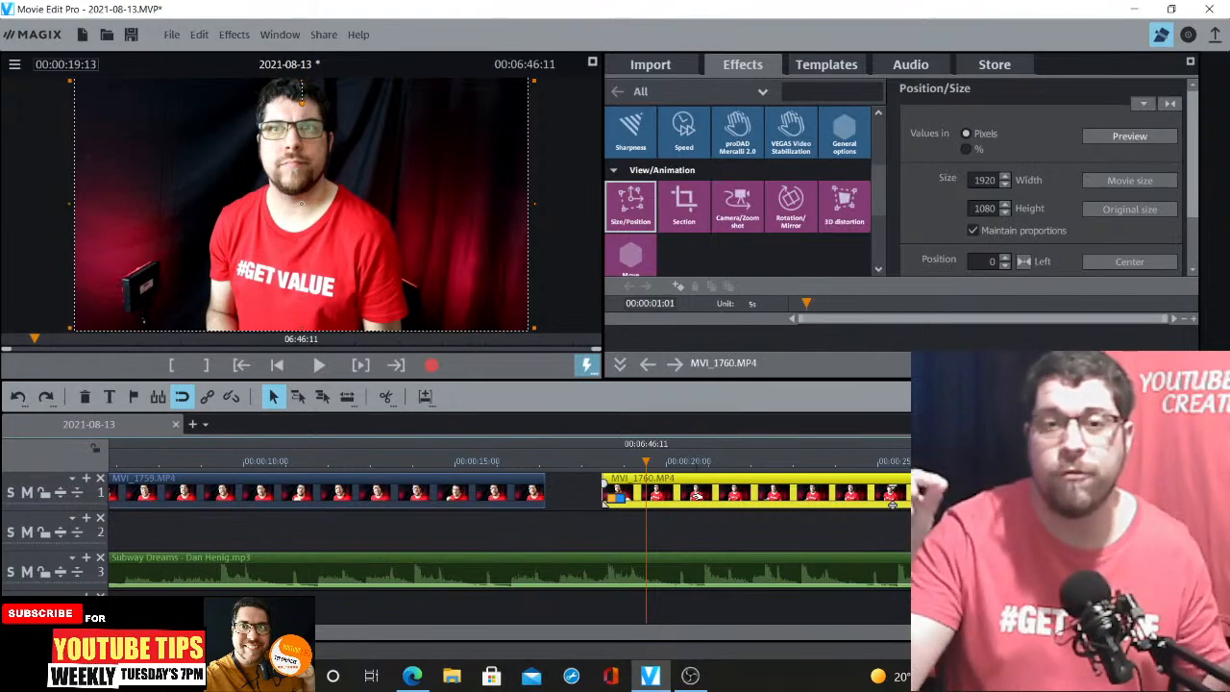
Slide MVI_1760 up to the end of MVI_1759 and preview the transition between them
drag(673, 484, 623, 484)
click(529, 464)
key(space)
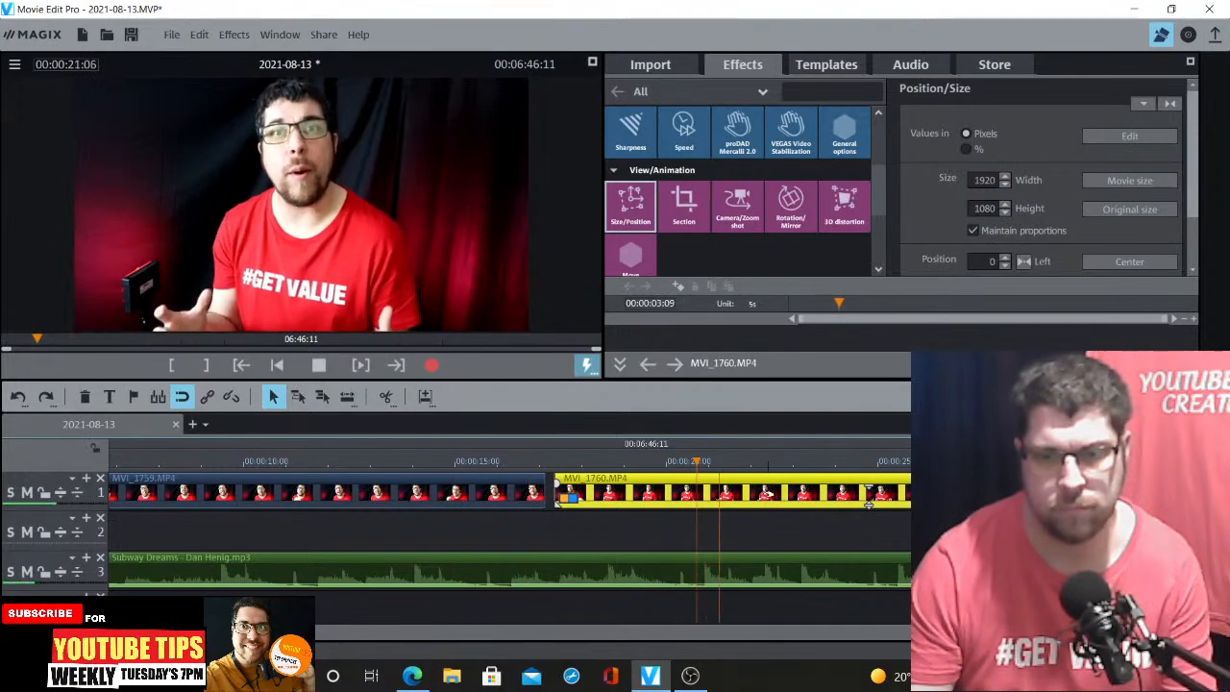
key(space)
Cut off the beginning of MVI_1760 at the playhead and close the gap to MVI_1759
click(387, 398)
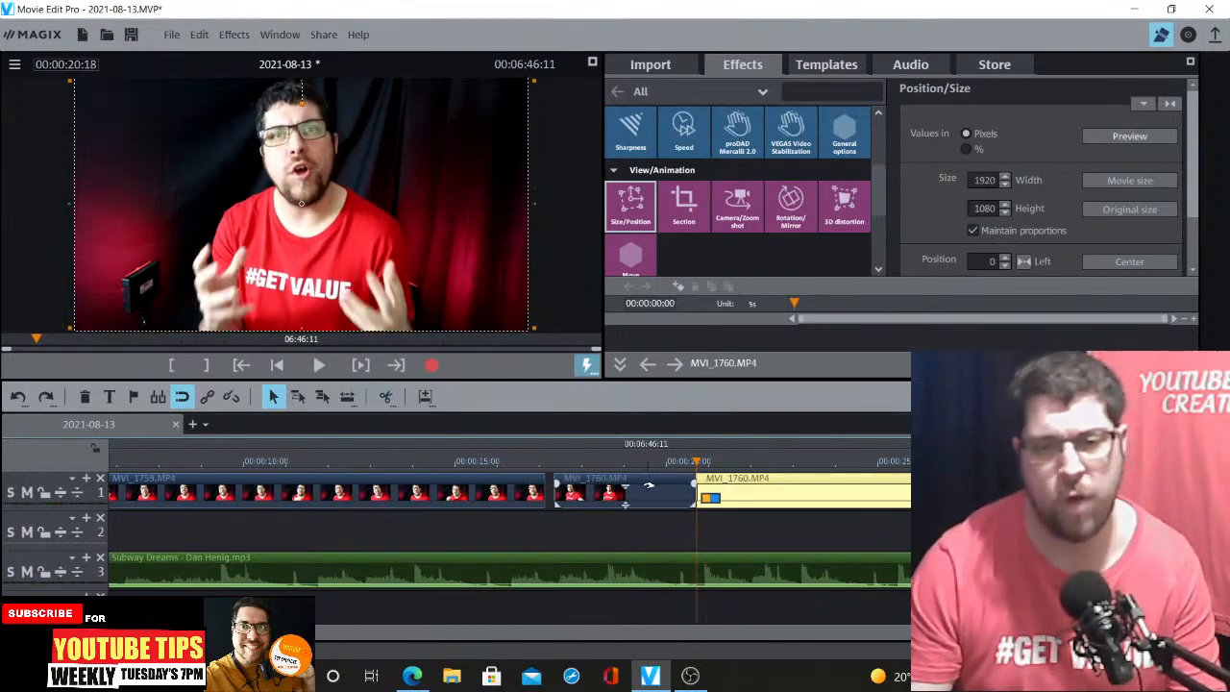
key(Delete)
drag(765, 487, 606, 489)
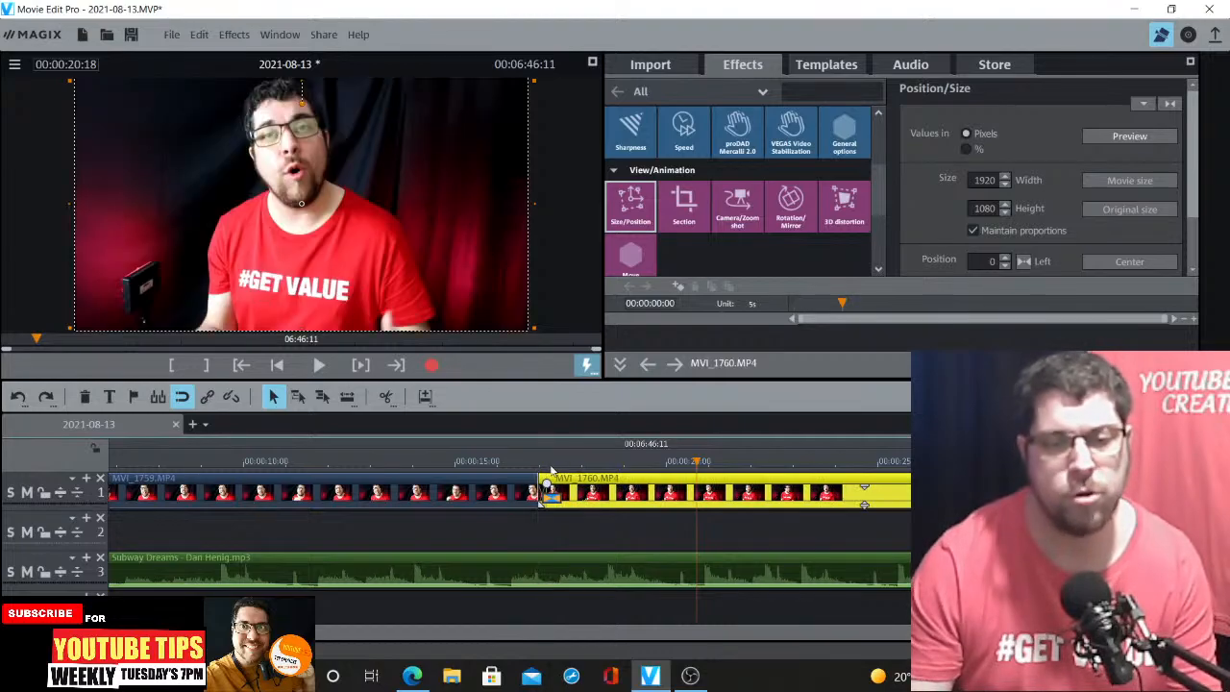
Zoom in, nudge MVI_1760 slightly right of MVI_1759's end, and preview the cut
key(ctrl+Up)
key(ctrl+Up)
key(ctrl+Up)
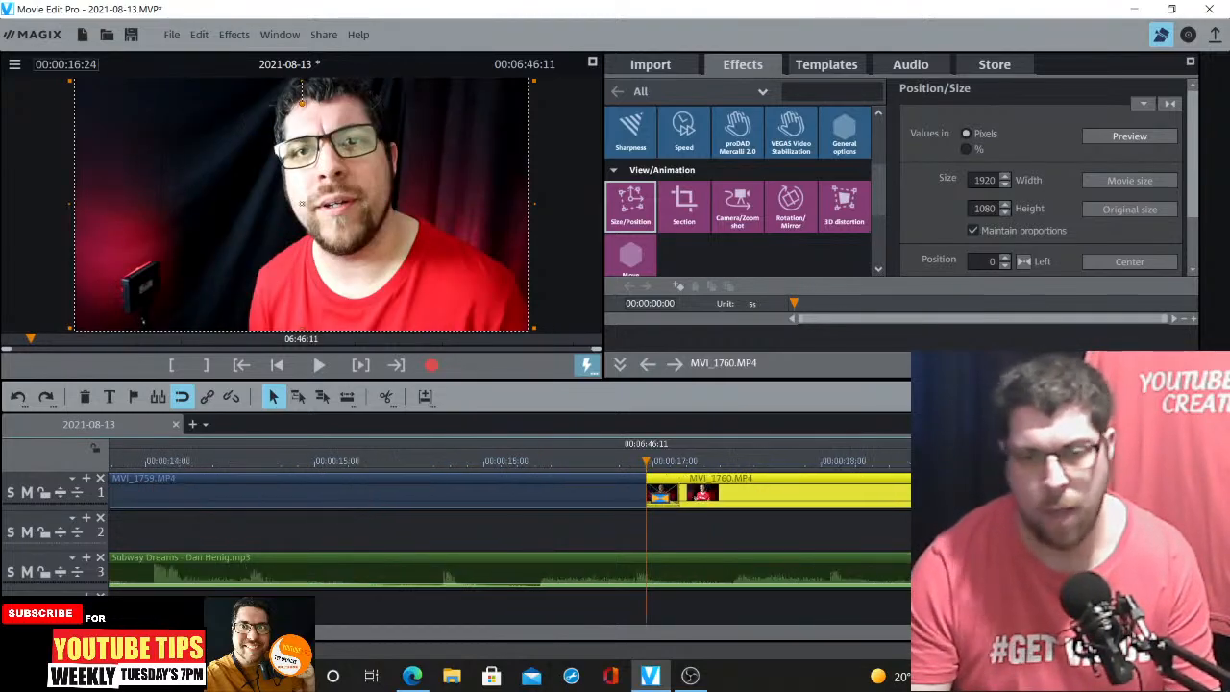
drag(787, 485, 813, 485)
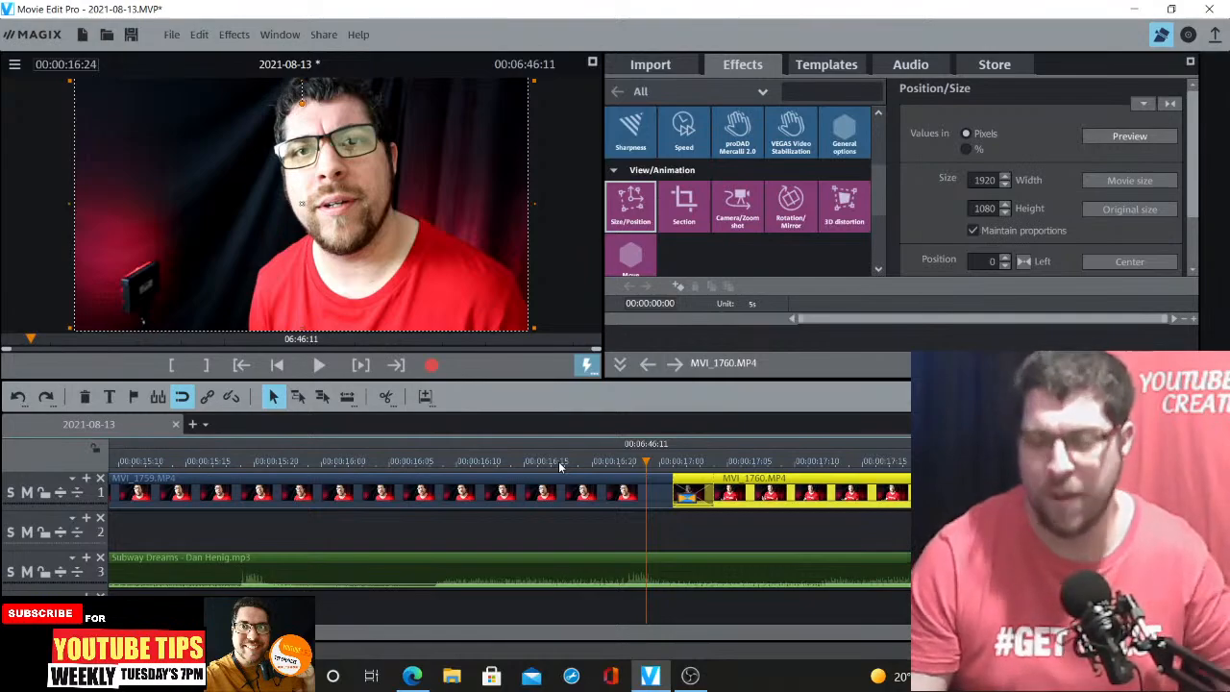
click(499, 466)
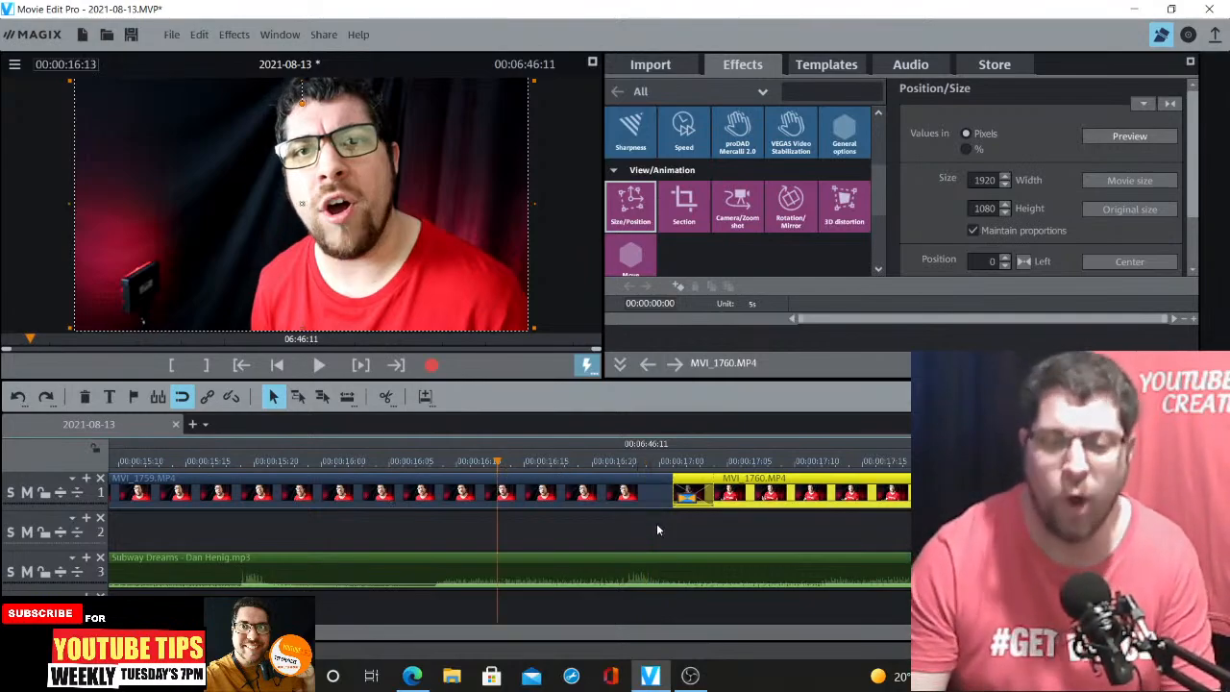
key(space)
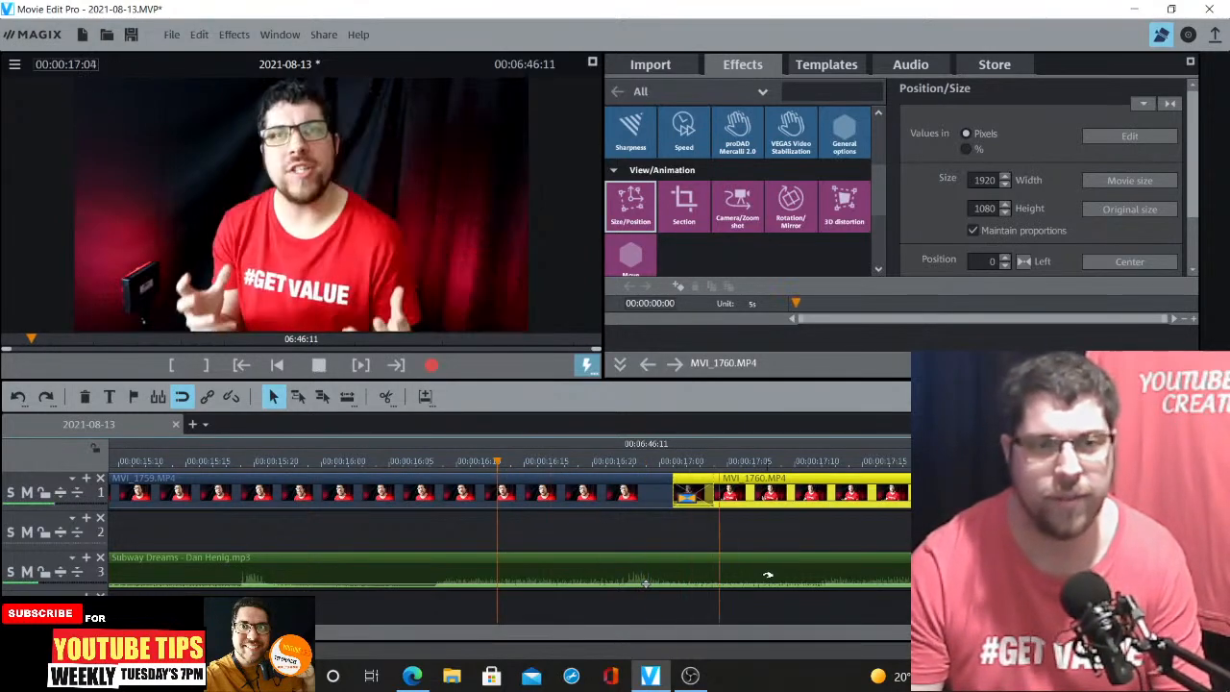
key(space)
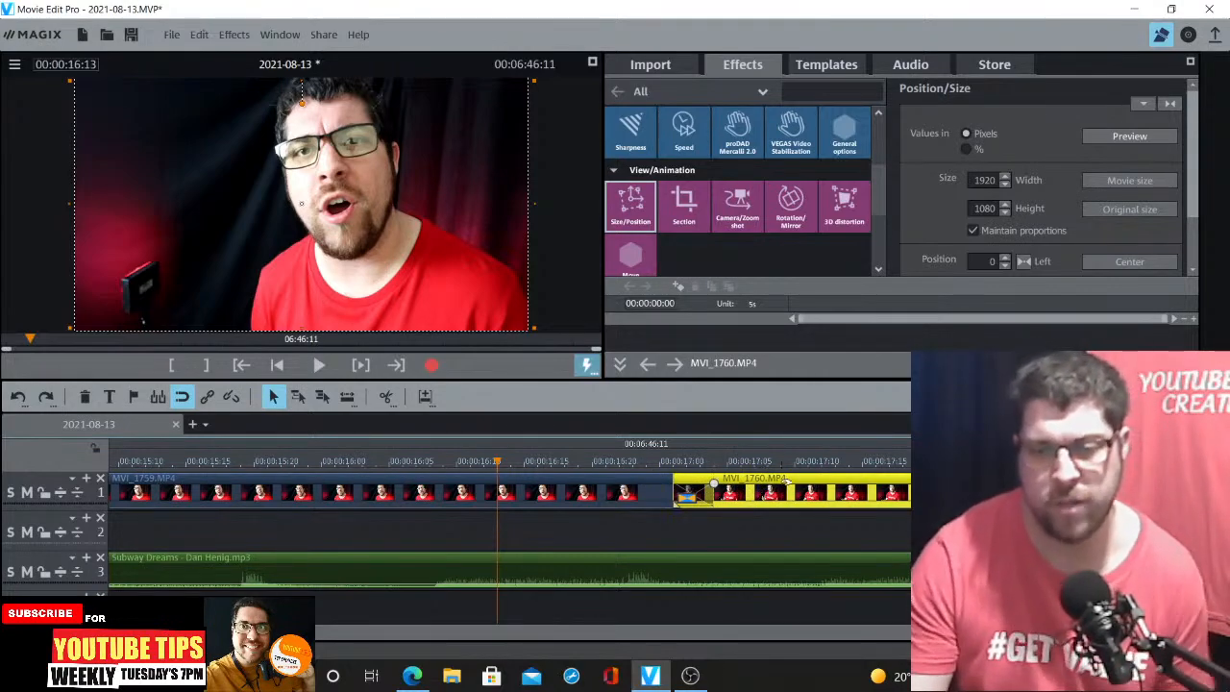
Try sliding MVI_1760 back over the end of MVI_1759, preview it, and undo the move
drag(793, 485, 460, 471)
click(416, 461)
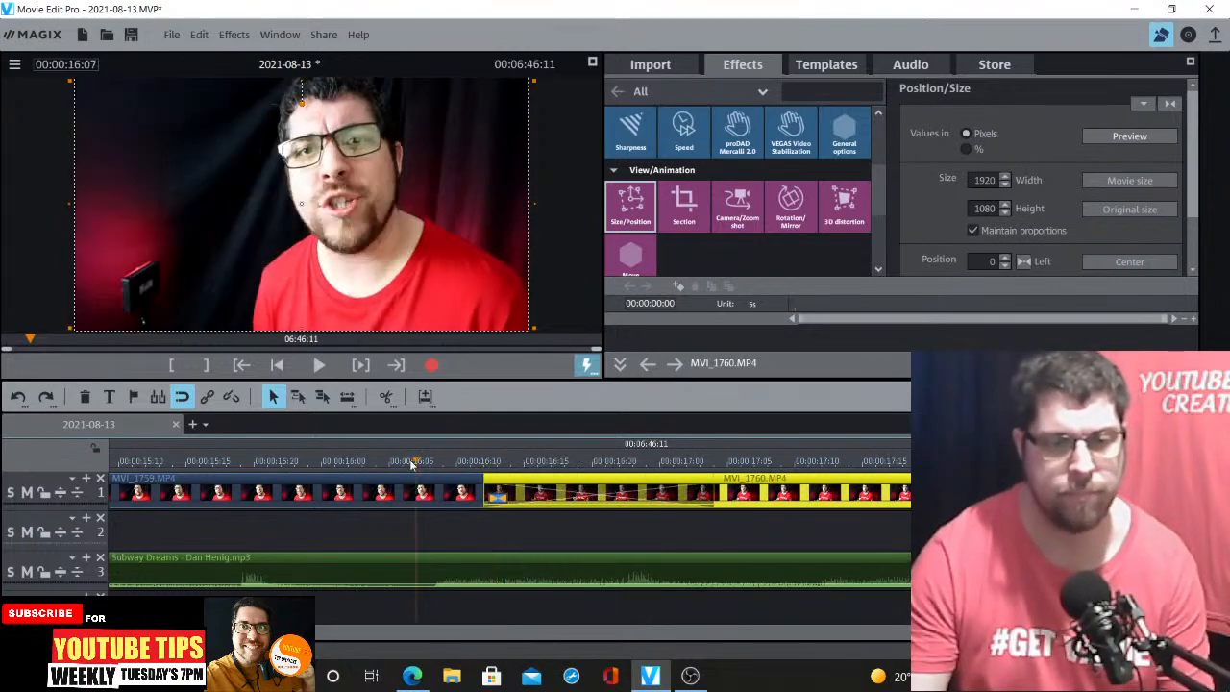
key(space)
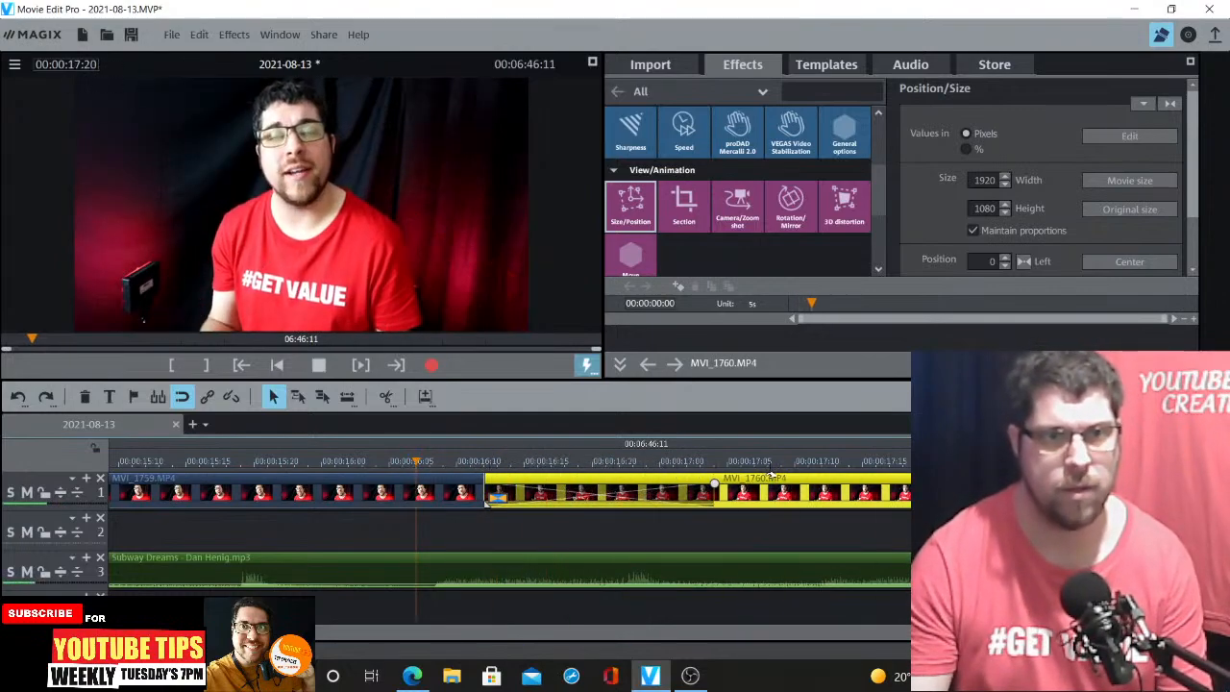
key(space)
click(192, 36)
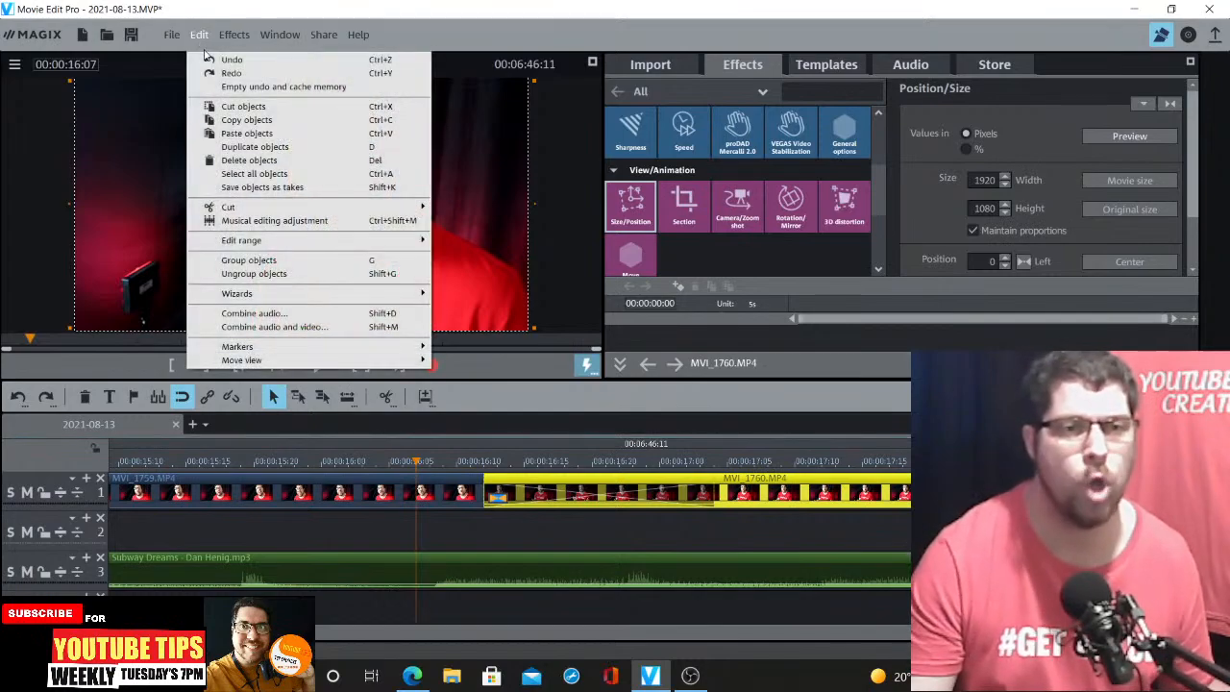
click(210, 59)
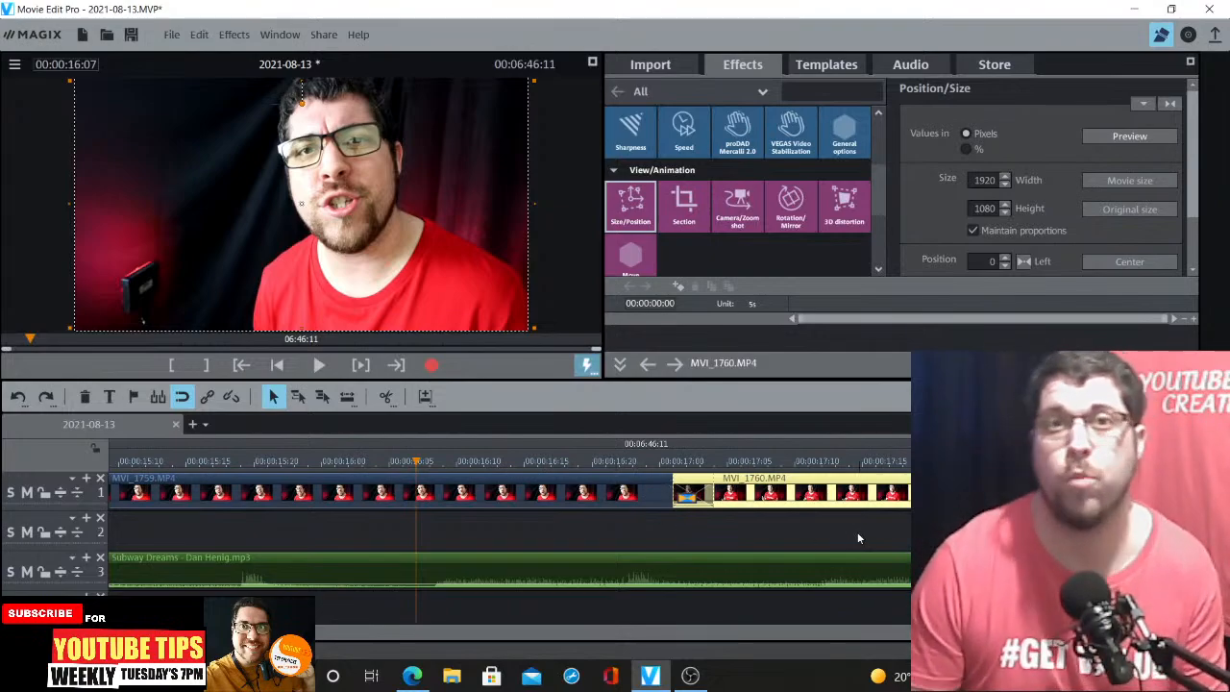
Zoom out and preview the transition from MVI_1759 into MVI_1760
key(space)
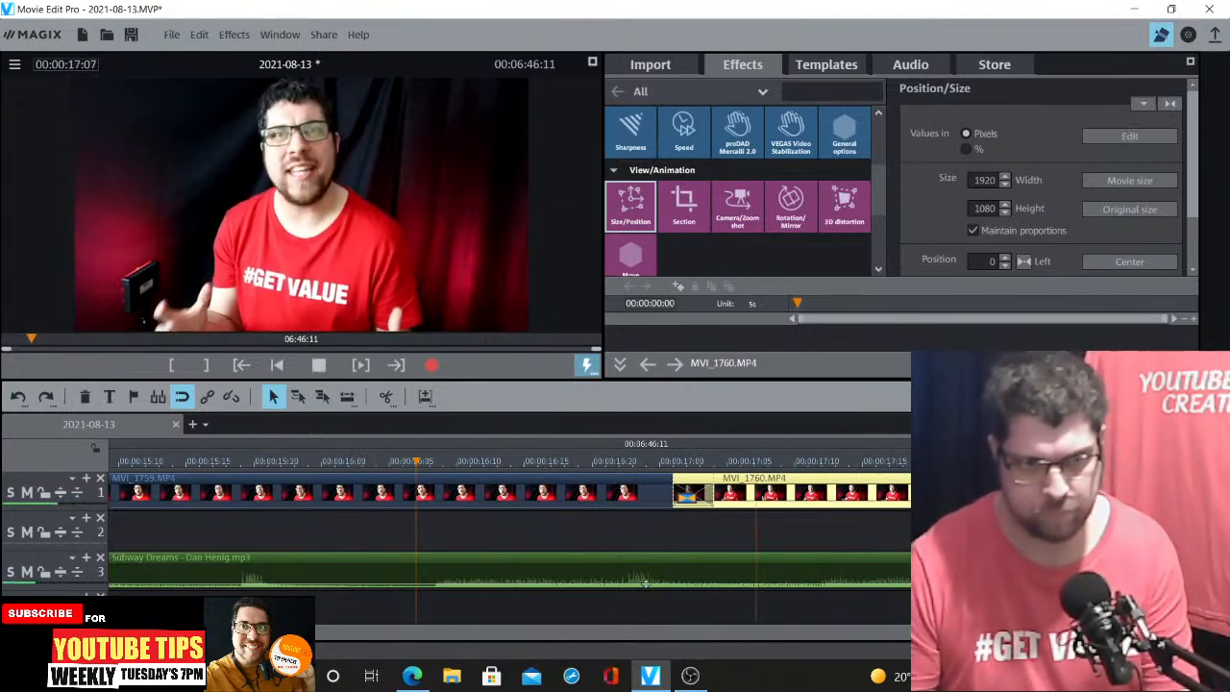
scroll(645, 583, down, 4)
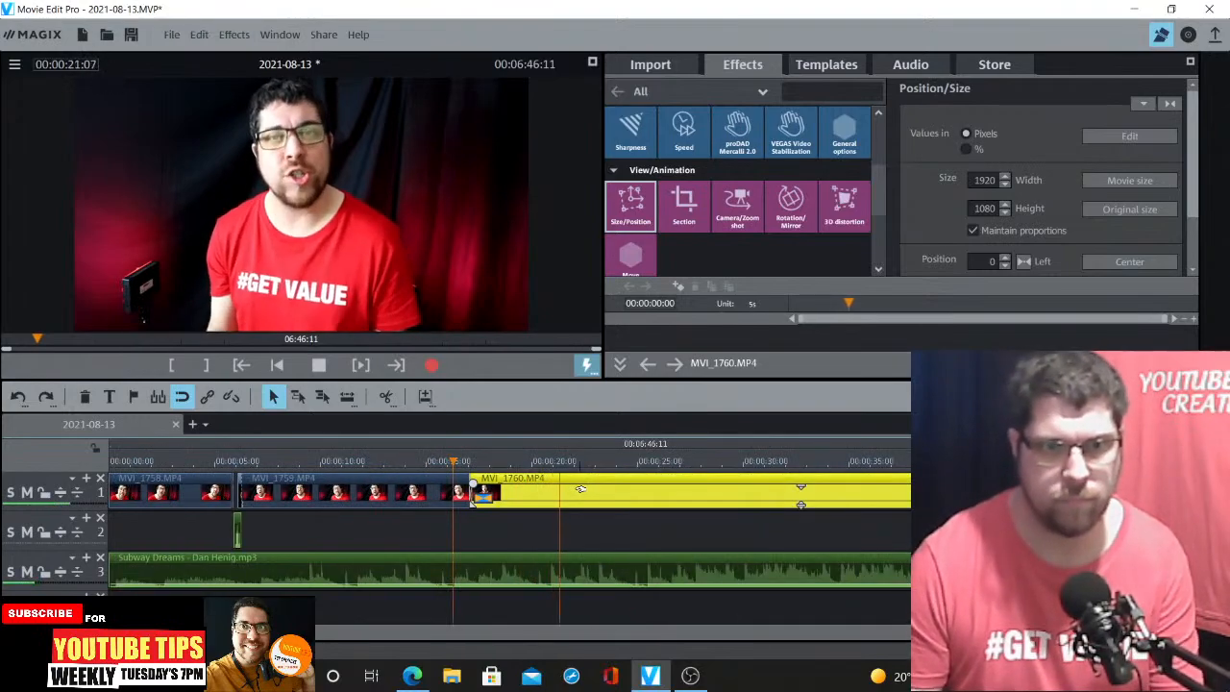
key(space)
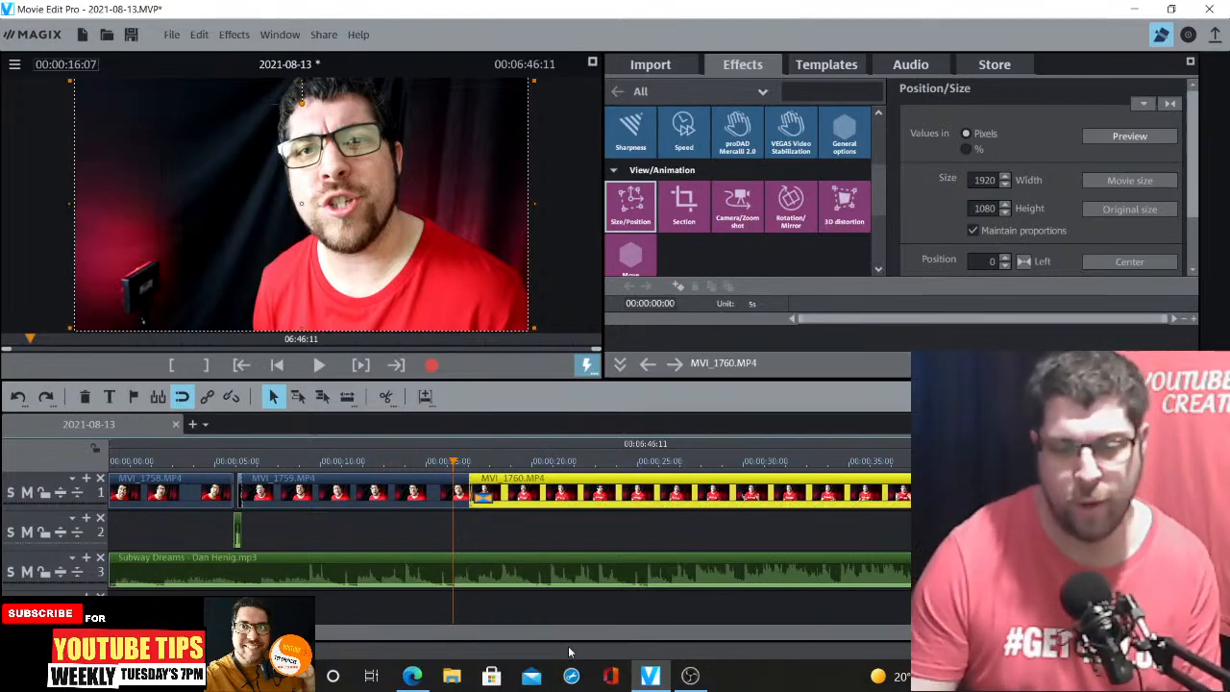
click(413, 677)
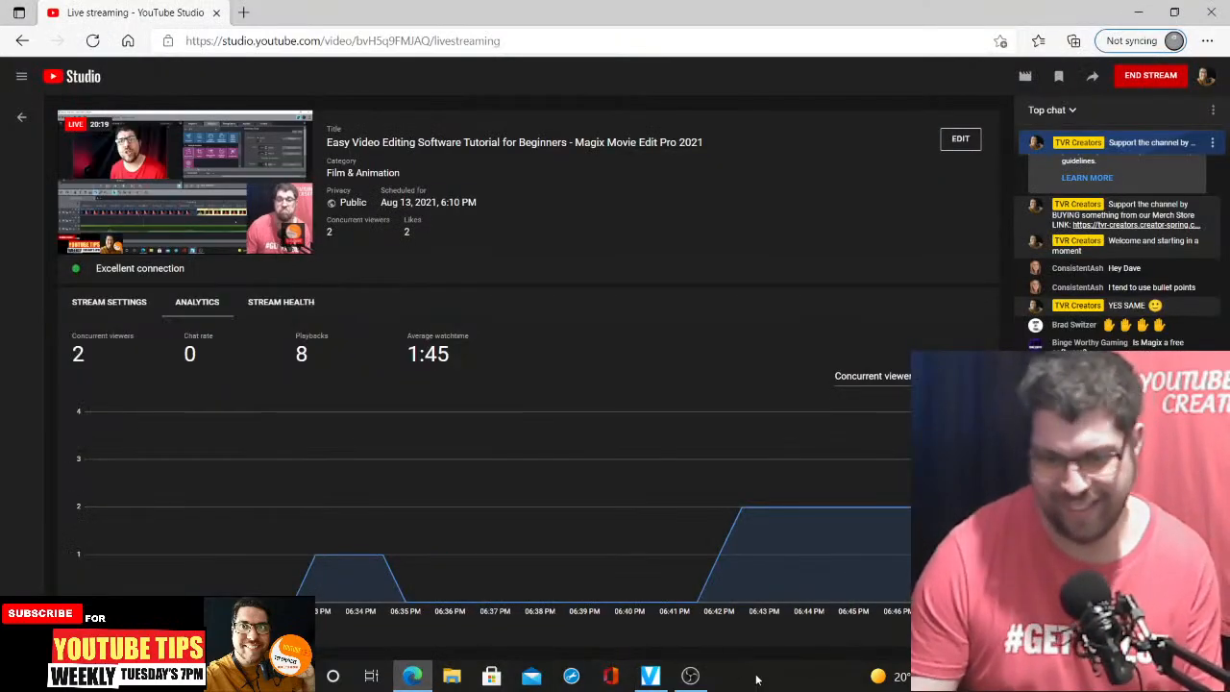
click(688, 677)
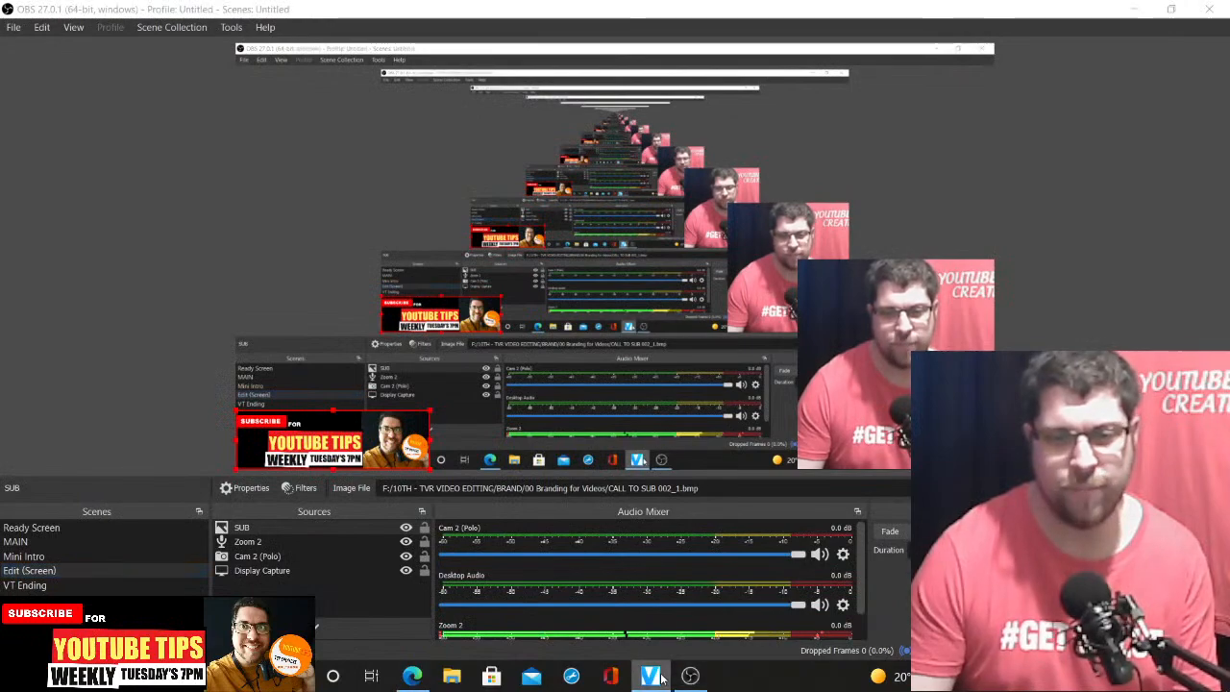
click(654, 676)
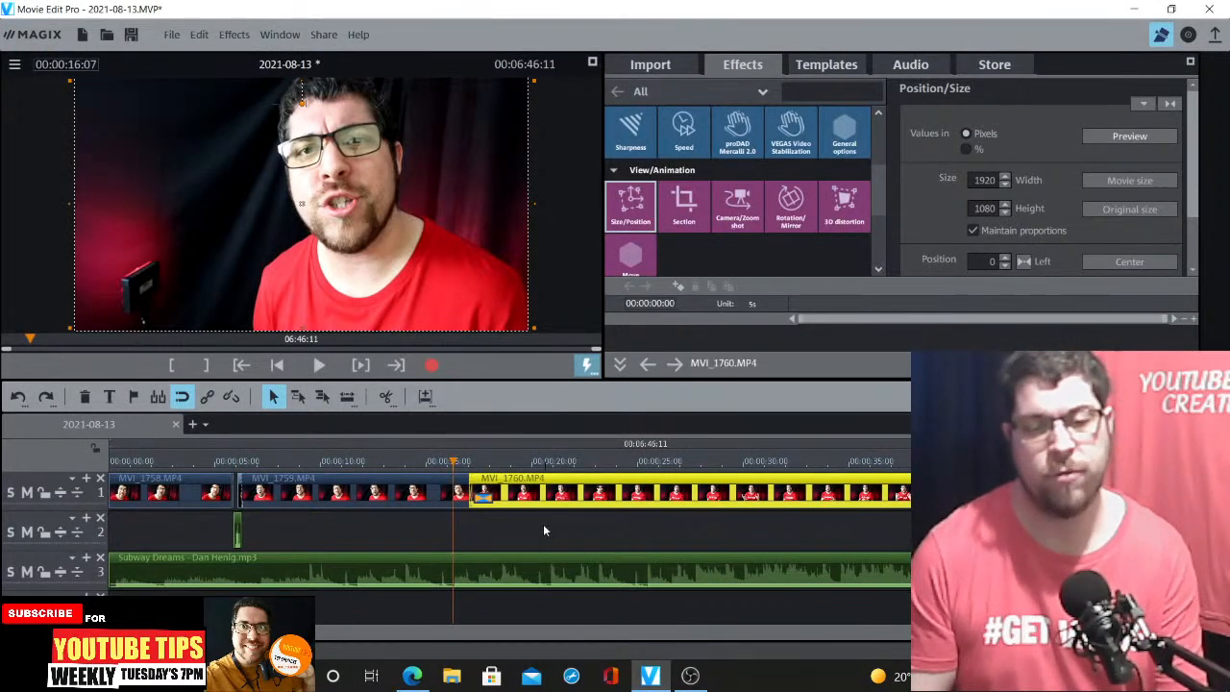
Play back the cut between MVI_1759 and MVI_1760 once more
key(space)
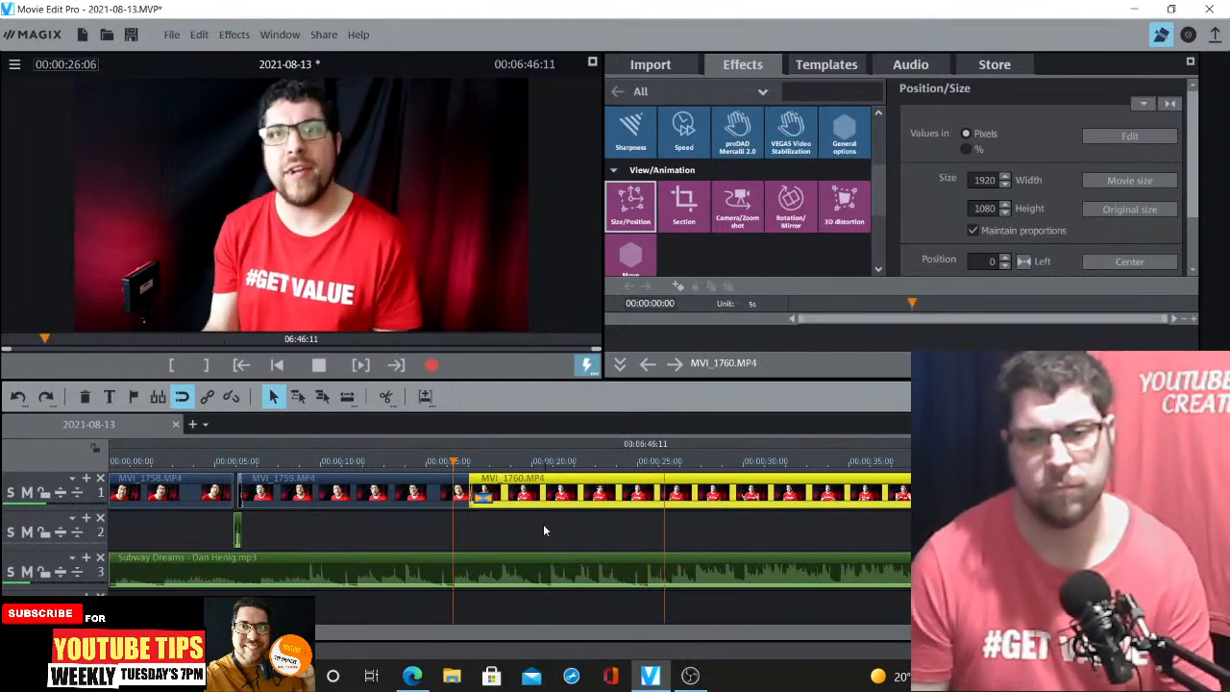
key(space)
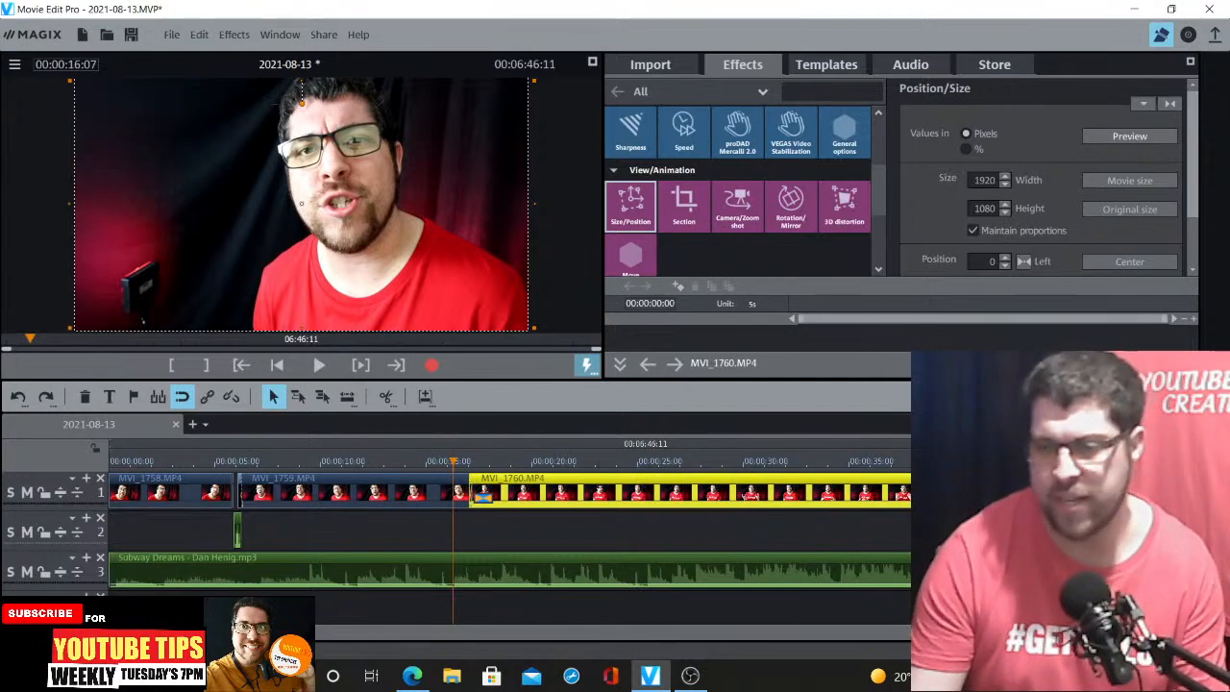
Zoom into the timeline, preview the start of MVI_1760, and split it at about 00:00:18:18
click(1193, 632)
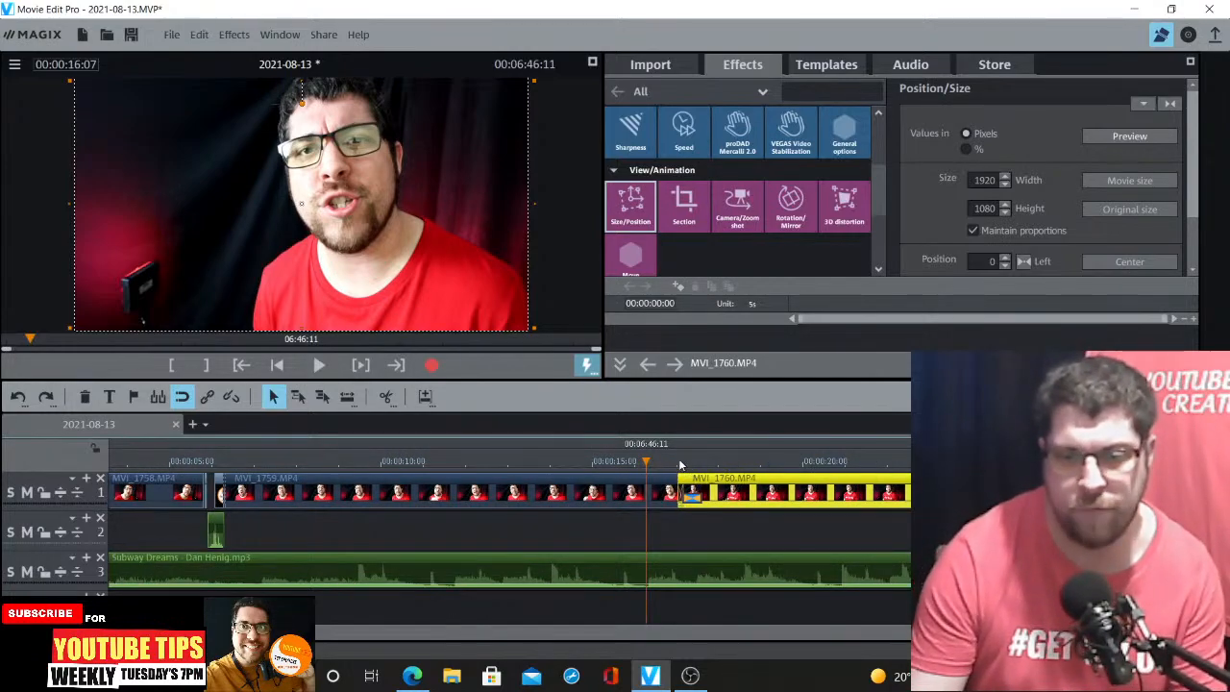
key(space)
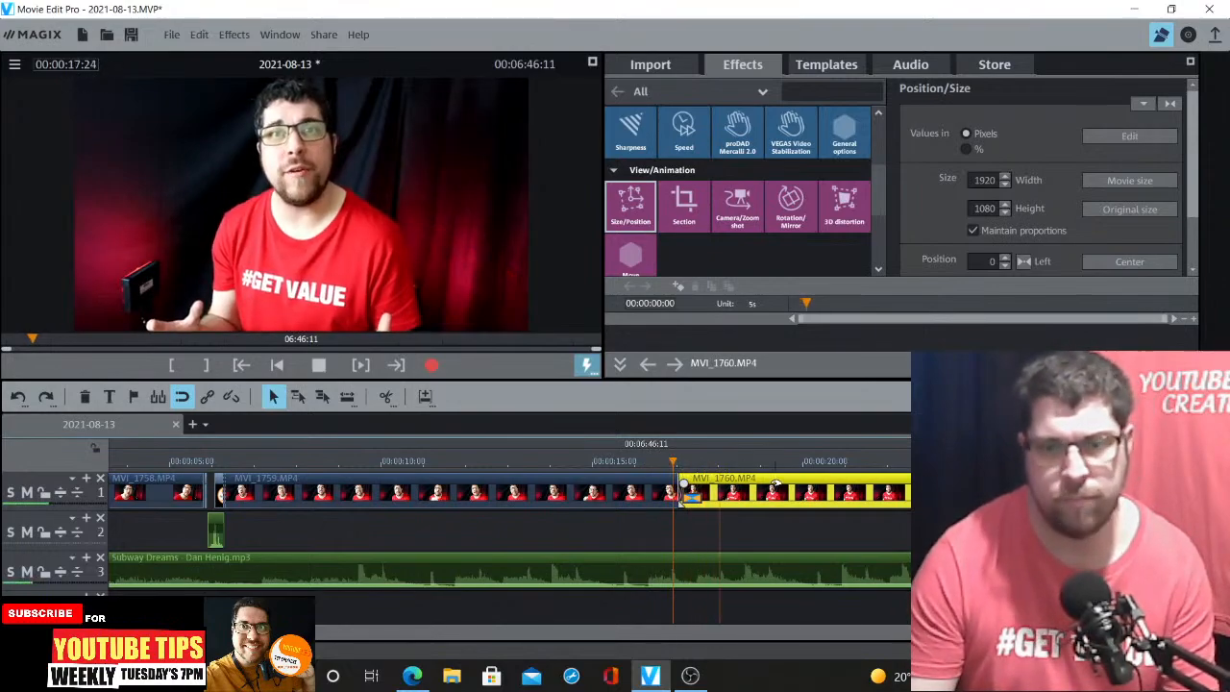
click(748, 468)
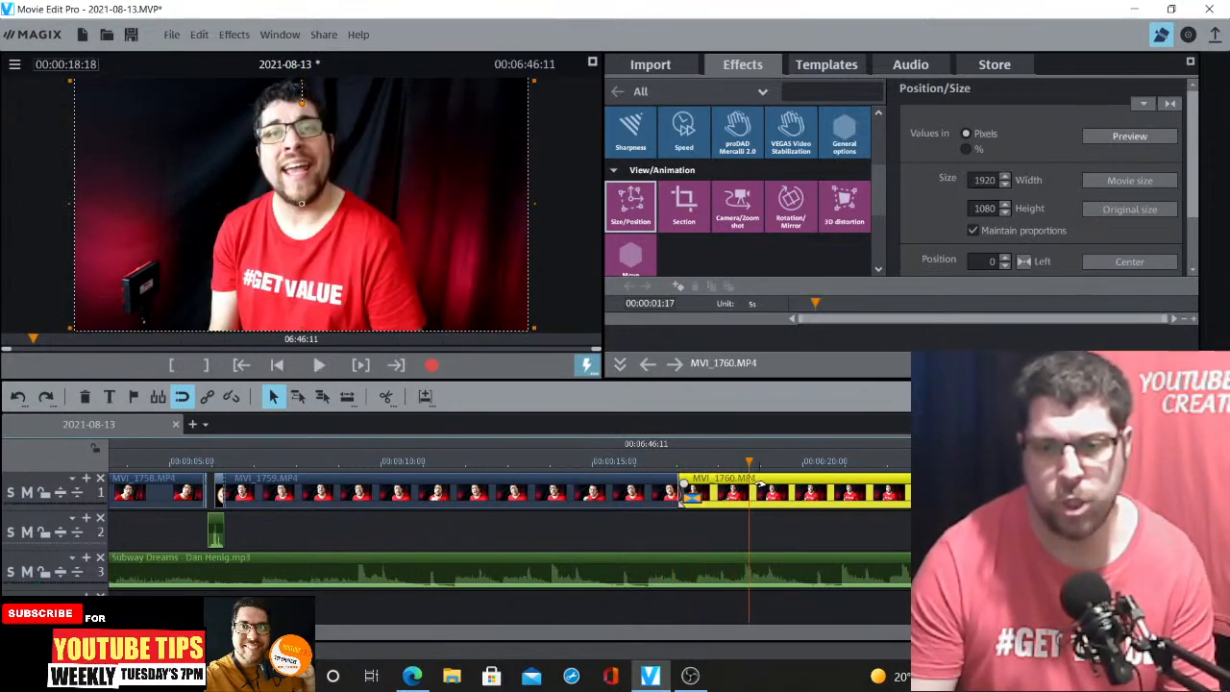
click(387, 398)
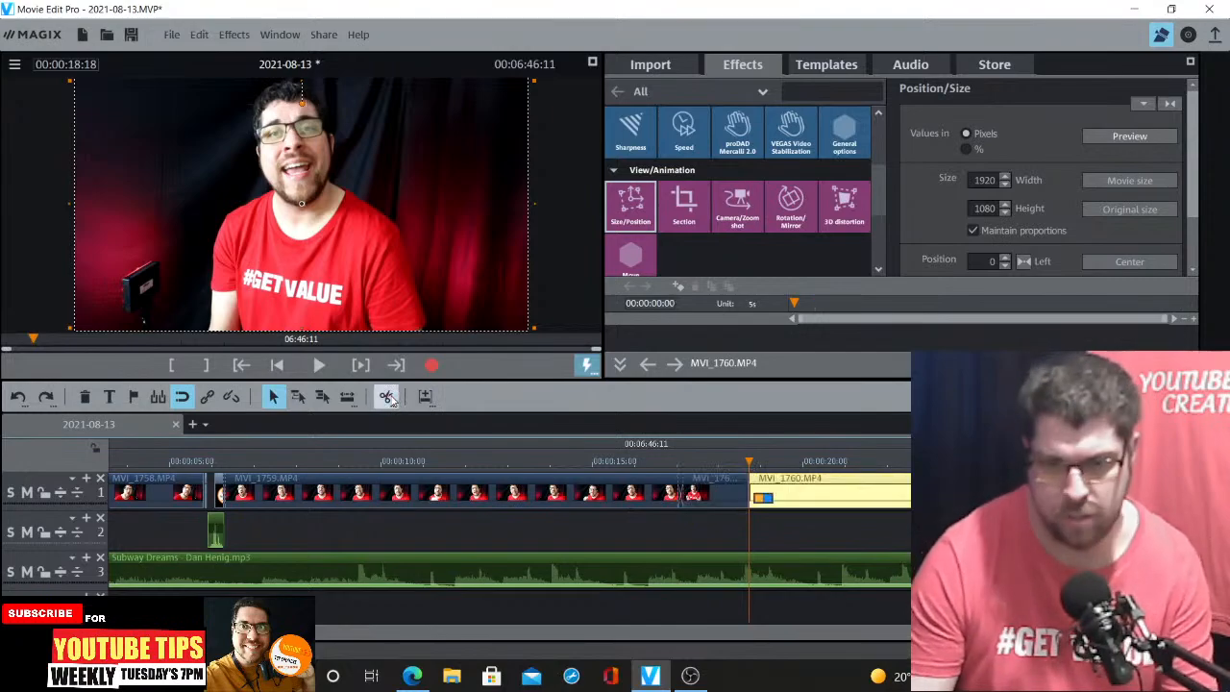
Punch in on the MVI_1760 segment before the split by scaling it to 2229 × 1254 and shifting it to -147
click(711, 492)
click(713, 463)
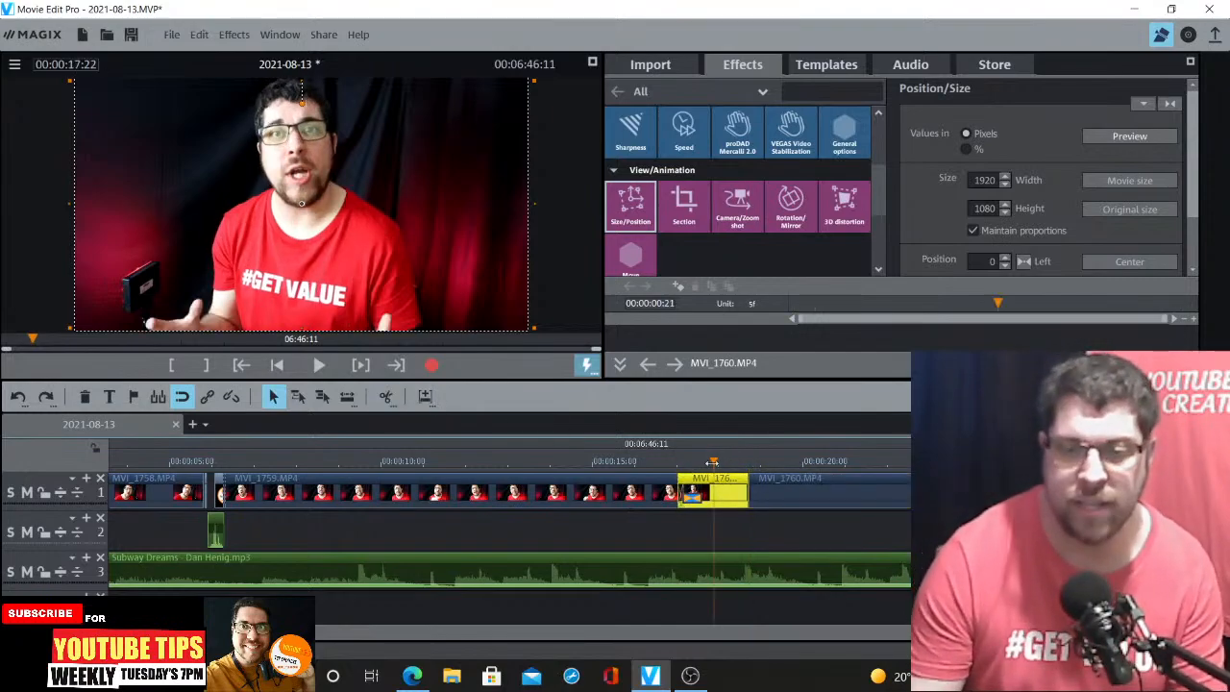
click(649, 230)
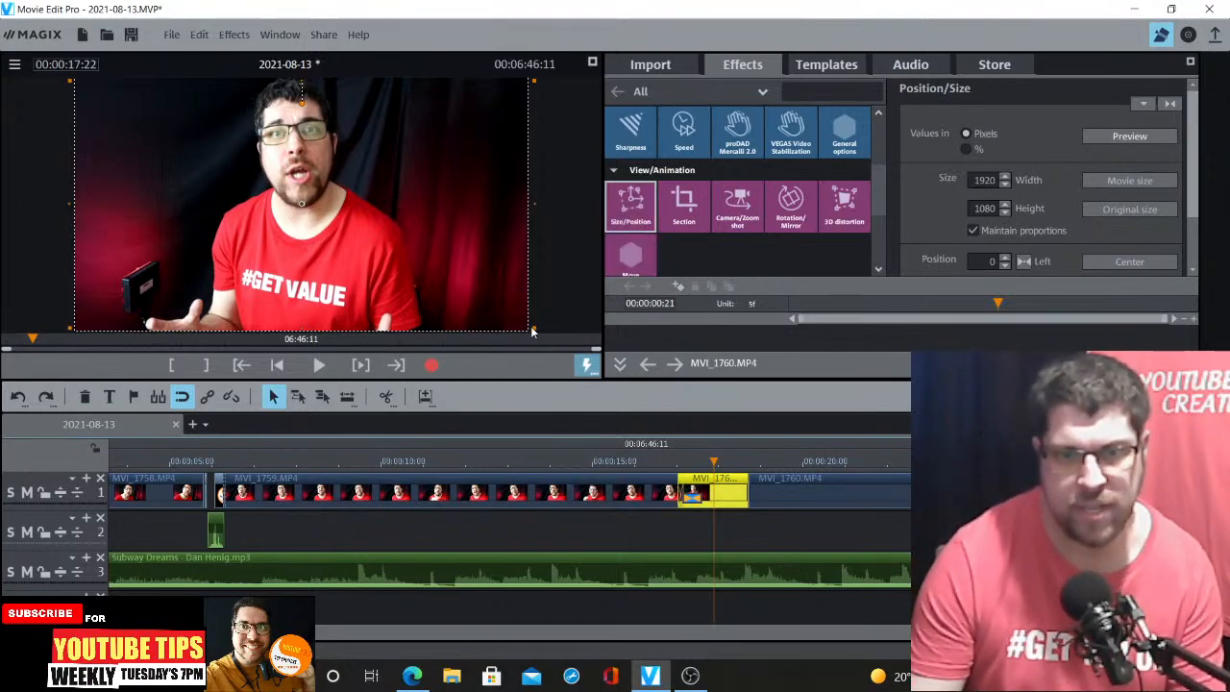
drag(532, 326, 605, 378)
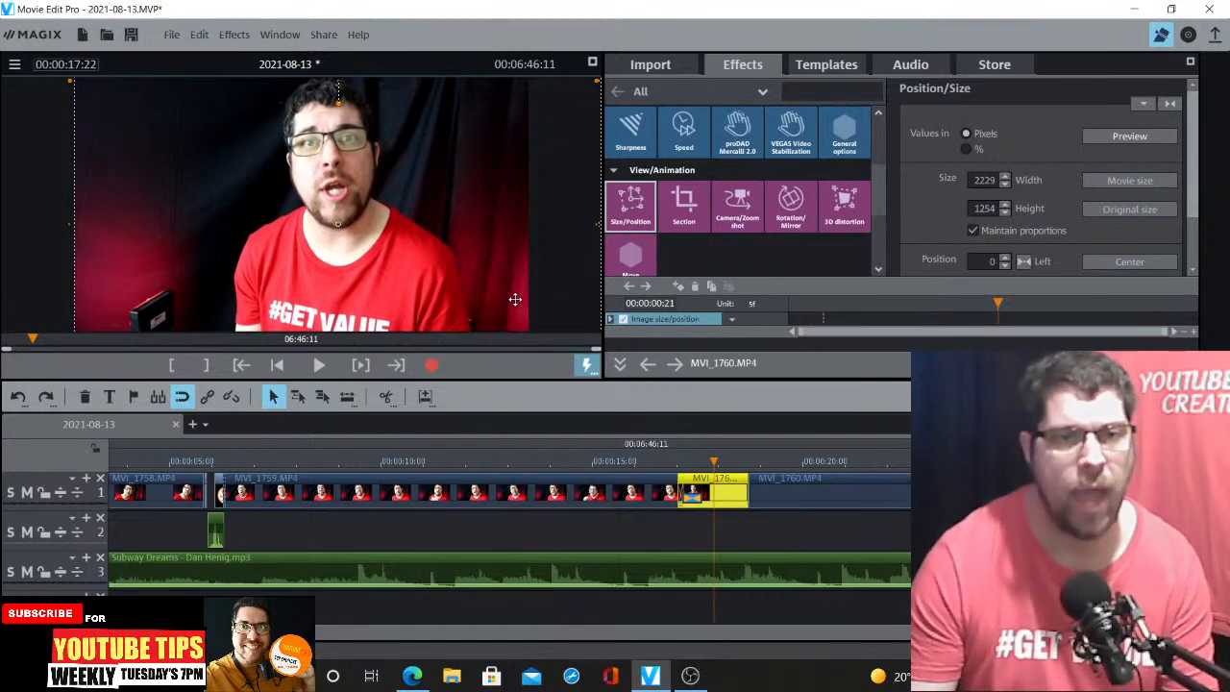
drag(515, 299, 482, 297)
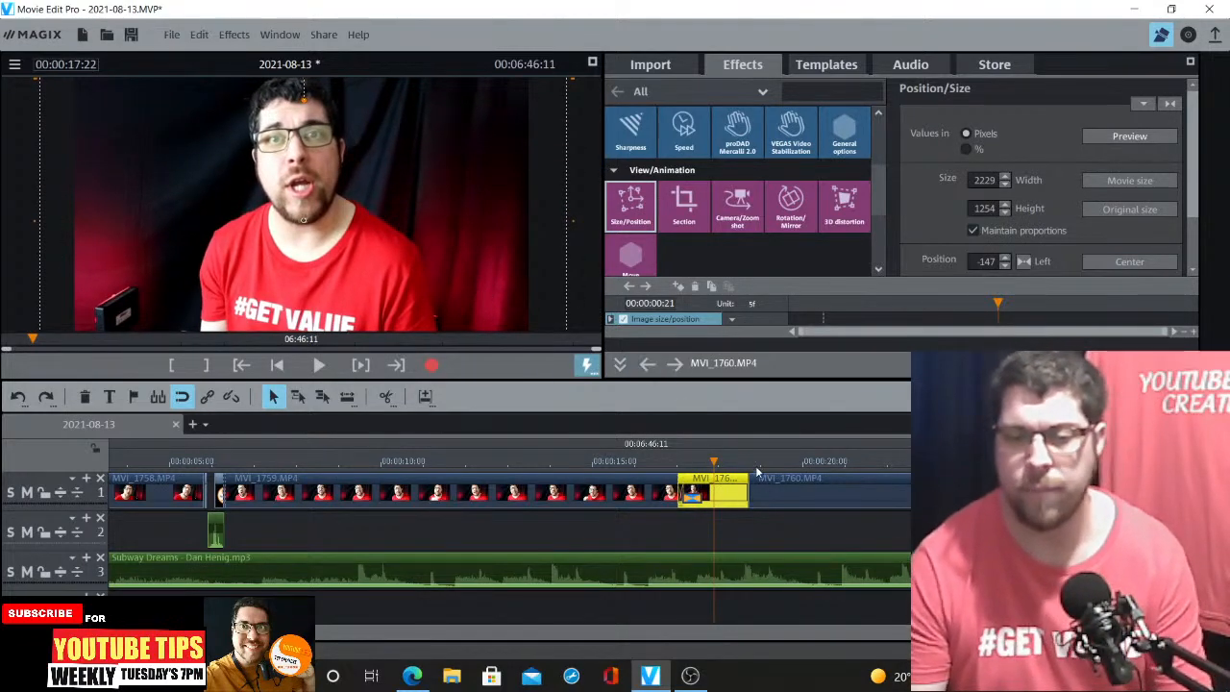
Split MVI_1760 again at about 00:00:22:01
click(646, 464)
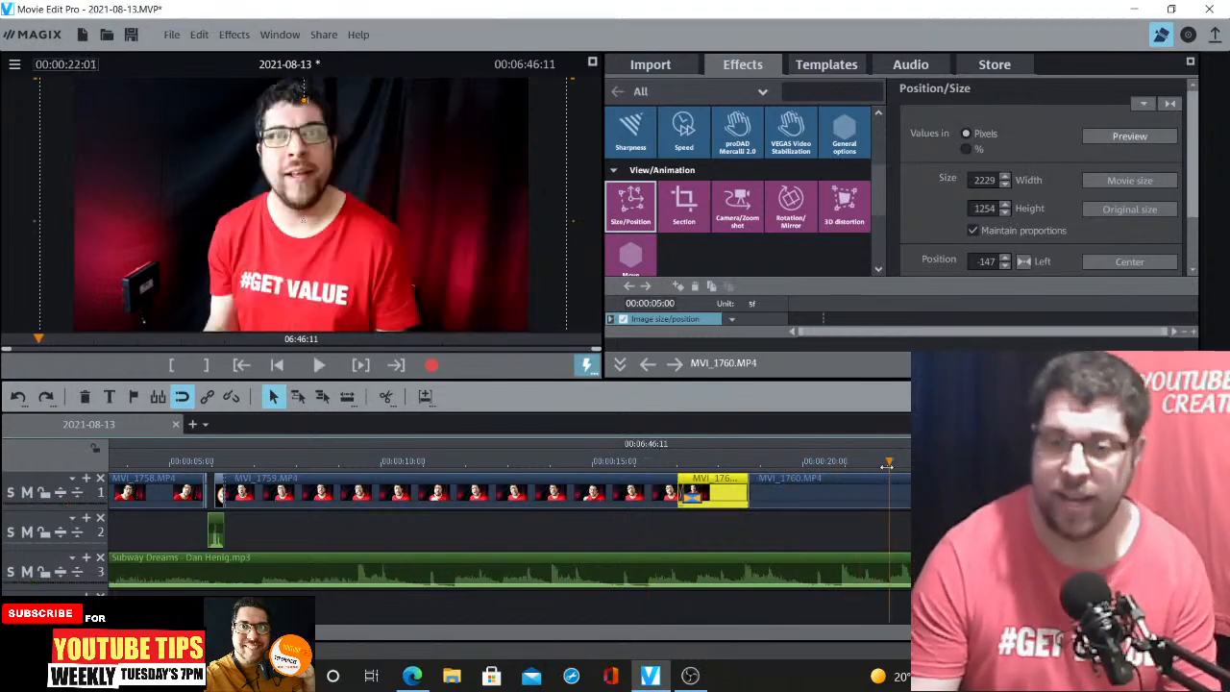
click(900, 481)
click(385, 396)
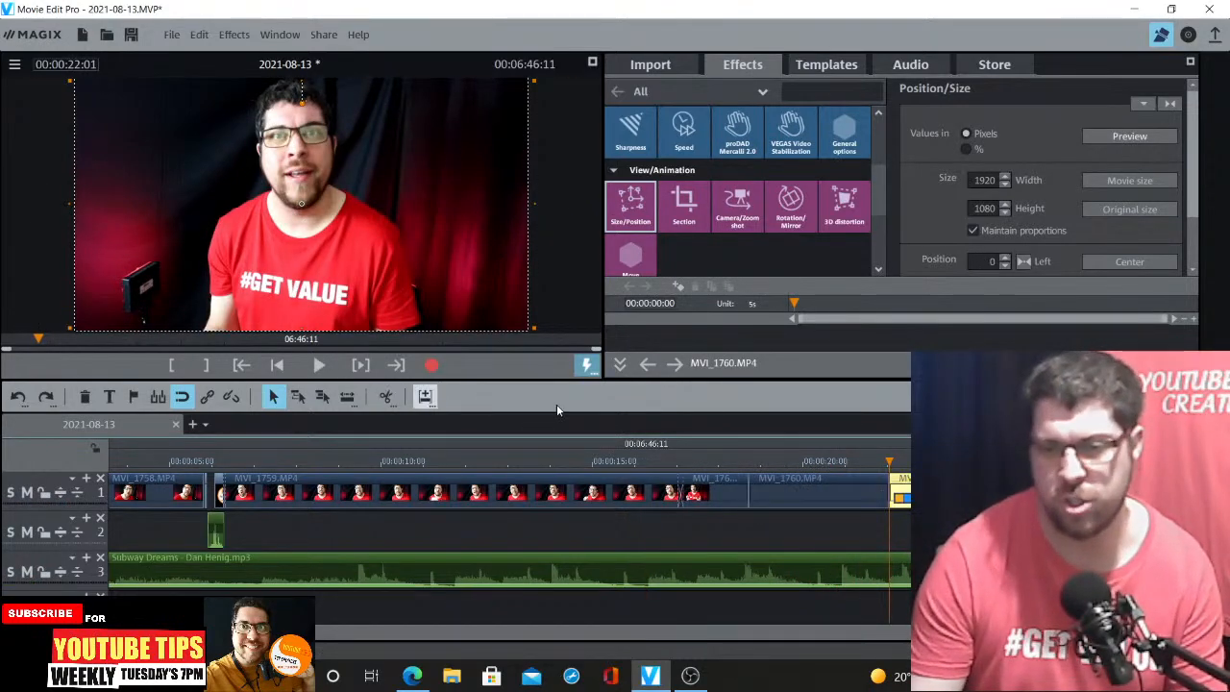
Open the B-Roll import folder and place MVI_1767.MP4 on track 2 at about 00:00:22:01
click(665, 66)
click(727, 92)
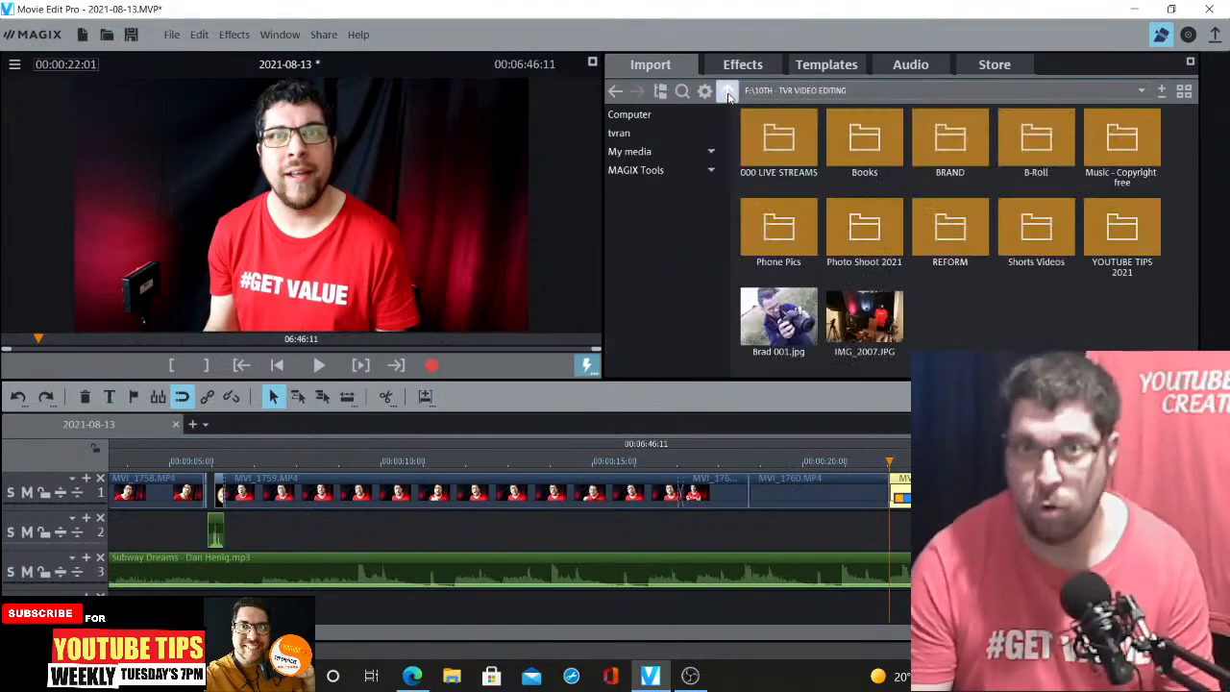
double_click(1036, 142)
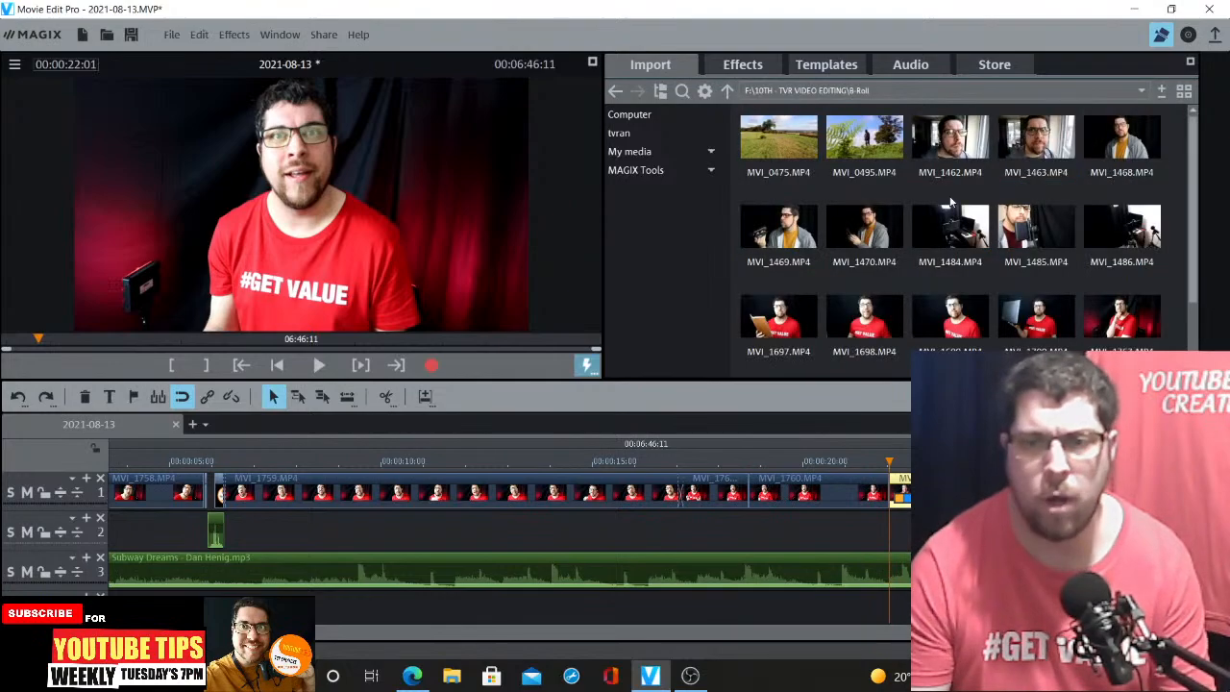
scroll(1144, 278, down, 1)
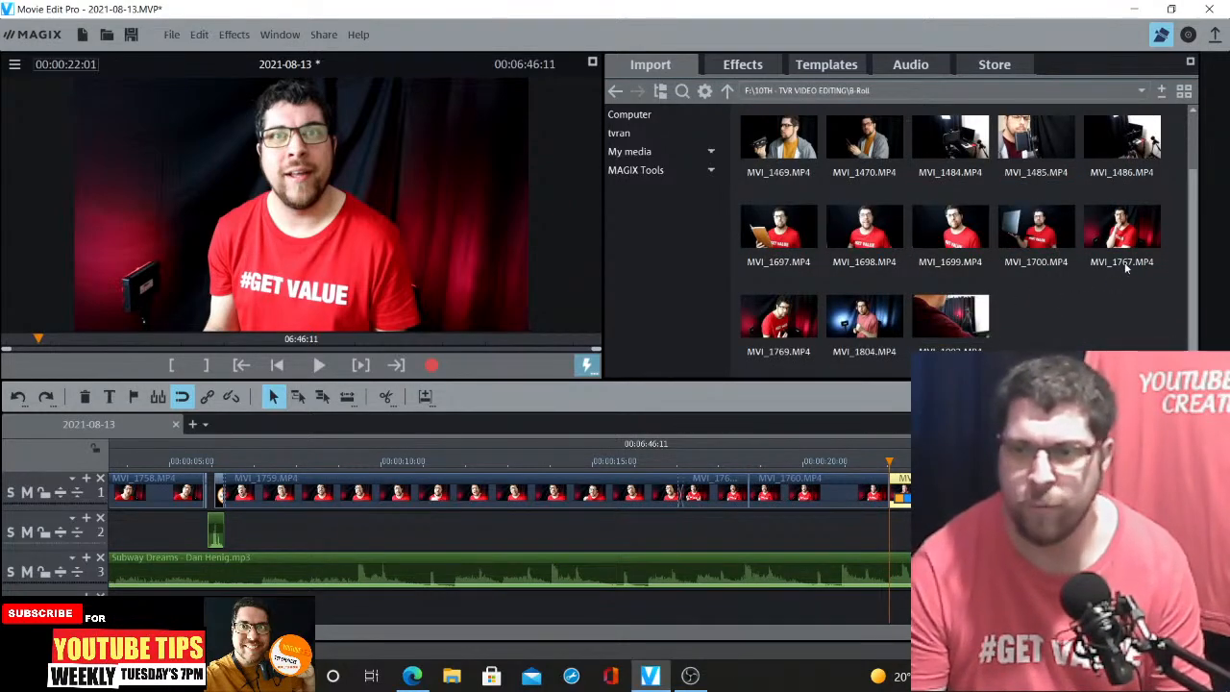
mouse_move(1124, 225)
drag(1124, 227, 914, 531)
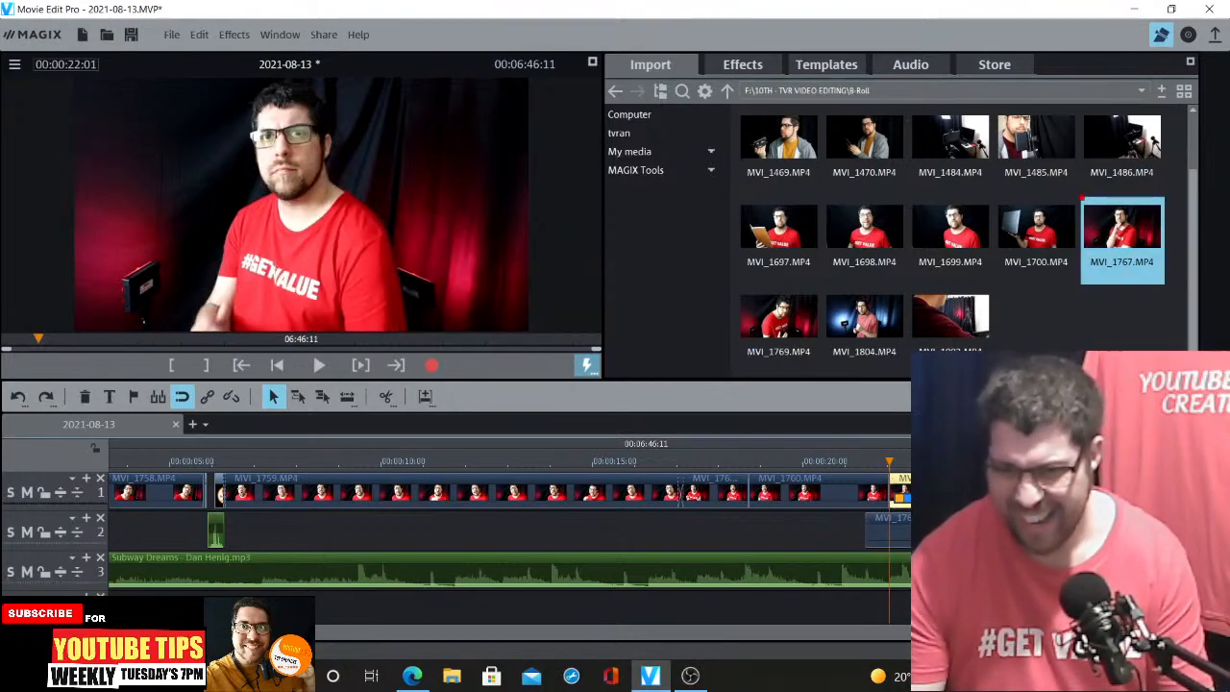
Preview the MVI_1767 B-roll clip on track 2 with the timeline zoomed out
click(943, 461)
key(space)
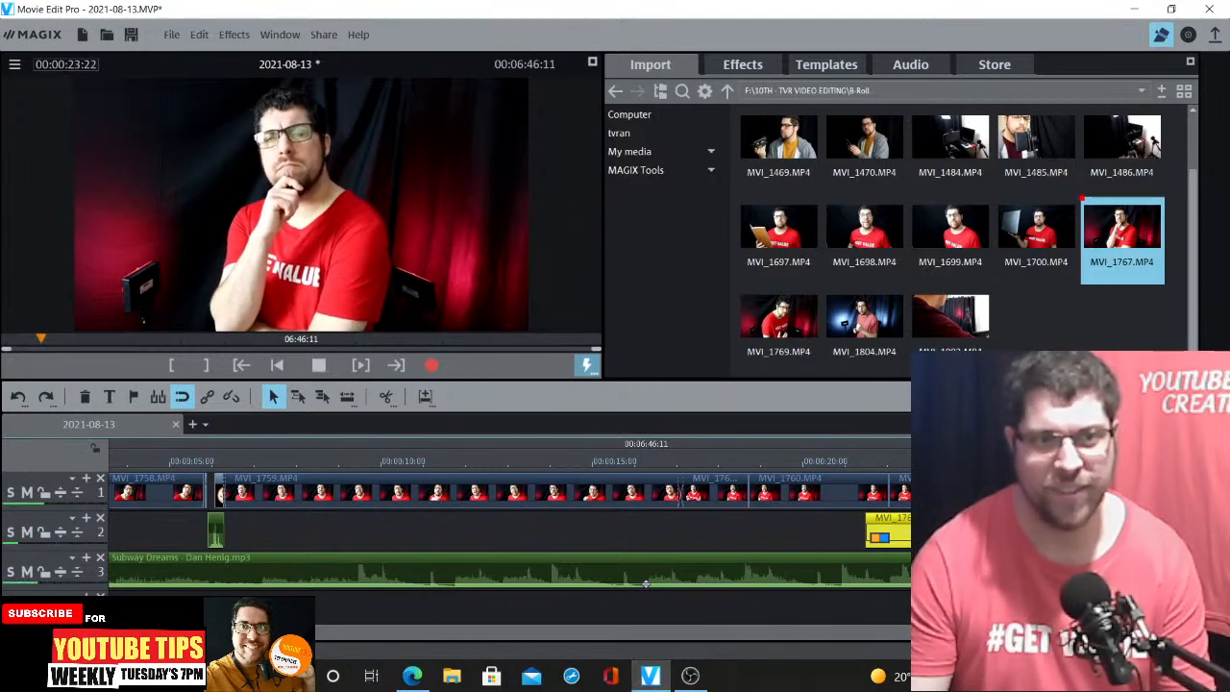
scroll(692, 562, down, 3)
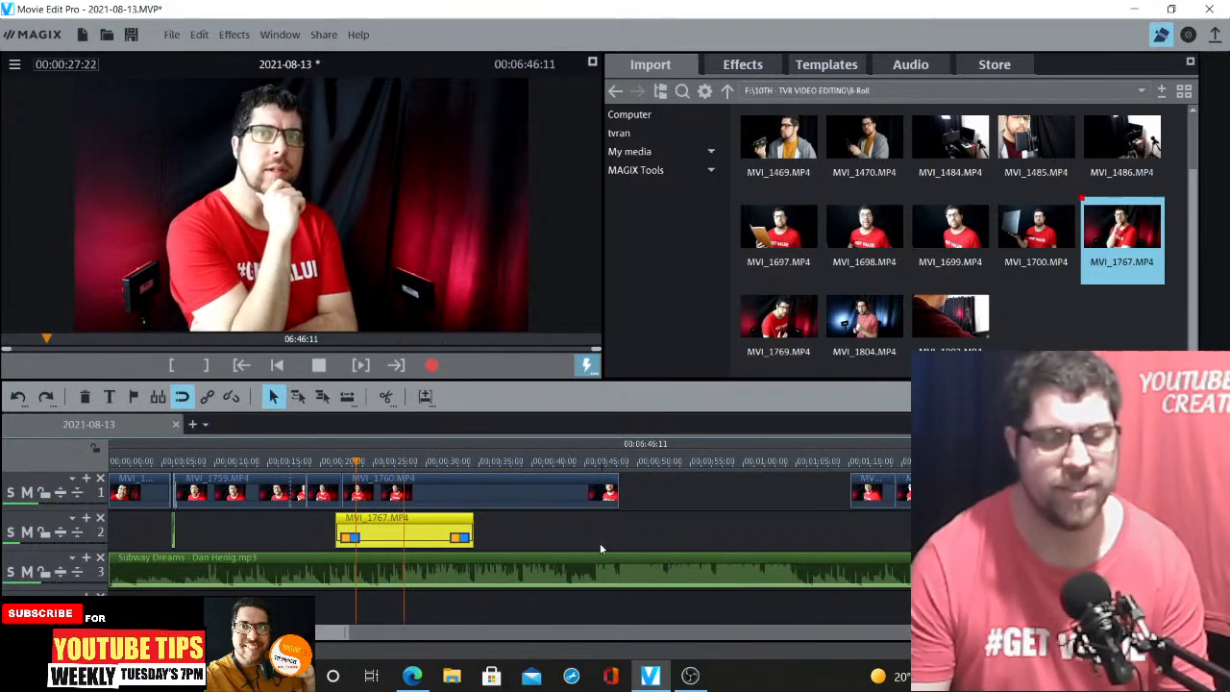
key(space)
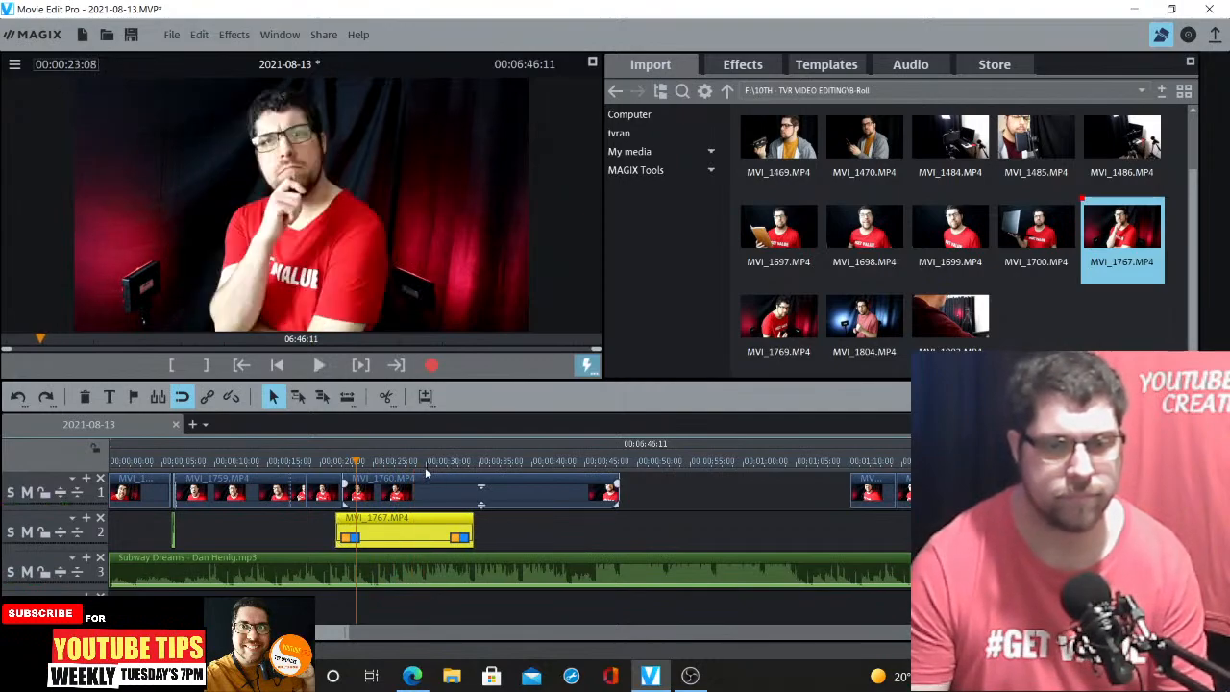
Trim MVI_1767 to the part between about 00:00:29:16 and 00:00:32:09 by splitting and deleting the rest
click(423, 464)
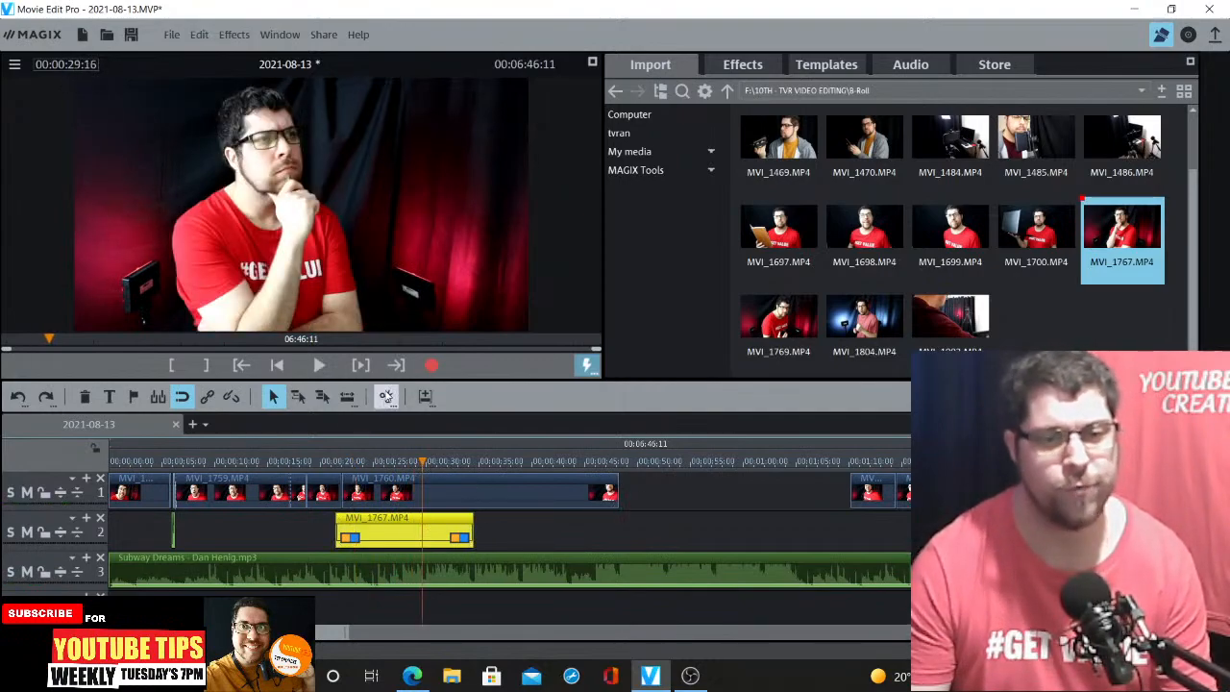
click(386, 396)
click(457, 462)
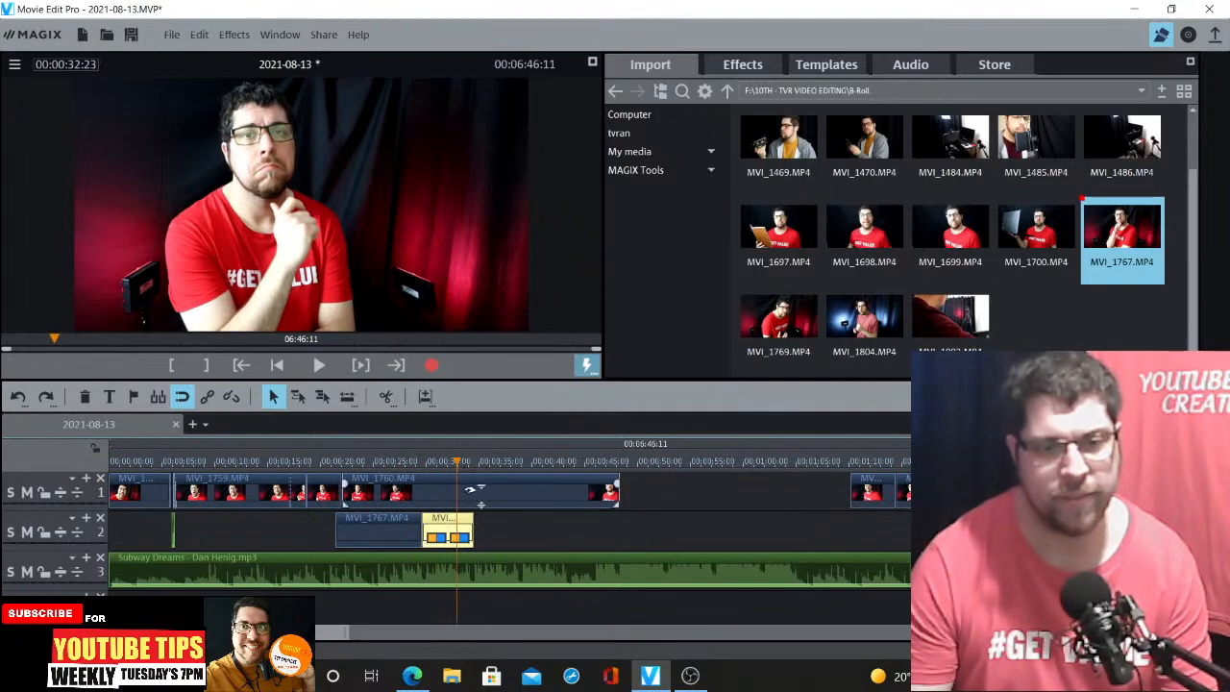
click(451, 463)
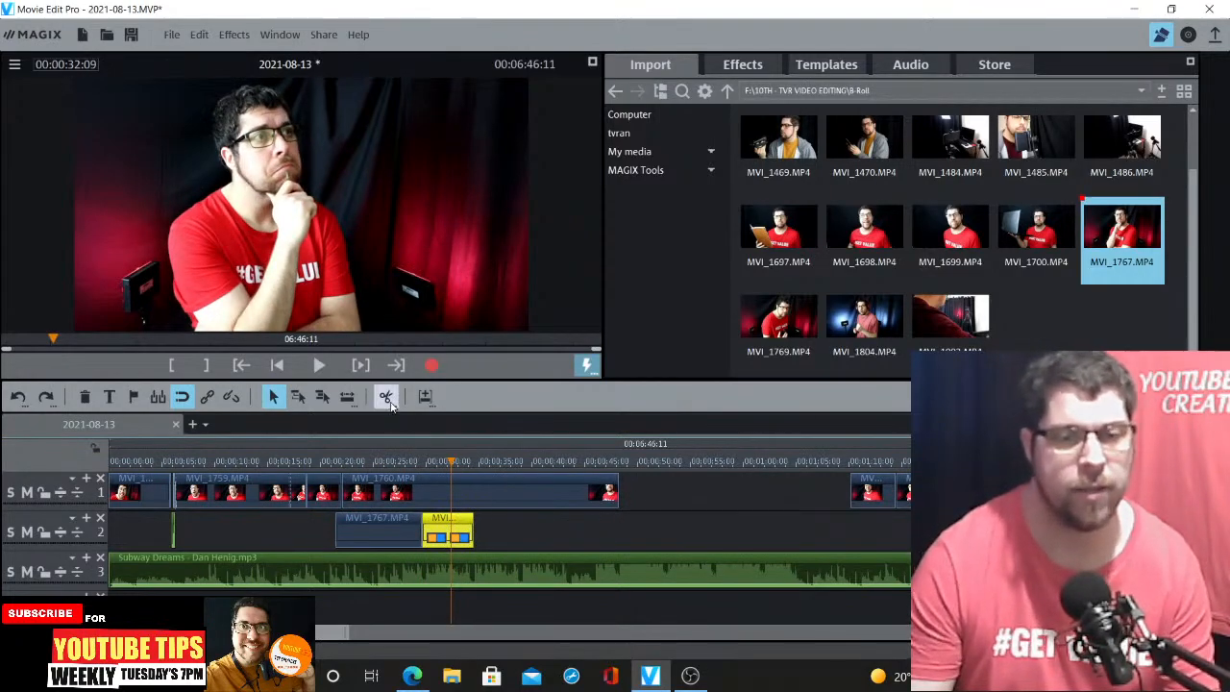
click(387, 397)
key(Delete)
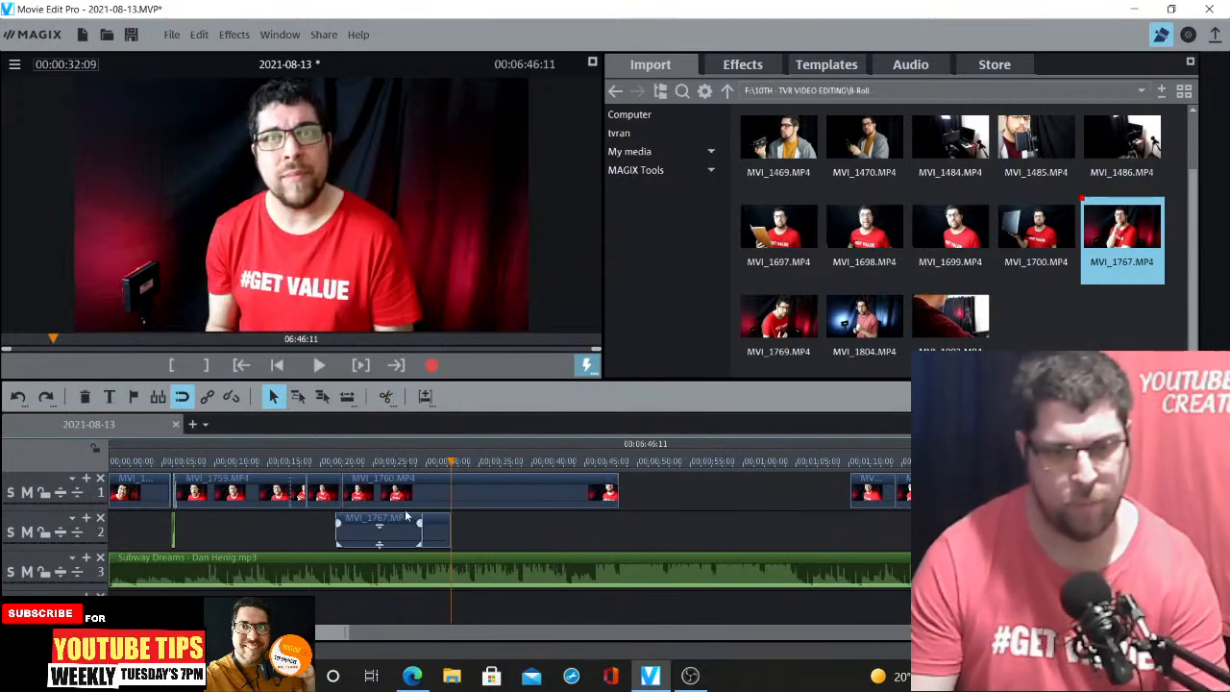
click(379, 531)
key(Delete)
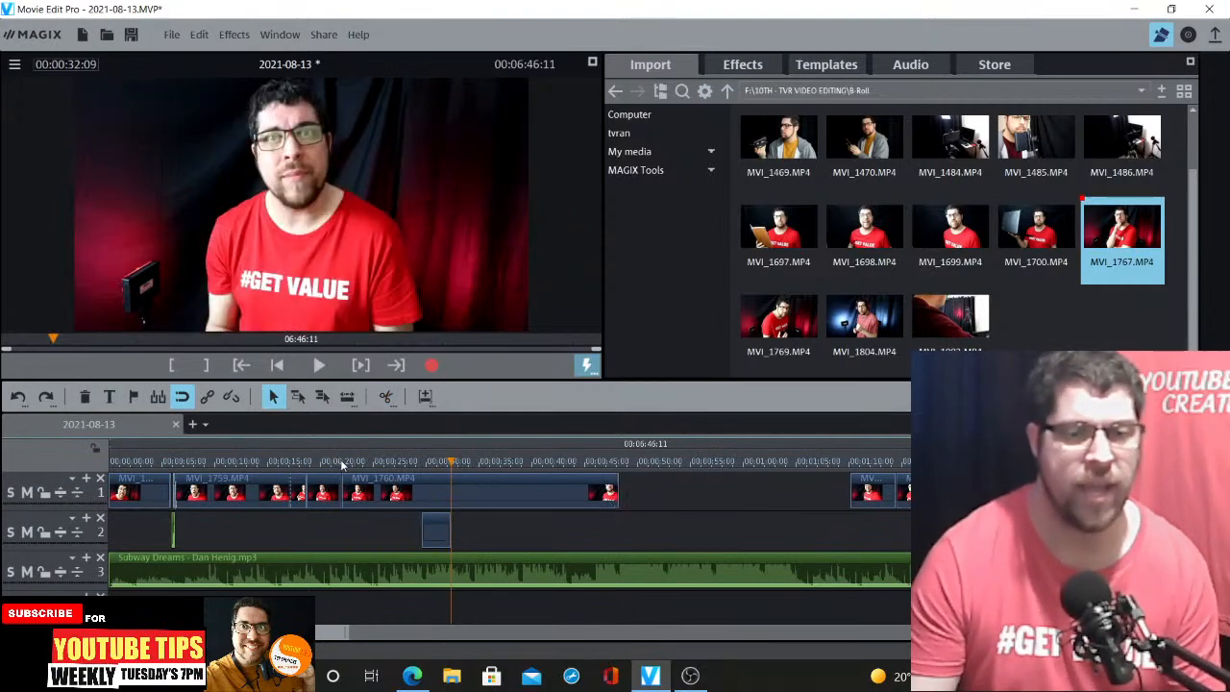
Move the trimmed MVI_1767 segment to start at 00:00:22:01 and preview it
click(343, 462)
drag(431, 520, 352, 522)
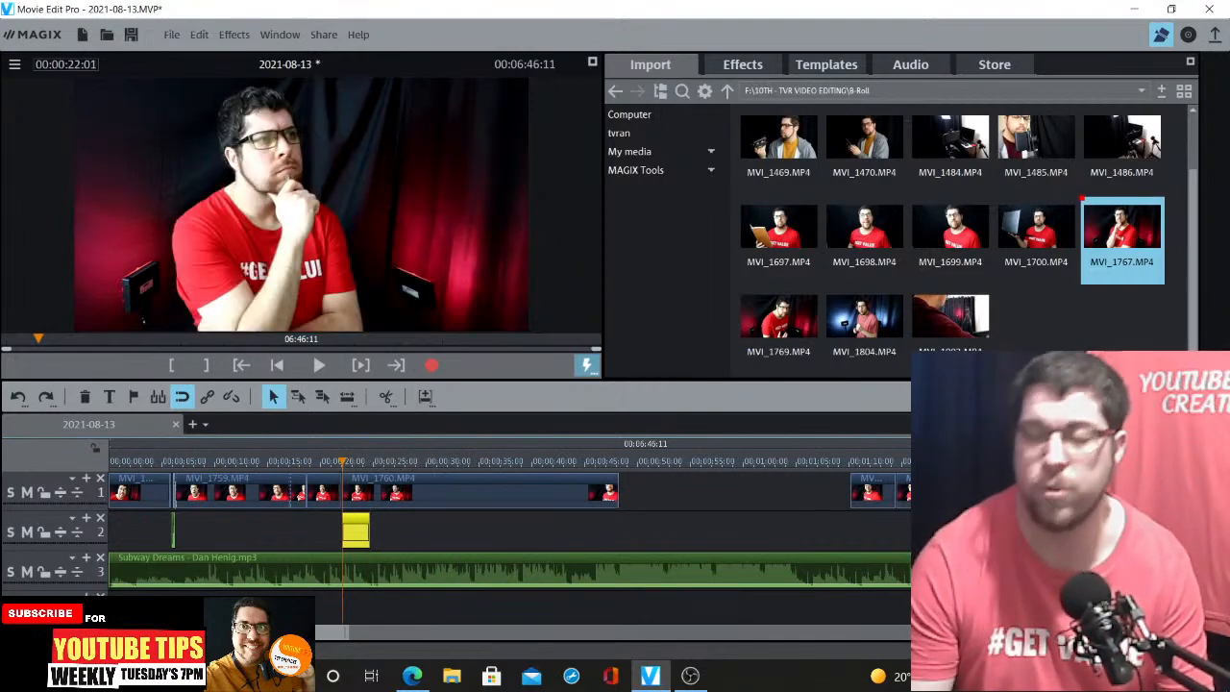
key(ctrl+Up)
key(ctrl+Up)
key(ctrl+Up)
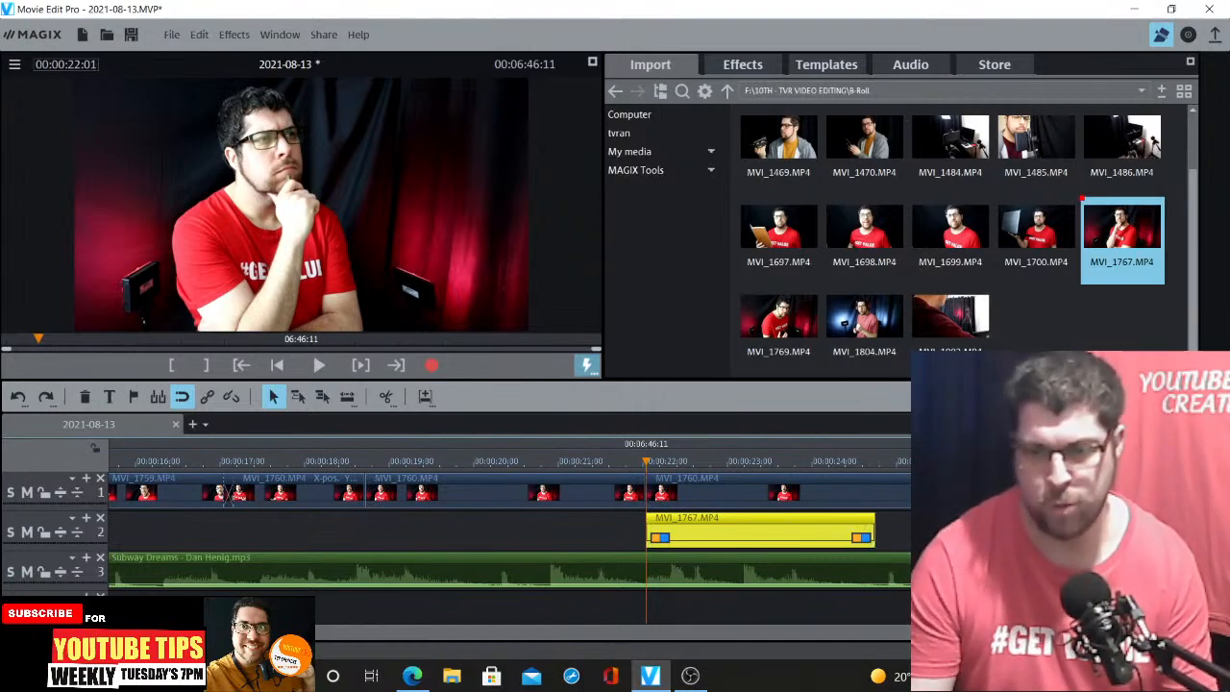
click(924, 461)
key(ctrl+Down)
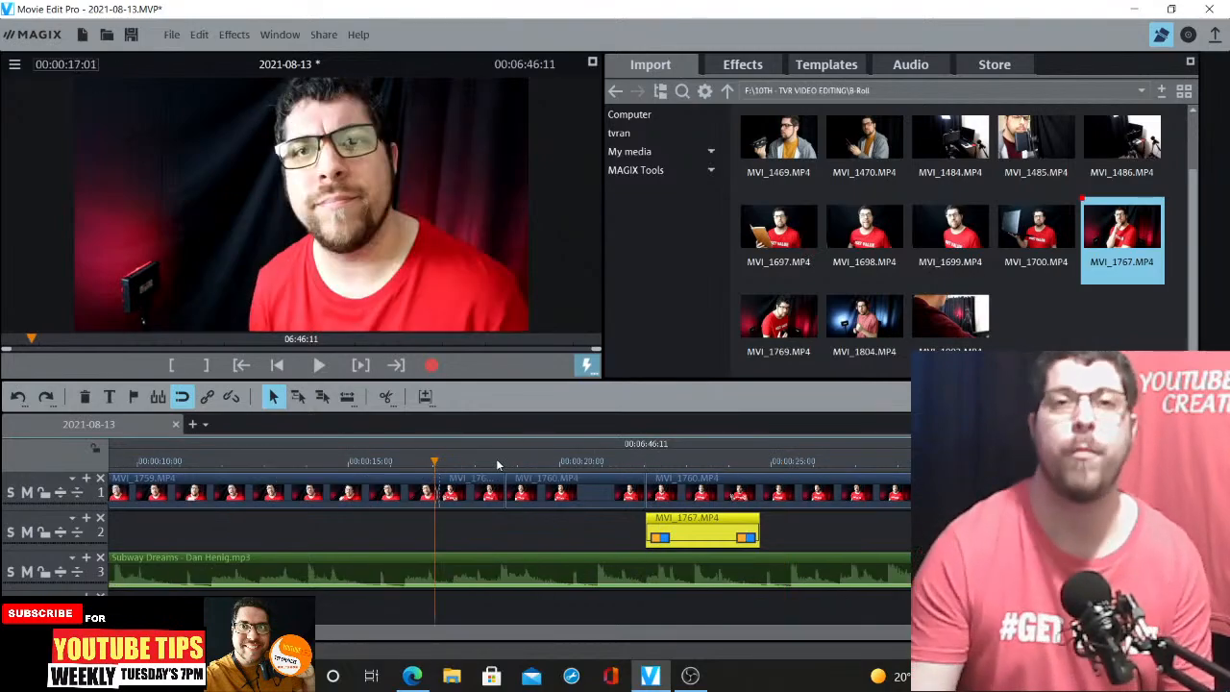
key(space)
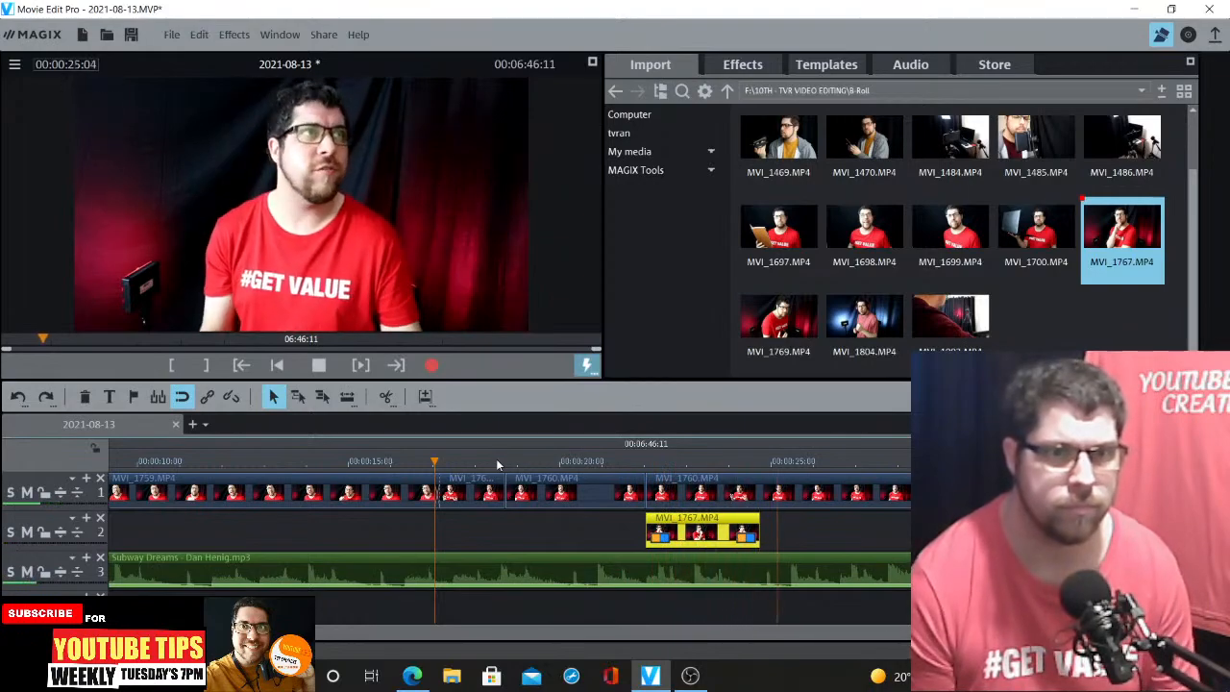
key(space)
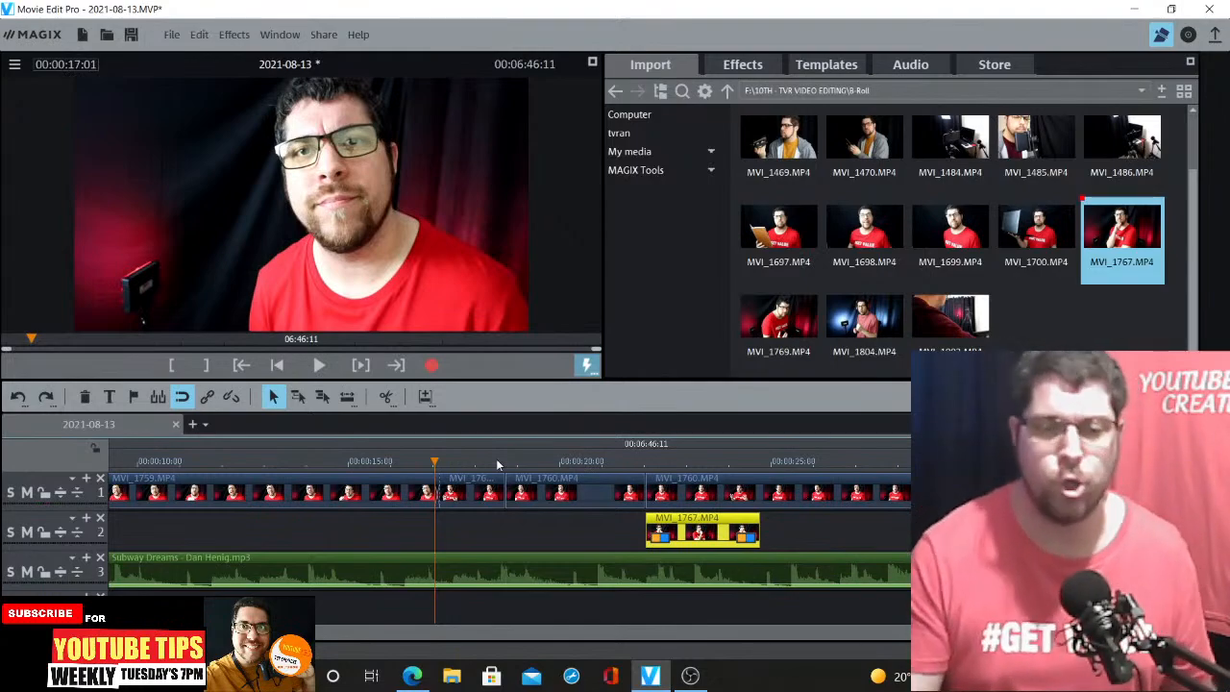
Split the punched-in MVI_1760 segment at about 00:00:19:12
click(494, 461)
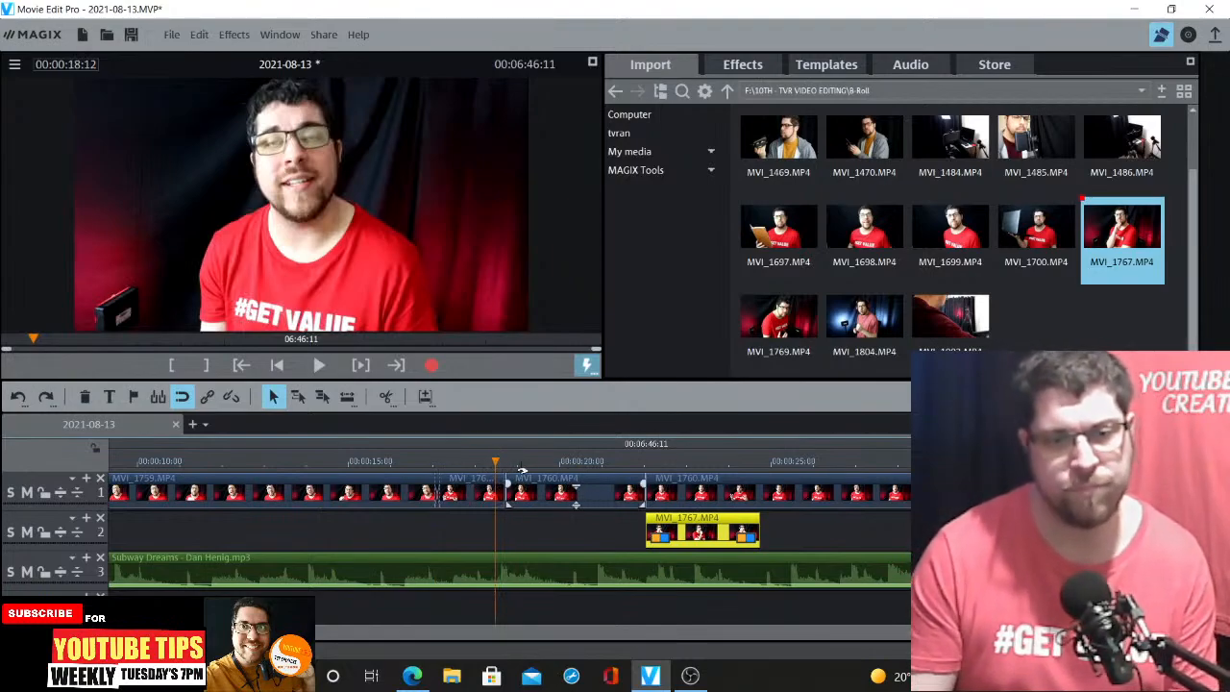
click(522, 470)
click(543, 475)
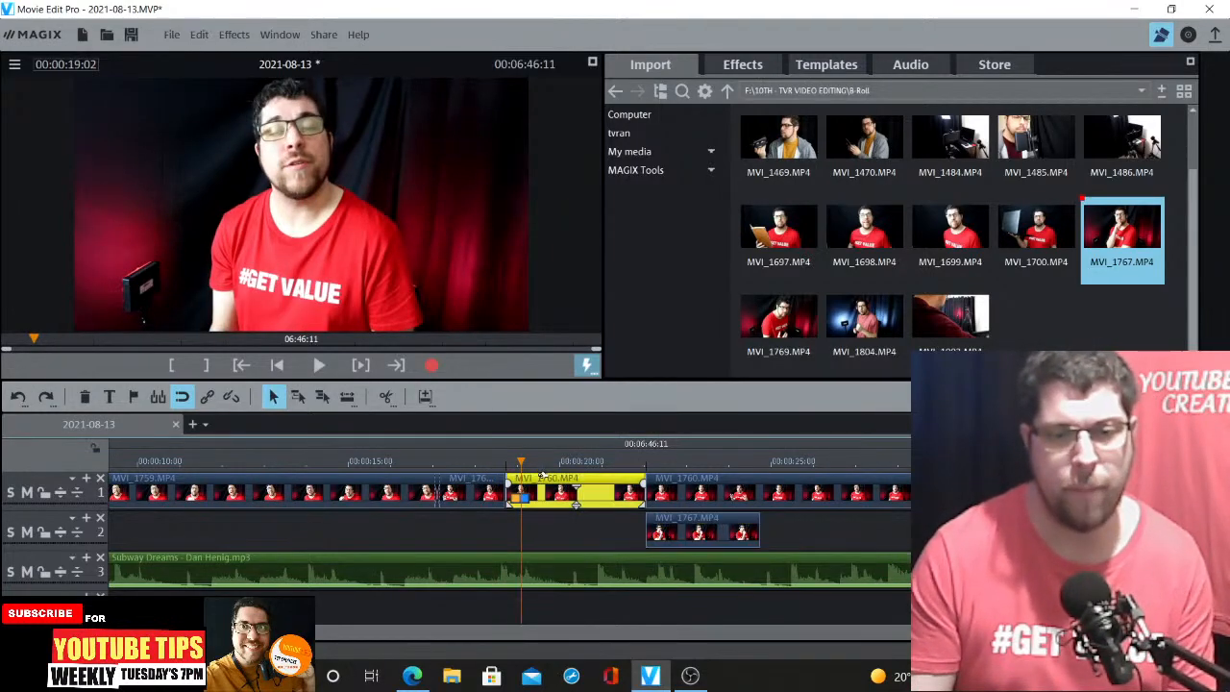
click(538, 470)
click(387, 397)
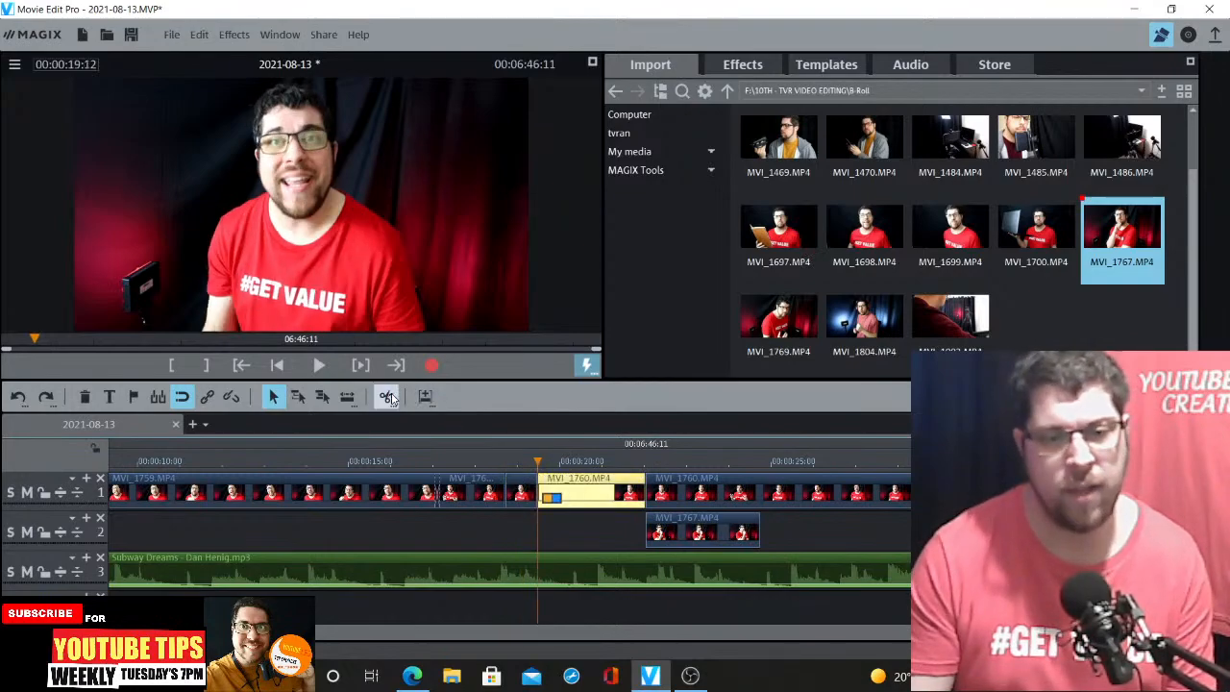
Punch in further on the short segment before the split, scaling it to 2879 × 1619 and shifting it to -424
click(521, 468)
key(Delete)
click(738, 64)
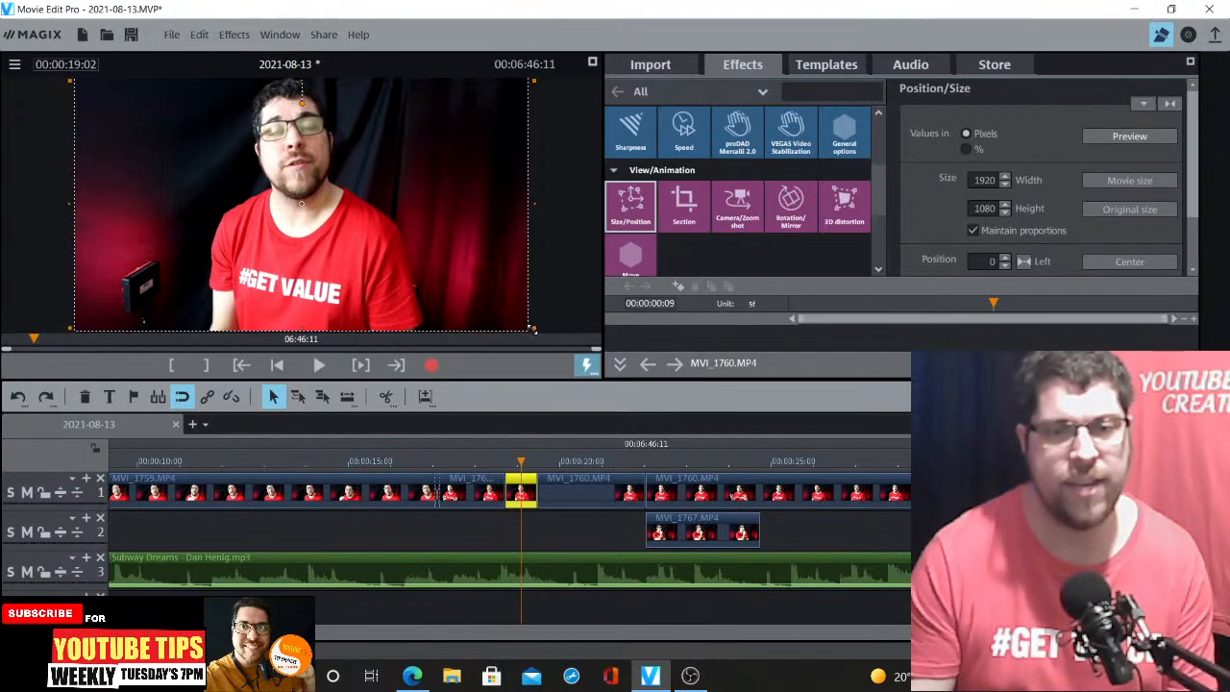
drag(532, 329, 759, 457)
drag(455, 283, 356, 262)
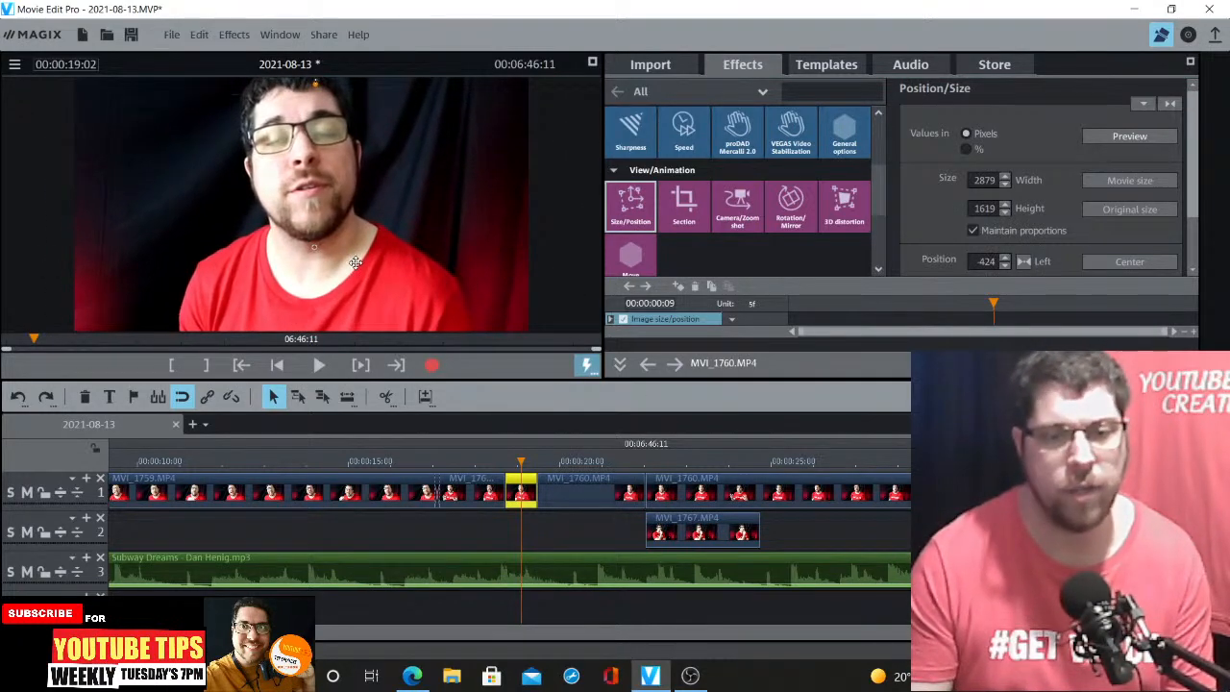
Play back the new punch-ins and the B-roll cutaway
click(418, 463)
key(space)
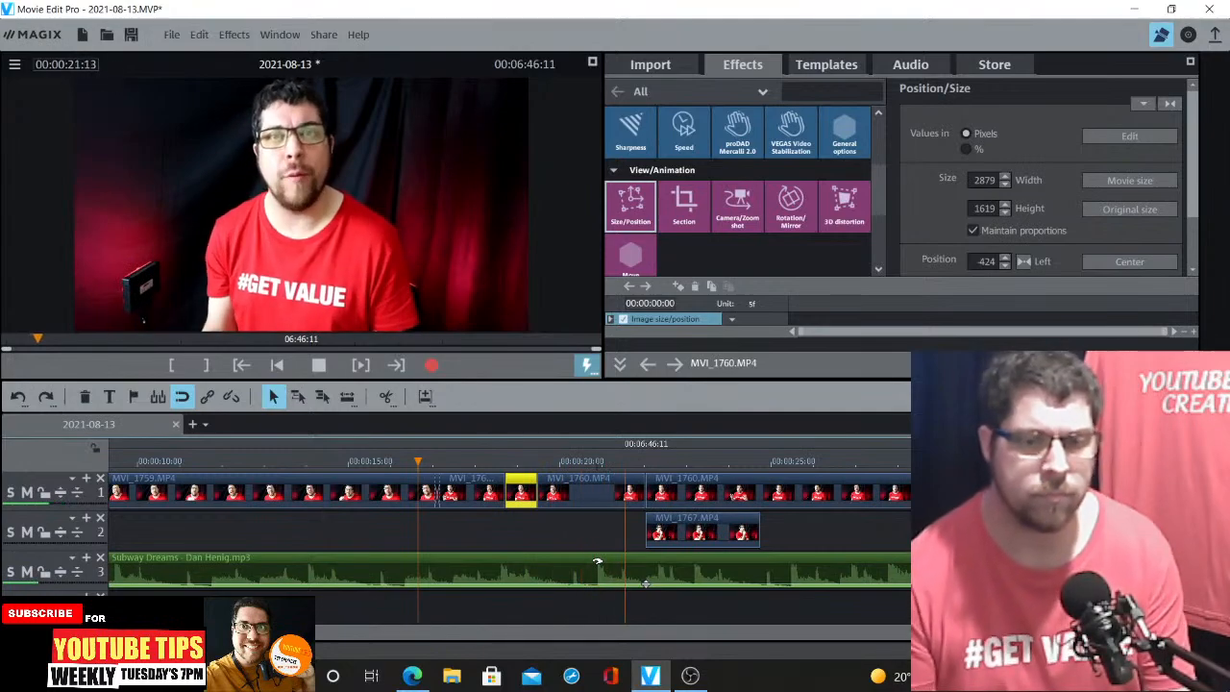
key(space)
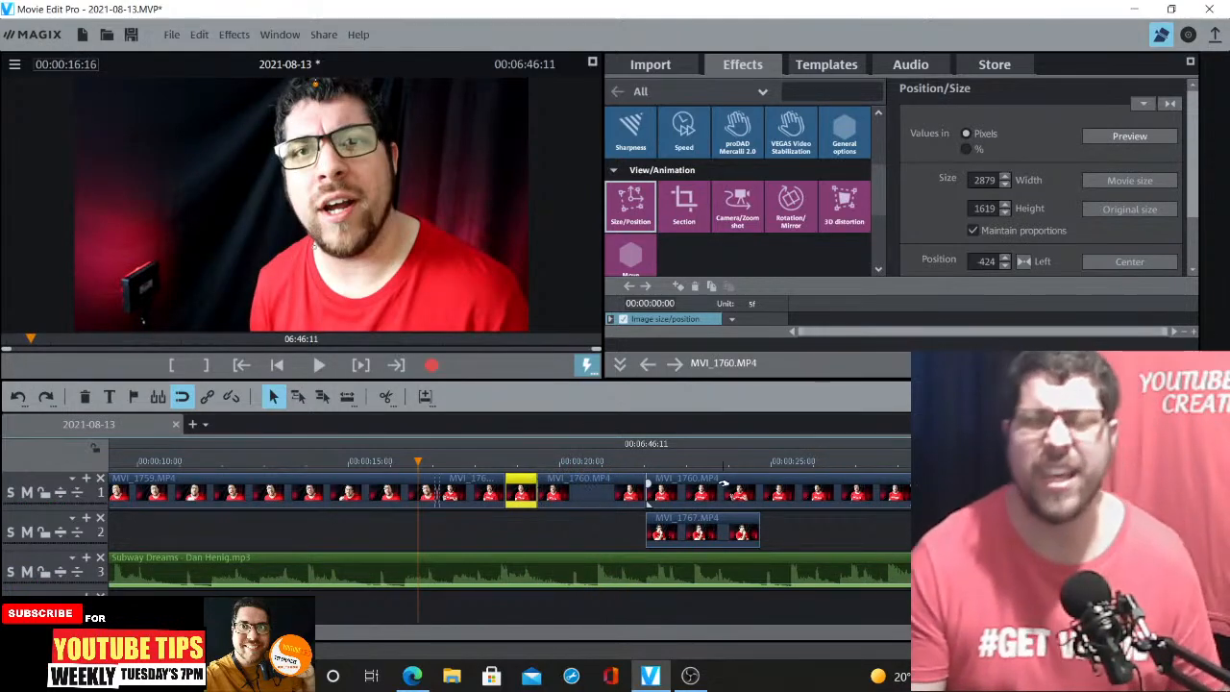
click(625, 468)
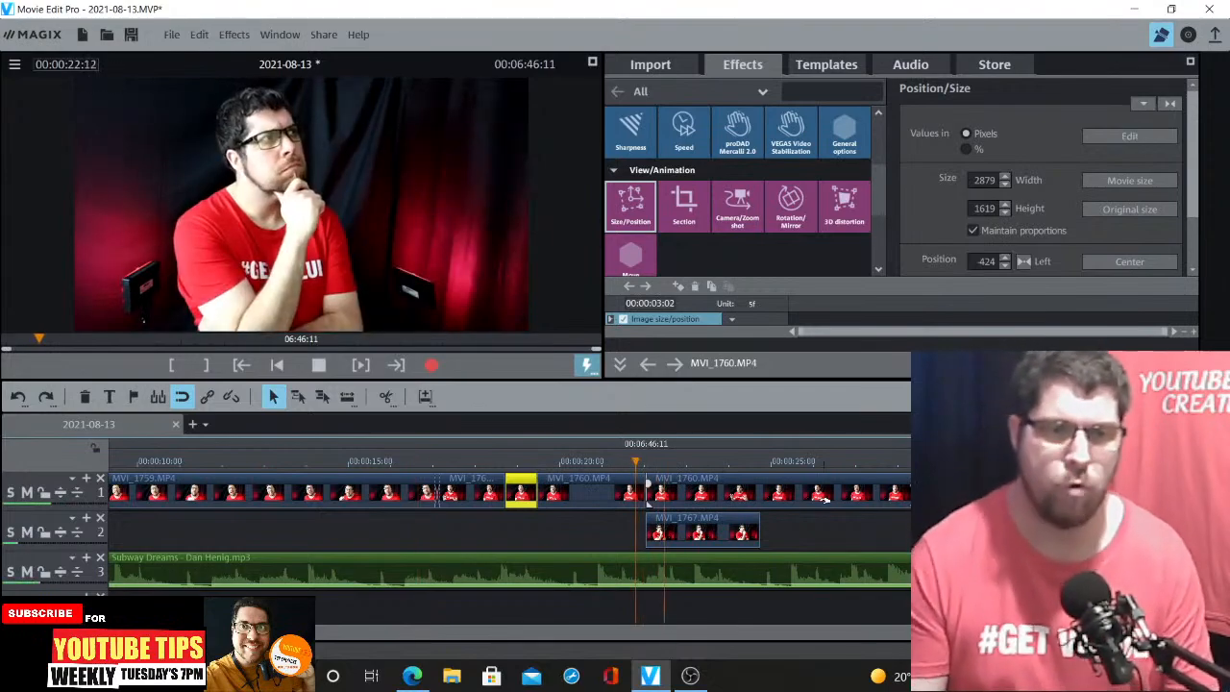
key(space)
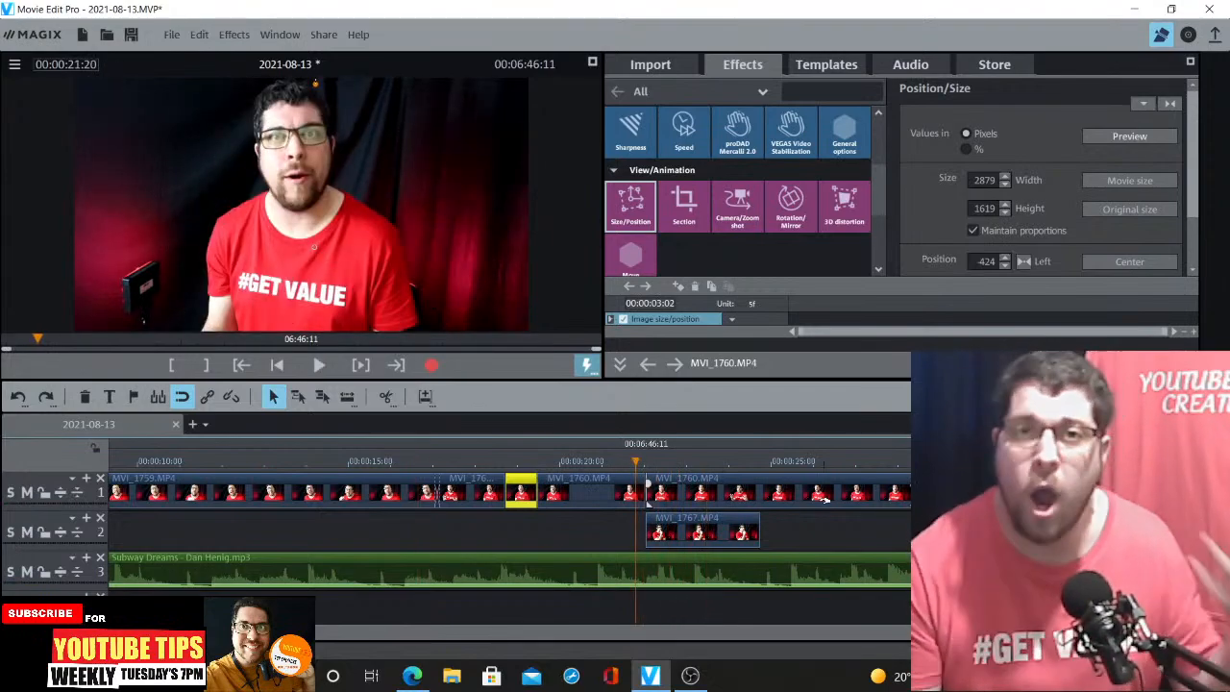
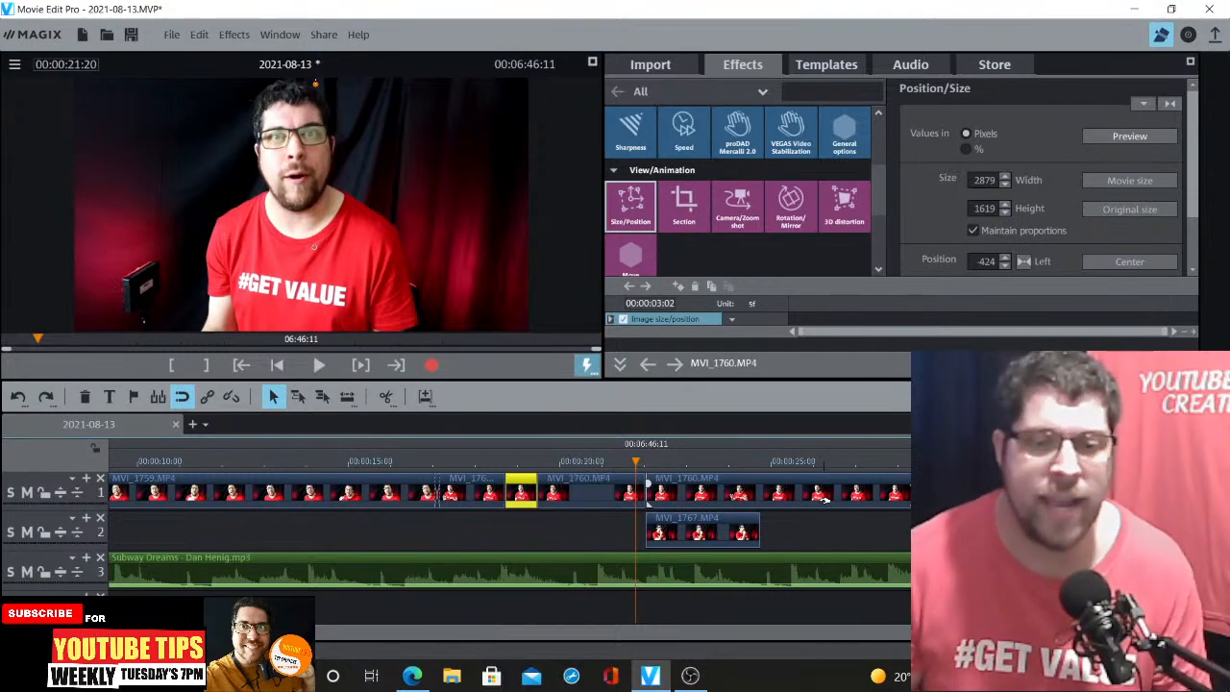
Split the long MVI_1760 clip at about 00:00:30:18
key(space)
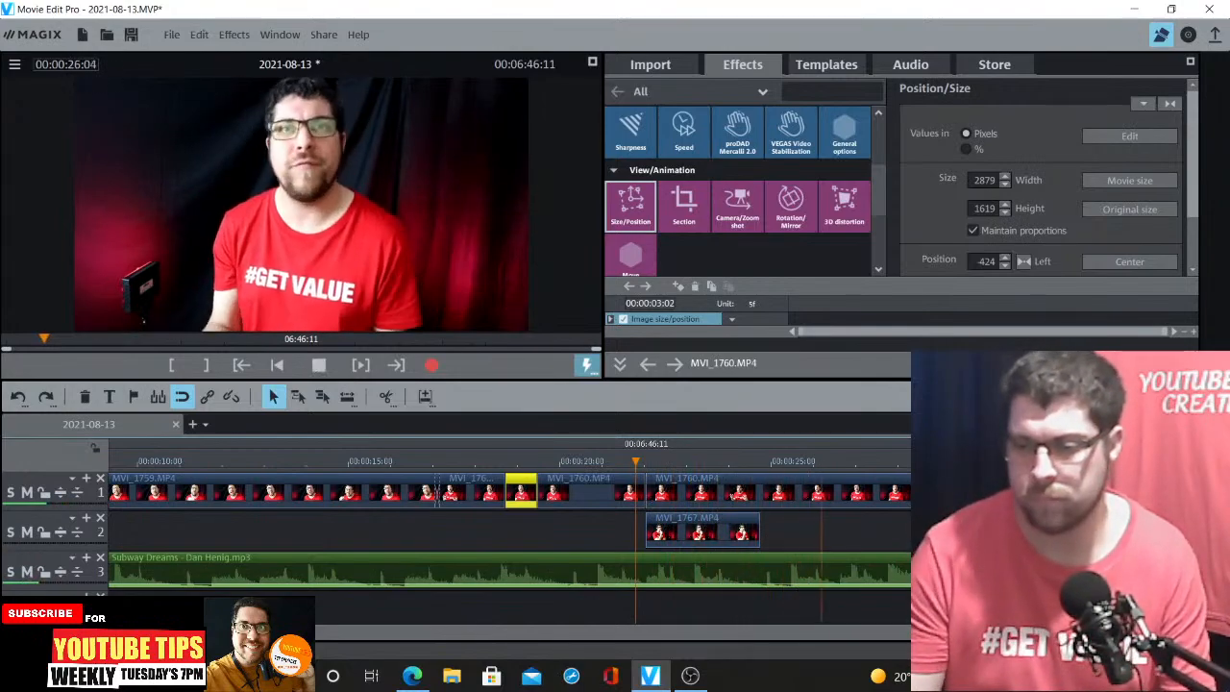
click(1184, 632)
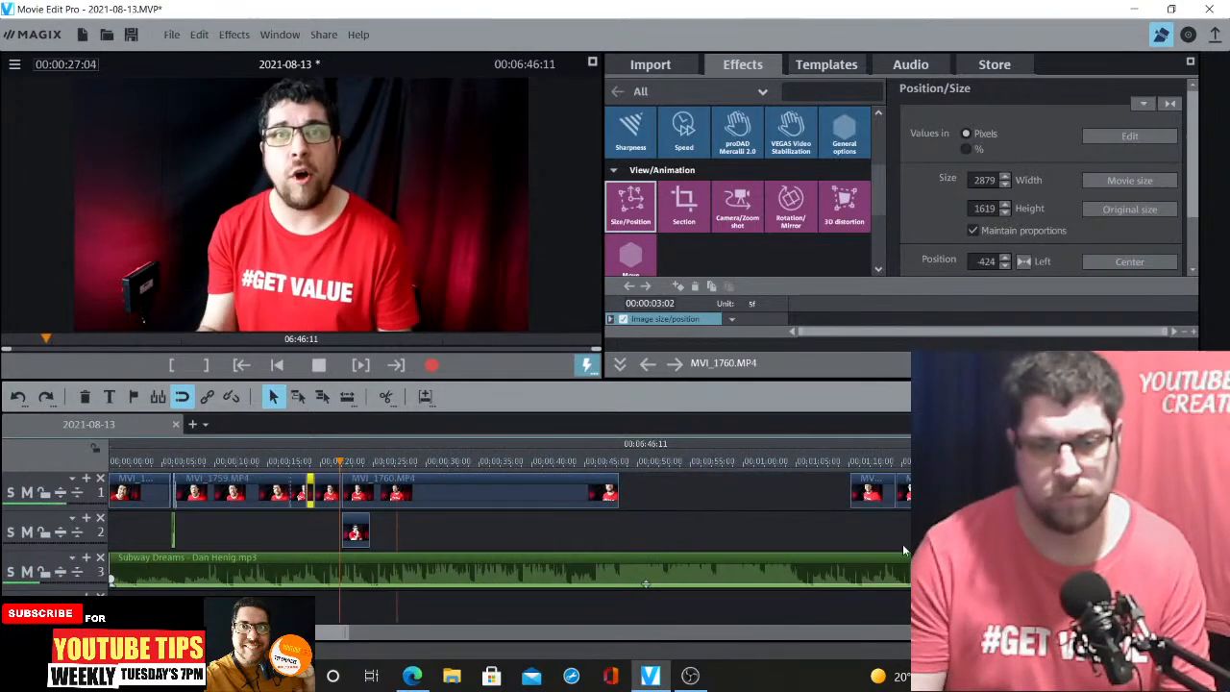
click(465, 490)
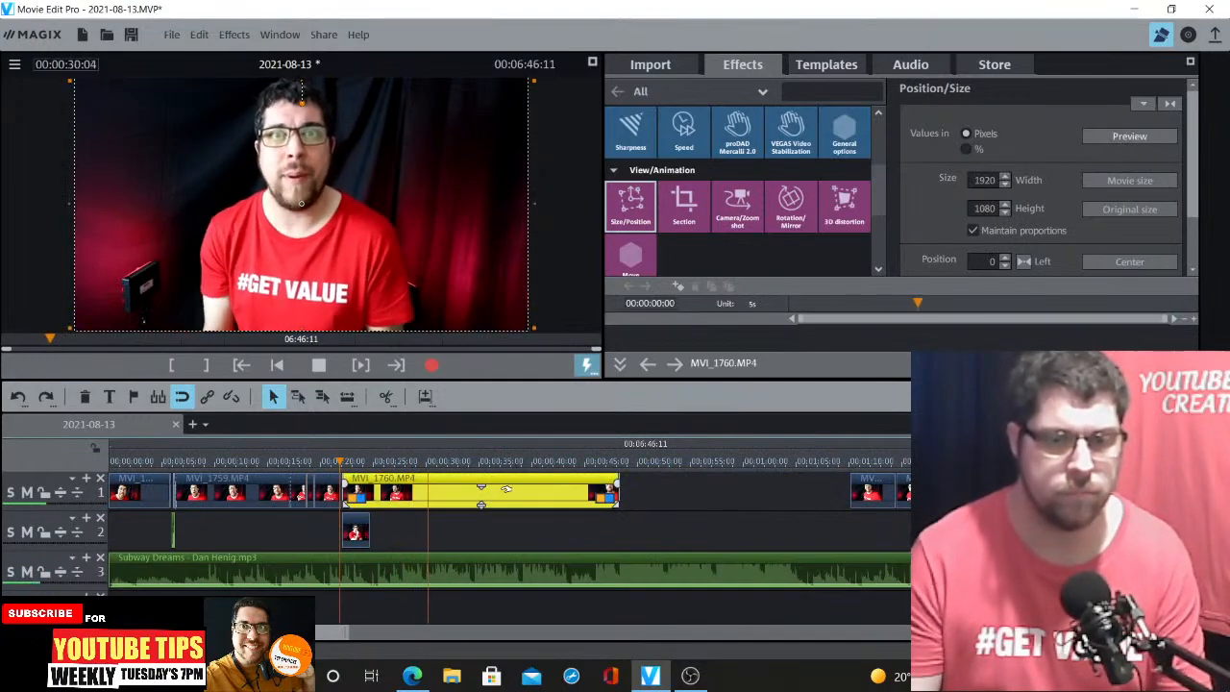
key(space)
click(385, 396)
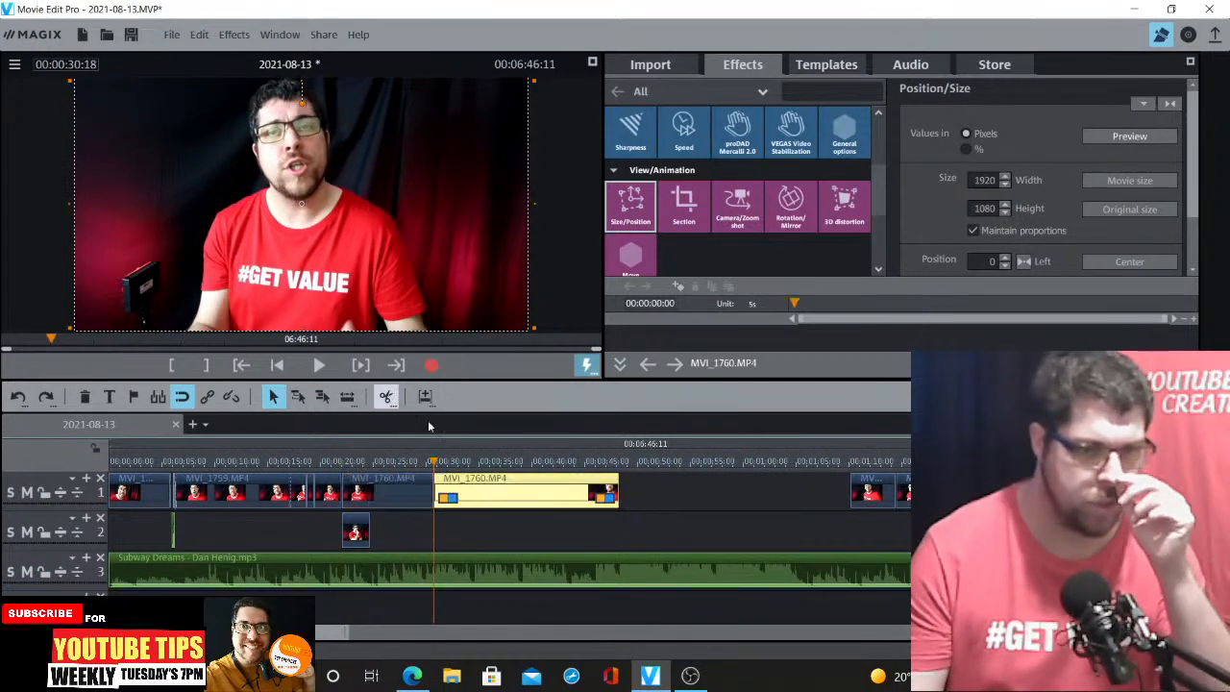
Split the following MVI_1760 segment again at 00:00:38:23
click(526, 499)
click(521, 464)
click(385, 399)
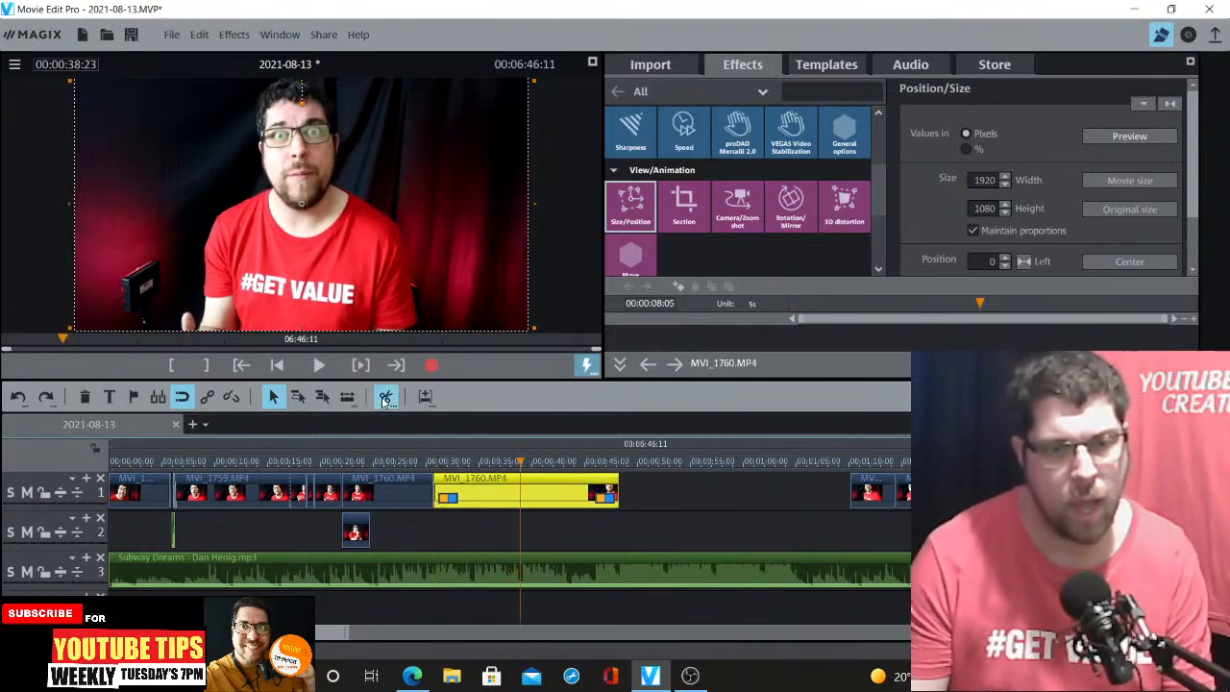
Punch in on the segment between the two splits, scaling it to 2342 × 1317 and shifting it to -200
click(475, 491)
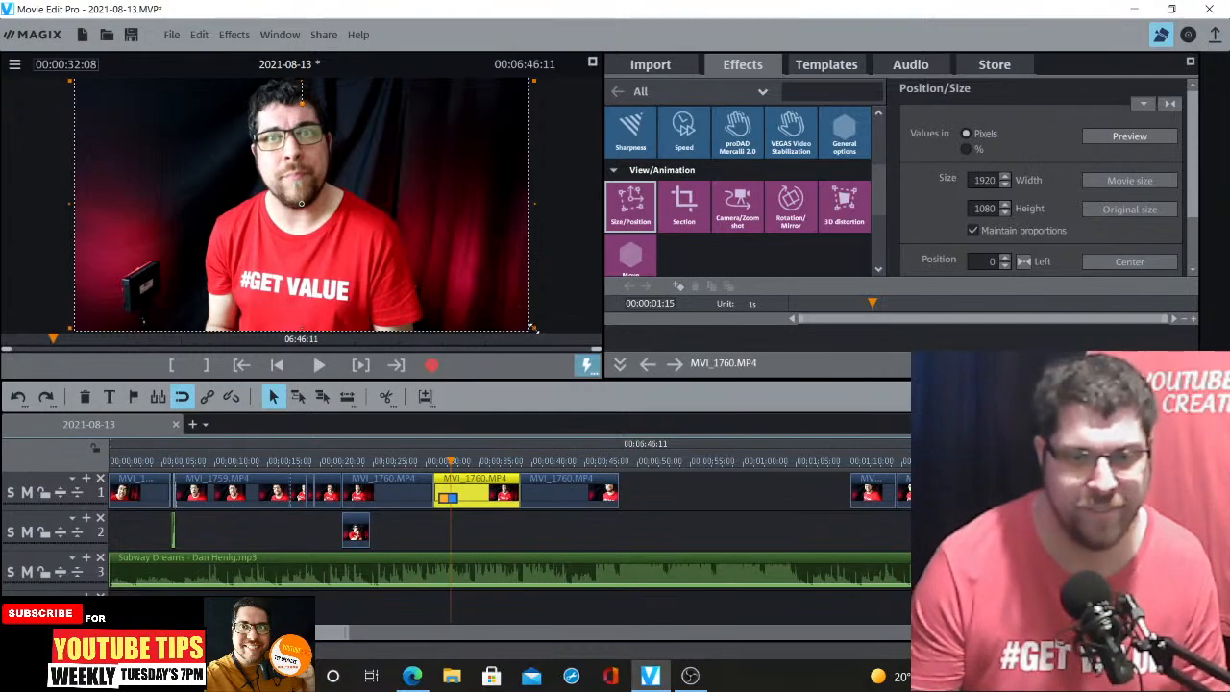
drag(534, 330, 631, 429)
drag(456, 282, 409, 273)
Play back the new punch-in from just before the segment
click(386, 464)
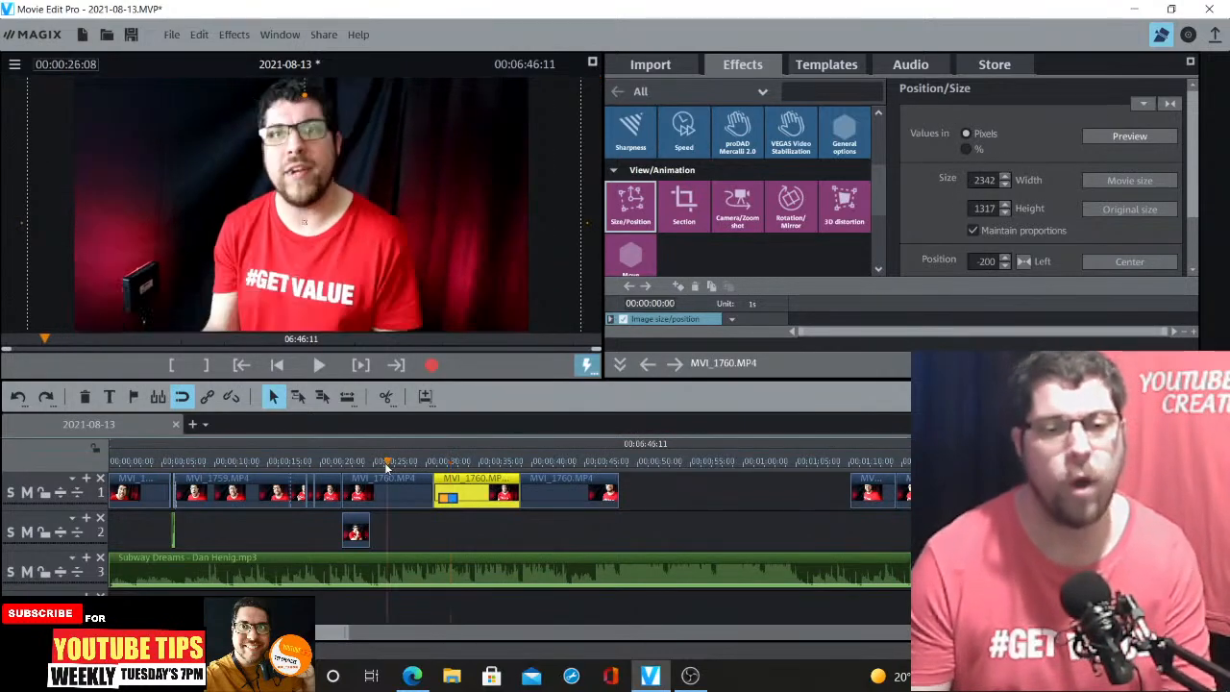
key(space)
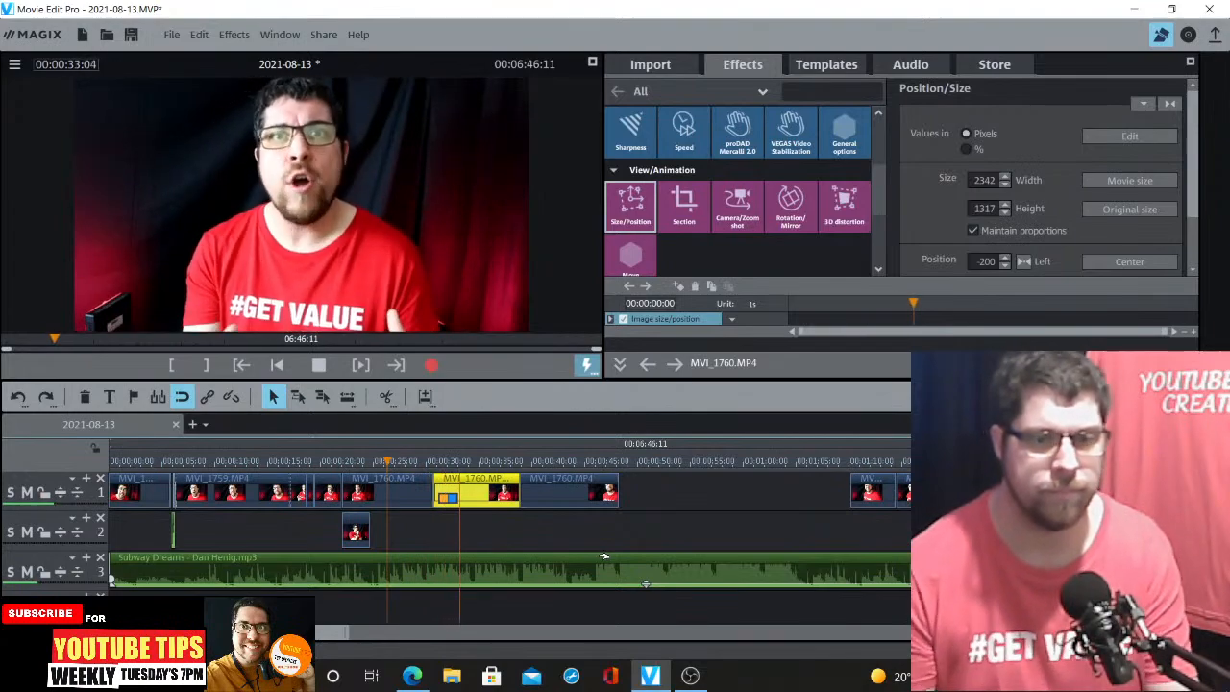
key(space)
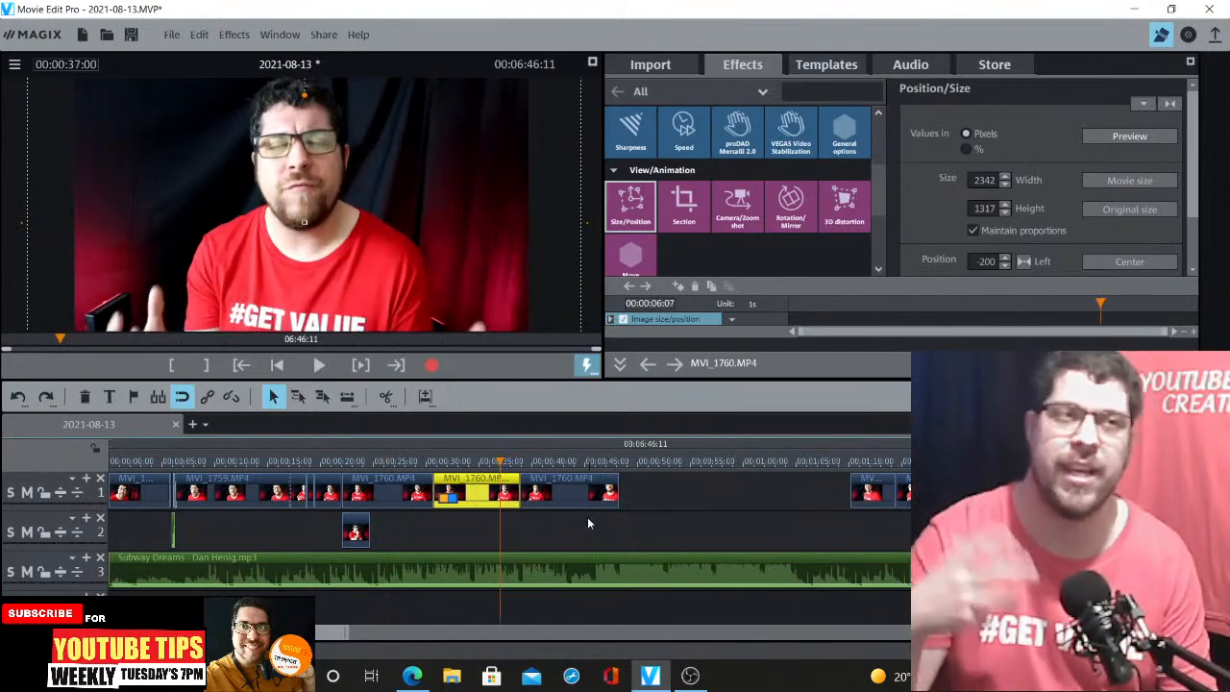
key(space)
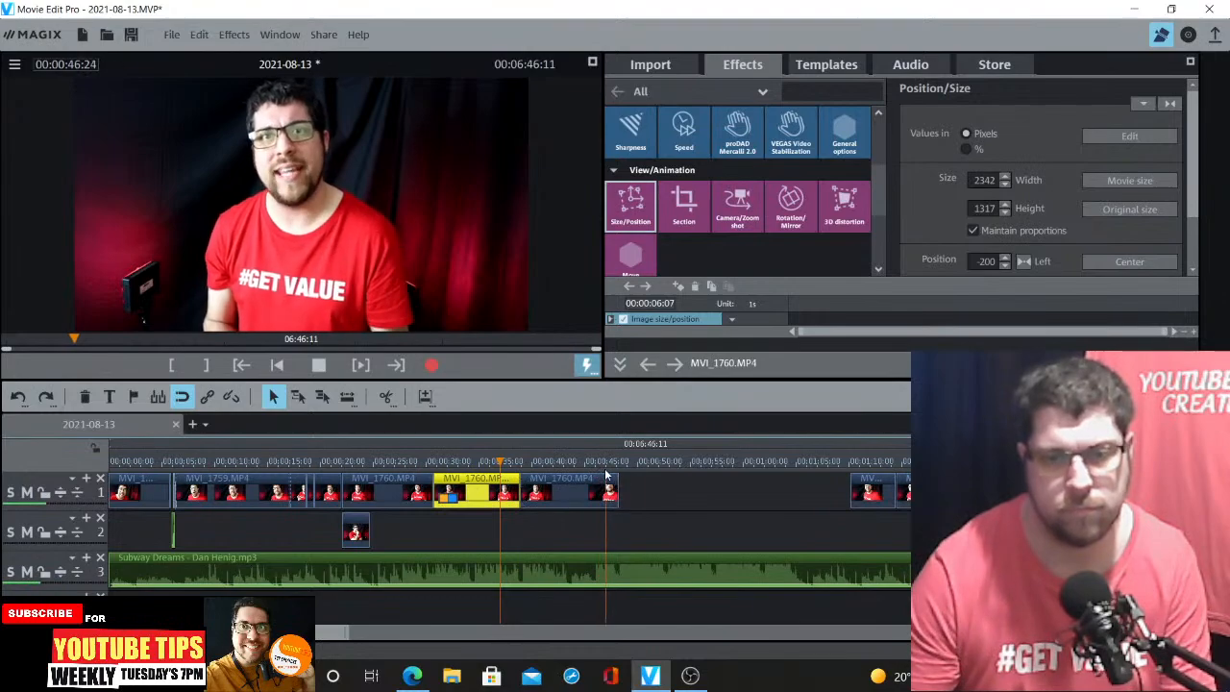
Trim the end of the last MVI_1760 segment slightly shorter
click(606, 469)
key(ctrl+Up)
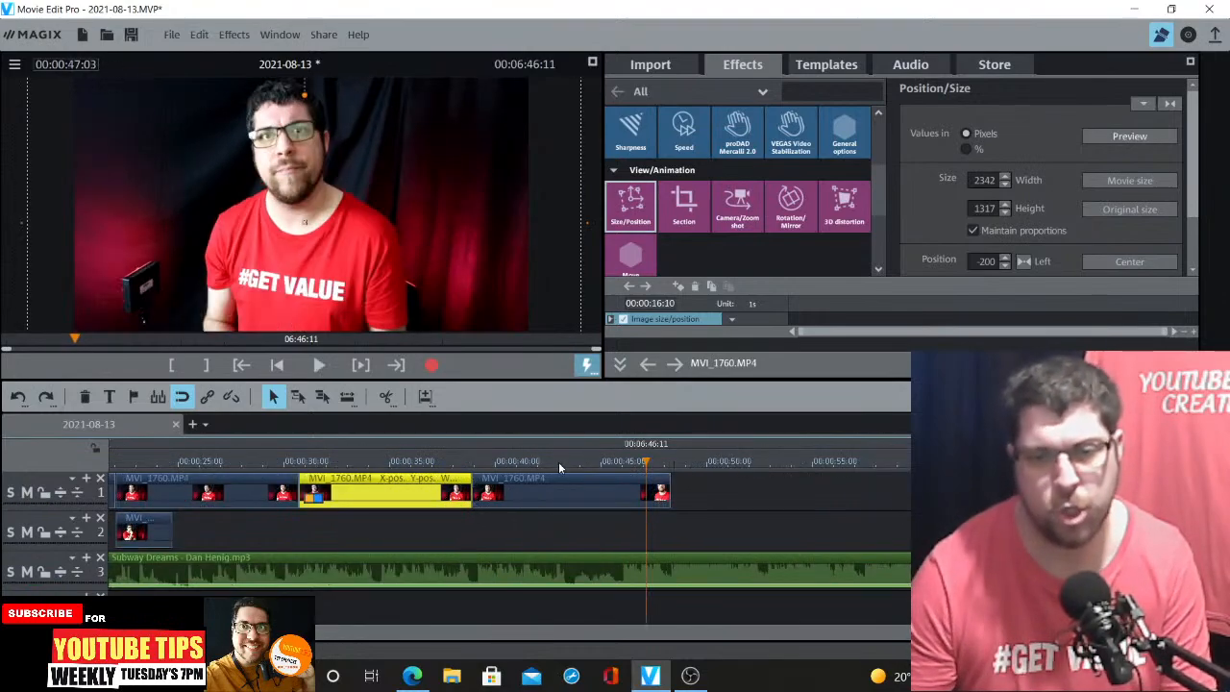
click(573, 496)
drag(664, 491, 644, 492)
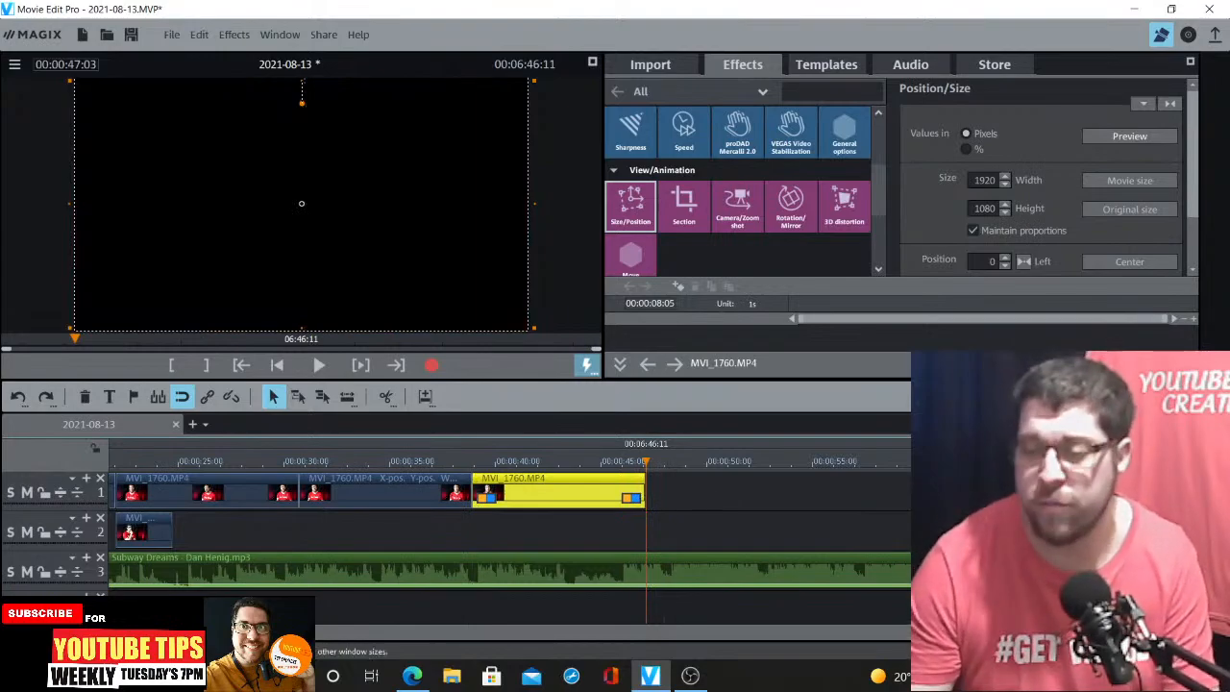
key(ctrl+Down)
key(ctrl+Down)
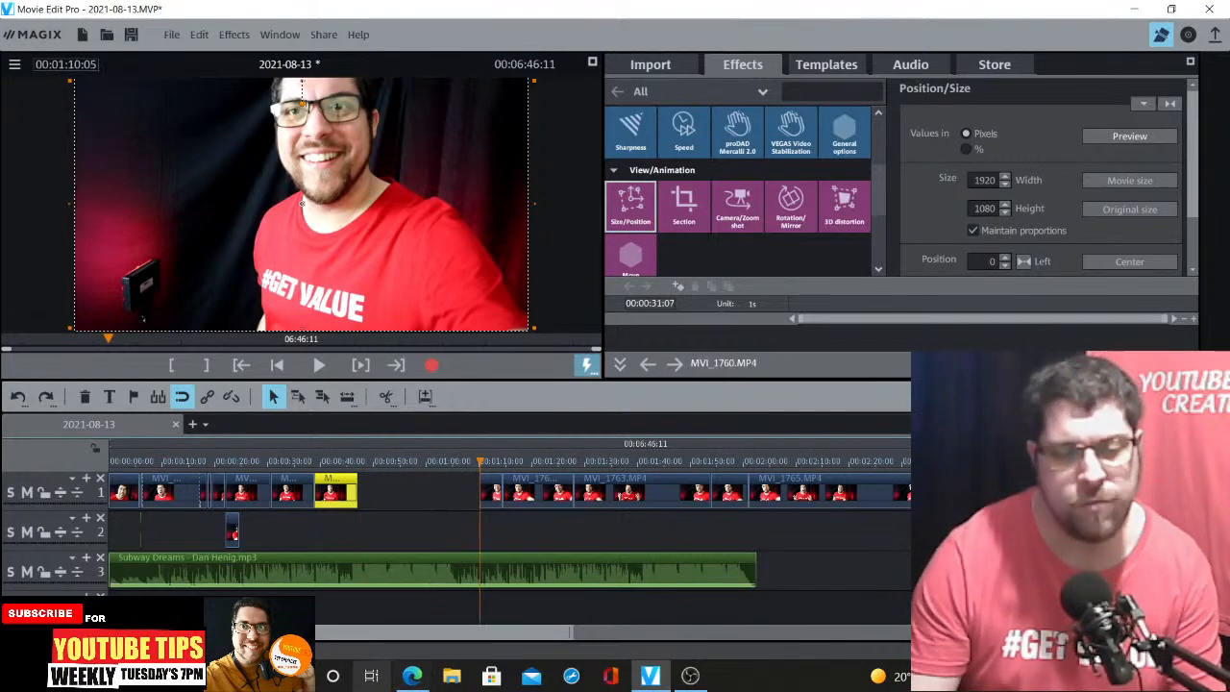
click(411, 677)
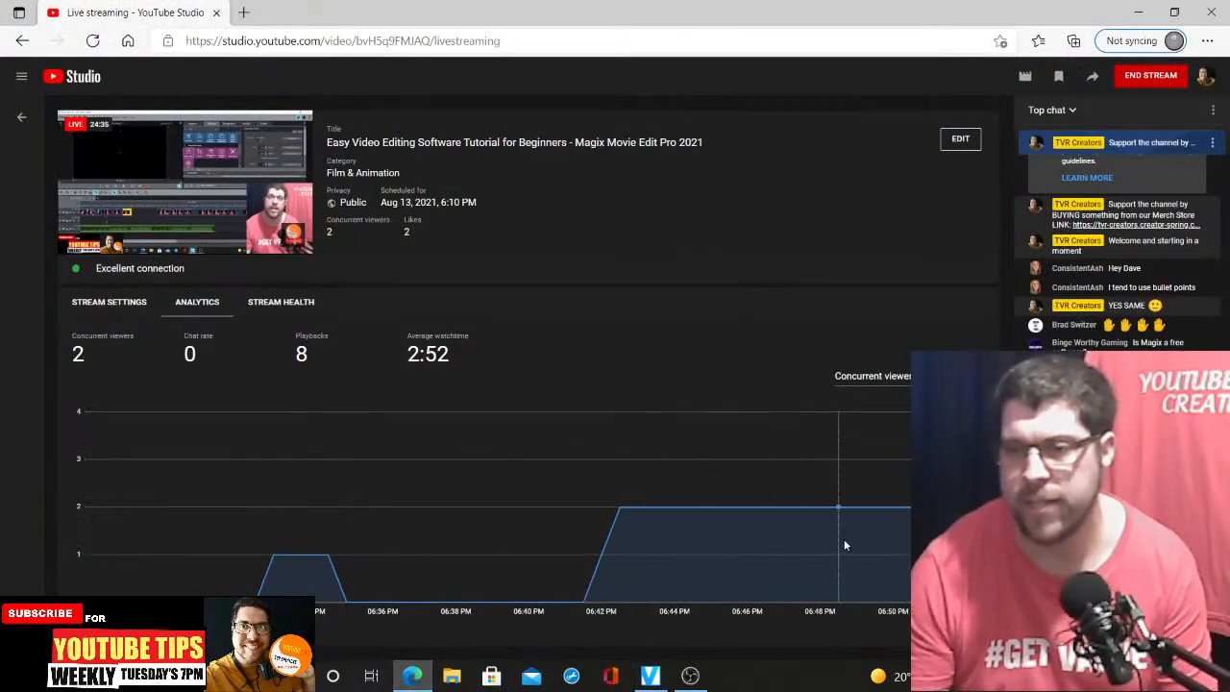
click(690, 677)
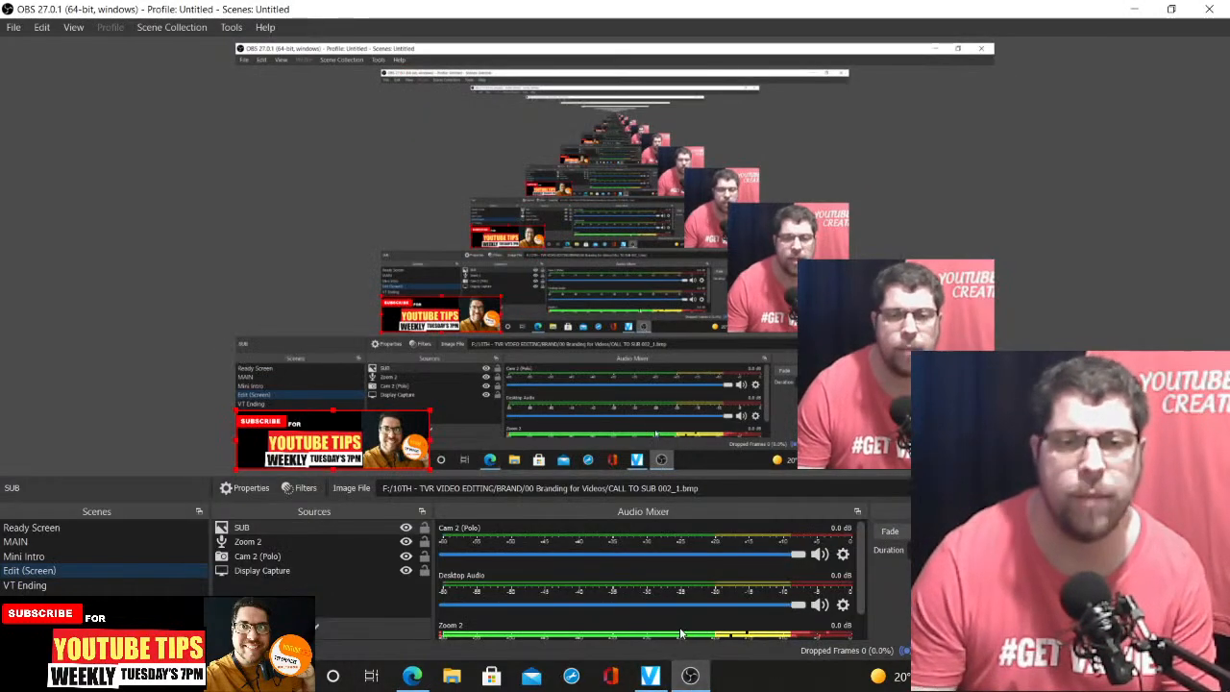
click(650, 677)
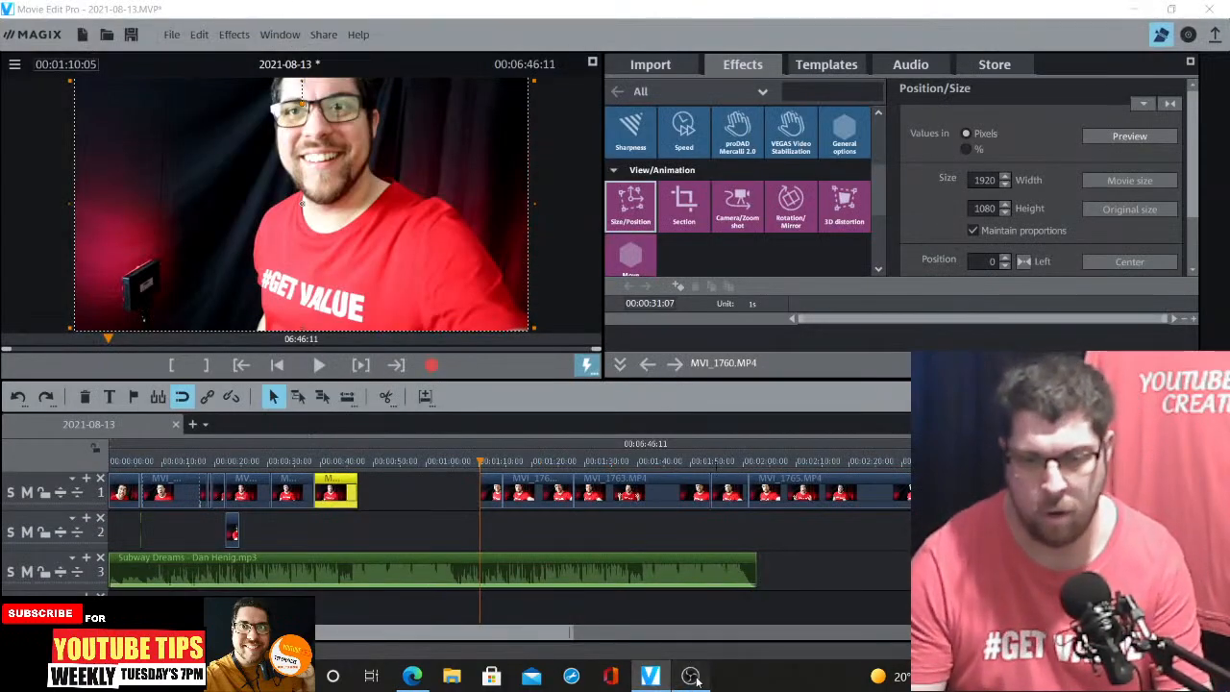
click(694, 678)
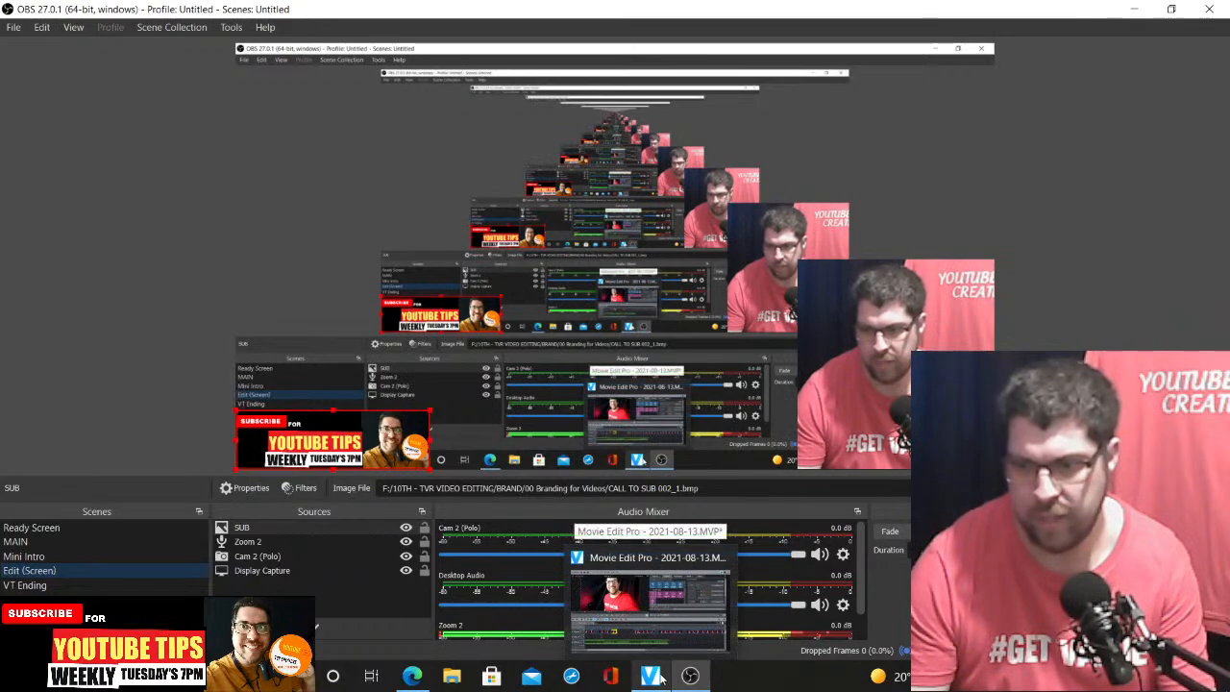
click(651, 677)
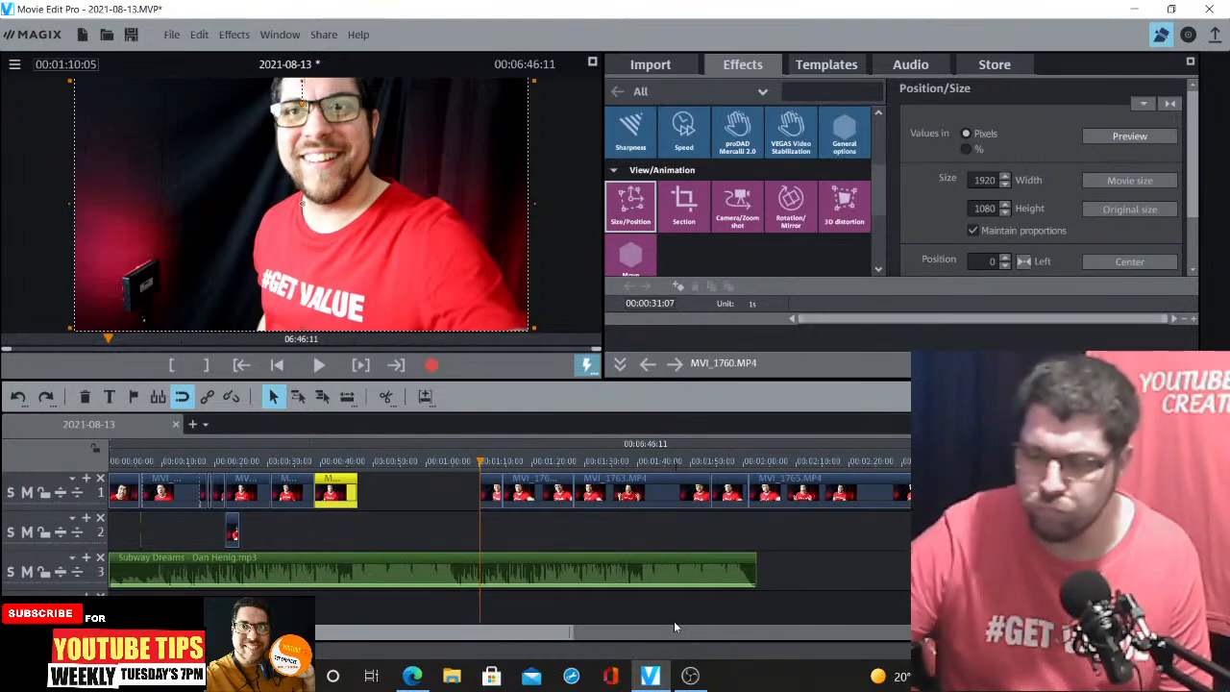
click(690, 676)
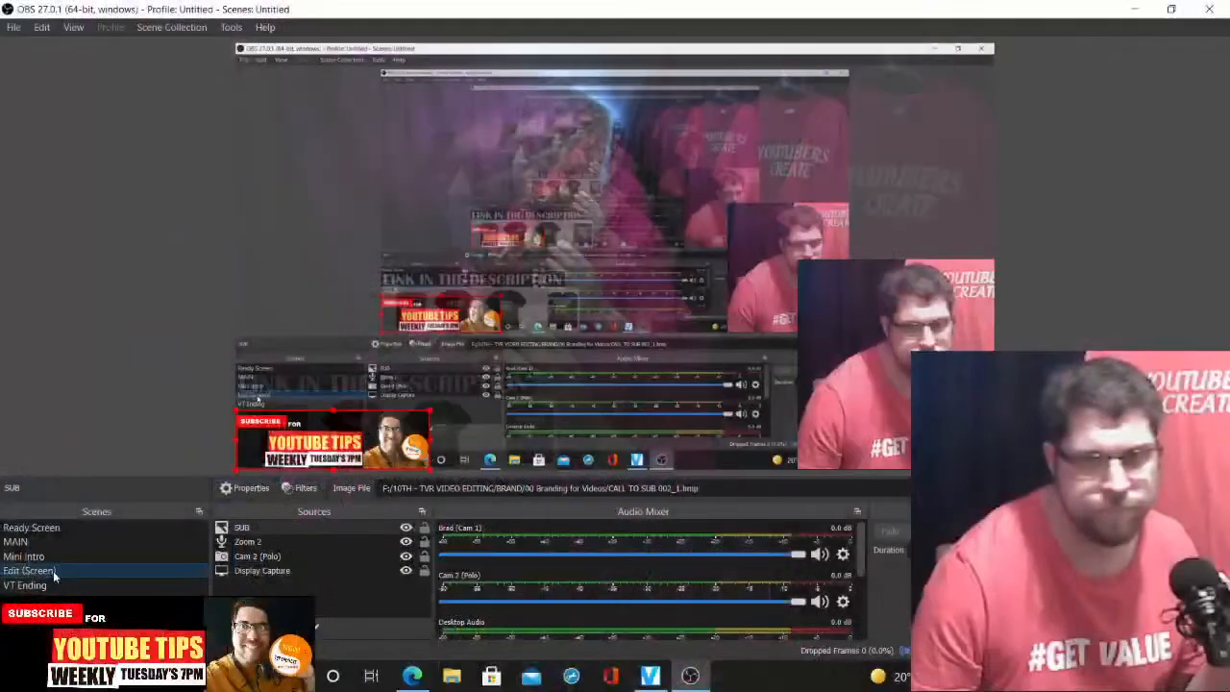
click(413, 676)
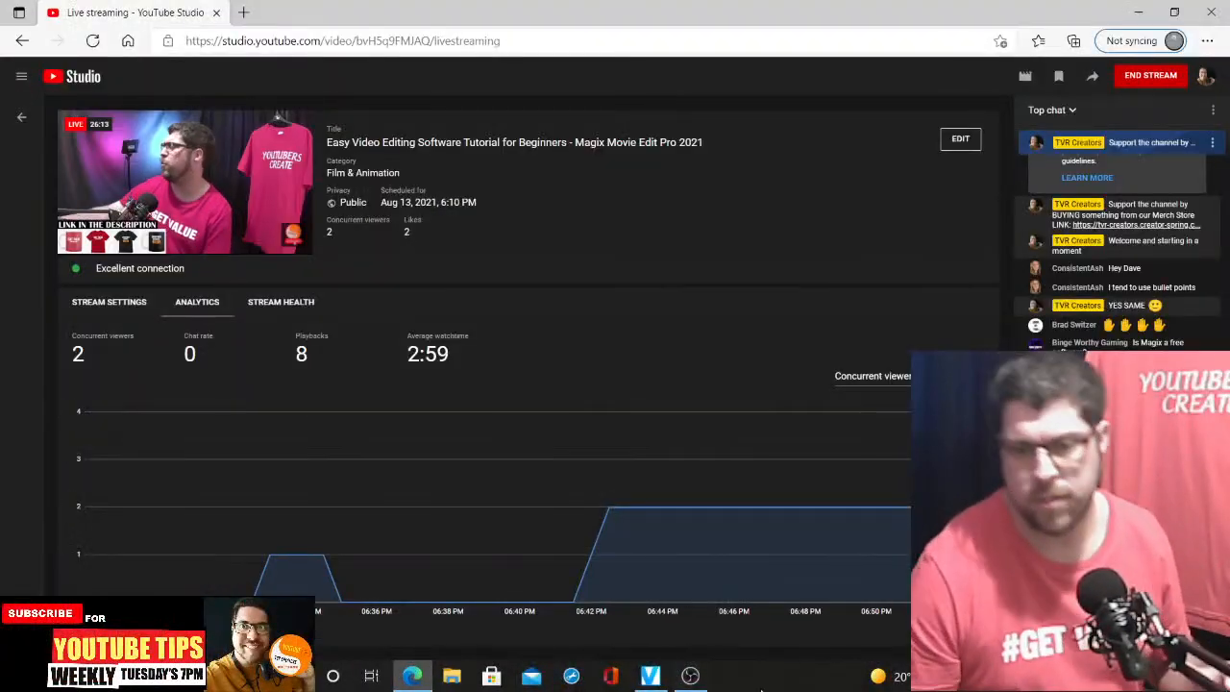
click(690, 677)
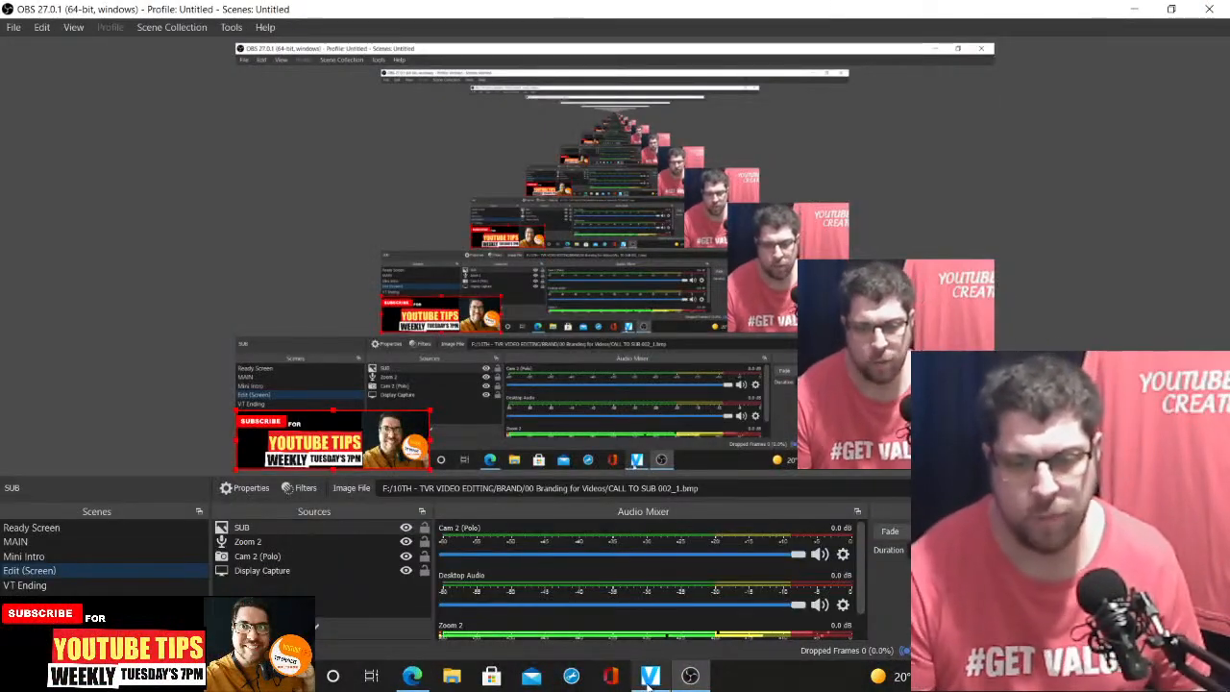
click(685, 678)
Review the timeline and the clips following the MVI_1760 segments
key(ctrl+Down)
key(ctrl+Down)
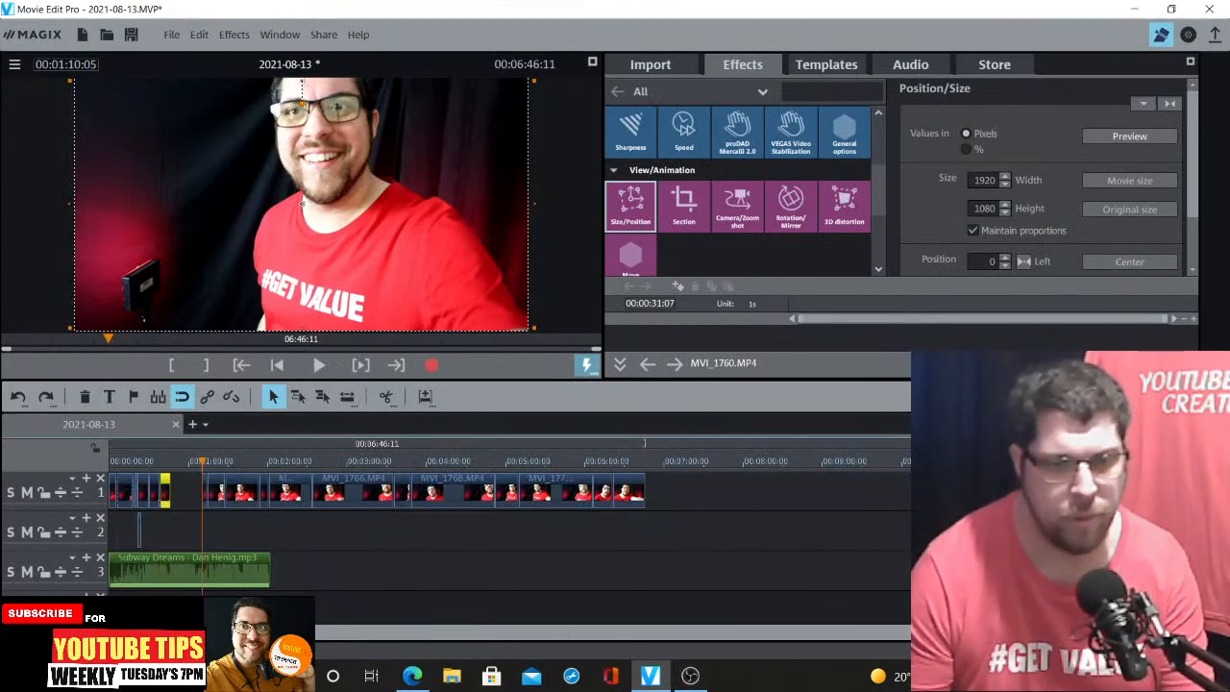
key(ctrl+Up)
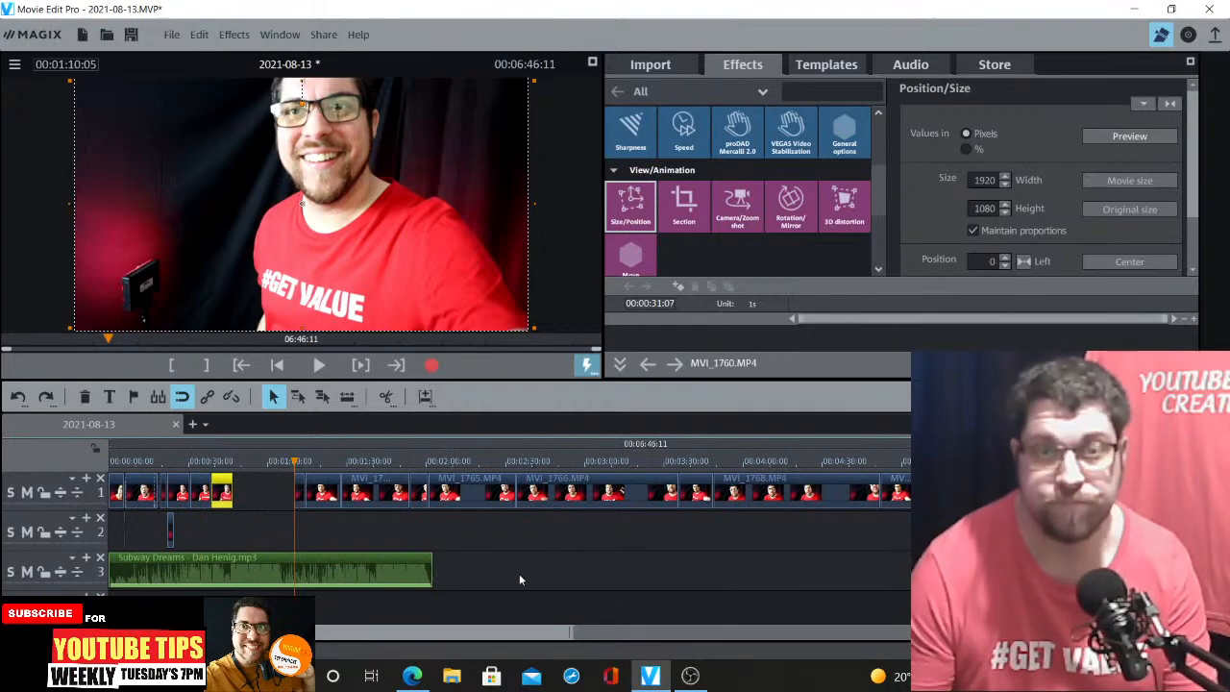
key(space)
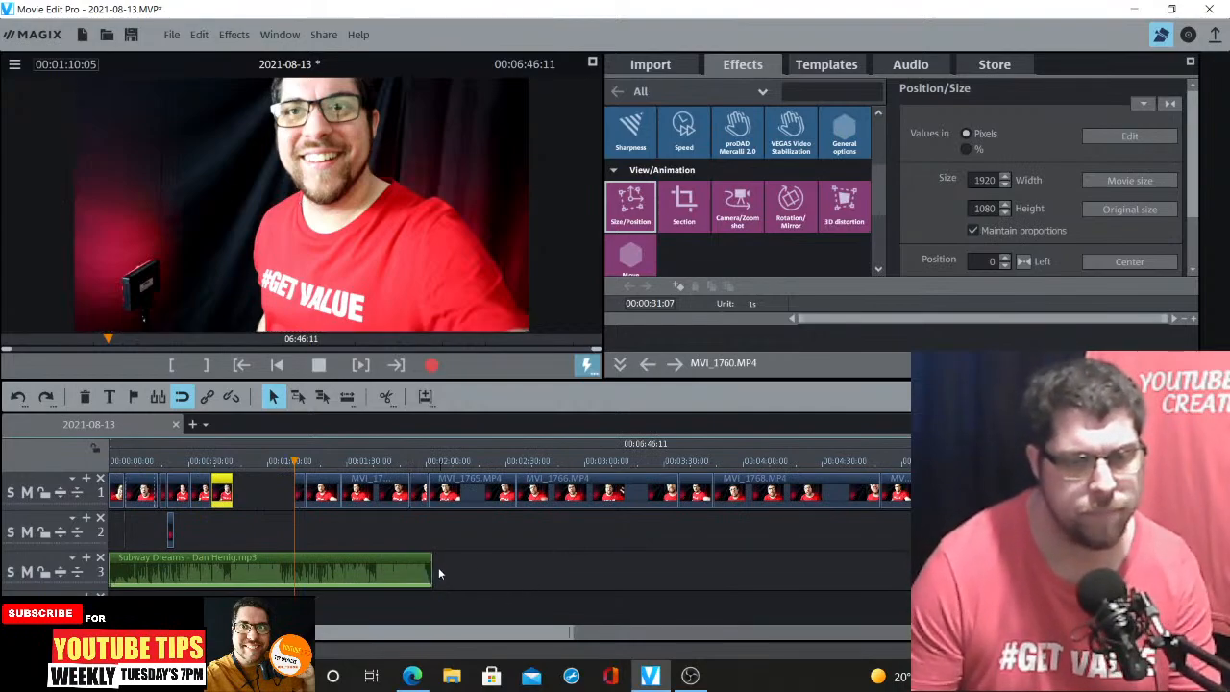
key(space)
click(221, 465)
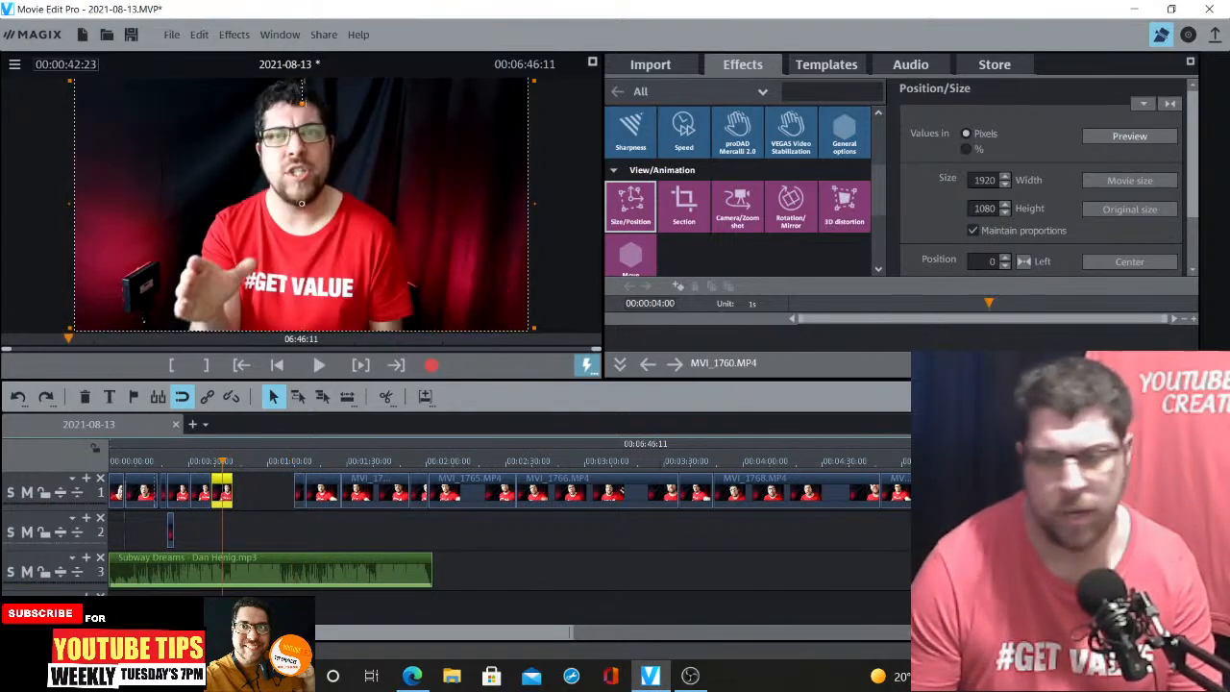
key(ctrl+Up)
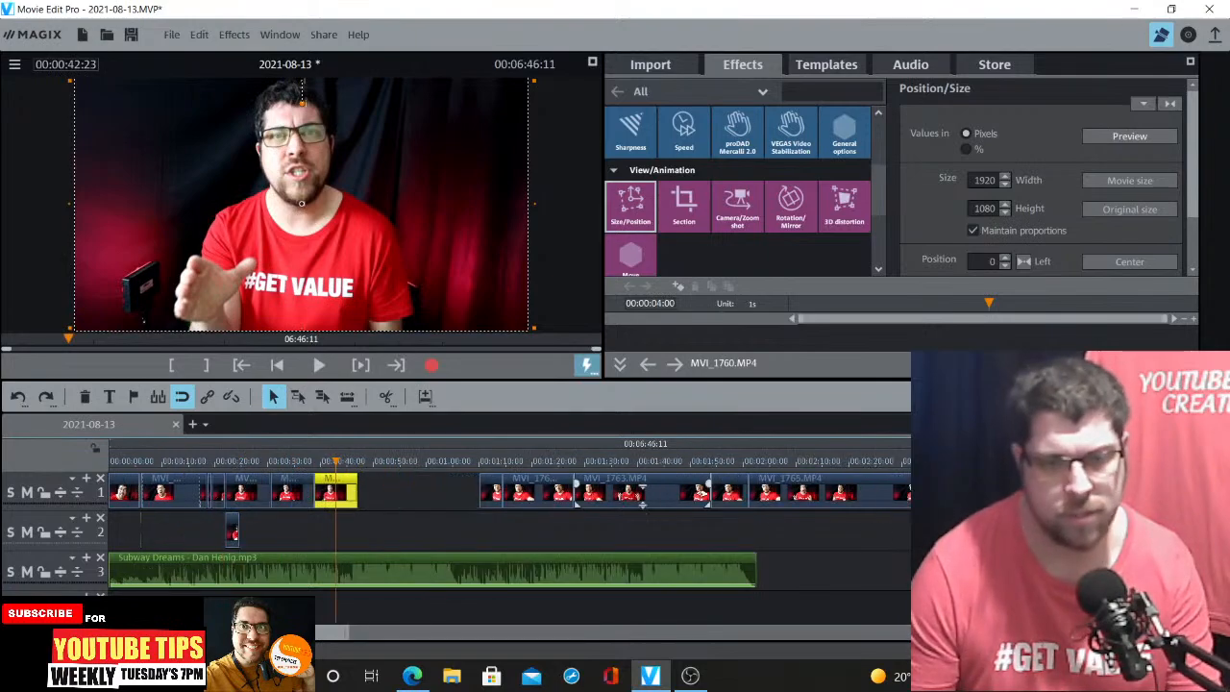
Delete the short clip piece at about 00:01:10 and move the MVI_1762 clip earlier to about 00:00:49
click(478, 468)
key(space)
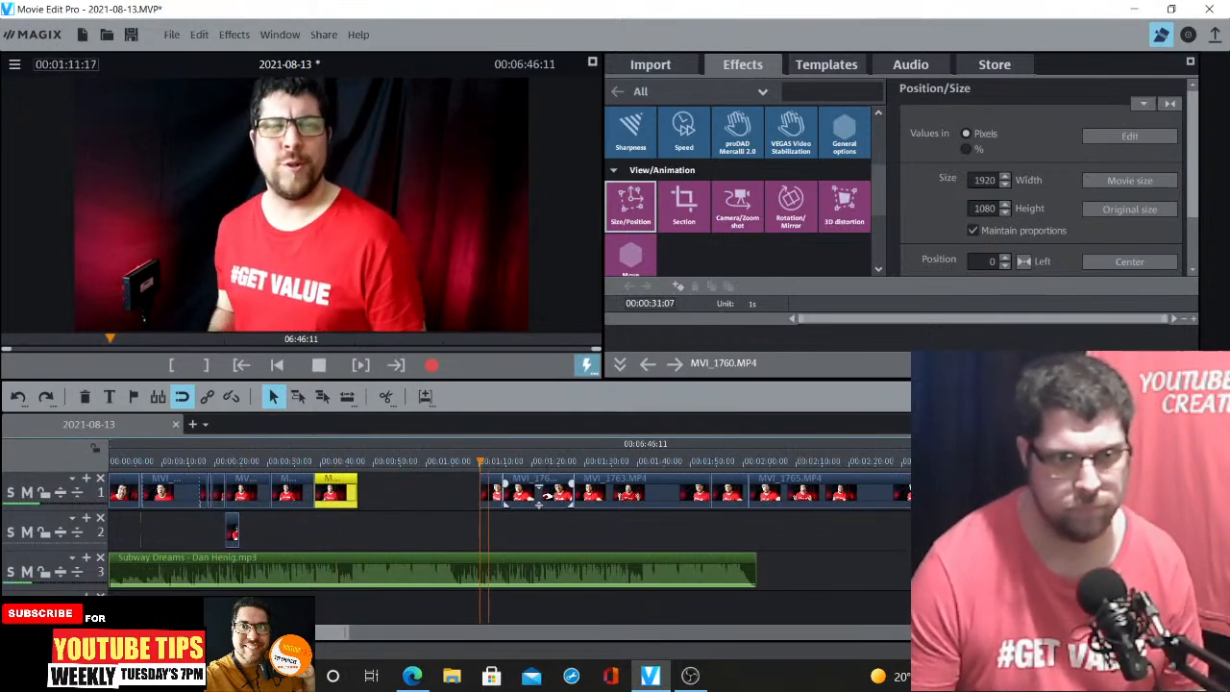
key(space)
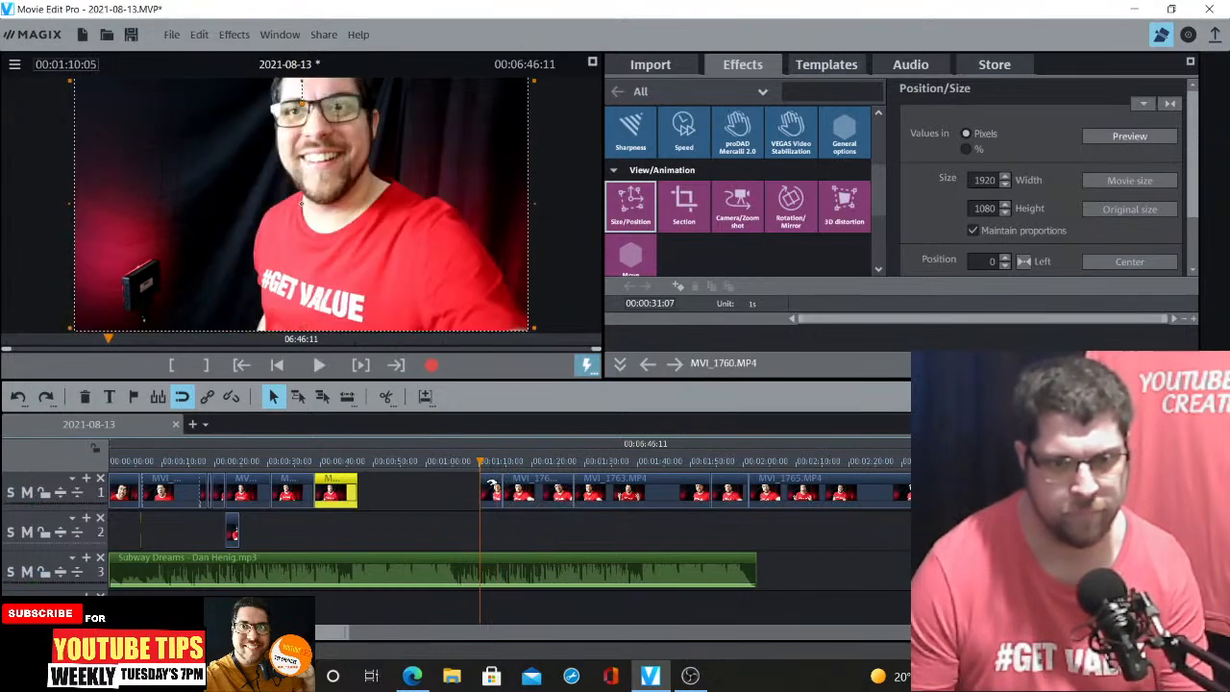
key(Delete)
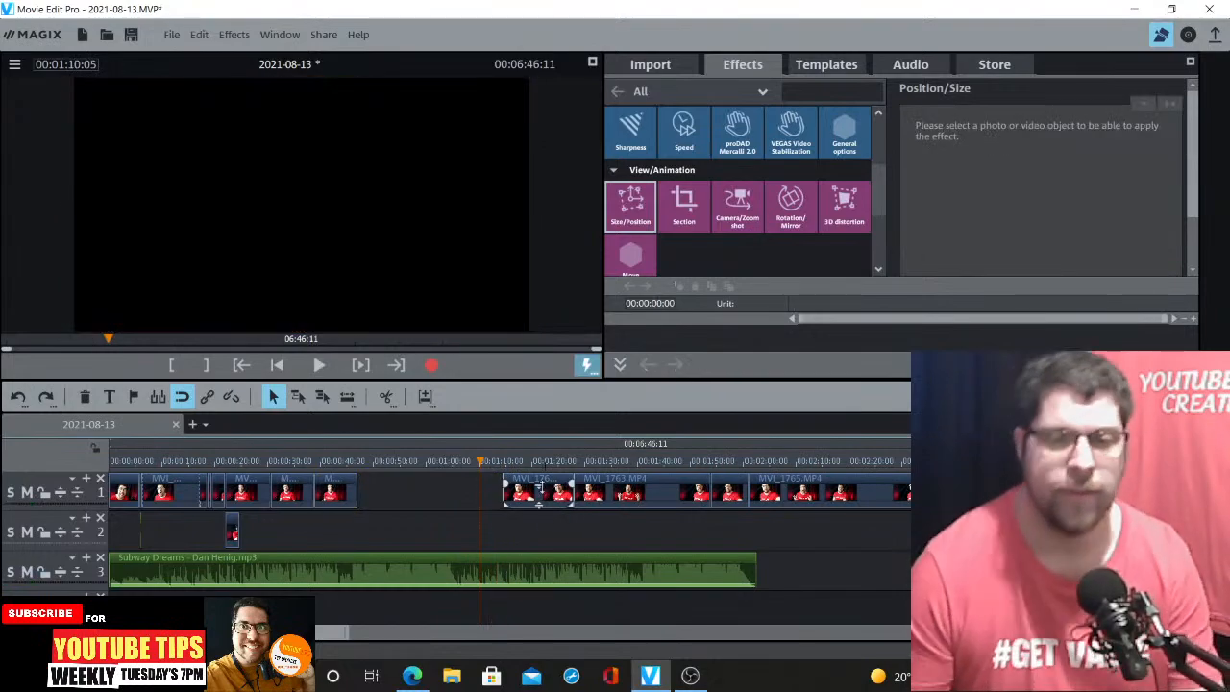
drag(534, 485, 426, 492)
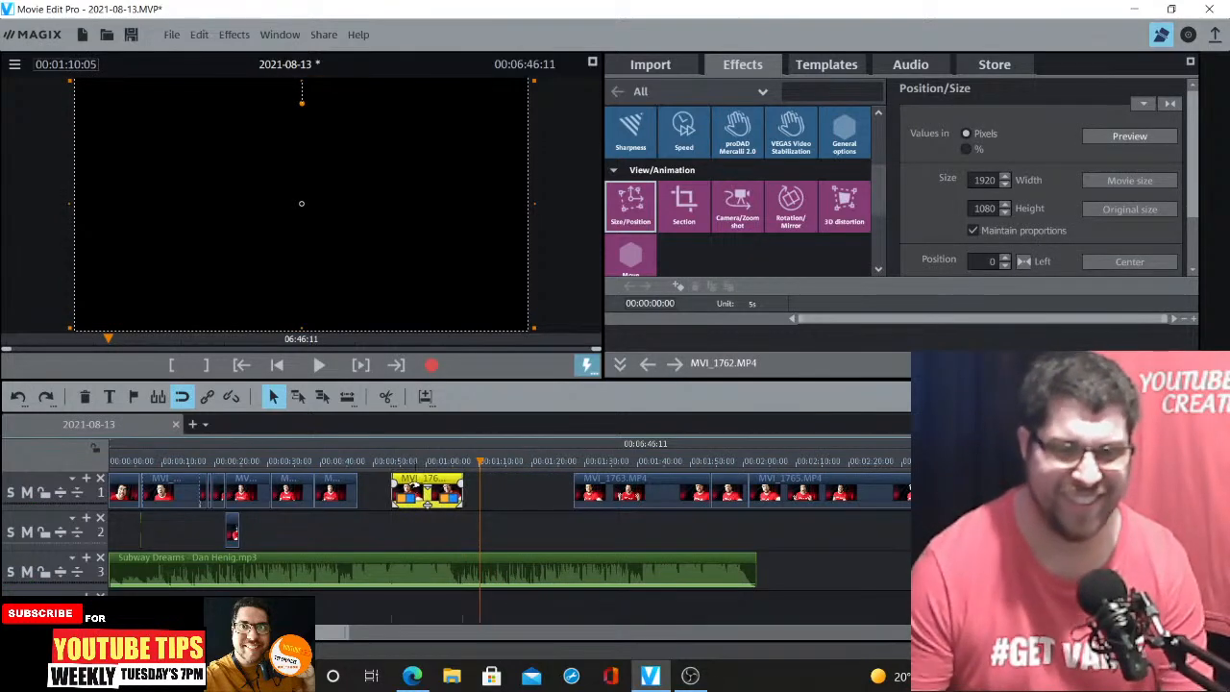
Play back the moved MVI_1762 clip
double_click(393, 463)
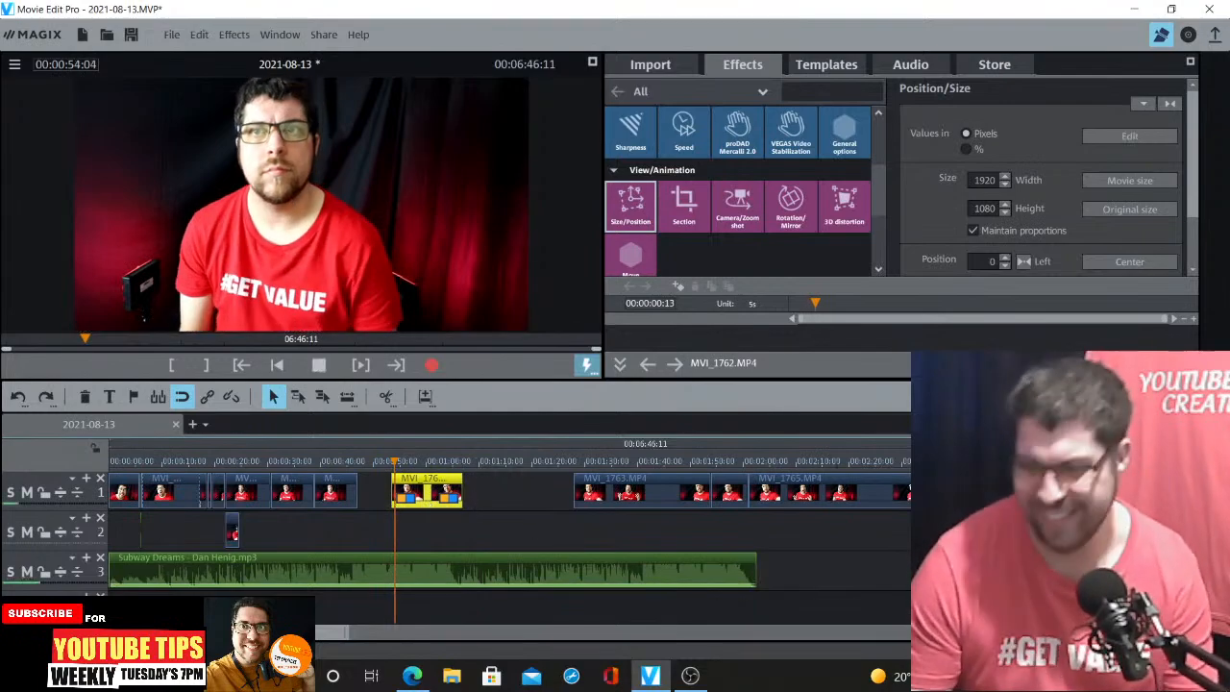
key(ctrl+Up)
key(ctrl+Up)
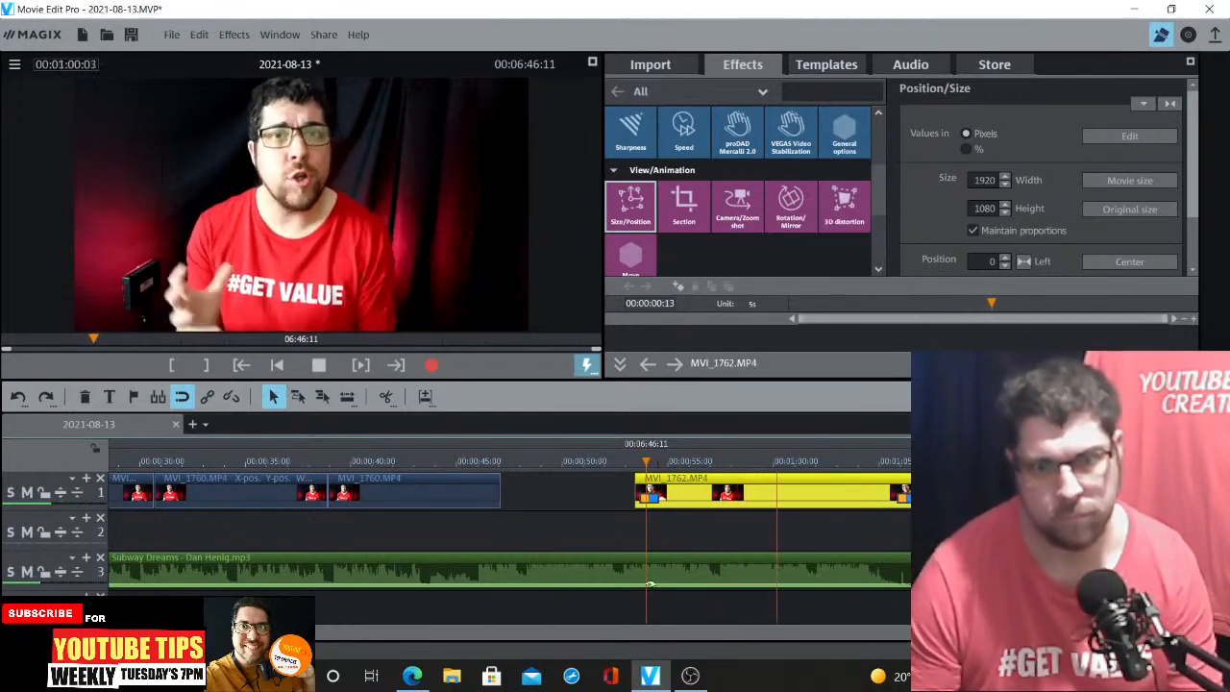
key(space)
Split the Subway Dreams music at 00:00:46:03 and delete the part after the split
click(573, 567)
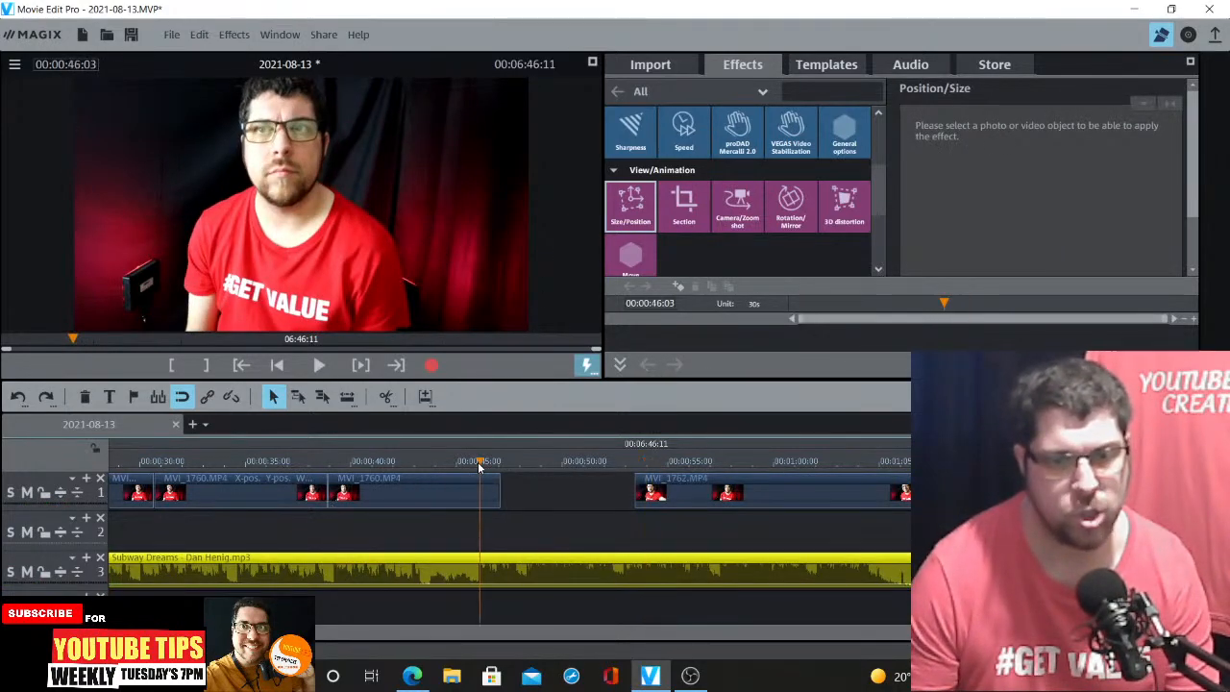
click(388, 400)
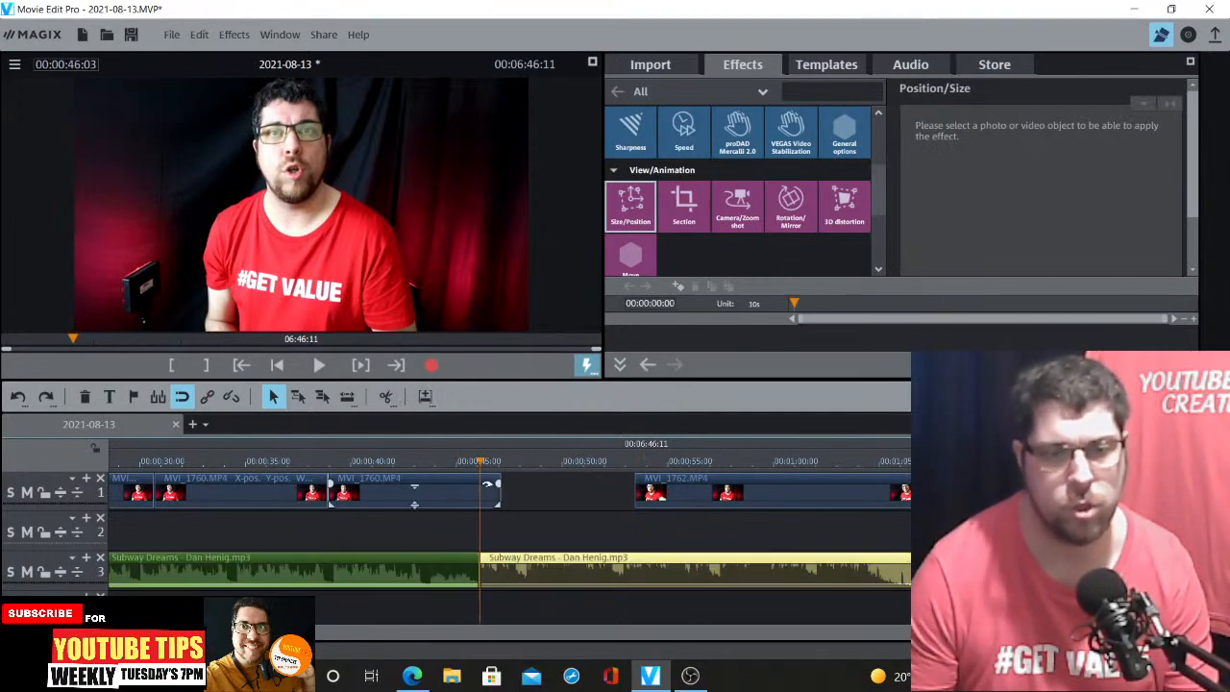
key(Delete)
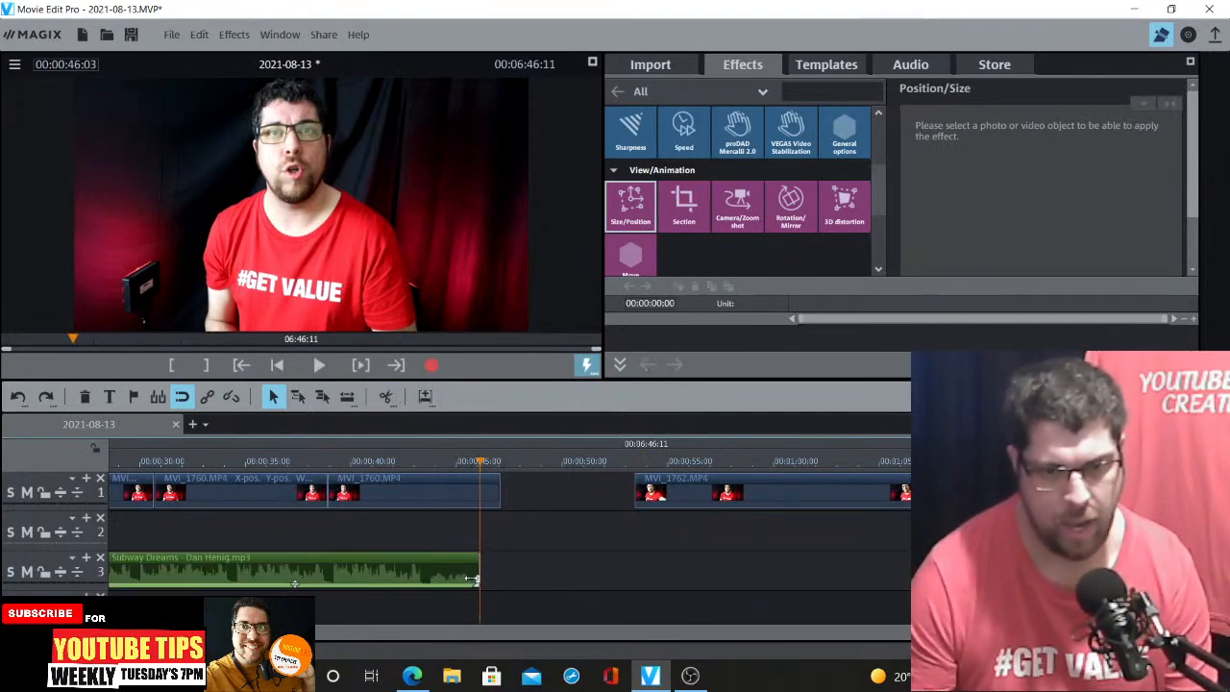
Move the MVI_1762 clip earlier to start at about 00:00:48 and play it back
click(454, 578)
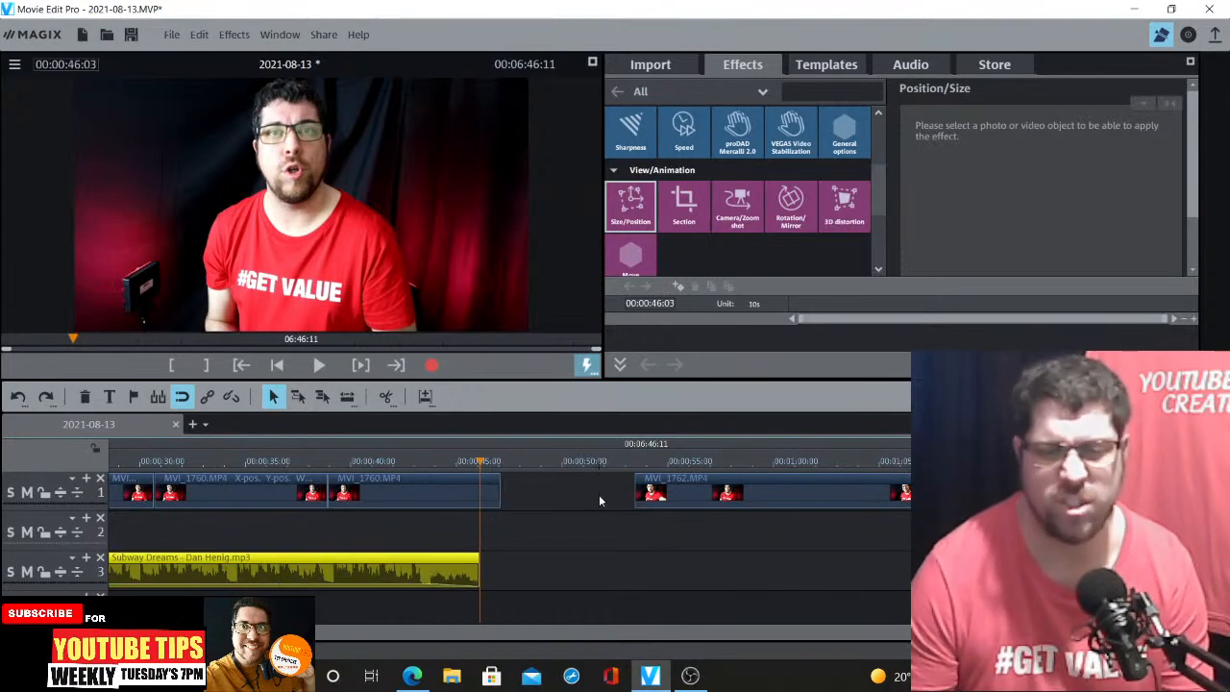
drag(648, 495, 581, 485)
click(569, 464)
key(space)
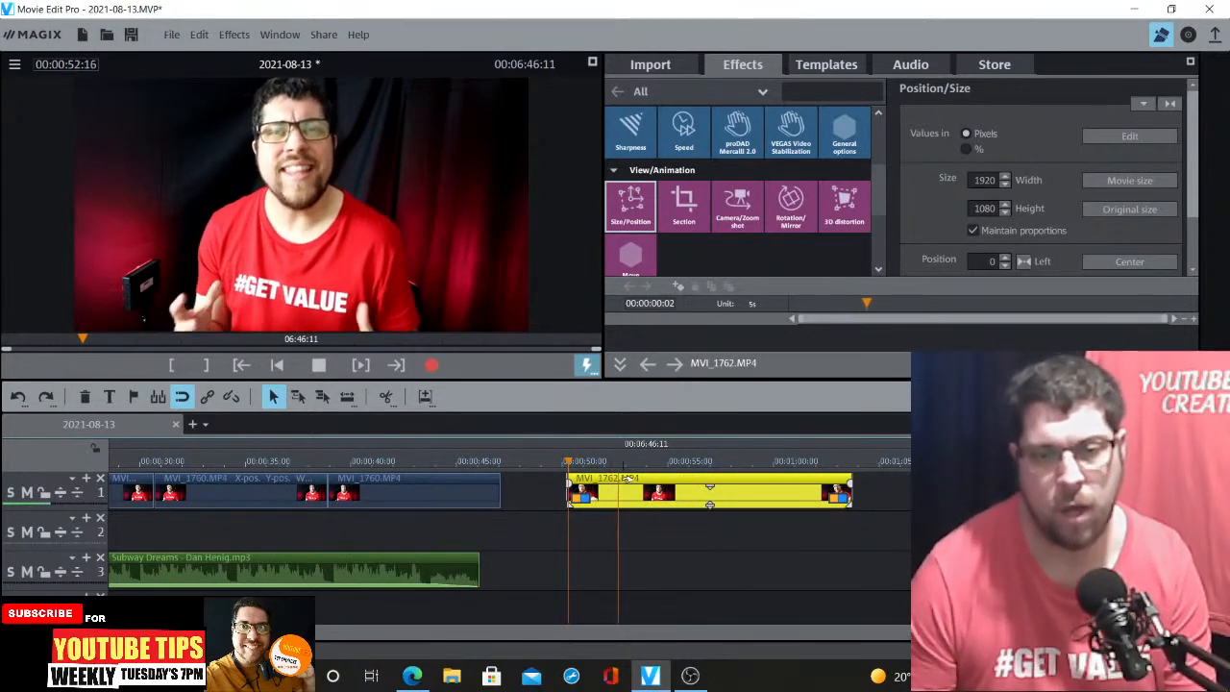
Split the MVI_1762 clip at 00:00:52:21 and delete the piece before the split
click(623, 465)
click(383, 396)
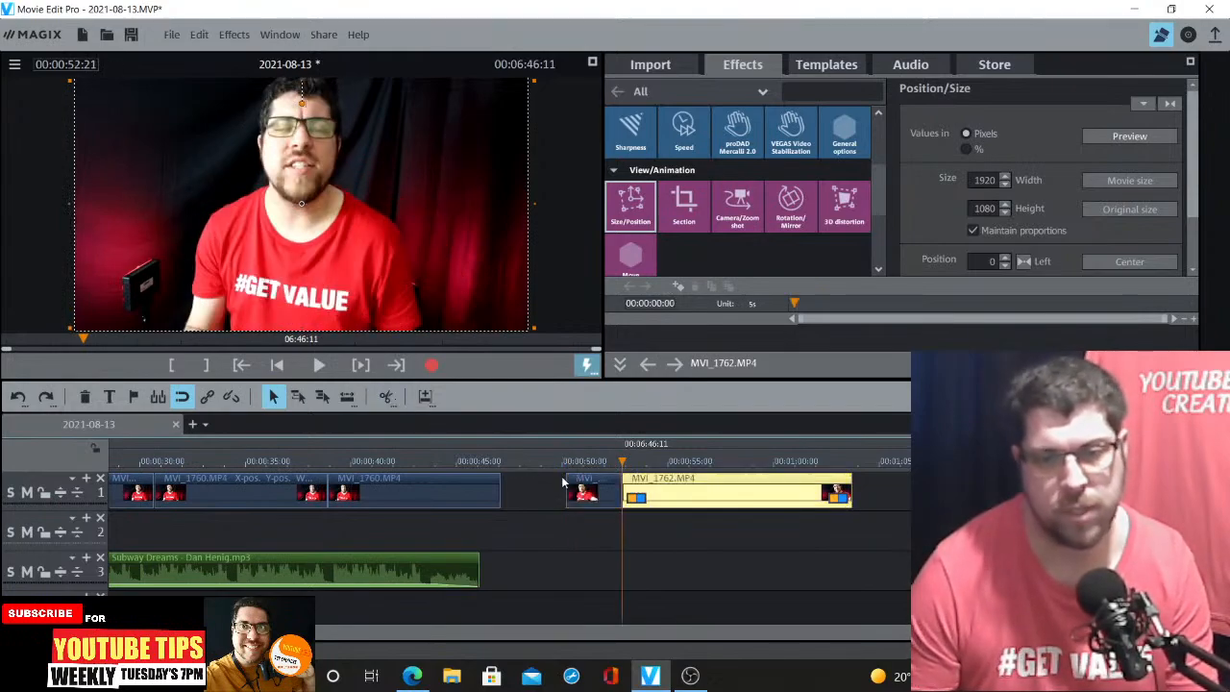
click(596, 492)
key(Delete)
Move the remaining MVI_1762 piece to about 00:00:46 and trim its end to about 00:00:52
click(635, 487)
drag(635, 487, 508, 487)
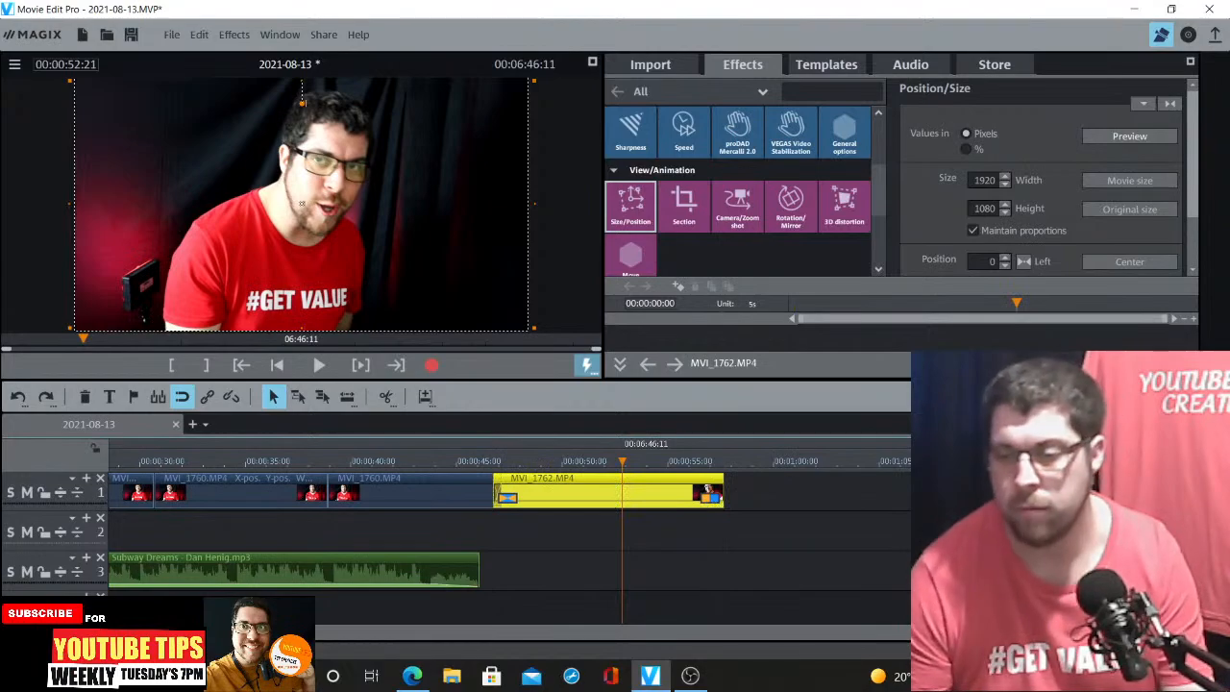
drag(711, 492, 621, 486)
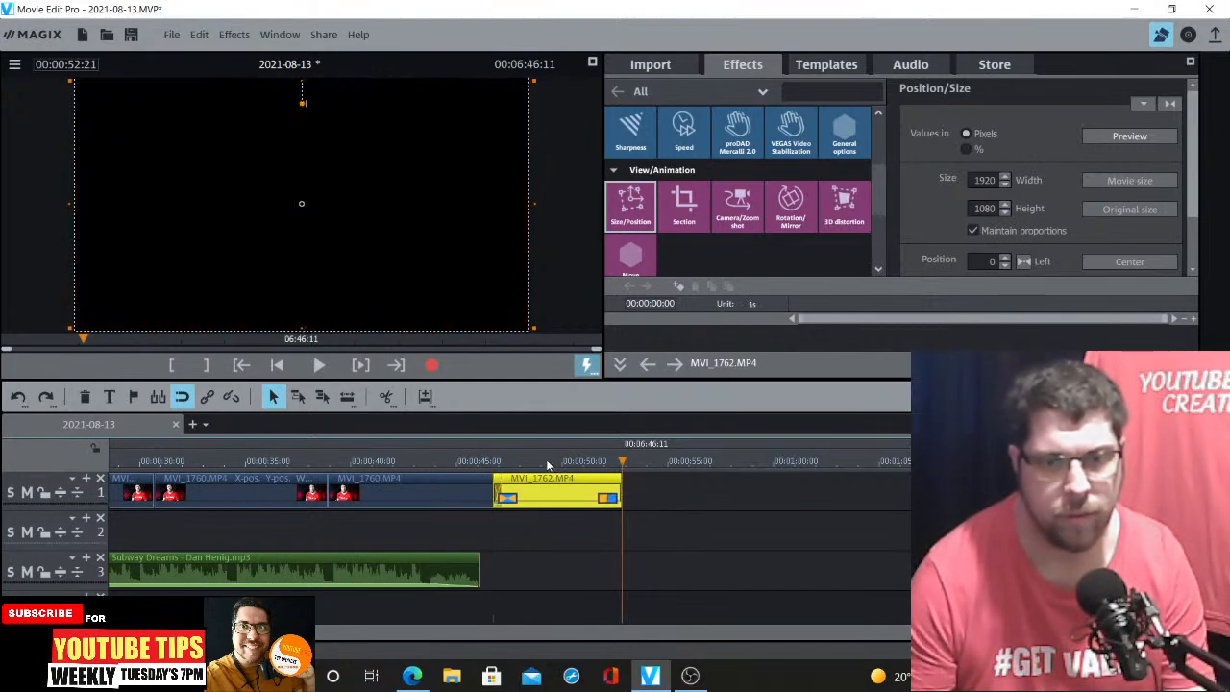
Play back the trimmed MVI_1762 piece from about 00:00:48
click(548, 464)
key(space)
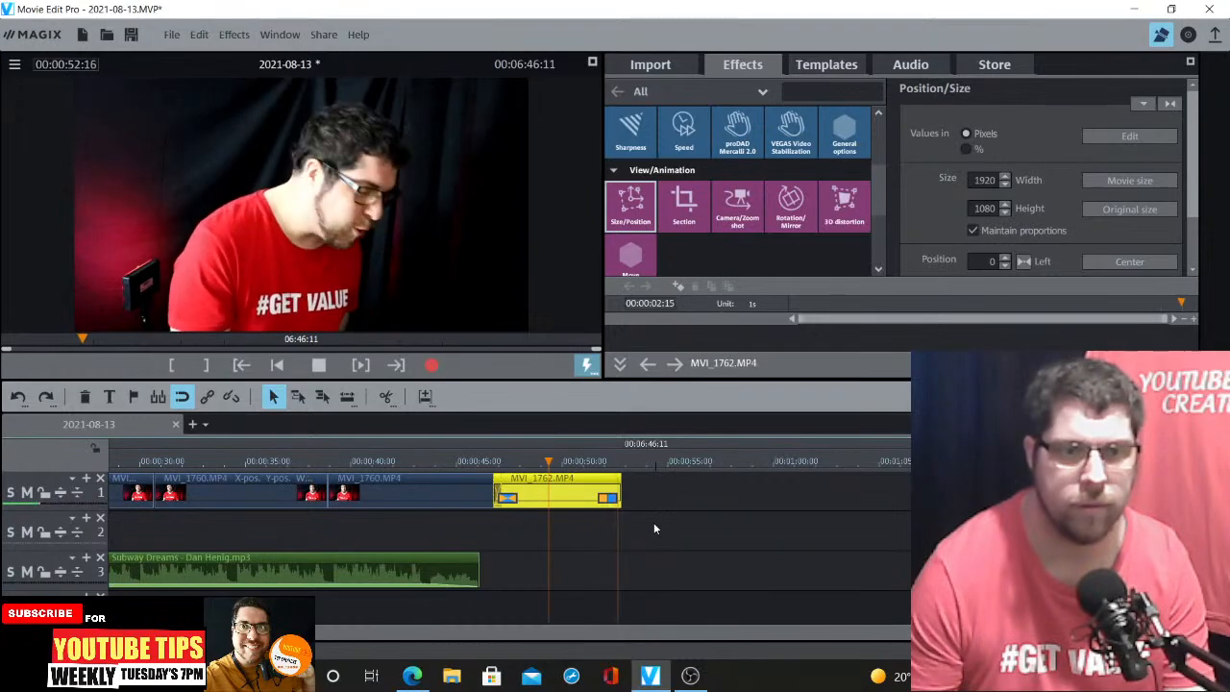
key(space)
Delete the MVI_1762 clip from the timeline
drag(581, 483, 712, 482)
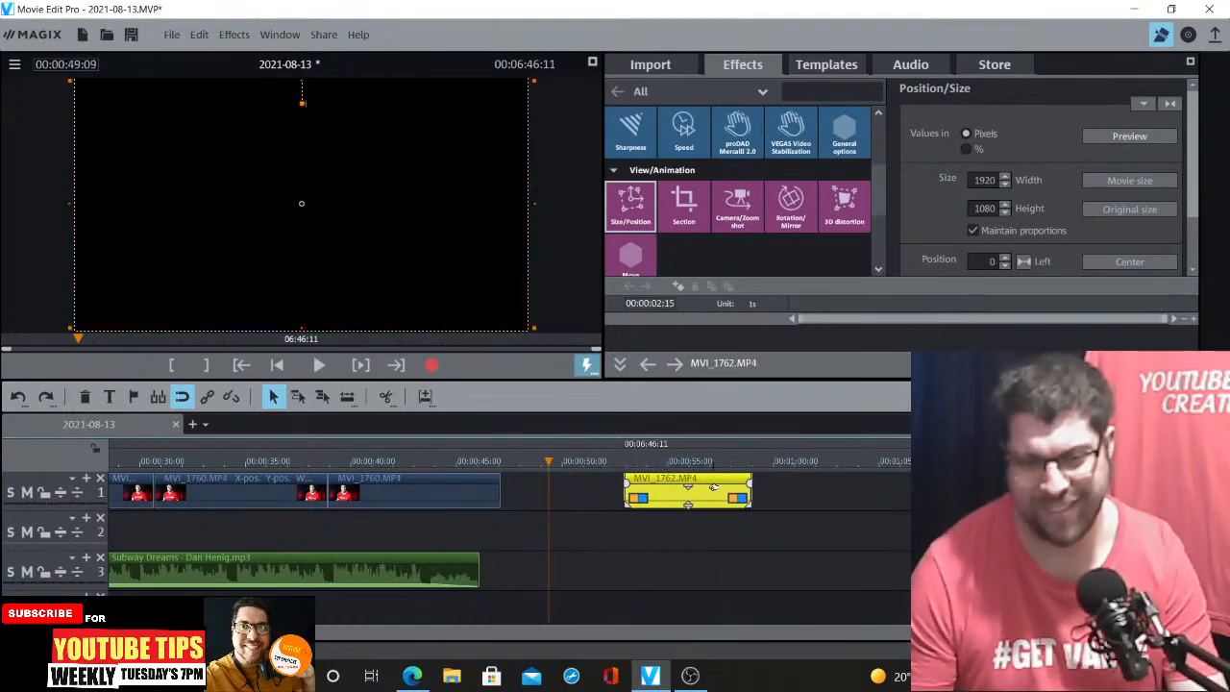
key(Delete)
Play back the MVI_1763 clip and the start of MVI_1765 to review their content
scroll(510, 531, down, 2)
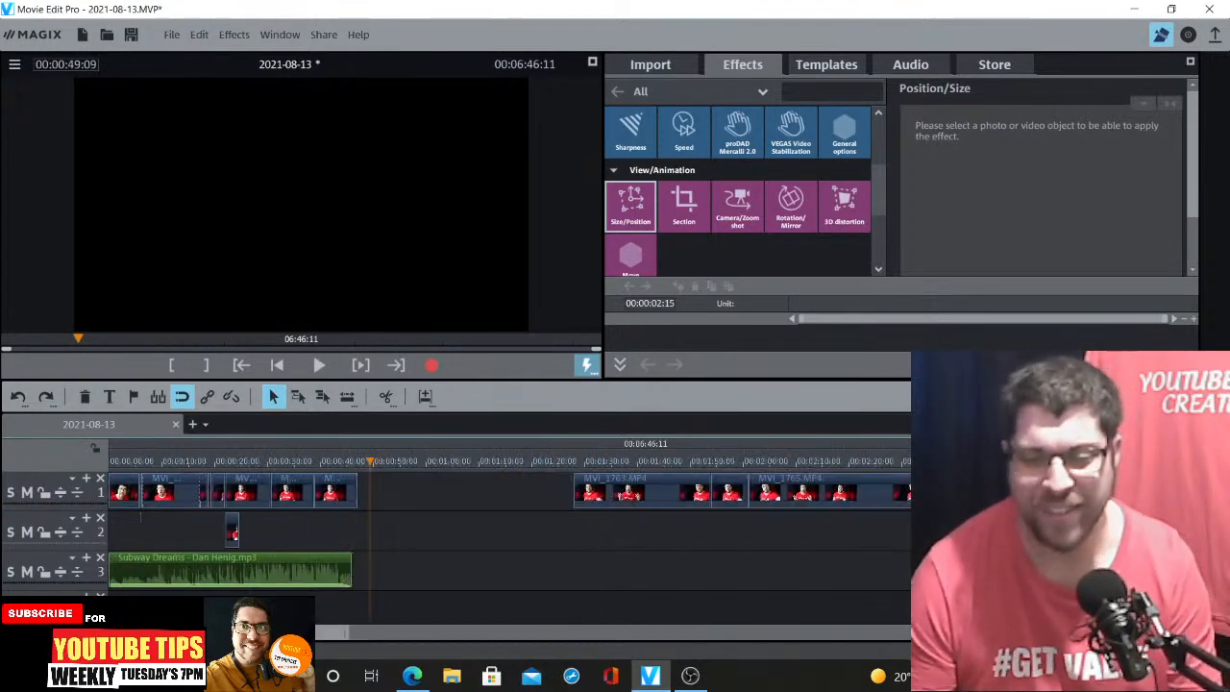
click(575, 463)
key(space)
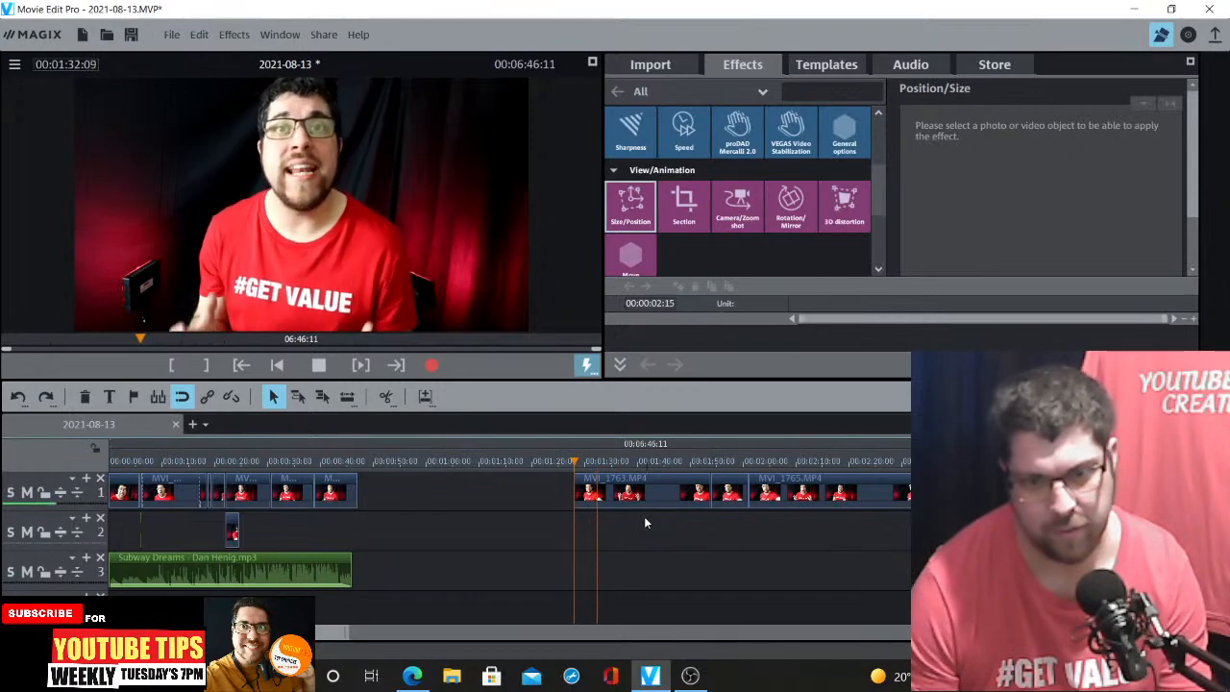
key(space)
click(710, 467)
key(space)
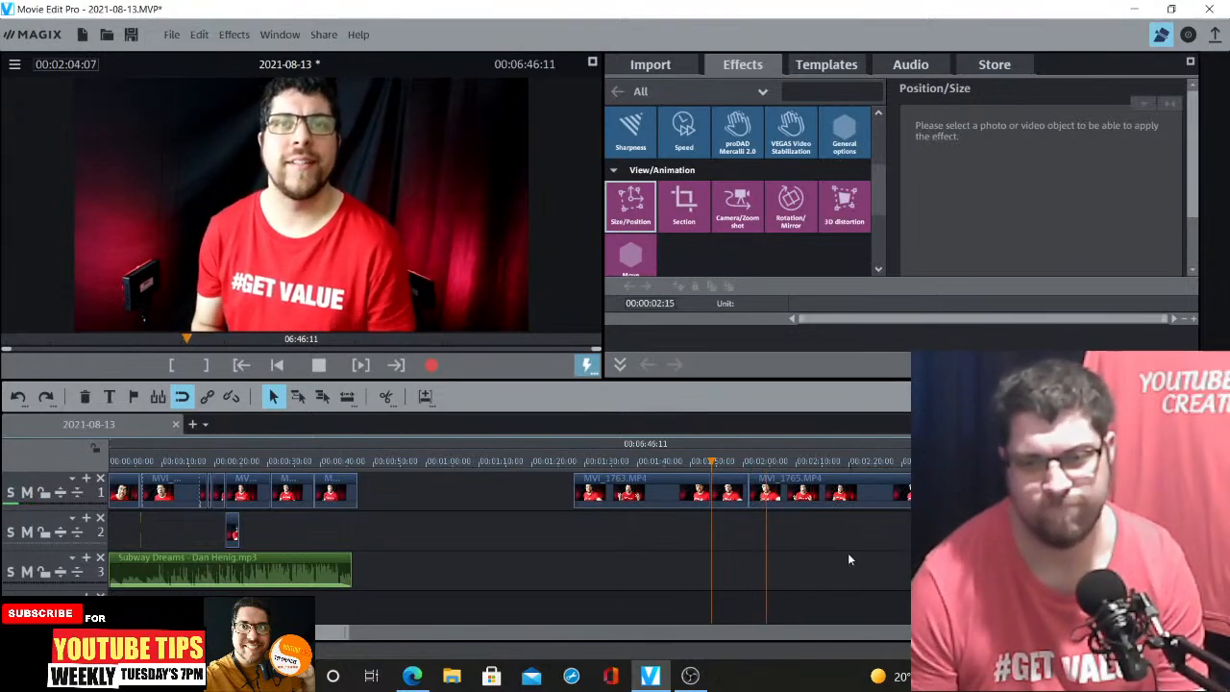
key(space)
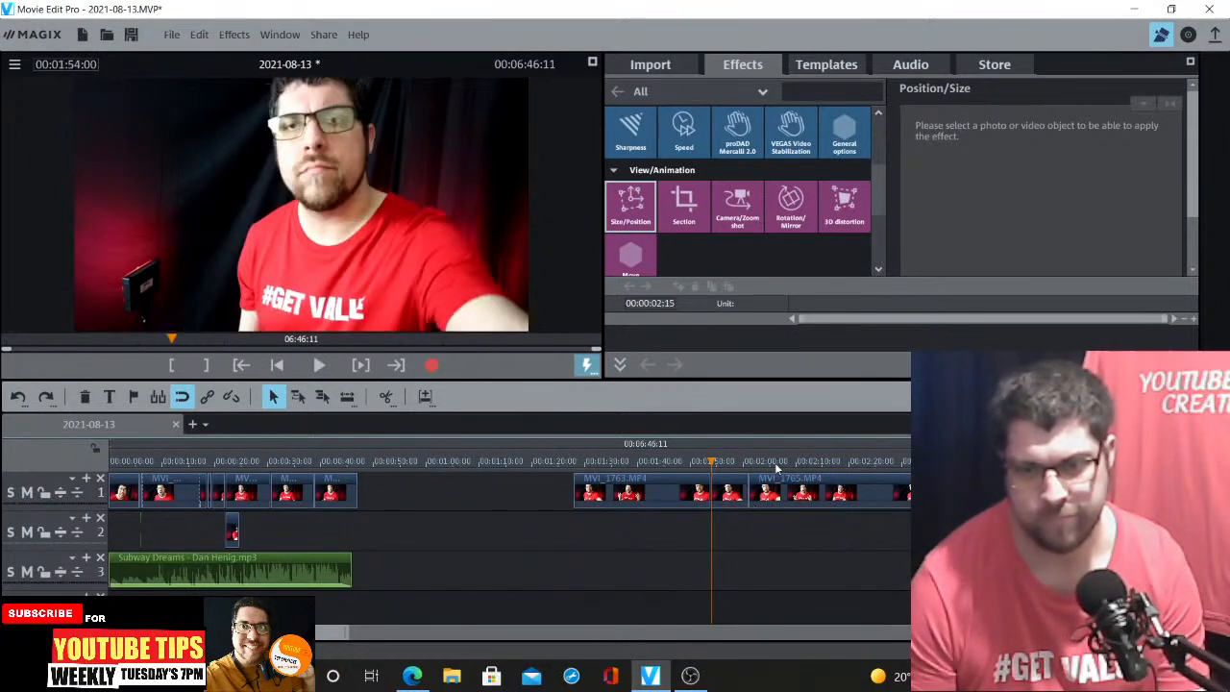
Split MVI_1765 at 00:02:06:08 and delete MVI_1763 together with the MVI_1765 part before the split
click(768, 494)
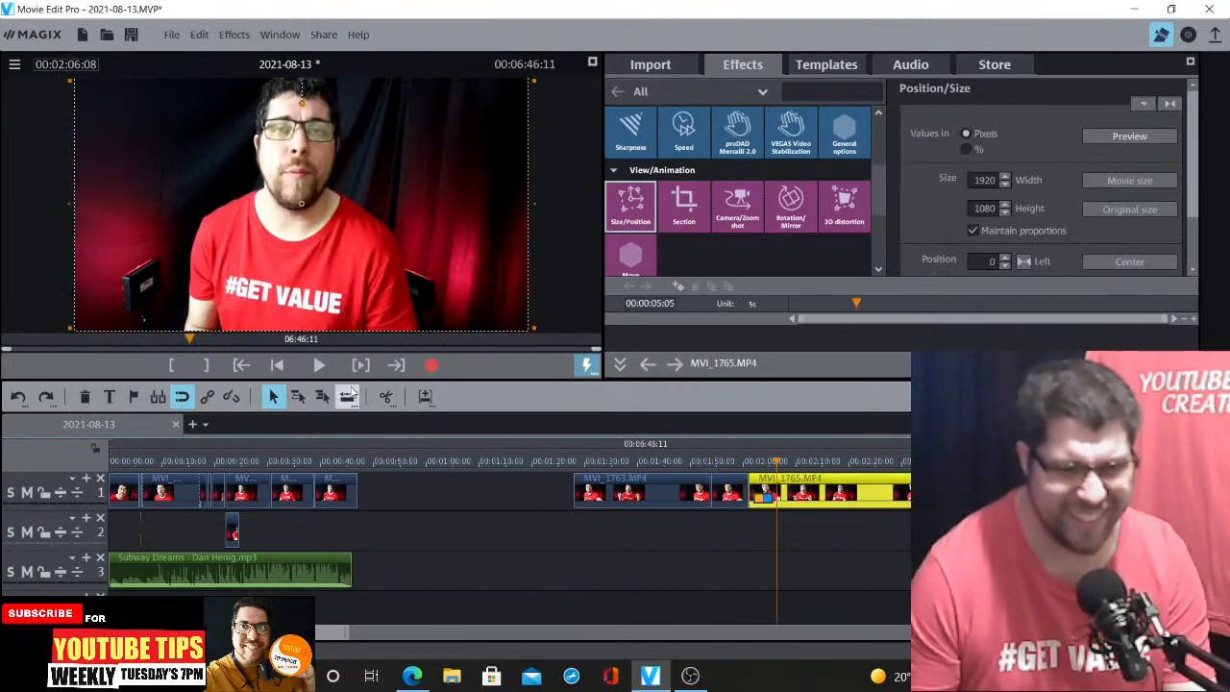
click(385, 403)
drag(523, 471, 753, 519)
key(Delete)
Move the remaining MVI_1765 piece up against the MVI_1760 clips and trim its end slightly
drag(805, 478, 376, 479)
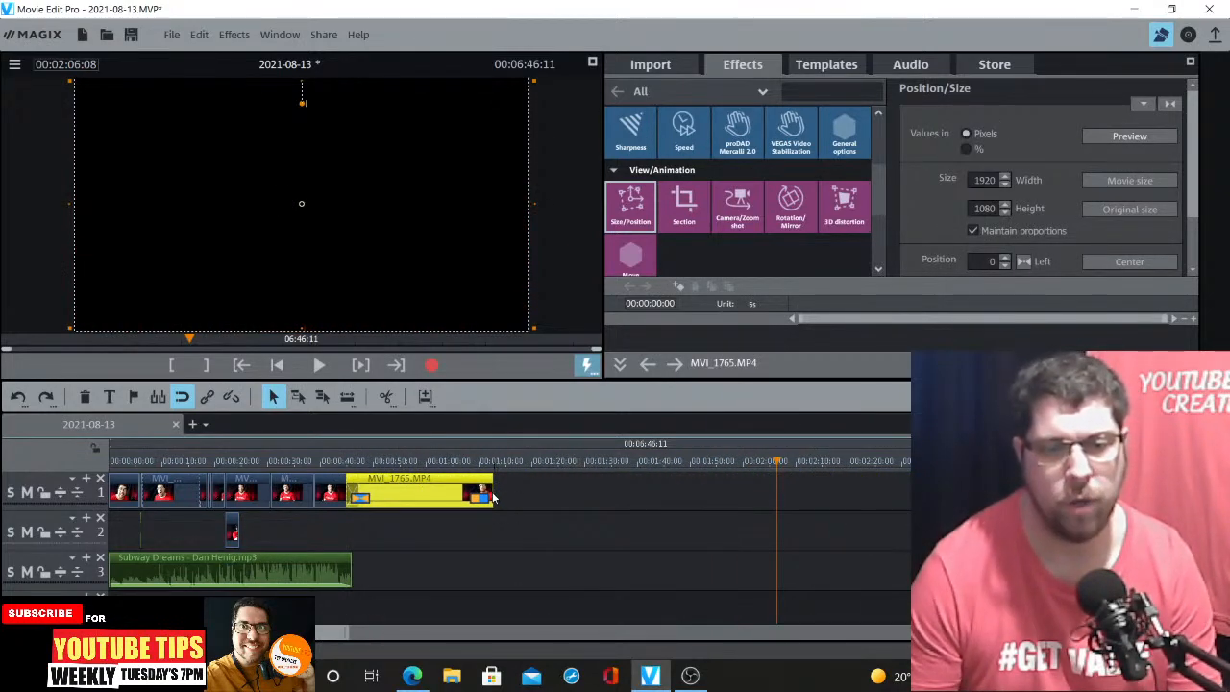
drag(491, 492, 468, 492)
Move the MVI_1766 clip earlier so it starts at about 00:01:05, right after MVI_1765
key(ctrl+Down)
key(ctrl+Down)
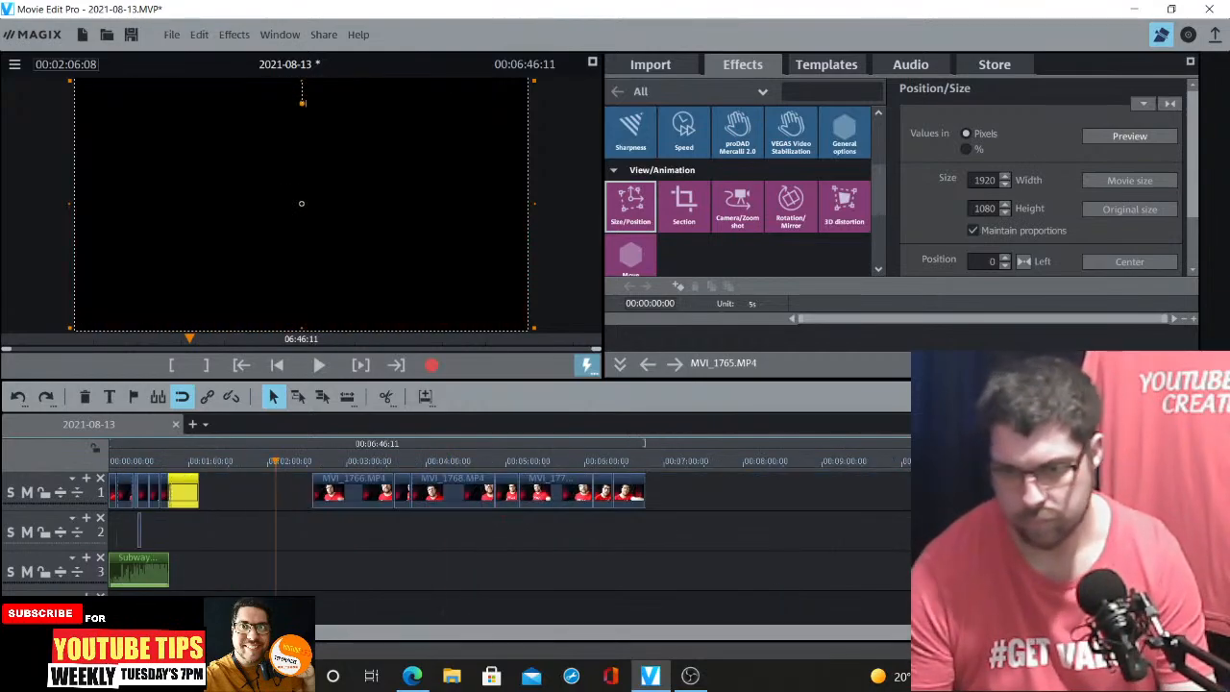
drag(352, 485, 214, 470)
click(215, 462)
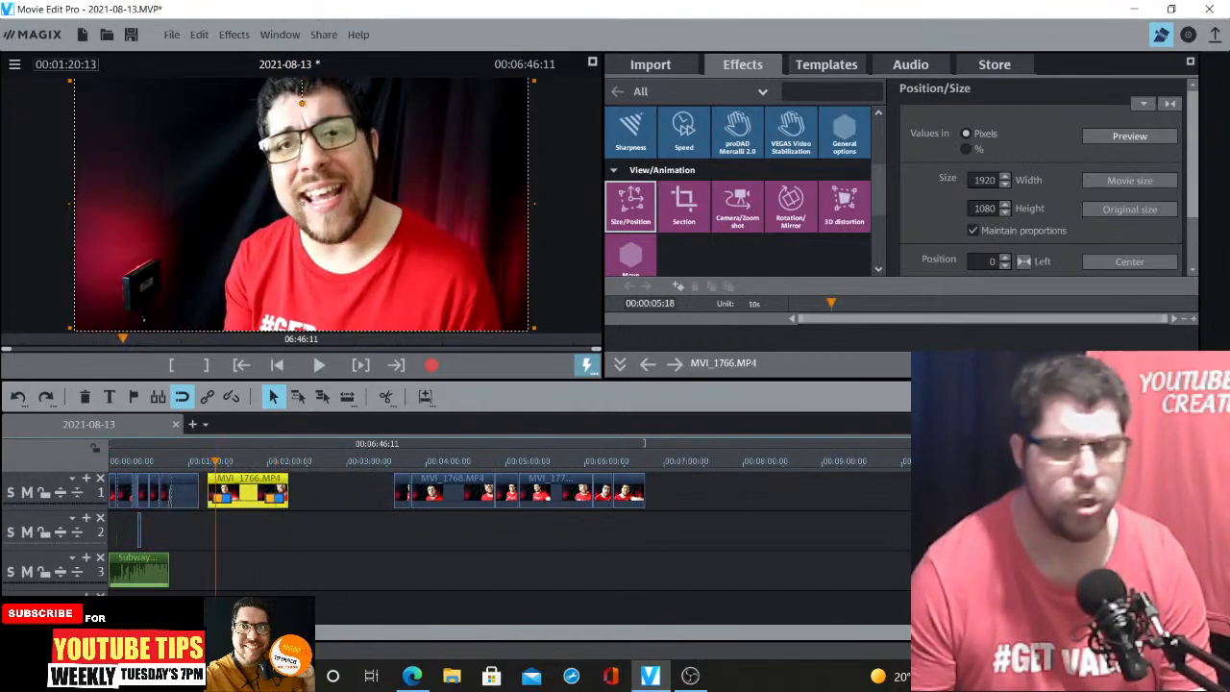
key(ctrl+Up)
key(ctrl+Up)
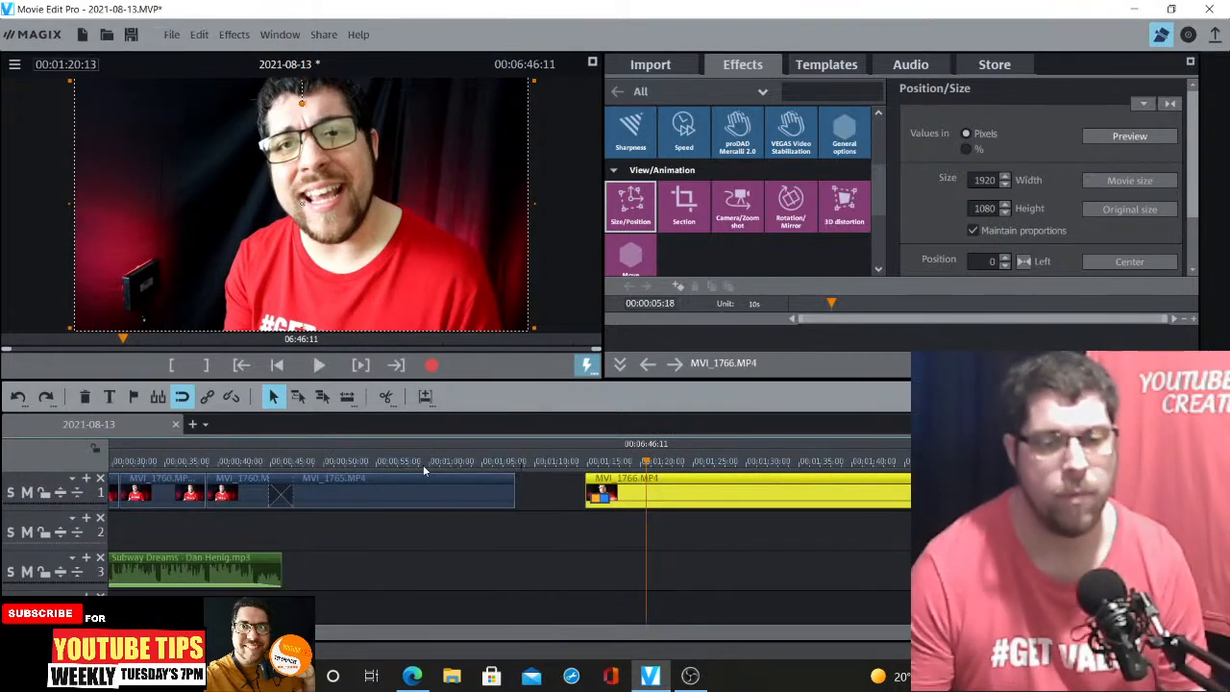
click(392, 462)
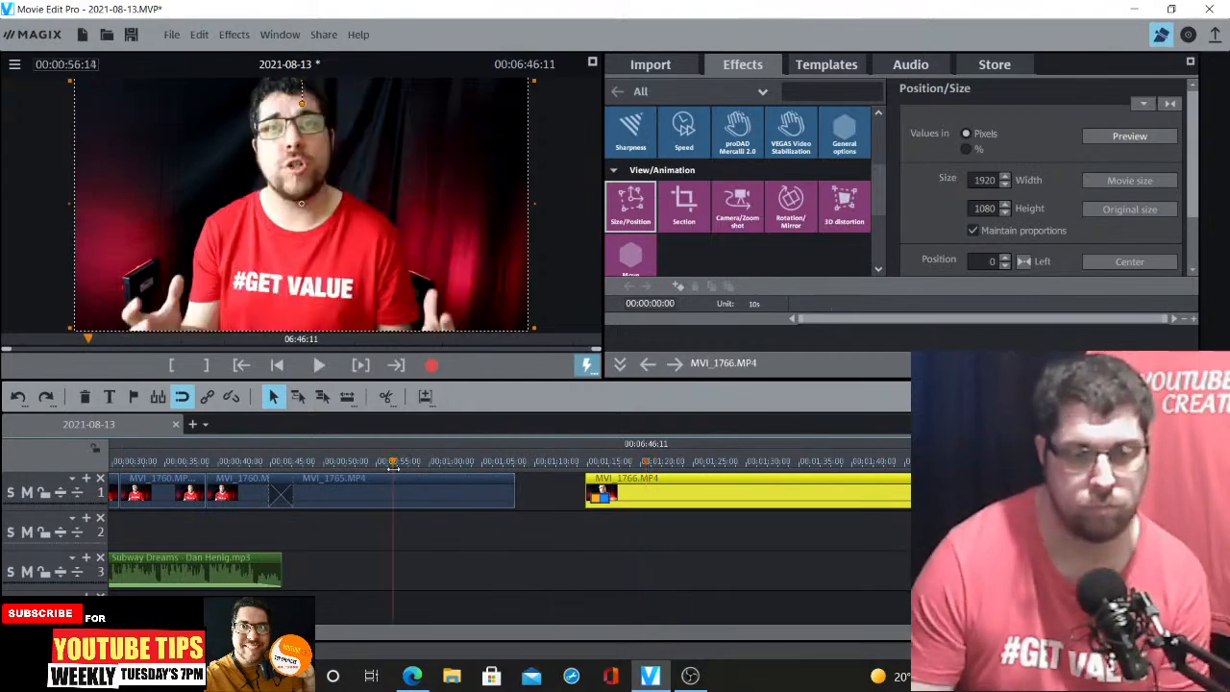
click(576, 475)
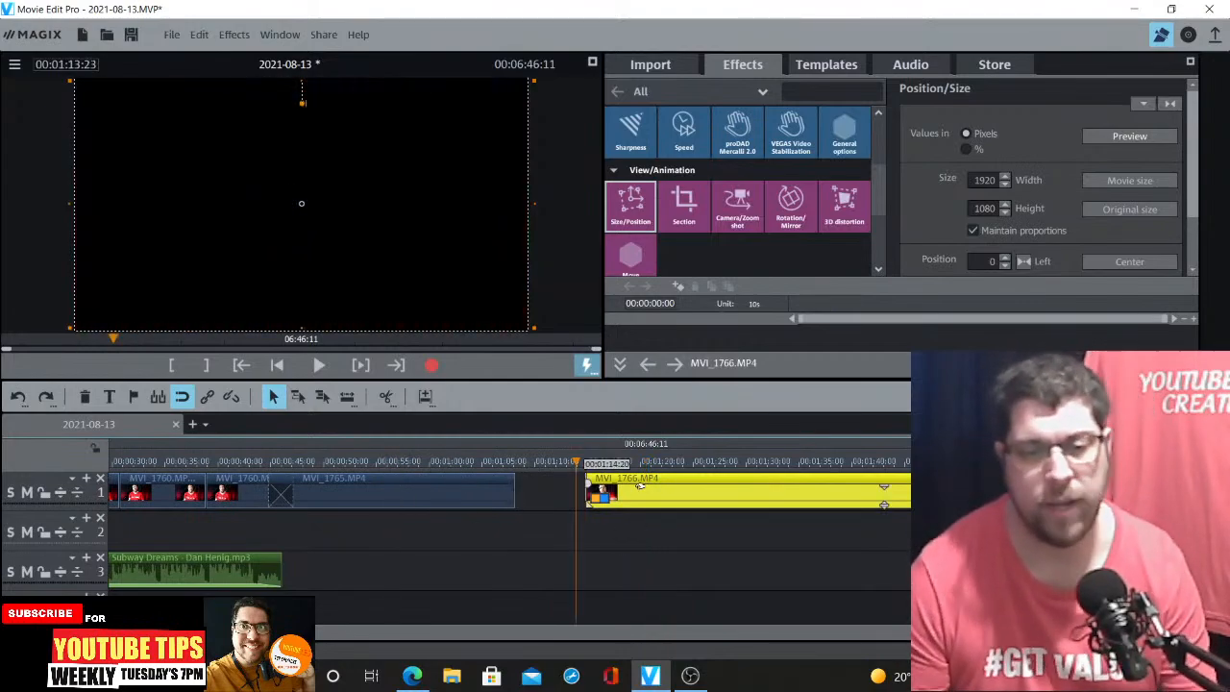
drag(640, 487, 519, 487)
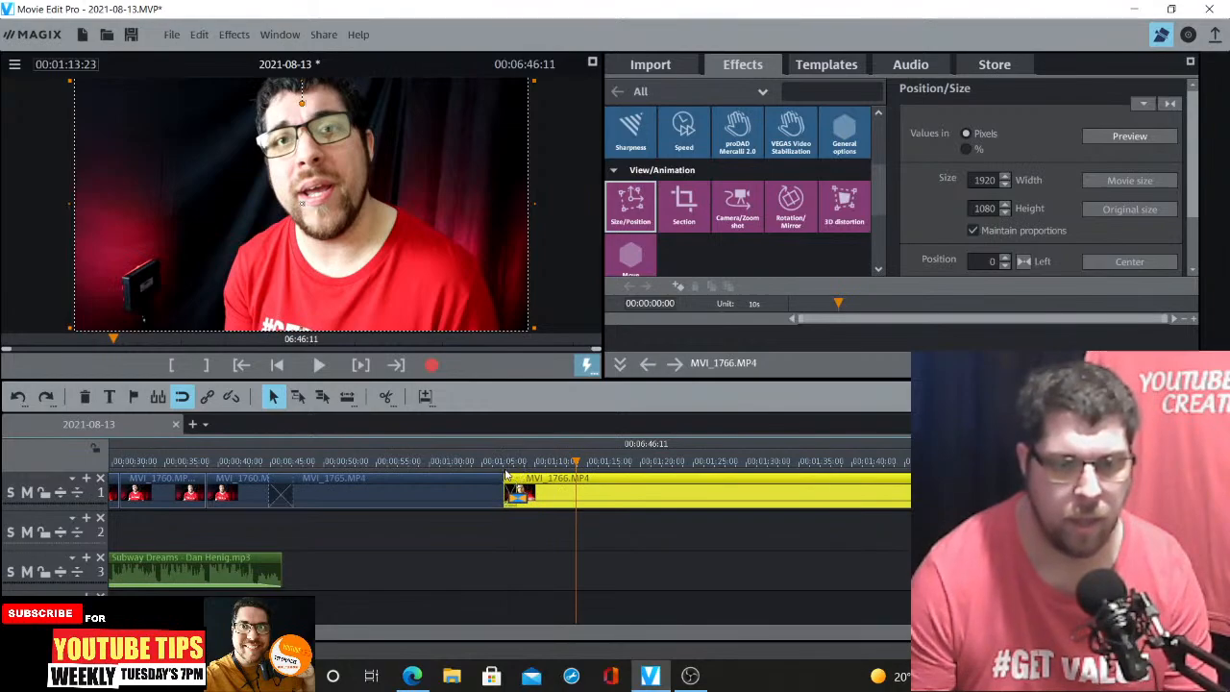
Play back the join between MVI_1765 and MVI_1766 to find the next cut point
click(505, 469)
key(space)
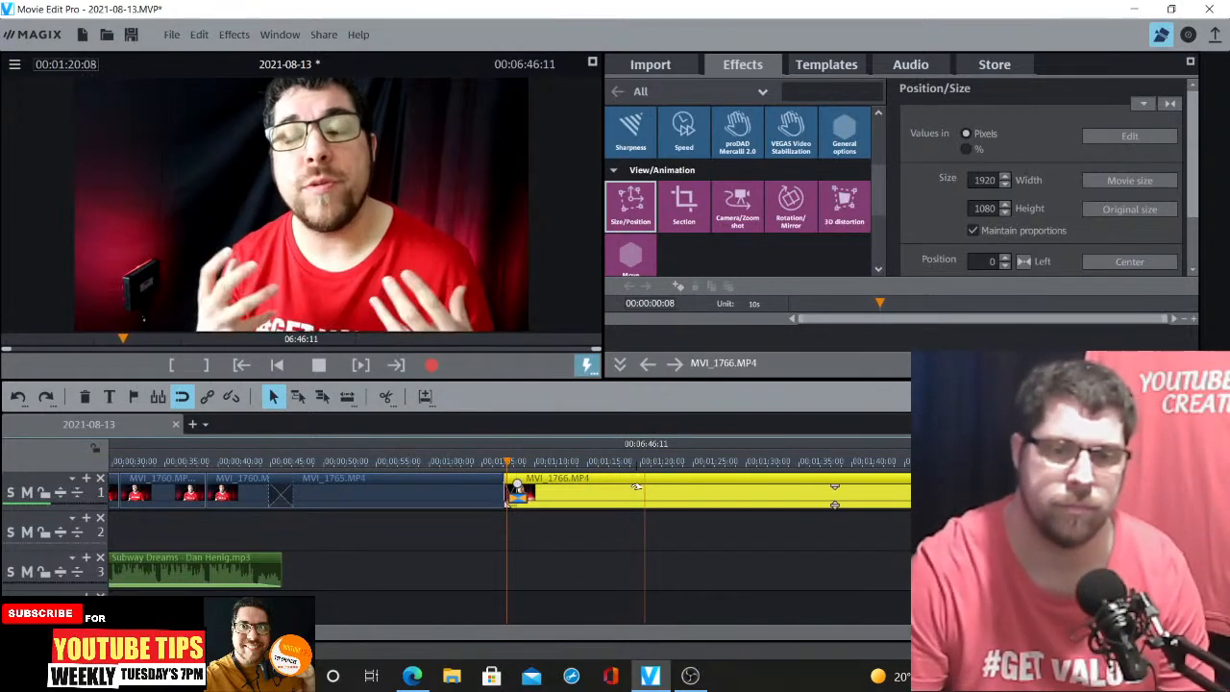
key(space)
click(638, 462)
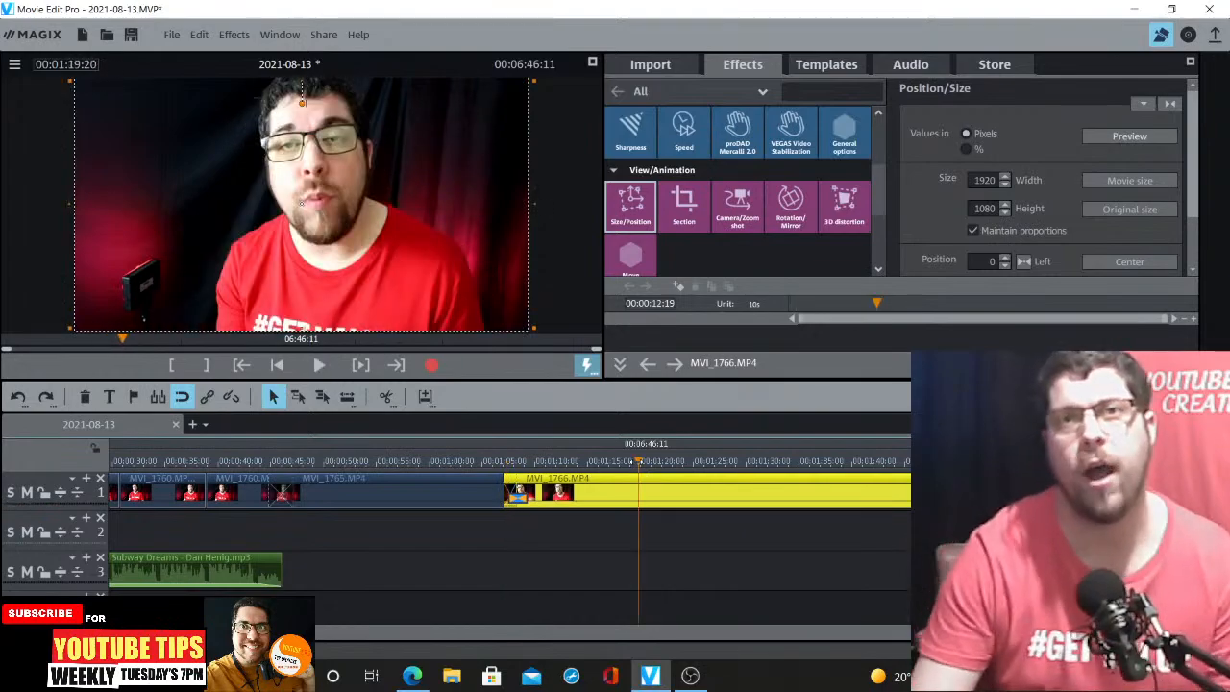
click(605, 463)
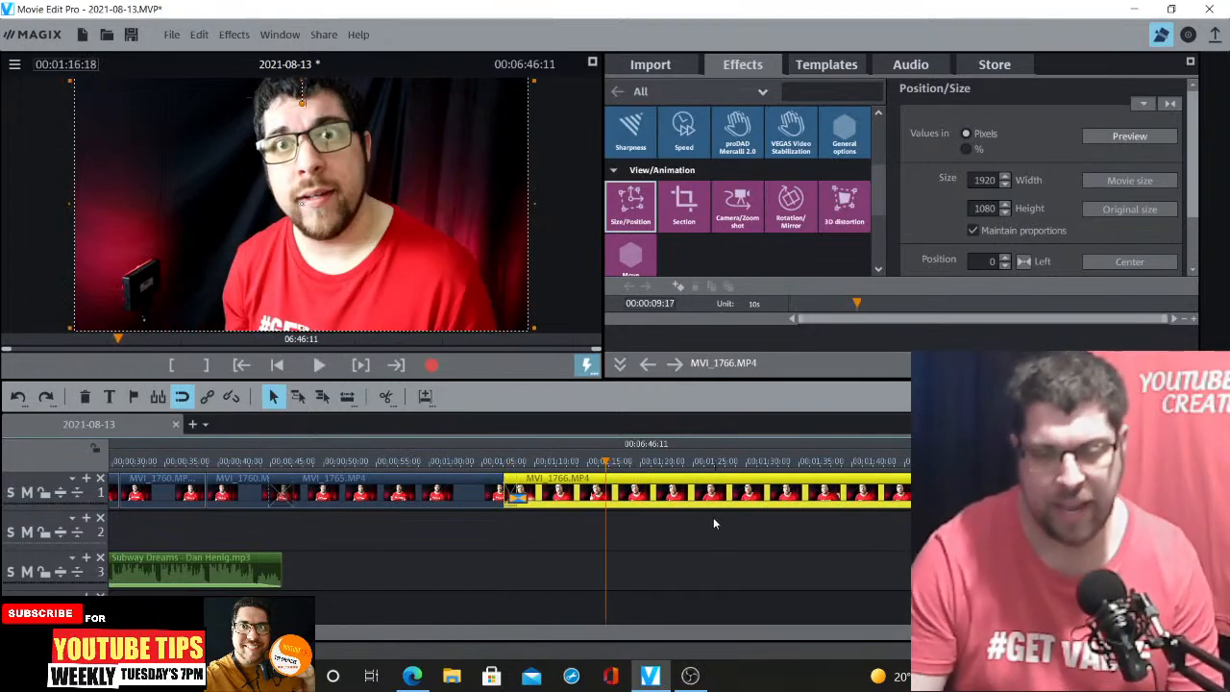
key(space)
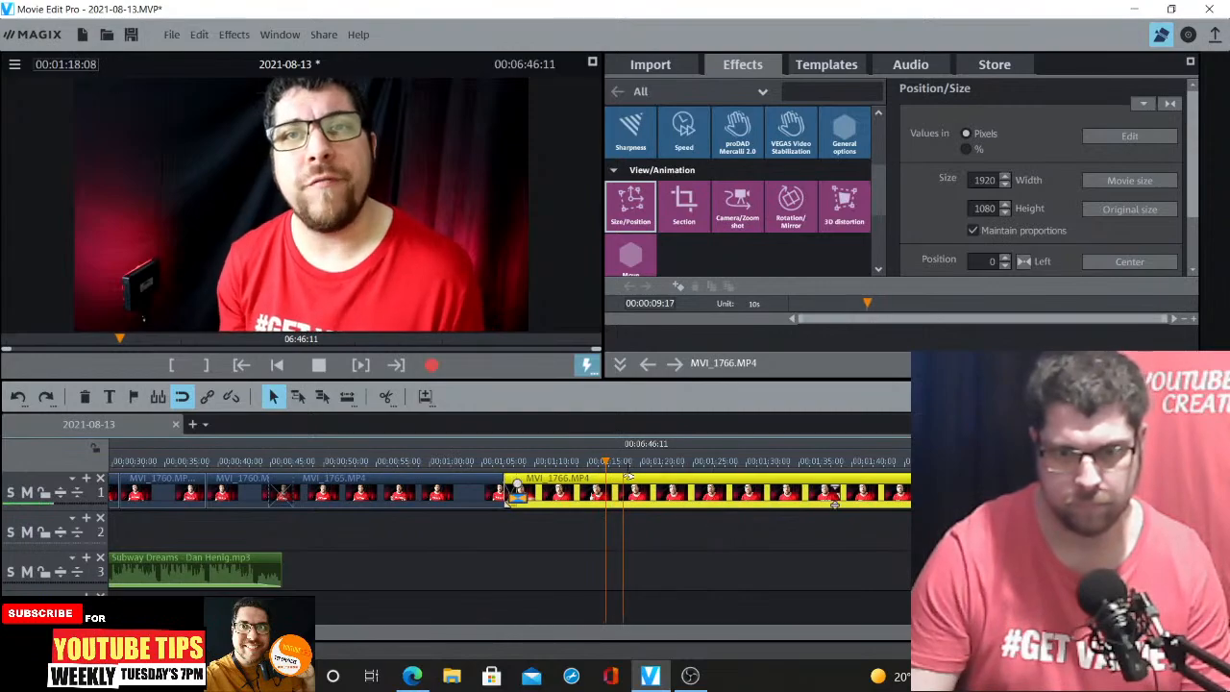
key(space)
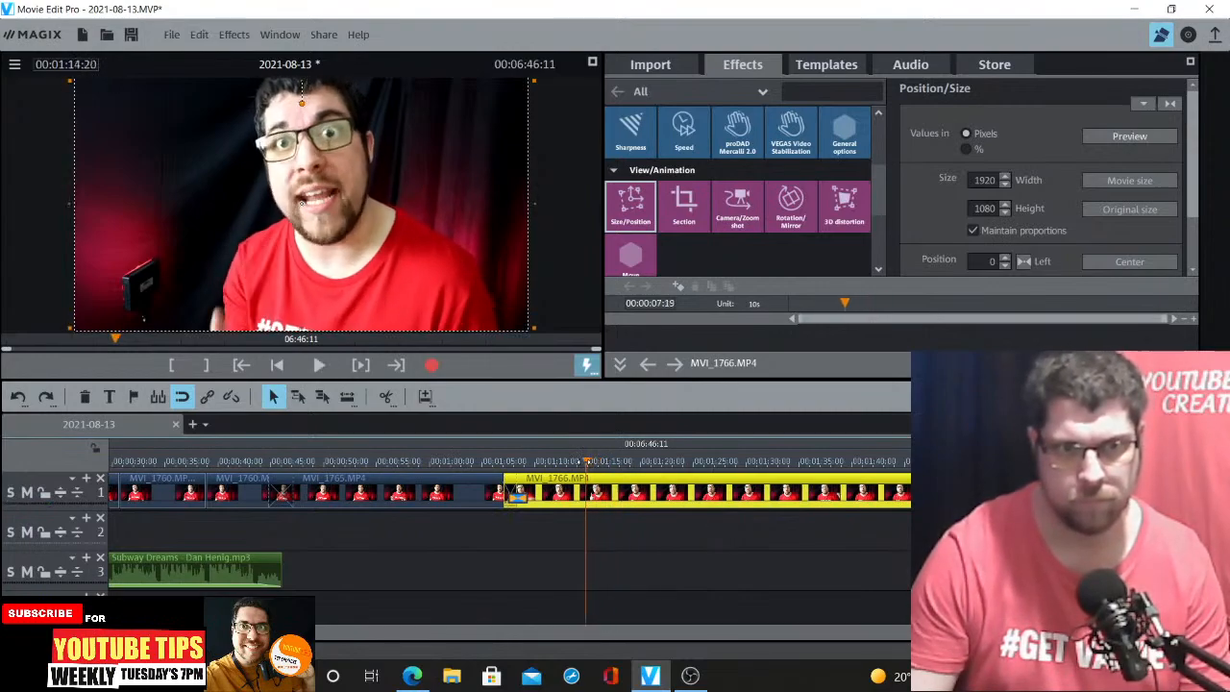
key(space)
key(space)
Cut out the MVI_1766 segment between 00:01:15:23 and 00:01:17:03 and close the gap
click(597, 465)
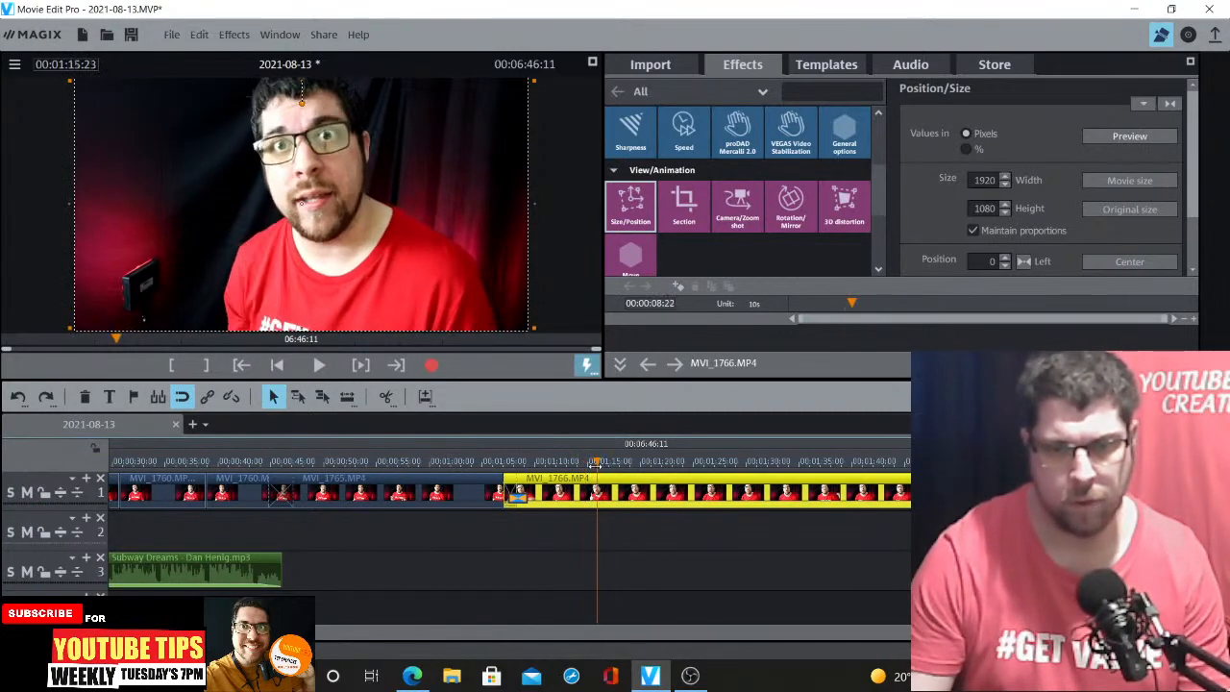
click(387, 400)
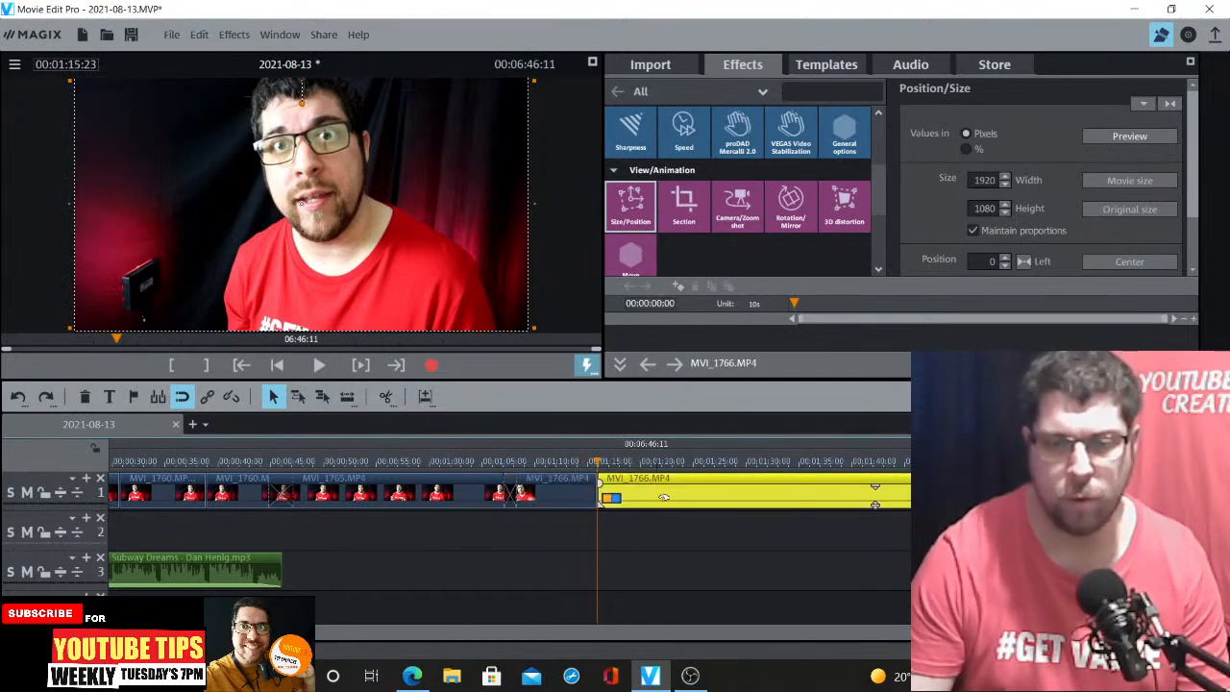
key(space)
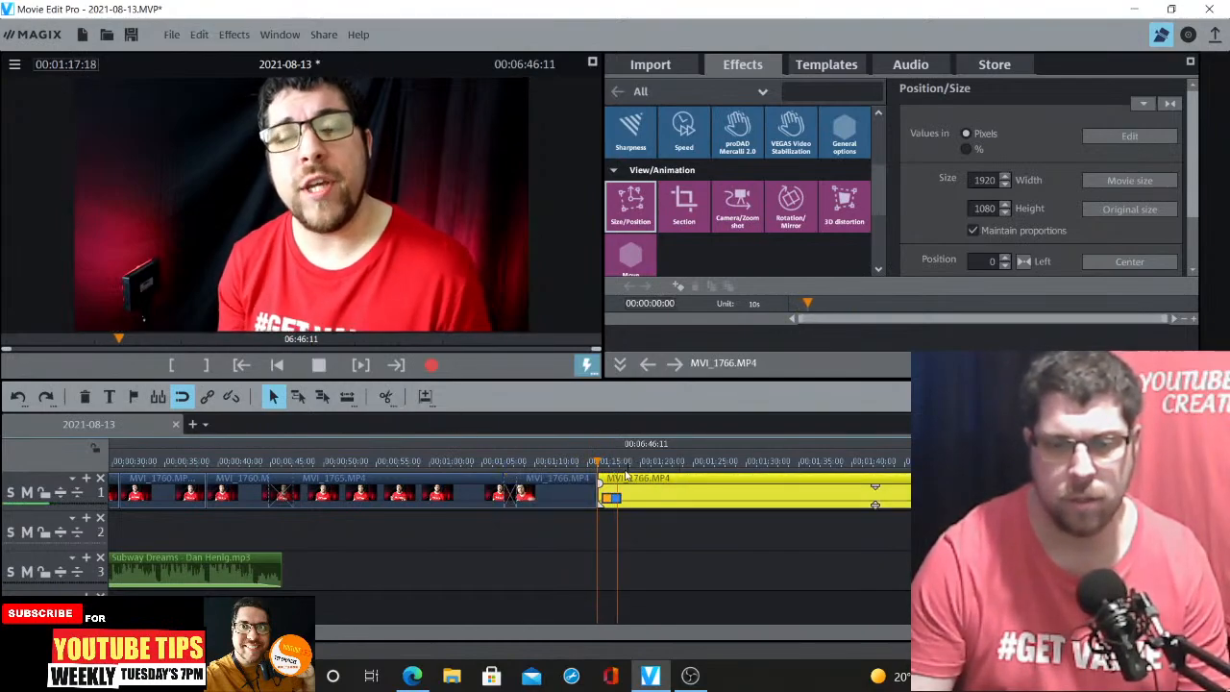
key(space)
key(ctrl+Up)
key(ctrl+Up)
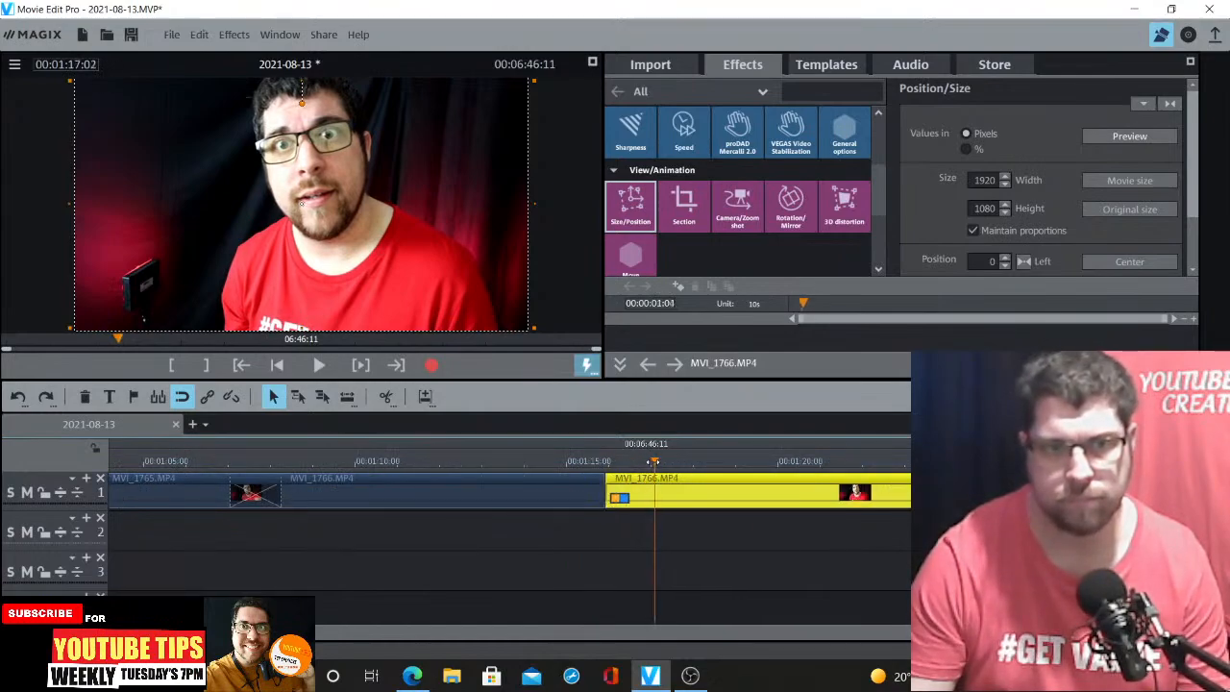
mouse_move(654, 463)
mouse_down()
mouse_move(671, 462)
mouse_move(661, 461)
mouse_up()
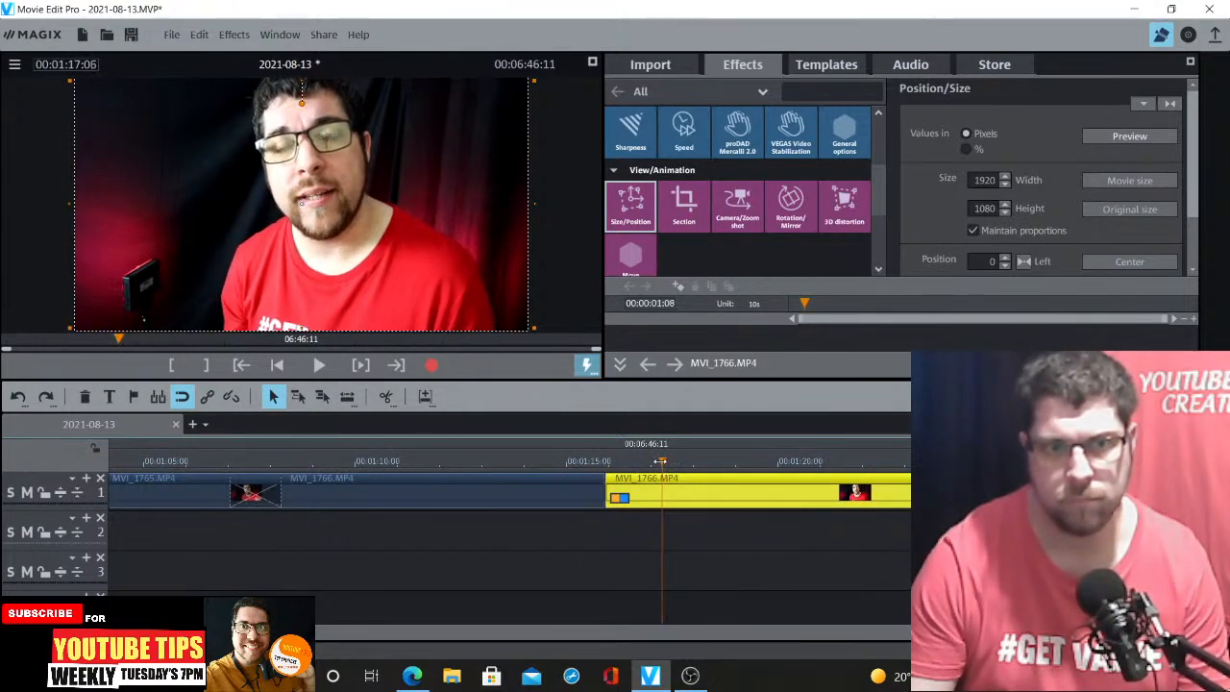
click(385, 400)
click(632, 490)
key(Delete)
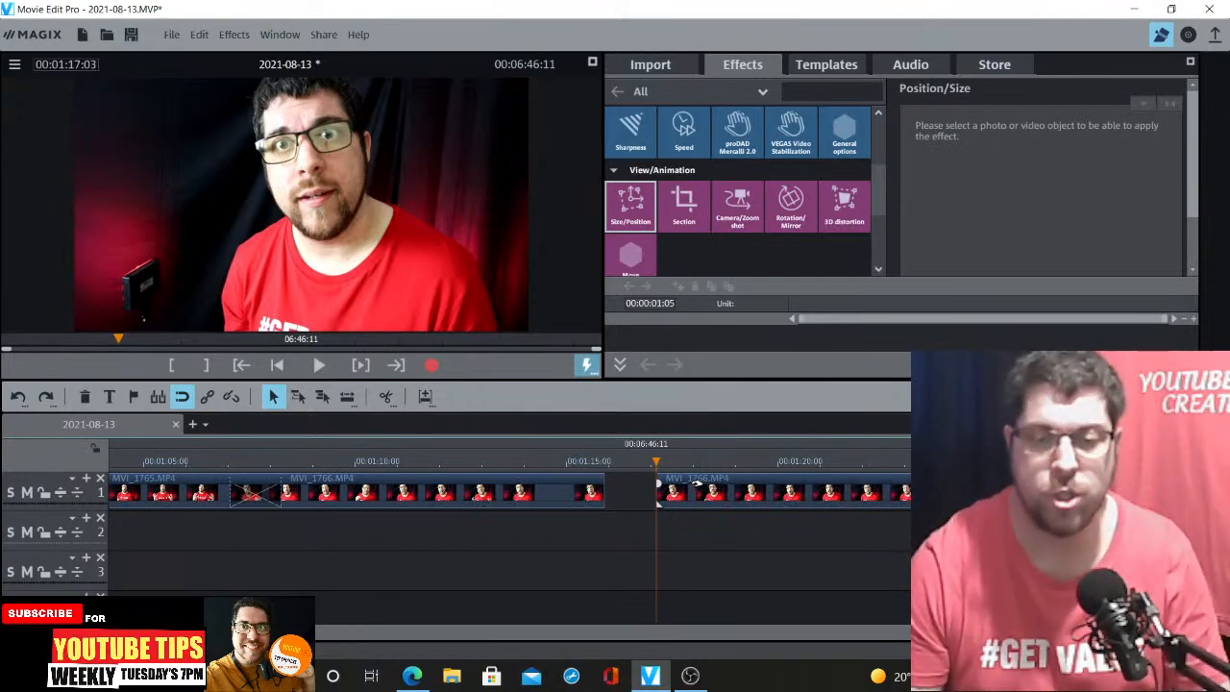
drag(705, 490, 647, 478)
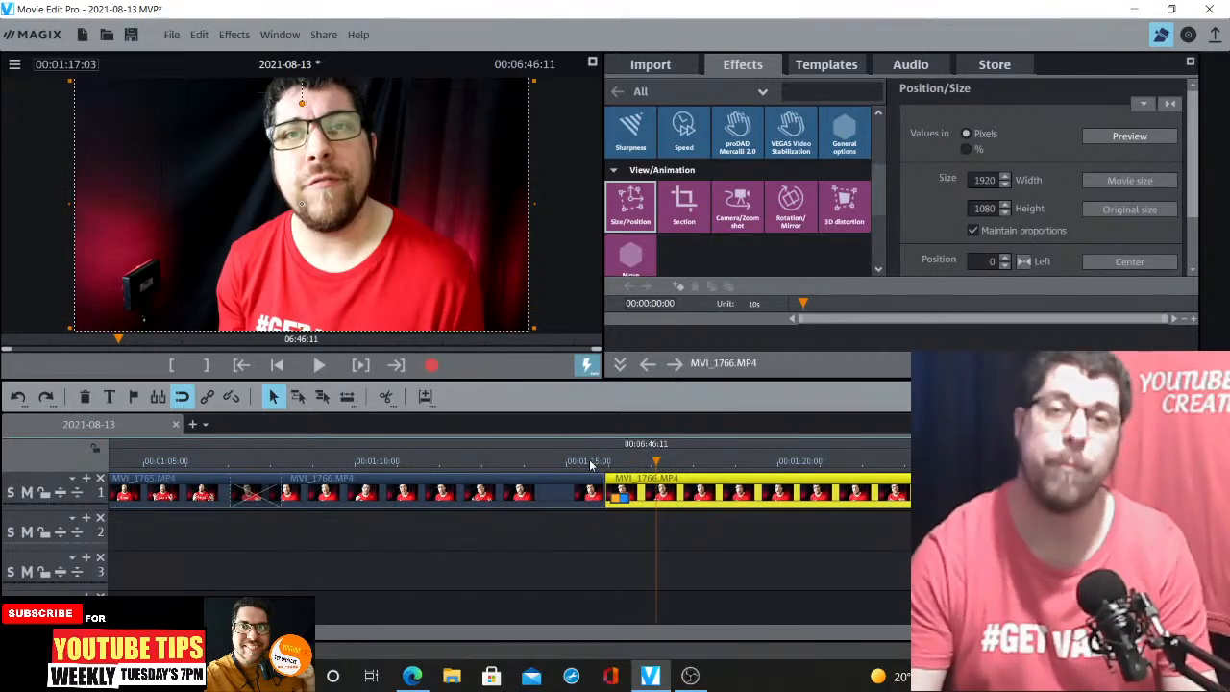
Play back the new cut in MVI_1766 around 00:01:15
double_click(589, 459)
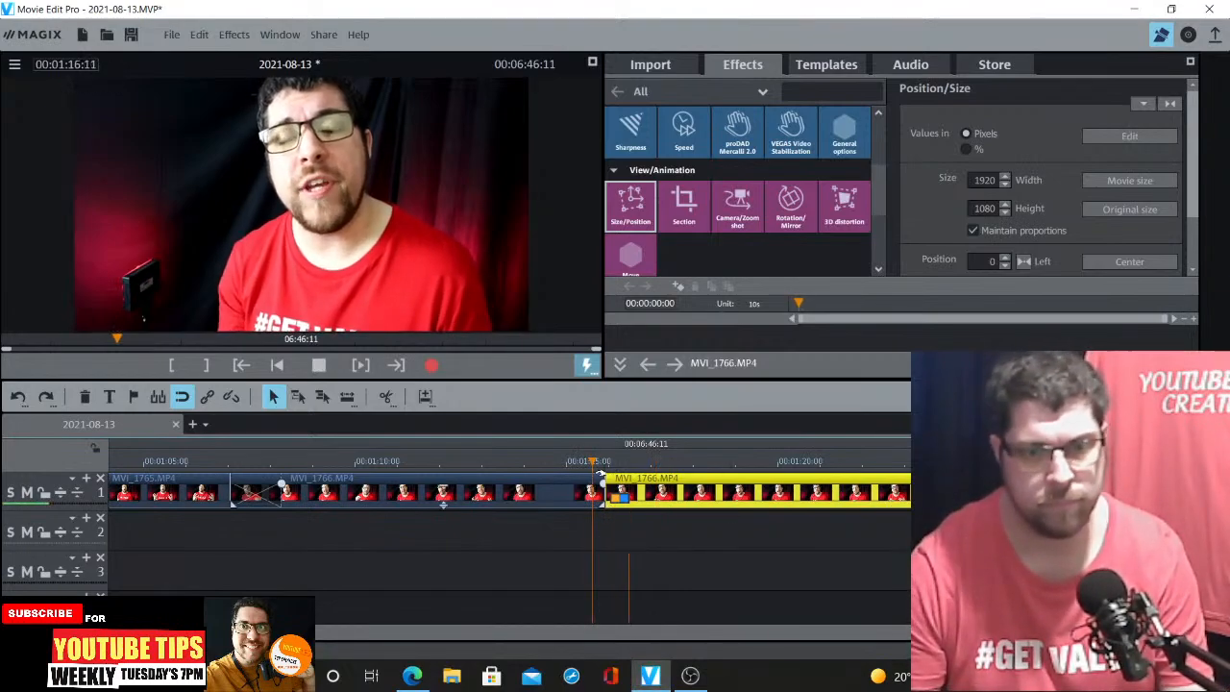
click(496, 460)
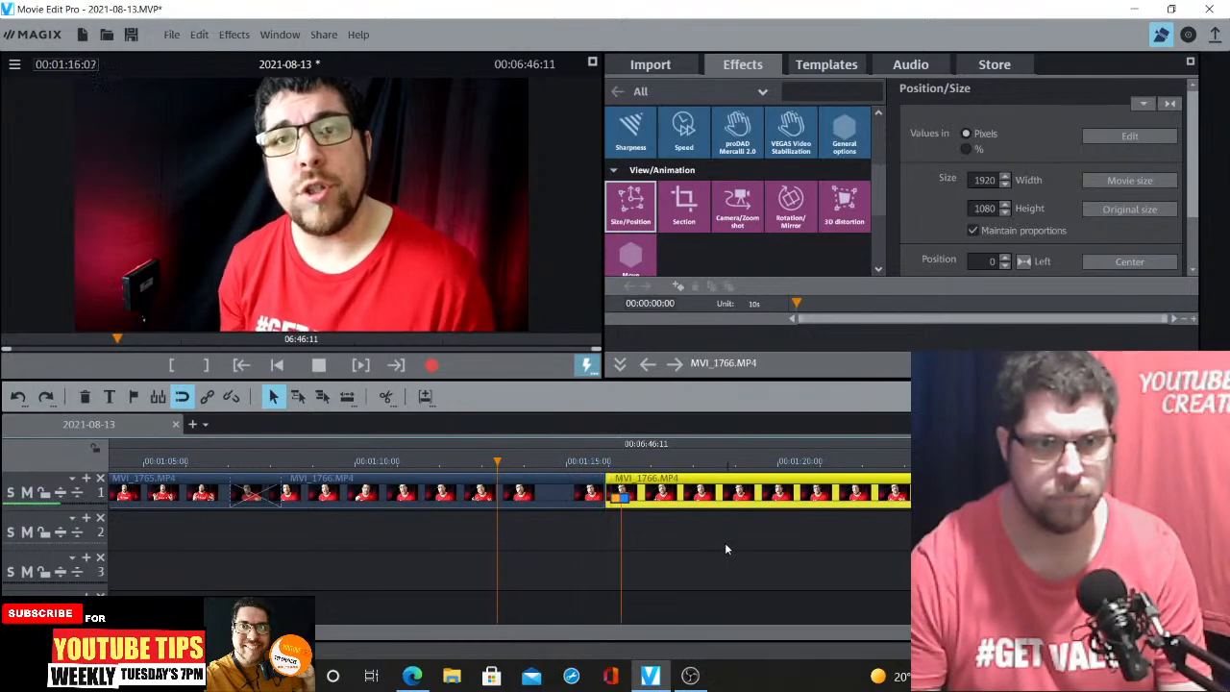
key(space)
click(606, 461)
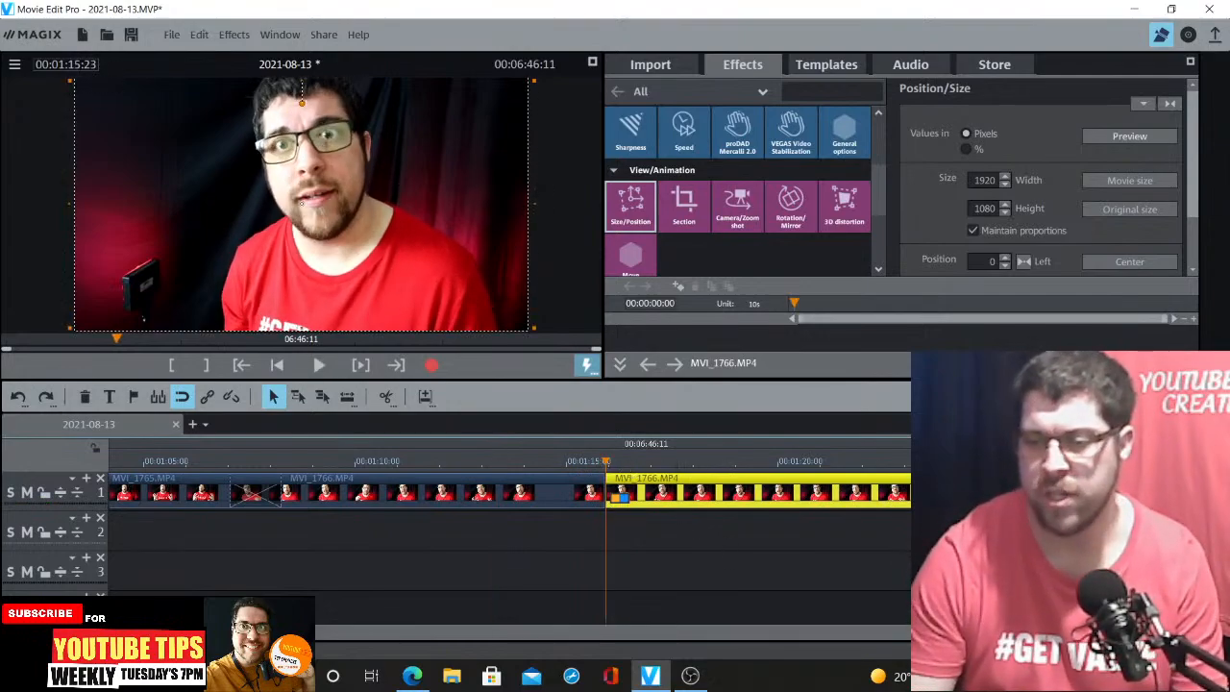
scroll(607, 492, up, 7)
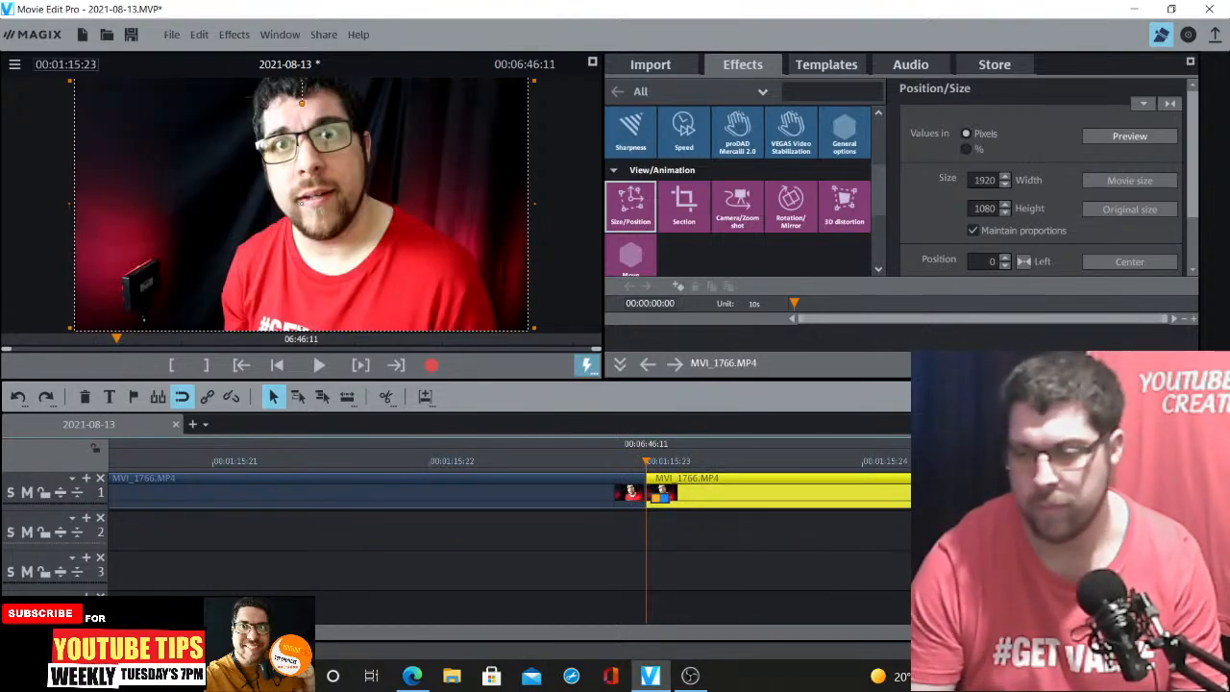
Nudge the MVI_1766 clip slightly earlier in two small moves to tighten the cut, playing back the join
scroll(743, 534, down, 3)
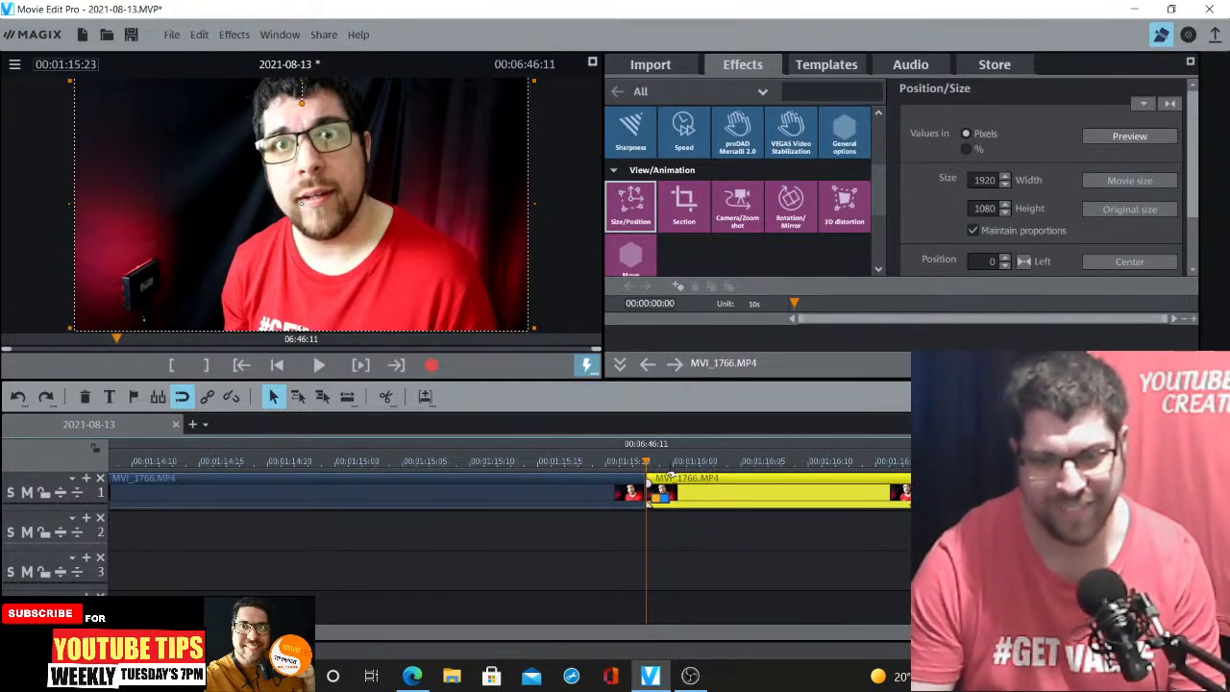
drag(670, 477, 658, 478)
click(592, 465)
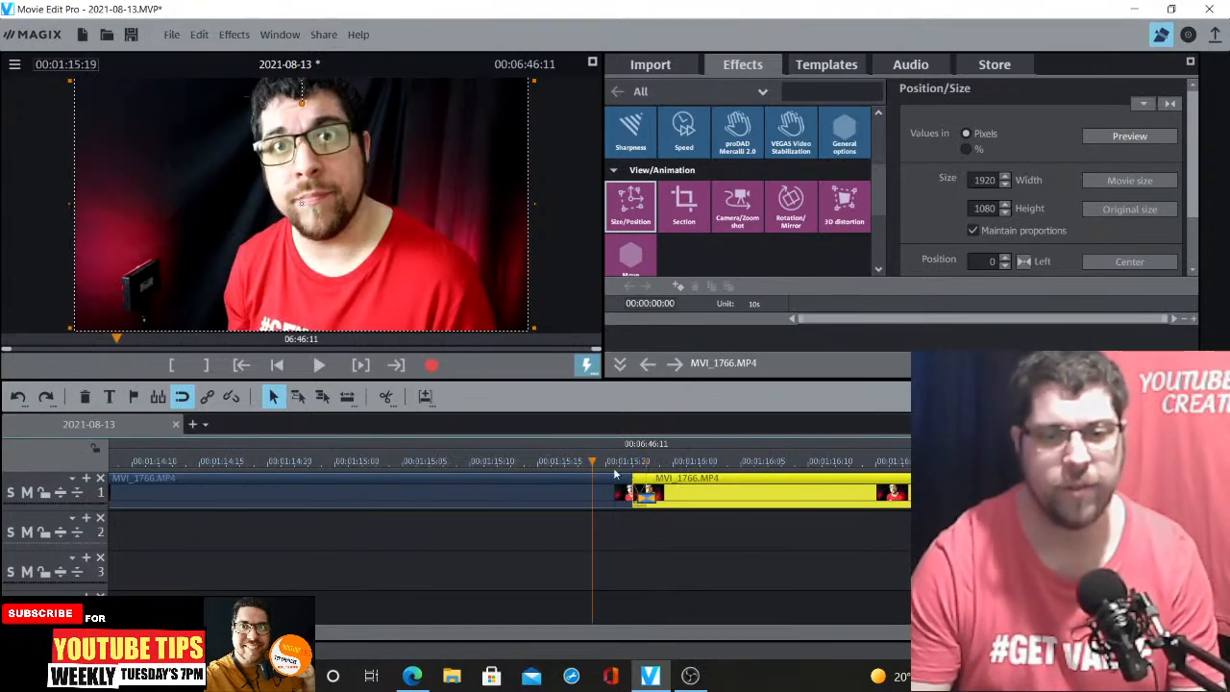
key(space)
click(321, 465)
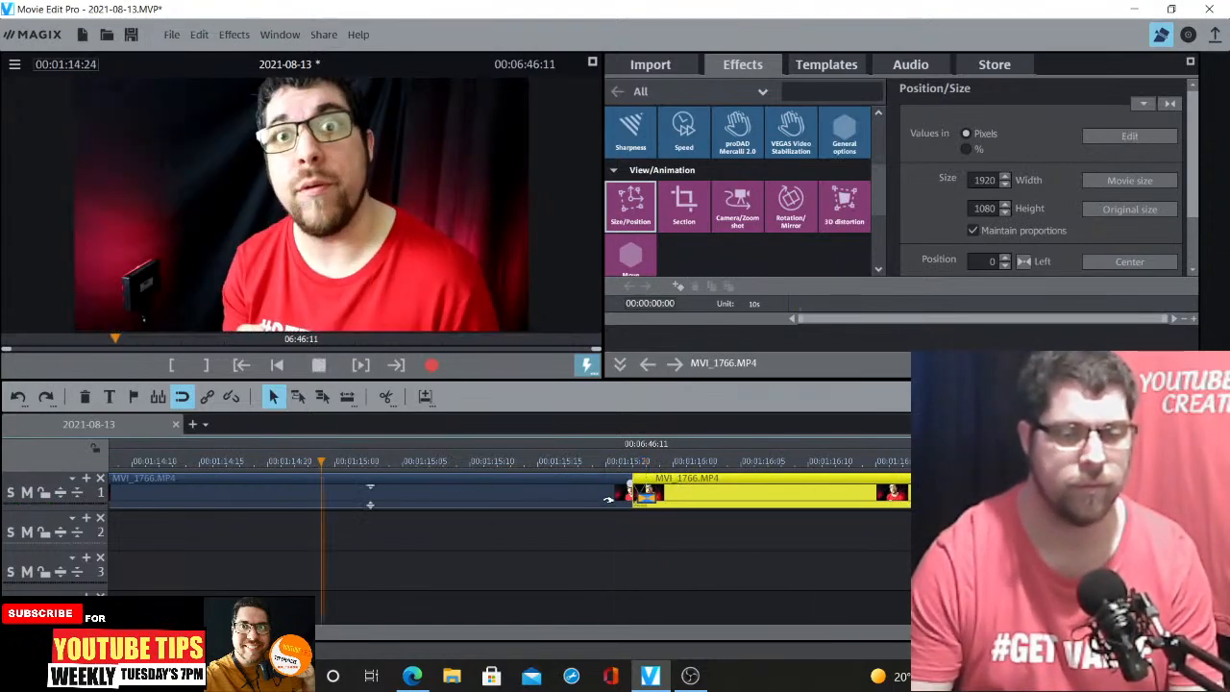
key(space)
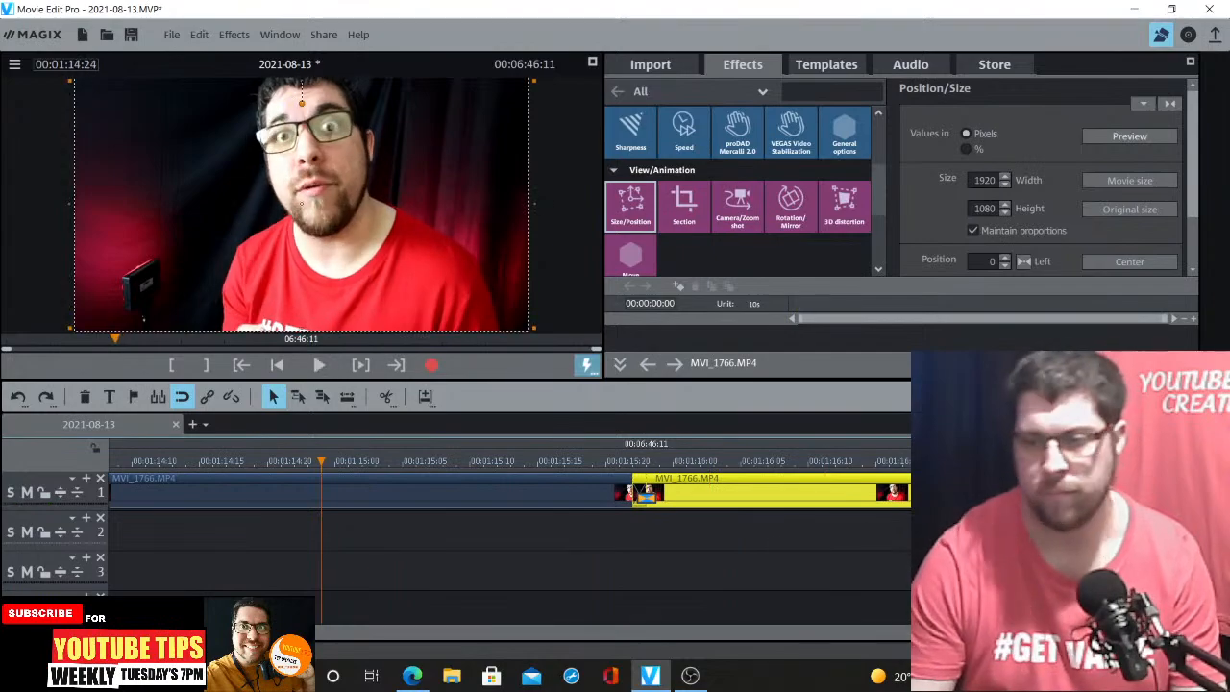
drag(690, 480, 661, 480)
key(space)
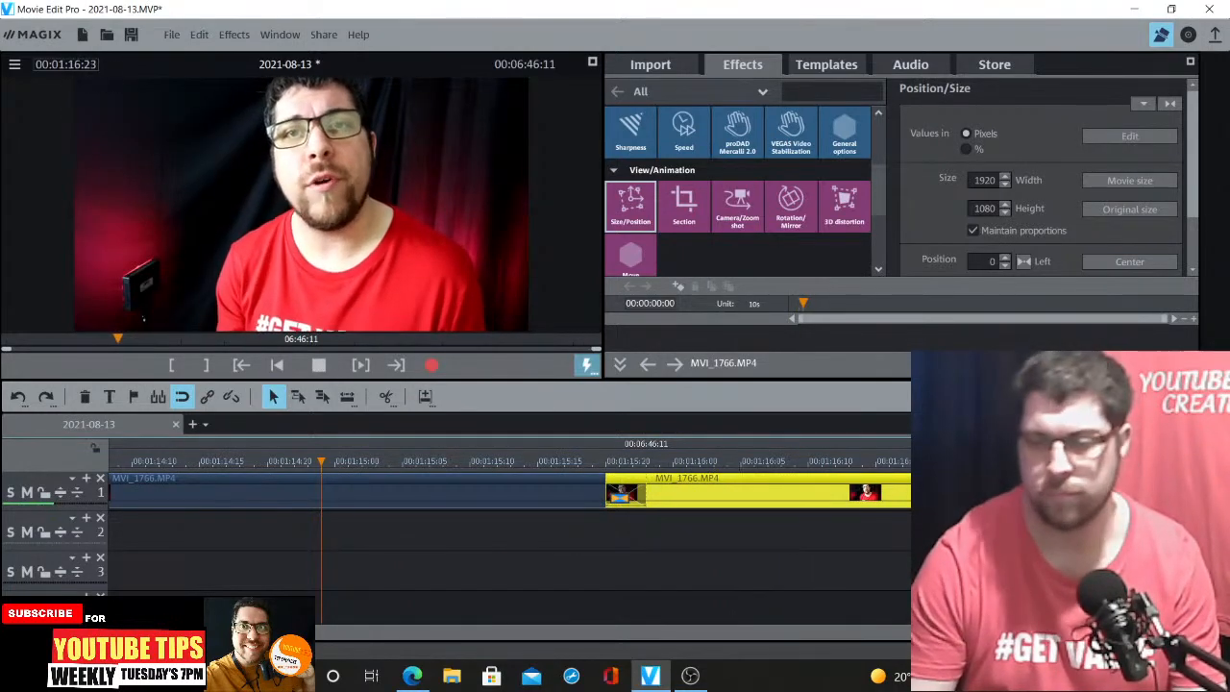
Place the B-roll clip MVI_1804.MP4 on track 2 at about 00:01:24, above MVI_1766
click(1170, 633)
click(1171, 632)
click(1171, 633)
click(1171, 632)
click(1171, 633)
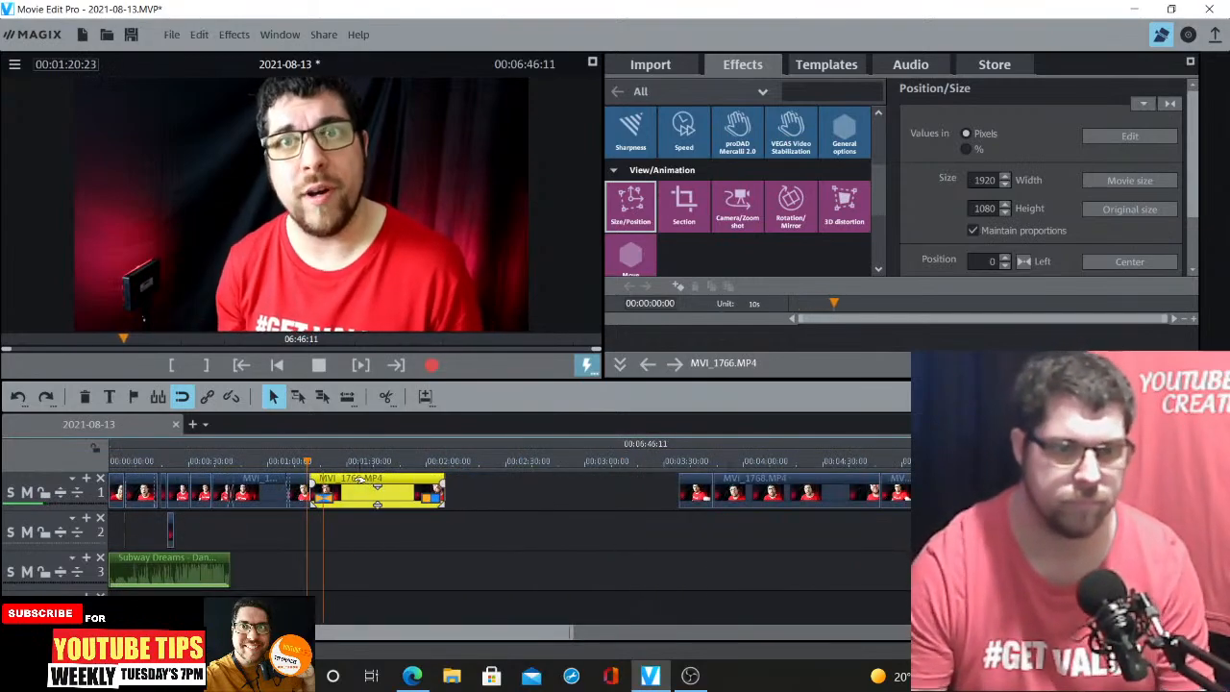
click(333, 464)
click(651, 65)
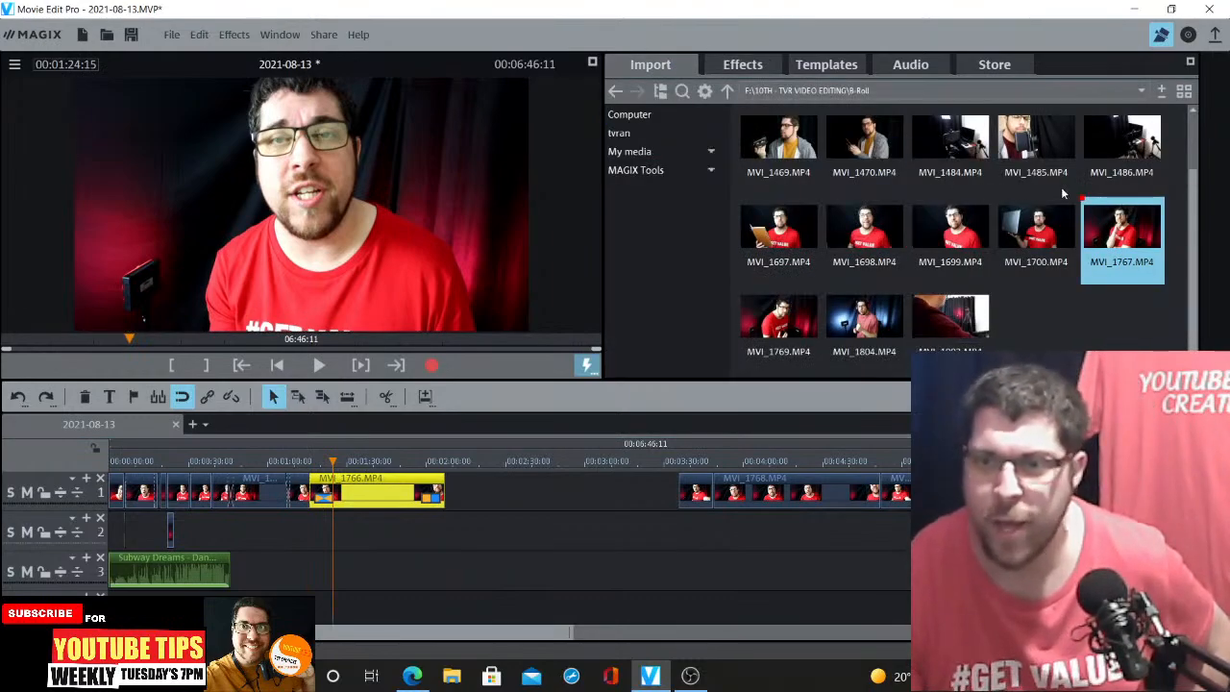
drag(864, 317, 352, 527)
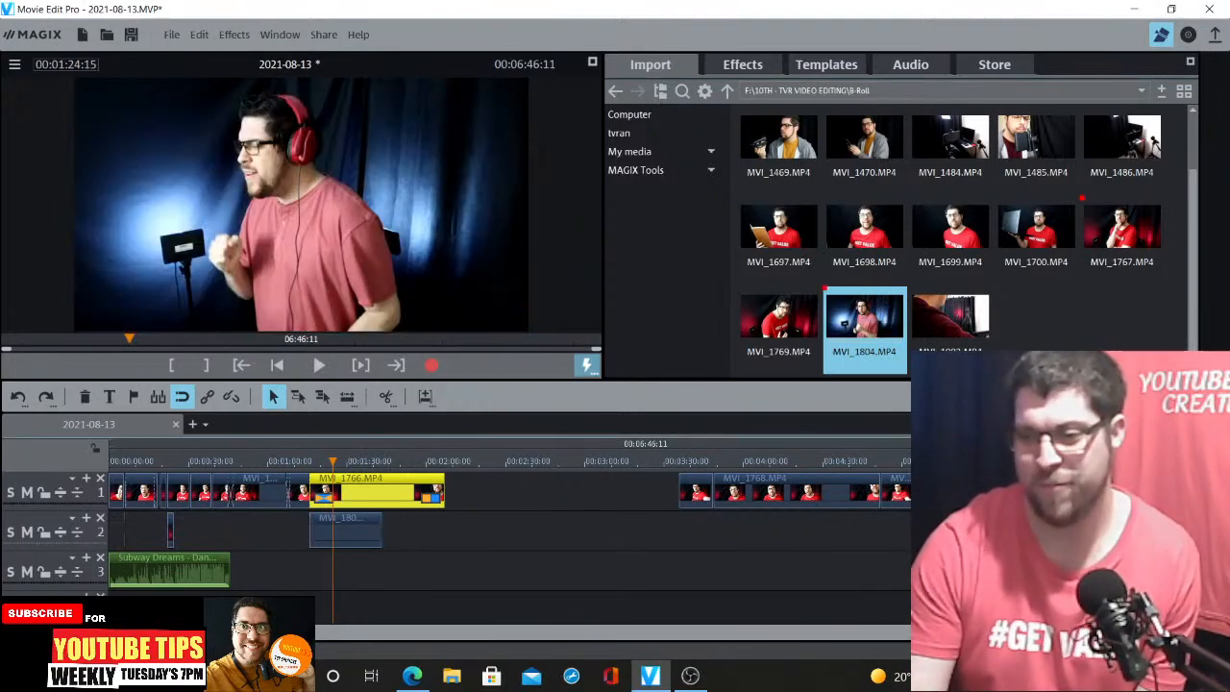
Turn the volume of the MVI_1804 cutaway on track 2 all the way down
click(1217, 632)
click(1216, 632)
click(699, 538)
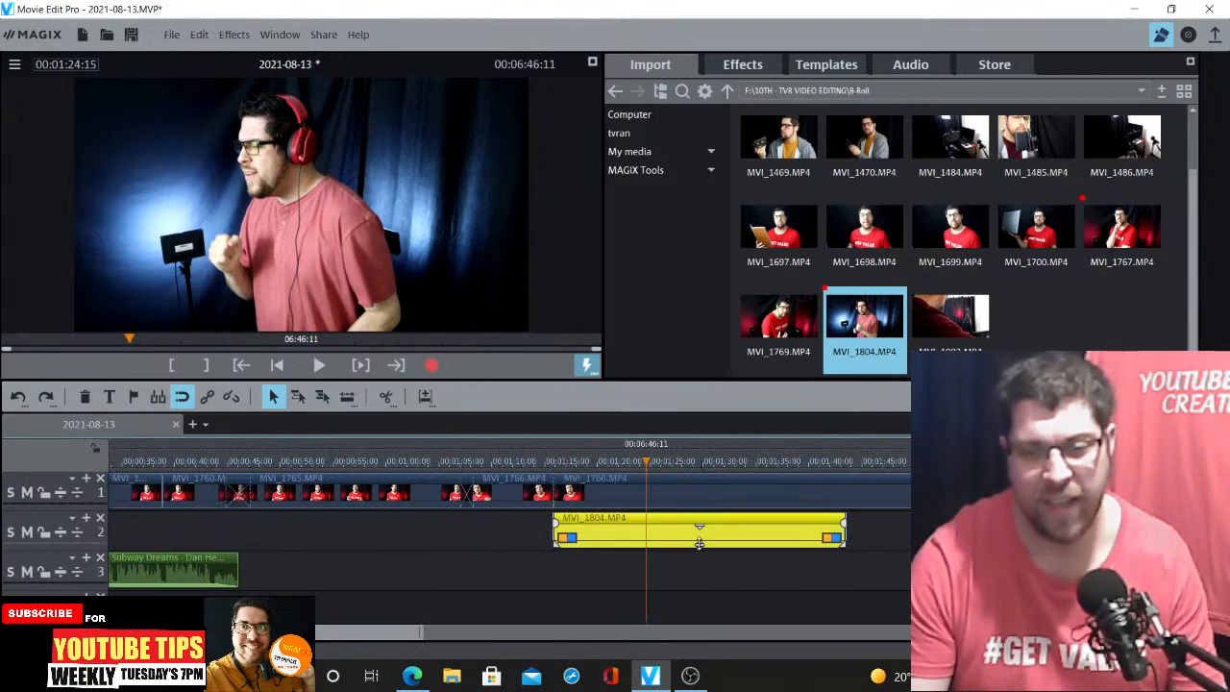
drag(701, 529, 703, 609)
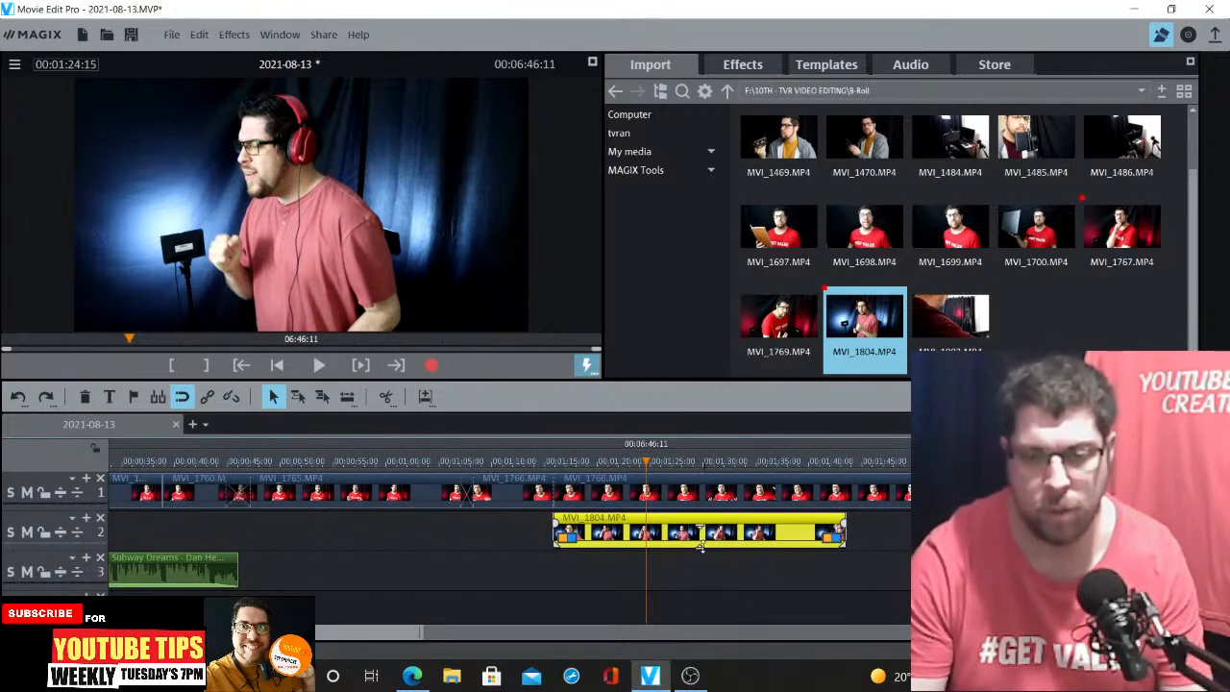
click(705, 545)
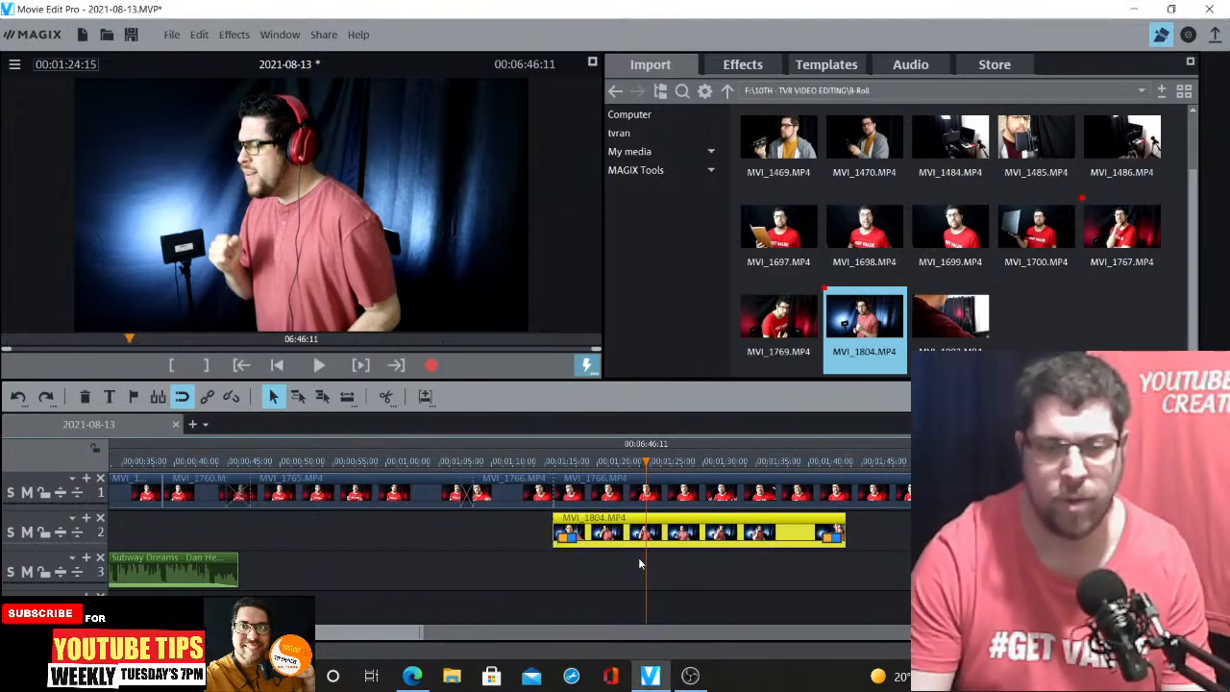
Trim MVI_1804 from both ends to a short cutaway starting around 00:01:20 and play it back
drag(555, 535, 616, 535)
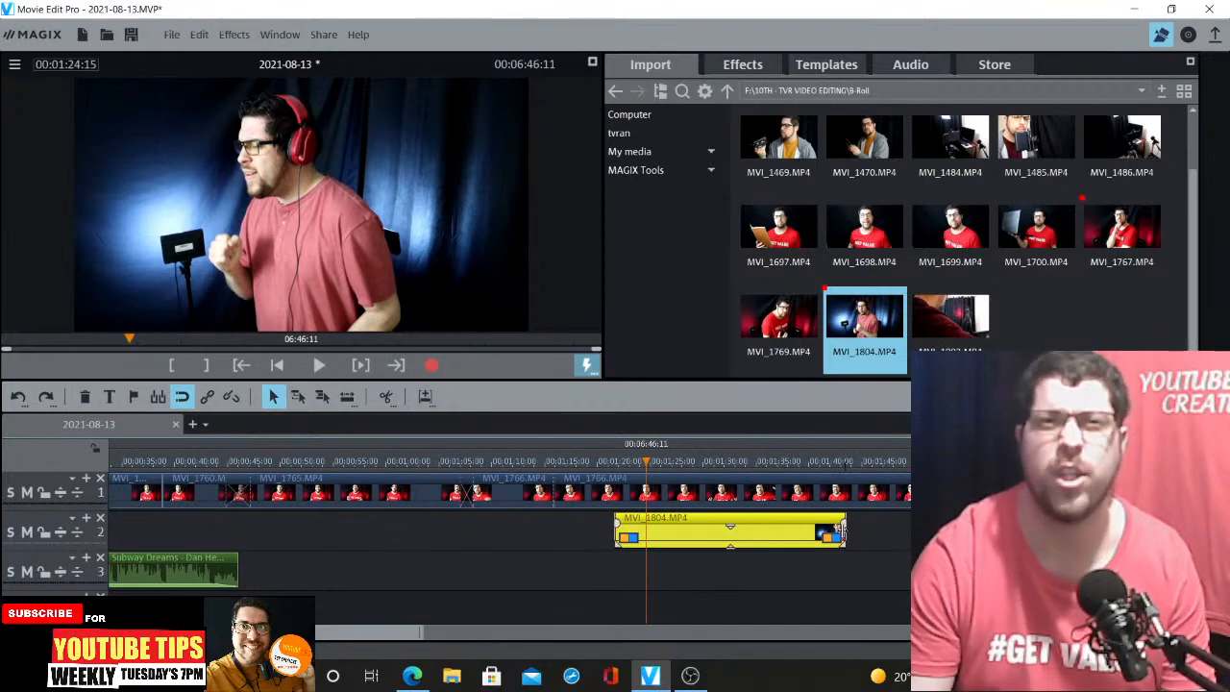
drag(842, 530, 653, 522)
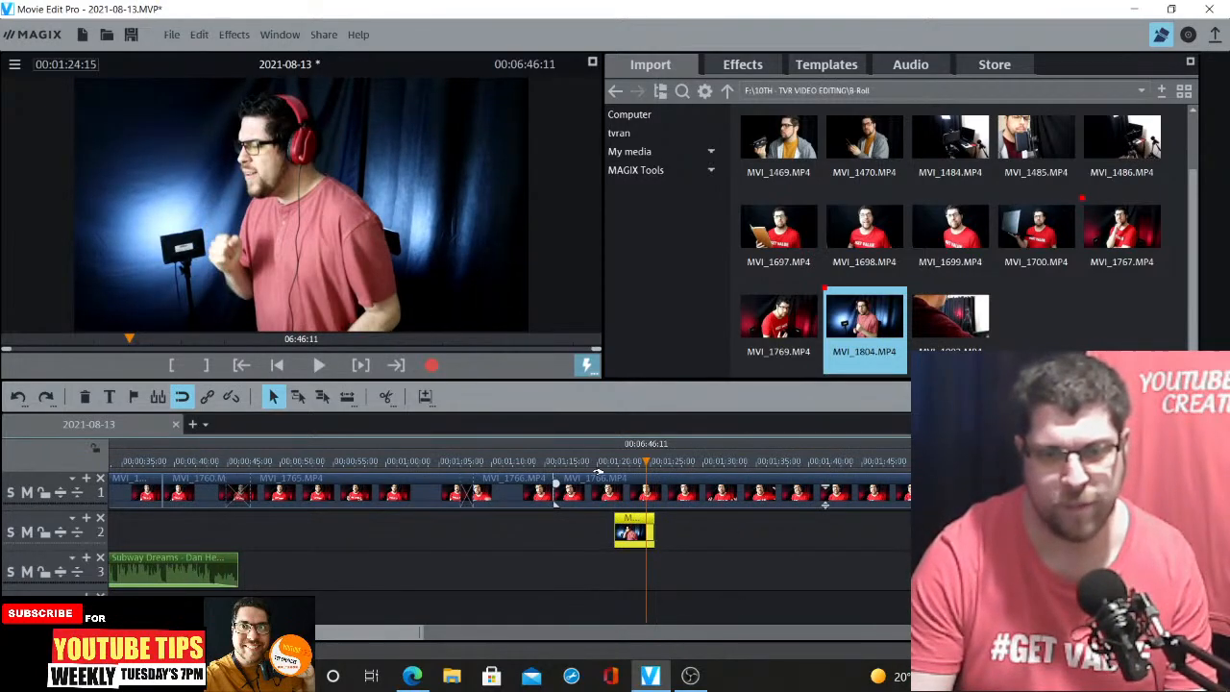
key(space)
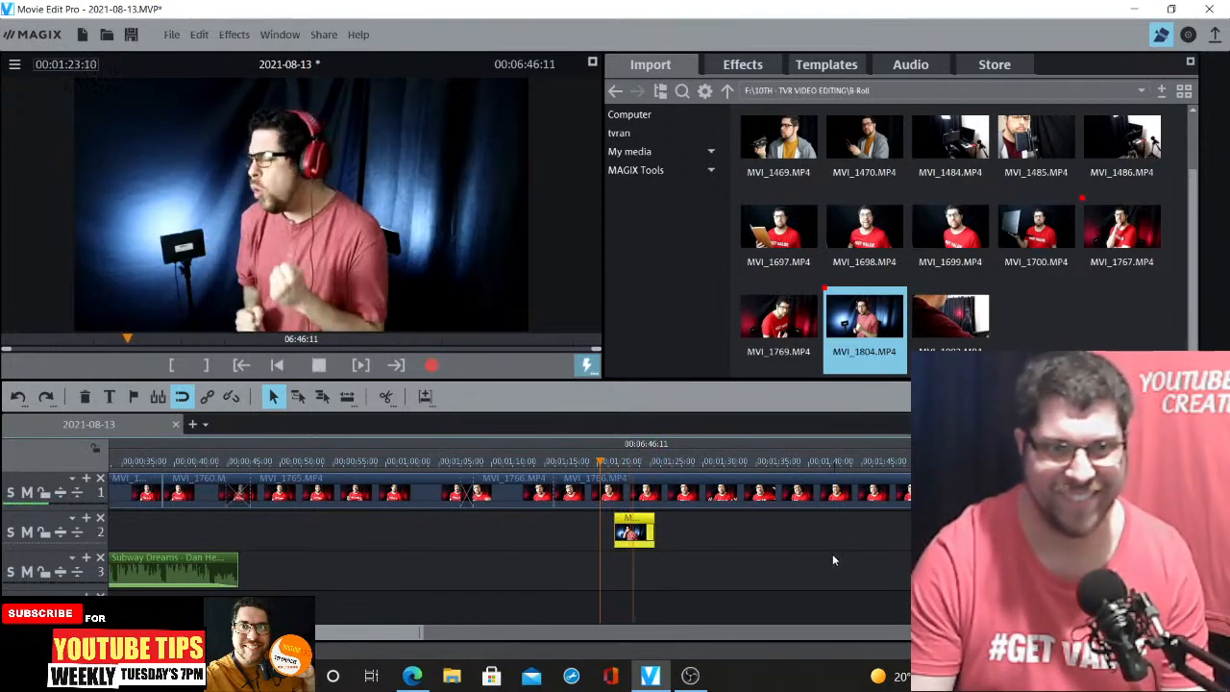
key(space)
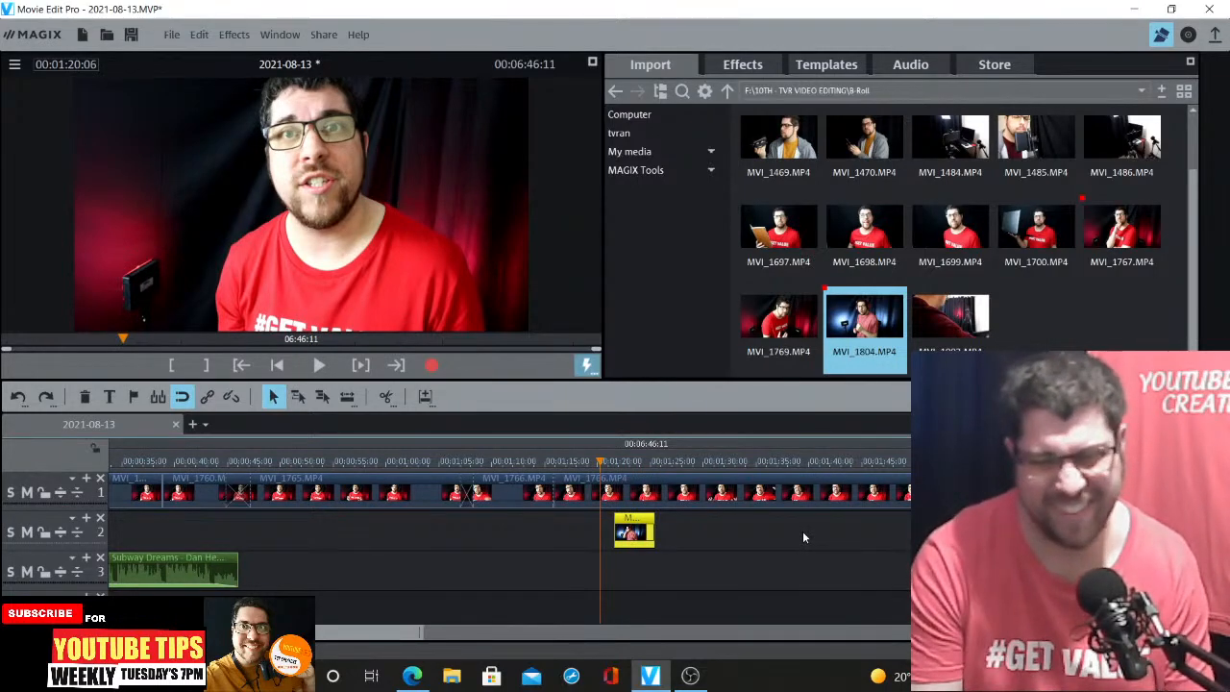
key(space)
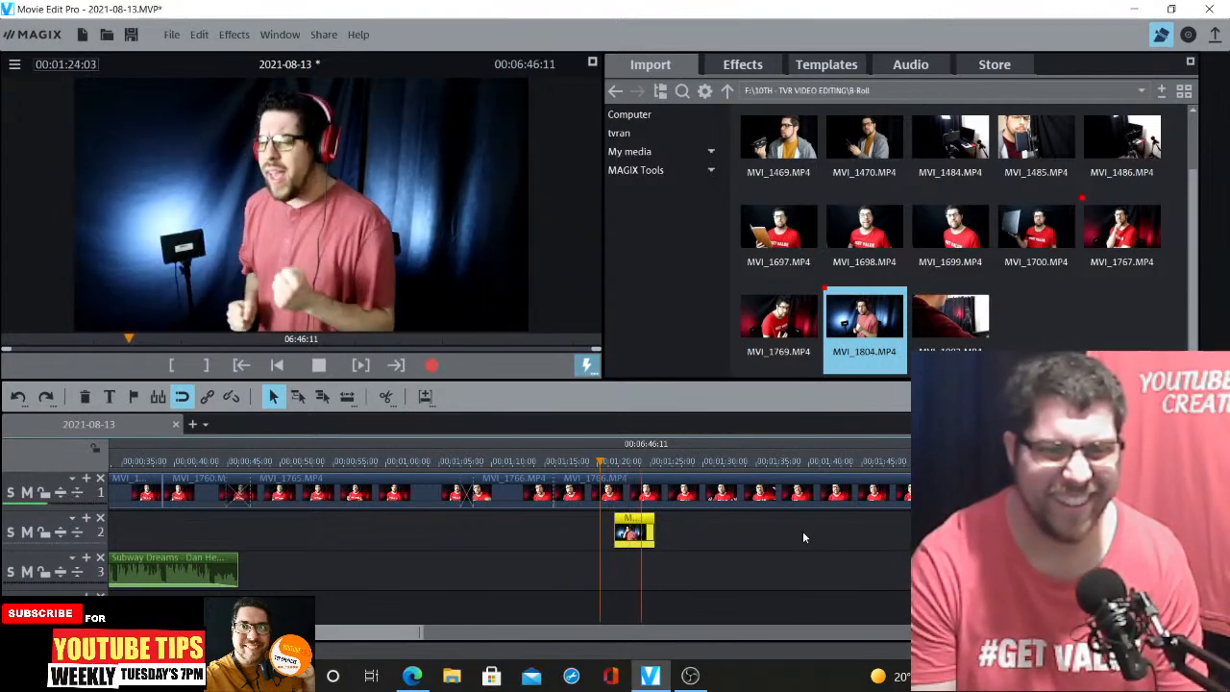
key(space)
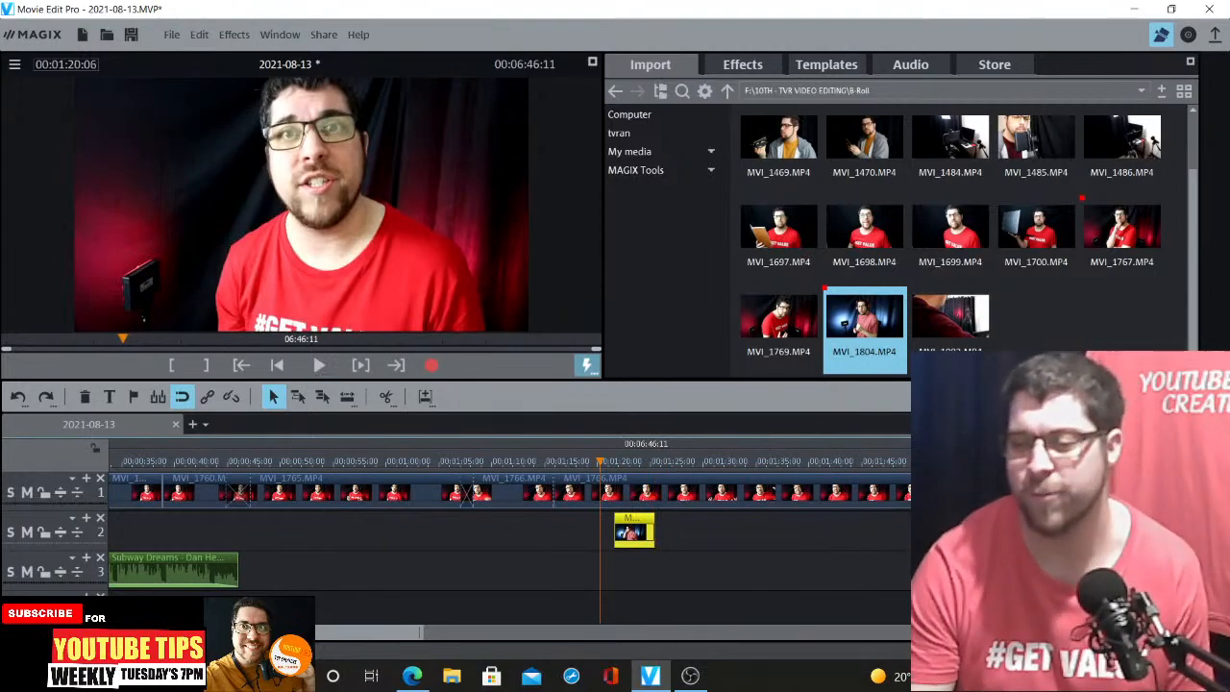
Shorten the end of MVI_1766 slightly at about 00:02:01 after playing back that area
scroll(759, 499, down, 3)
click(748, 463)
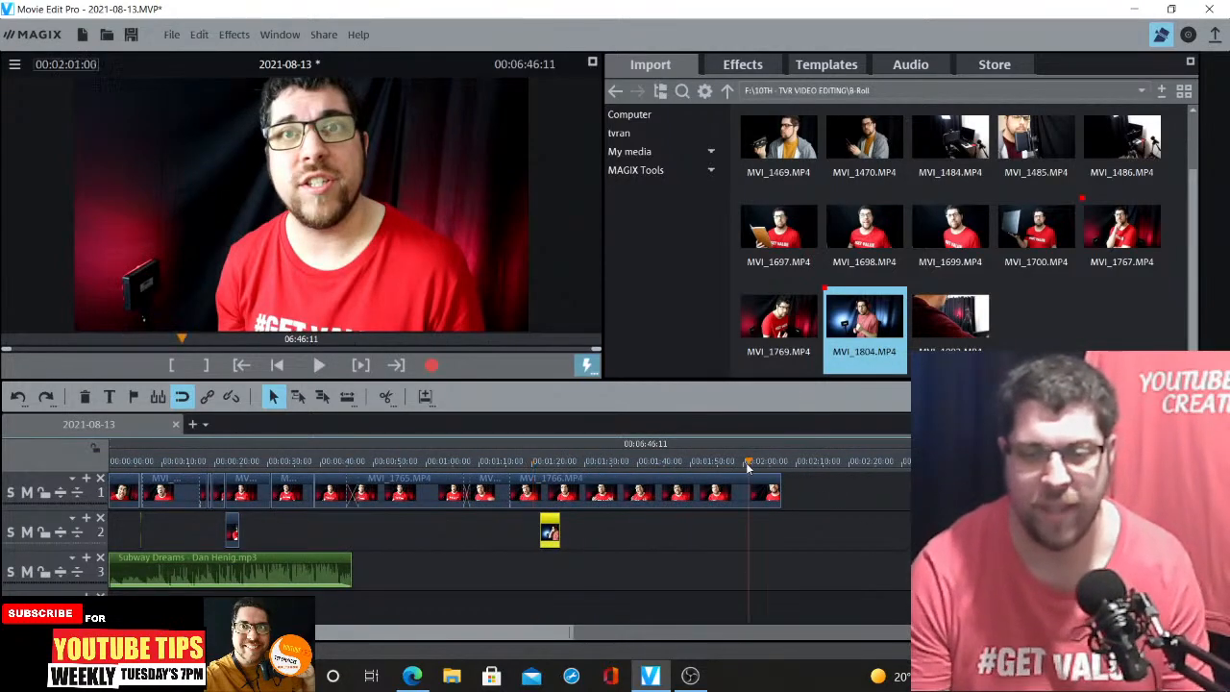
key(space)
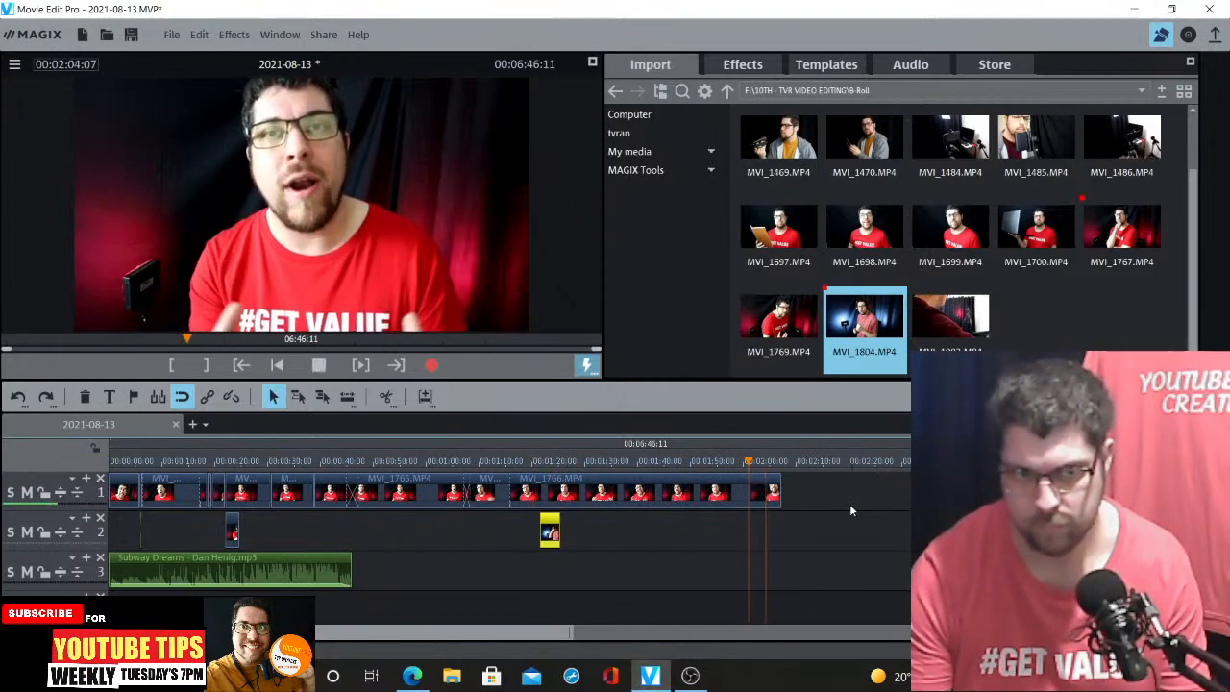
click(774, 491)
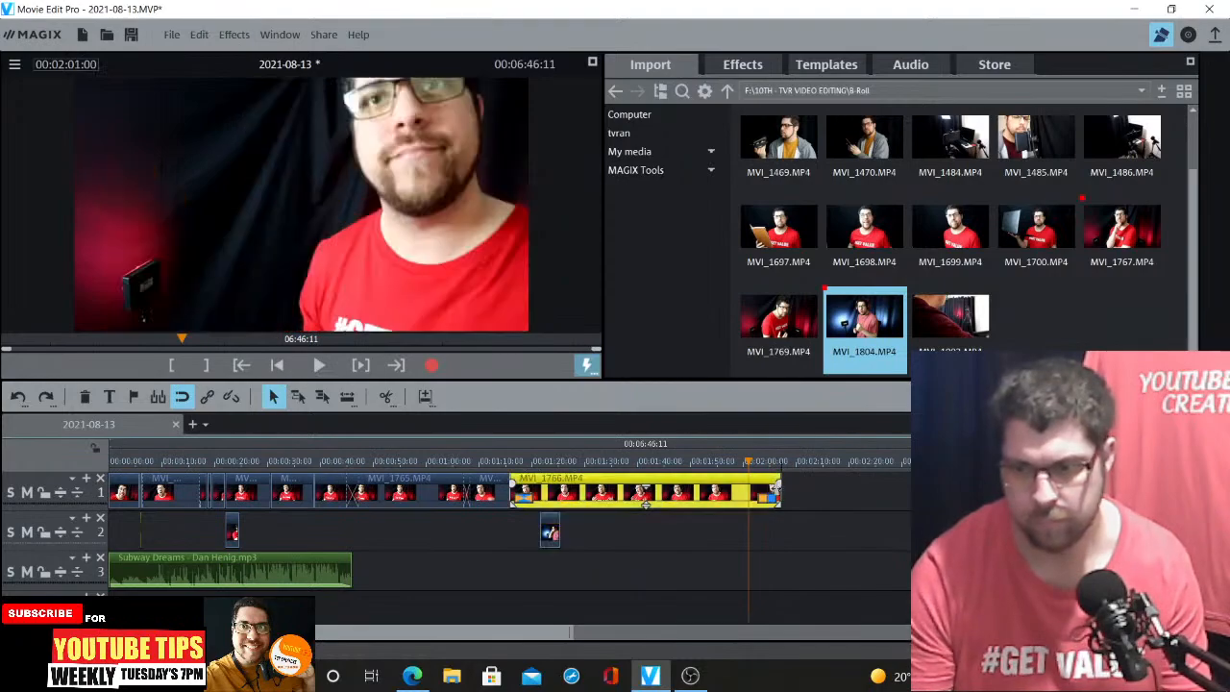
drag(774, 491, 769, 491)
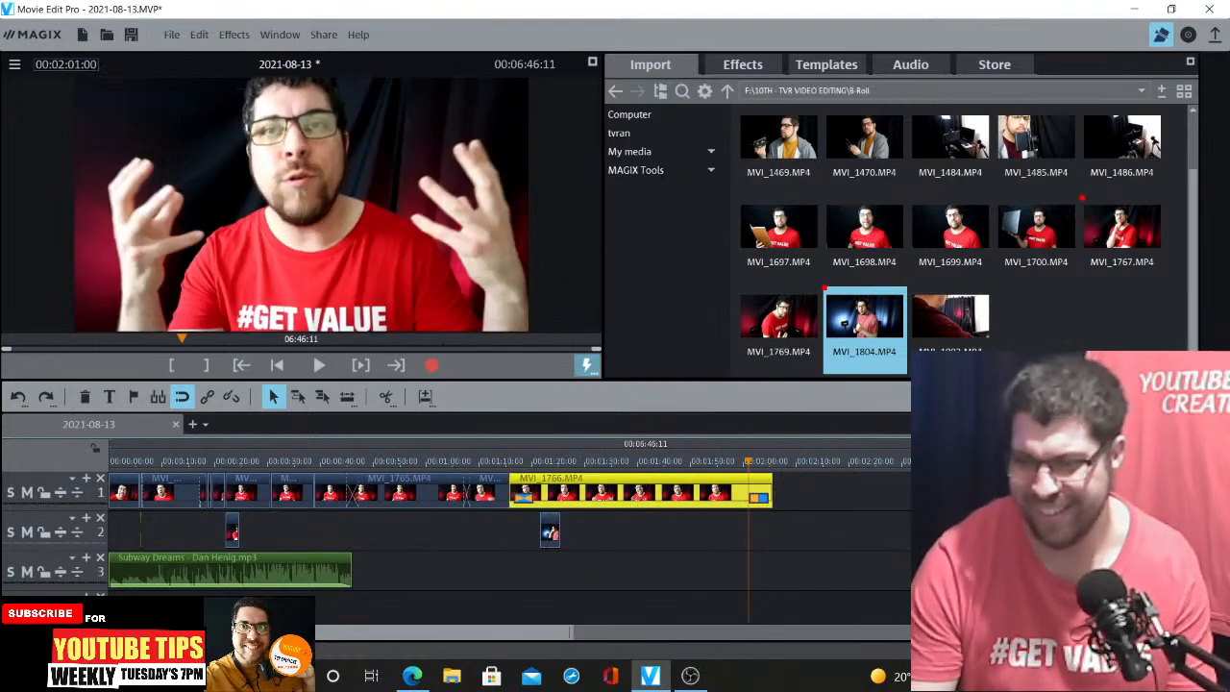
click(413, 676)
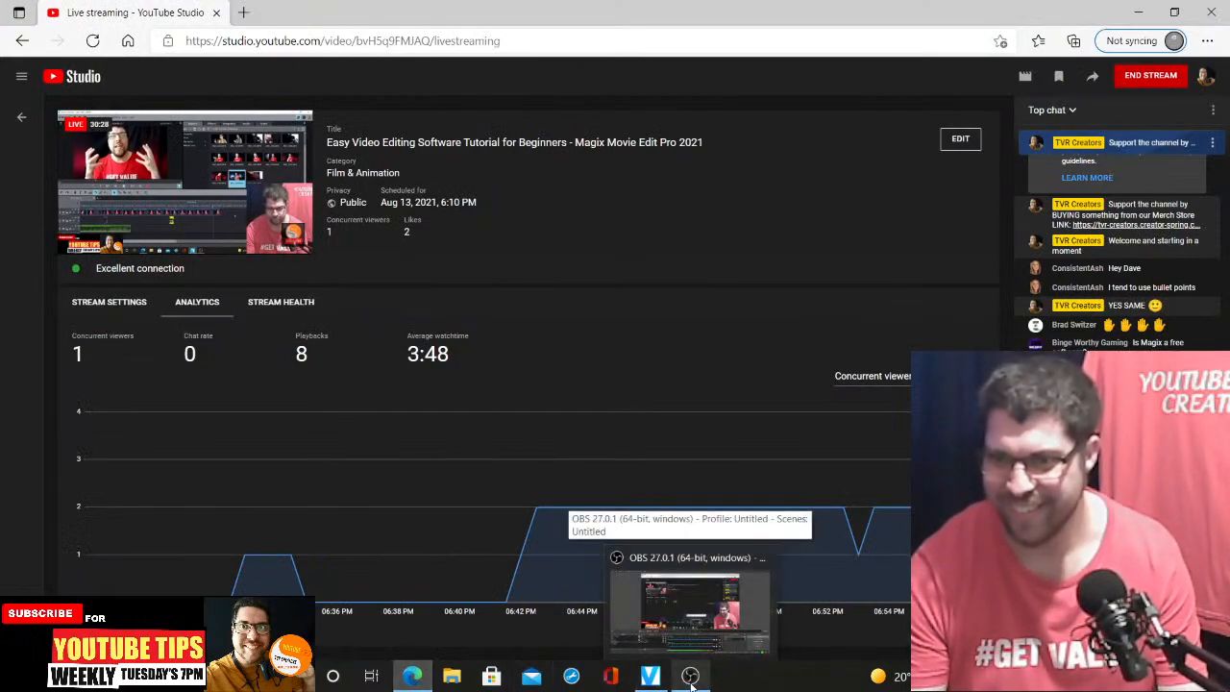
click(690, 678)
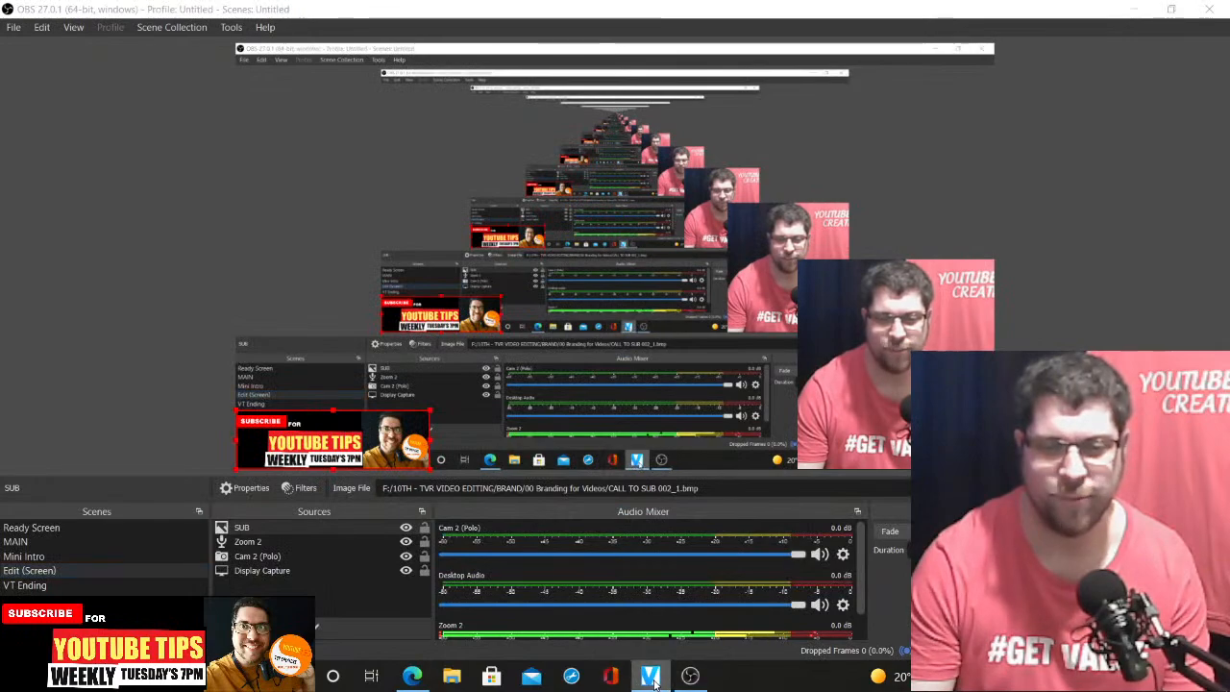
click(649, 677)
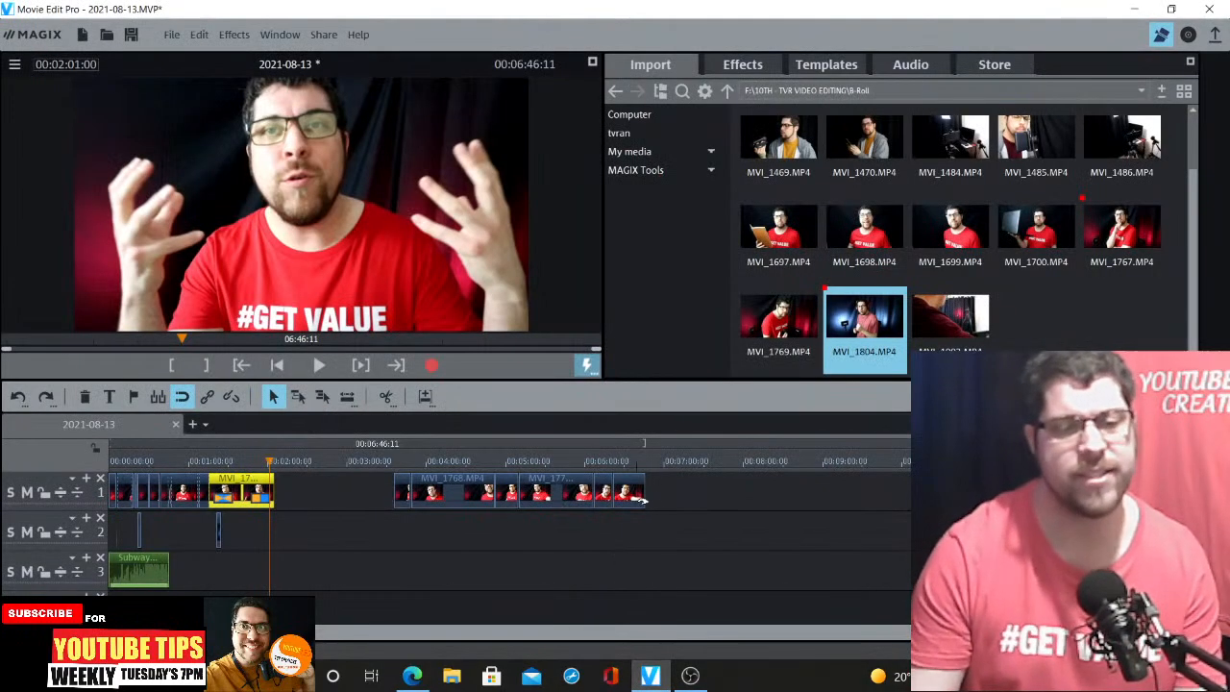
Select MVI_1768 and the following clips and move them left to close the gap after MVI_1766
drag(682, 490, 428, 543)
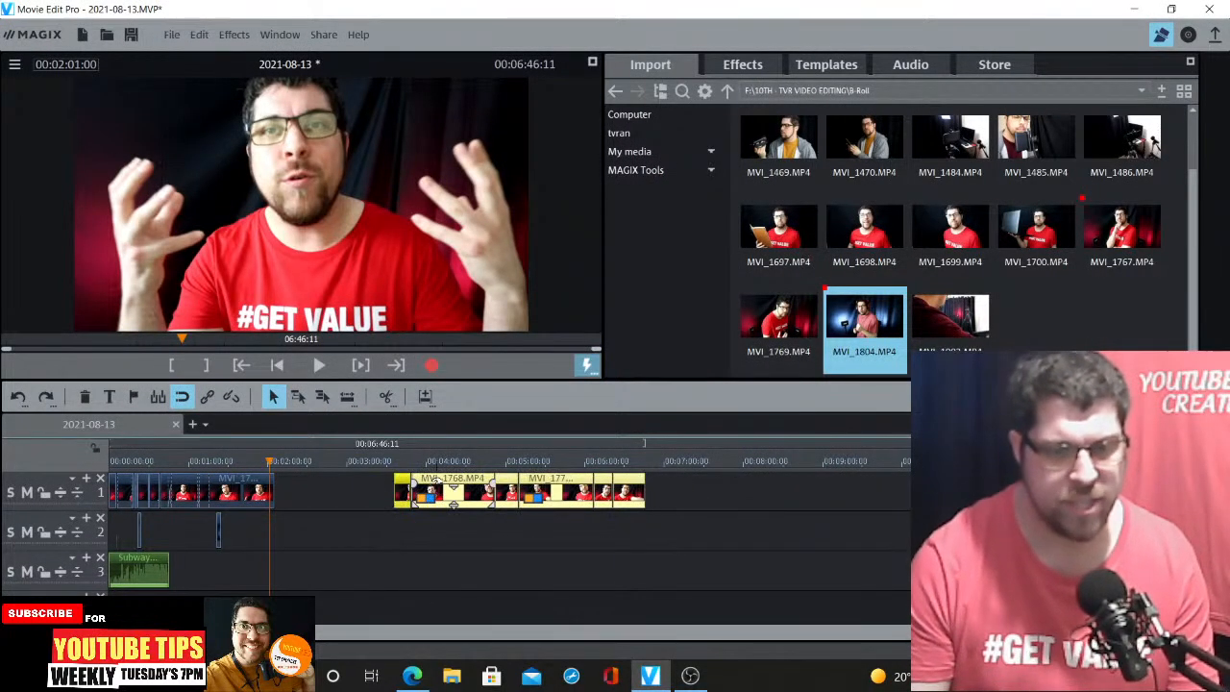
drag(453, 500, 315, 493)
click(322, 522)
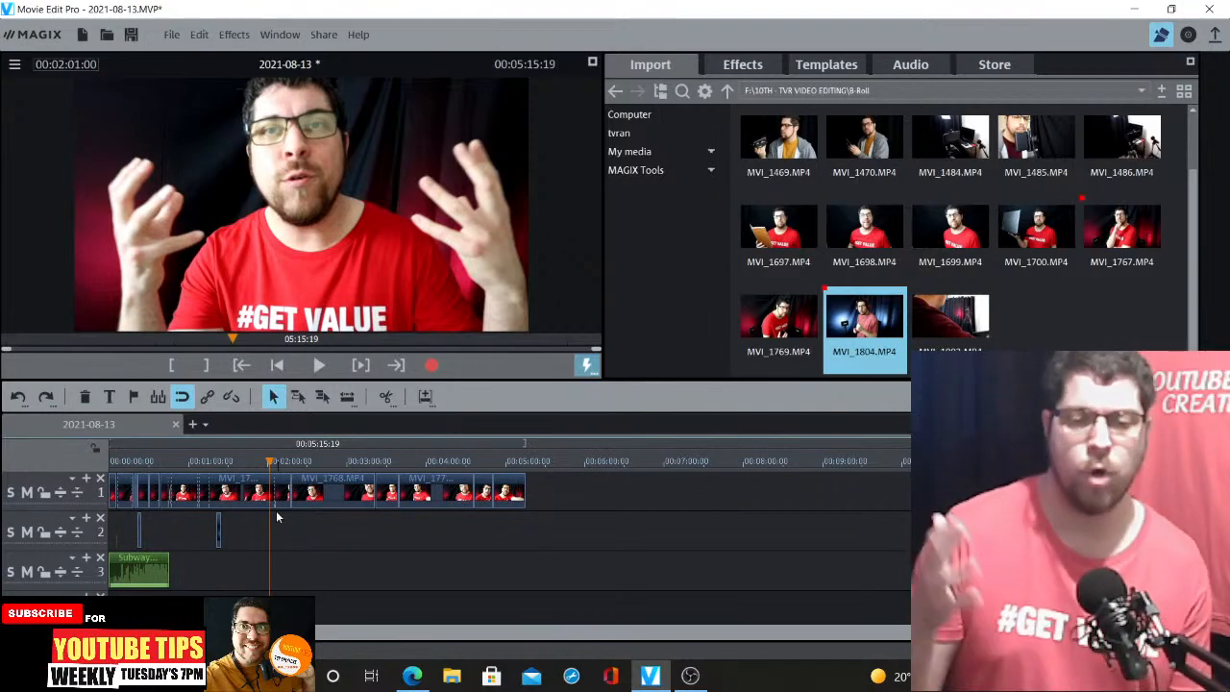
Play back the end of the project from about 00:05:07
click(515, 463)
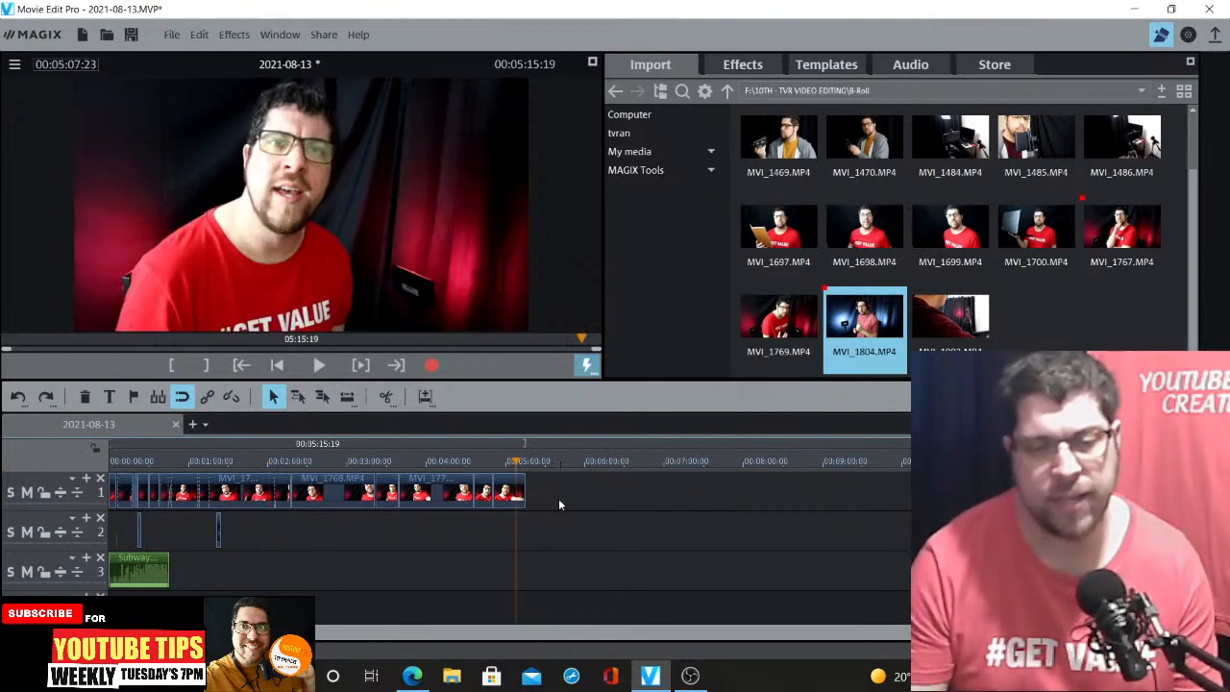
key(space)
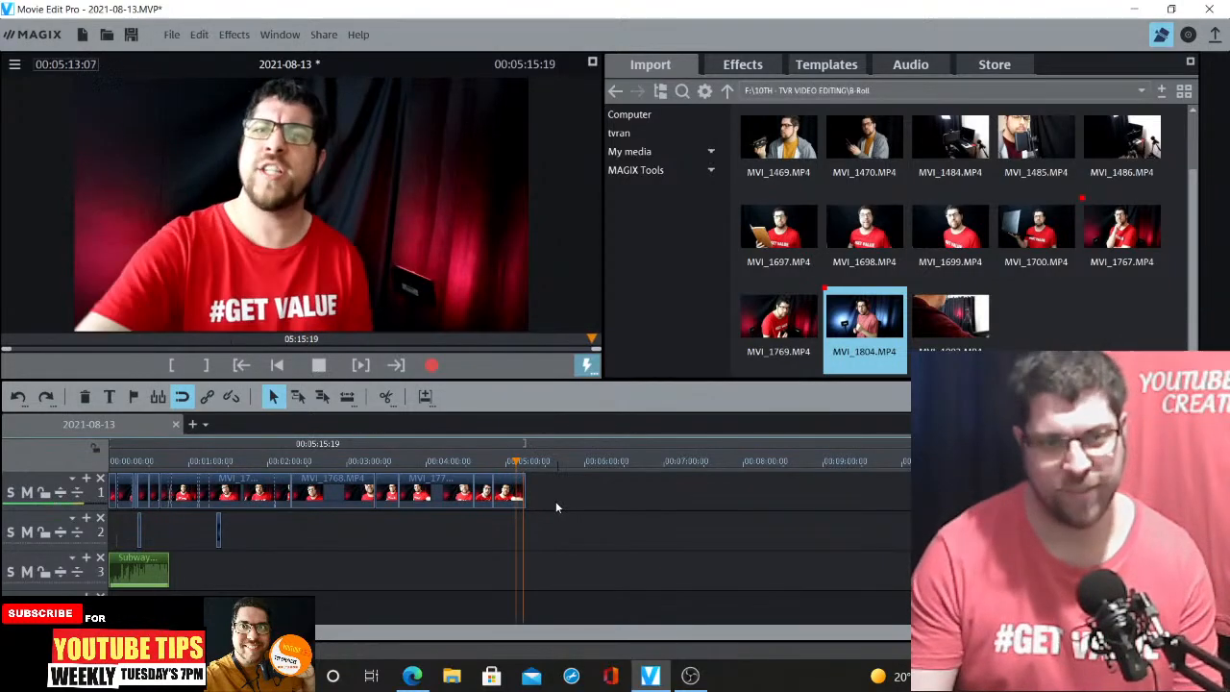
key(space)
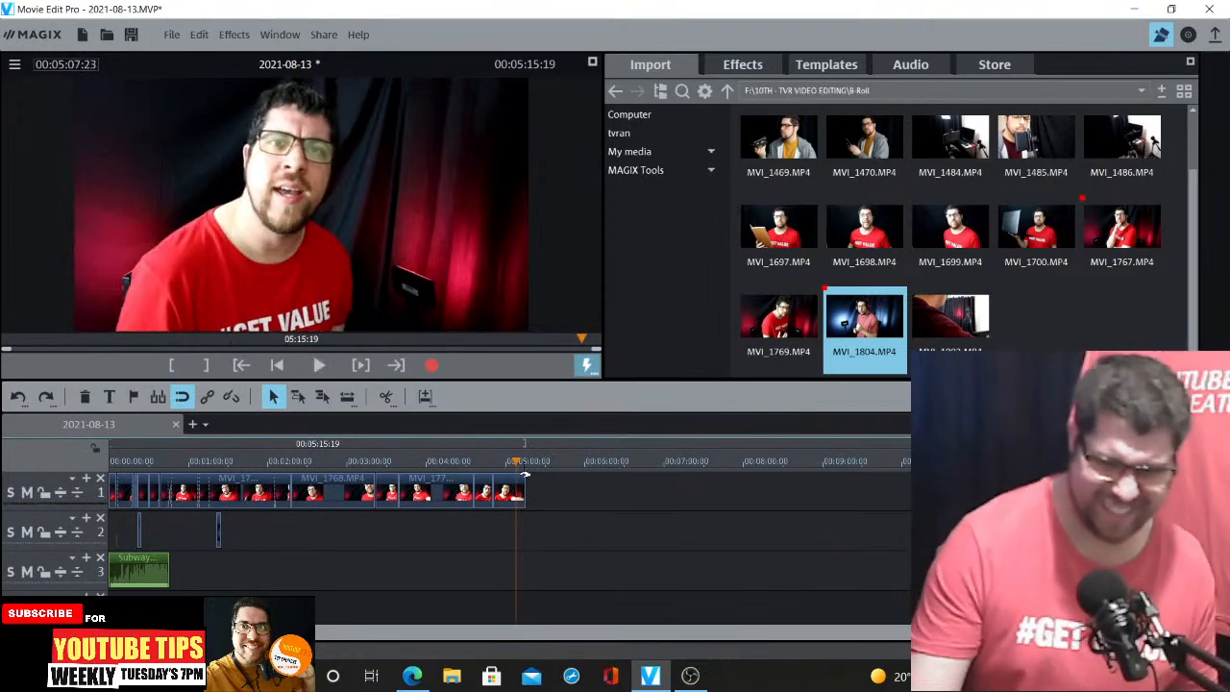
Open the Brand for Live Stream folder inside 000 LIVE STREAMS in the import browser
click(743, 65)
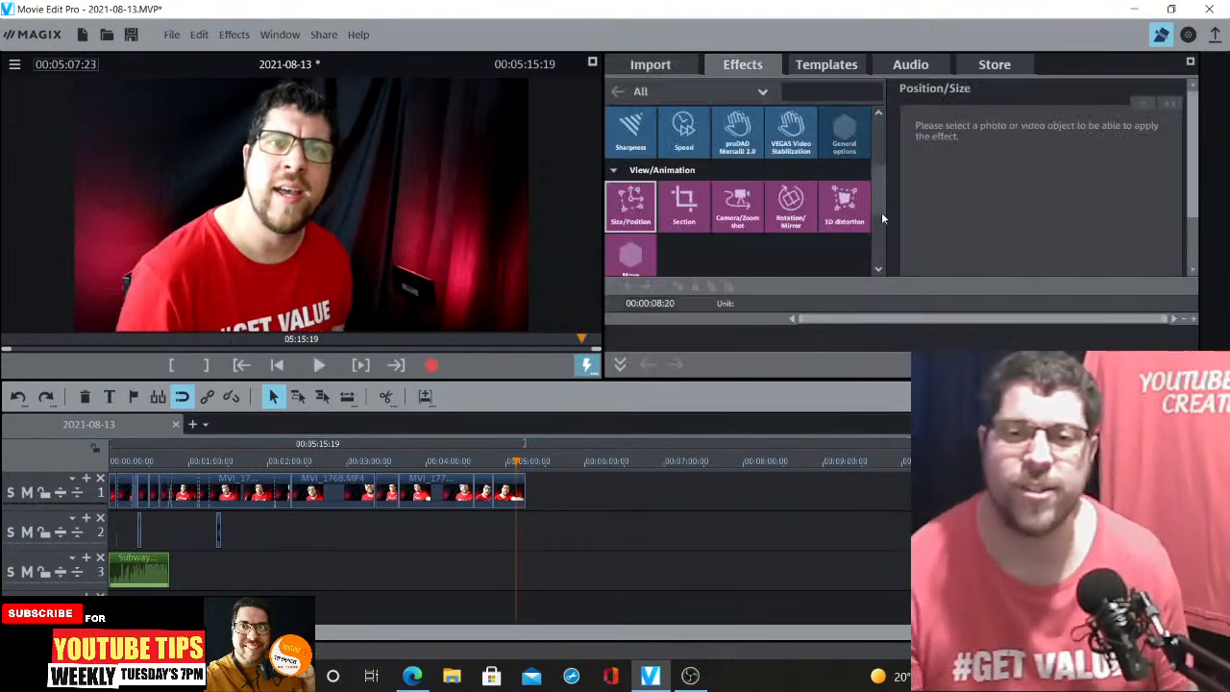
click(672, 69)
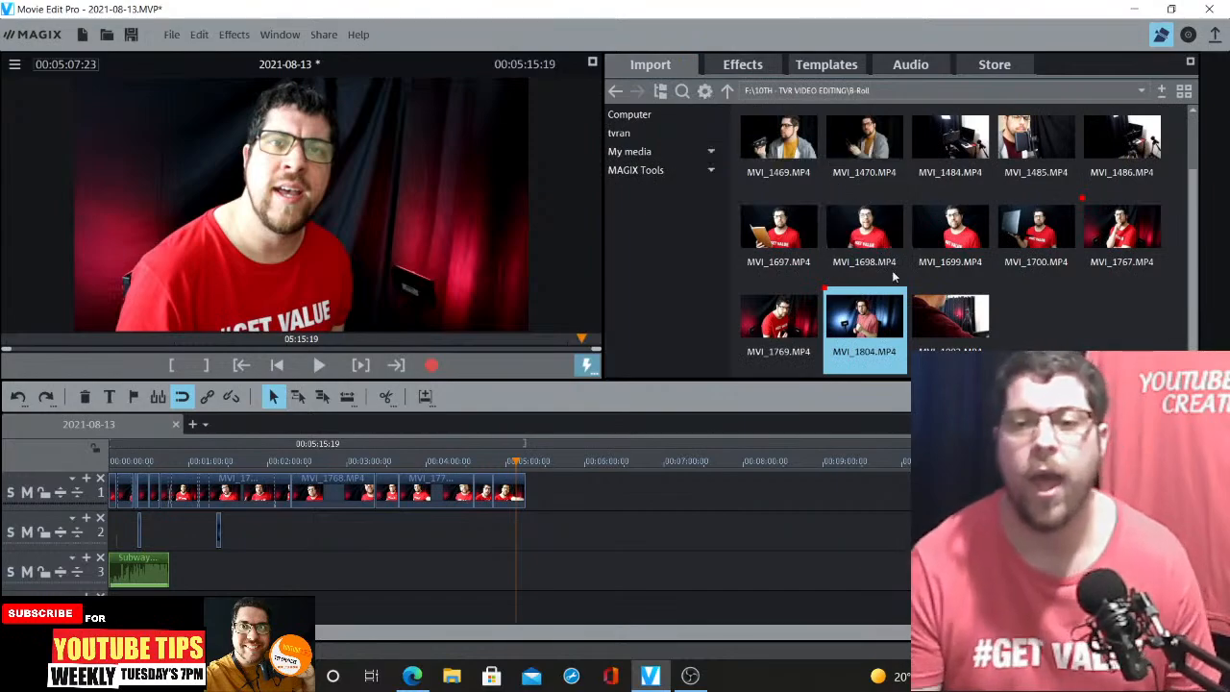
click(727, 91)
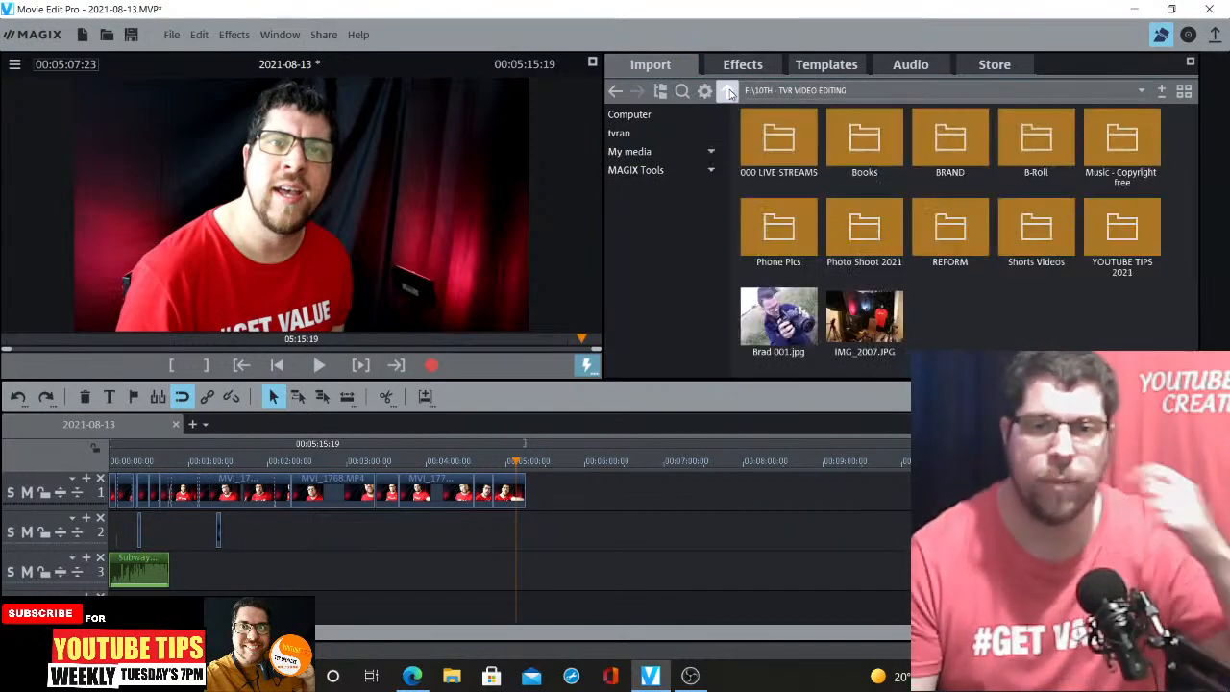
click(728, 91)
double_click(770, 125)
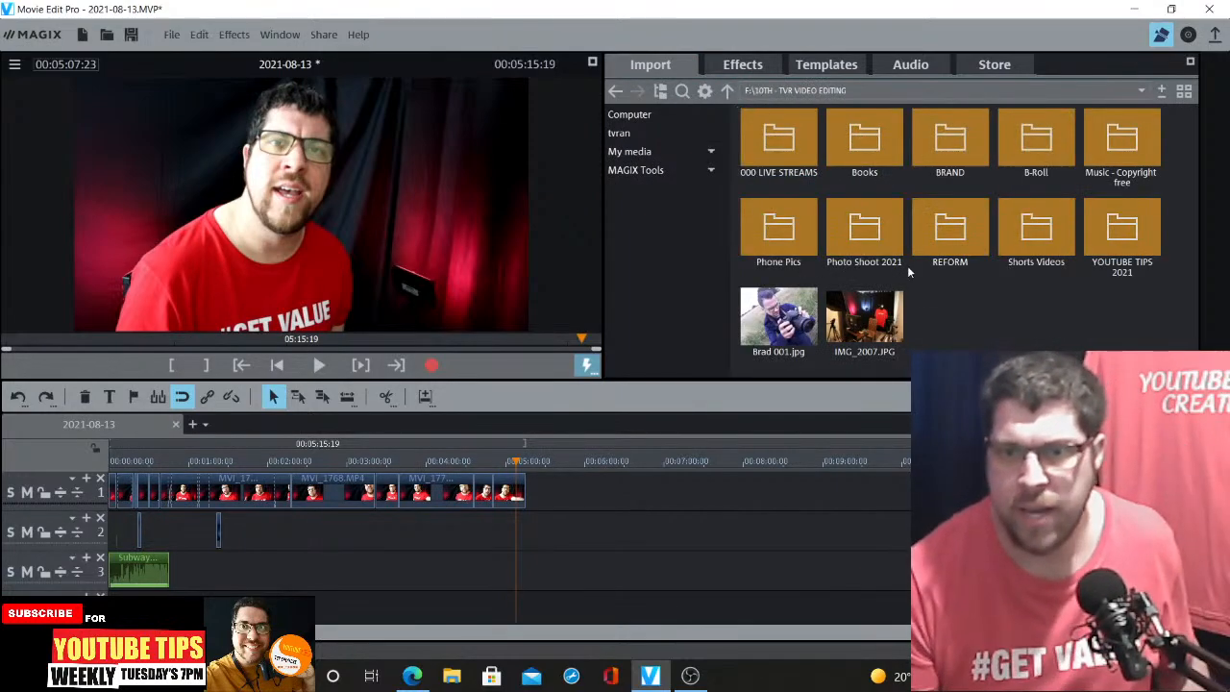
double_click(793, 138)
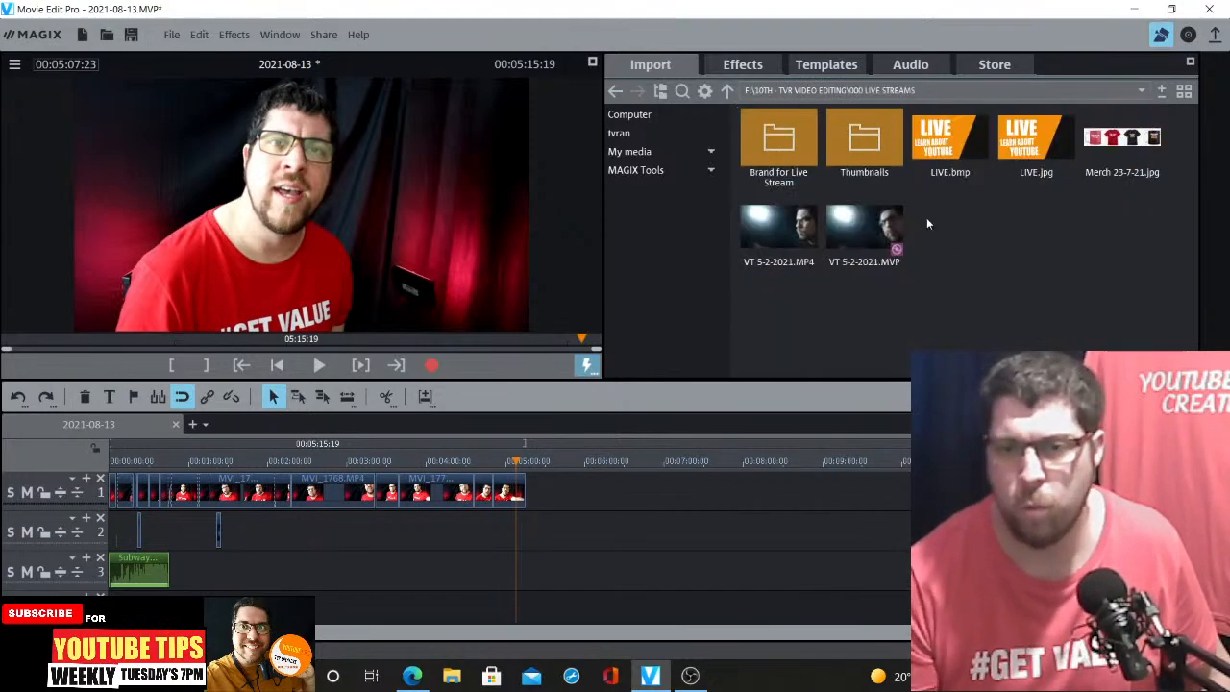
double_click(778, 142)
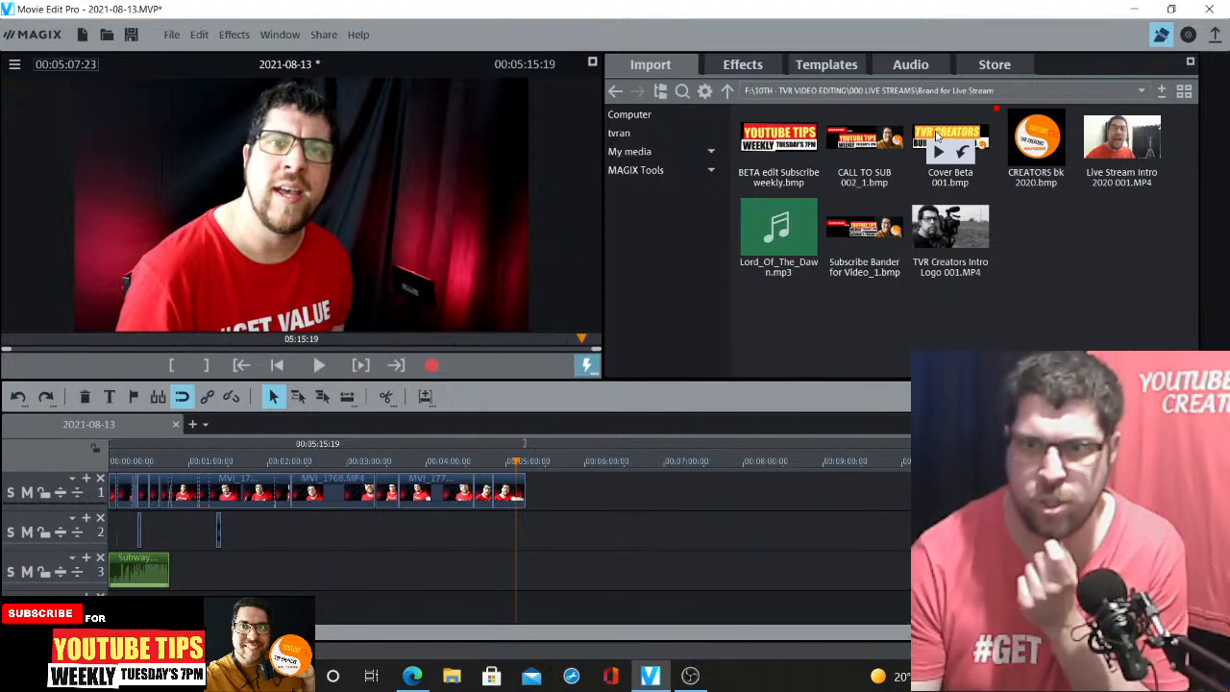
Add the CALL TO SUB 002_1.bmp image to the end of track 1, right after MVI_1772
mouse_move(937, 136)
mouse_down()
mouse_move(827, 230)
mouse_move(592, 485)
mouse_move(563, 485)
mouse_move(604, 489)
mouse_up()
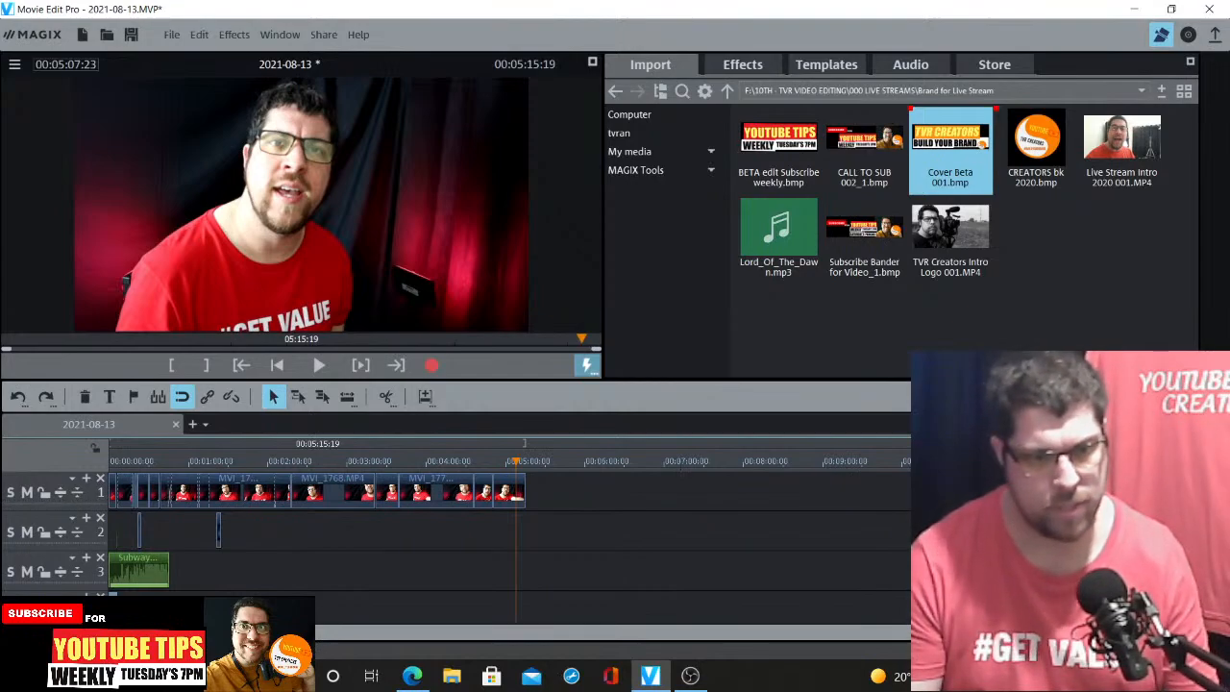
drag(867, 142, 541, 470)
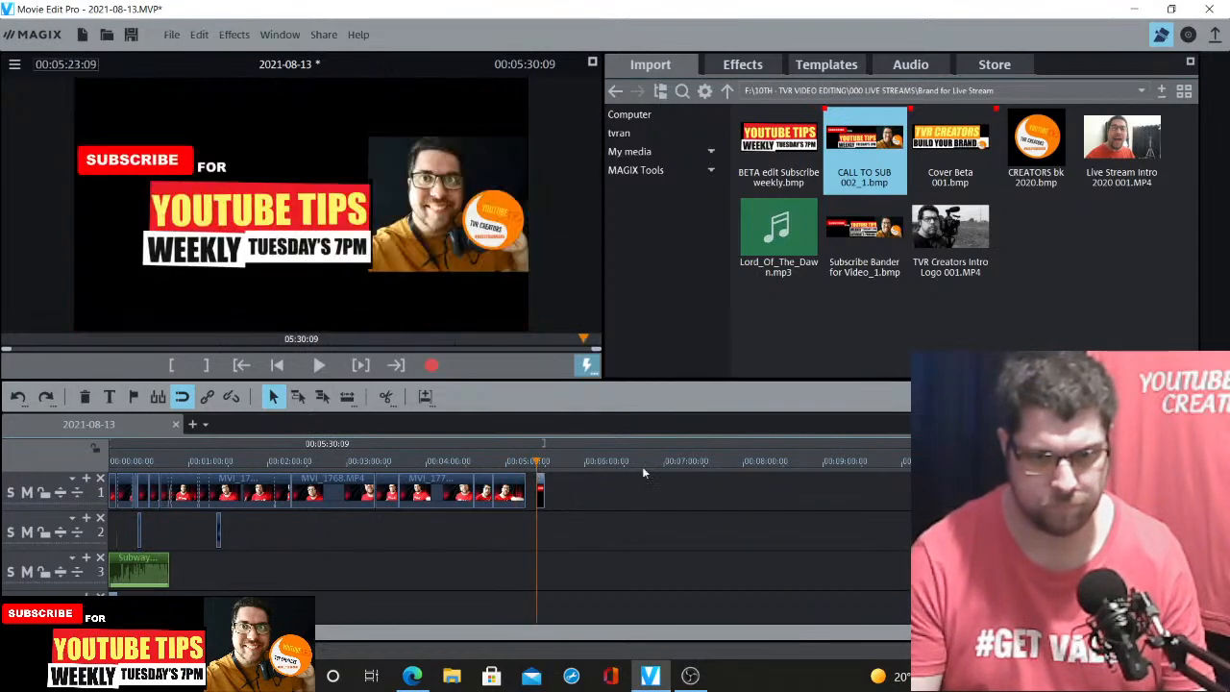
scroll(684, 496, up, 3)
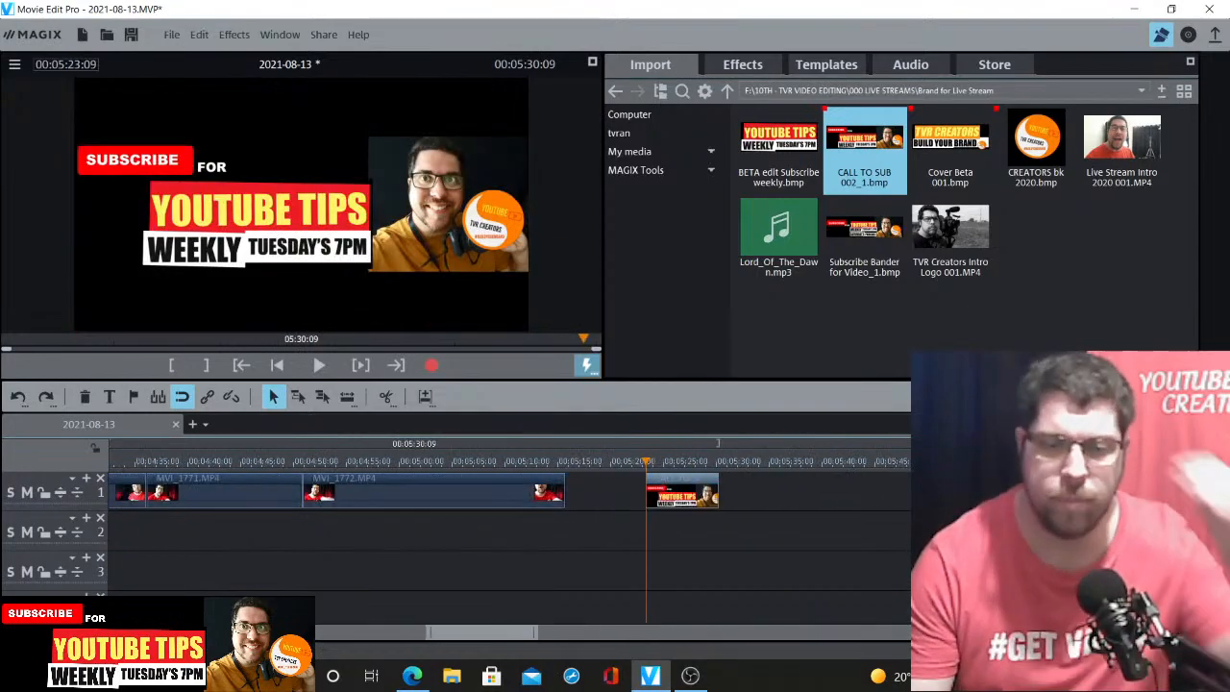
drag(673, 483, 595, 480)
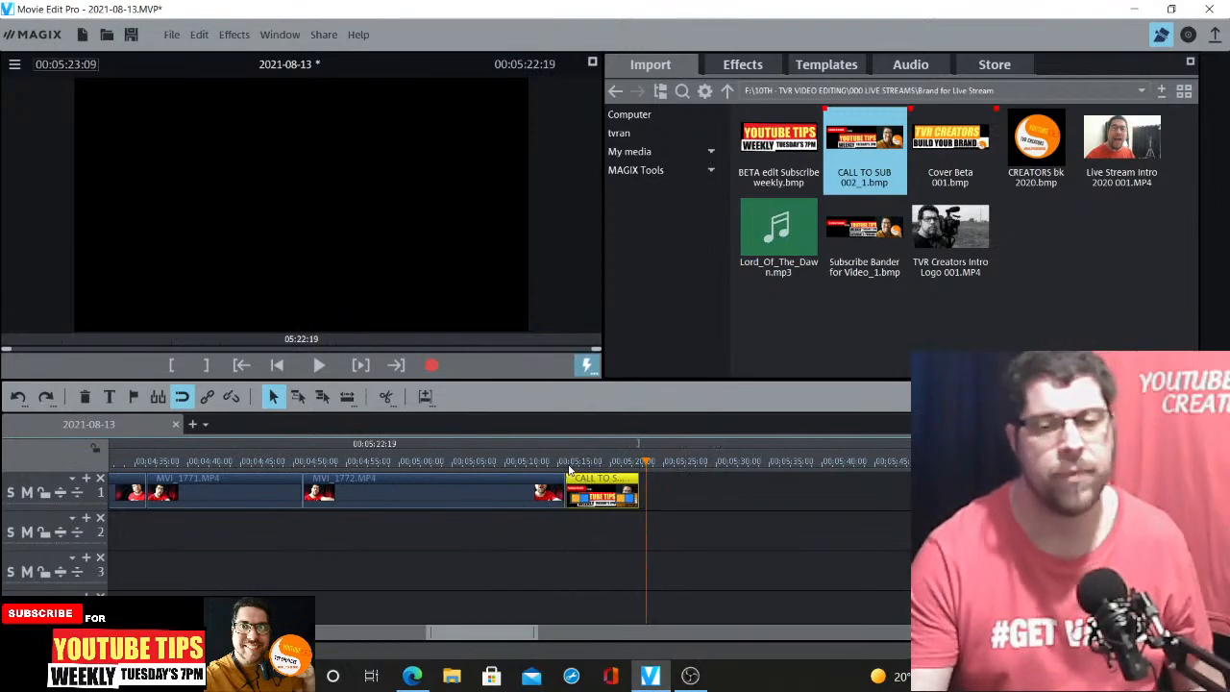
click(567, 466)
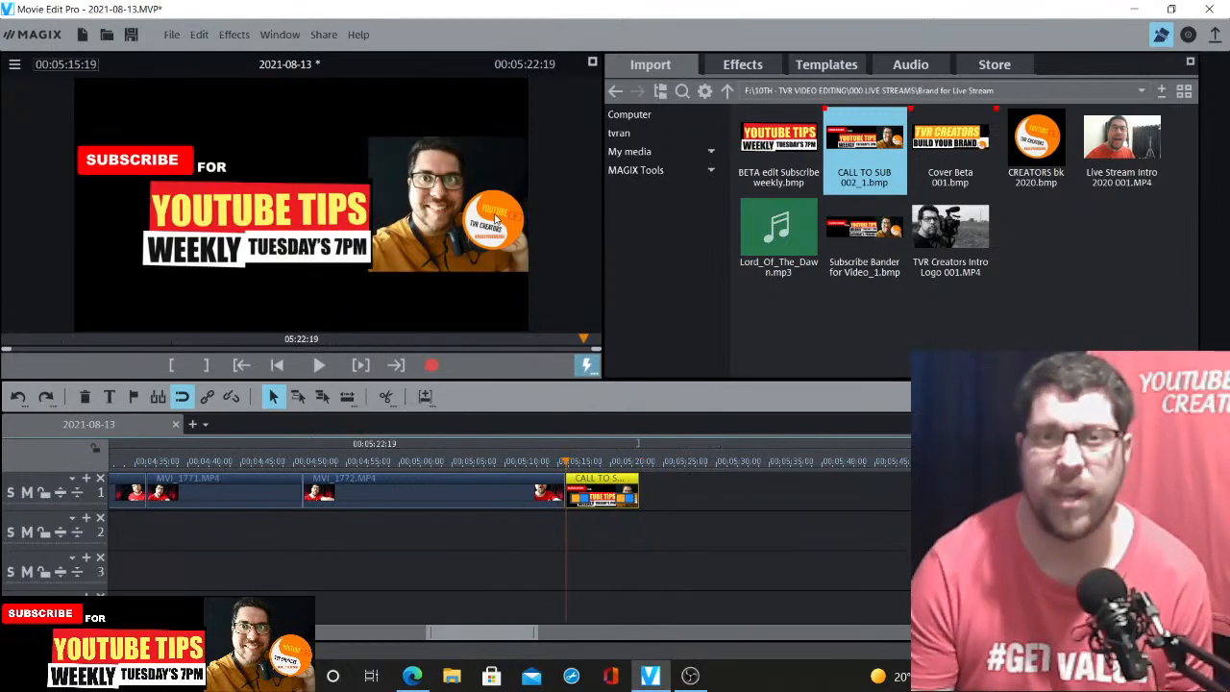
Scale the CALL TO SUB image down and move it toward the top of the frame with Size/Position
click(743, 64)
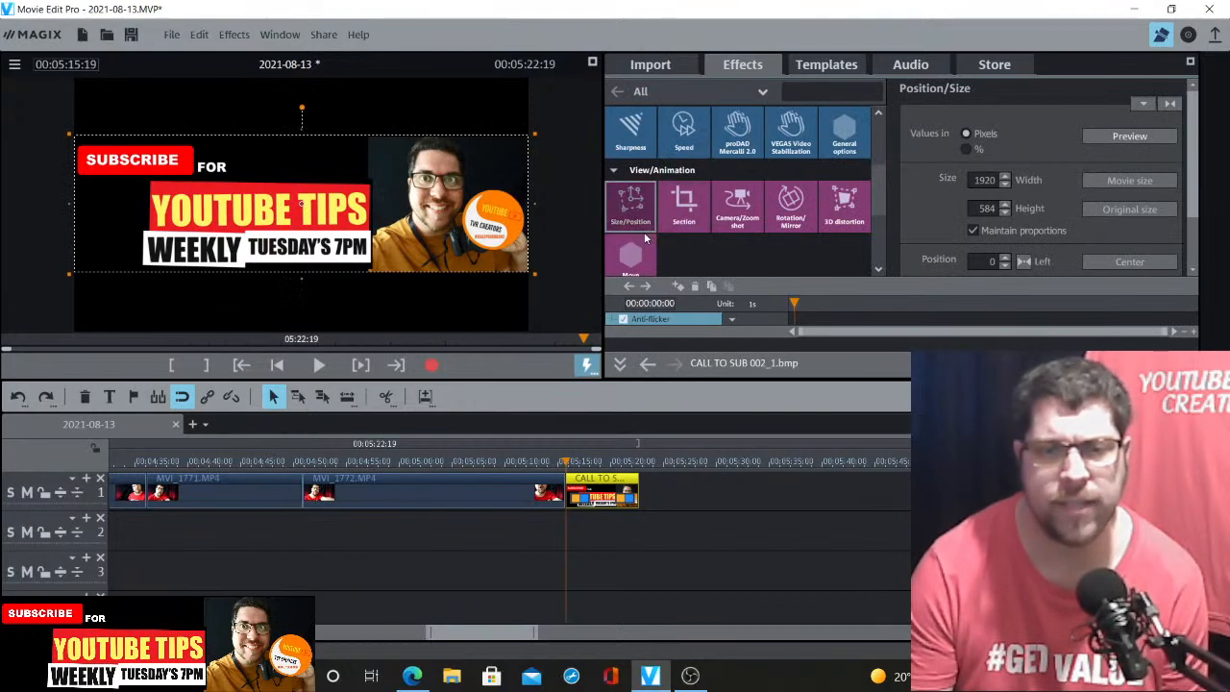
drag(531, 273, 484, 251)
drag(402, 224, 438, 169)
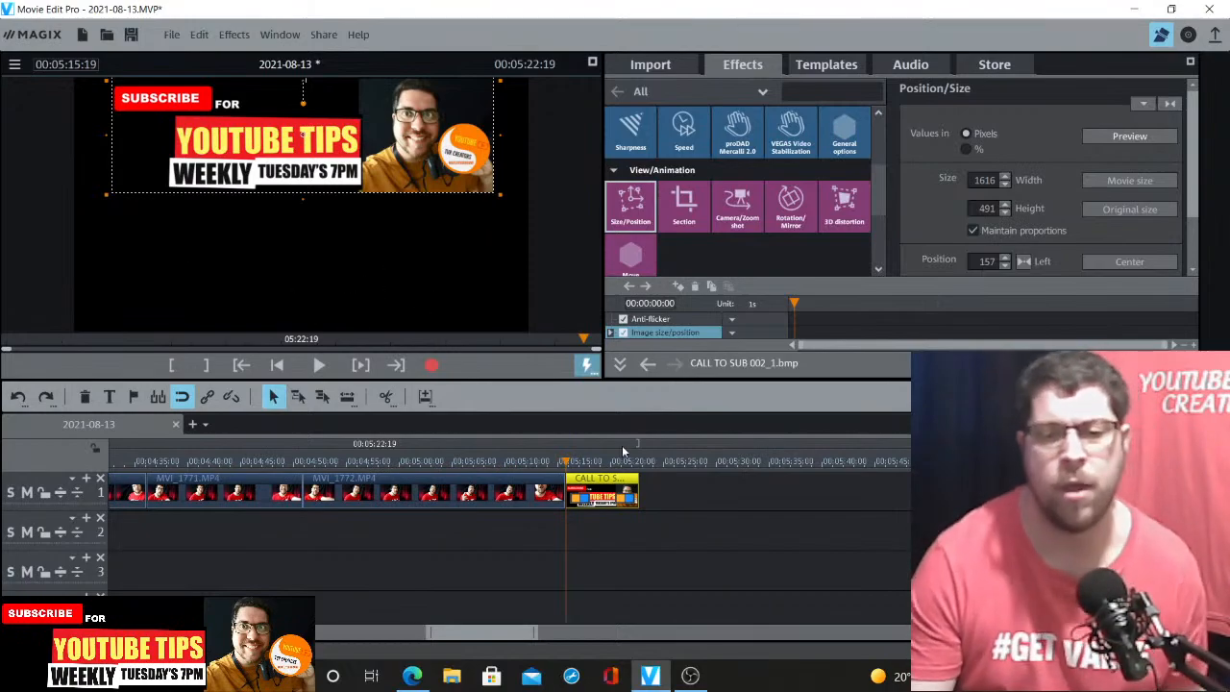
click(649, 65)
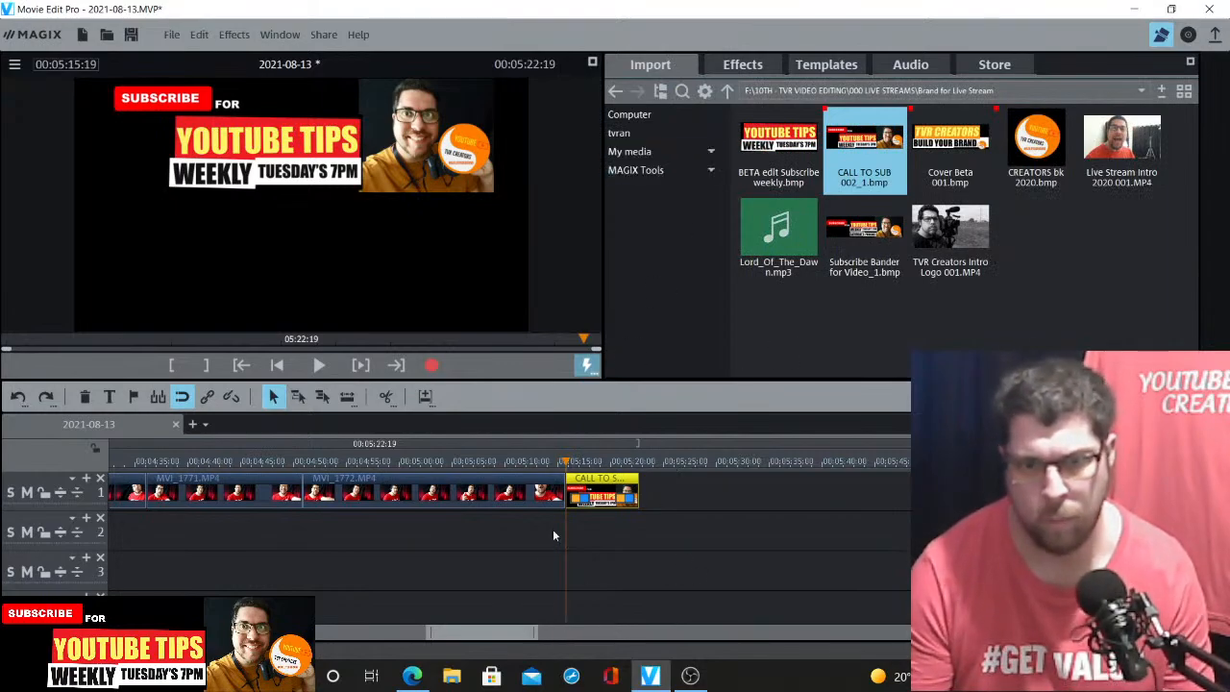
Paste the Subway Dreams music clip onto track 2 at about 00:05:25
drag(496, 633, 533, 632)
click(262, 574)
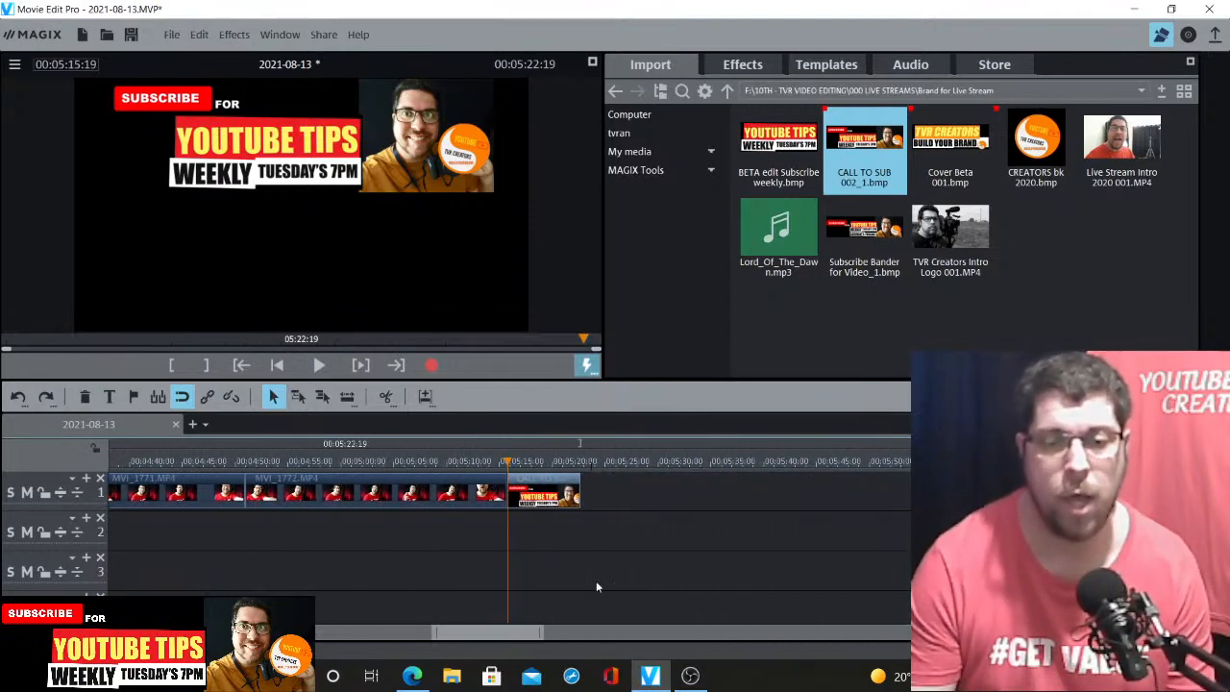
click(606, 462)
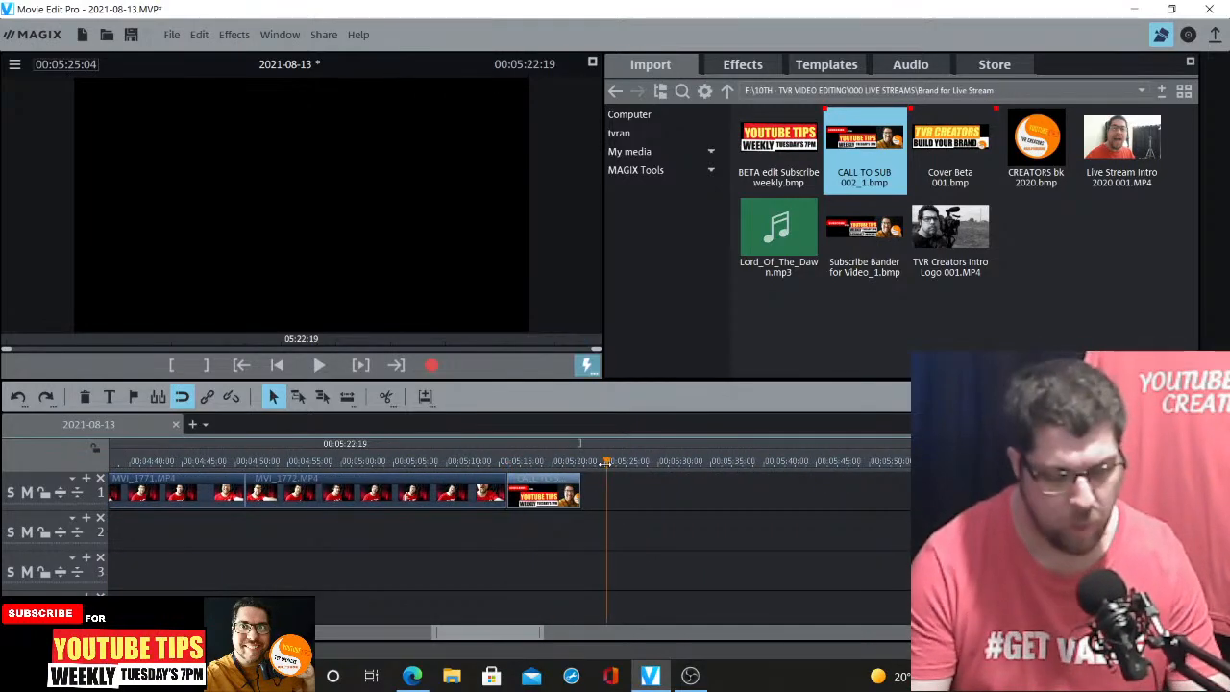
key(ctrl+v)
drag(667, 555, 641, 520)
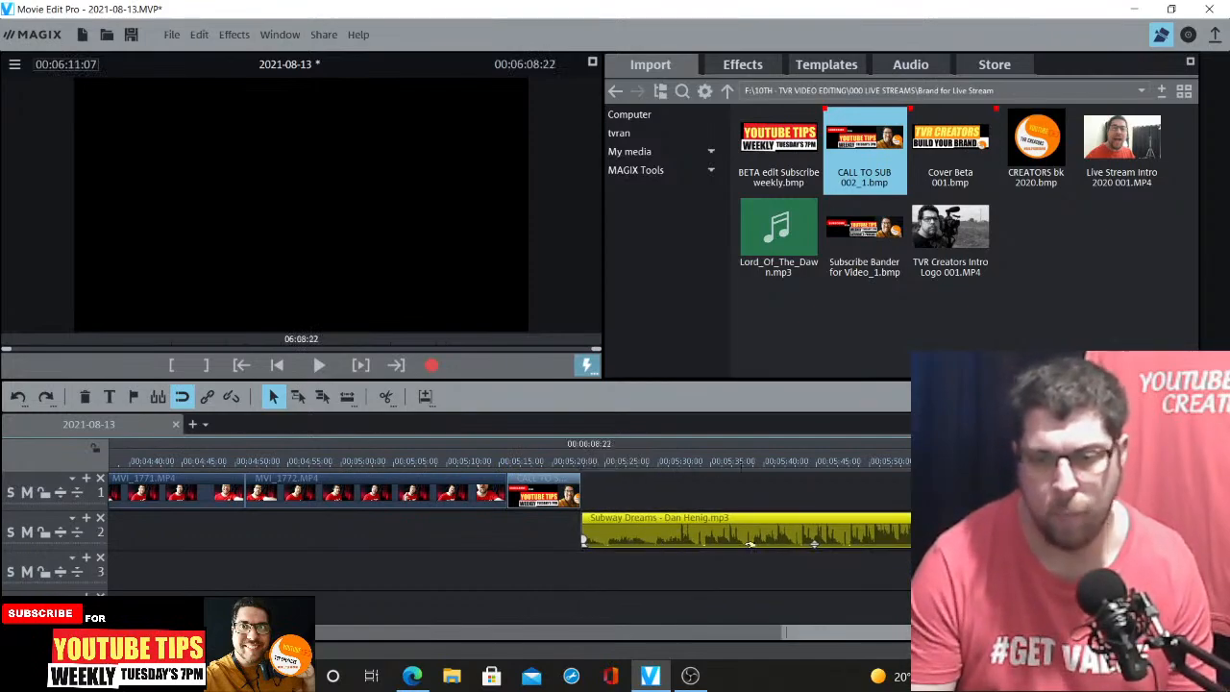
Adjust the music clip's volume to about -0.9 and play back around 00:05:44
drag(814, 542, 817, 482)
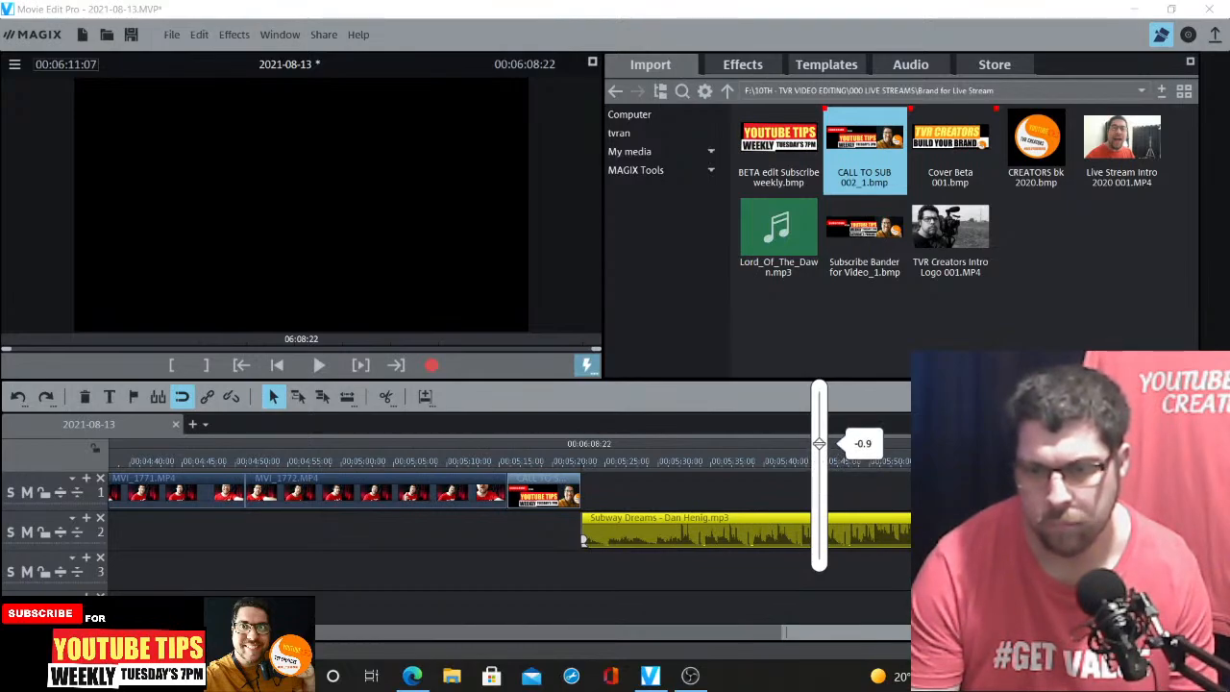
drag(817, 432, 818, 432)
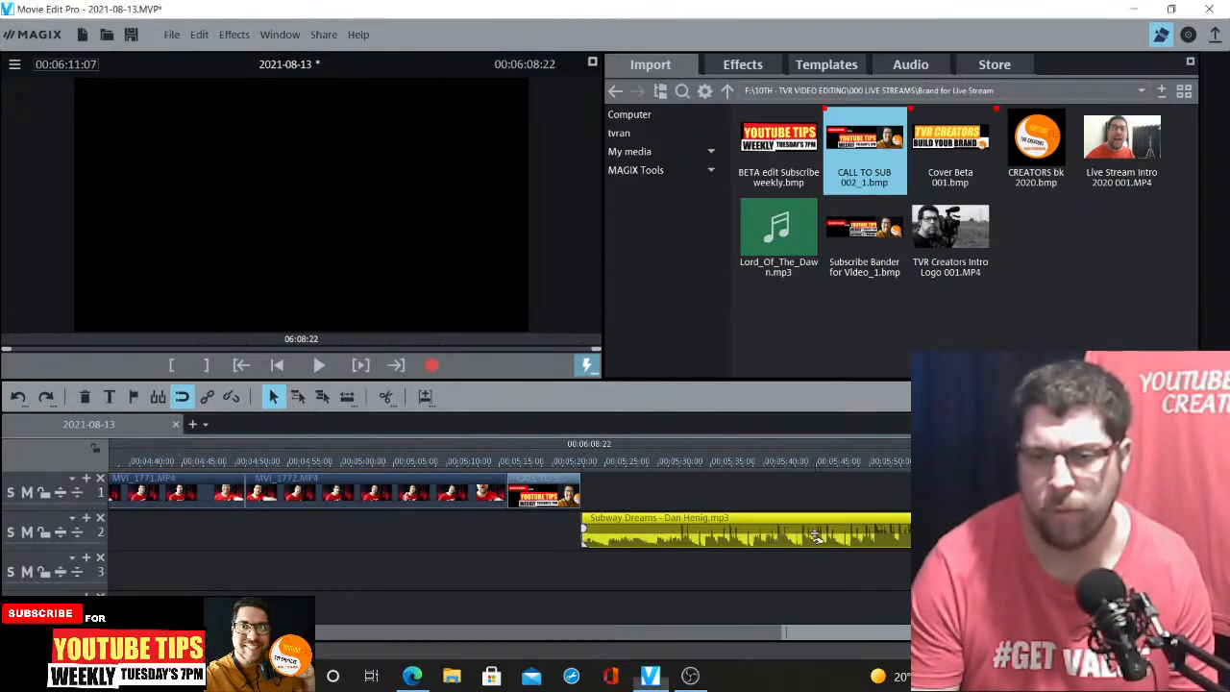
click(805, 464)
key(space)
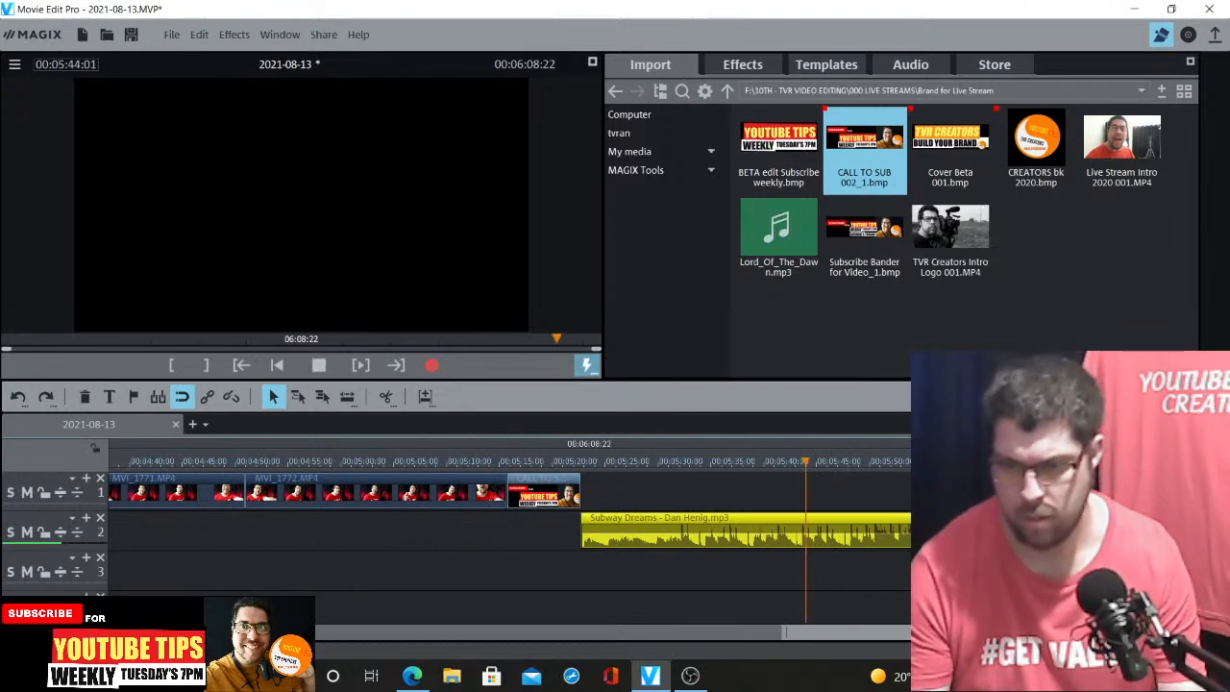
click(1174, 633)
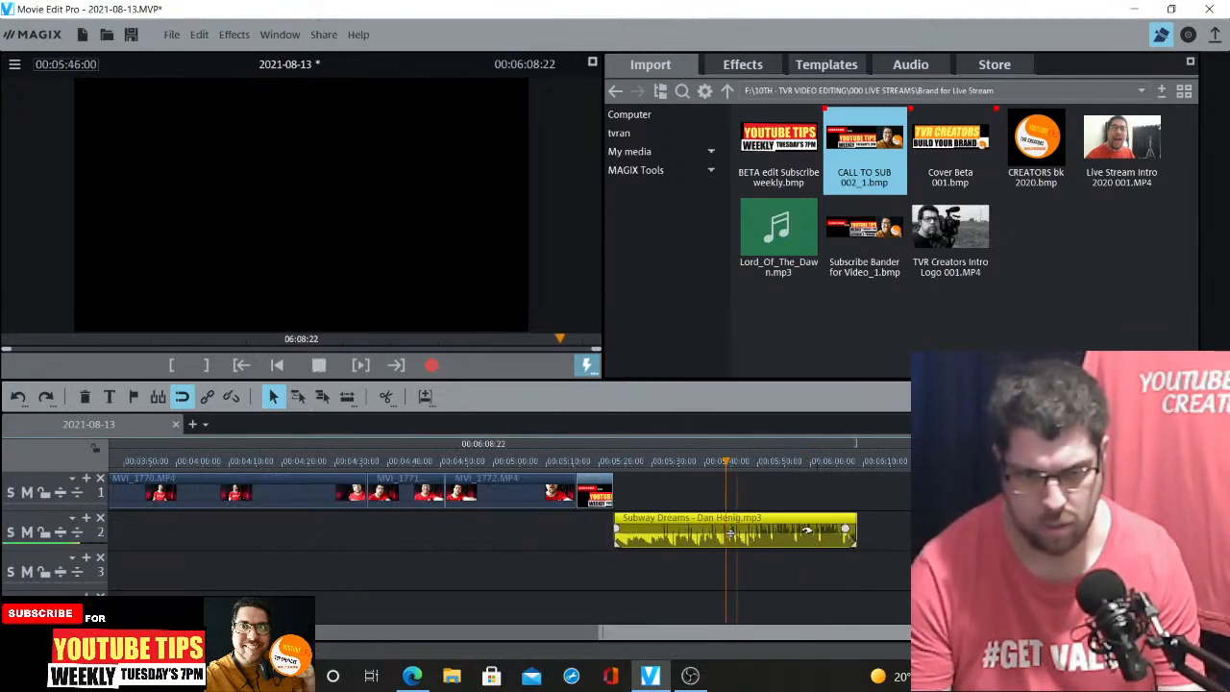
key(space)
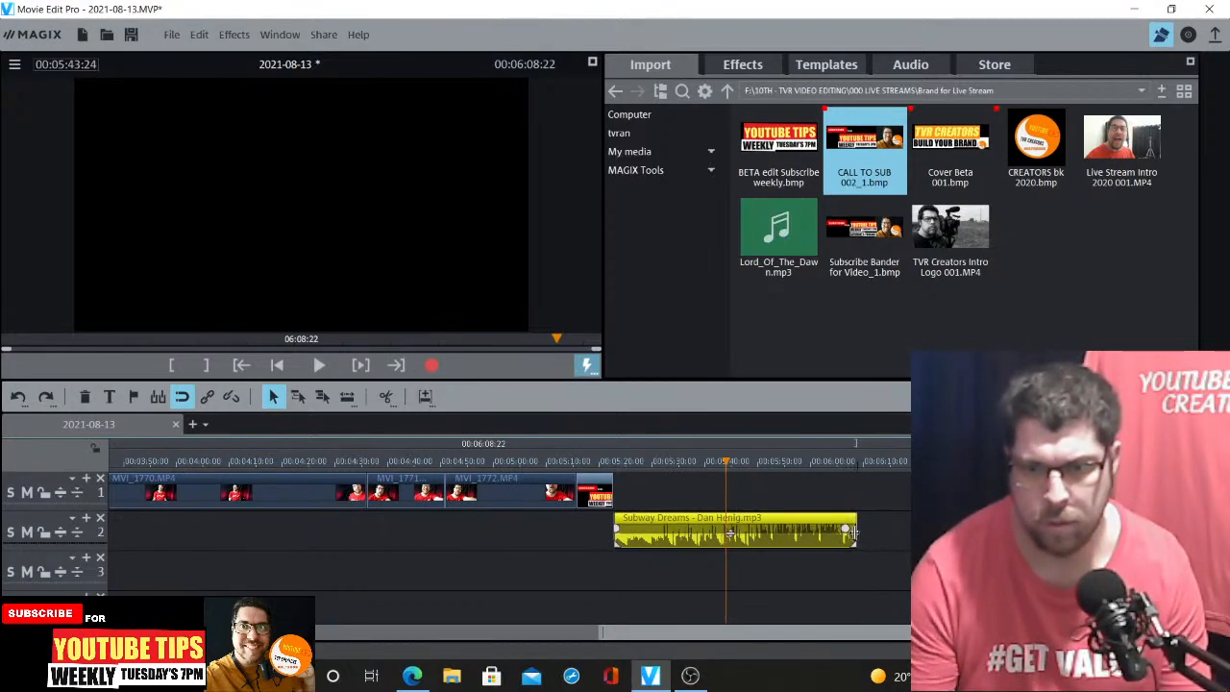
Extend the end of the music clip and play back around 00:06:06
drag(857, 534, 1067, 534)
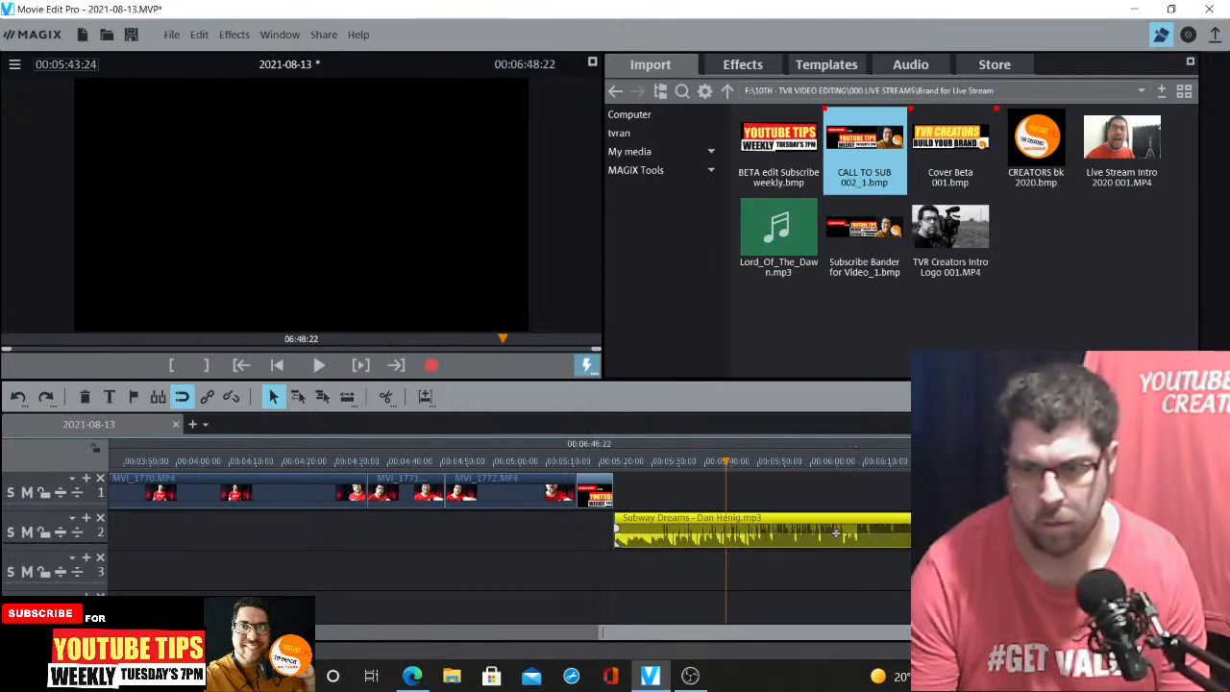
click(843, 461)
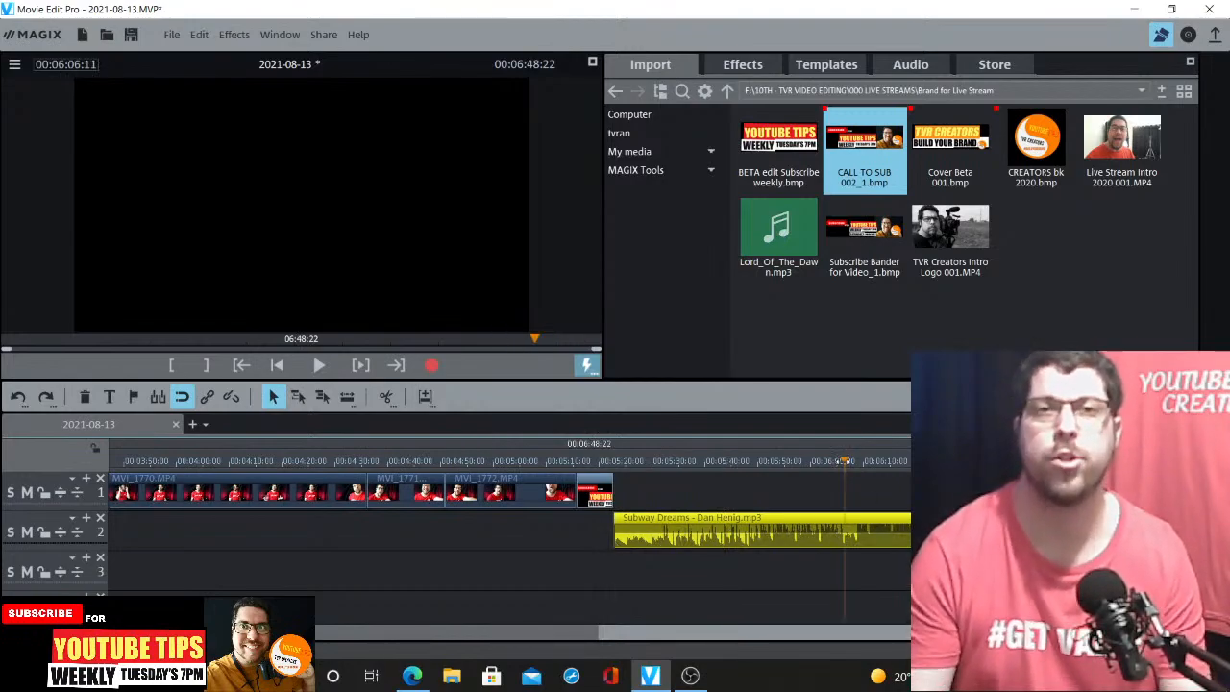
key(space)
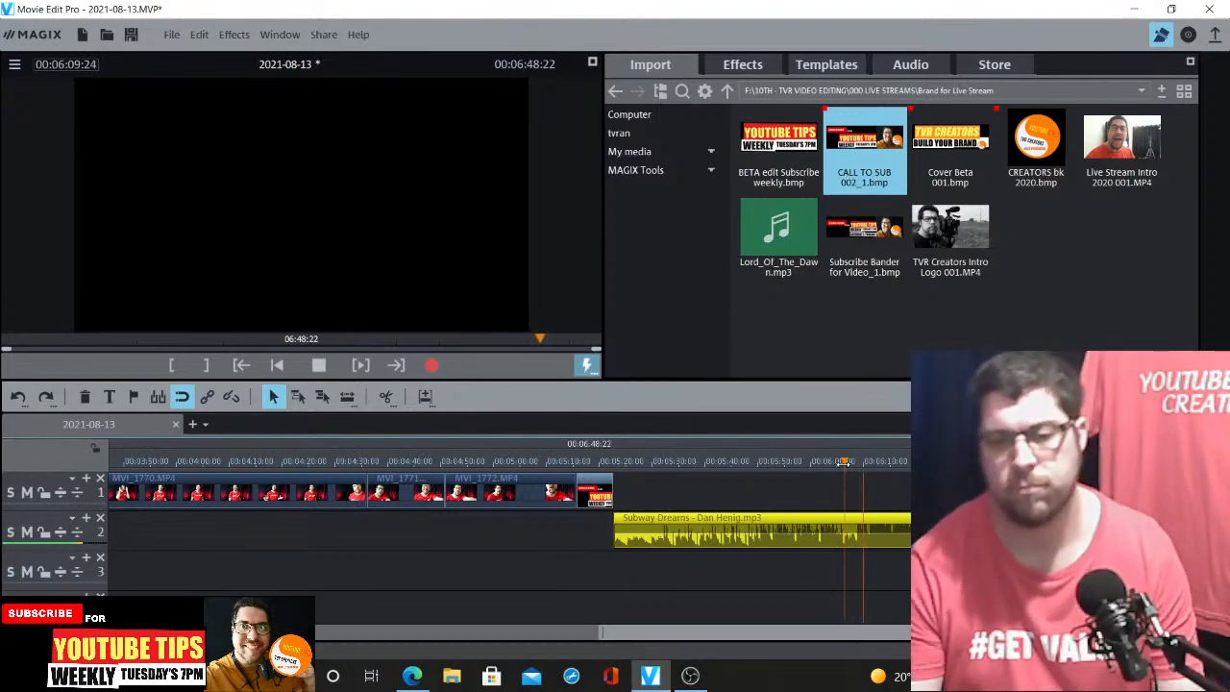
key(space)
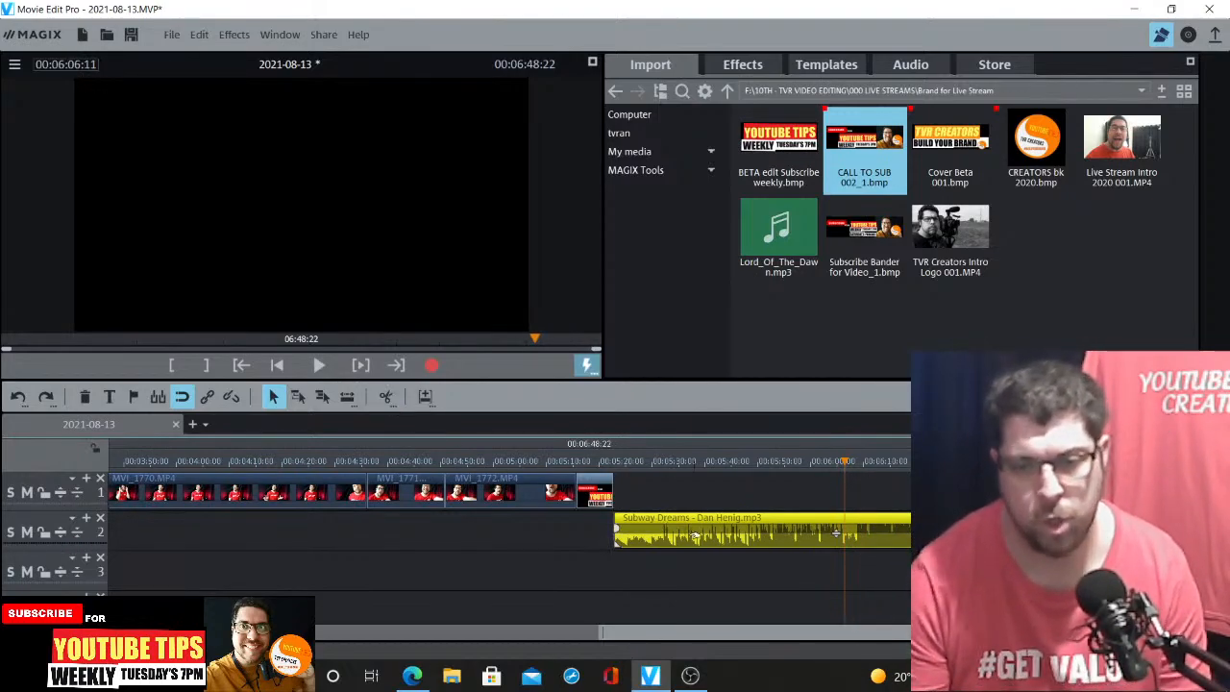
Split the music at the playhead, delete the extra part and move the clip to start with the end card
click(386, 397)
click(690, 520)
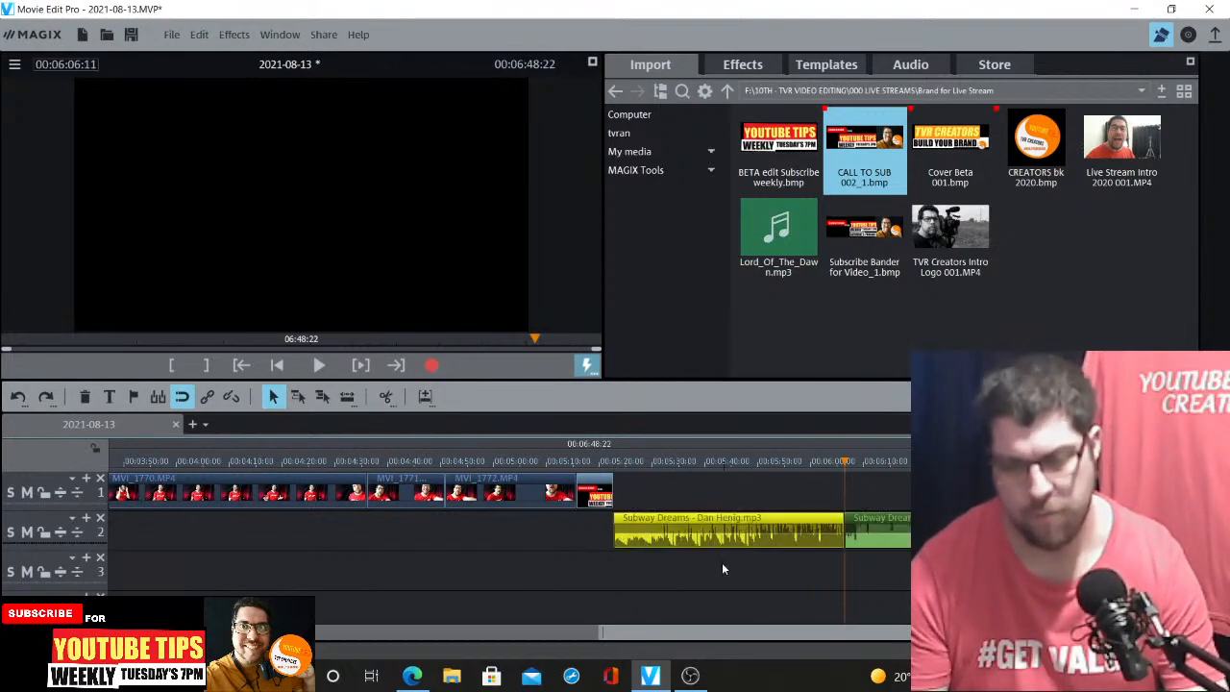
key(Delete)
drag(876, 523, 612, 524)
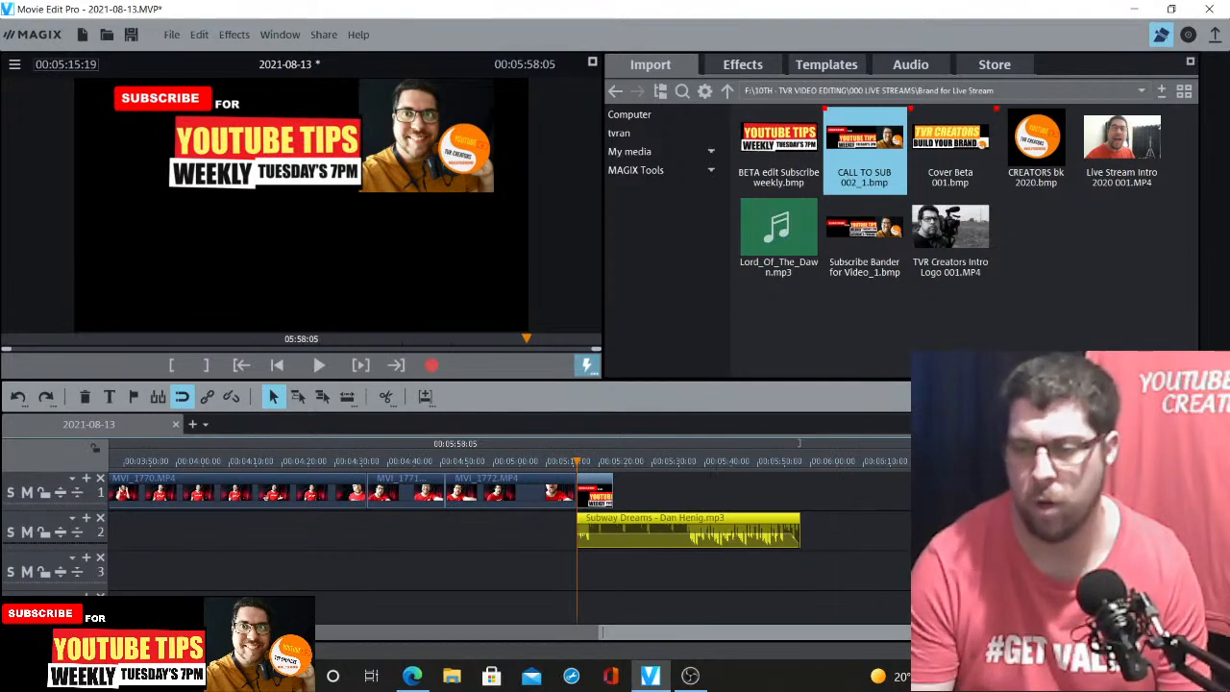
Nudge the music clip slightly left and play back just before the end card
scroll(645, 538, up, 3)
drag(680, 519, 668, 520)
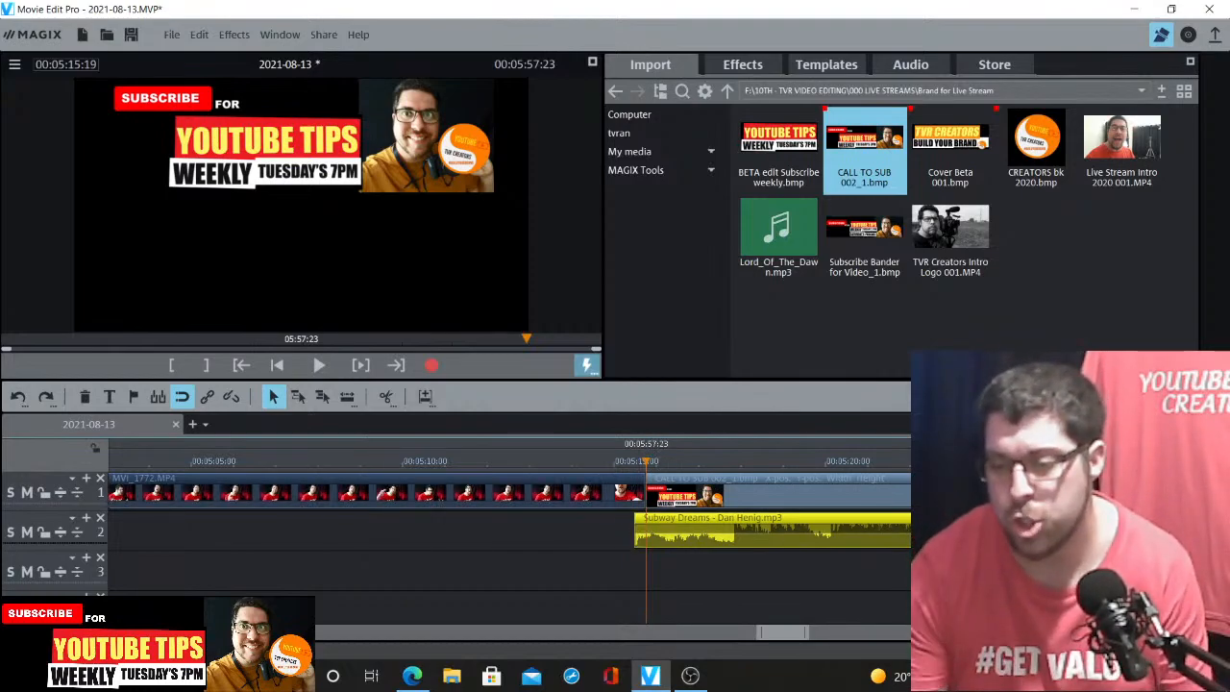
scroll(674, 534, up, 2)
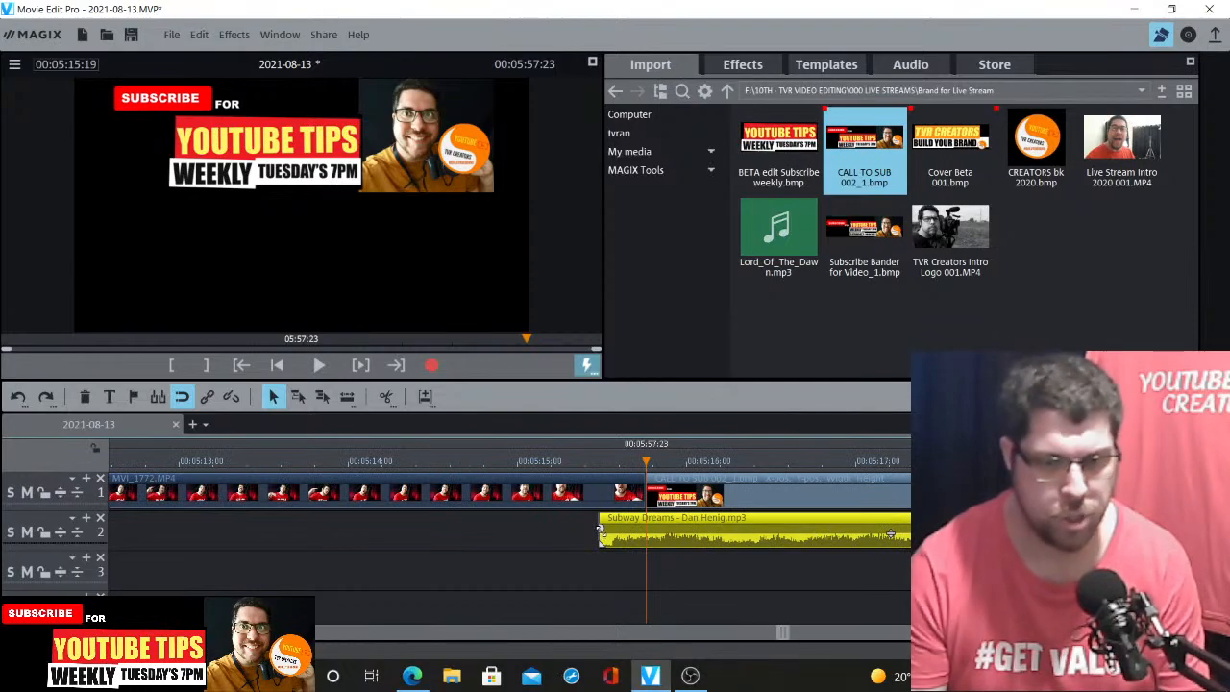
click(585, 468)
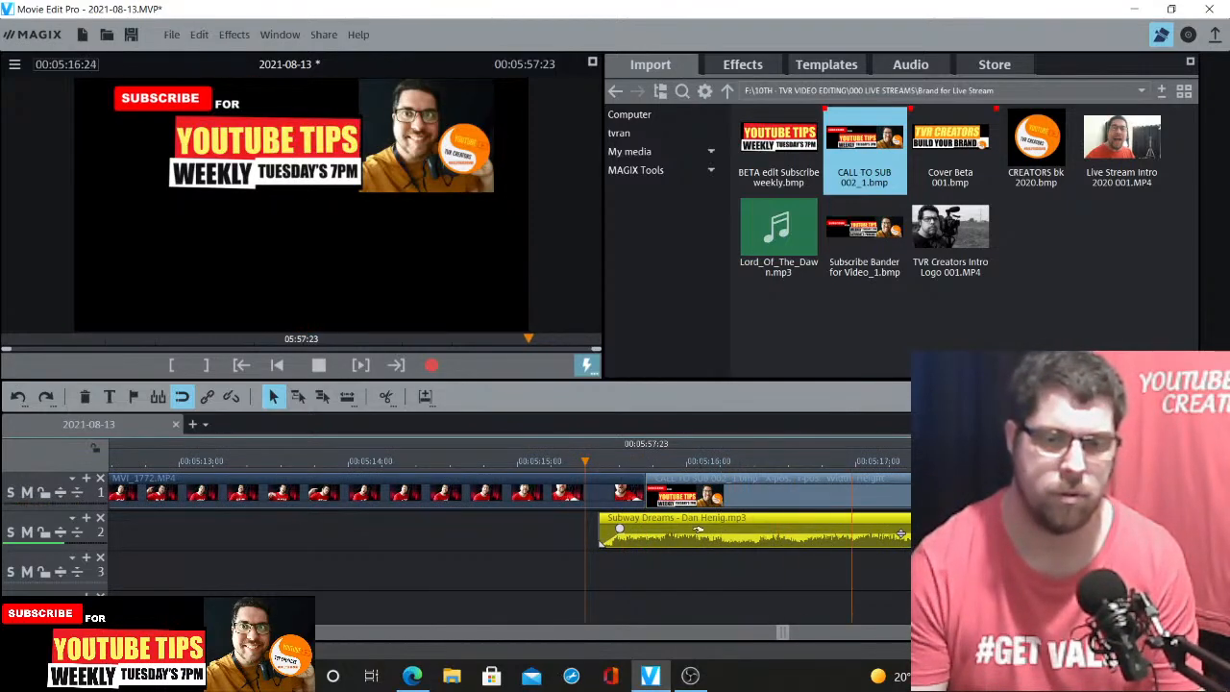
click(385, 468)
key(space)
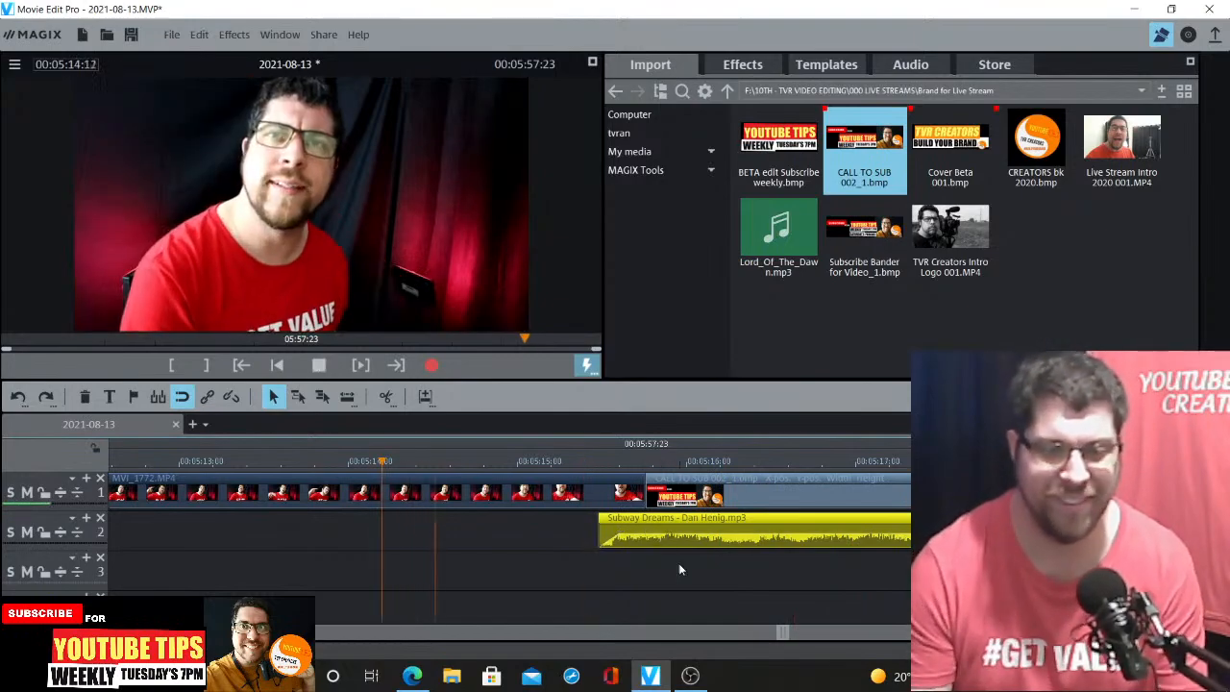
key(space)
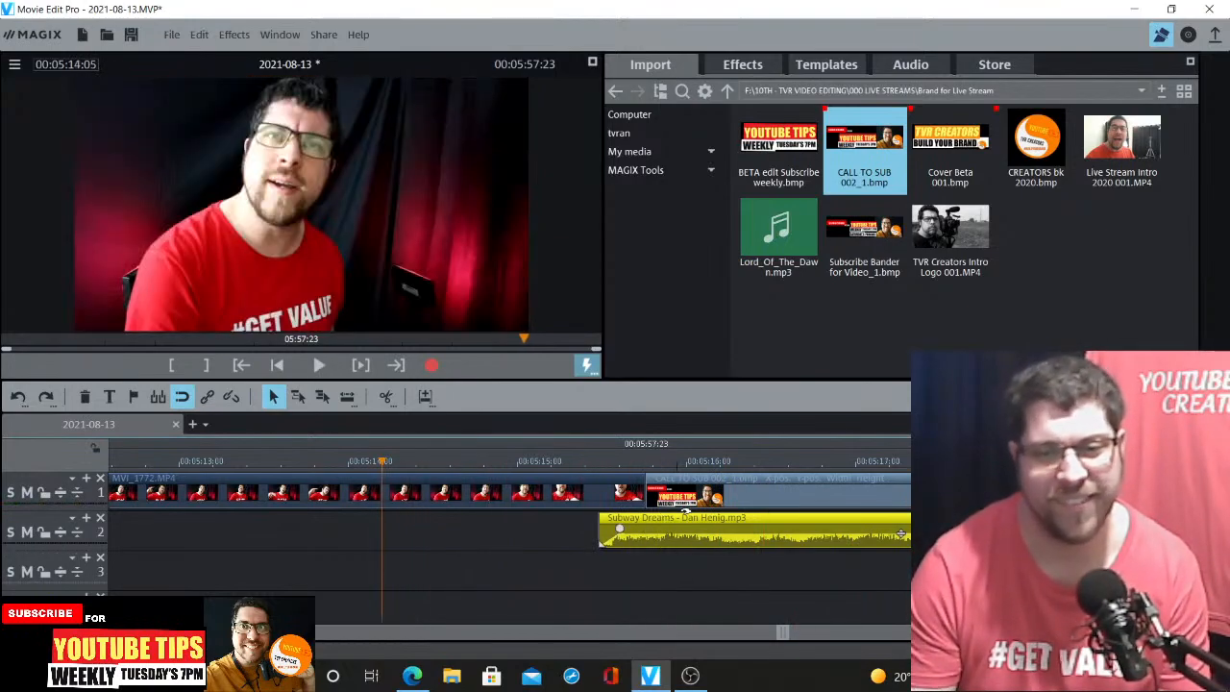
Trim the end of MVI_1772 back to about 00:05:14
drag(684, 498, 738, 498)
click(638, 494)
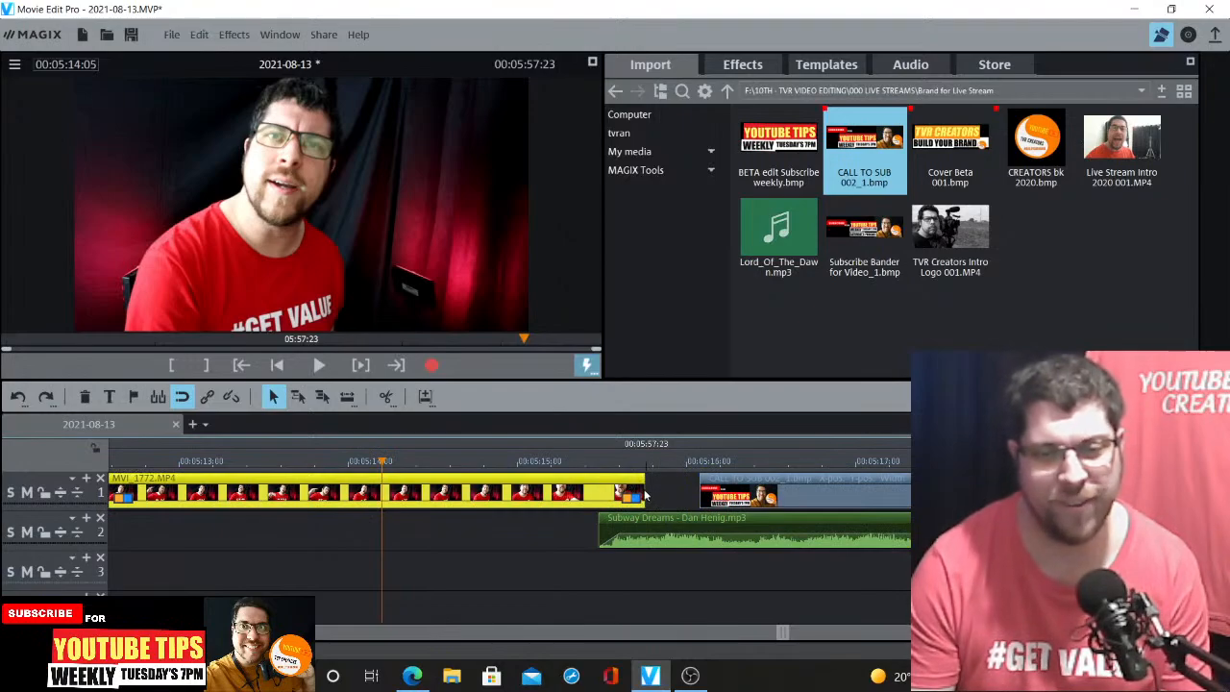
drag(642, 492, 414, 493)
click(301, 470)
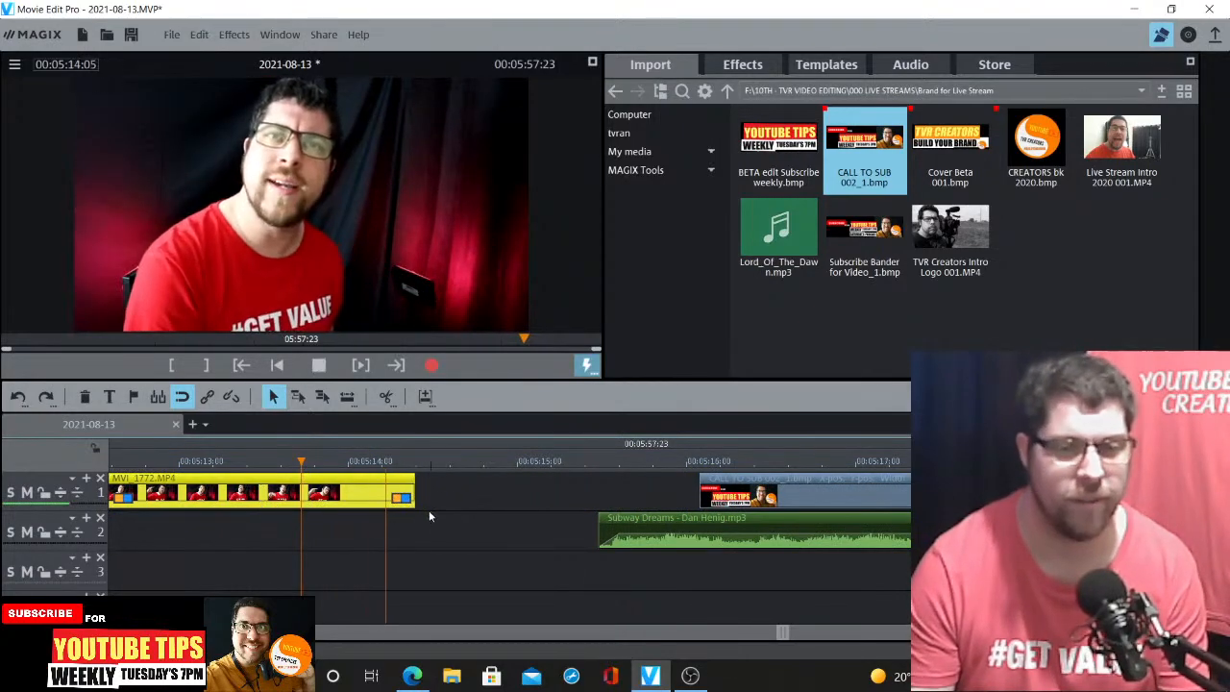
Move the music clip and the CALL TO SUB end card left to follow MVI_1772, then play back
drag(644, 519, 427, 519)
drag(755, 478, 463, 478)
click(218, 463)
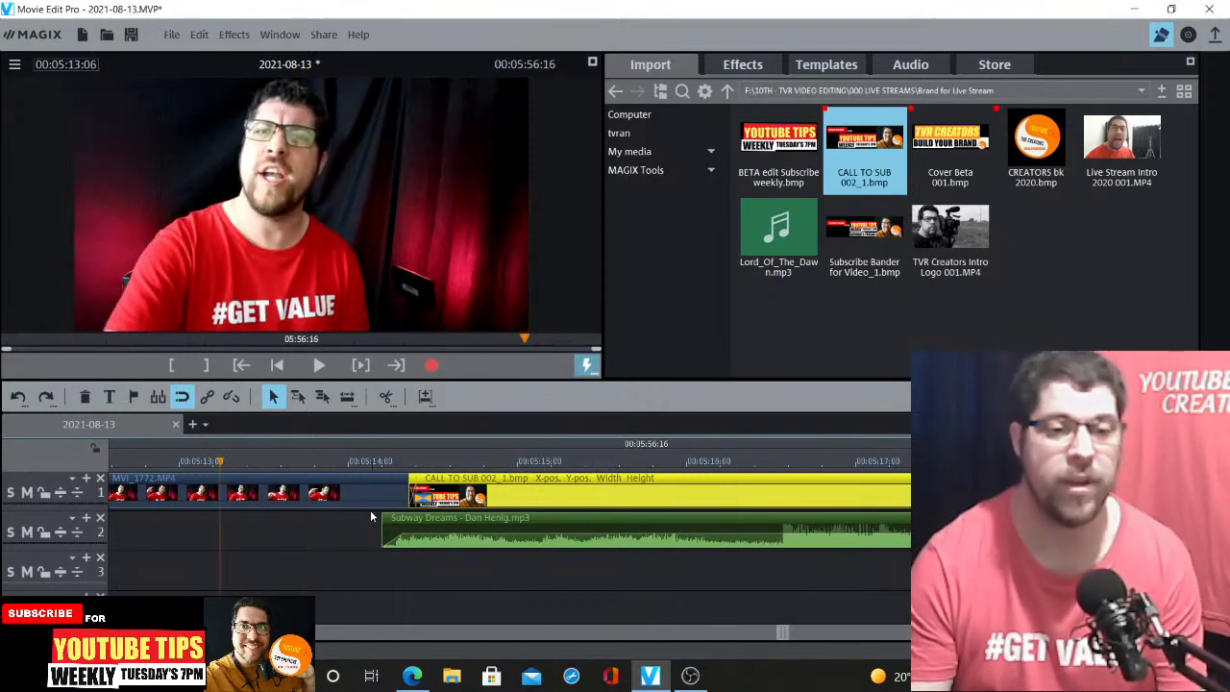
key(space)
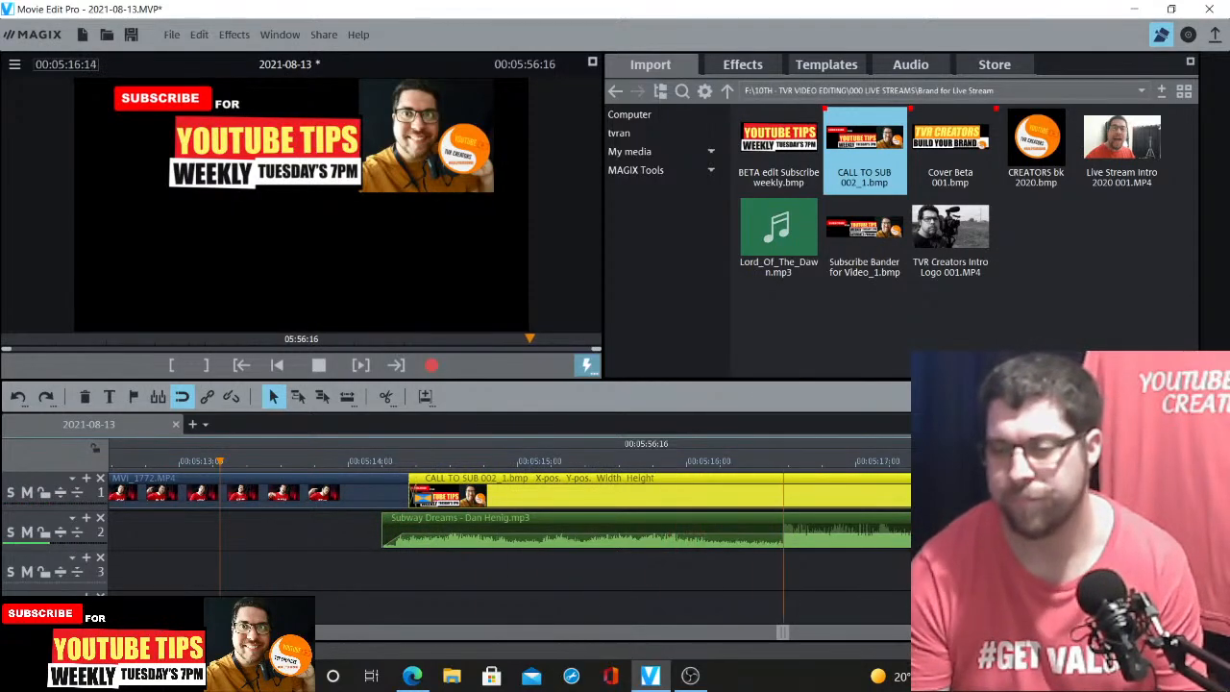
Review the ending and lengthen the CALL TO SUB end card clip past 00:05:25
scroll(645, 528, down, 3)
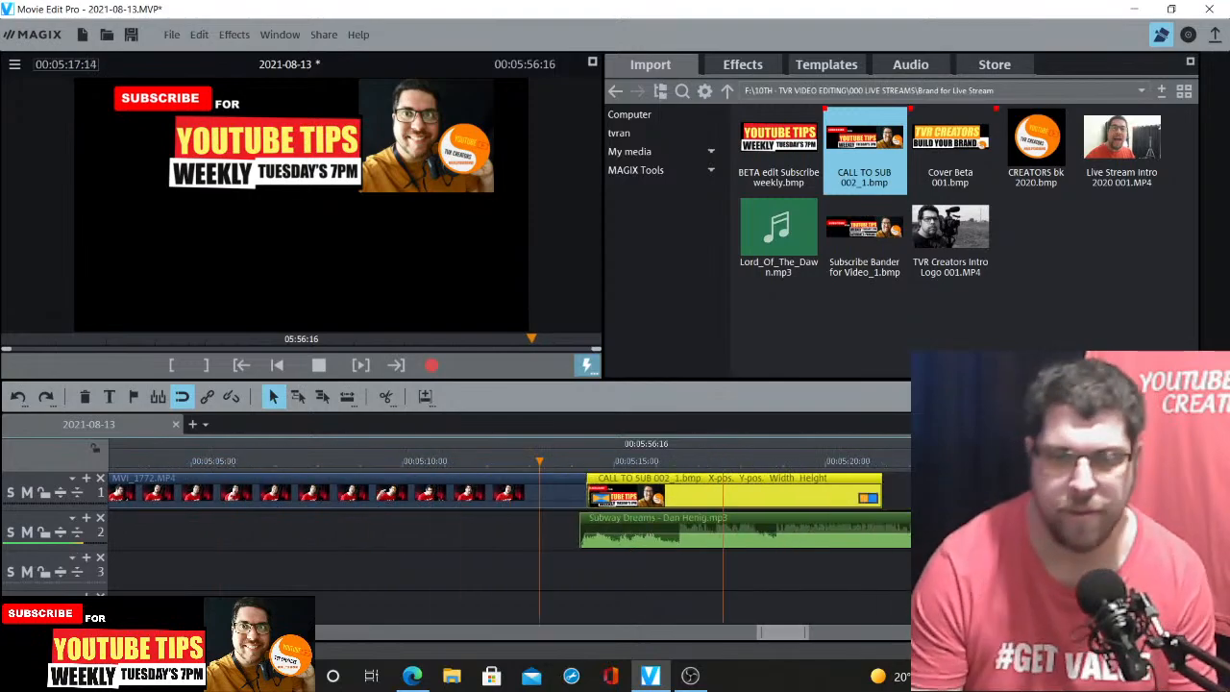
click(616, 461)
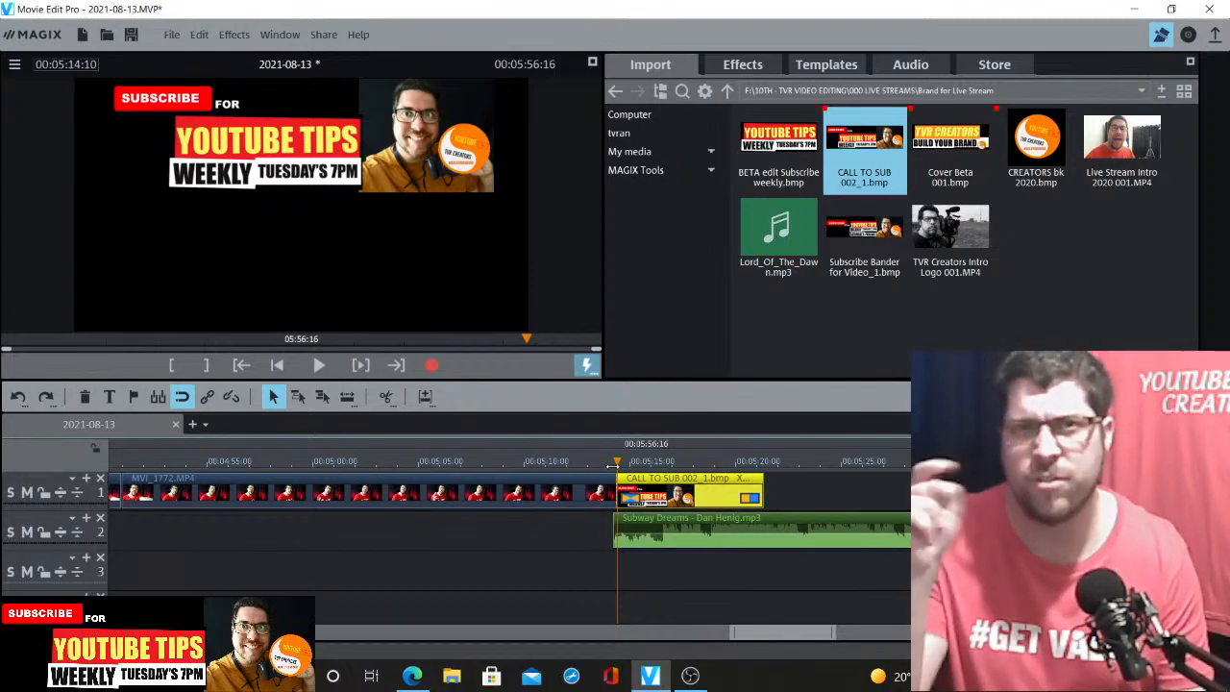
key(space)
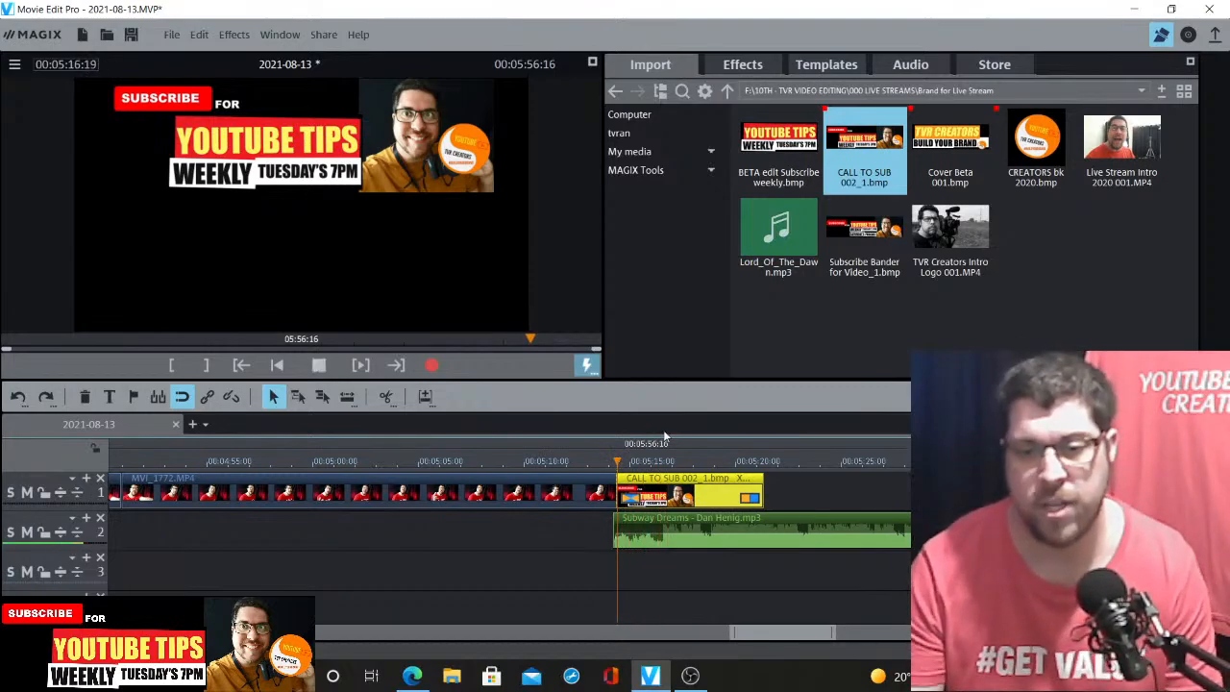
key(space)
drag(762, 496, 934, 496)
double_click(596, 465)
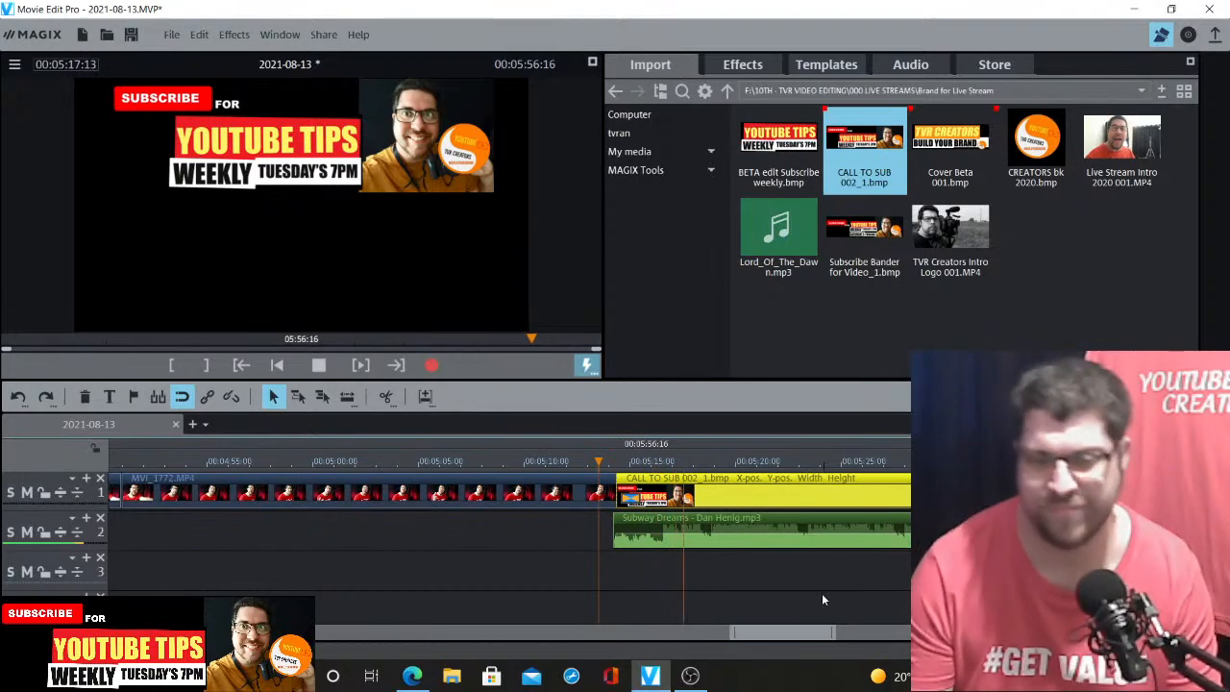
Trim the end of the Subway Dreams music clip so it ends with the CALL TO SUB end card
click(1165, 632)
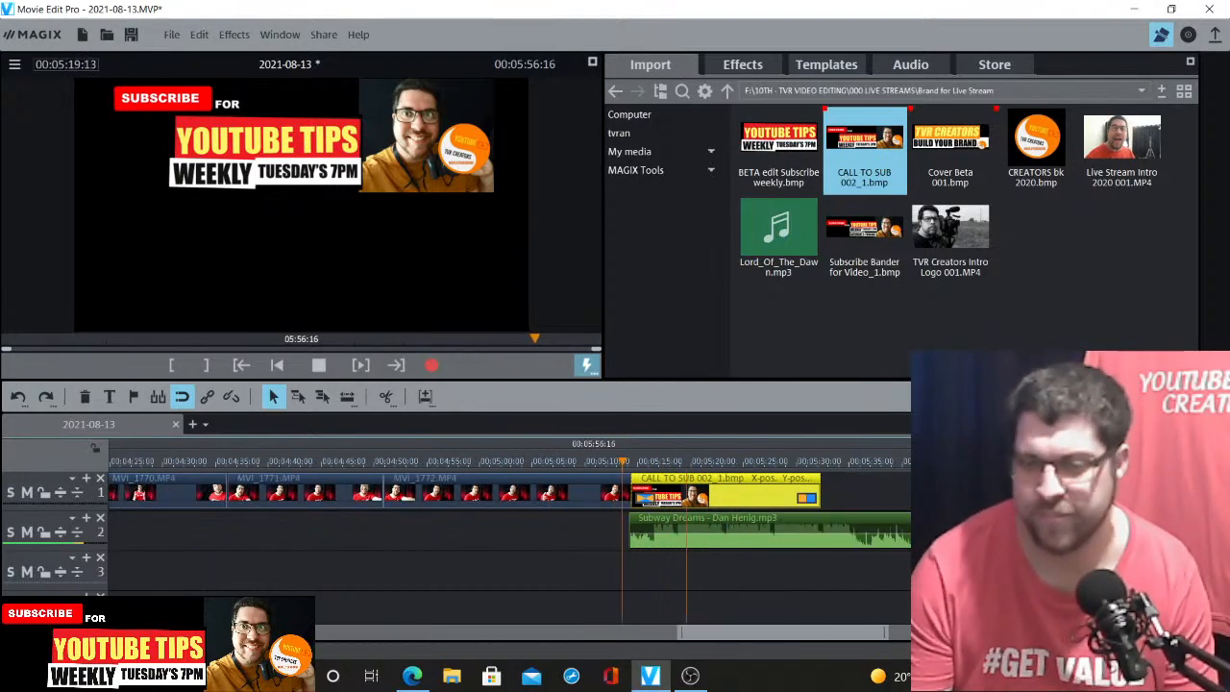
click(1166, 632)
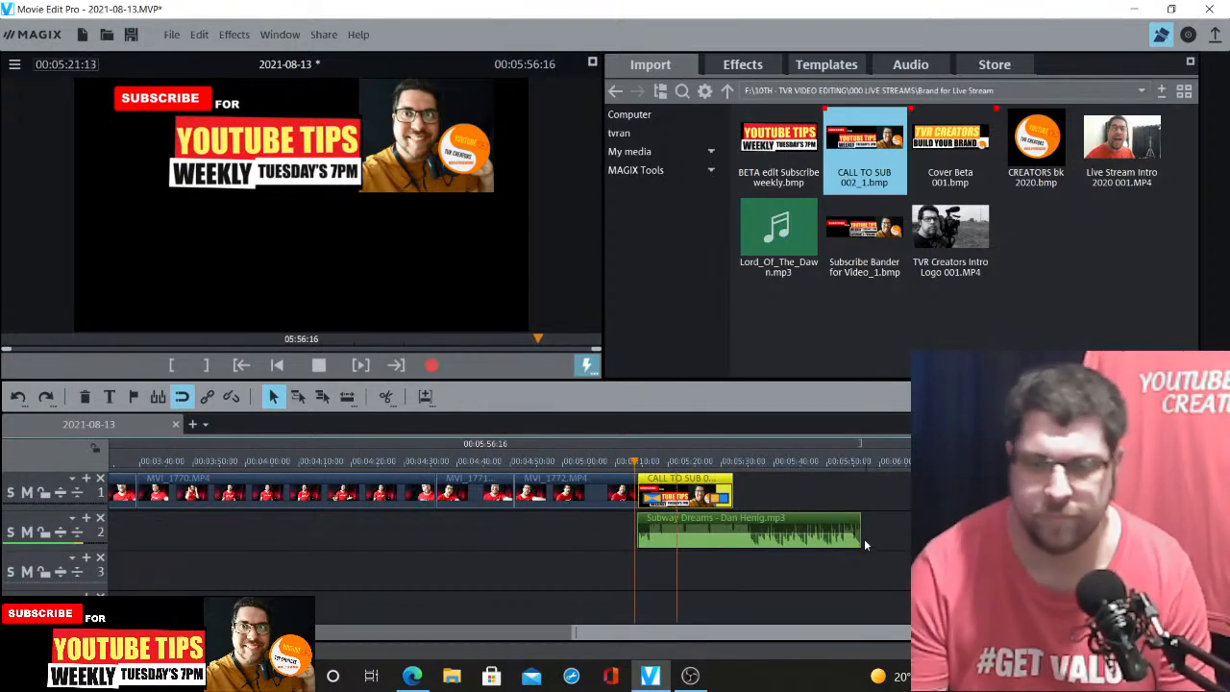
drag(858, 527, 728, 527)
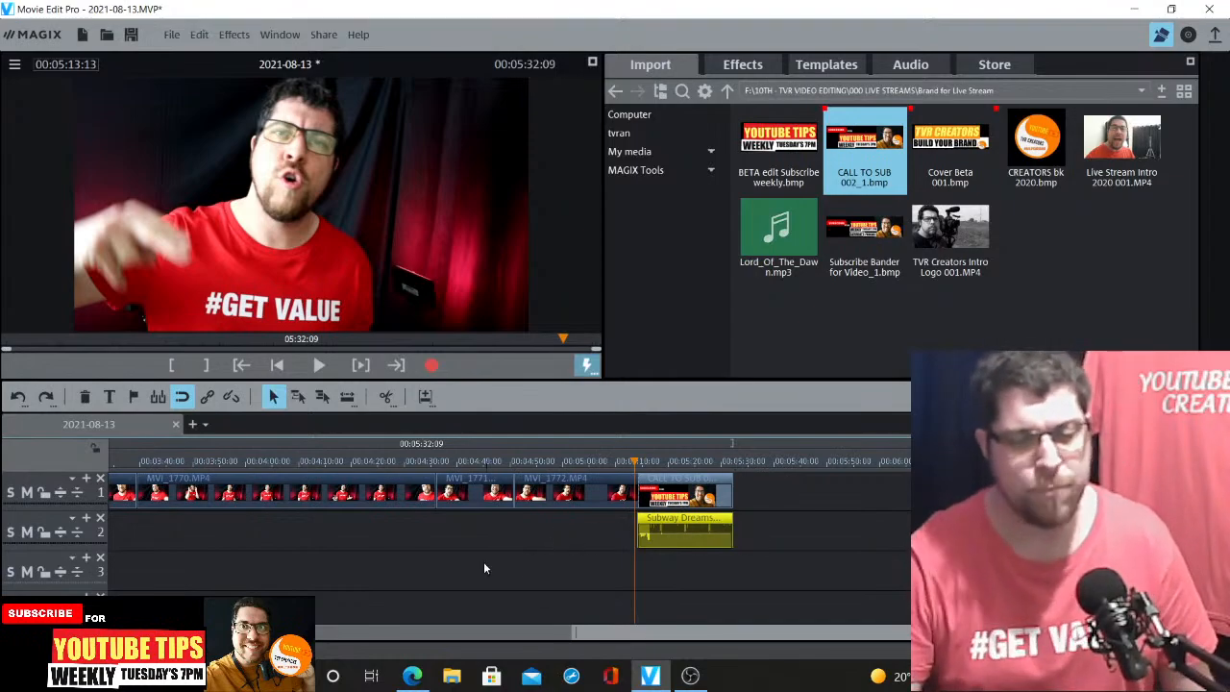
Switch to the YouTube Studio live stream page in the browser and return to Movie Edit Pro
click(415, 677)
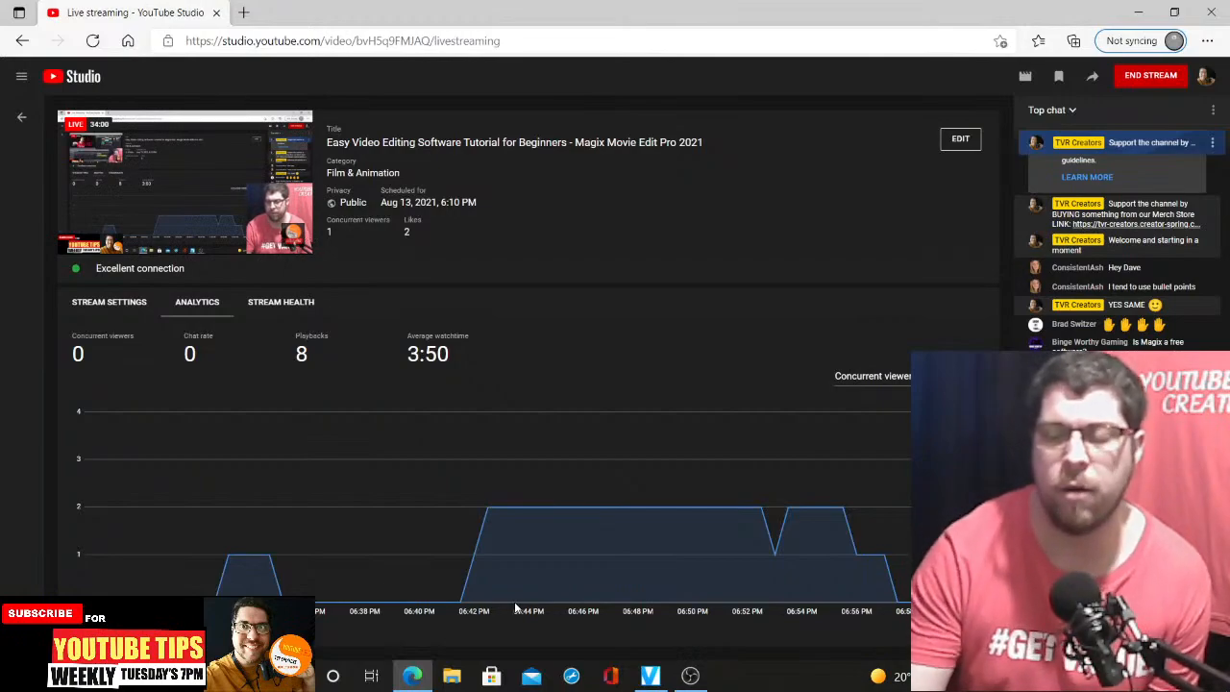
mouse_move(645, 679)
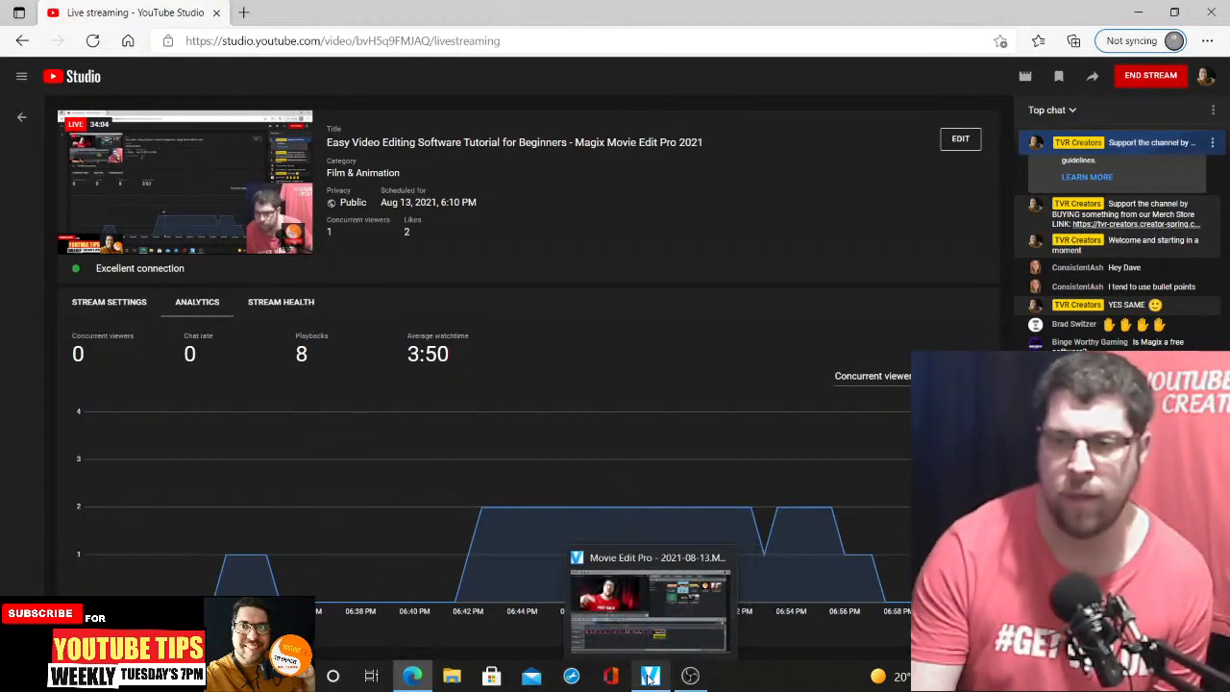
click(650, 677)
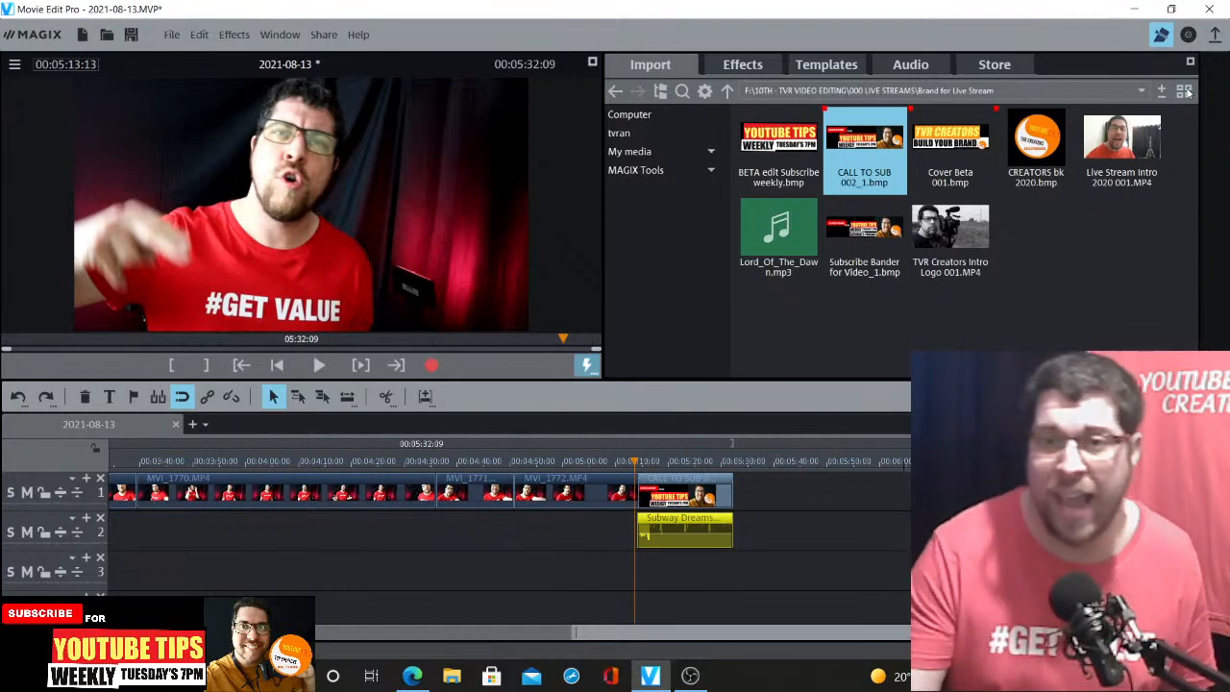
Open the templates and preview the 2/1 left Picture-in-Picture Basic layout, then undo the preview
click(839, 64)
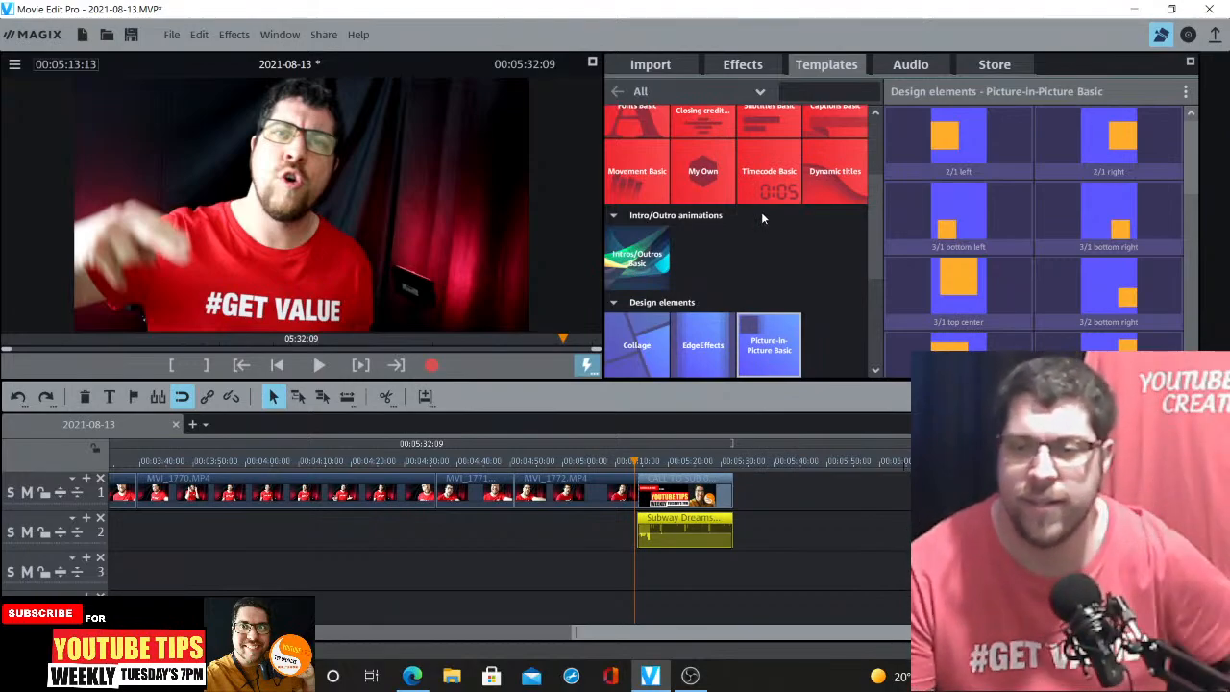
mouse_move(1017, 126)
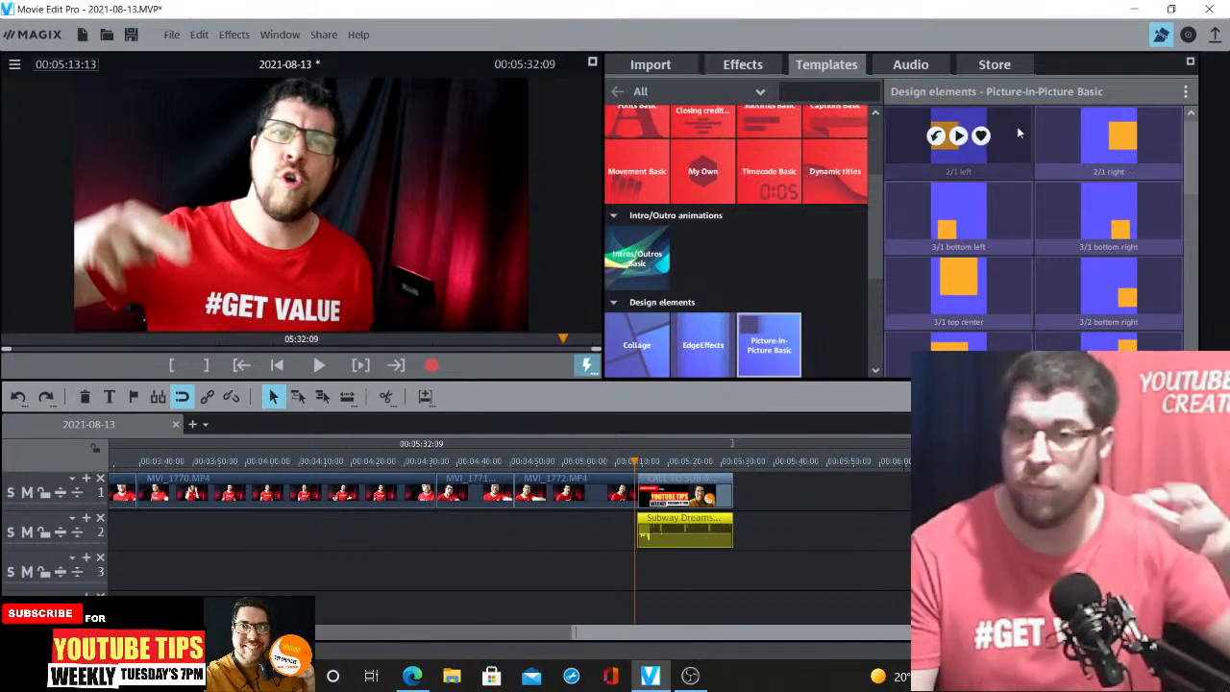
click(958, 136)
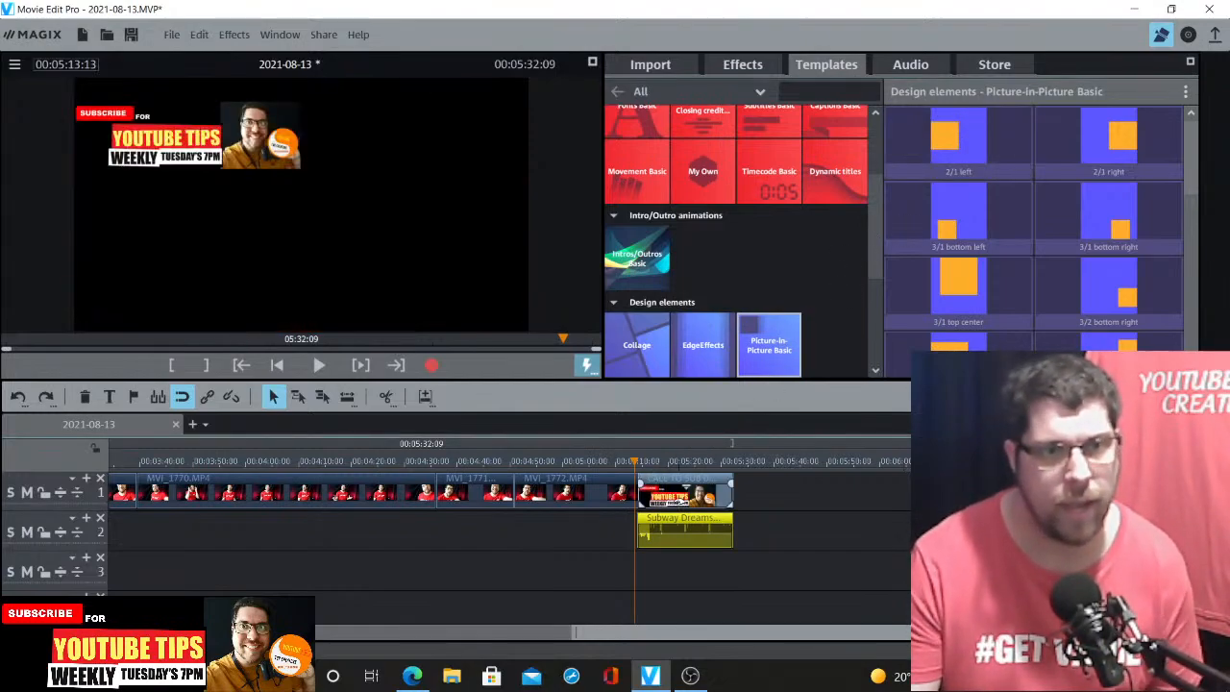
key(space)
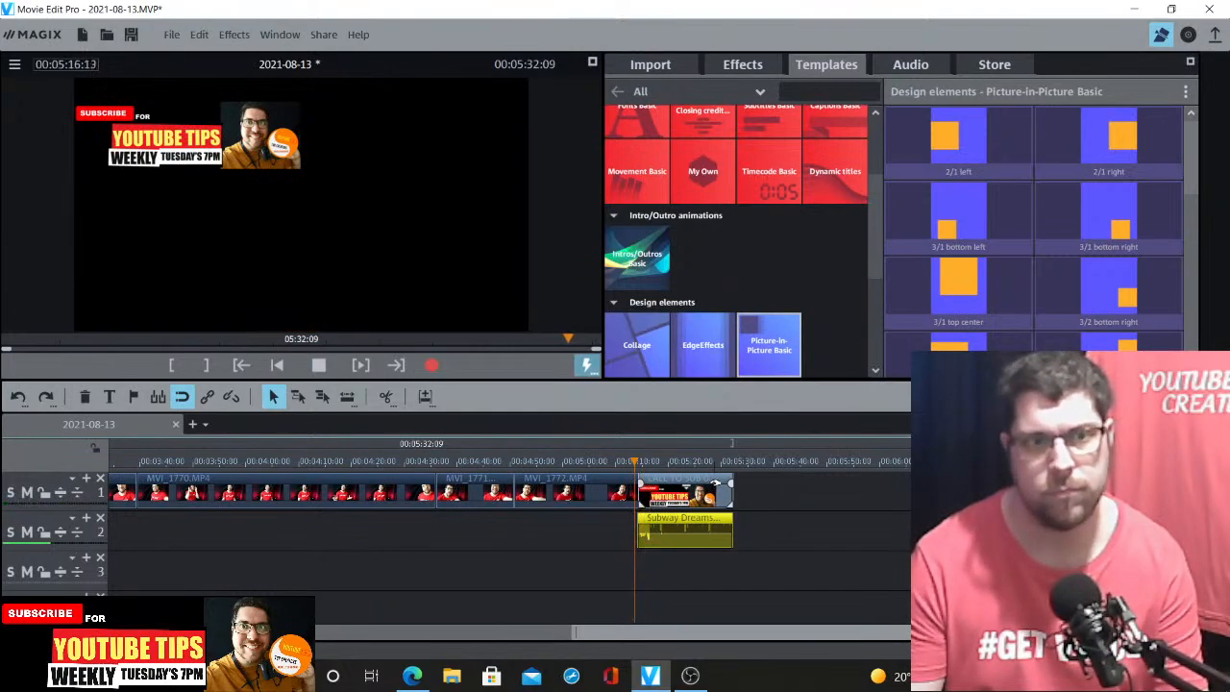
key(space)
click(201, 37)
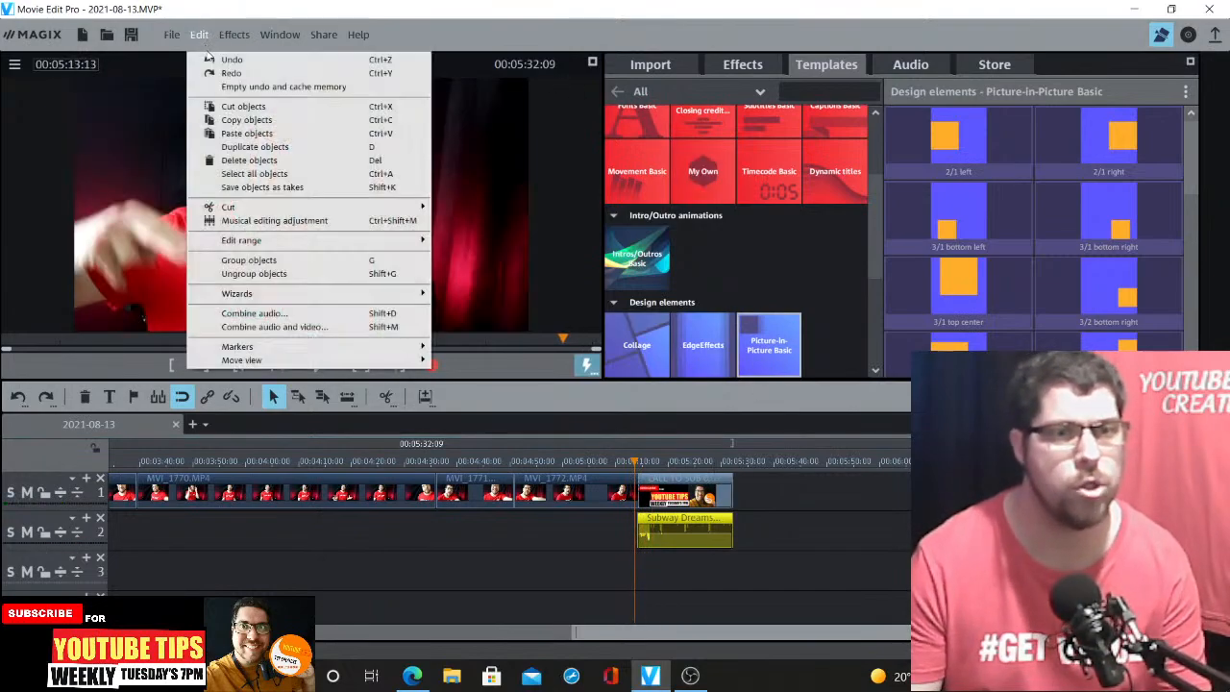
click(213, 60)
scroll(1036, 223, down, 2)
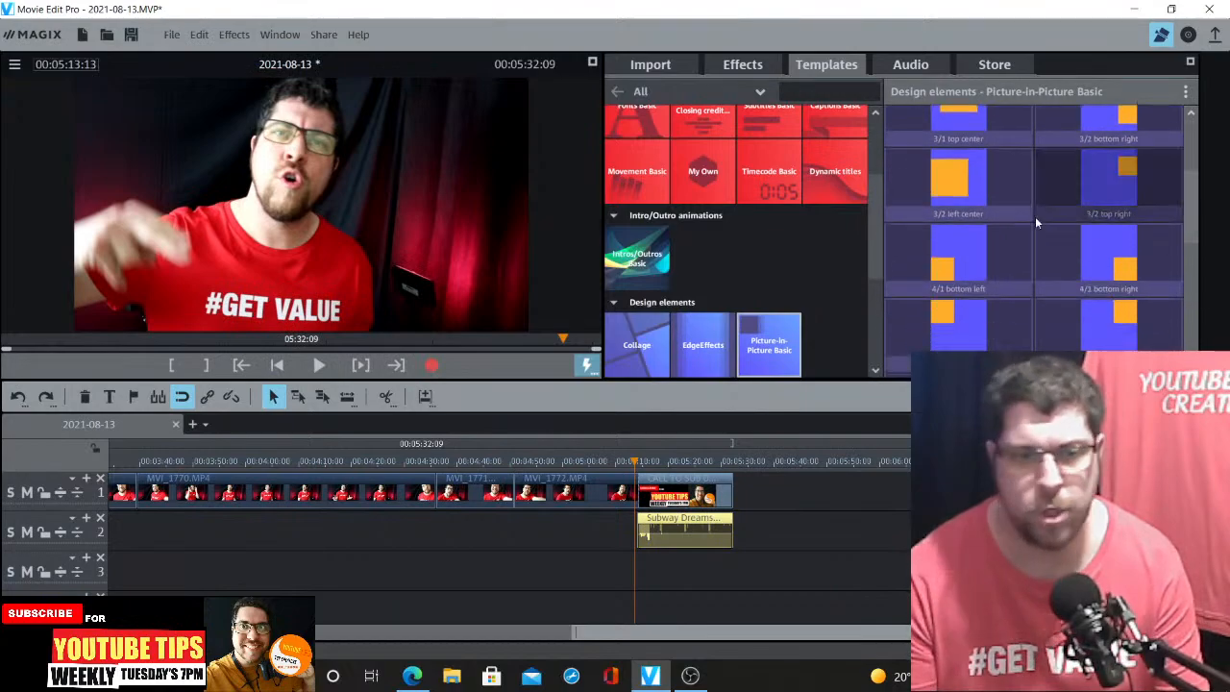
Try adding the Movie time timecode title across the timeline on track 3, then delete it
click(470, 467)
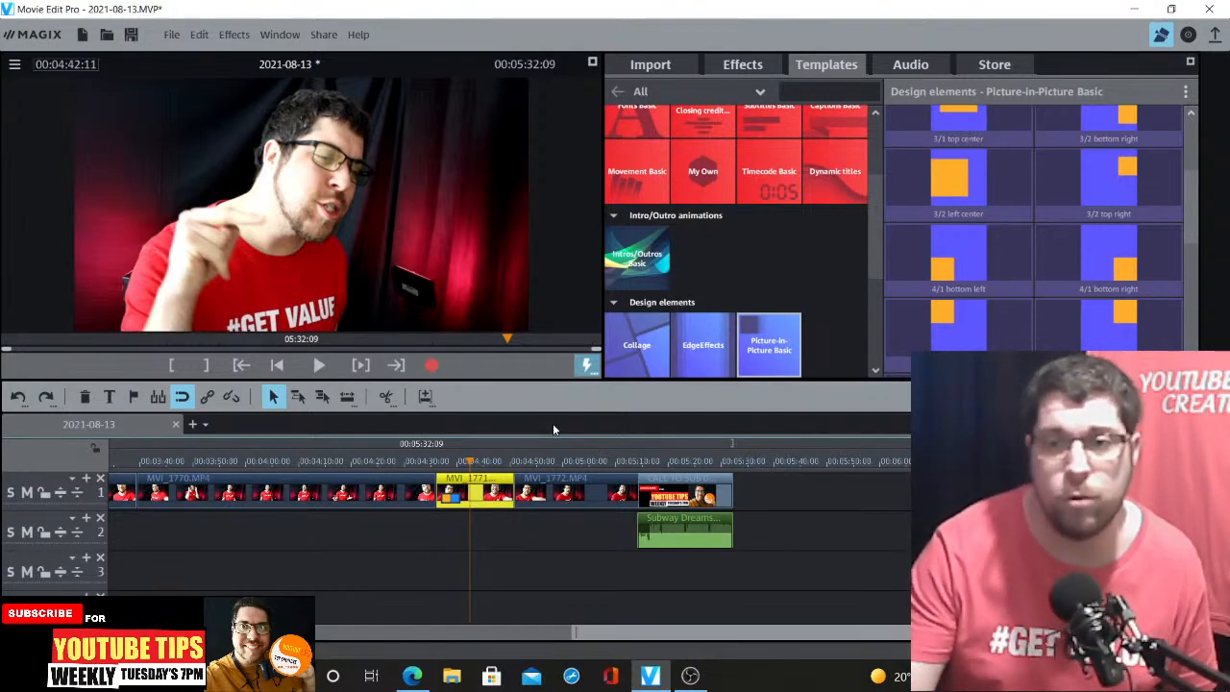
drag(873, 226, 873, 195)
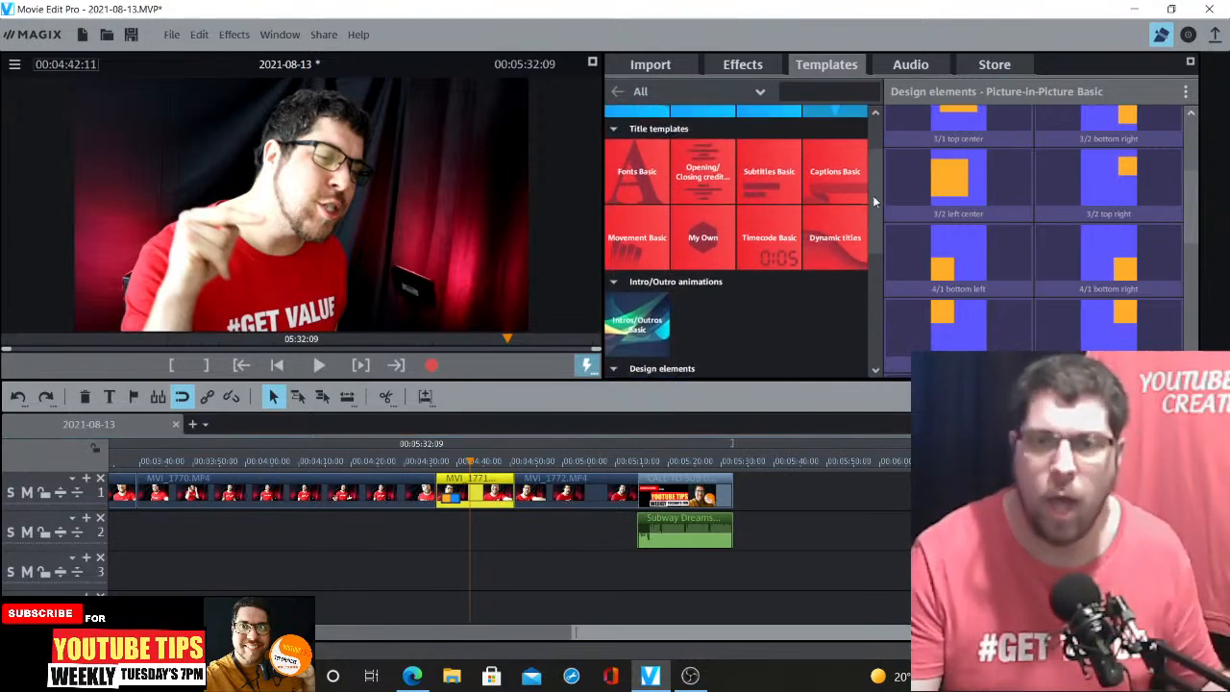
click(772, 261)
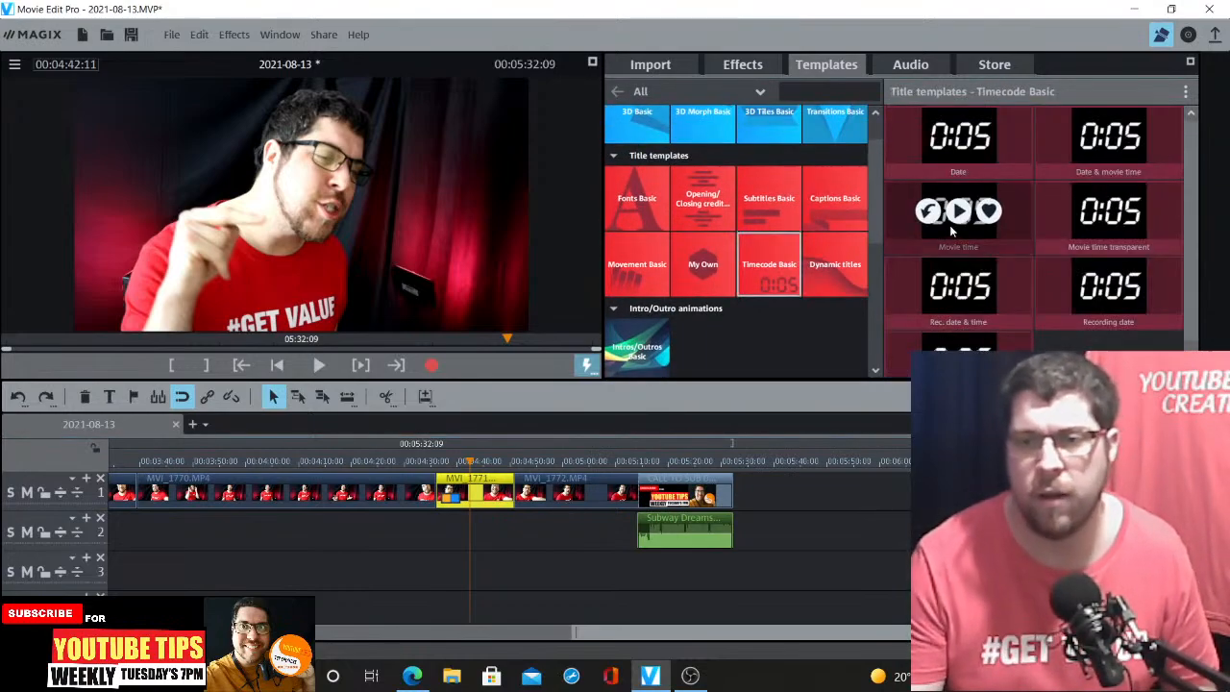
click(958, 285)
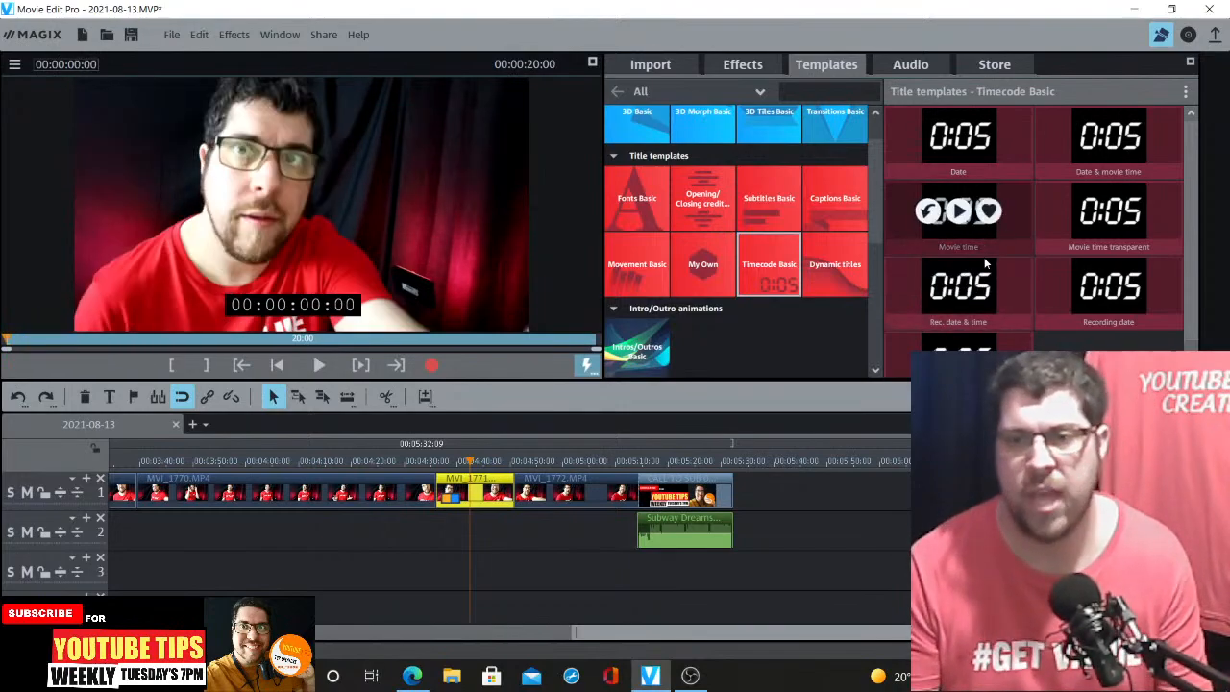
drag(985, 272, 512, 532)
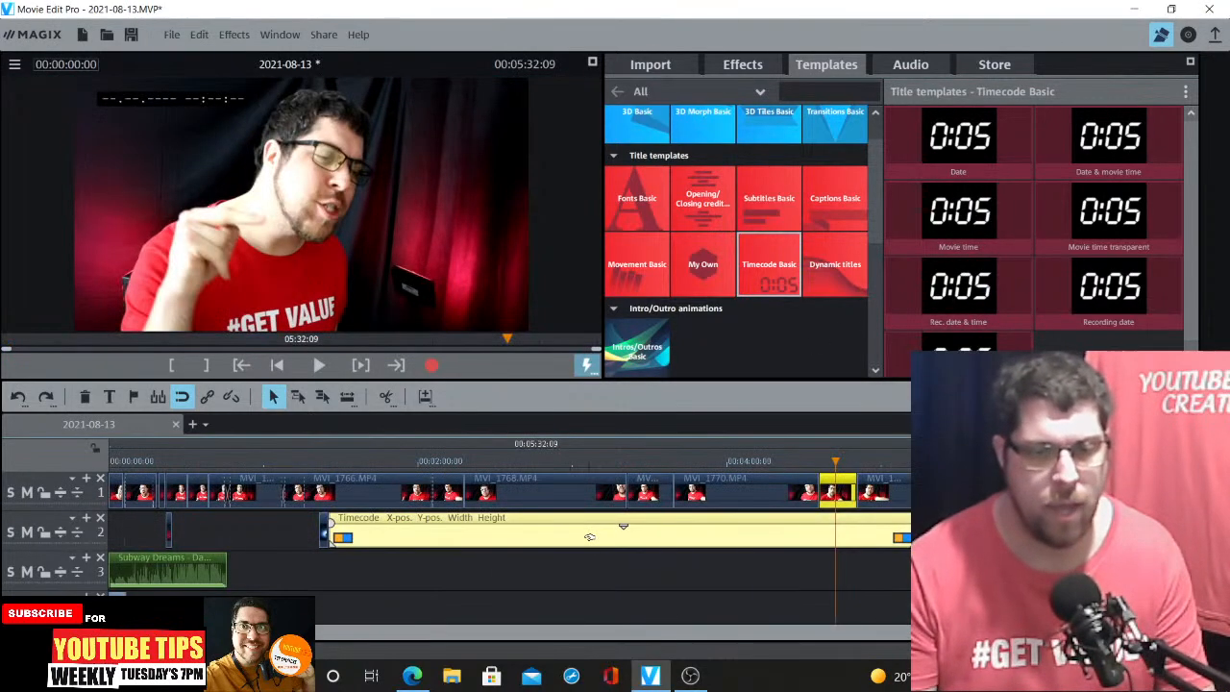
drag(600, 525, 591, 560)
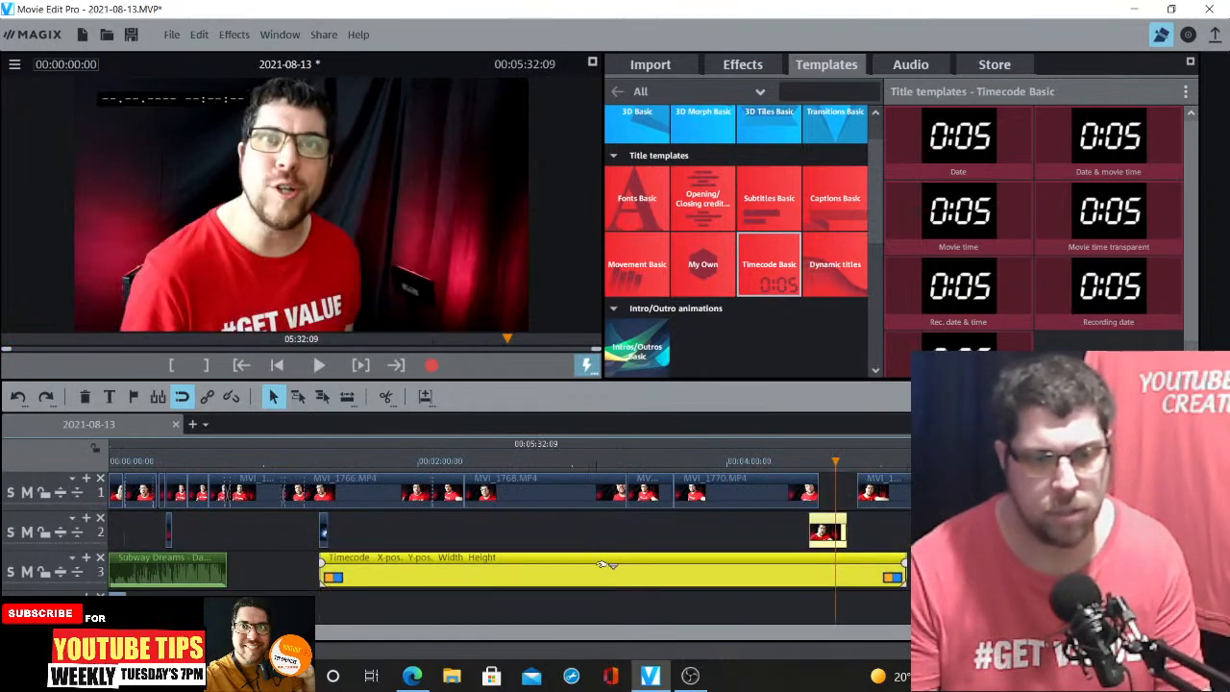
click(434, 462)
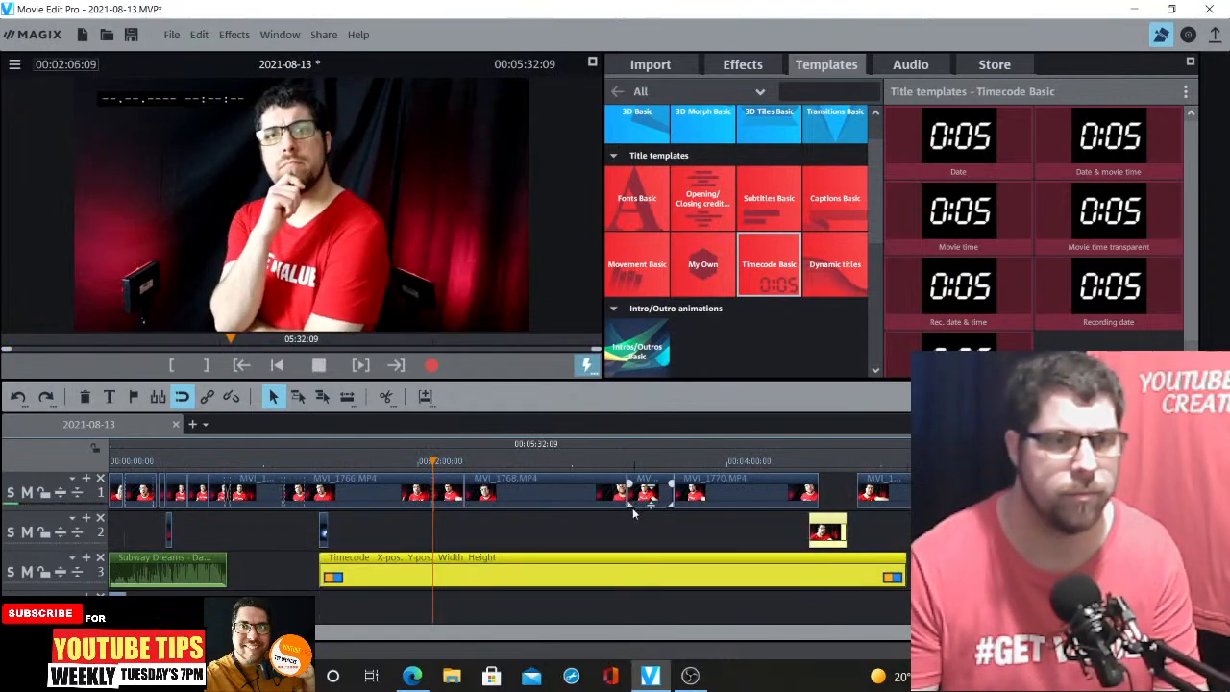
click(540, 556)
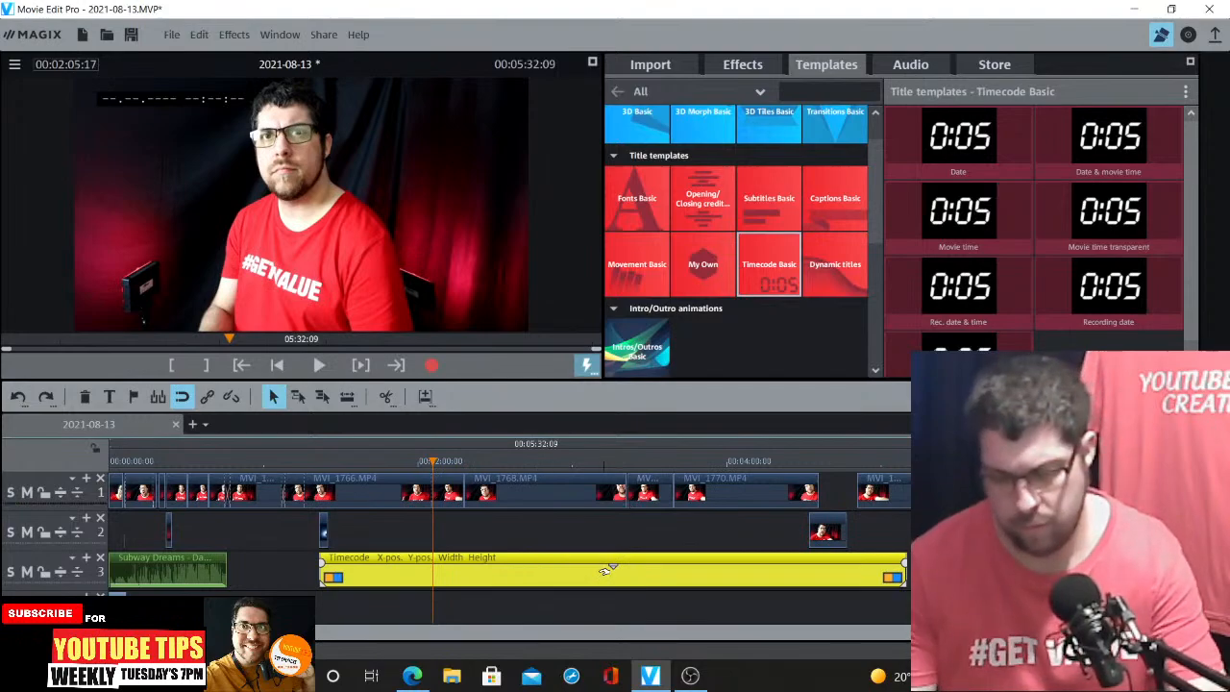
key(Delete)
Browse the Opening/Closing credits and Mix image object templates and preview Sunbeams
mouse_move(898, 137)
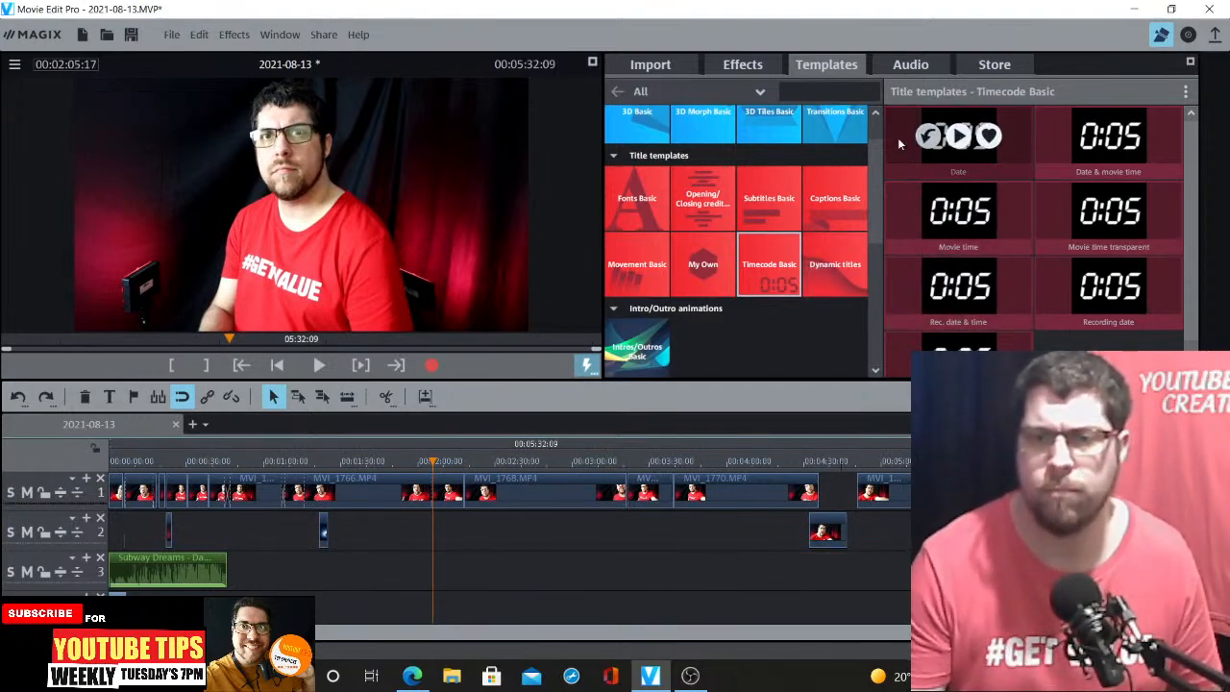
click(702, 198)
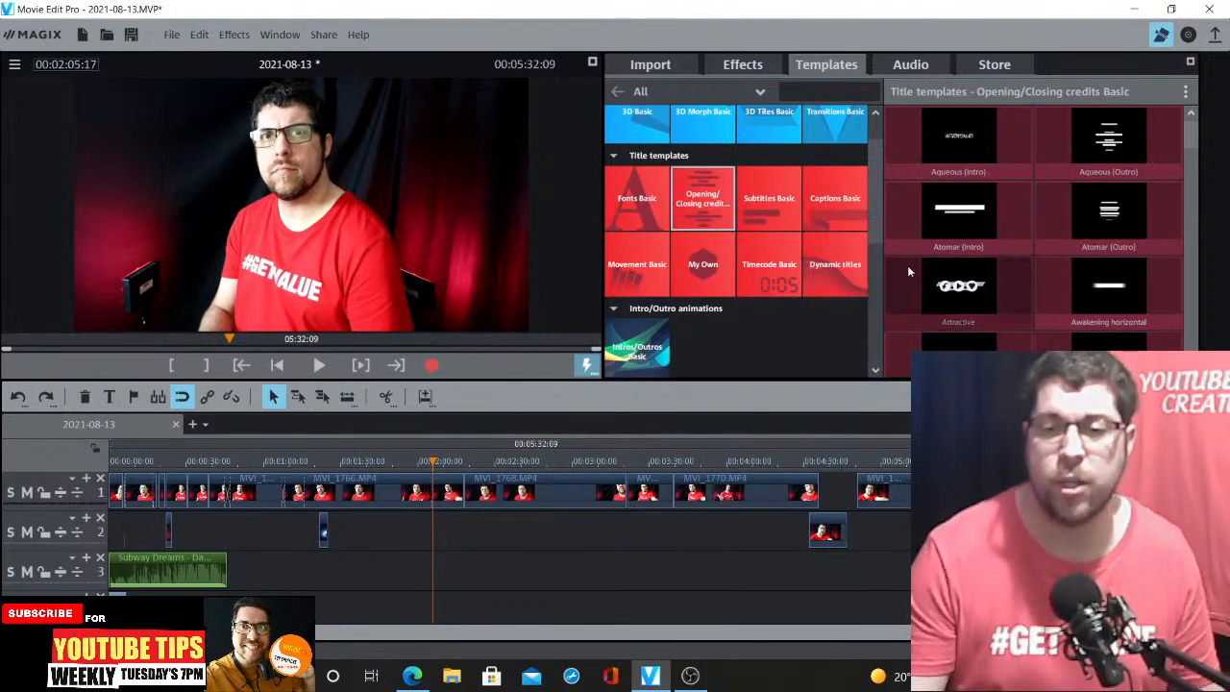
scroll(869, 339, down, 5)
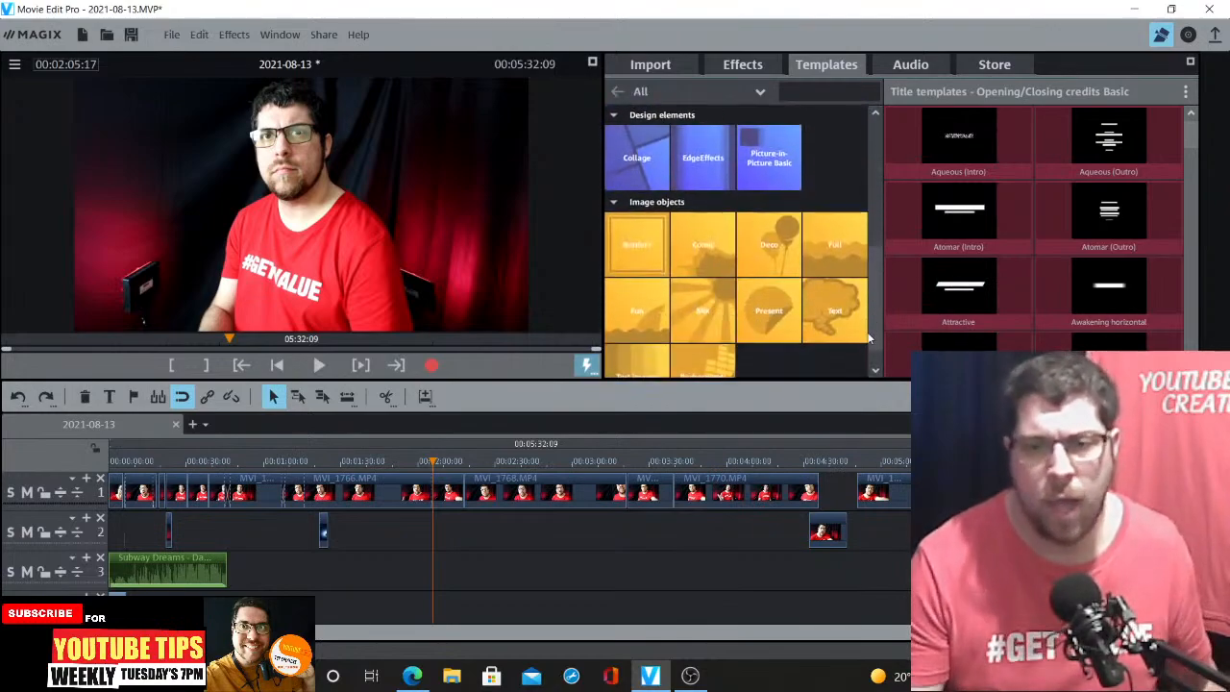
click(713, 303)
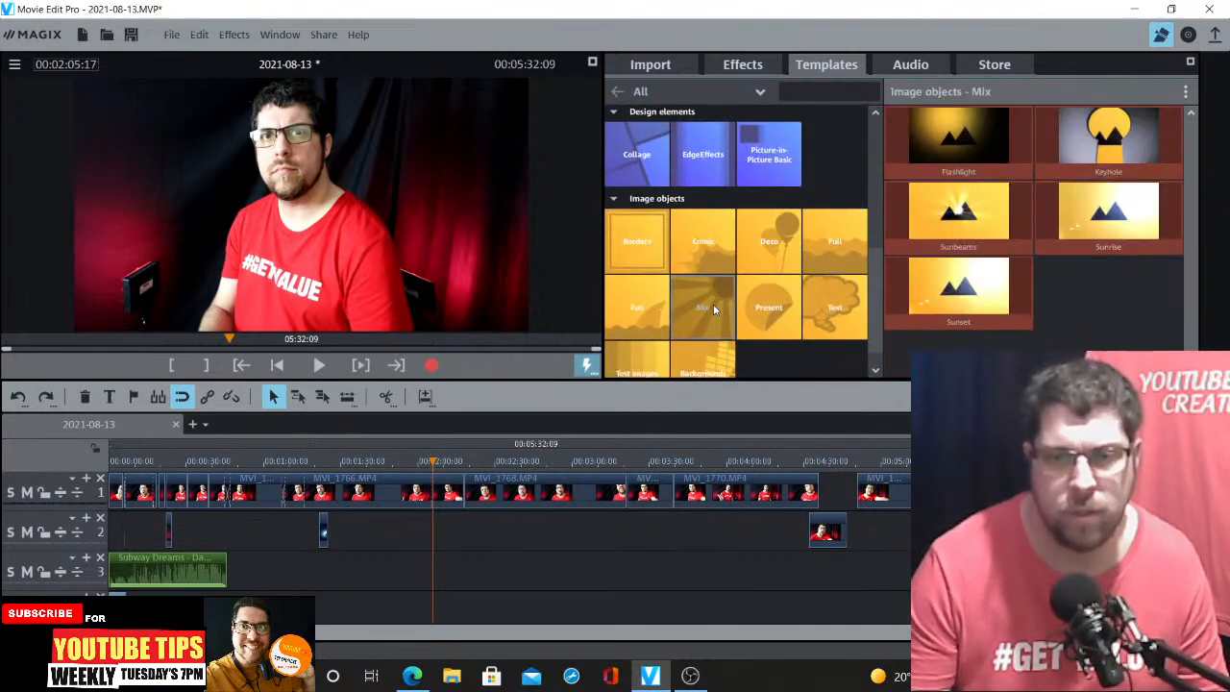
click(961, 212)
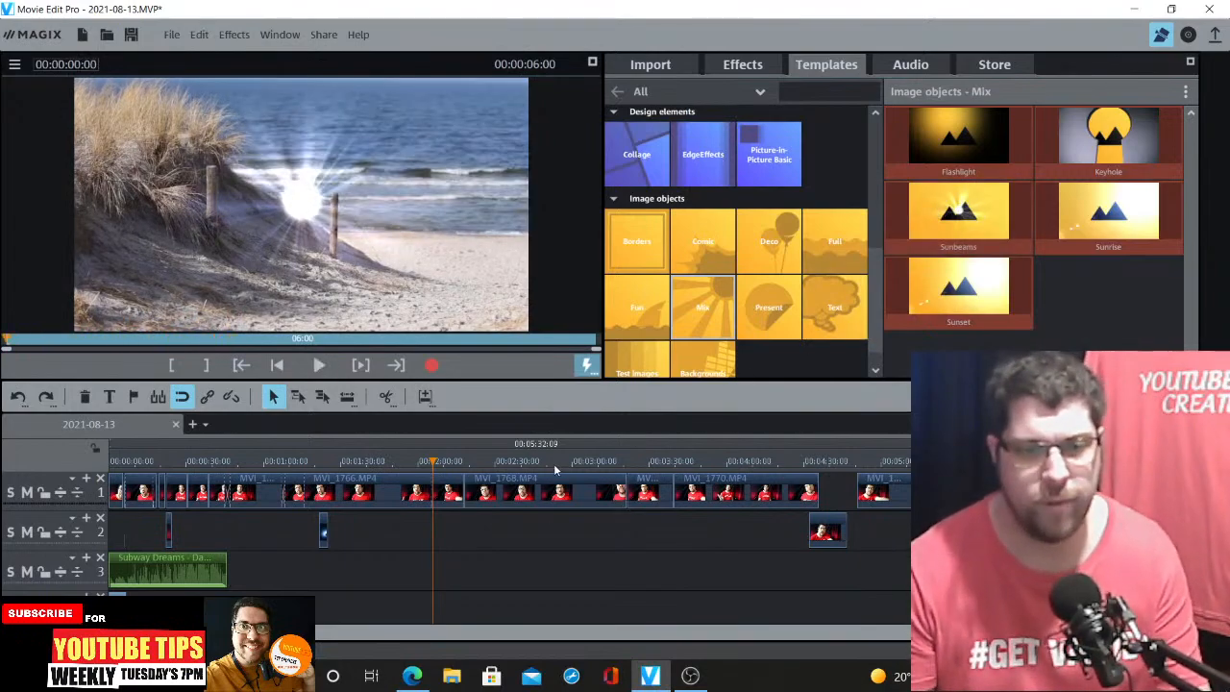
Try applying the Sunbeams image object to clip MVI_1768 and play it, then undo
mouse_move(979, 213)
drag(978, 213, 476, 492)
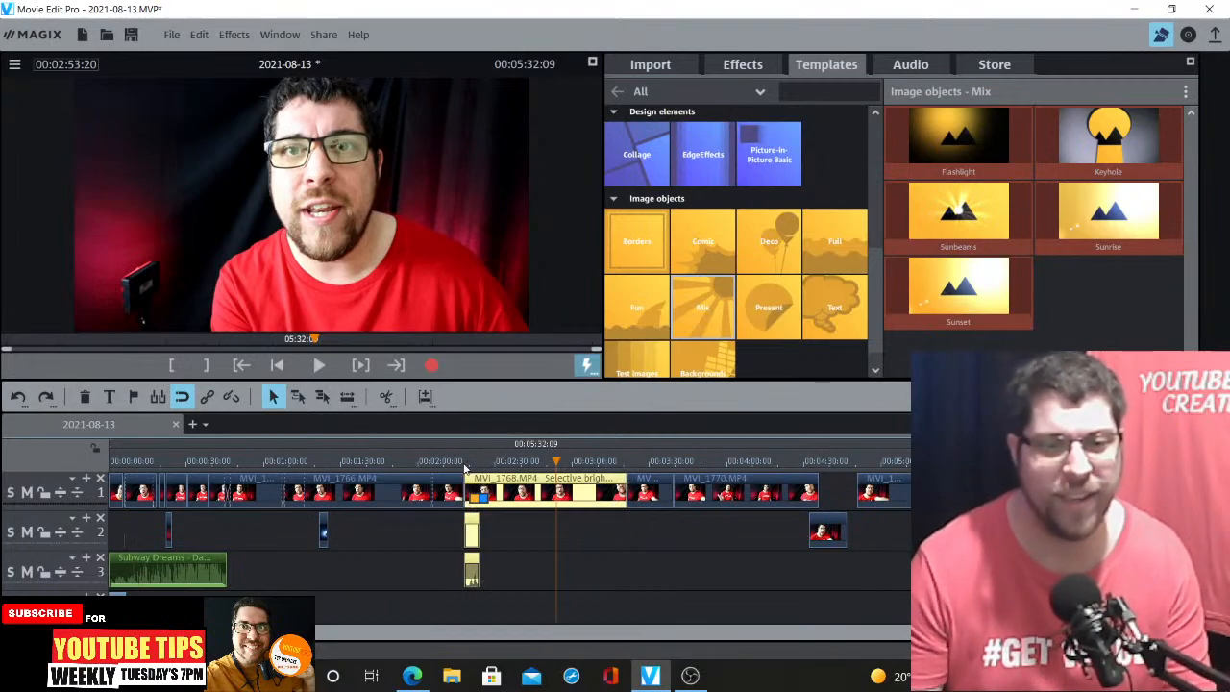
double_click(464, 468)
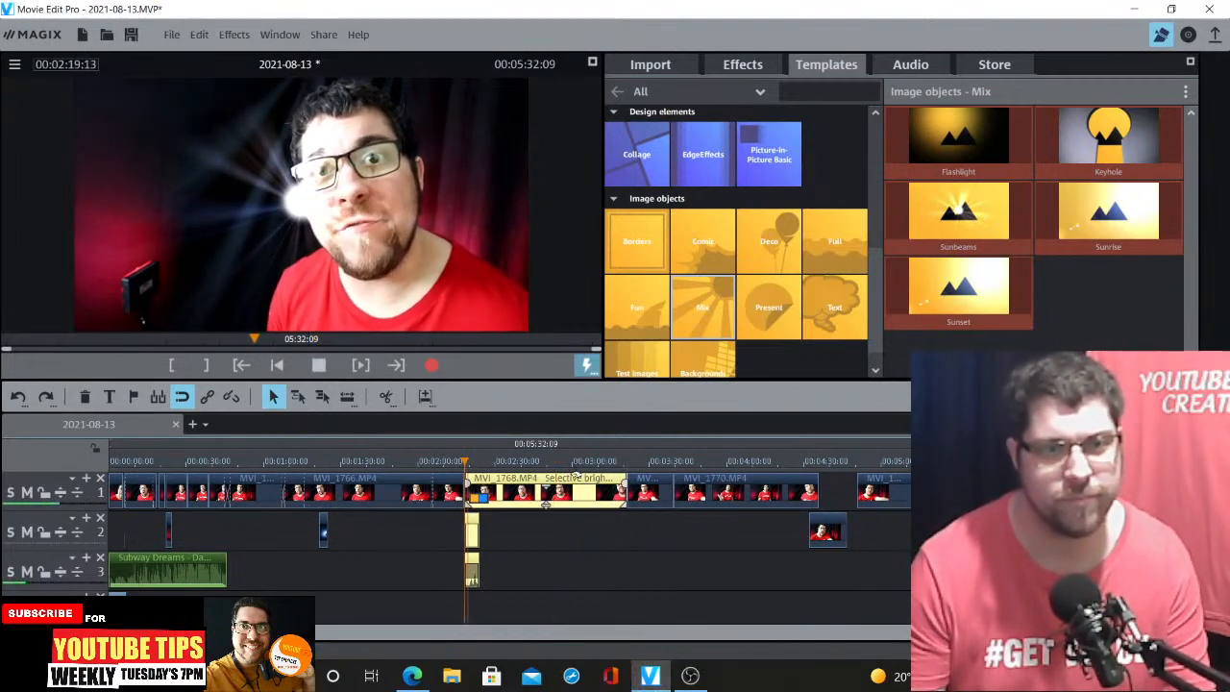
key(space)
click(198, 35)
click(228, 56)
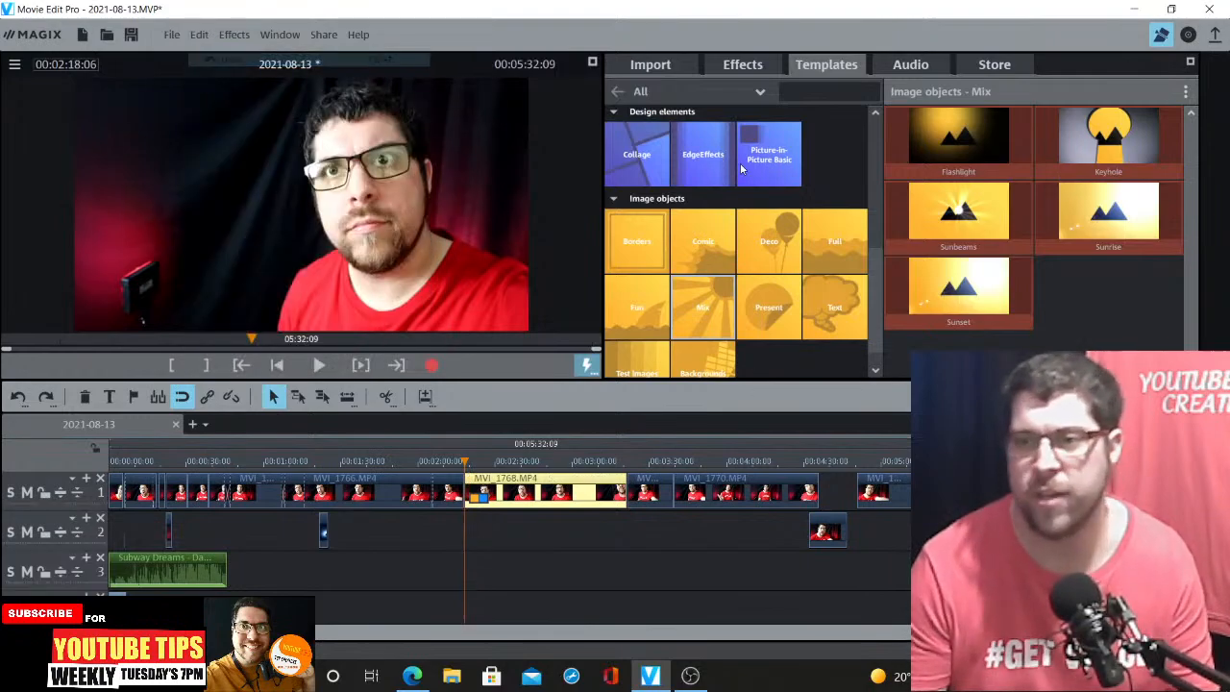
Preview the Sunrise, Earth and Gradient 4 image templates, then open the Collage design elements
click(1107, 212)
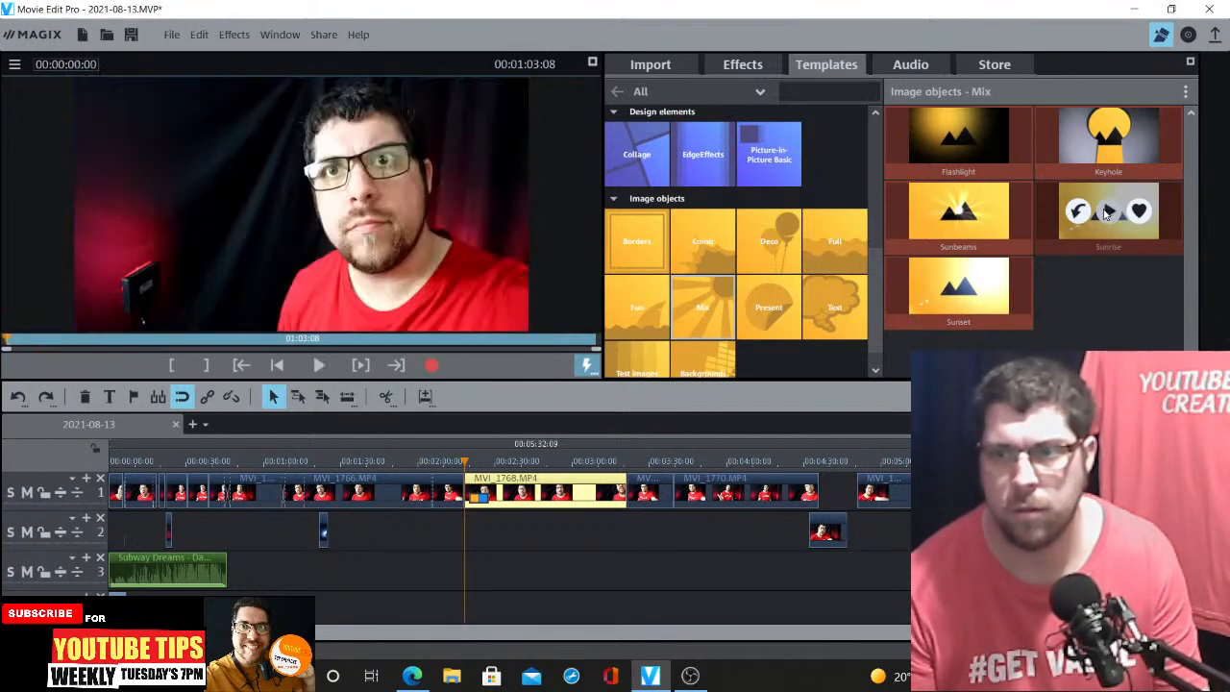
click(1107, 212)
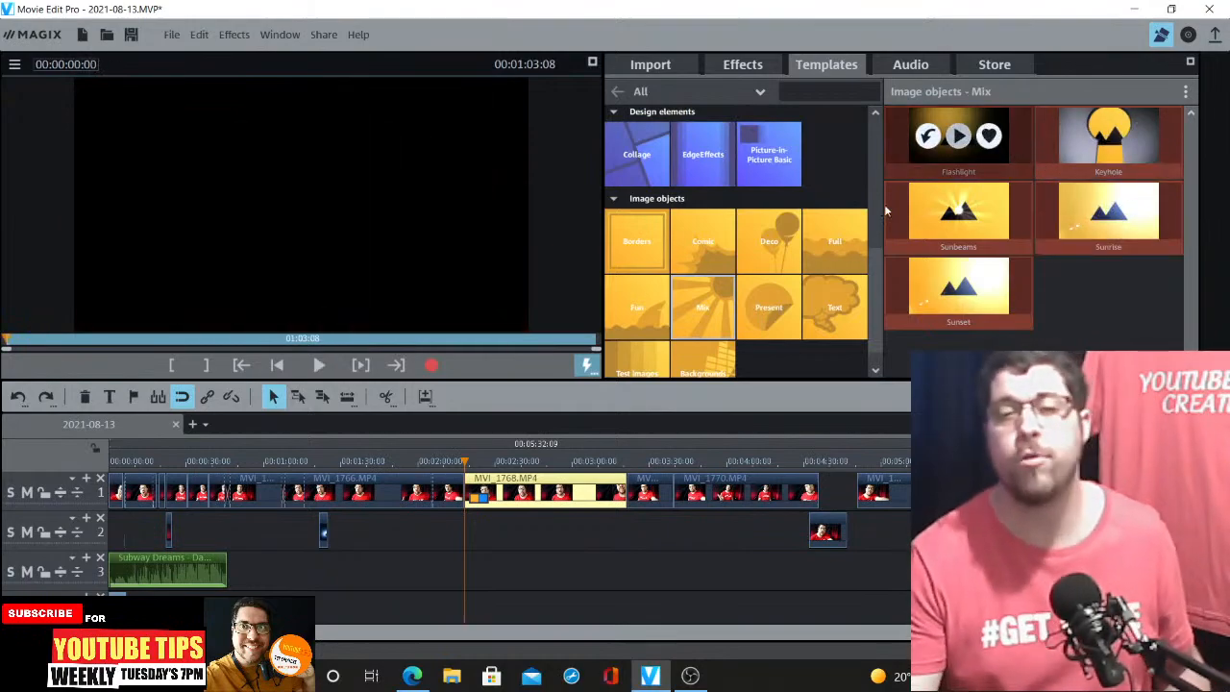
scroll(770, 304, down, 1)
click(703, 344)
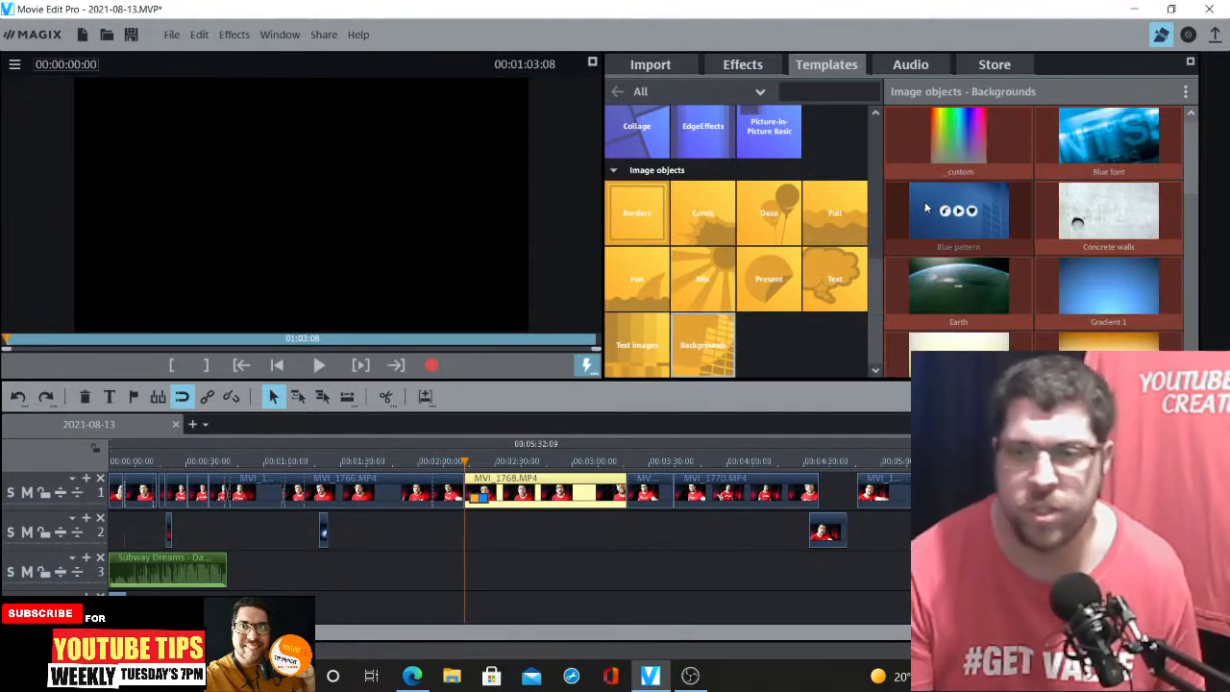
click(958, 285)
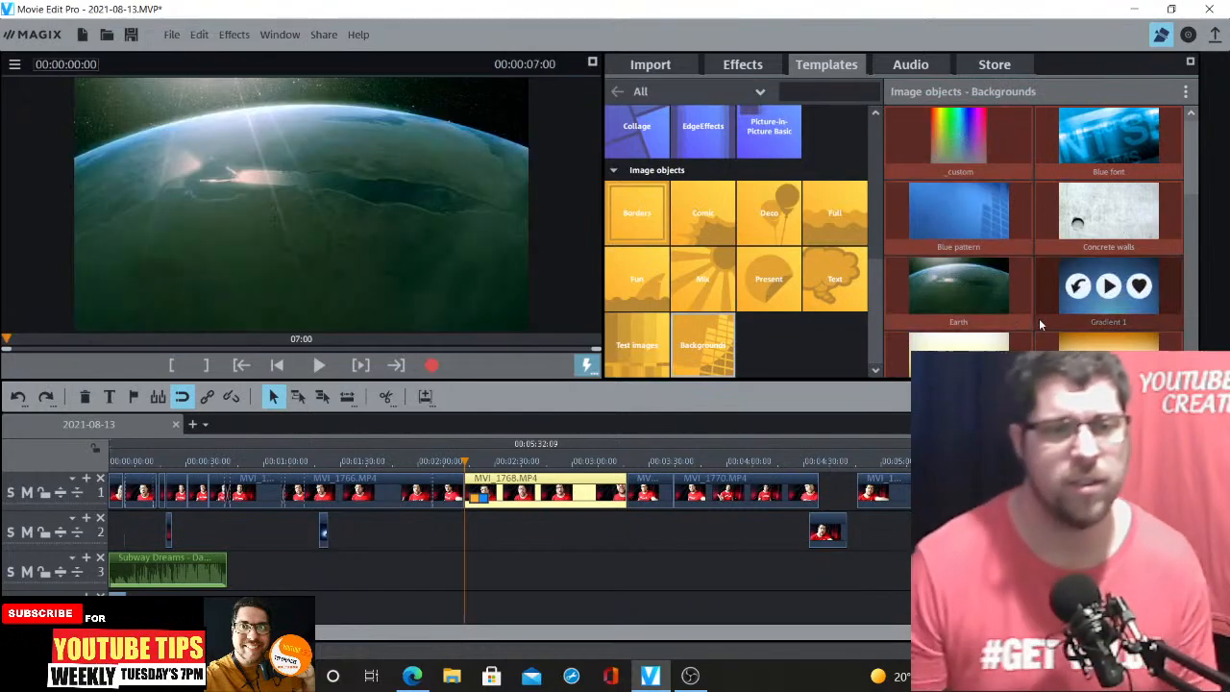
scroll(1142, 260, down, 4)
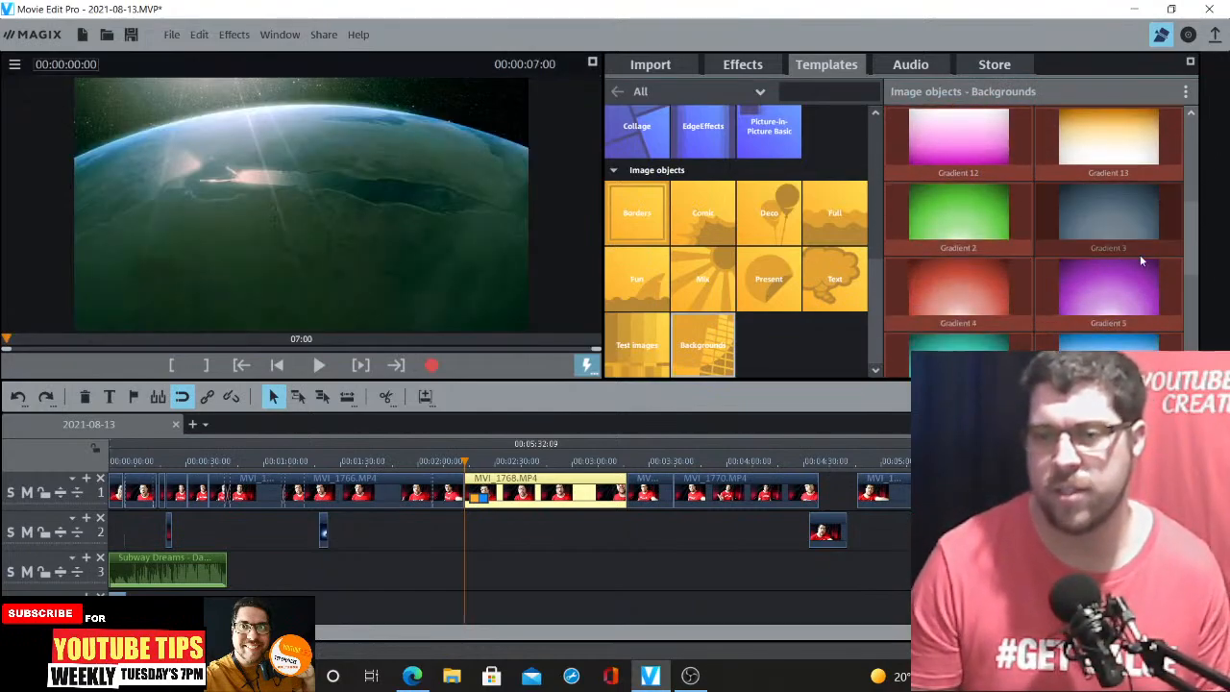
click(959, 288)
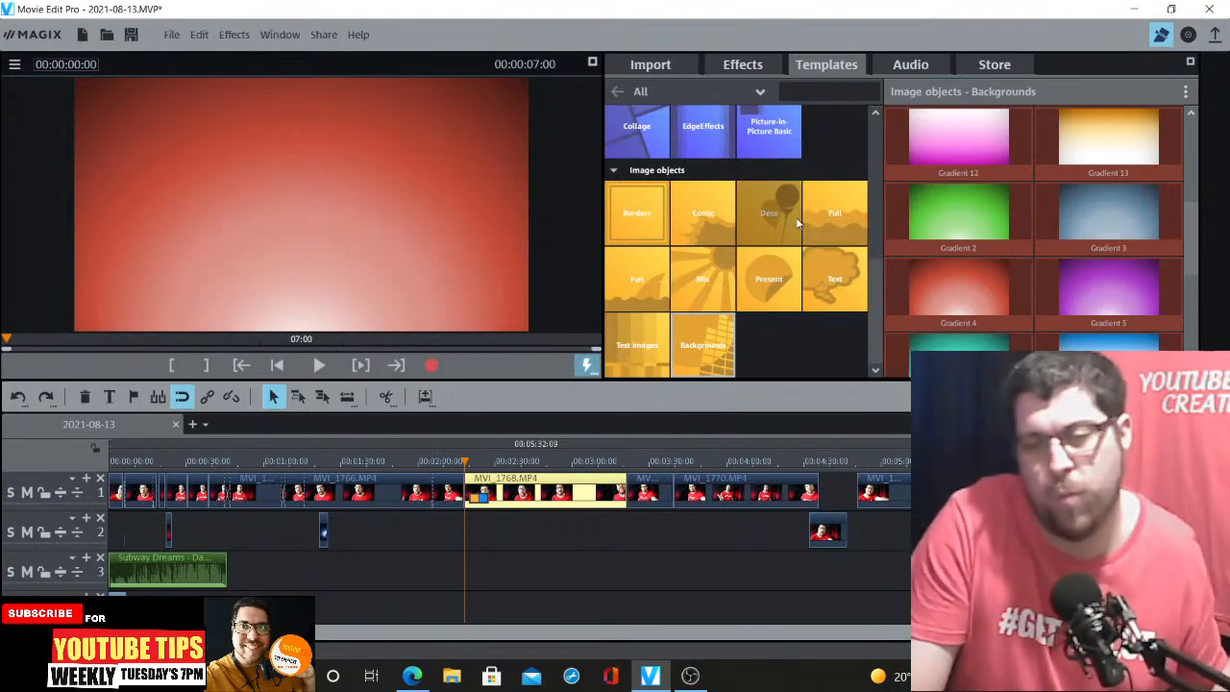
click(637, 126)
mouse_move(990, 154)
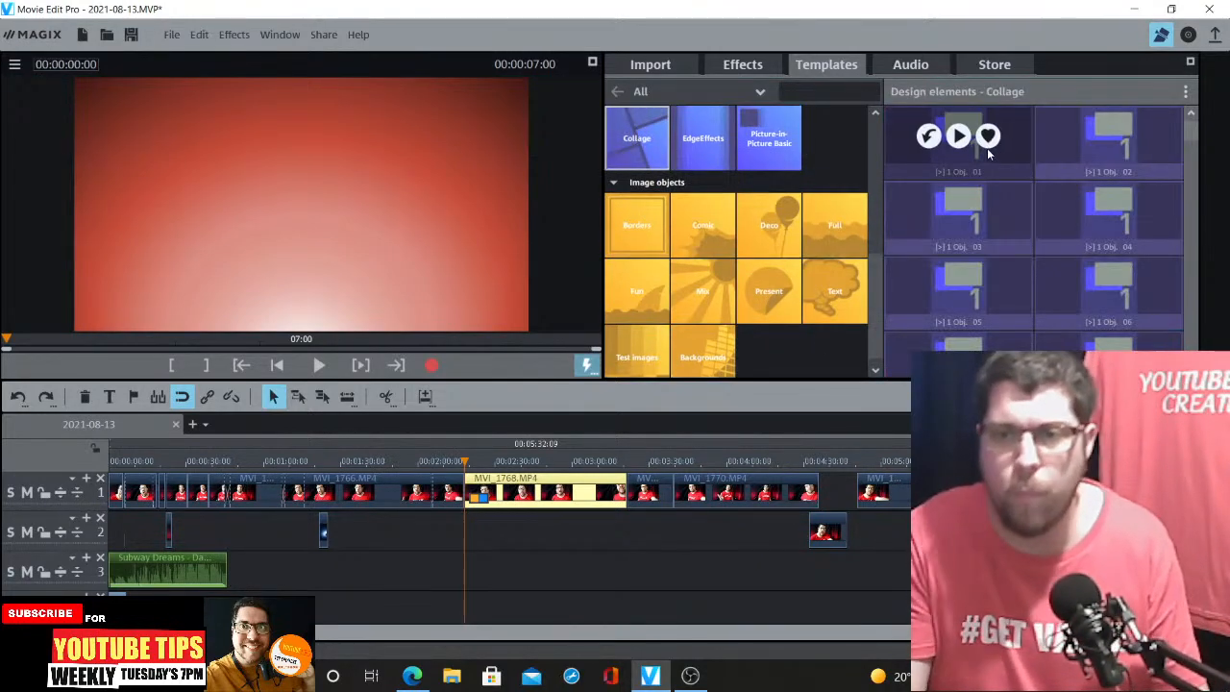
Preview the first Collage design element, then play and stop the movie from around the 00:02:00 mark
click(960, 136)
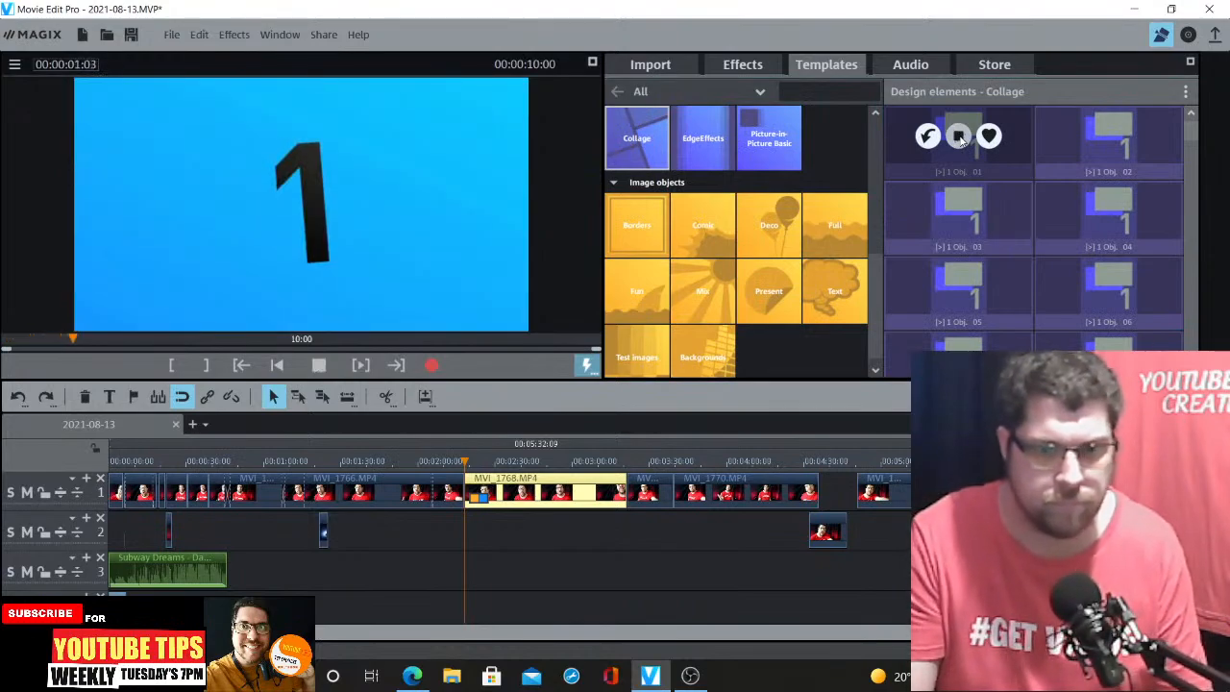
click(959, 137)
mouse_move(930, 197)
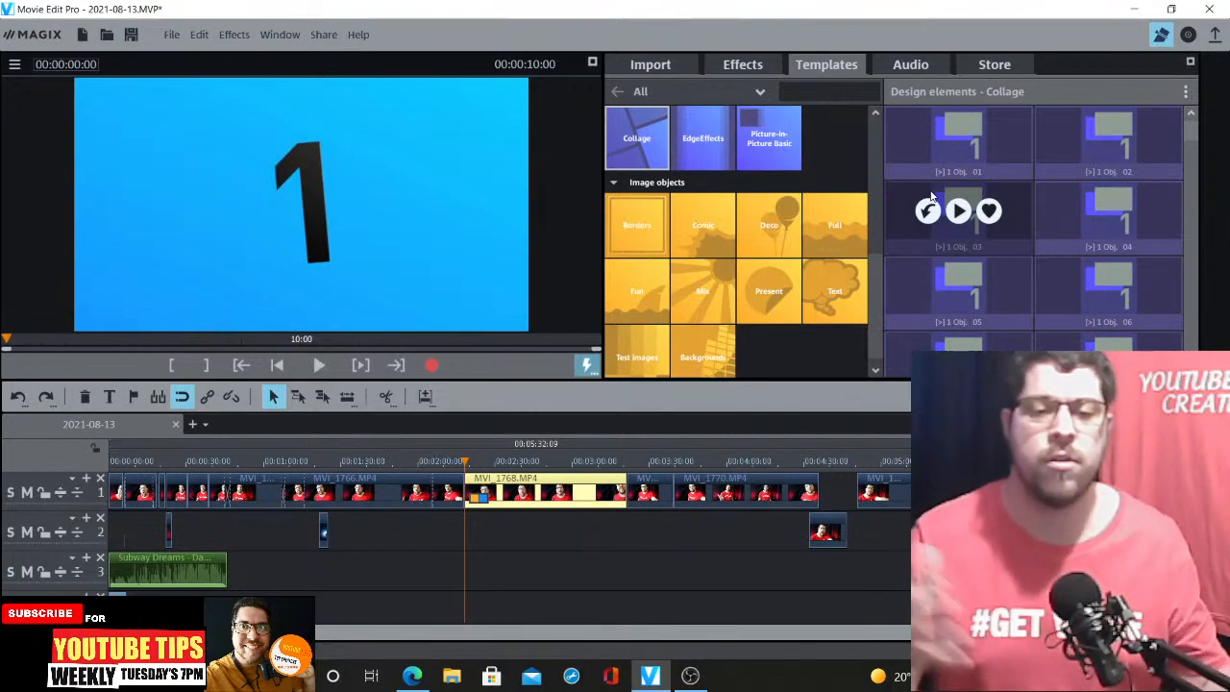
click(432, 461)
click(419, 463)
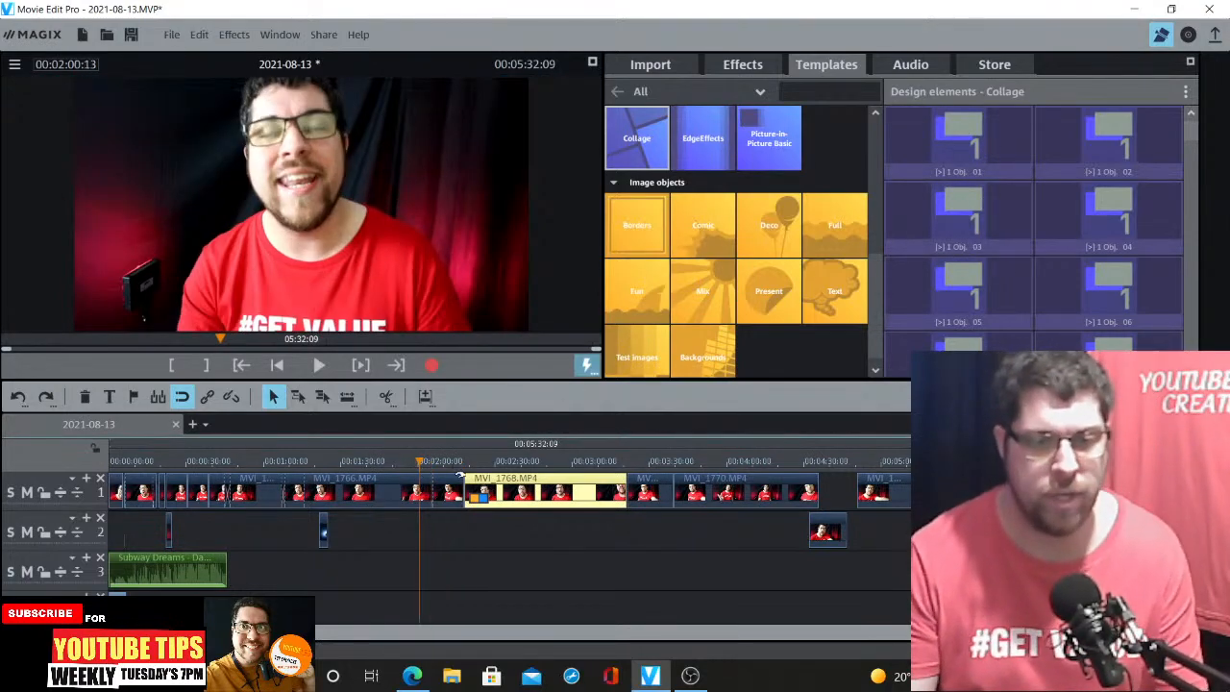
key(space)
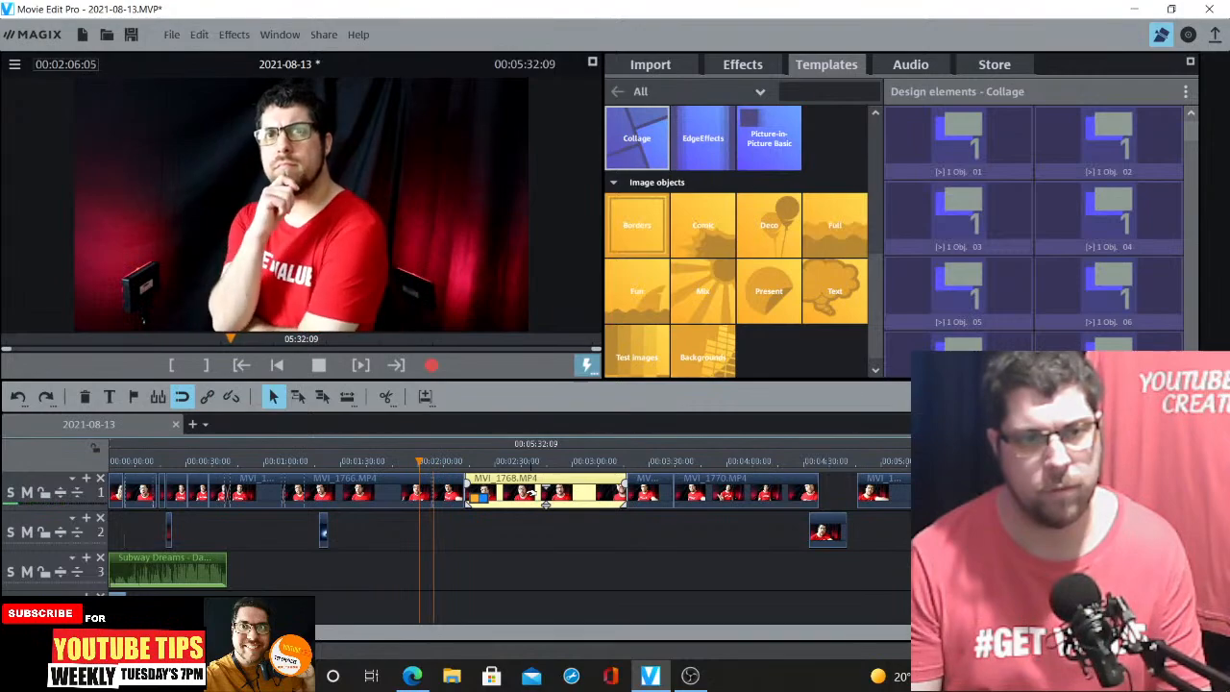
key(space)
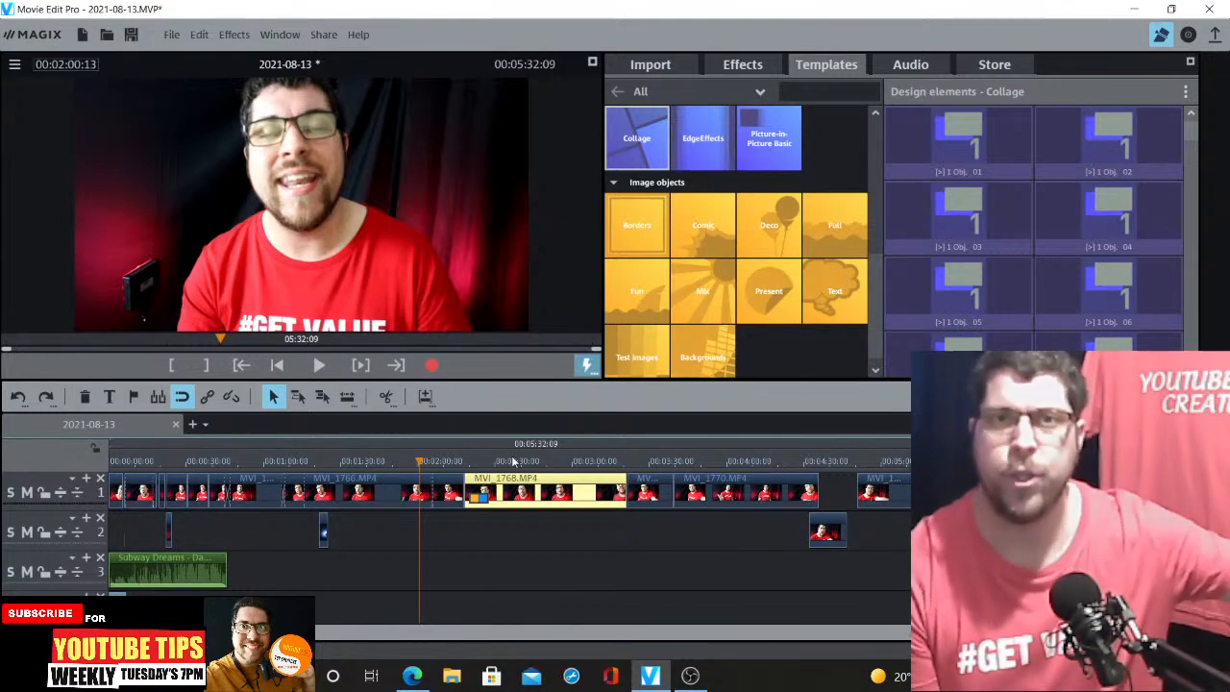
Open the Comic image objects and preview the Boom and Bang templates
click(704, 218)
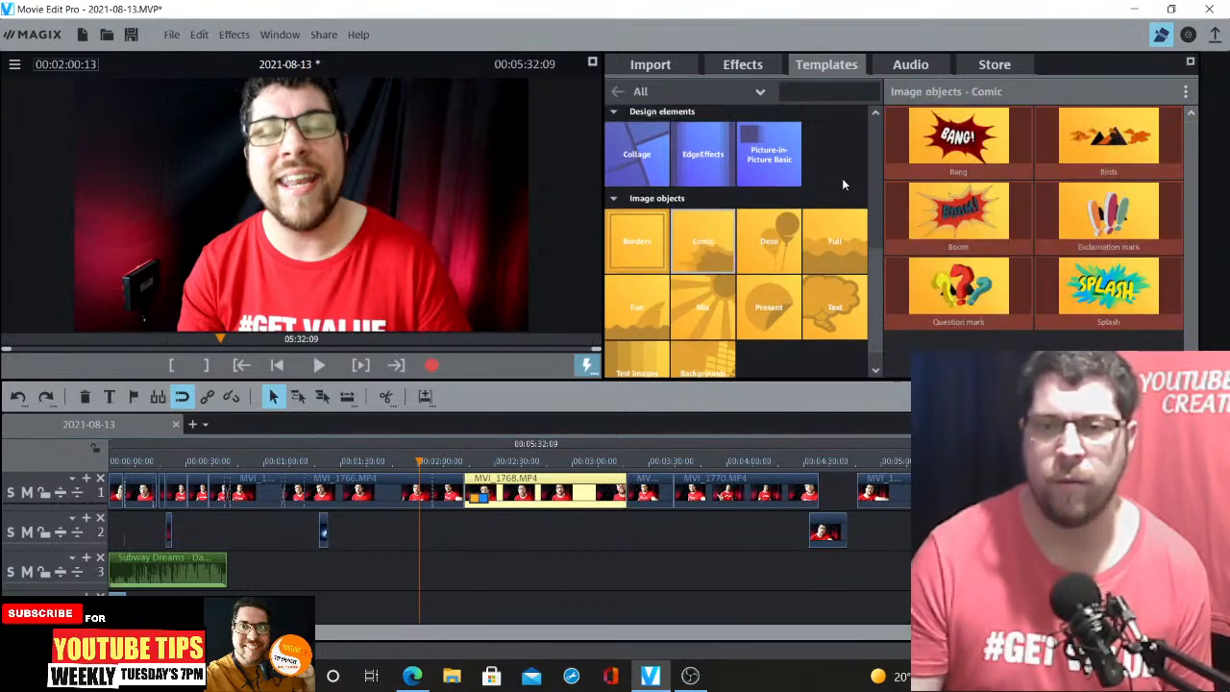
click(959, 213)
mouse_move(1064, 266)
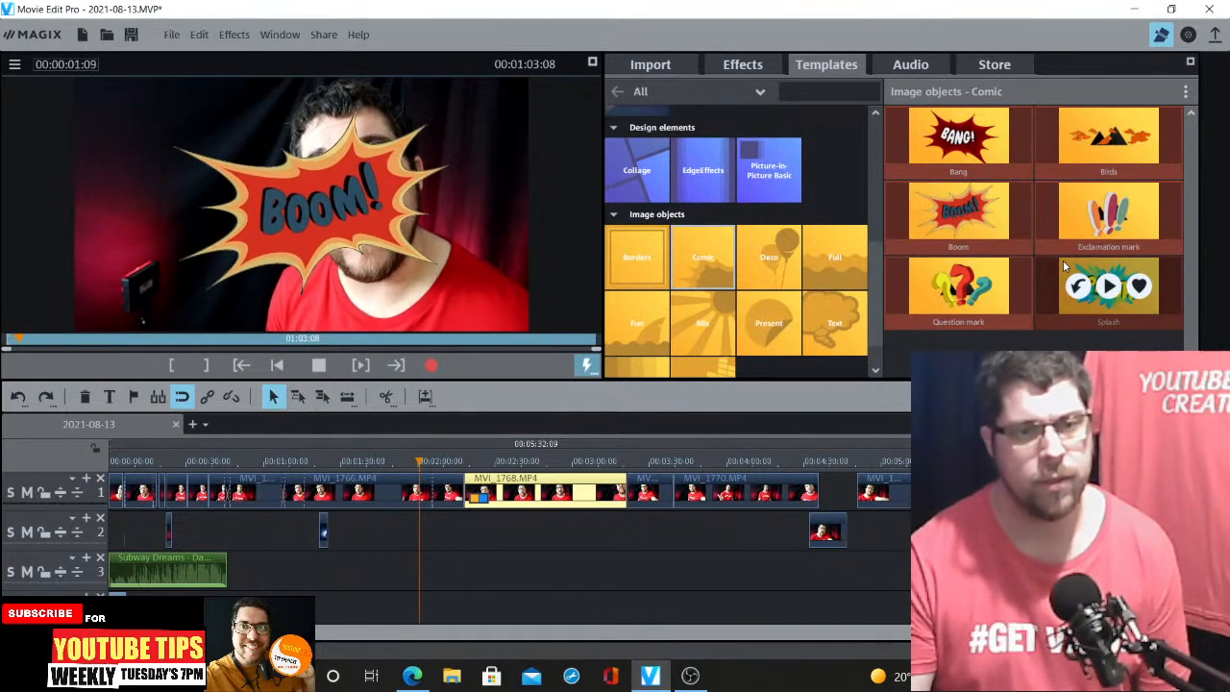
click(959, 135)
mouse_move(1050, 235)
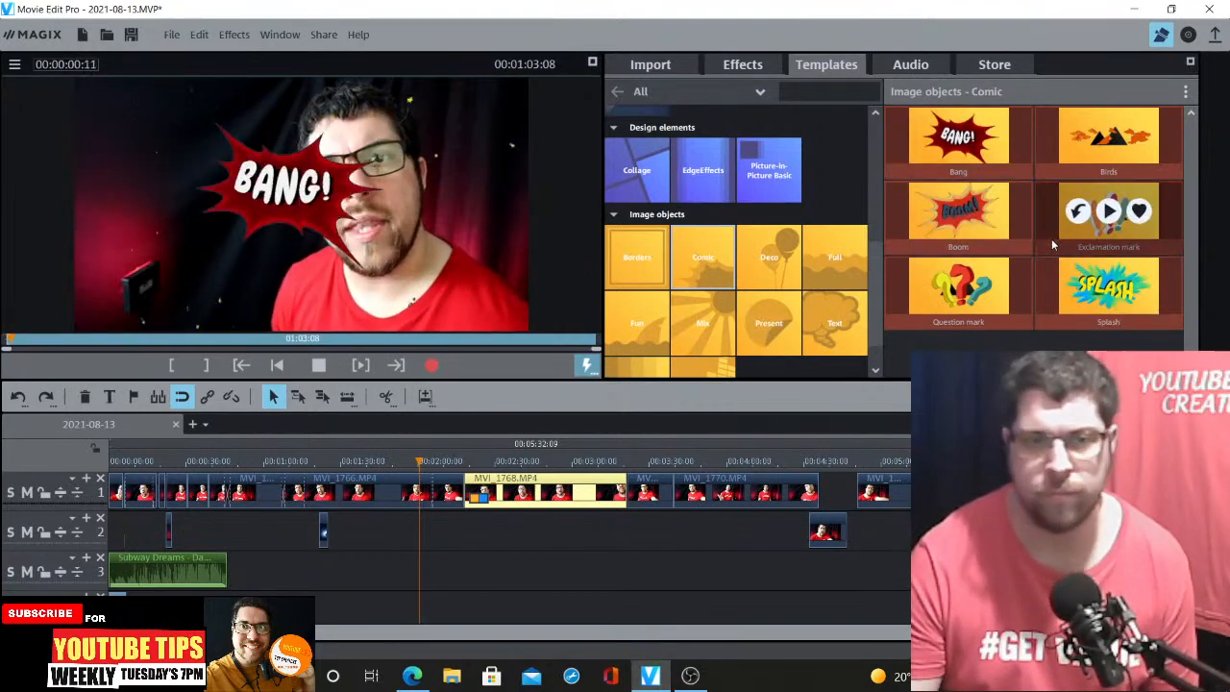
Scroll back to the title templates and open the Movement Basic category
scroll(785, 303, up, 1)
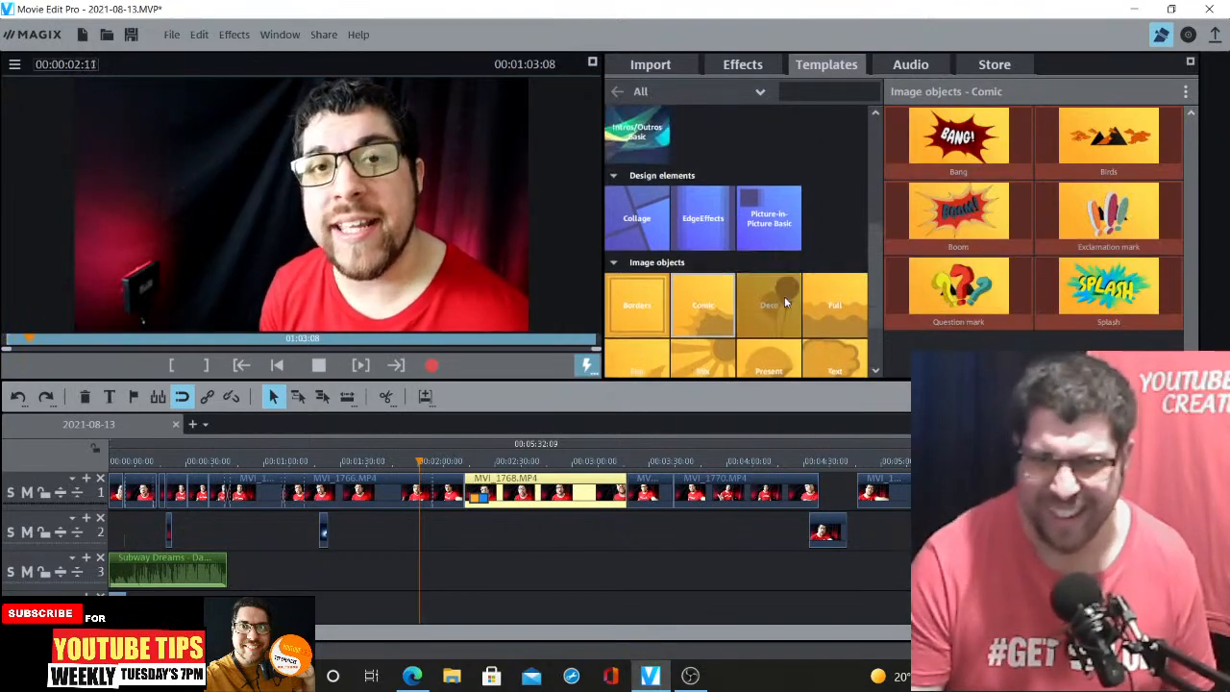
scroll(785, 302, up, 4)
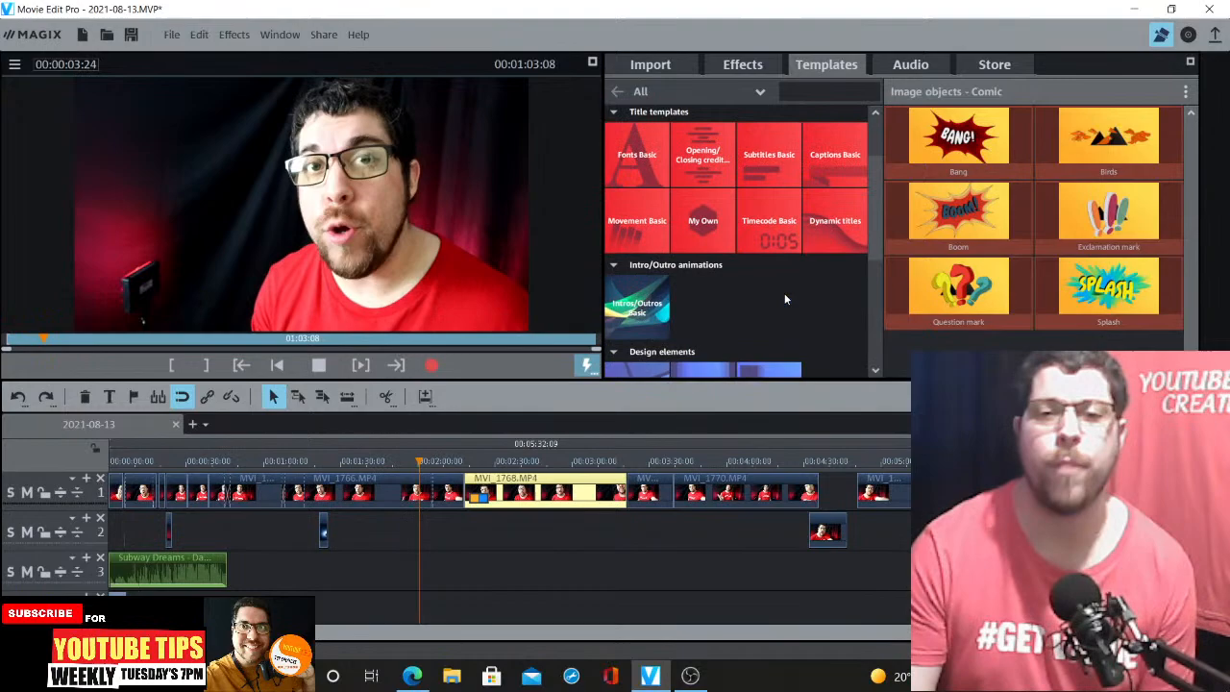
click(653, 230)
scroll(750, 291, down, 4)
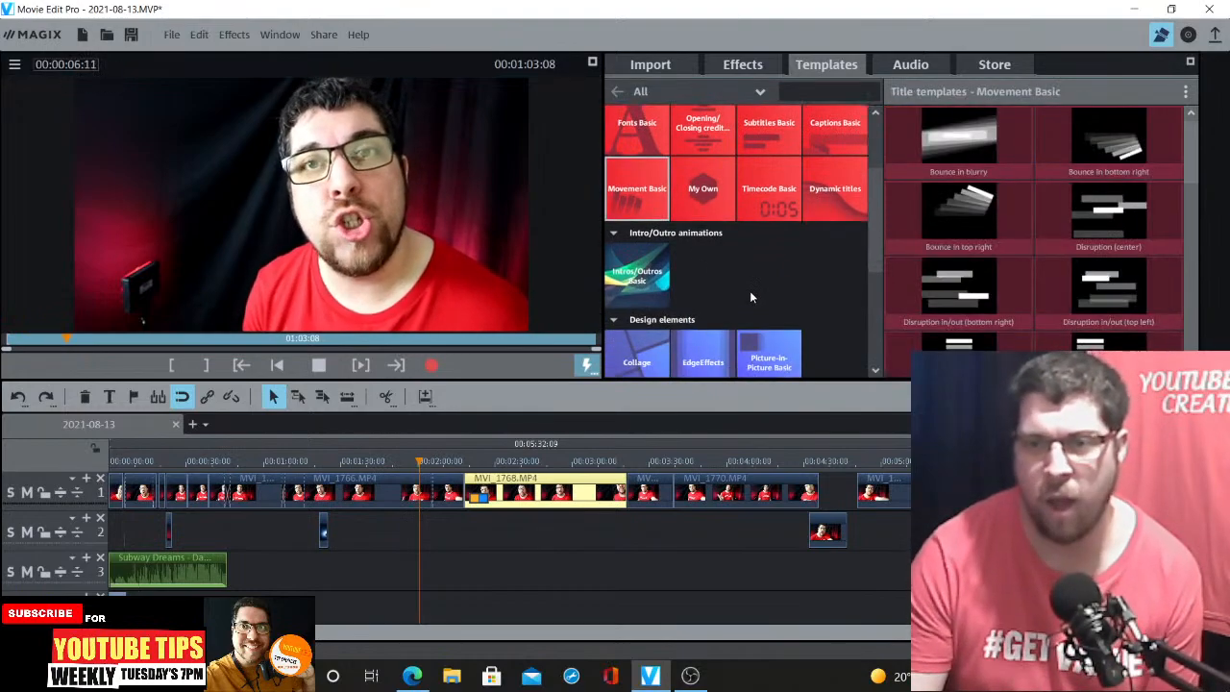
scroll(751, 294, down, 2)
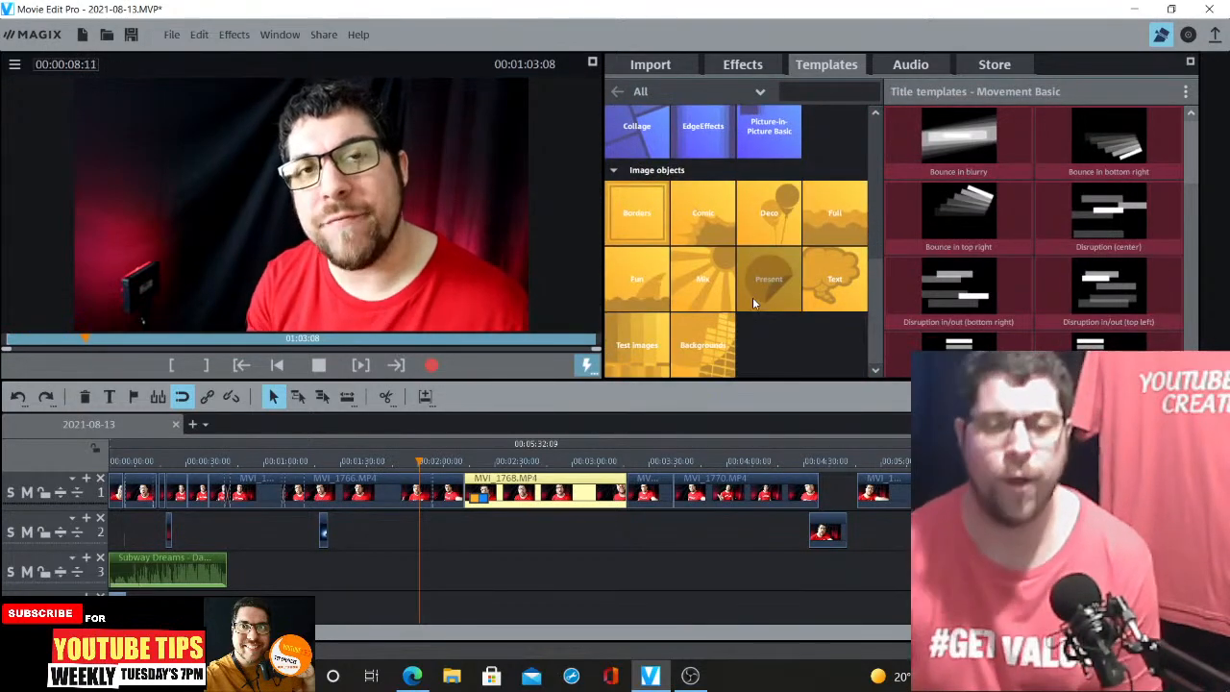
Browse the Mix, Present and Deco image object categories and preview Beard 5
click(708, 285)
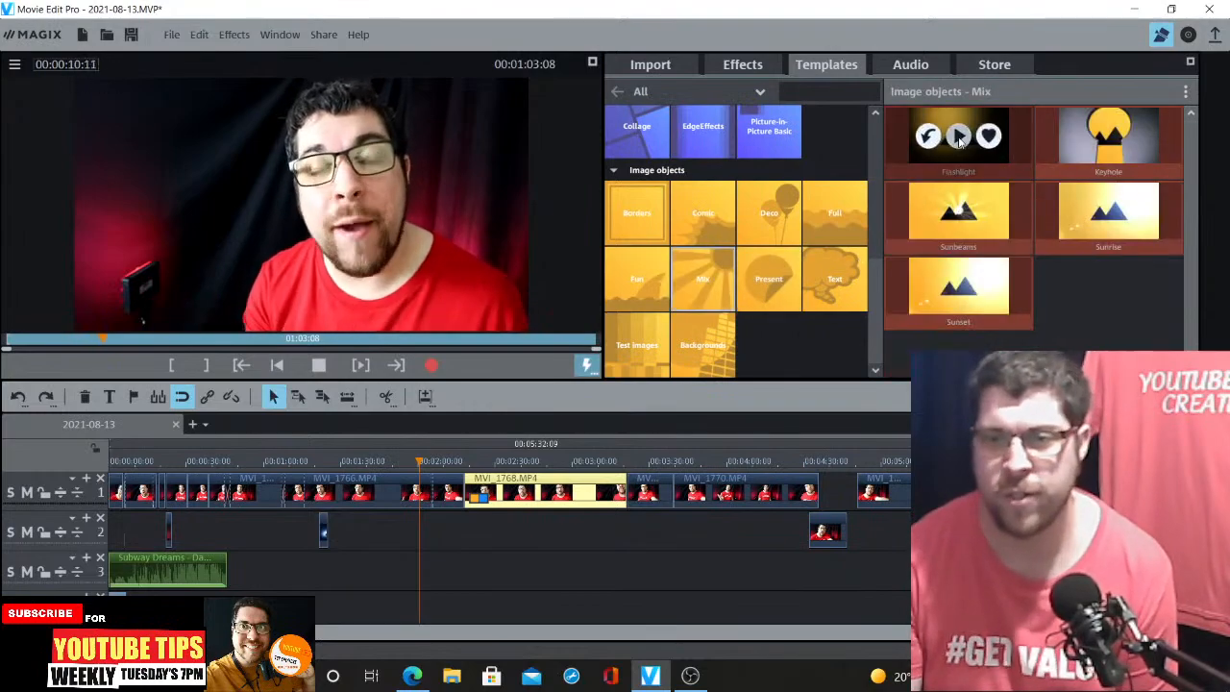
click(761, 277)
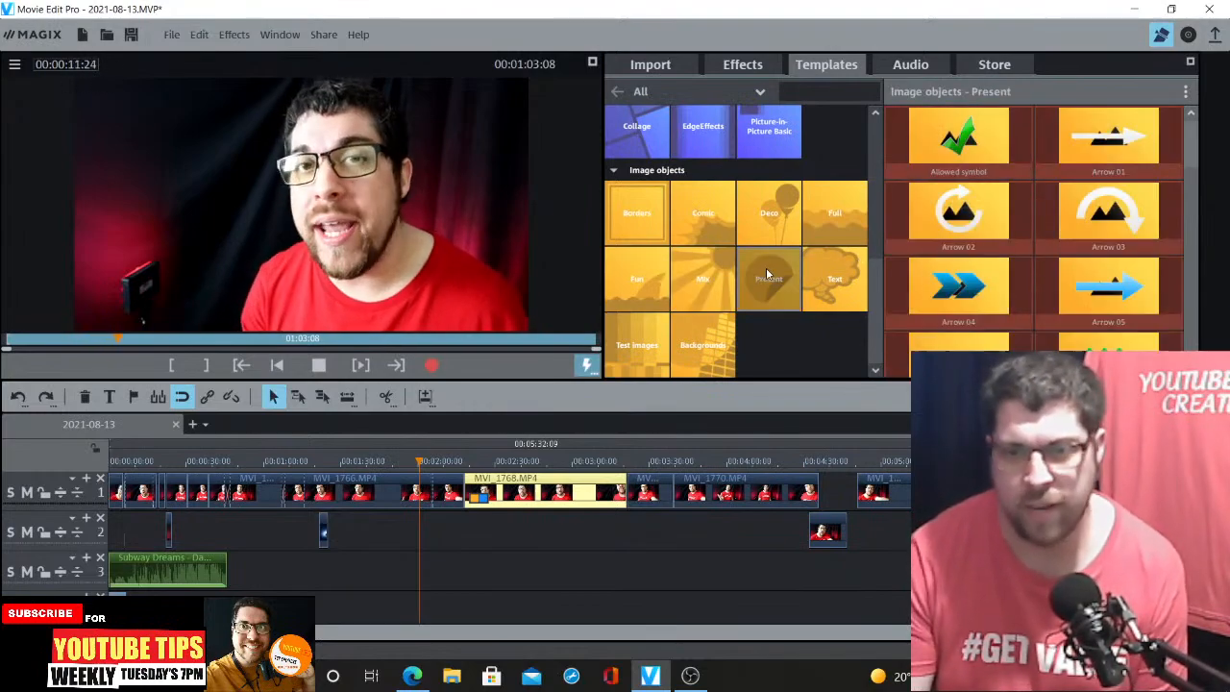
click(798, 228)
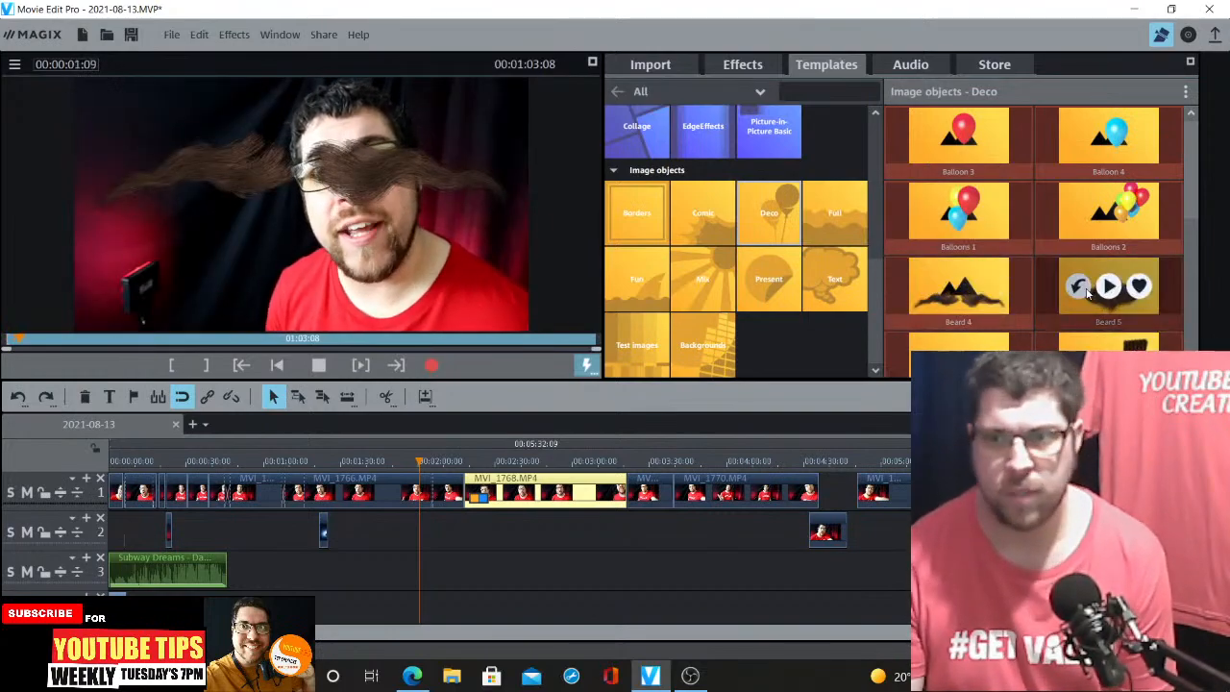
click(1107, 285)
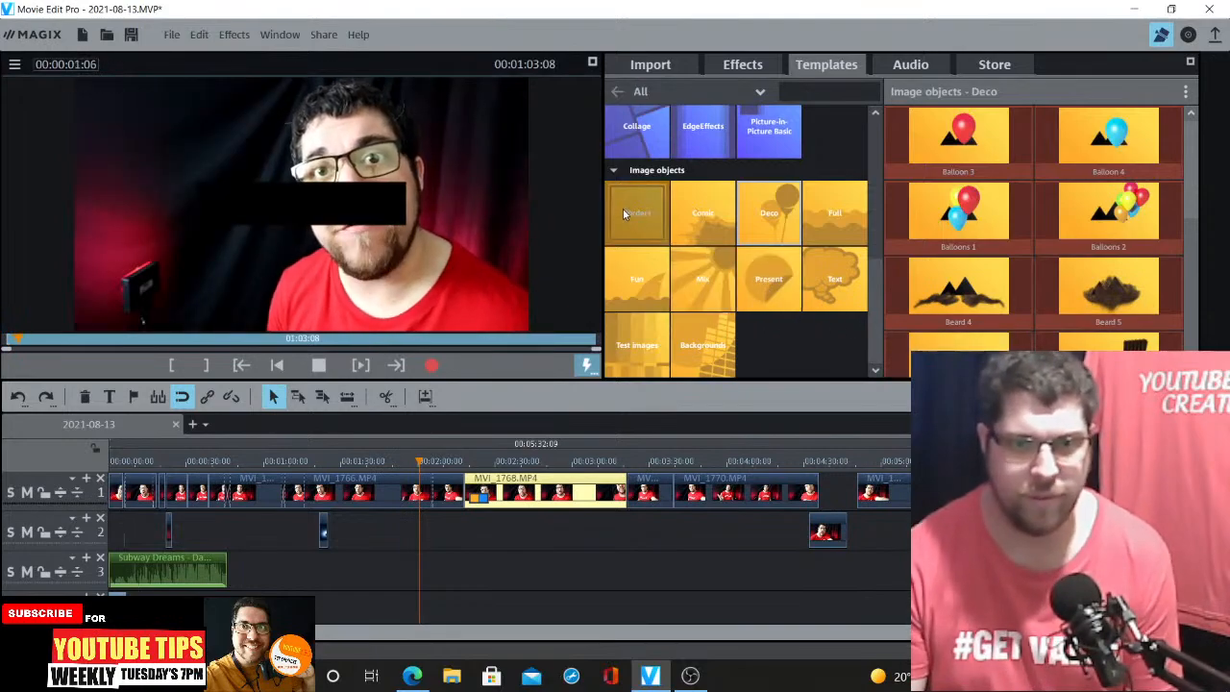
Open the Fun image objects and preview Cigar, Diving goggles (red) and Football glasses
click(657, 285)
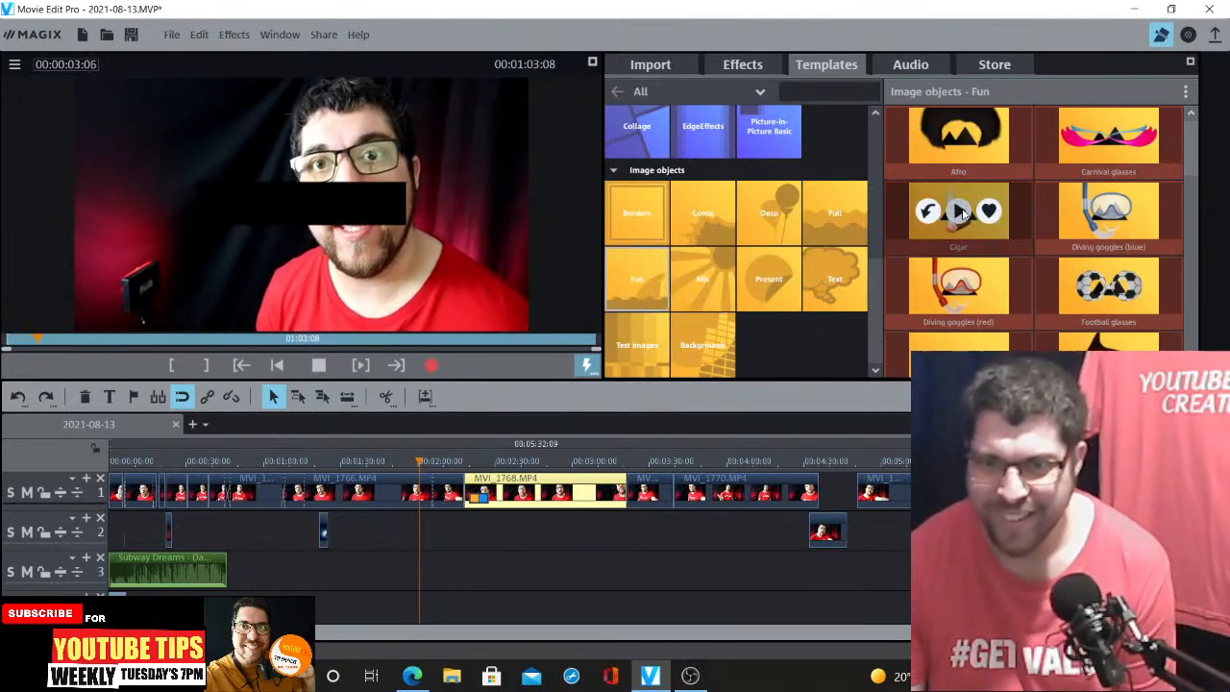
click(959, 211)
click(959, 286)
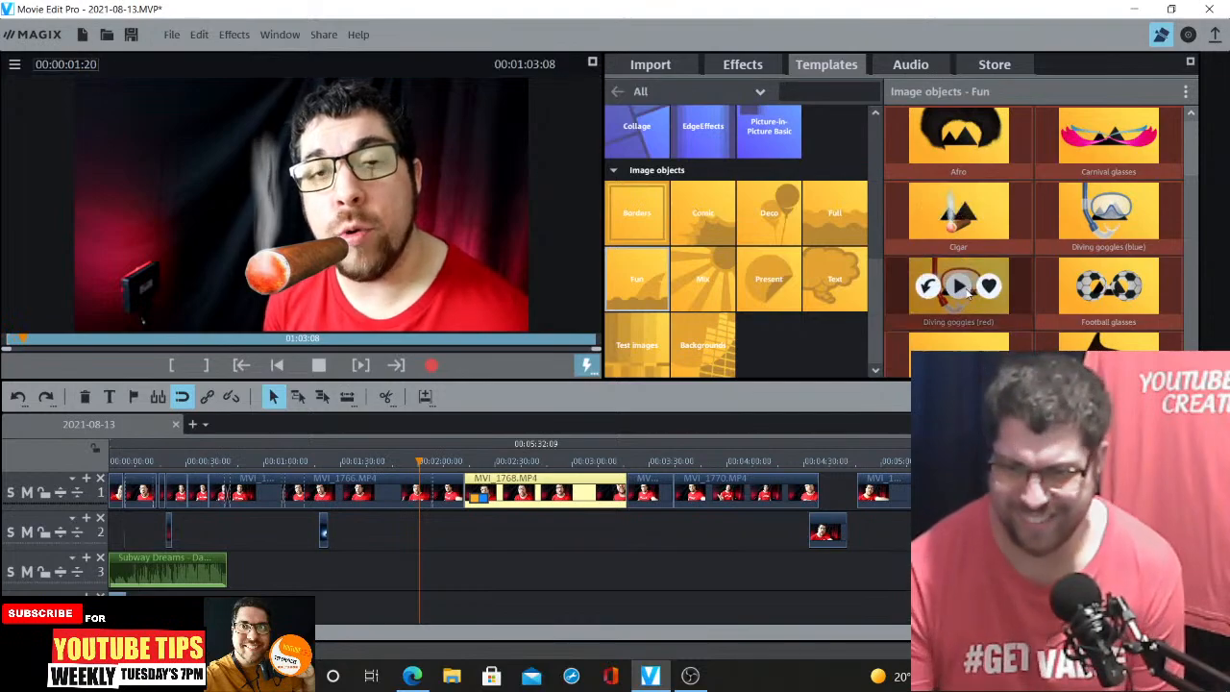
scroll(1027, 302, down, 1)
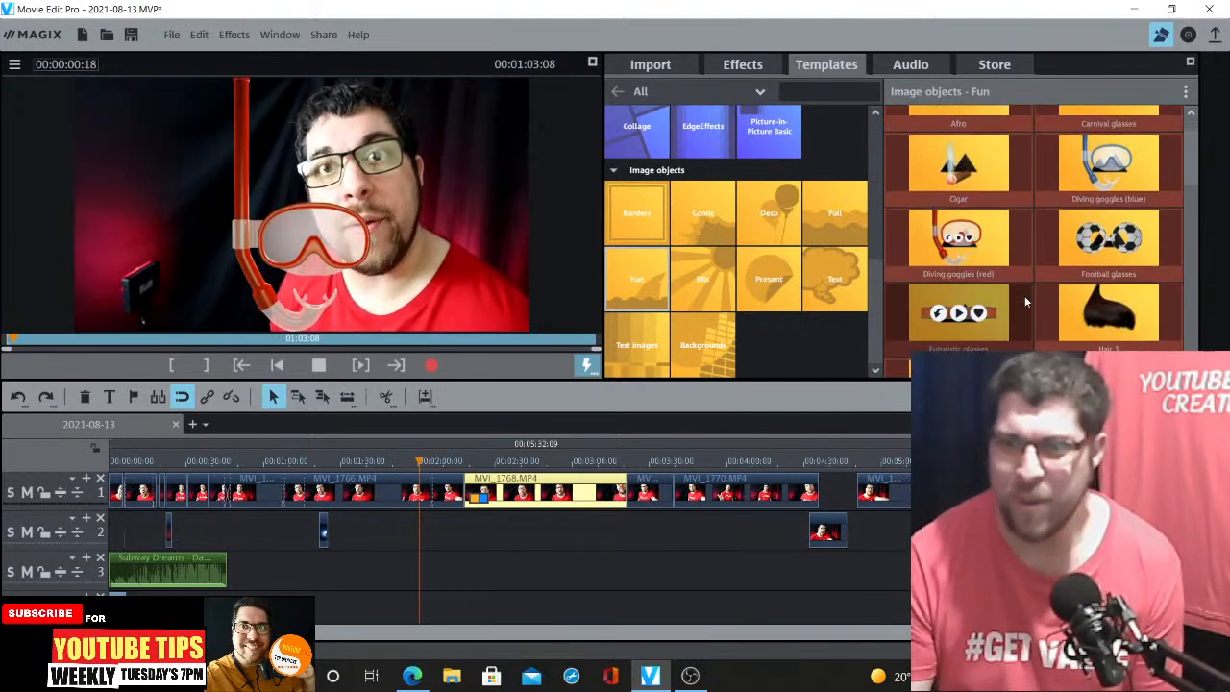
click(1109, 238)
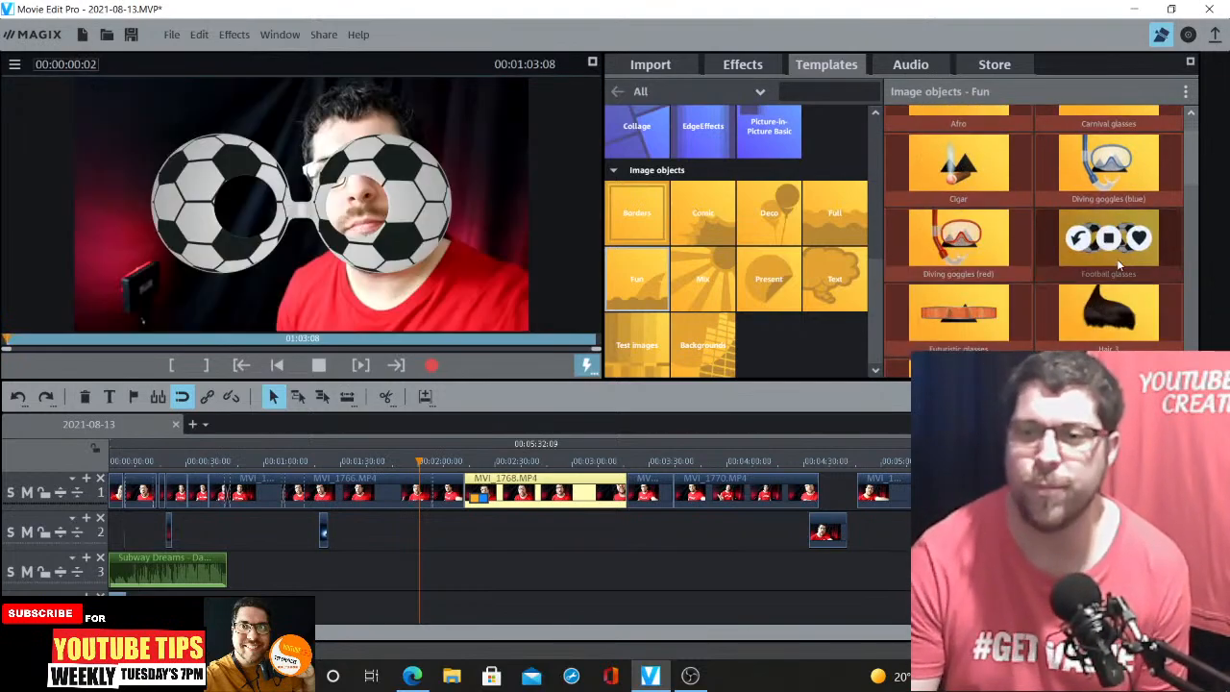
Scrub the playhead across the first clips of the timeline to review them
click(472, 465)
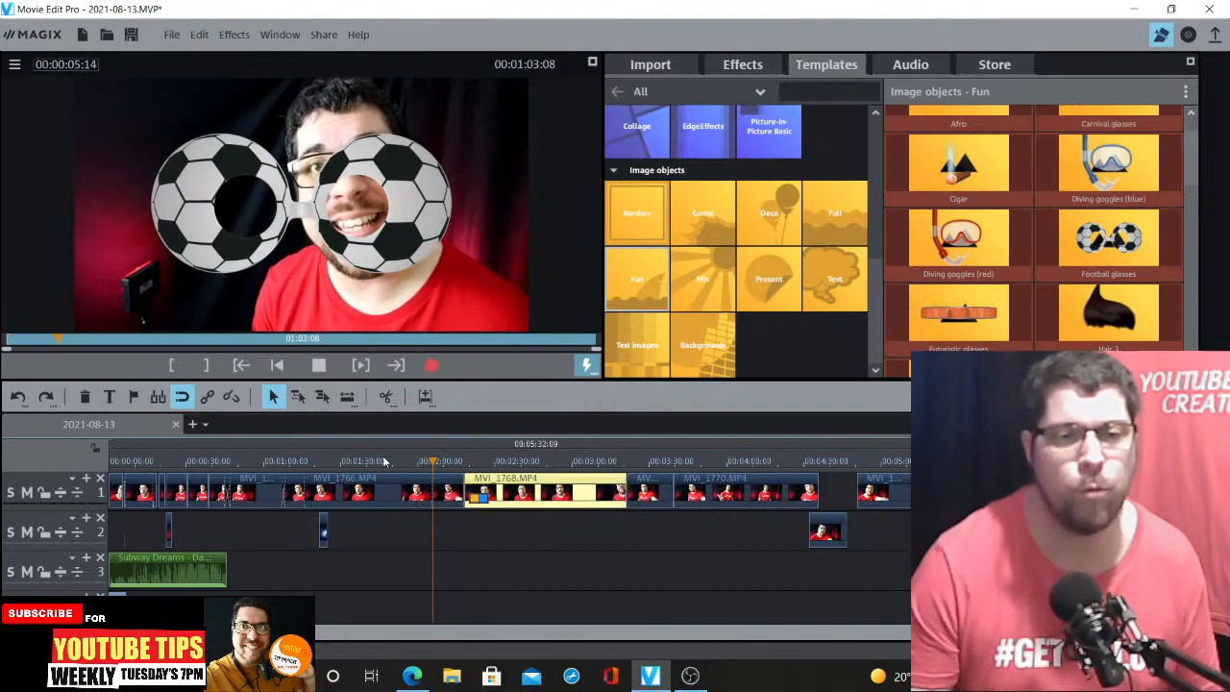
click(369, 498)
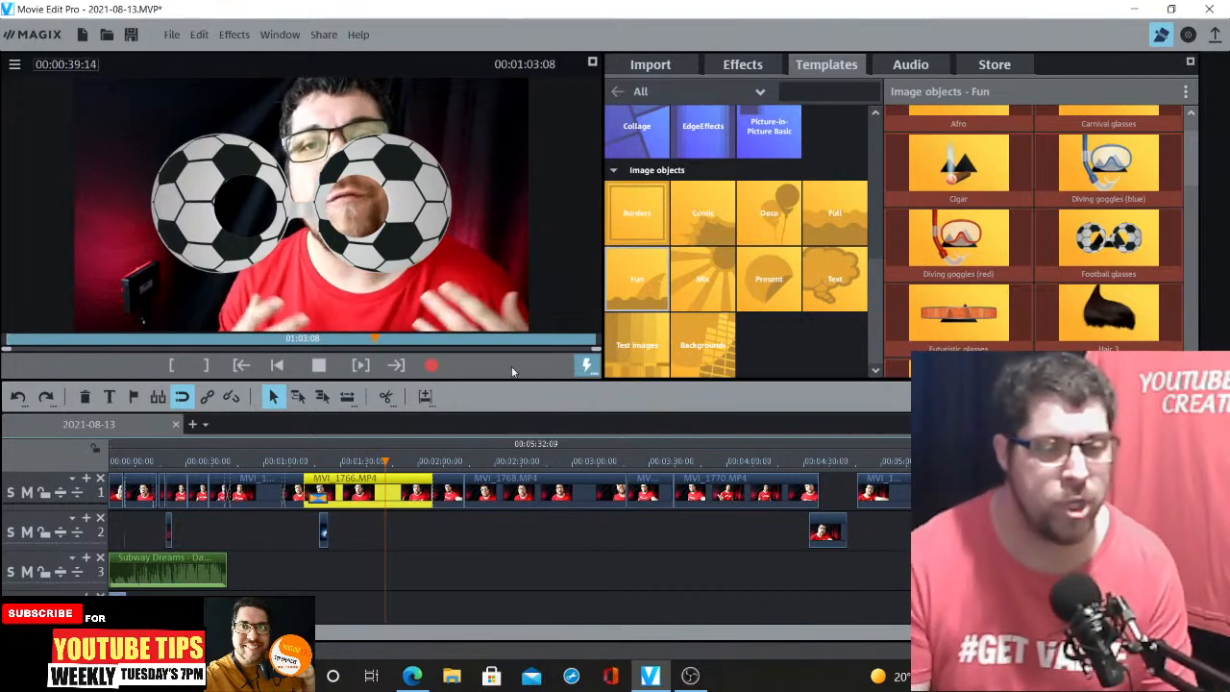
click(275, 465)
click(256, 486)
click(260, 465)
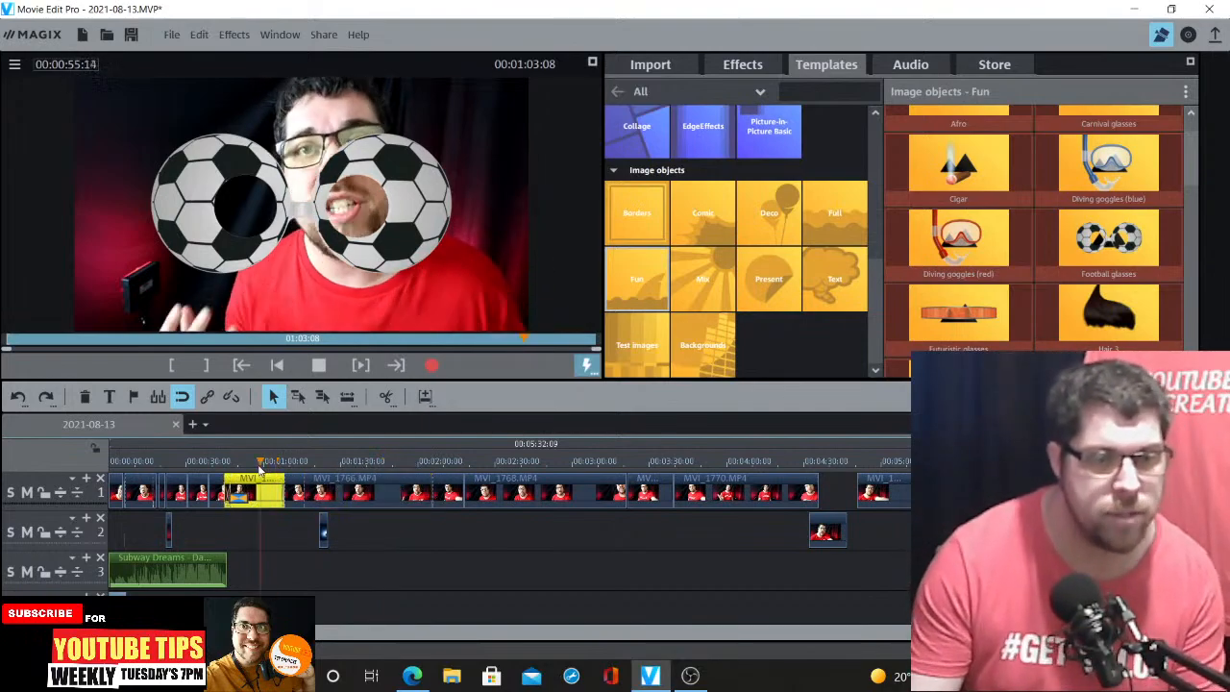
click(139, 465)
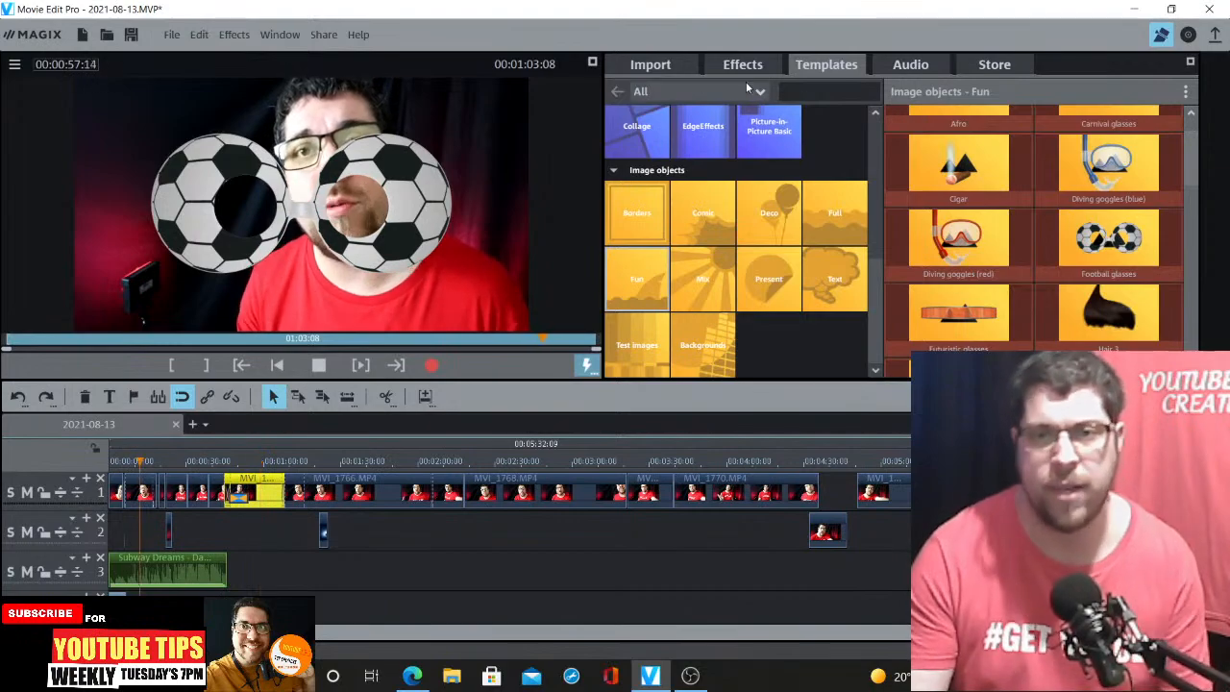
click(682, 70)
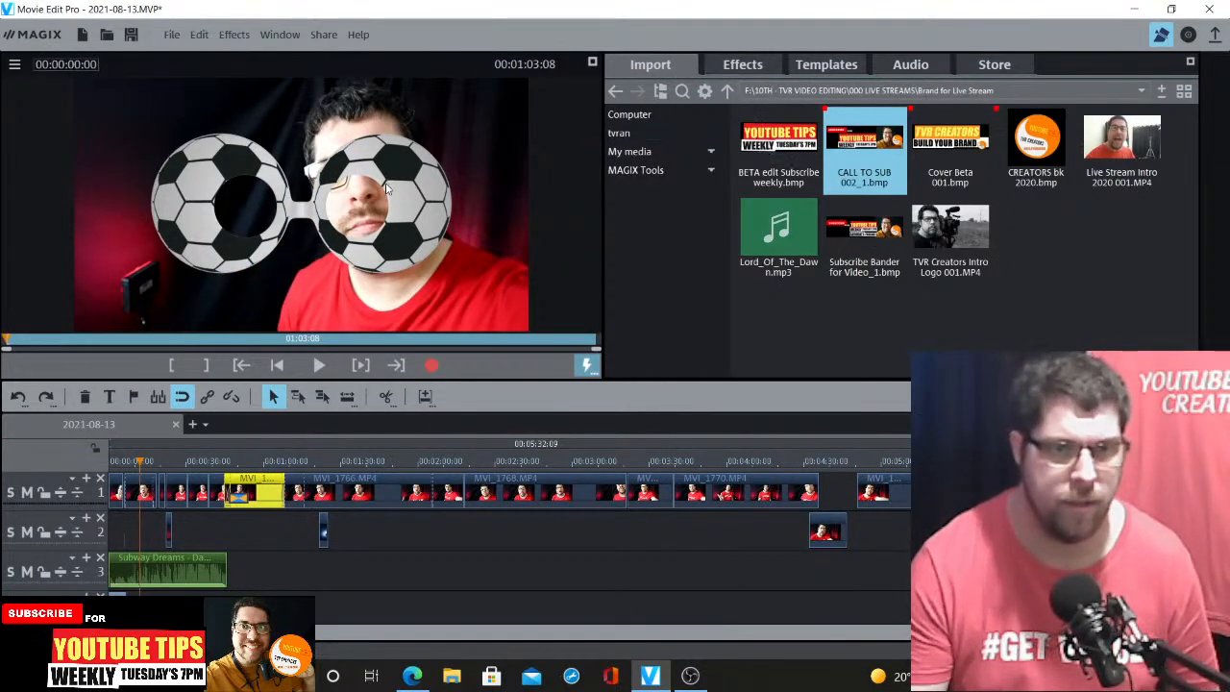
Select the first clip MVI_1759 and set its Brightness/Contrast contrast to 55
click(145, 462)
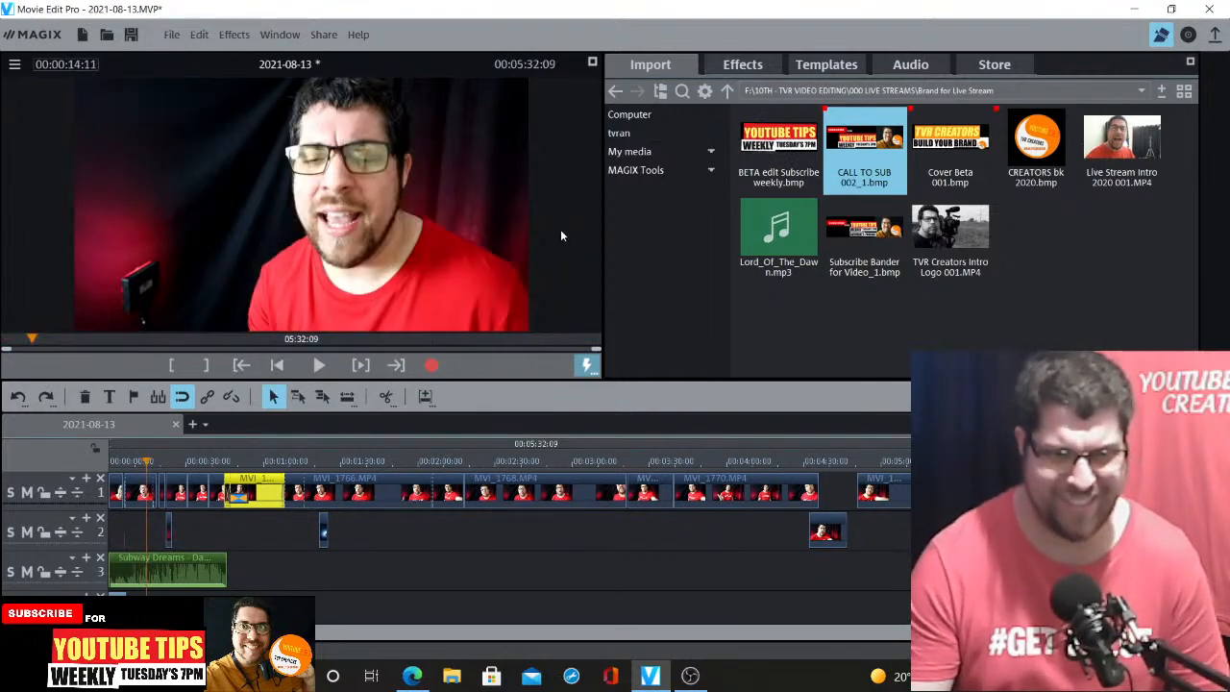
click(145, 490)
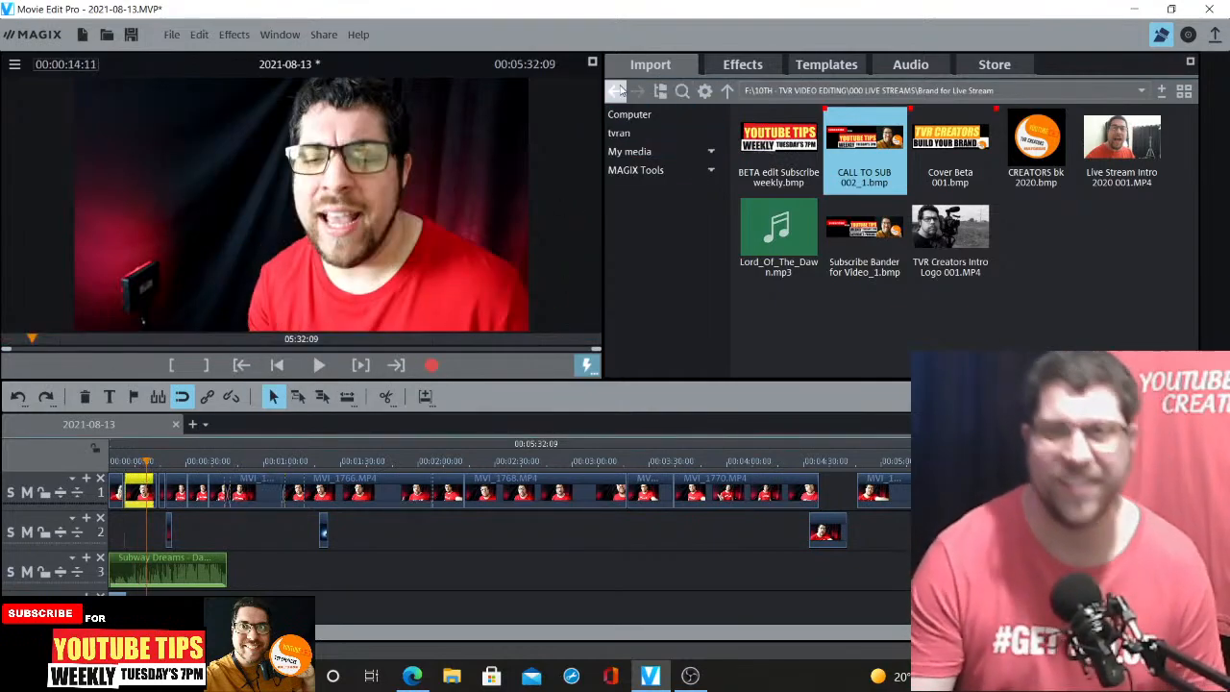
click(743, 64)
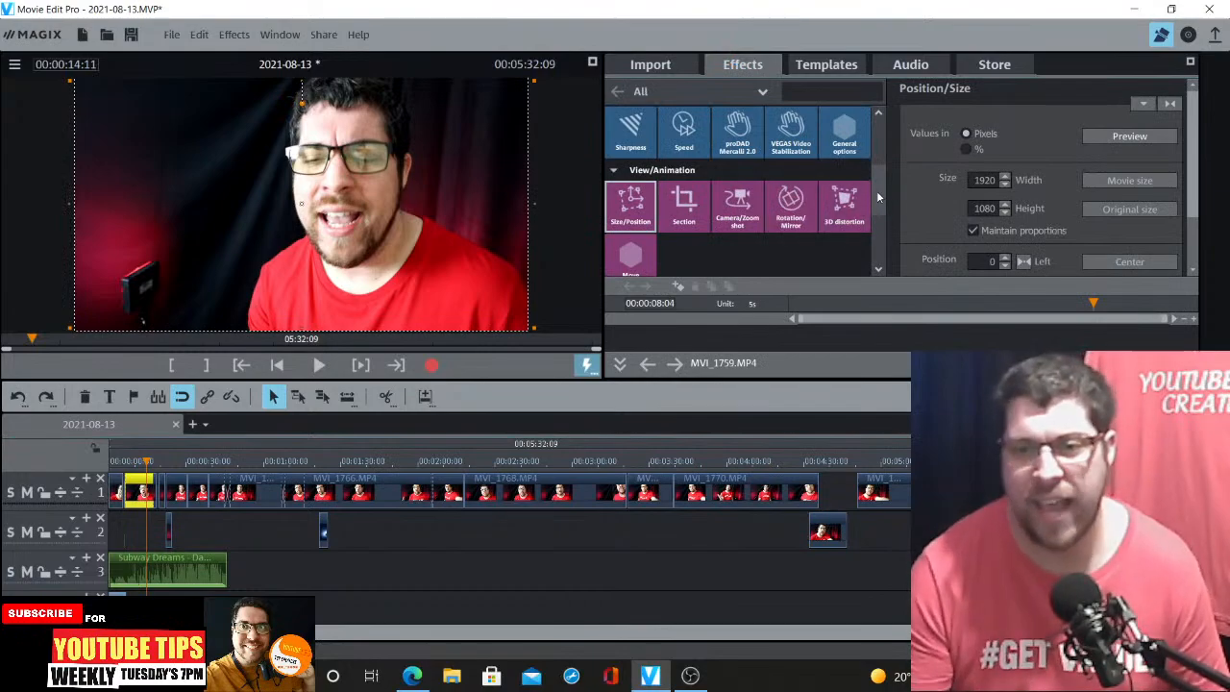
drag(876, 190, 878, 149)
click(616, 227)
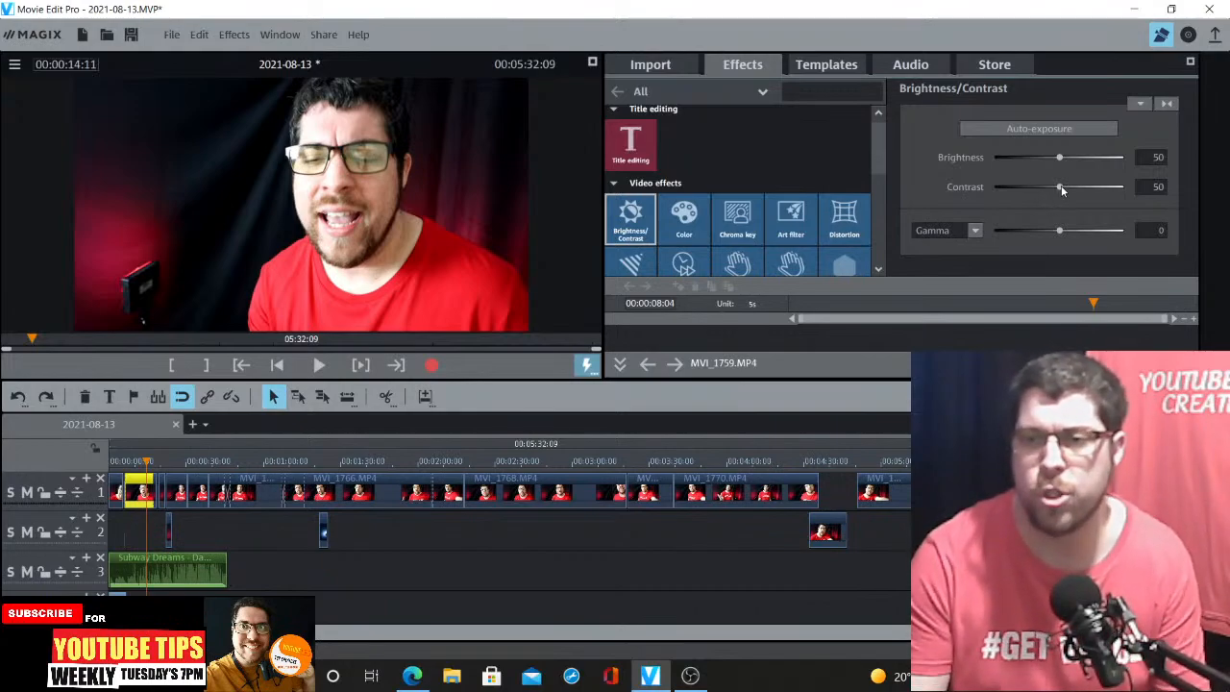
drag(1061, 187, 1073, 193)
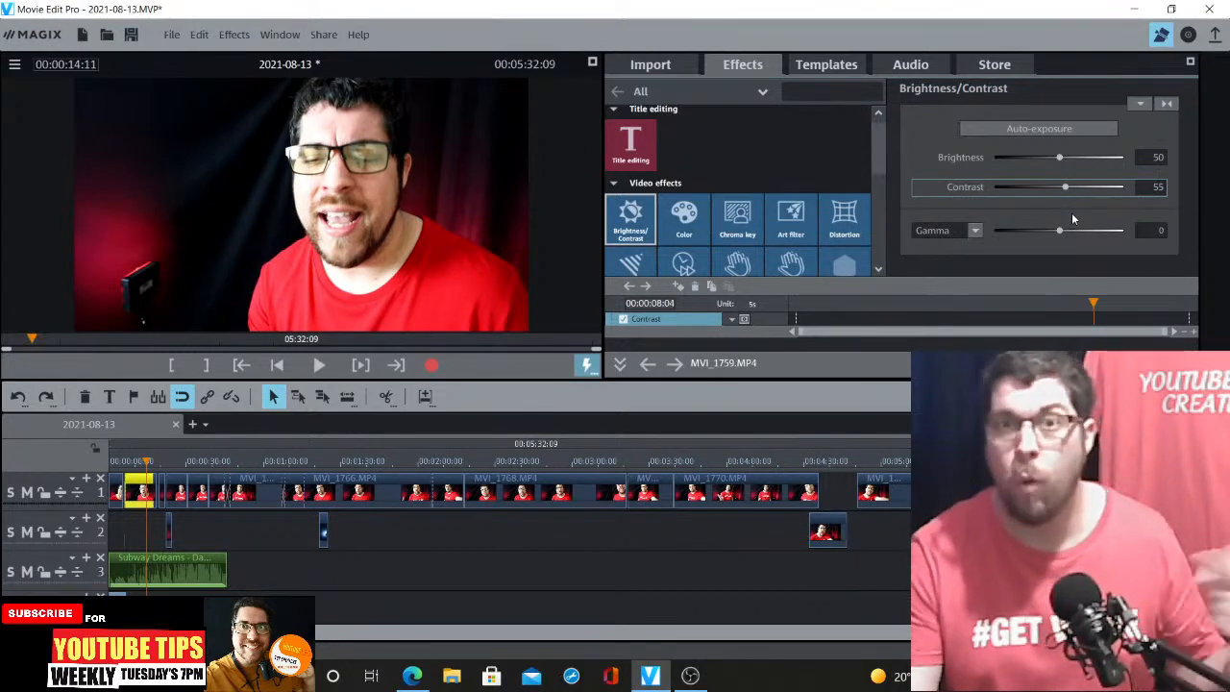
In the clip's Color effect, shift the hue towards blue and set Red to 4
click(688, 221)
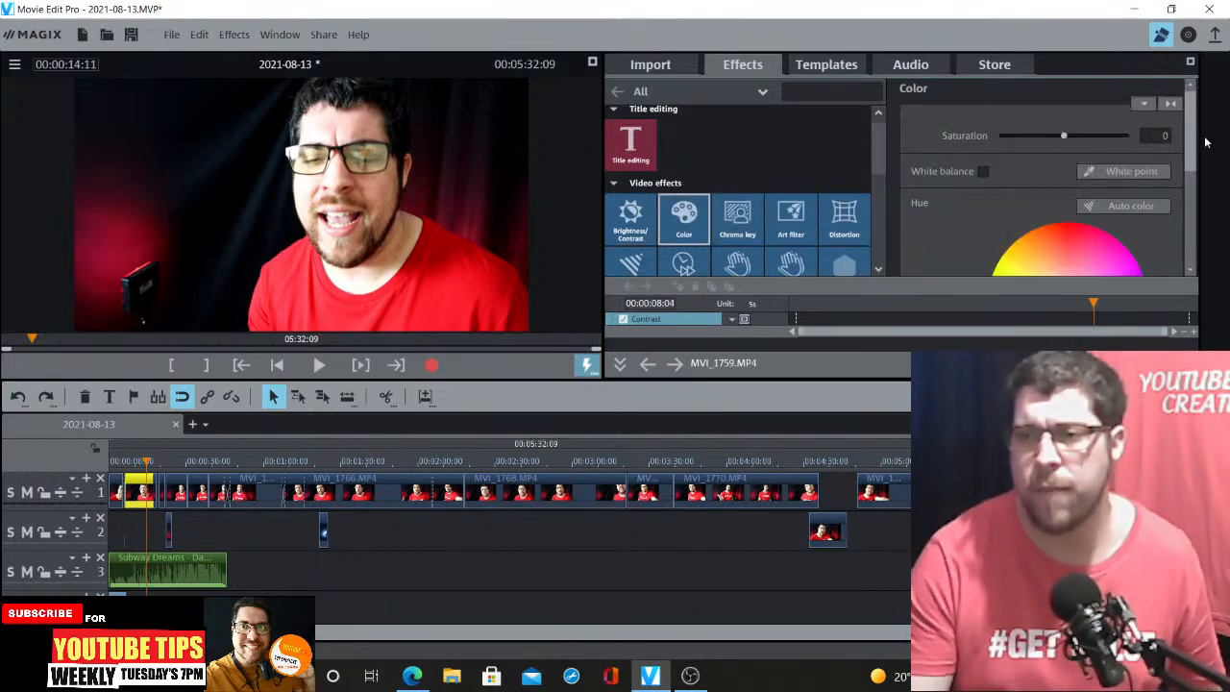
drag(1194, 135, 1188, 182)
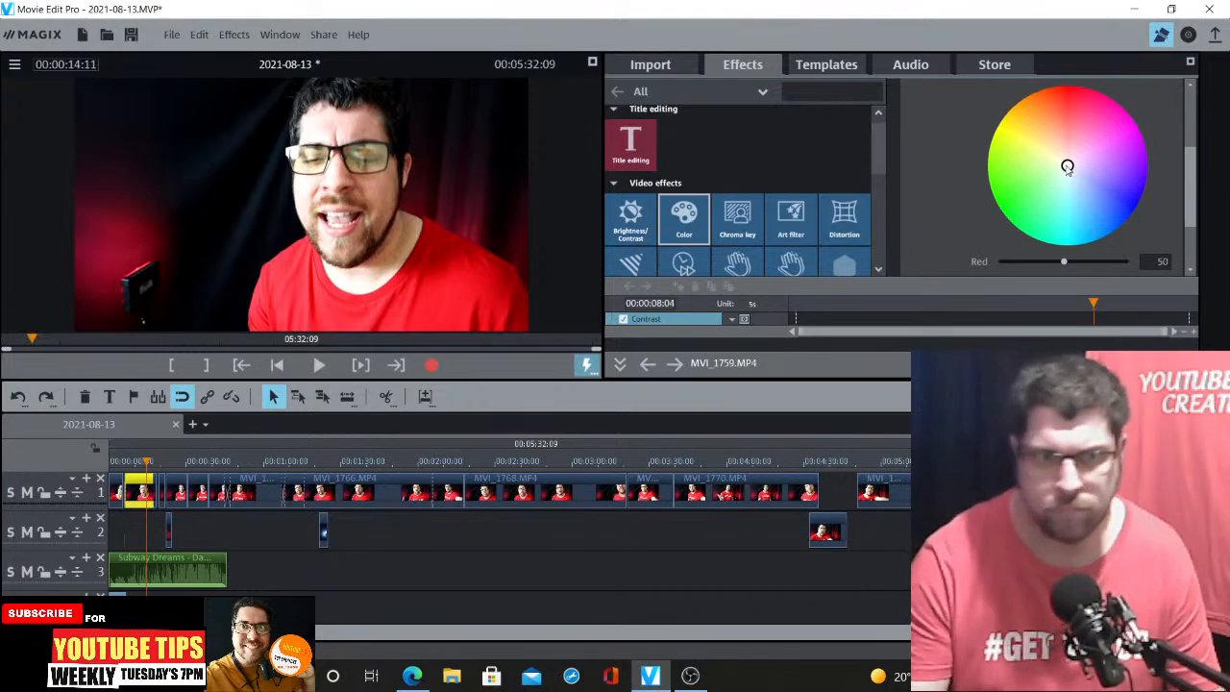
drag(1066, 167, 1067, 136)
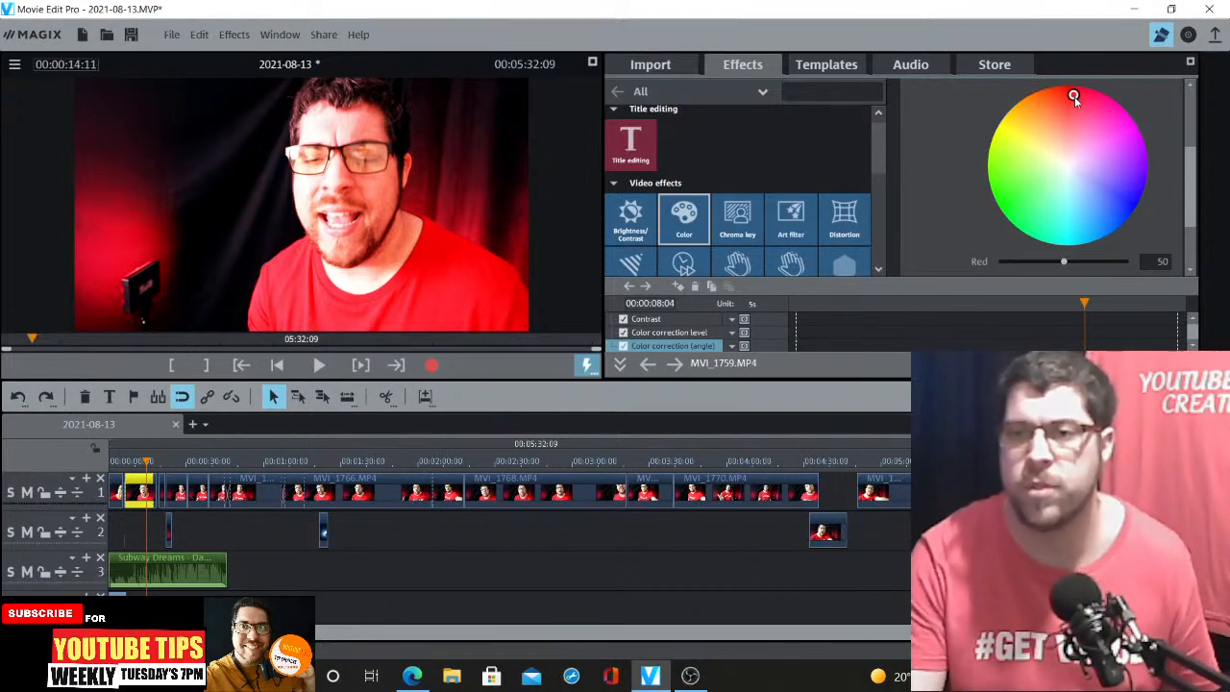
drag(1074, 96, 1088, 132)
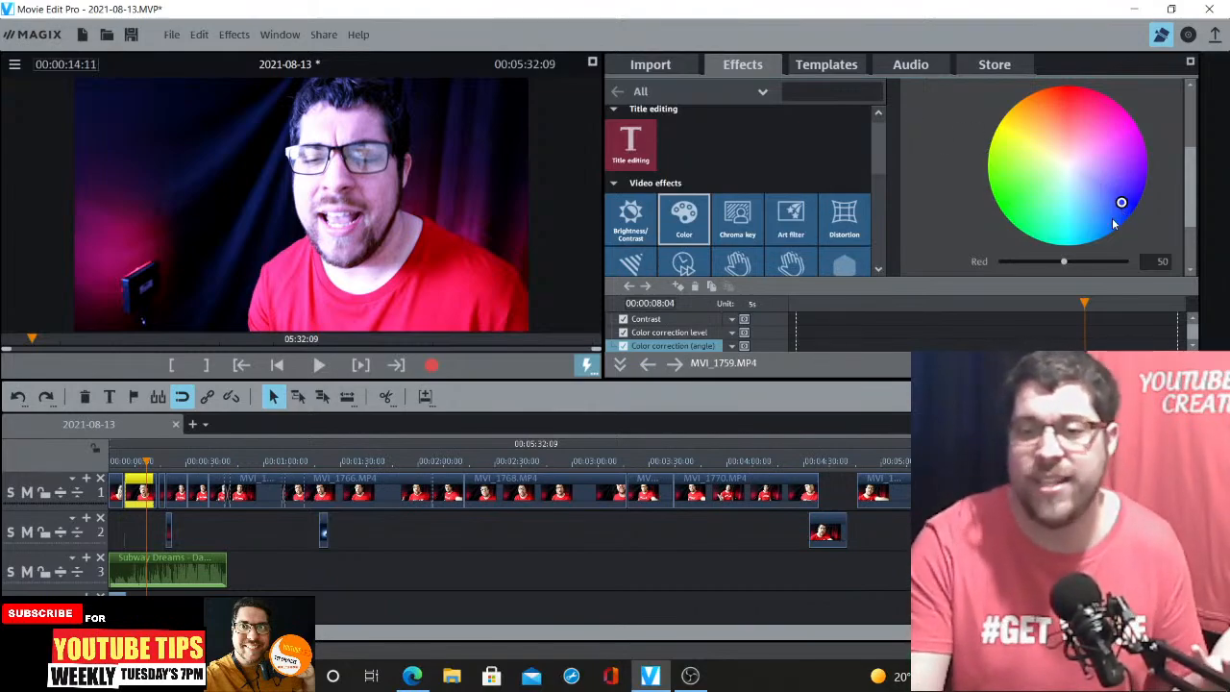
drag(1065, 262, 1006, 263)
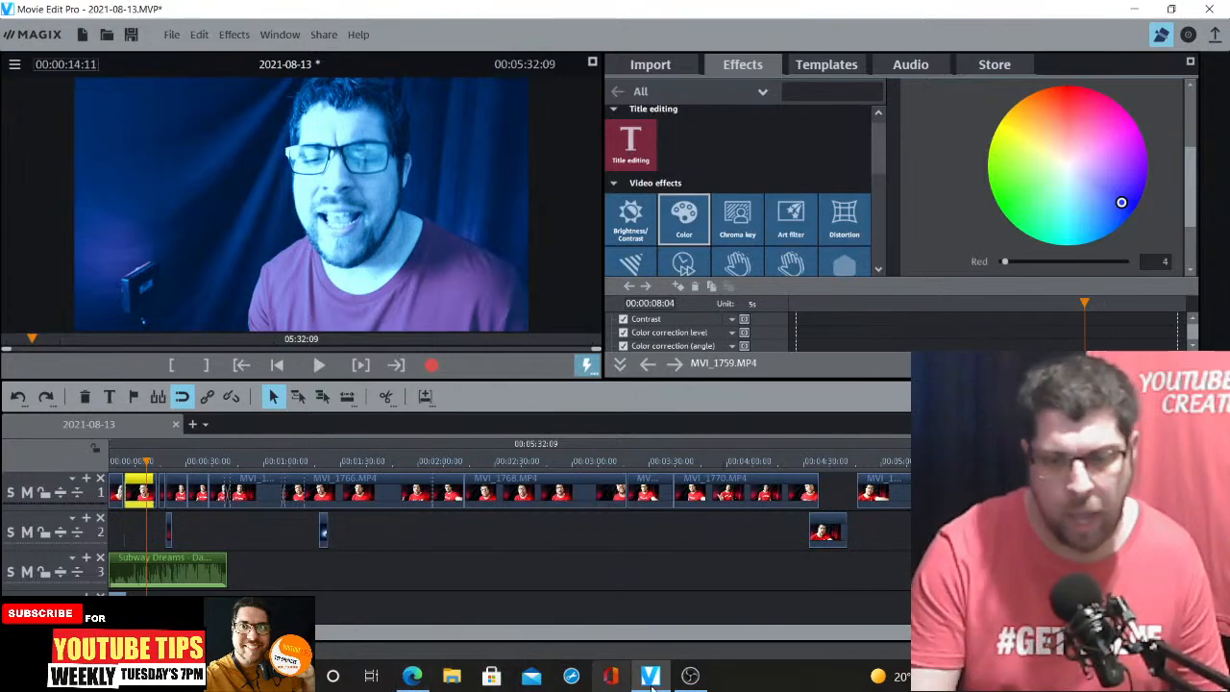
click(692, 677)
click(413, 677)
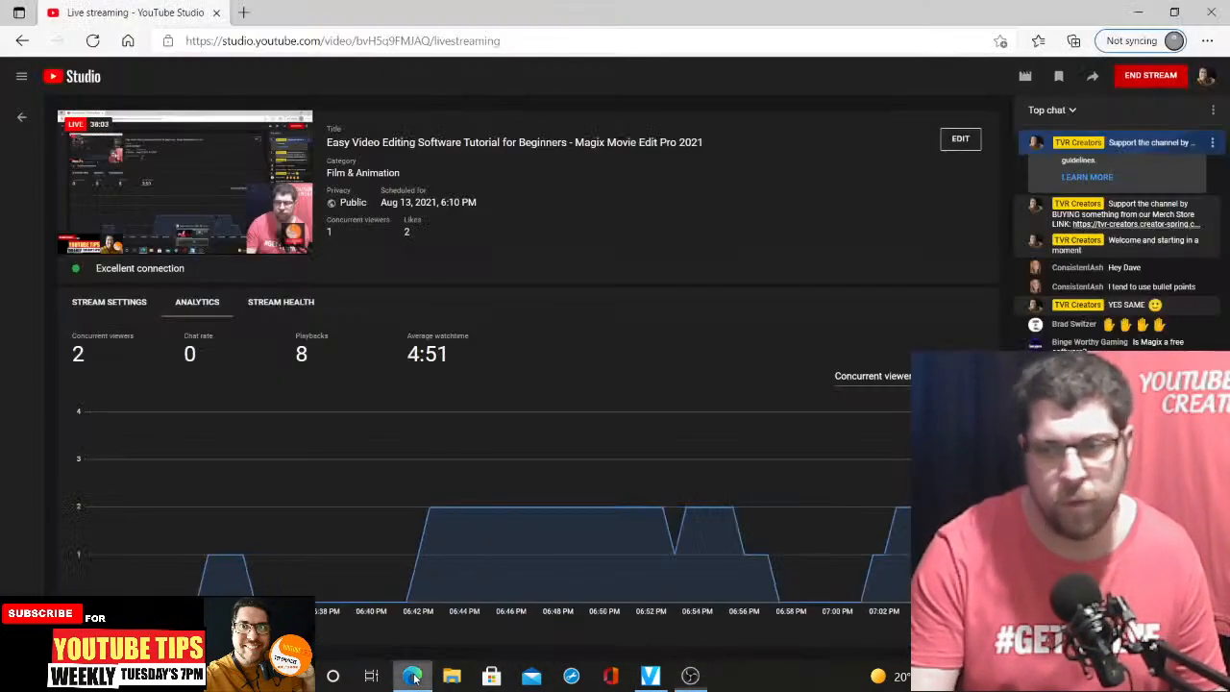
click(692, 678)
click(649, 676)
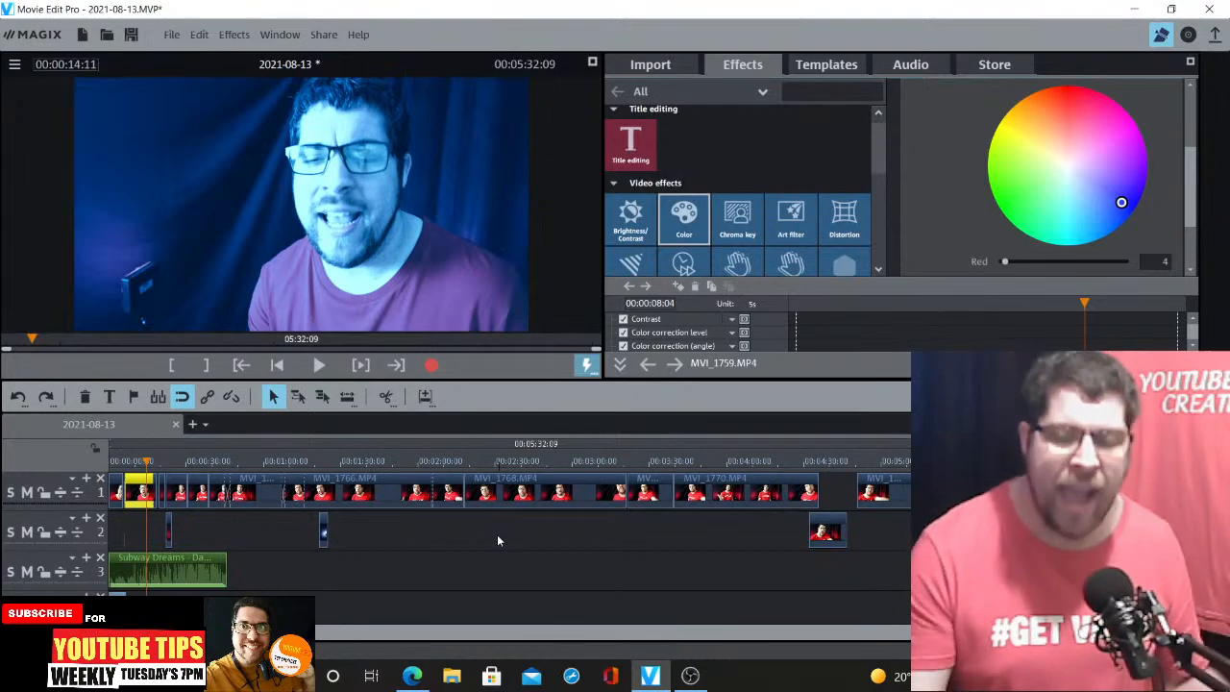
click(420, 676)
click(690, 676)
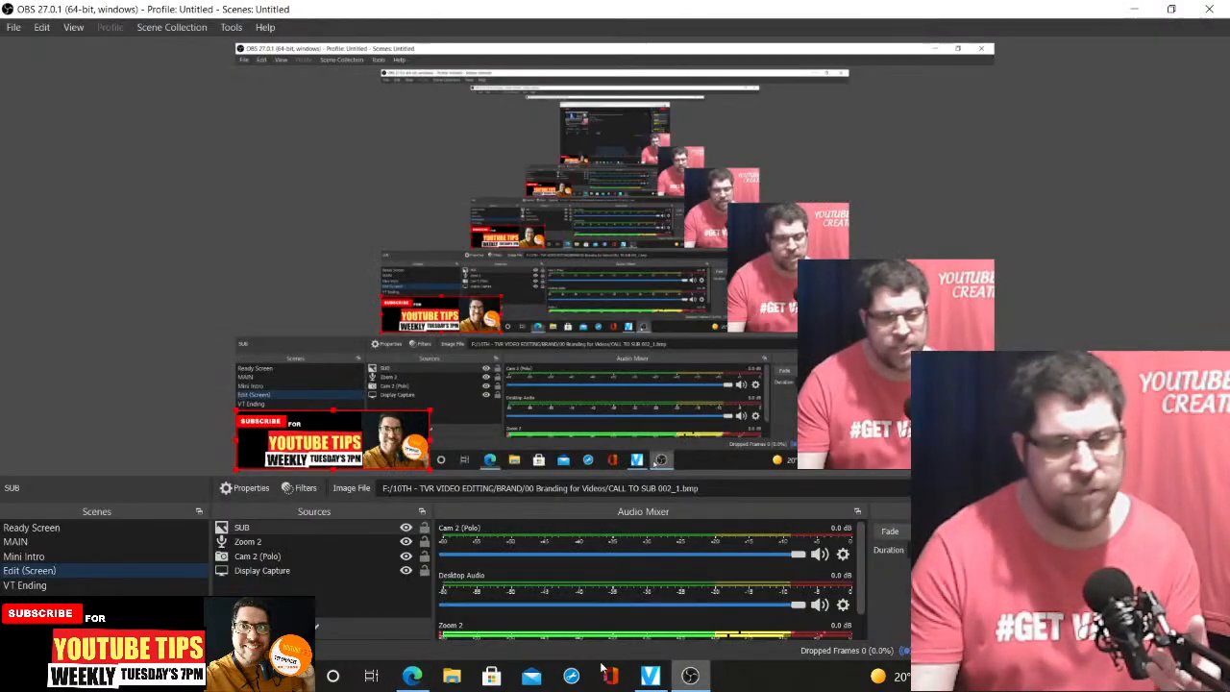